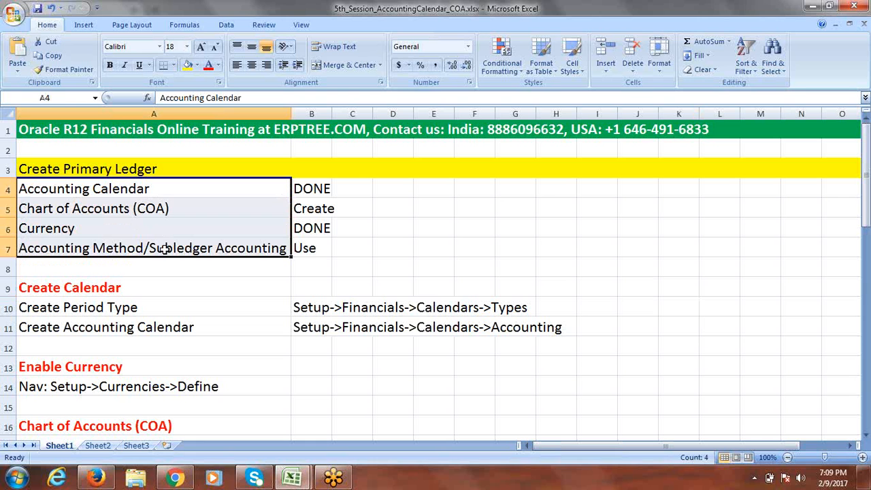
Step: Point out the Accounting Calendar, Currency and Chart of Accounts (COA) items under Create Primary Ledger
click(78, 189)
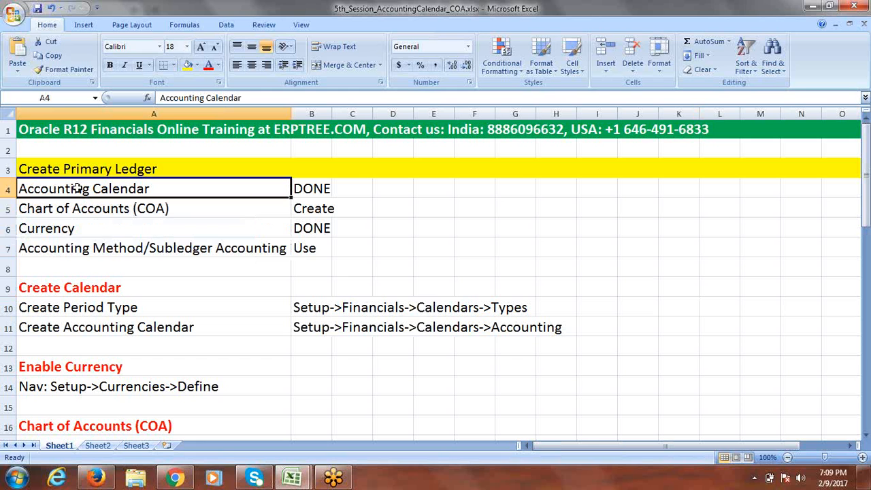
click(90, 228)
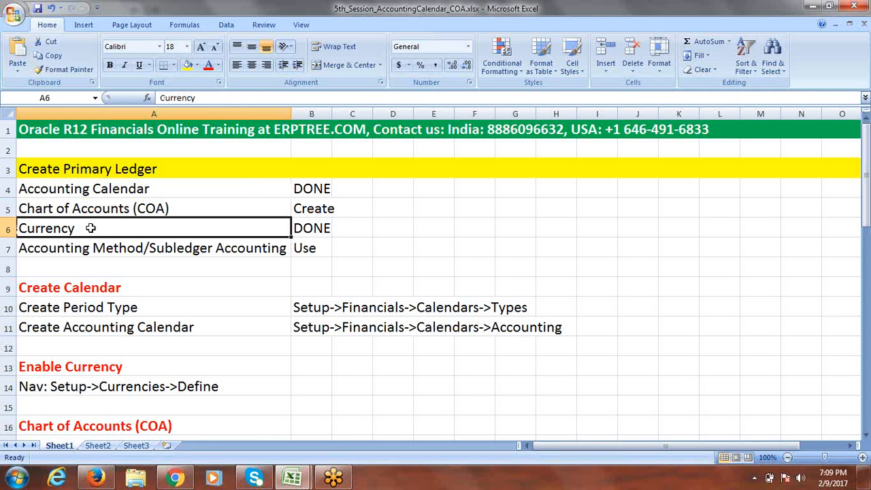
click(83, 208)
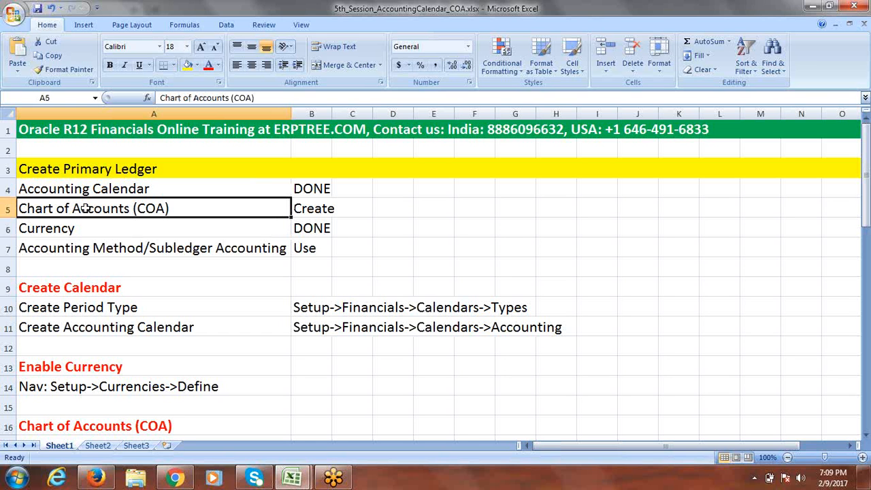
drag(866, 182, 868, 188)
Step: Point out the Create Period Type and Create Accounting Calendar steps with their navigation paths, then the currency path
click(105, 303)
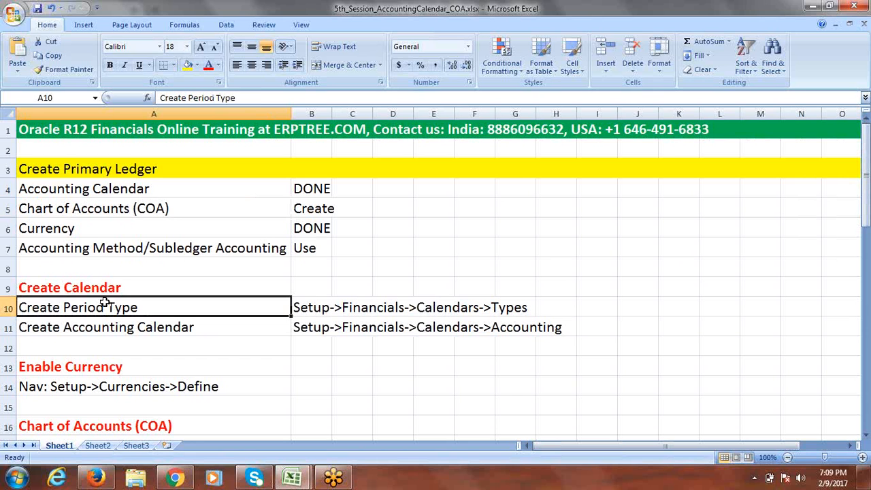
click(336, 307)
click(112, 328)
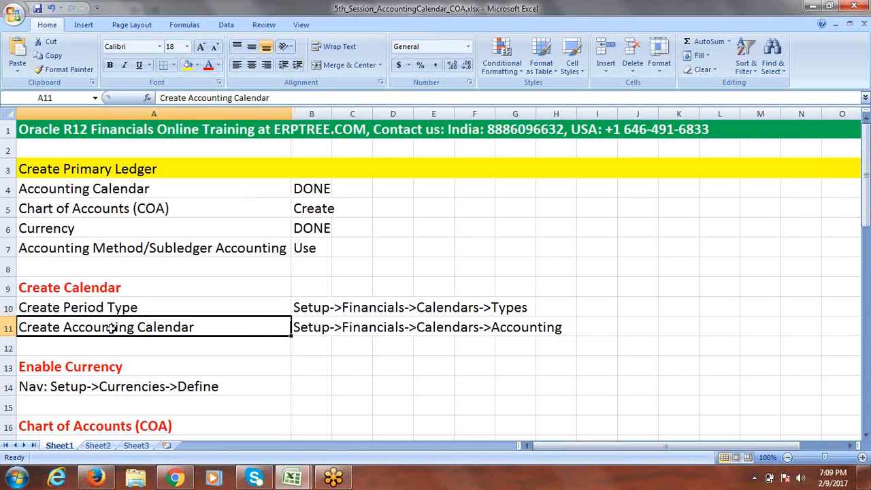
click(297, 329)
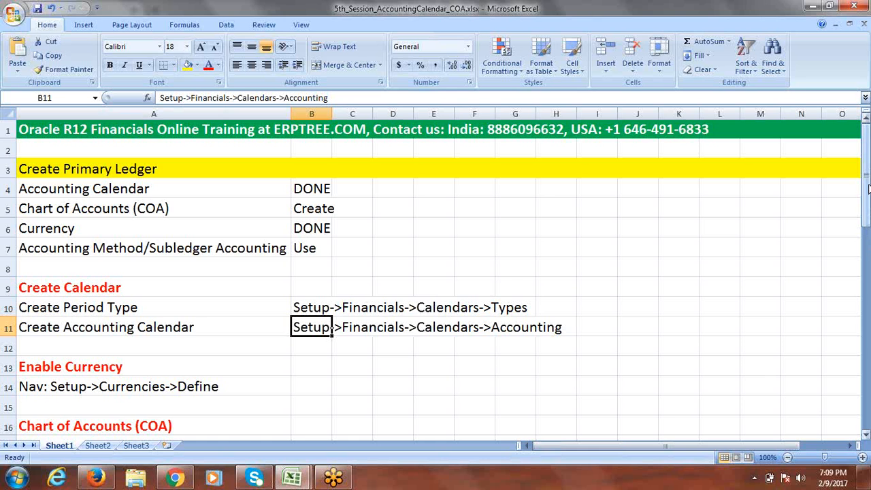
drag(868, 197, 868, 224)
click(58, 209)
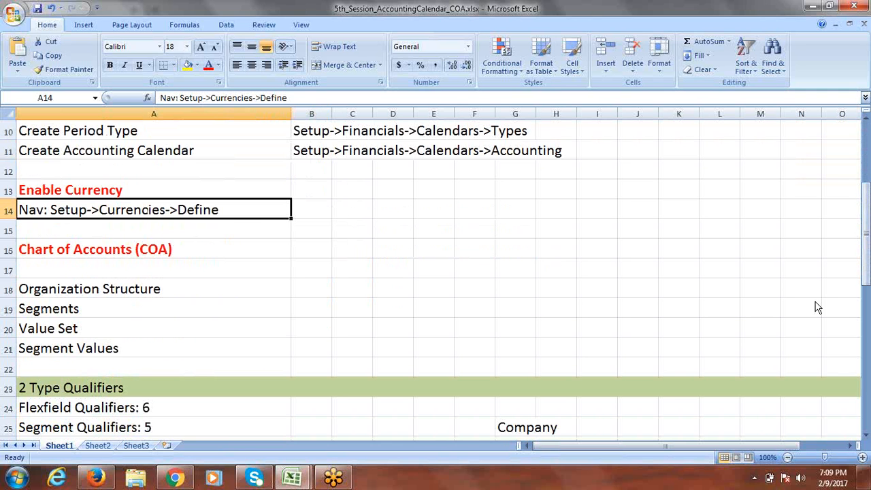
Step: Walk through the Organization Structure, Segments, Value Set and Segment Values notes, then move down to qualifiers
drag(868, 212, 868, 233)
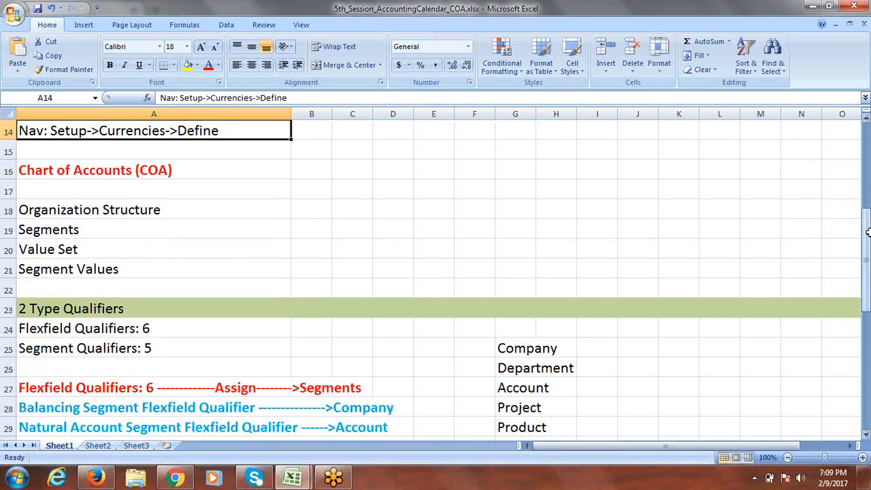
click(97, 213)
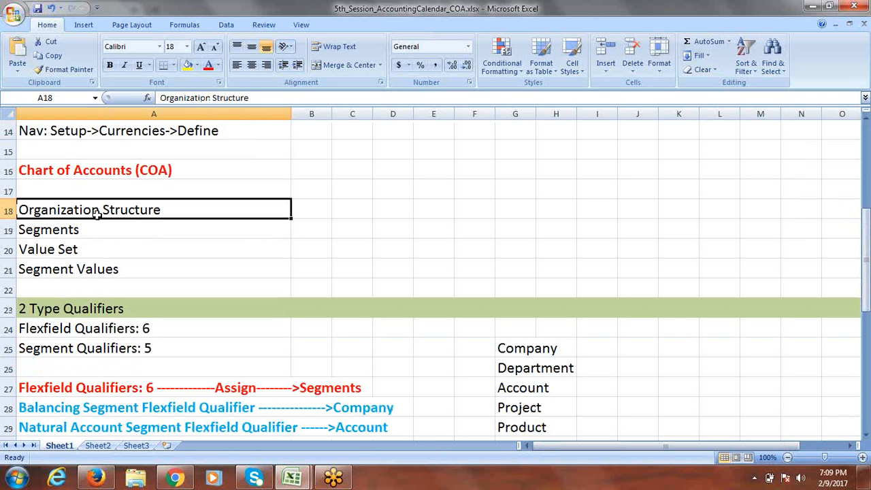
click(50, 233)
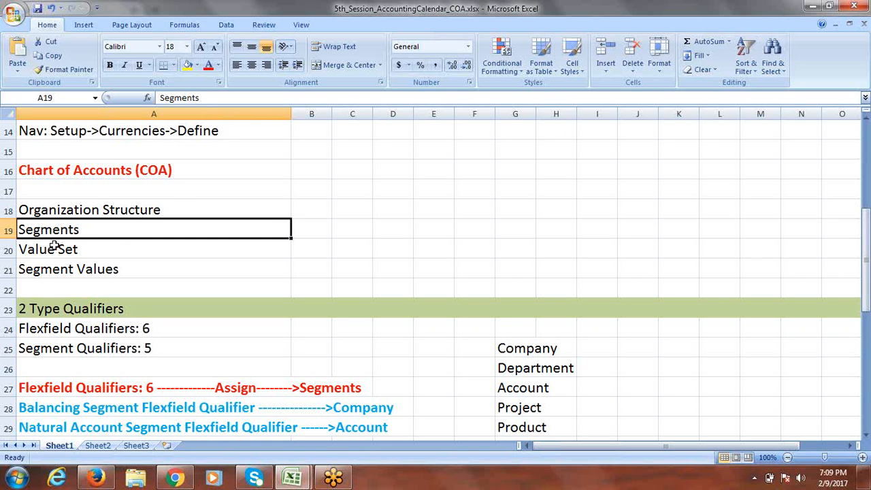
click(56, 250)
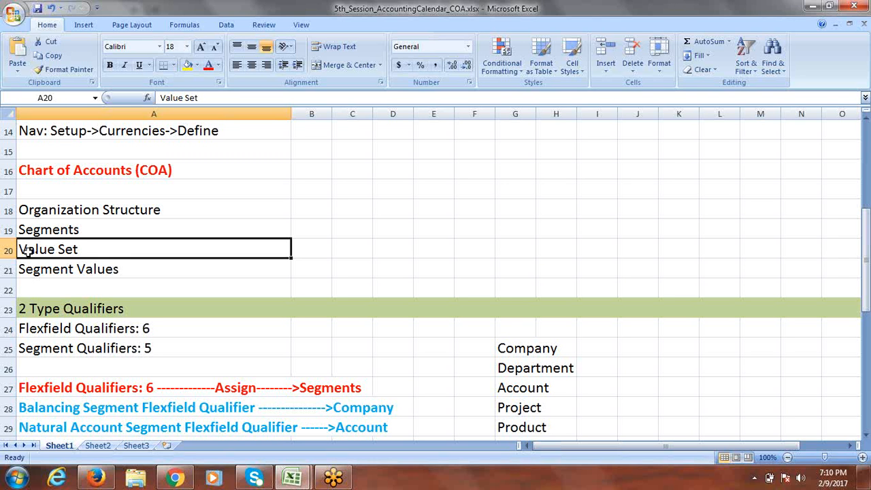
click(68, 271)
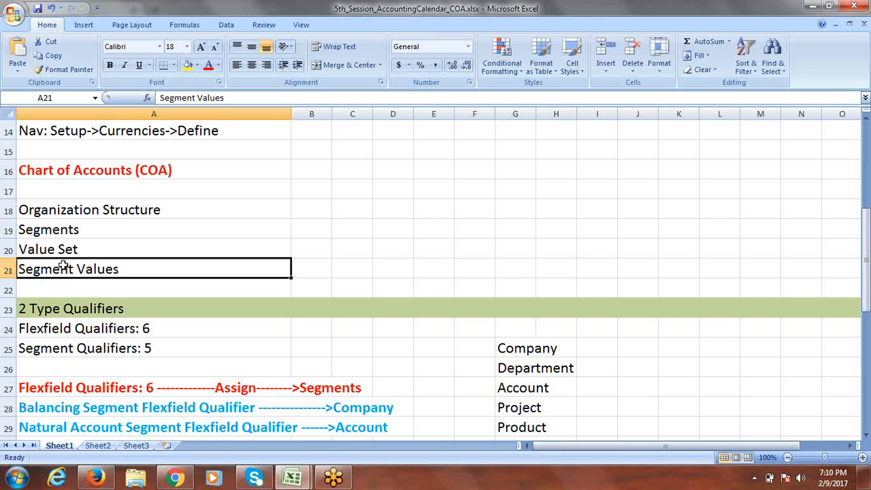
click(52, 230)
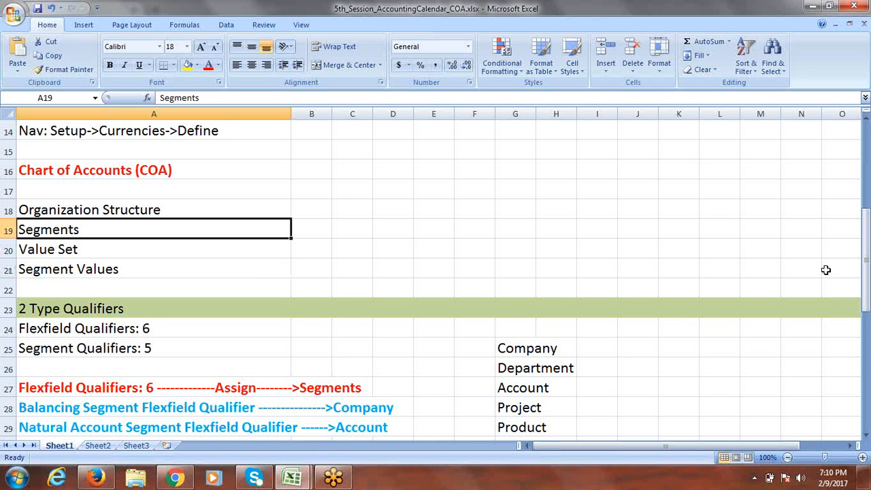
drag(867, 253, 868, 297)
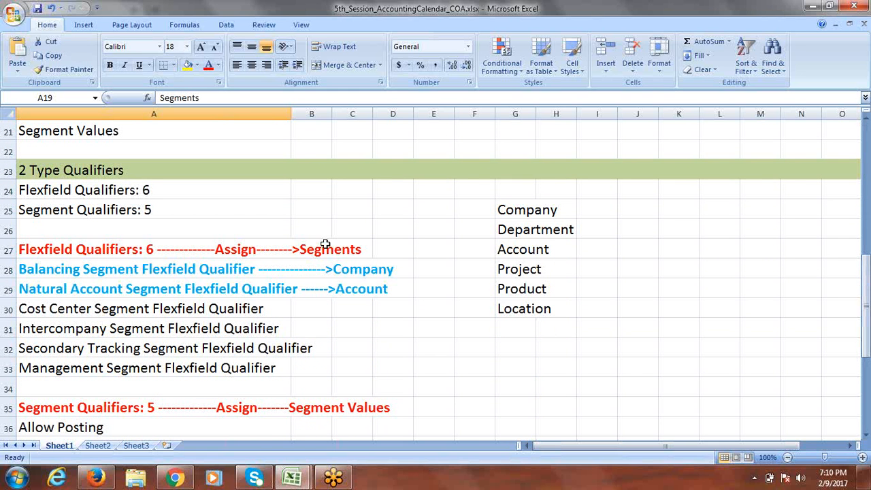
Step: Point out the 2 Type Qualifiers heading, Flexfield Qualifiers: 6, Segment Qualifiers: 5 and the assignment line
click(76, 172)
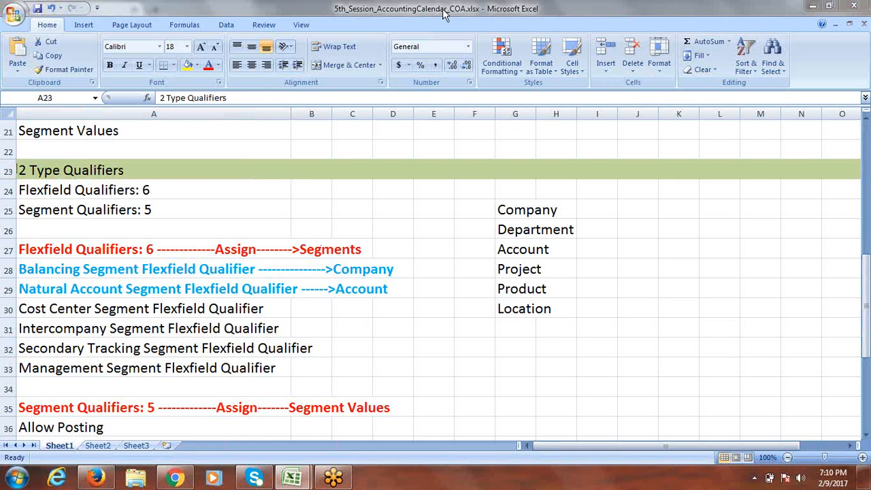
click(95, 192)
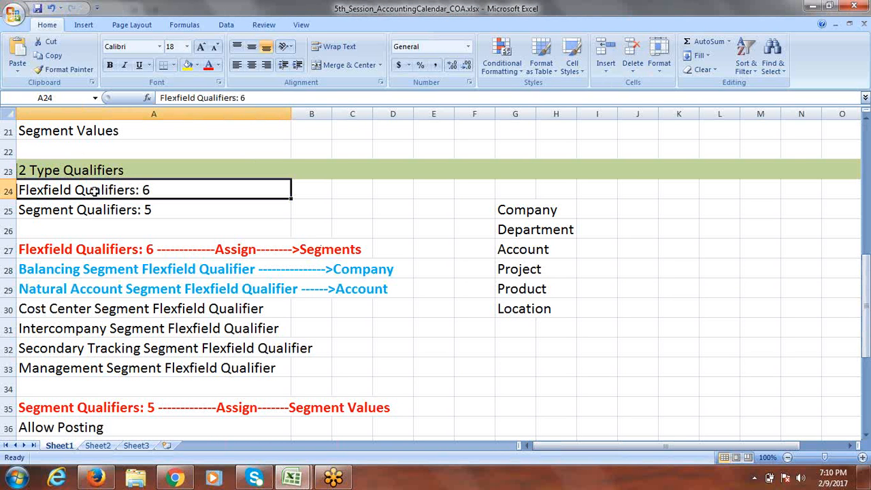
click(91, 212)
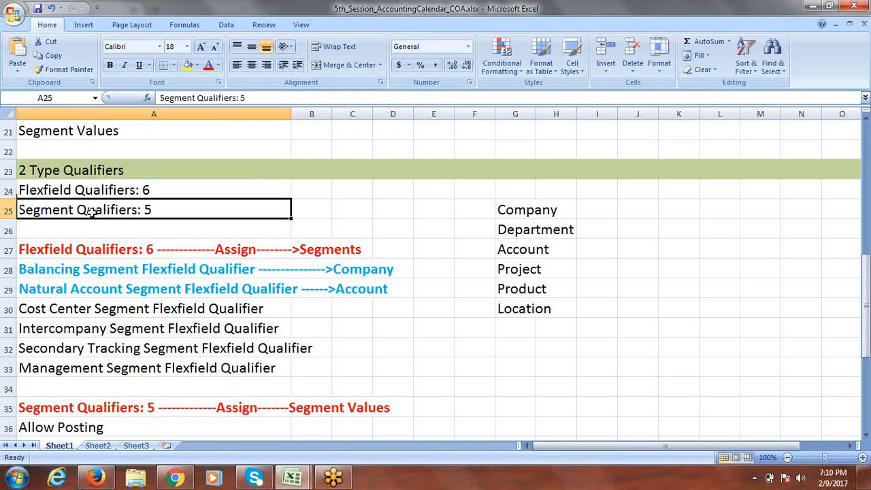
drag(867, 269, 867, 273)
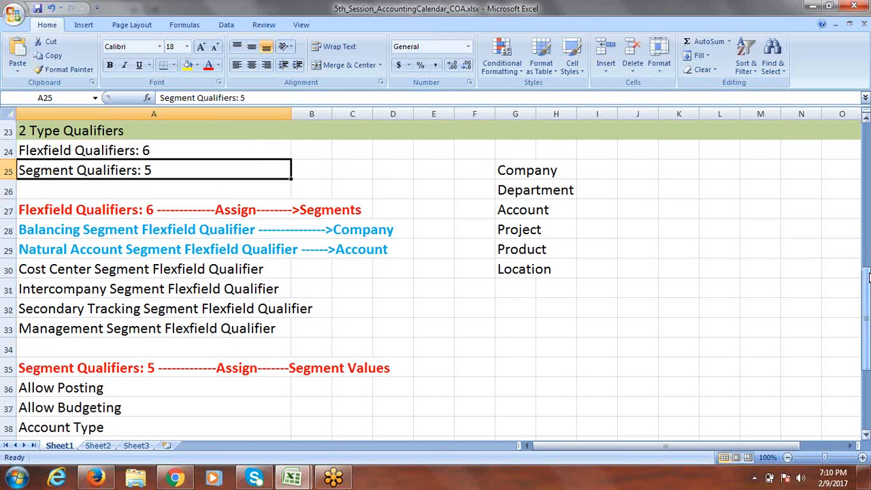
click(84, 207)
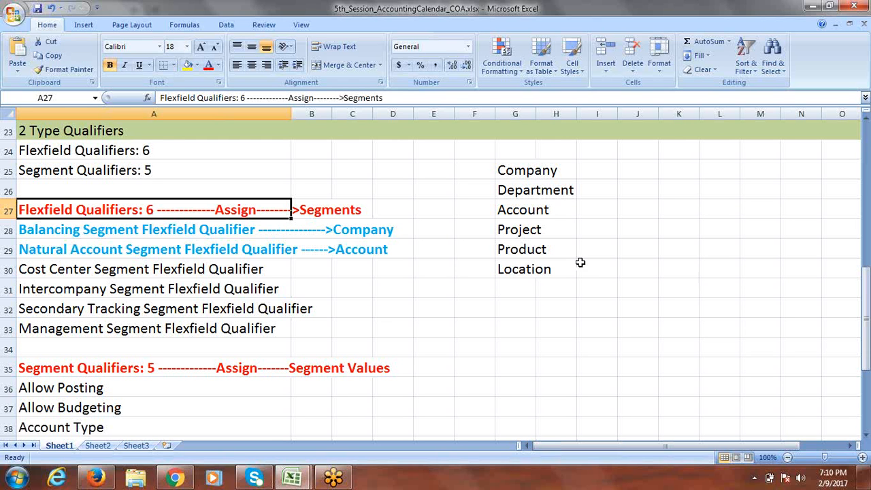
drag(868, 301, 867, 305)
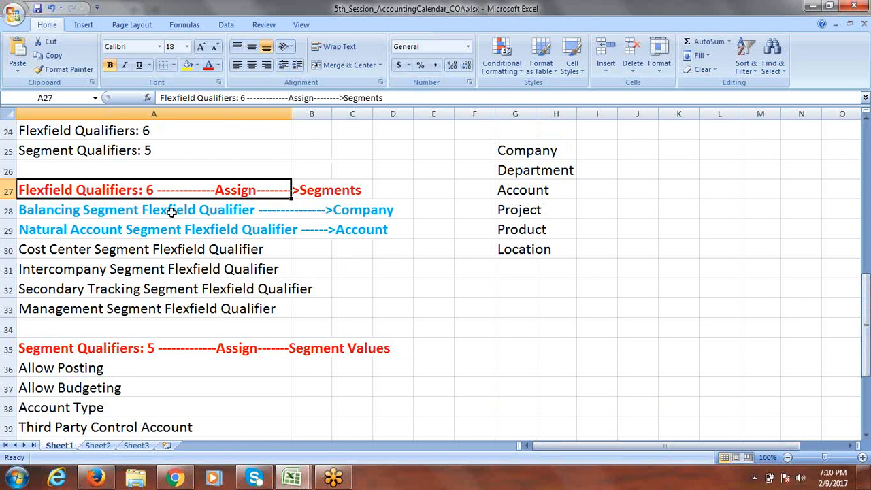
Step: Highlight the balancing, natural account and four remaining flexfield qualifiers, then the segment qualifier line
drag(146, 210, 147, 222)
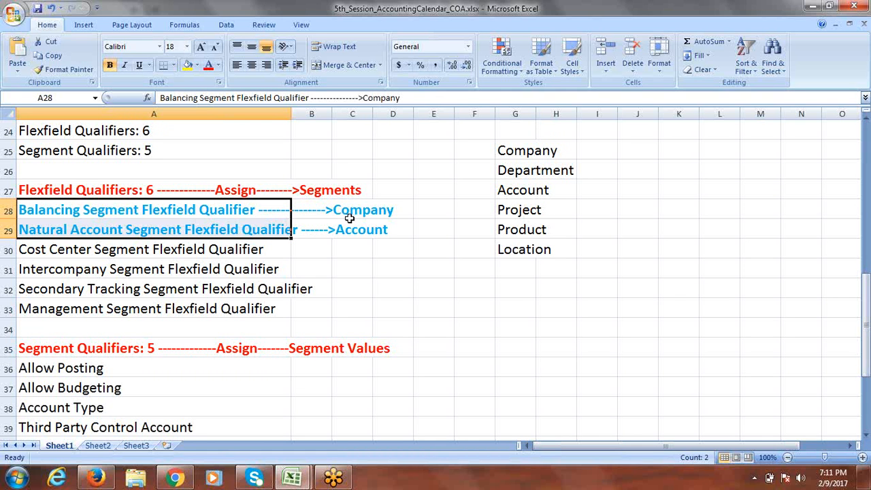
click(71, 231)
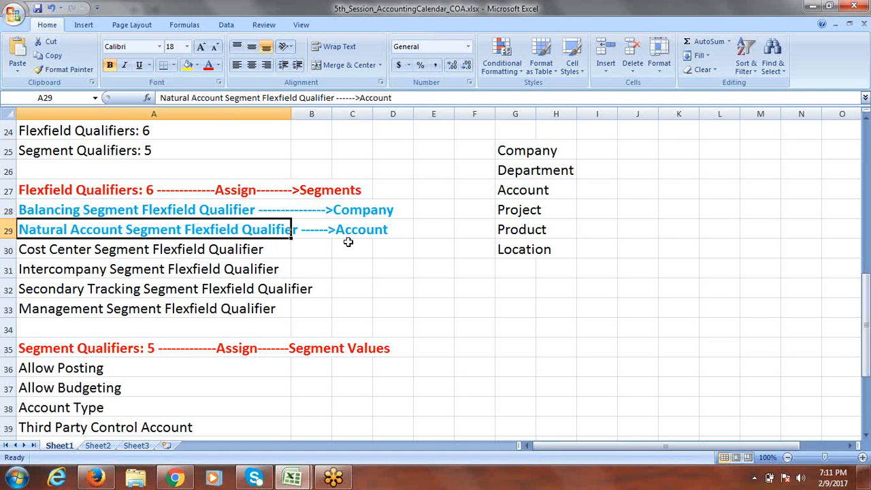
drag(181, 248, 182, 306)
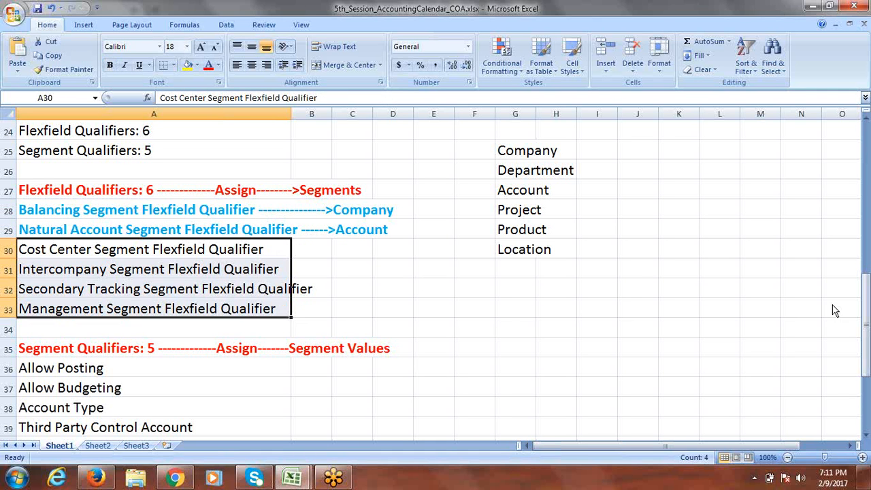
drag(869, 305, 869, 298)
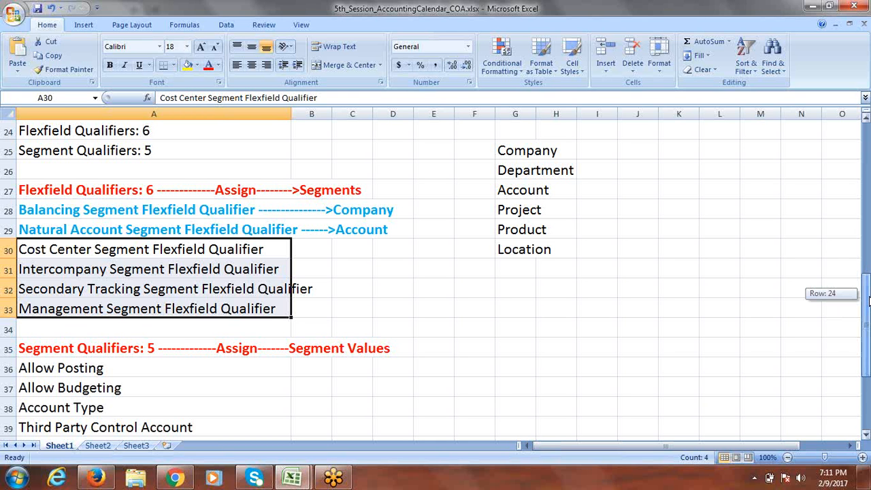
drag(869, 302, 869, 310)
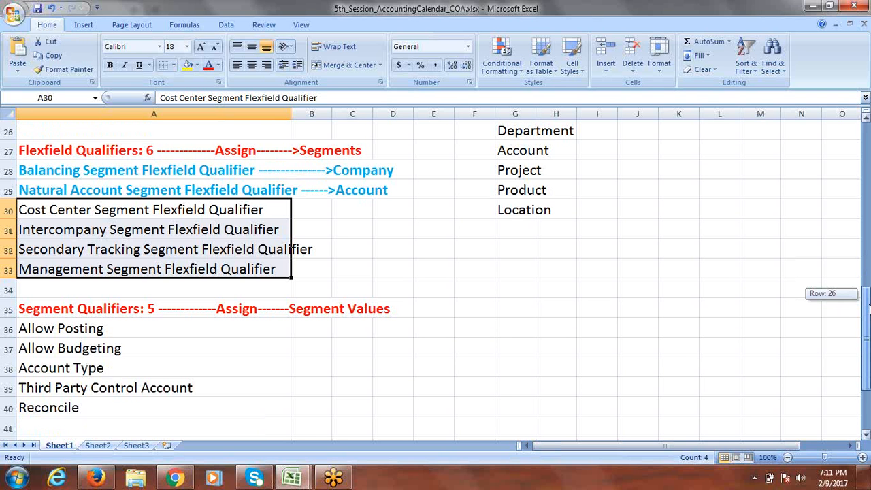
drag(869, 309, 869, 317)
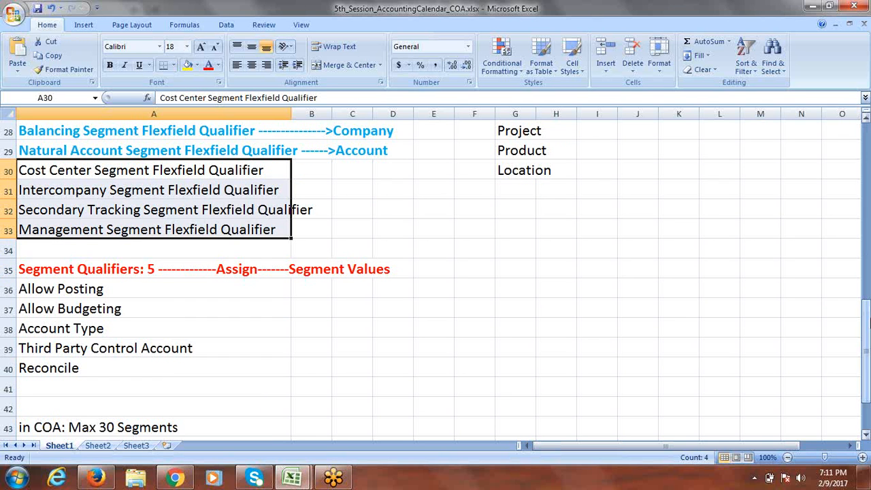
click(93, 269)
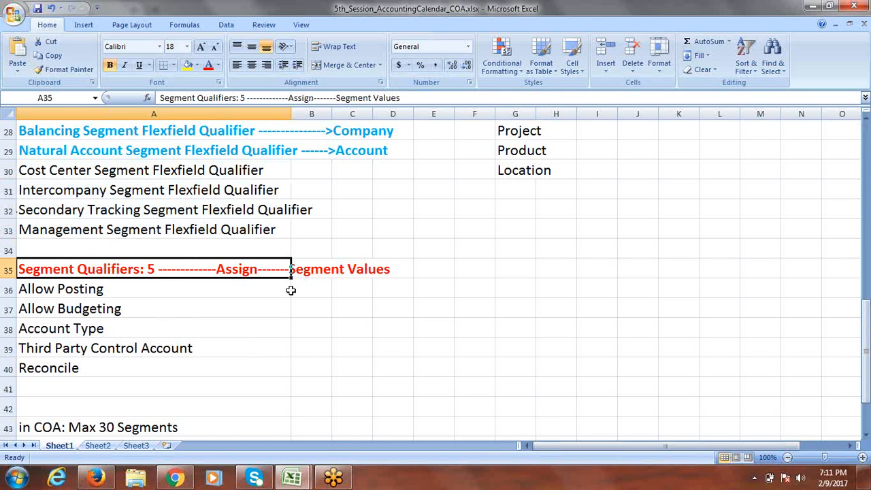
click(497, 270)
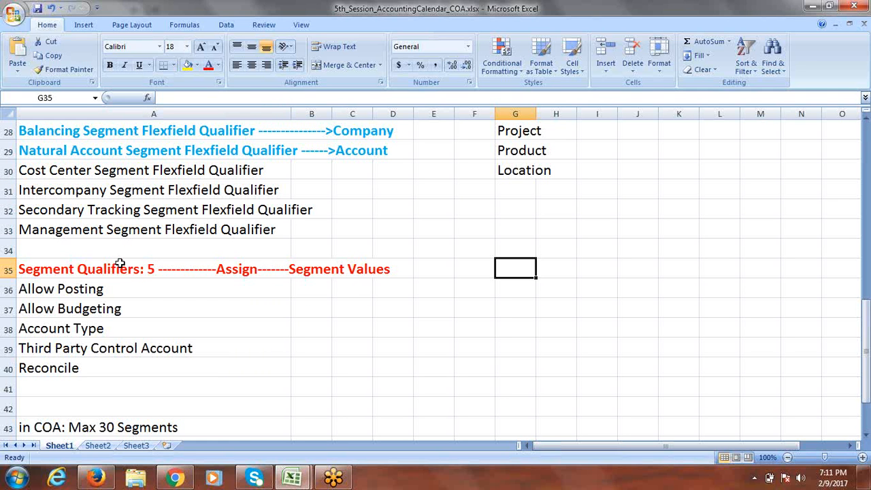
click(83, 288)
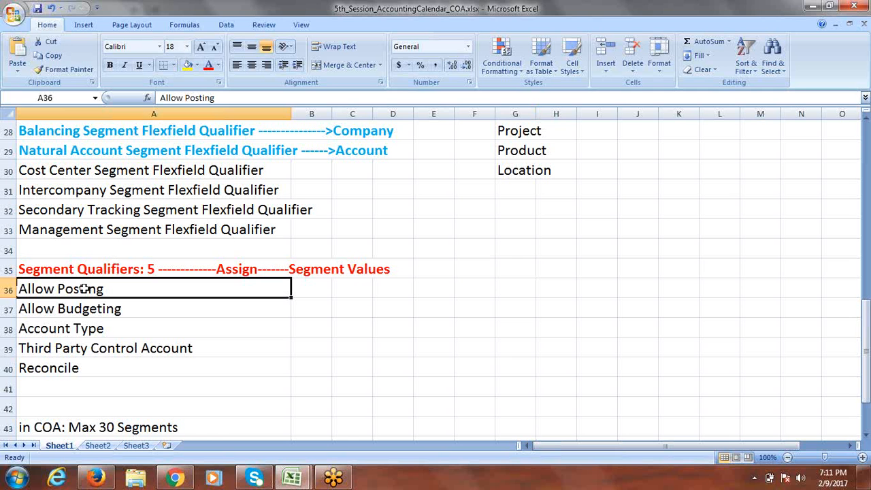
click(77, 328)
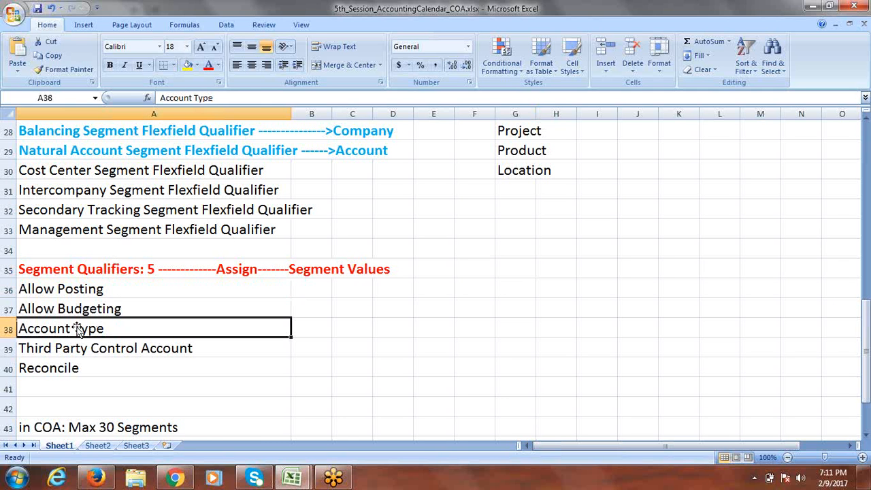
click(72, 344)
click(62, 365)
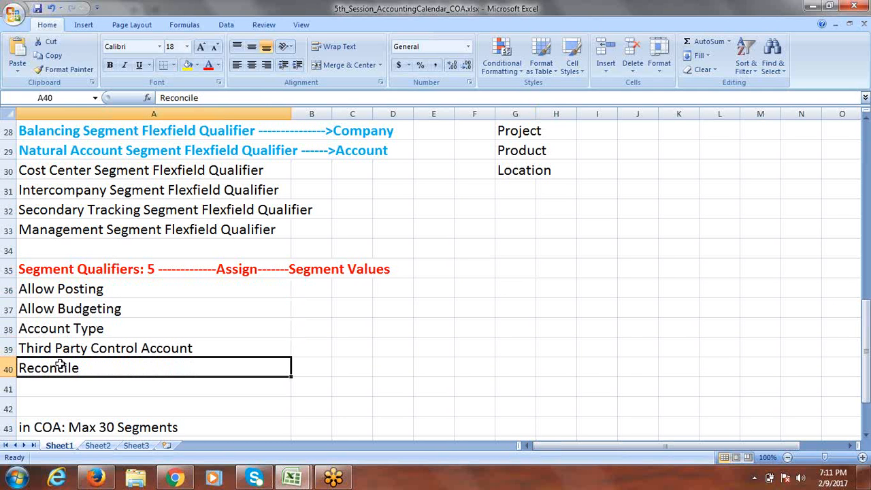
drag(868, 329, 868, 365)
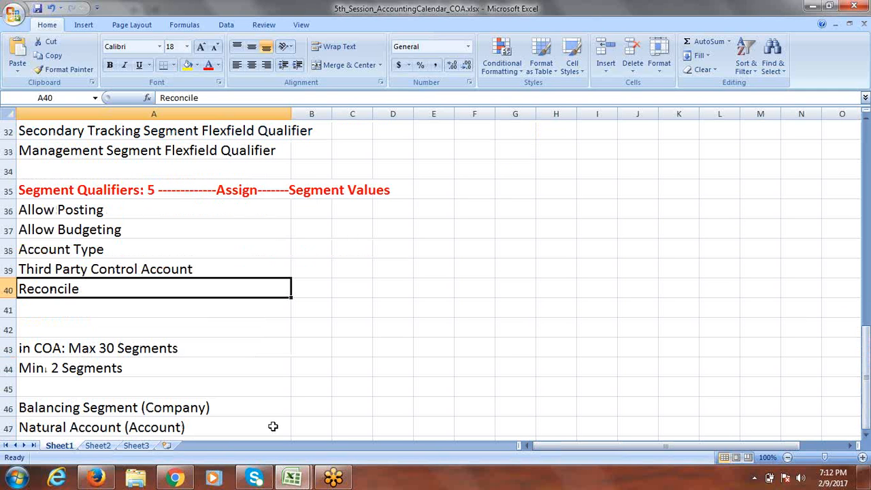
click(103, 347)
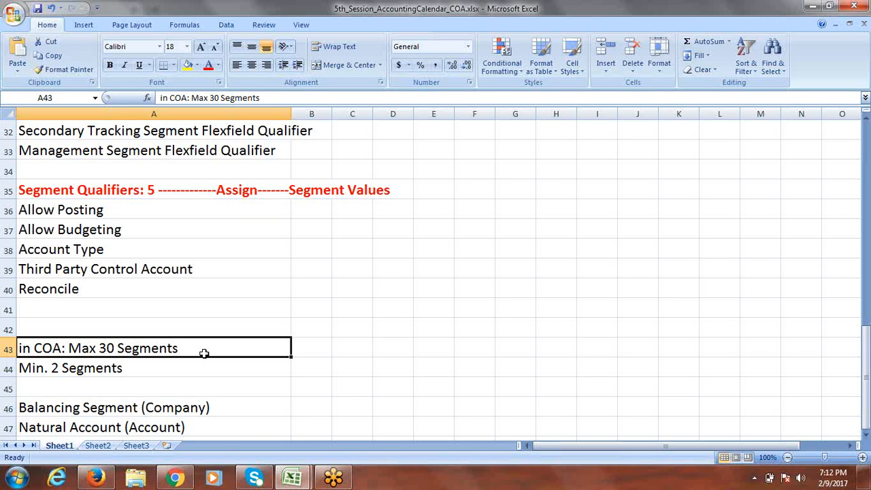
click(111, 372)
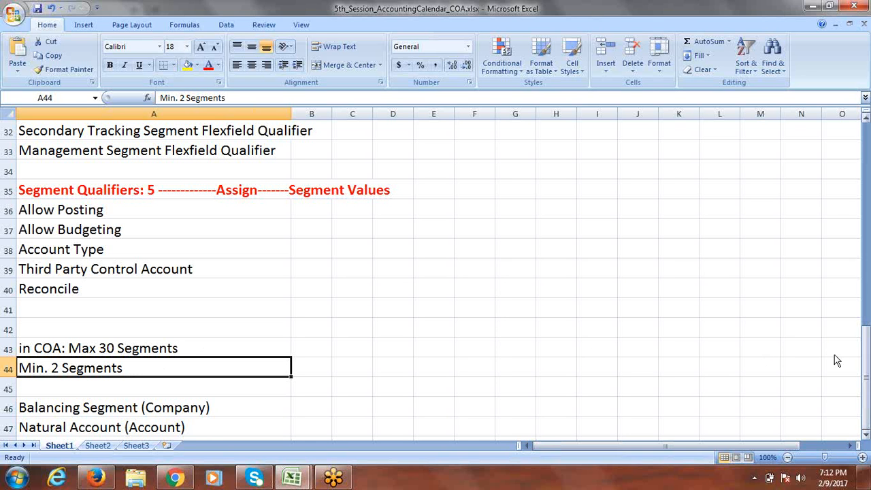
click(867, 371)
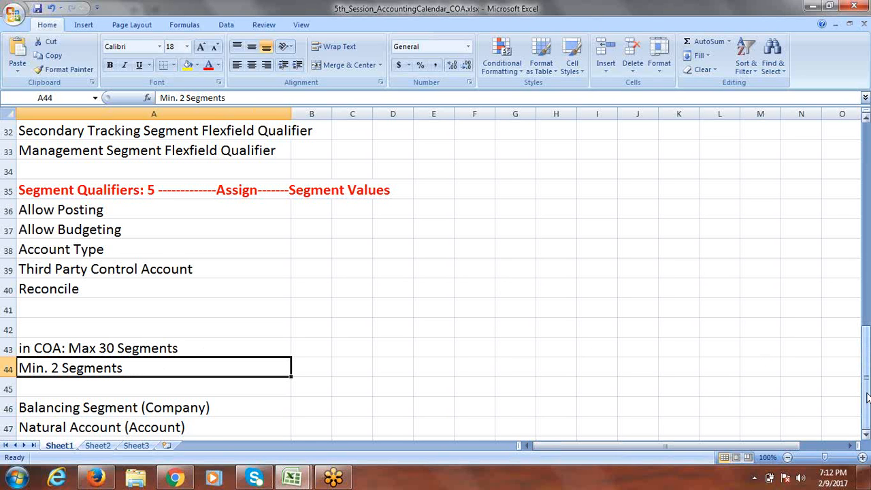
click(867, 434)
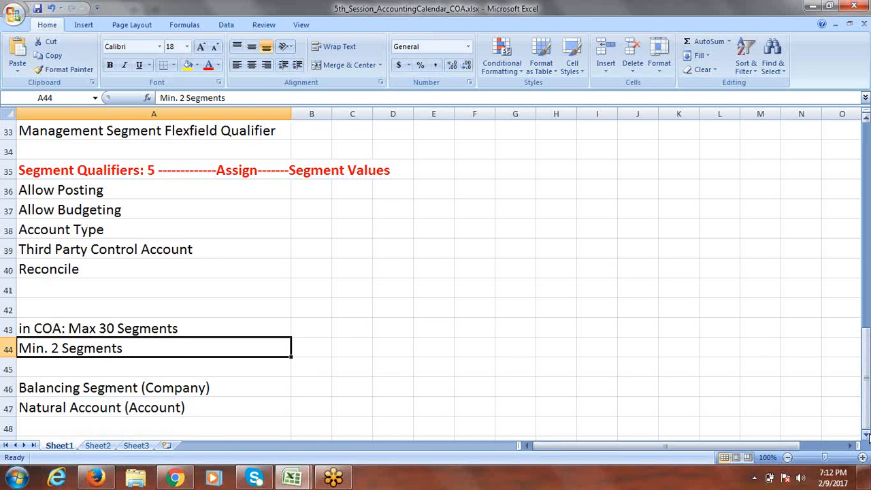
click(867, 381)
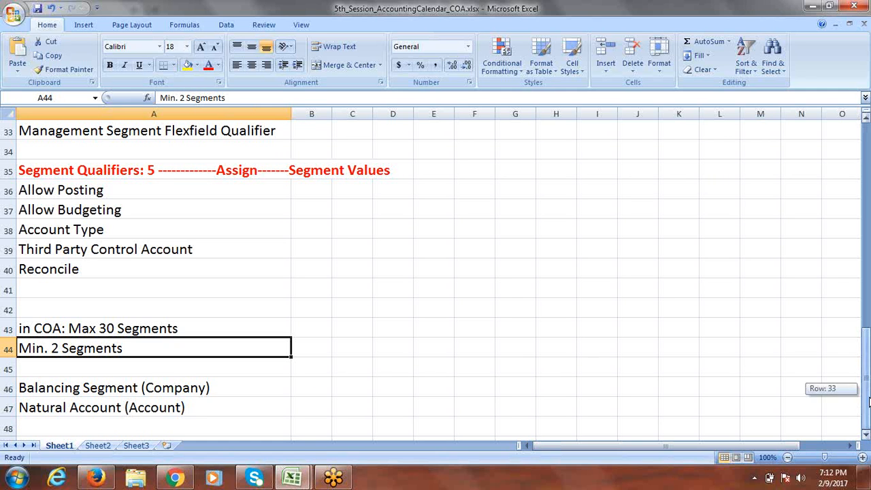
click(68, 391)
click(66, 408)
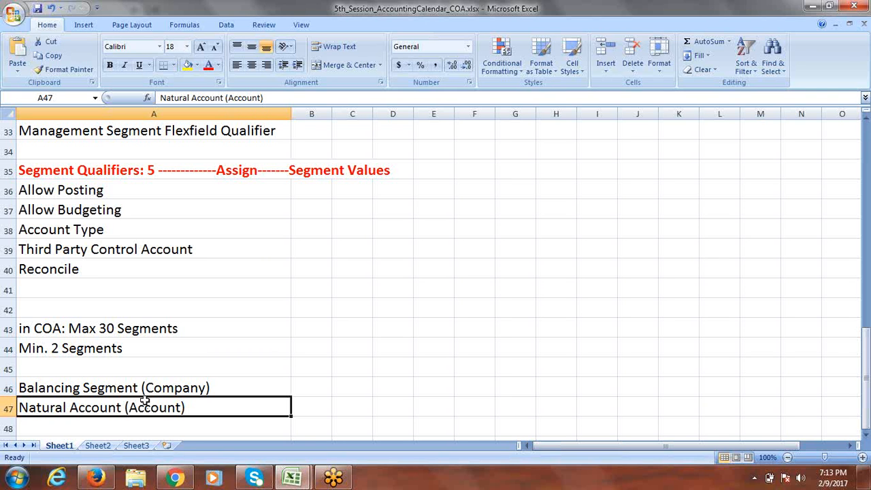
click(174, 389)
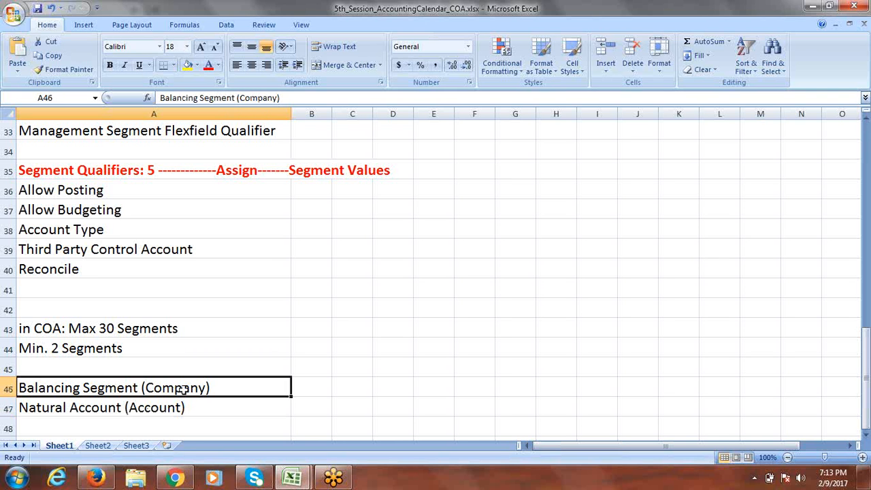
click(93, 408)
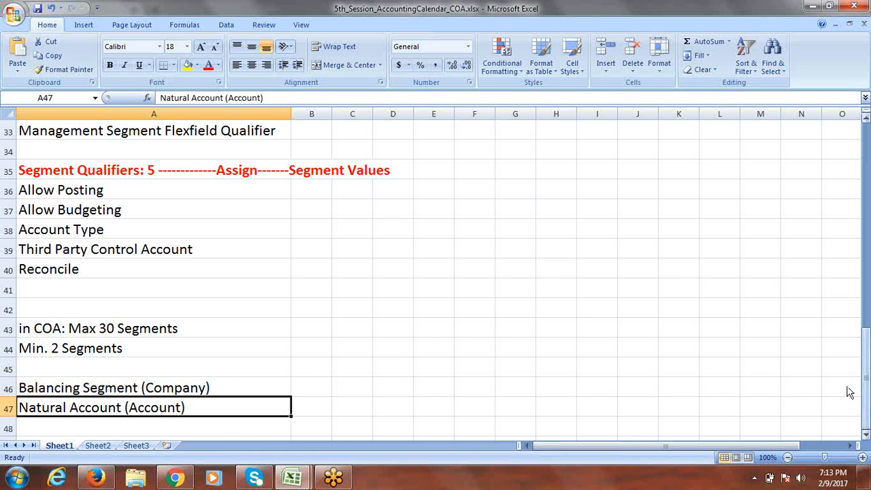
mouse_move(866, 394)
mouse_down()
mouse_move(867, 185)
mouse_move(867, 378)
mouse_up()
mouse_move(292, 478)
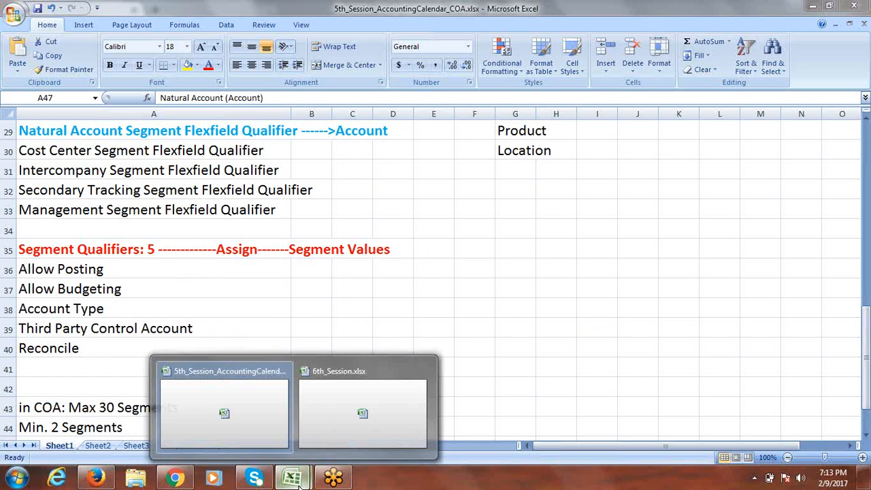
Step: In 6th_Session.xlsx, enter 'Create Primary Ledger' in A3 and fill row 3 yellow
click(352, 416)
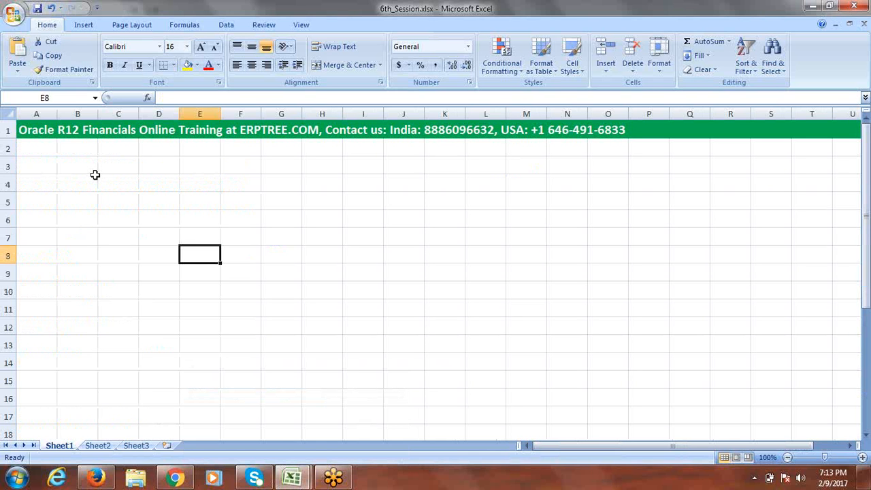
click(52, 170)
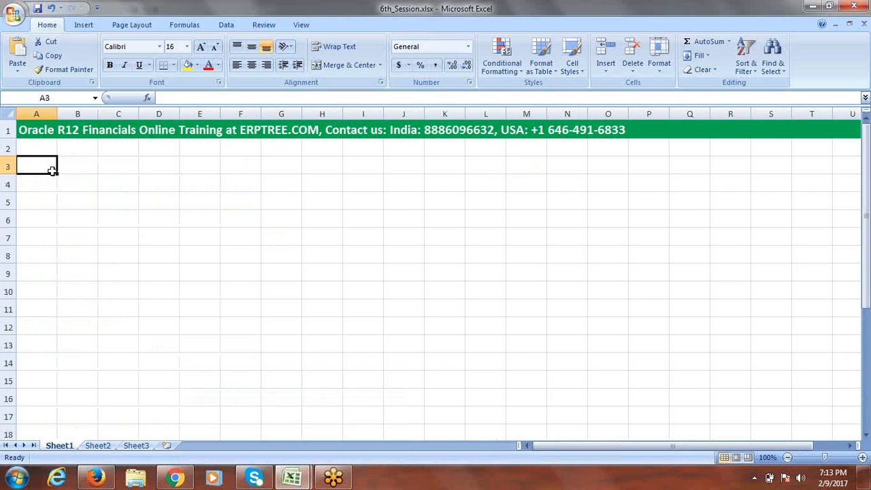
text(Create)
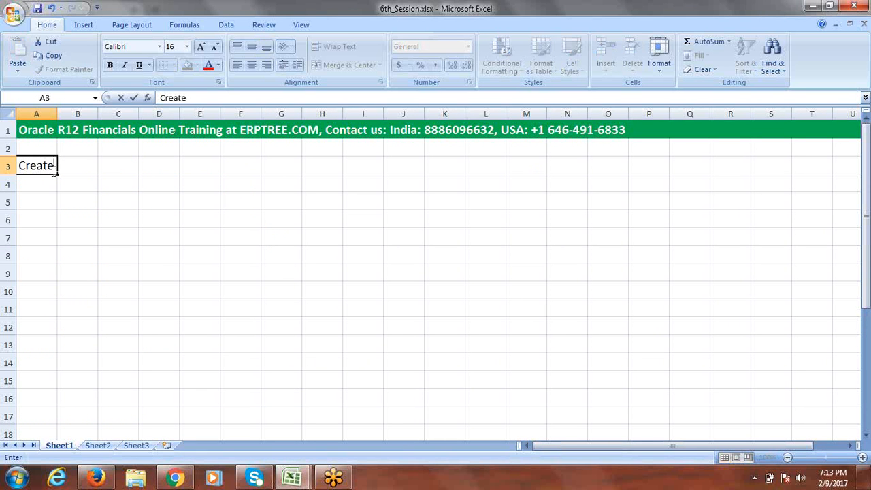
text( Primary Ledger)
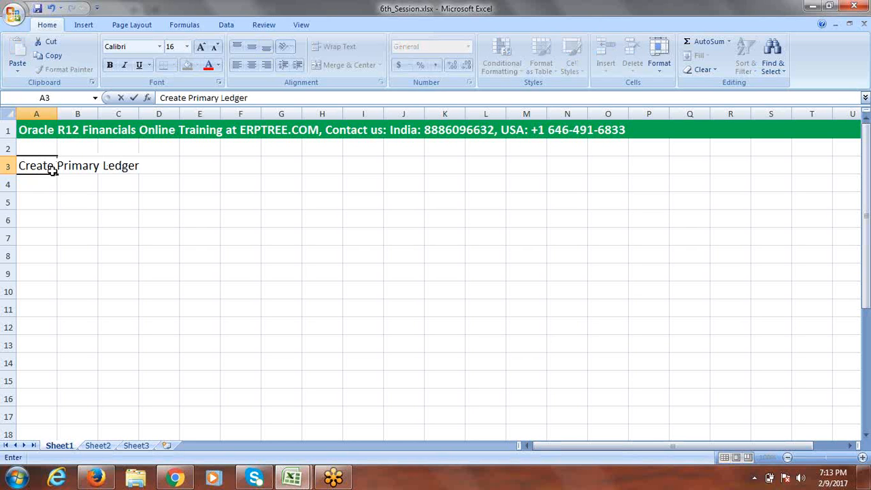
click(9, 167)
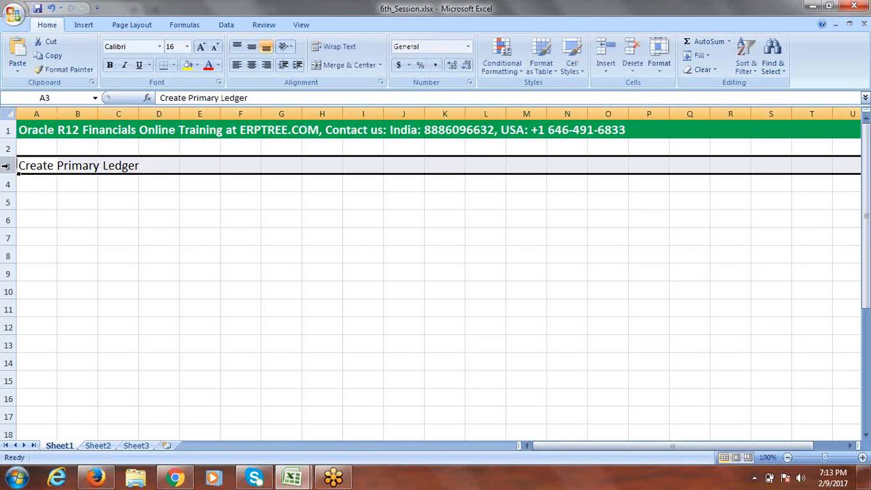
click(188, 64)
Step: Clear the stray letters typed into cell A4, leaving it empty and selected
click(44, 184)
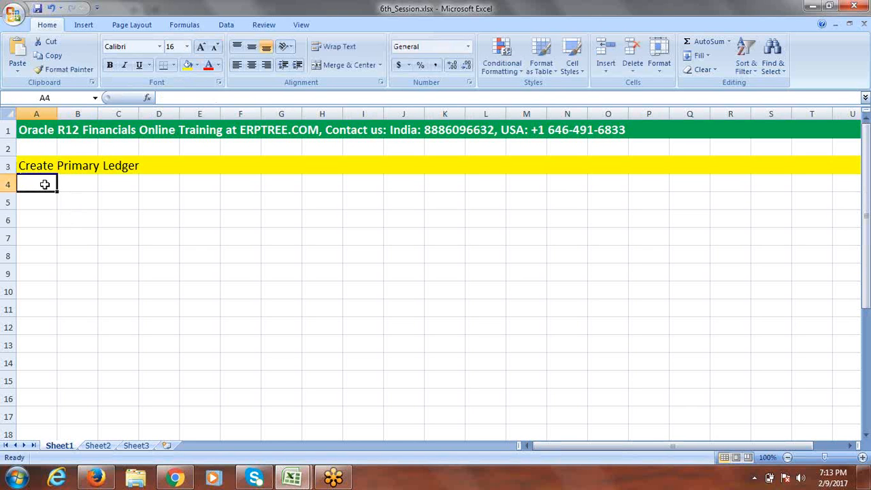
text(c)
key(BackSpace)
key(BackSpace)
text(a)
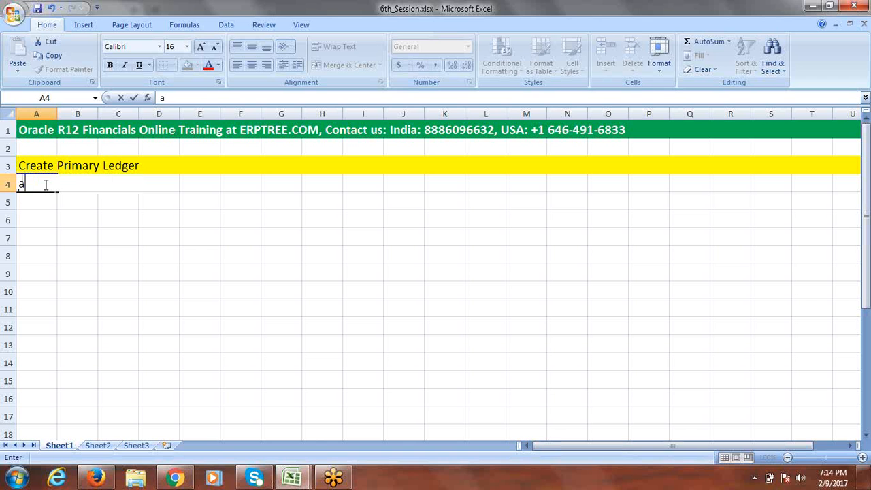
key(BackSpace)
click(109, 194)
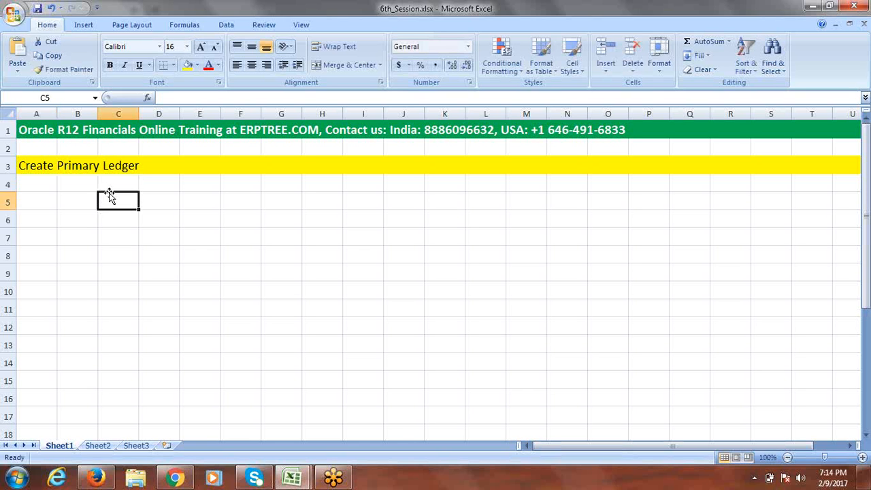
click(34, 184)
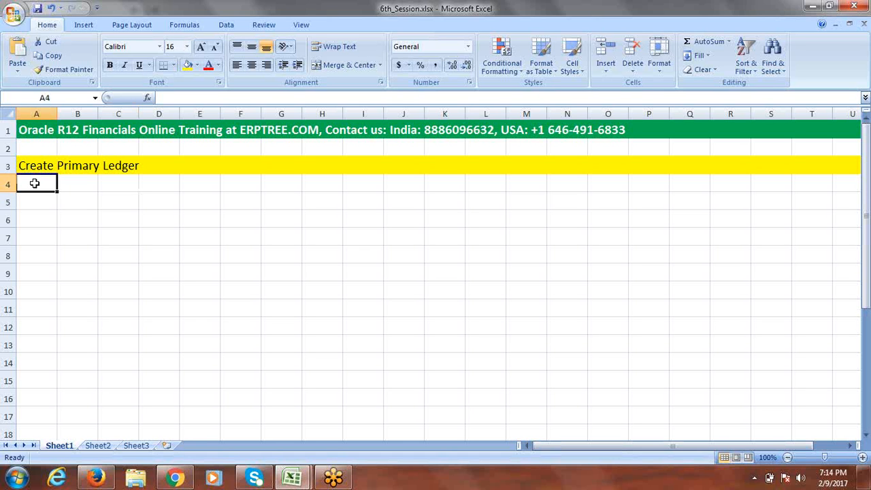
Step: List Accounting Calendar, Currency and Accounting Method in cells A4 through A6
text(Ac)
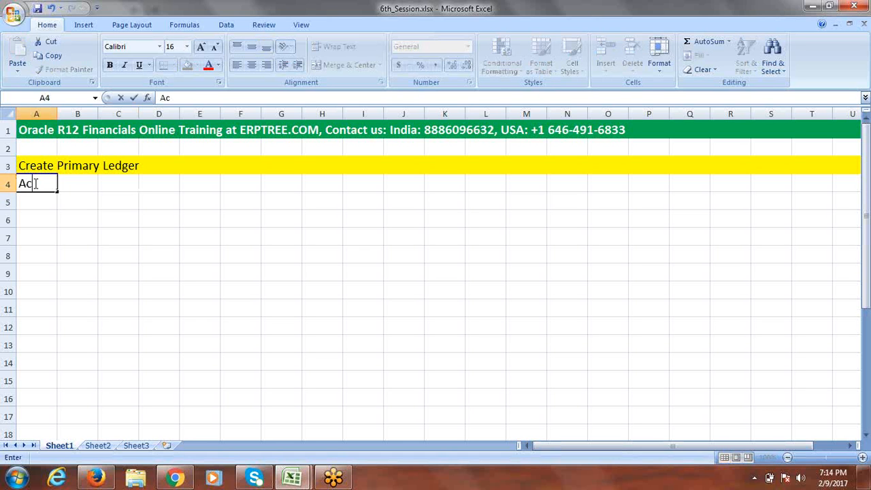
text(counting C)
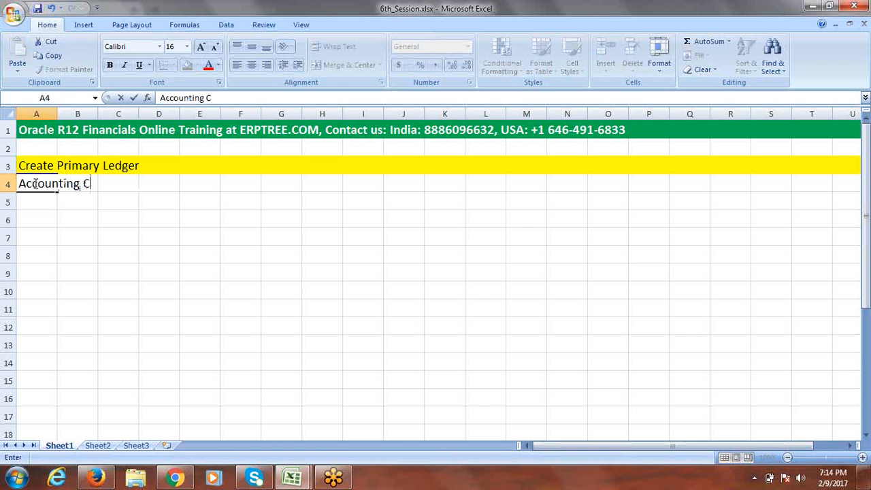
text(alendar)
key(Tab)
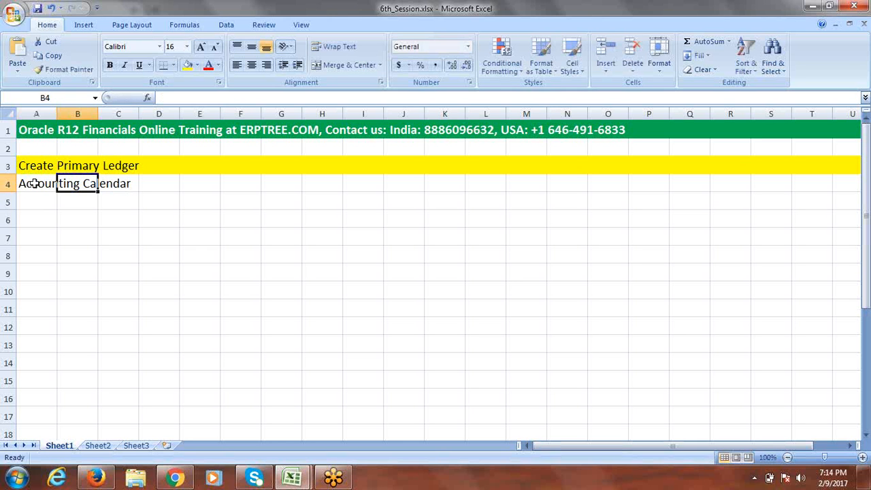
click(43, 198)
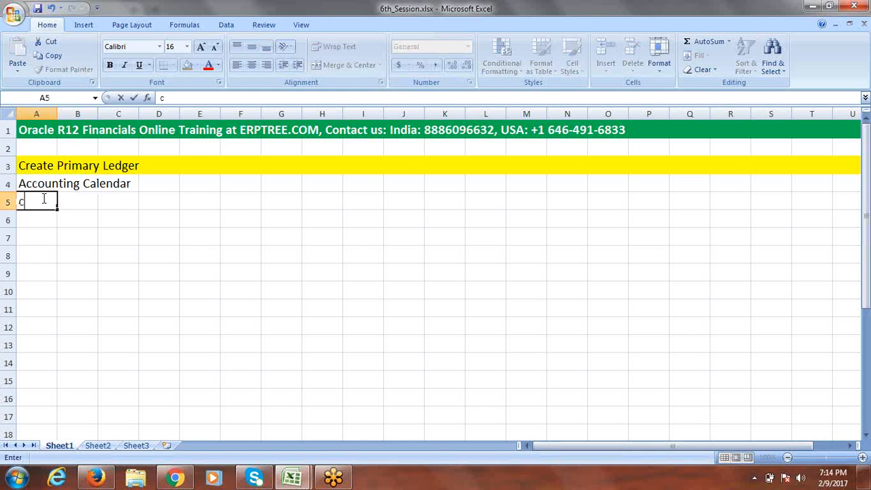
text(Currency)
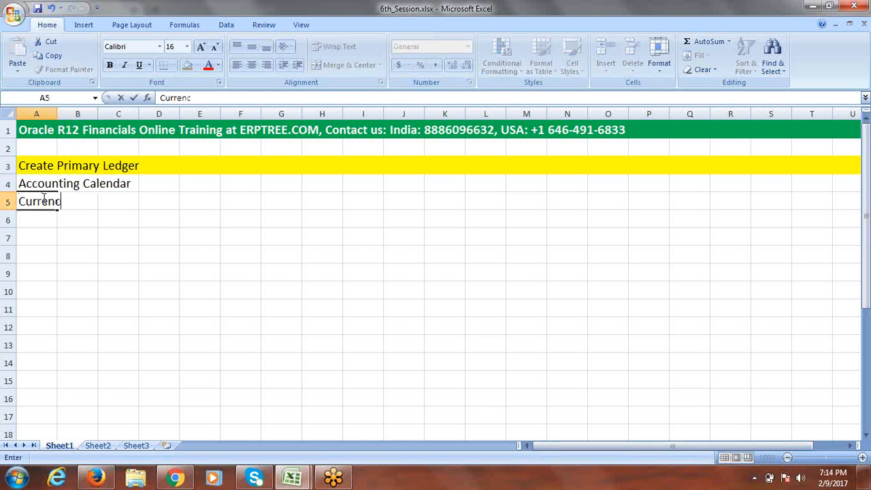
click(44, 220)
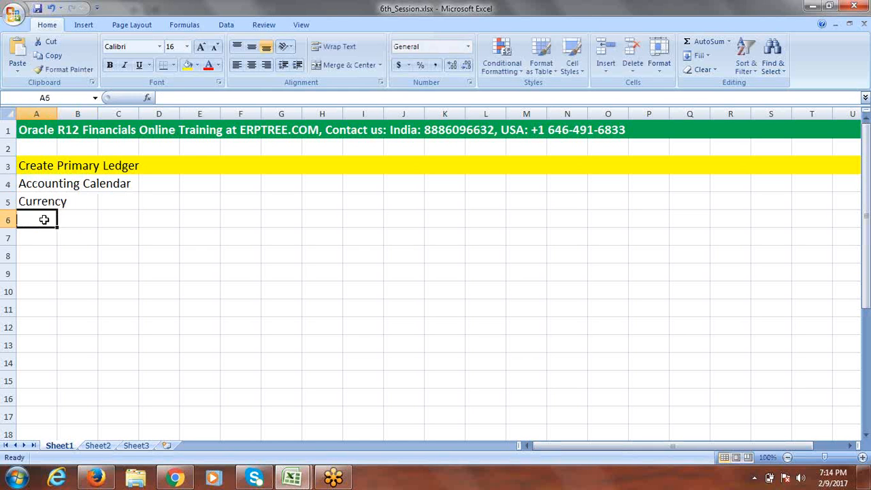
text(Acco)
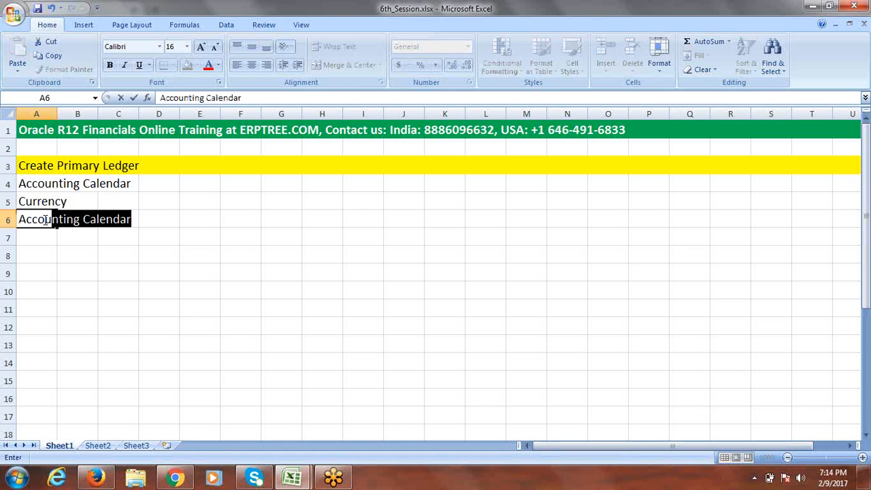
text(unting Metho)
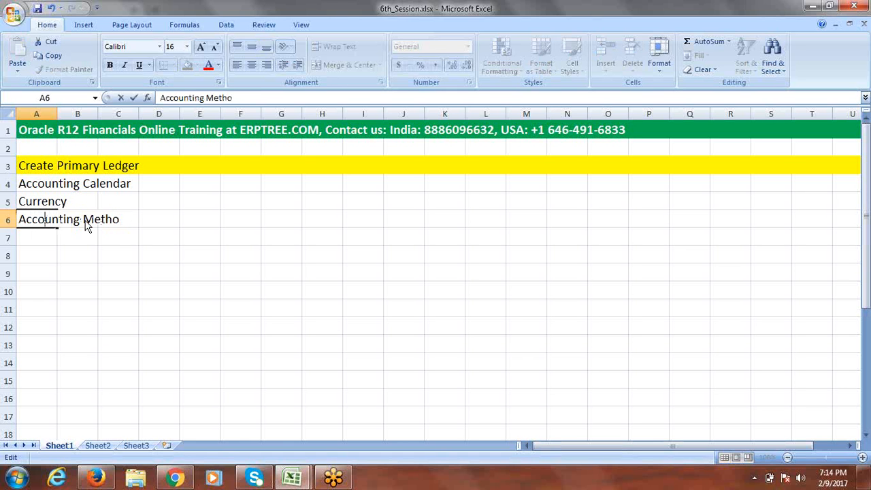
click(236, 99)
text(d)
key(Tab)
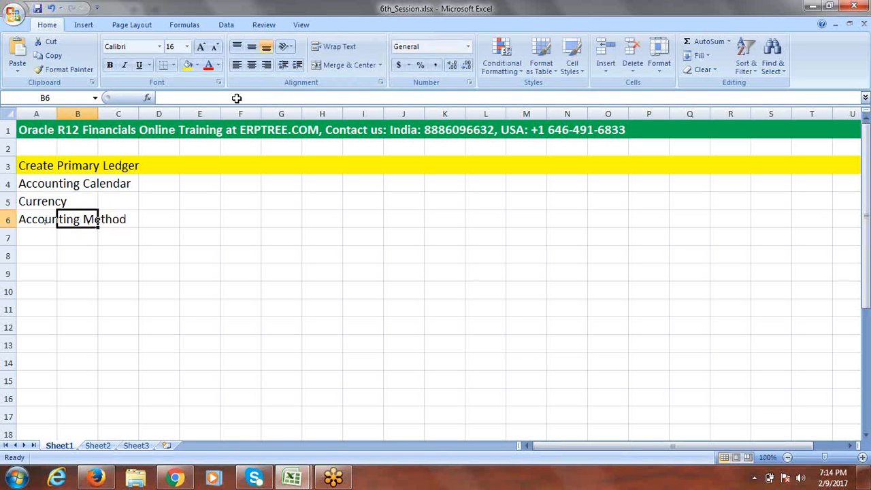
Step: Widen column A and enter Chart of Accounts (COA) in A7
drag(57, 113, 146, 113)
click(80, 237)
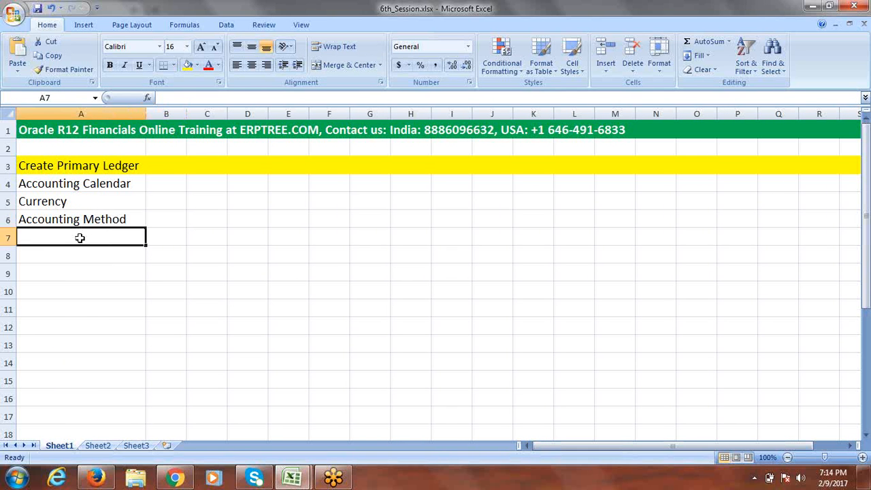
text(C)
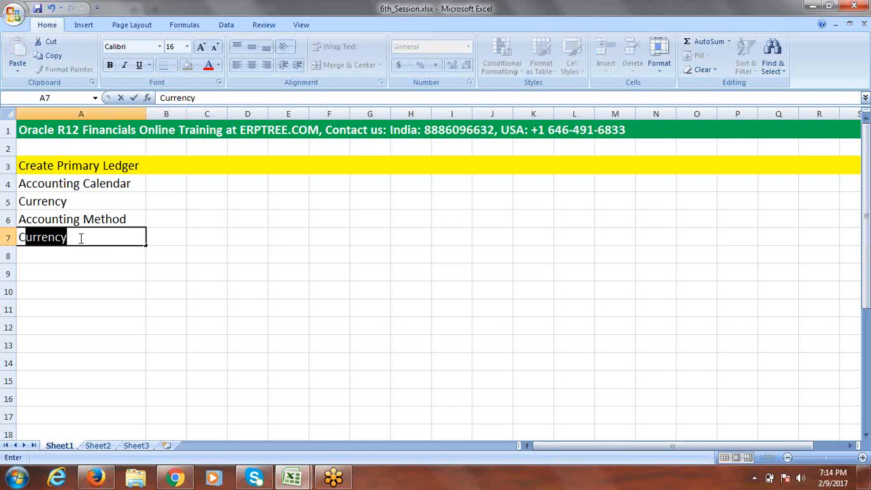
text(hart A)
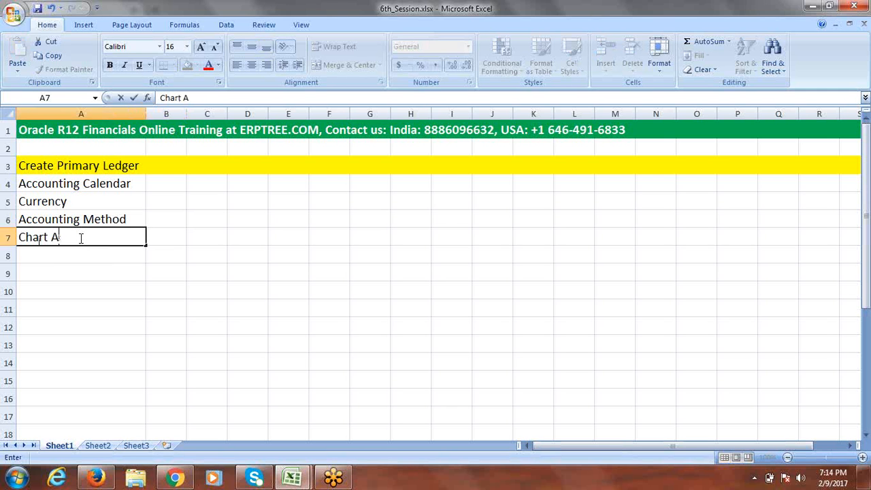
key(BackSpace)
text(of Accounts )
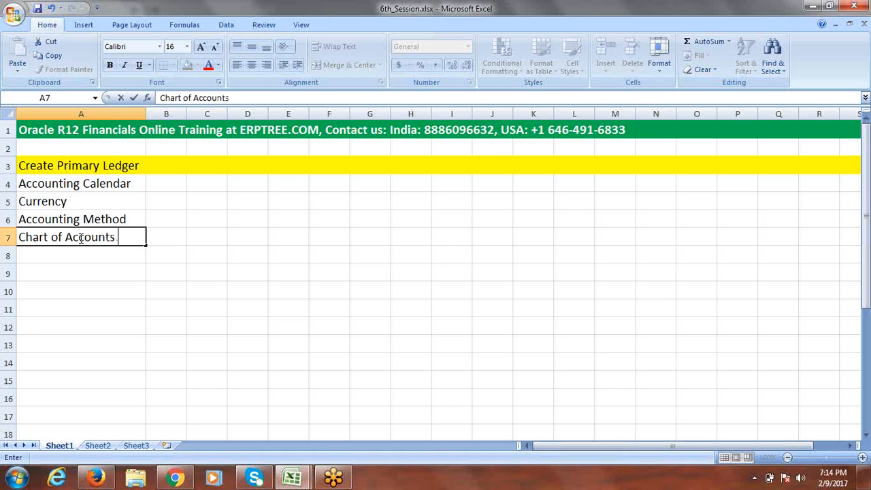
text((COA))
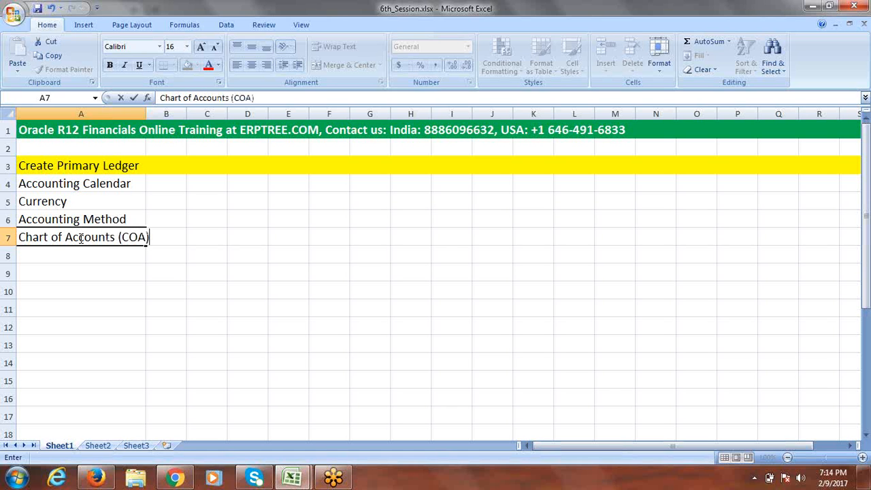
click(149, 268)
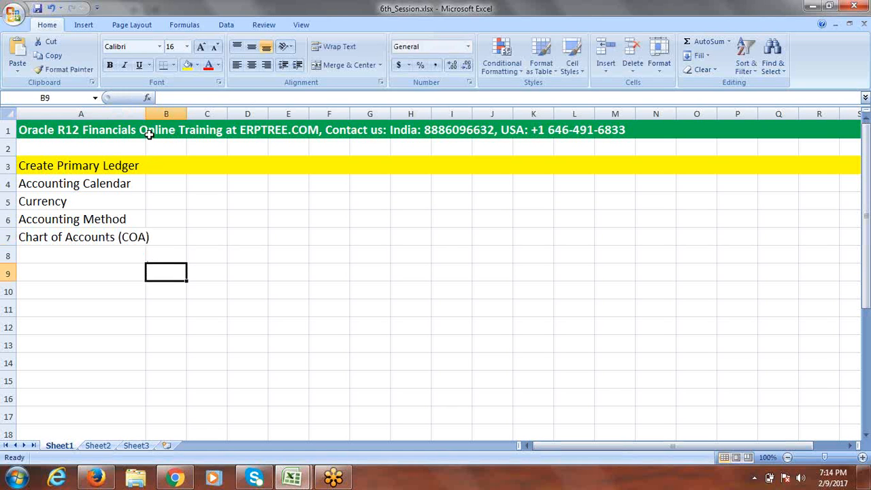
drag(146, 113, 176, 112)
click(243, 243)
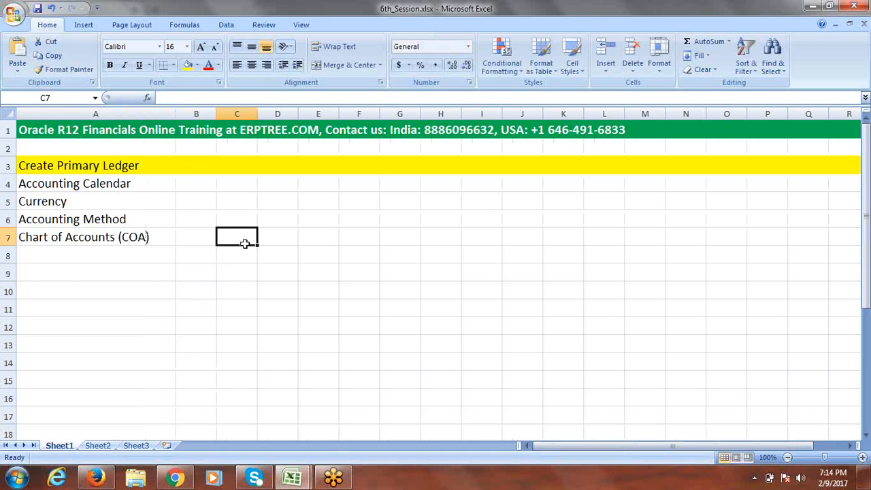
Step: Copy the Chart of Accounts (COA) entry from A7 into A9
click(134, 240)
key(ctrl+c)
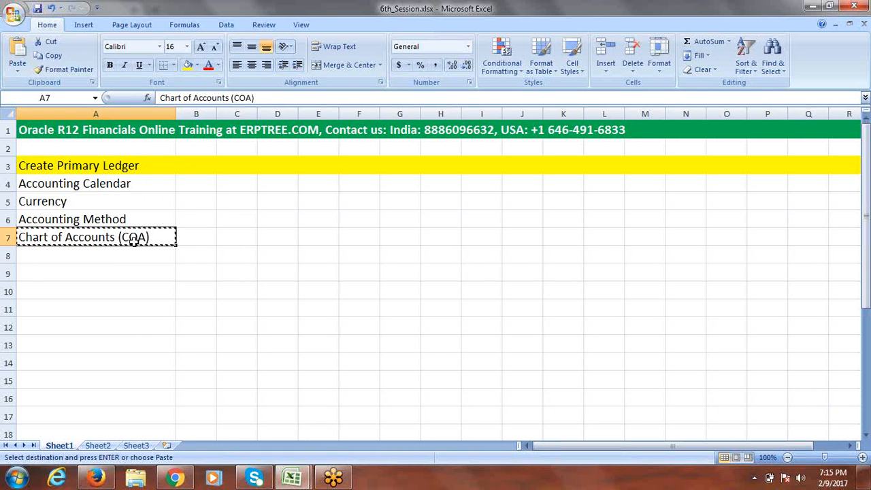
click(89, 274)
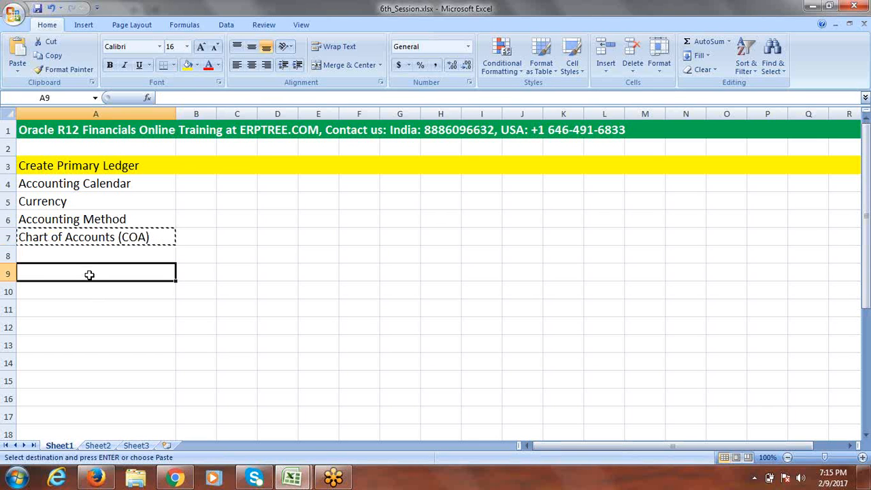
key(ctrl+v)
click(250, 280)
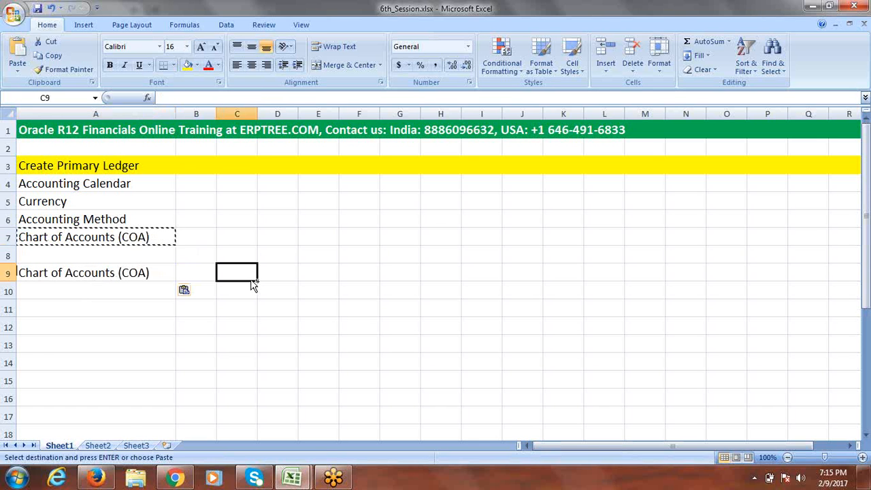
key(Escape)
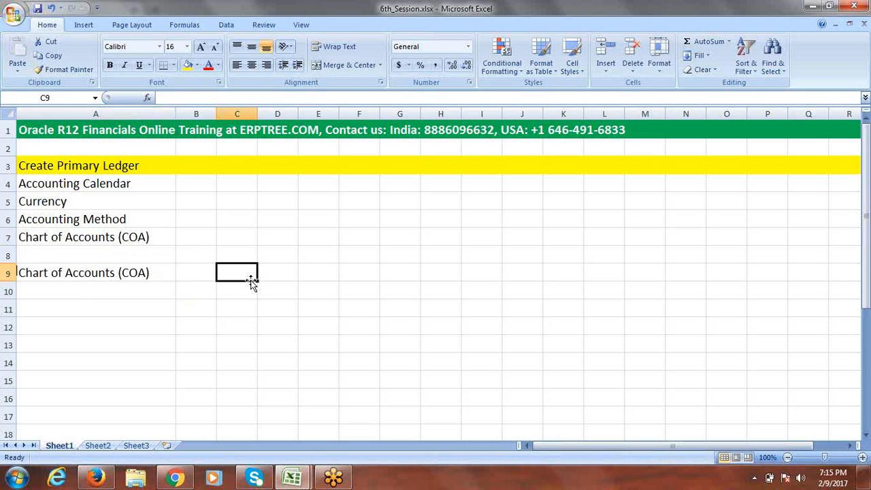
Step: Format the A9 heading as bold red text
click(150, 273)
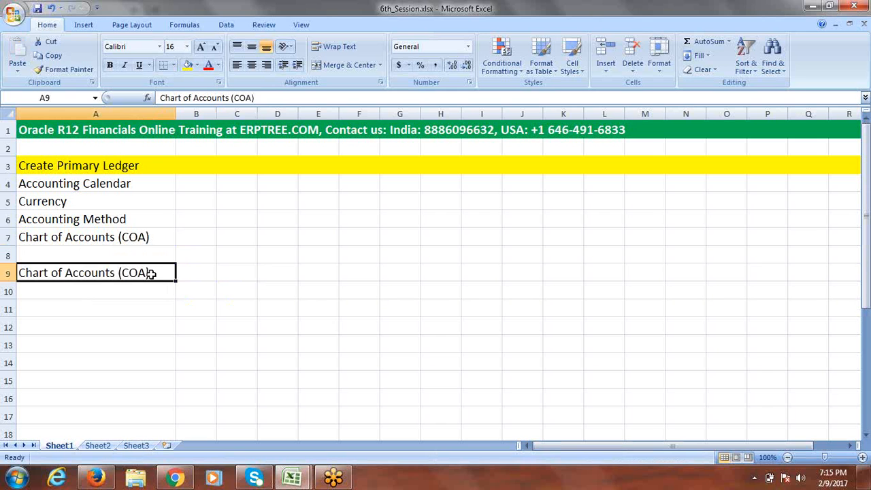
click(211, 68)
key(ctrl+b)
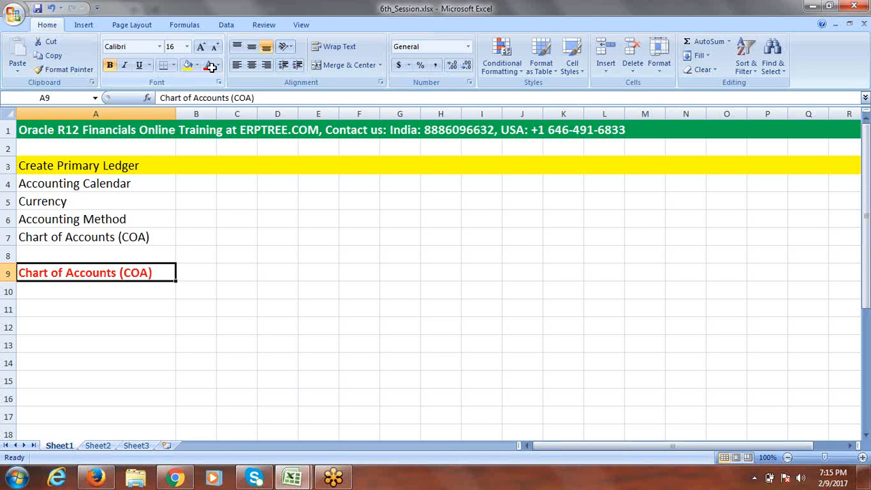
click(234, 275)
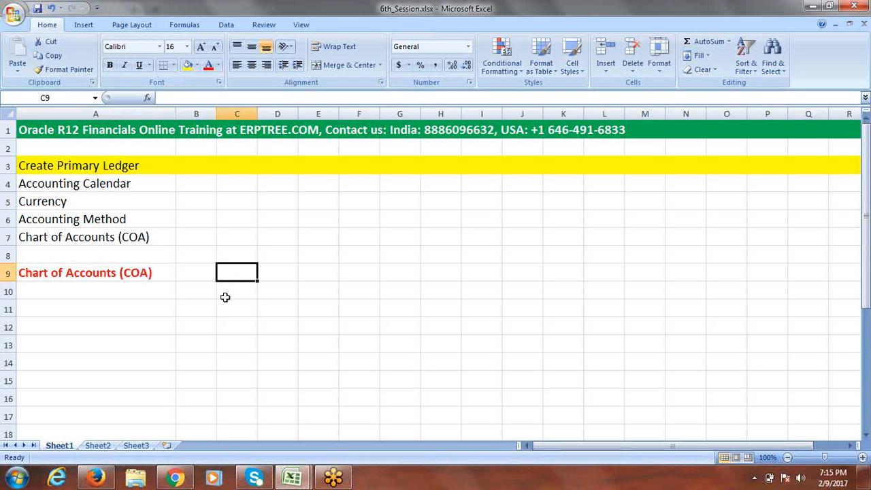
key(ctrl+Tab)
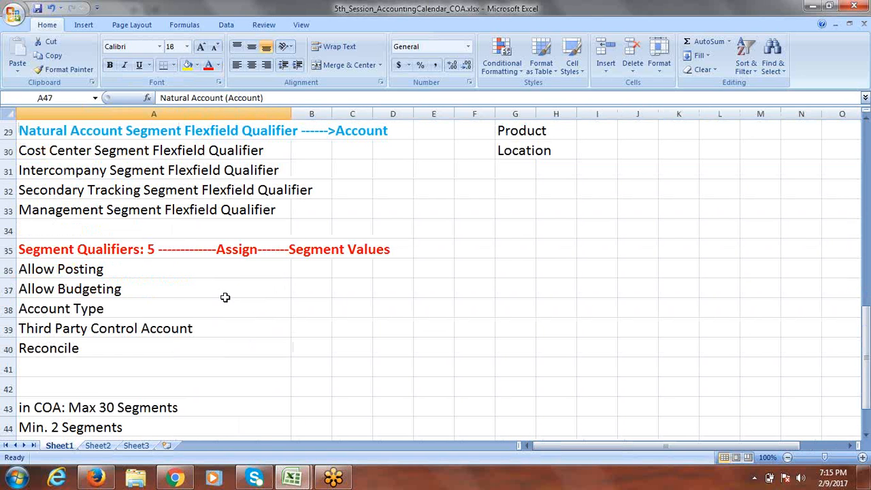
drag(867, 334, 868, 130)
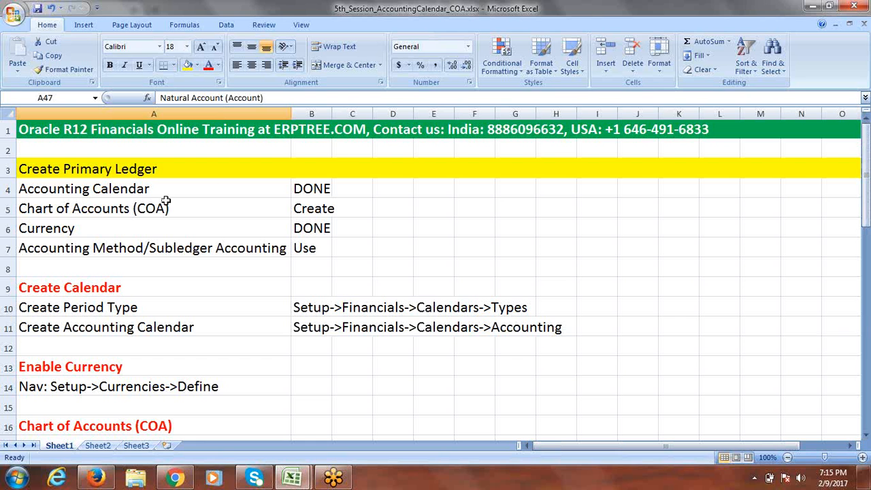
drag(868, 214, 868, 262)
click(75, 253)
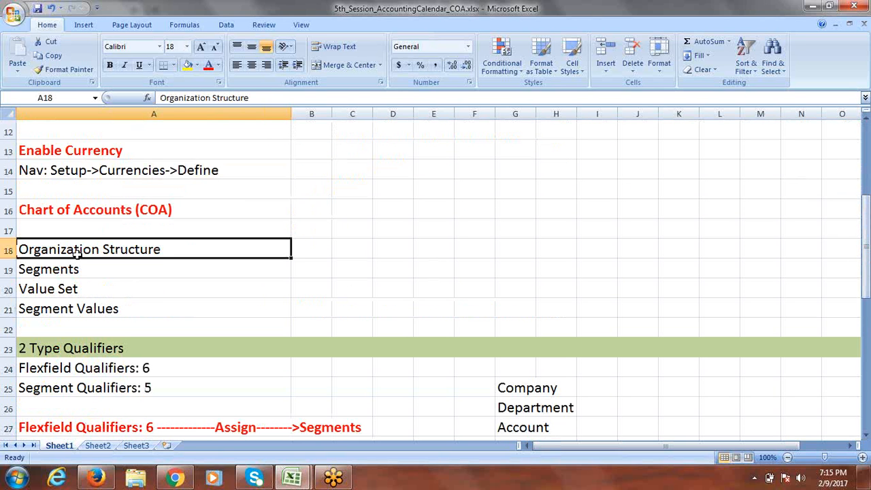
click(73, 270)
click(66, 289)
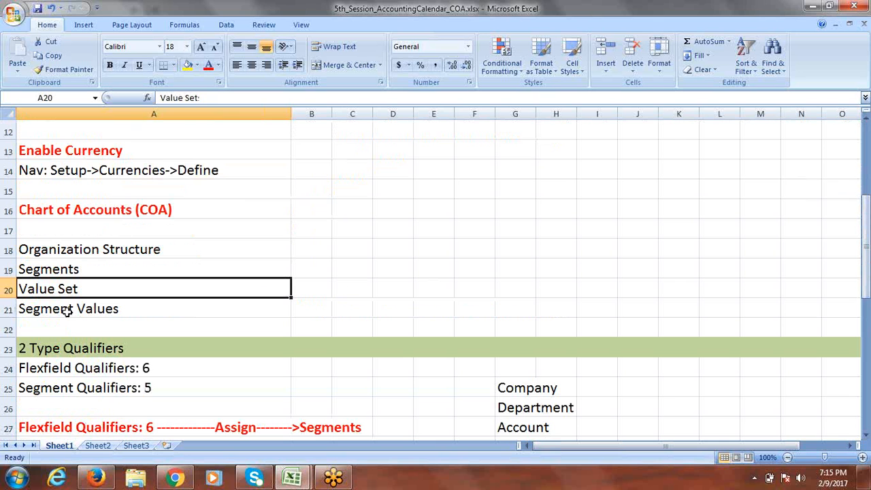
click(66, 309)
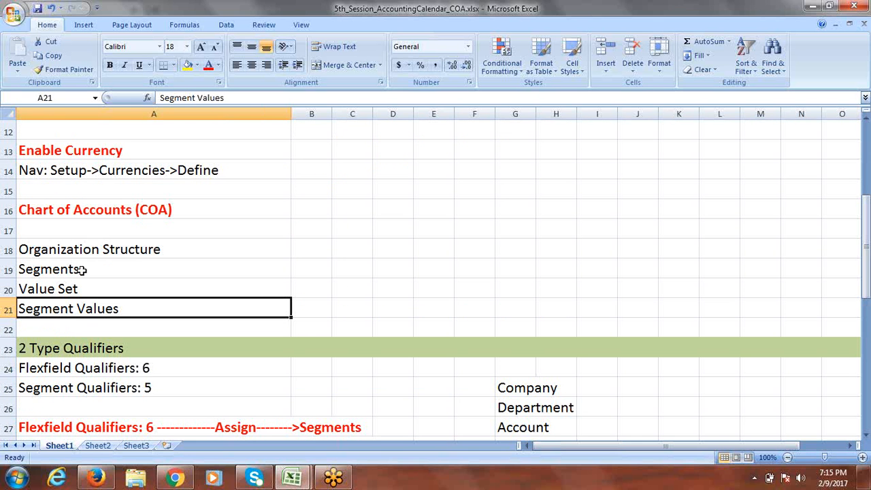
drag(81, 214, 89, 306)
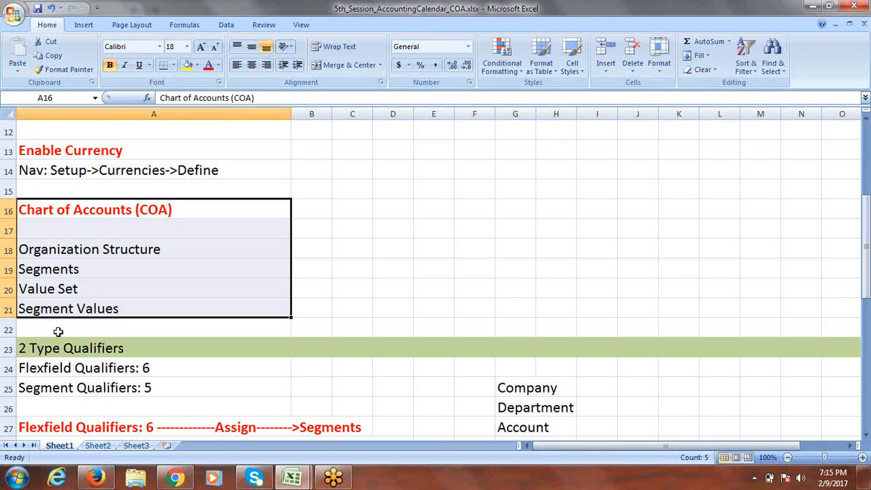
key(alt+Tab)
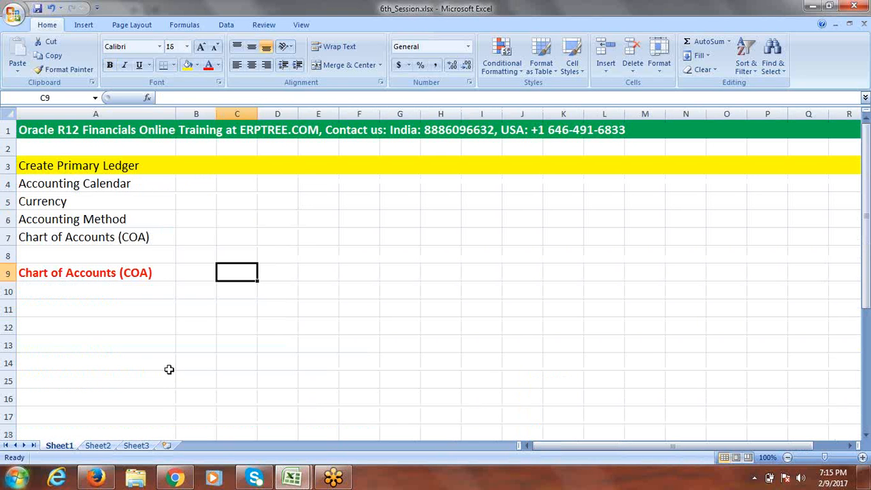
click(68, 293)
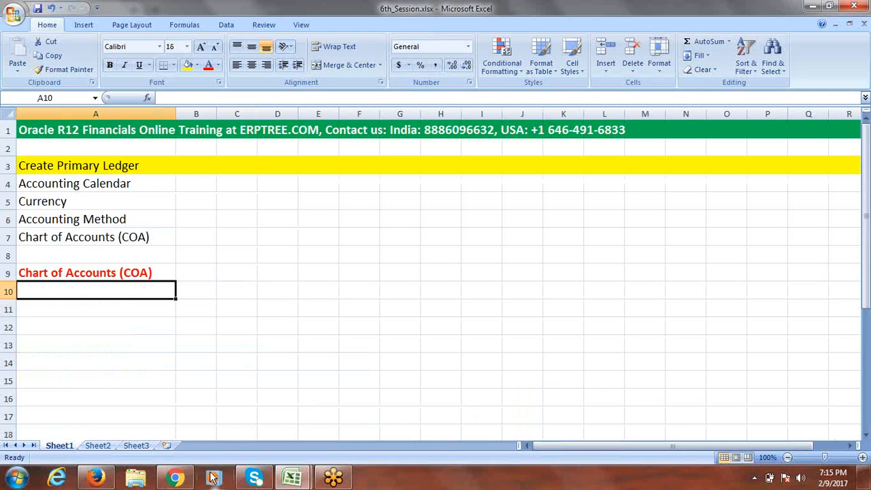
Step: Reload the EBS 12.2.4 login page, sign in with the user name and password, and dismiss the save-login prompt
click(107, 481)
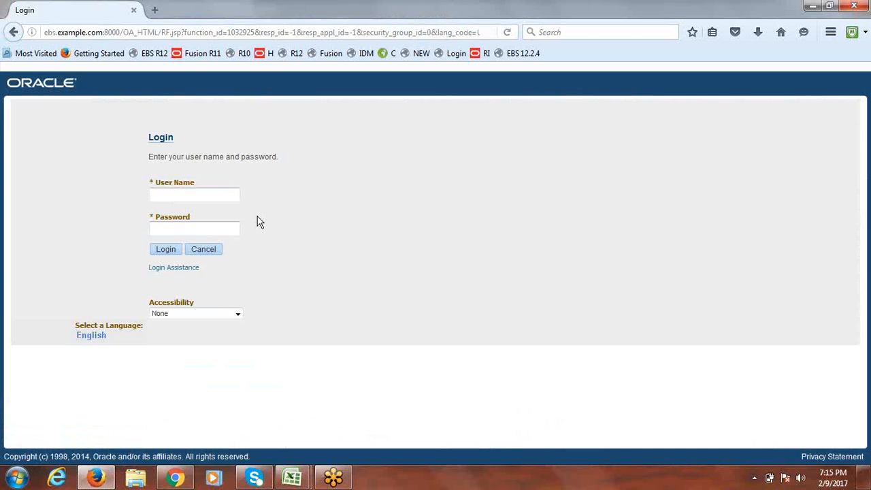
click(194, 197)
click(526, 54)
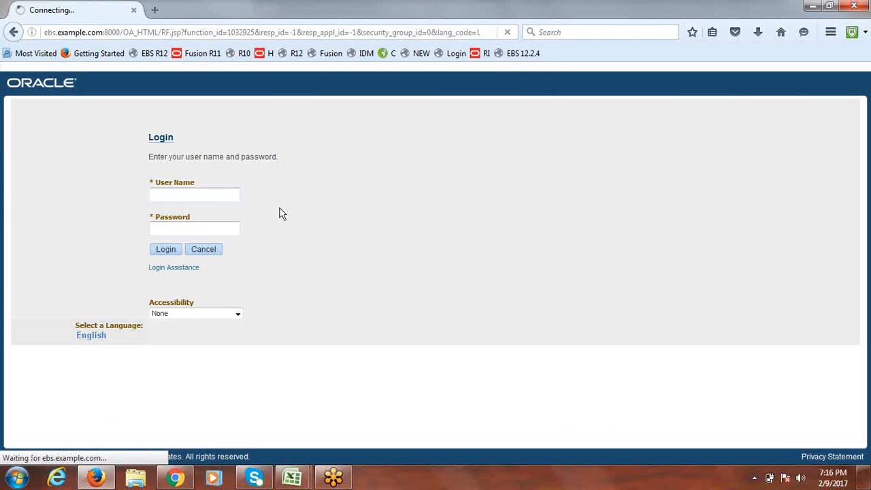
click(170, 195)
text(P)
key(BackSpace)
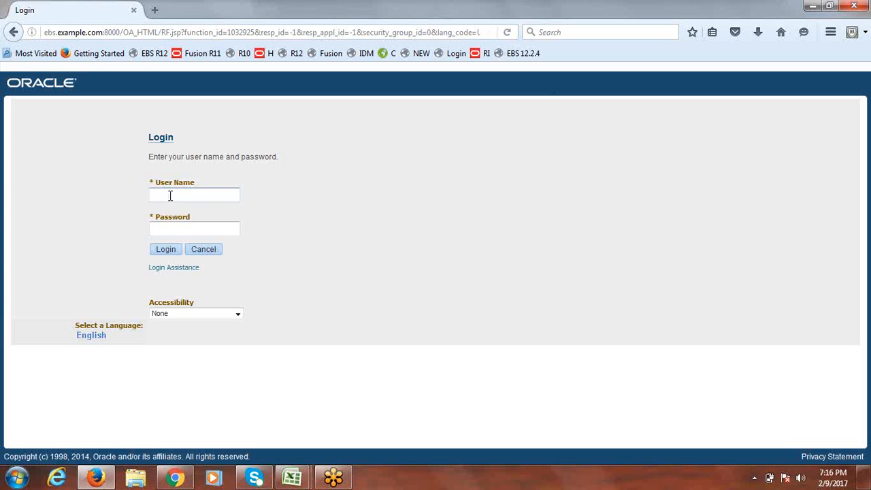
text(operations)
key(Tab)
text(welcome)
click(170, 249)
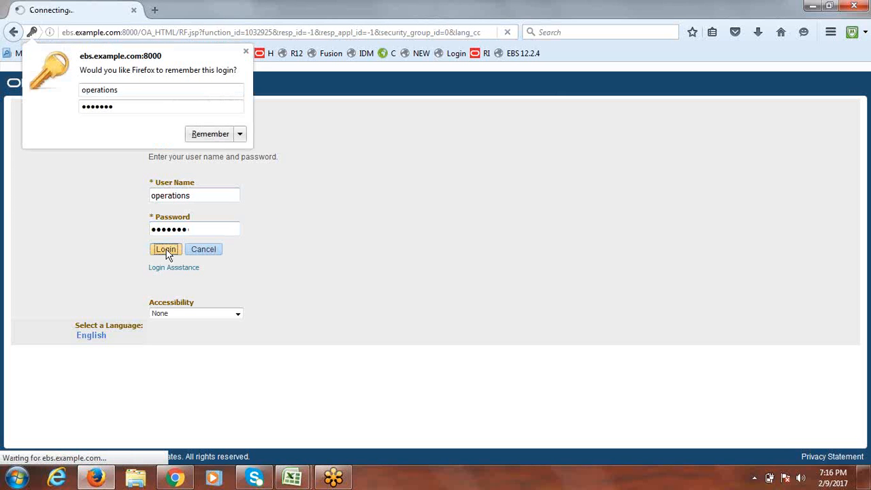
click(246, 53)
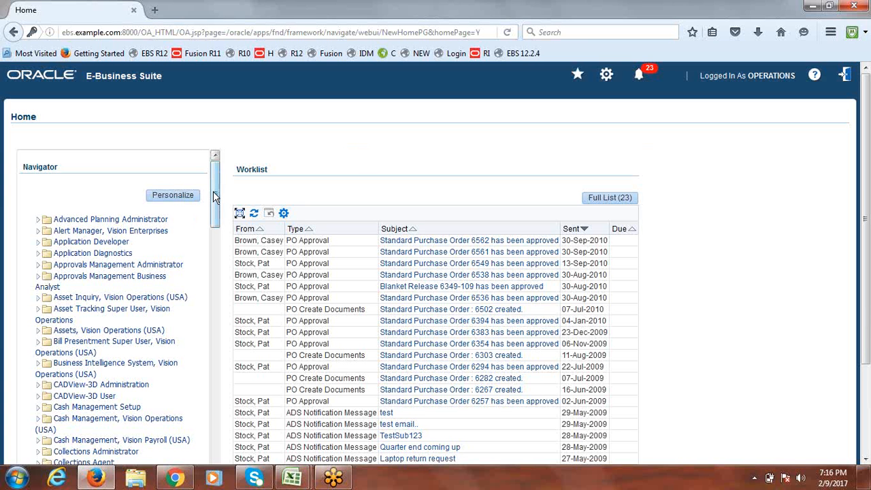
drag(213, 196, 215, 305)
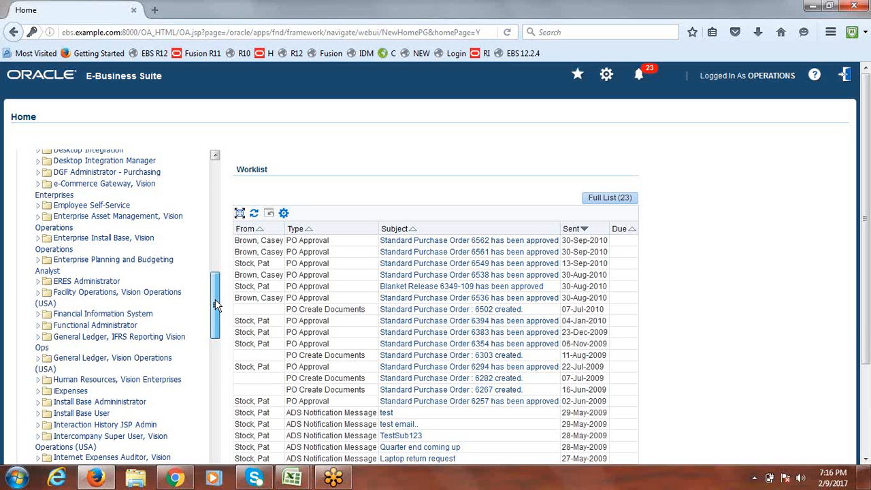
drag(216, 305, 216, 319)
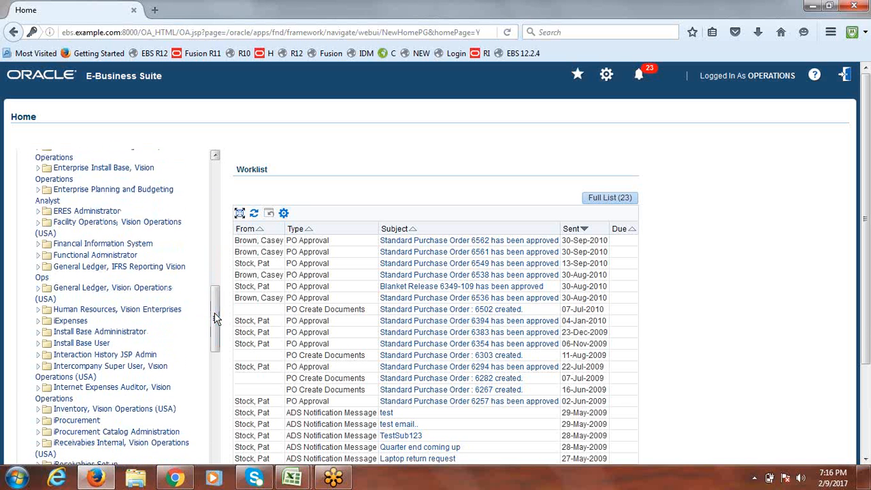
Step: In a new Notepad note, type 12.1.3 and 12.2.4 on separate lines, highlight 12.2.4, then minimize
click(18, 478)
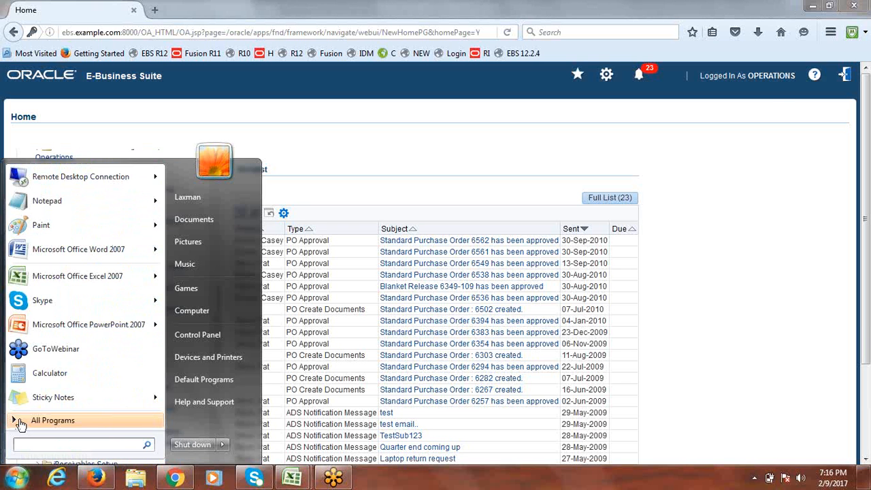
click(61, 200)
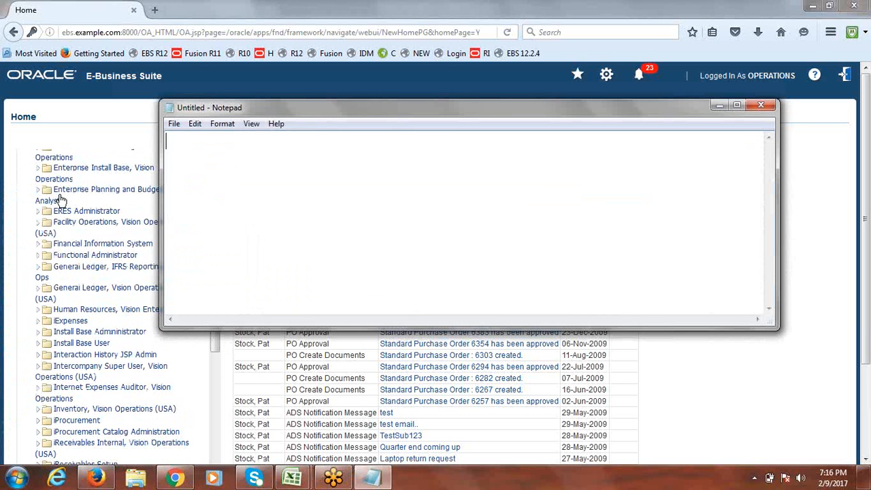
text(12.1.3)
key(Return)
key(Return)
text(12.)
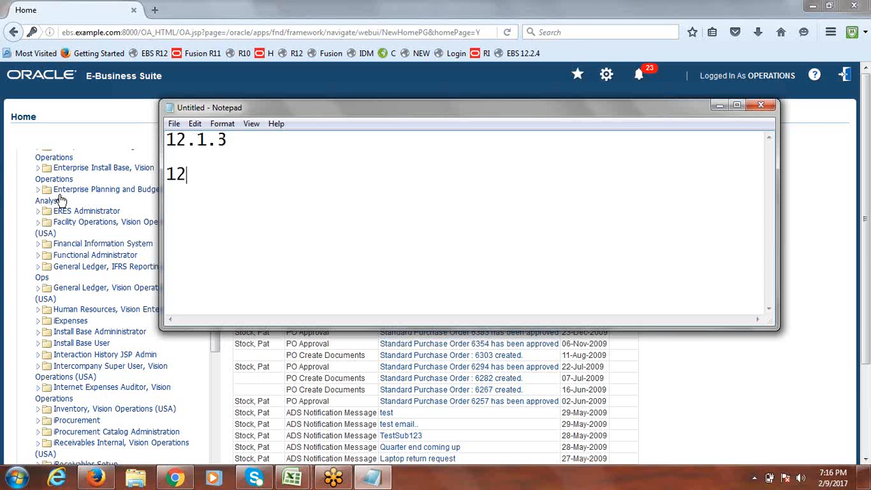
text(2.4)
drag(231, 174, 170, 175)
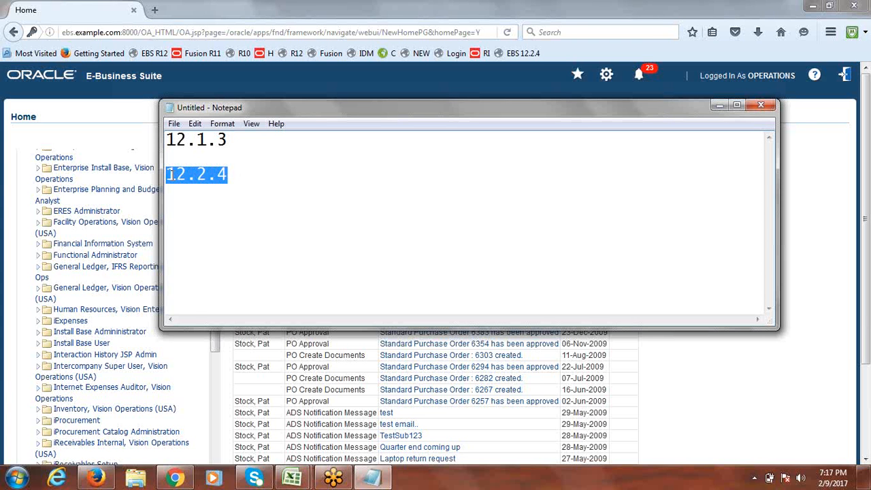
drag(239, 174, 169, 175)
drag(249, 175, 169, 176)
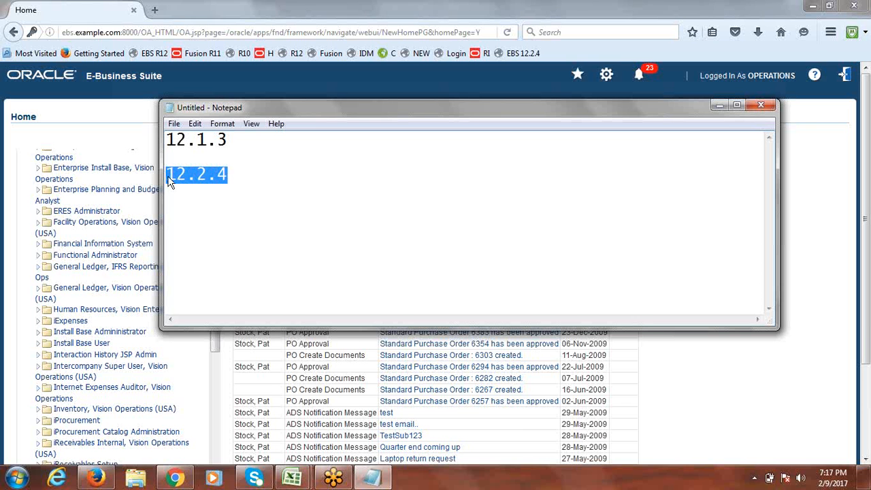
click(719, 105)
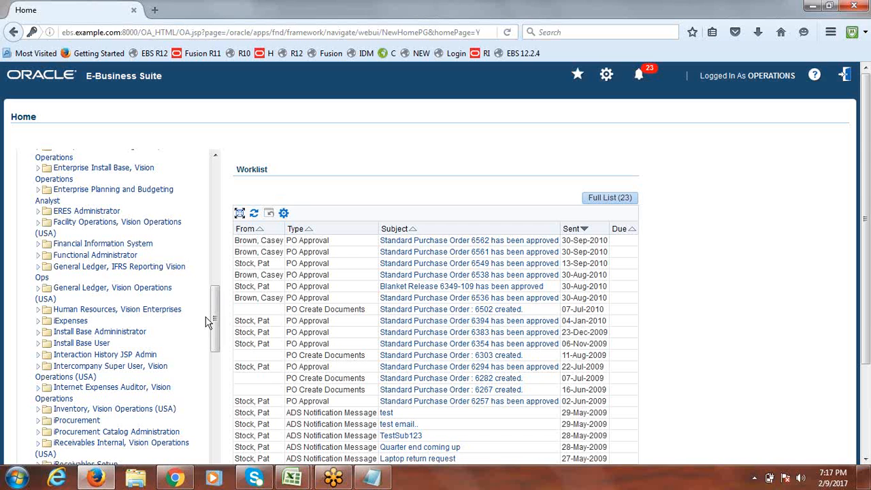
Step: Expand General Ledger, Vision Operations and its Journals folder, then launch Post
drag(216, 306, 216, 307)
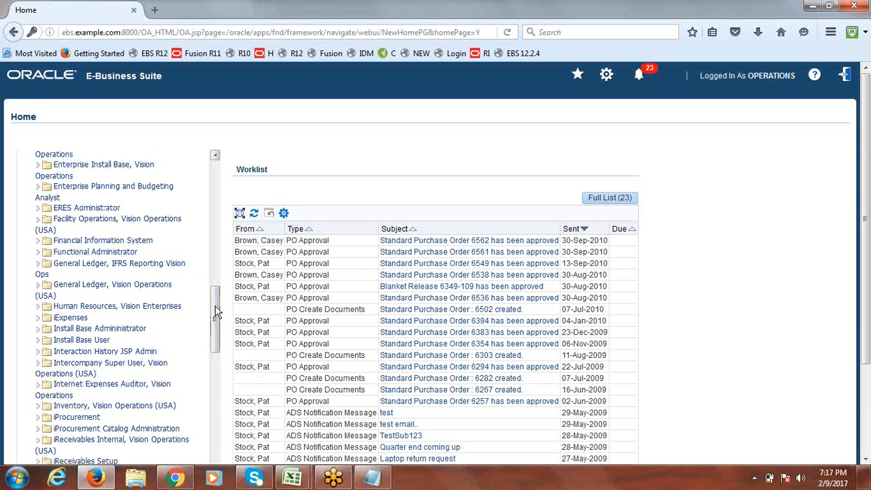
click(37, 286)
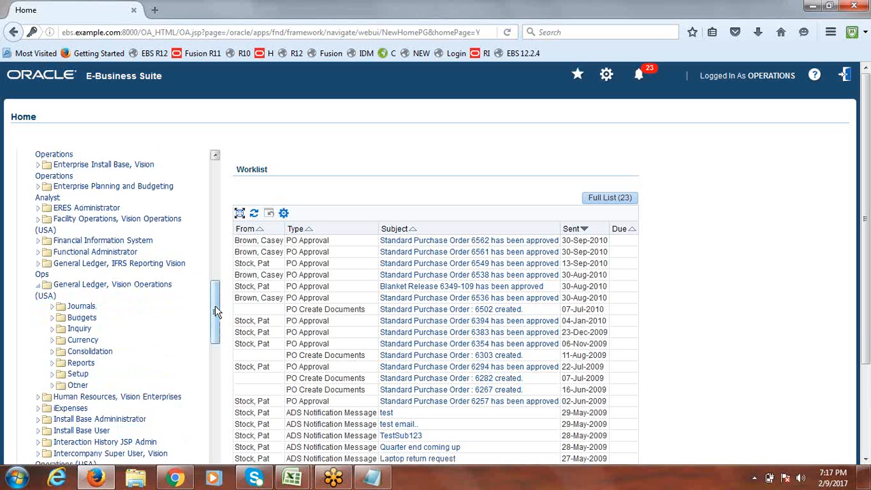
drag(216, 312, 216, 324)
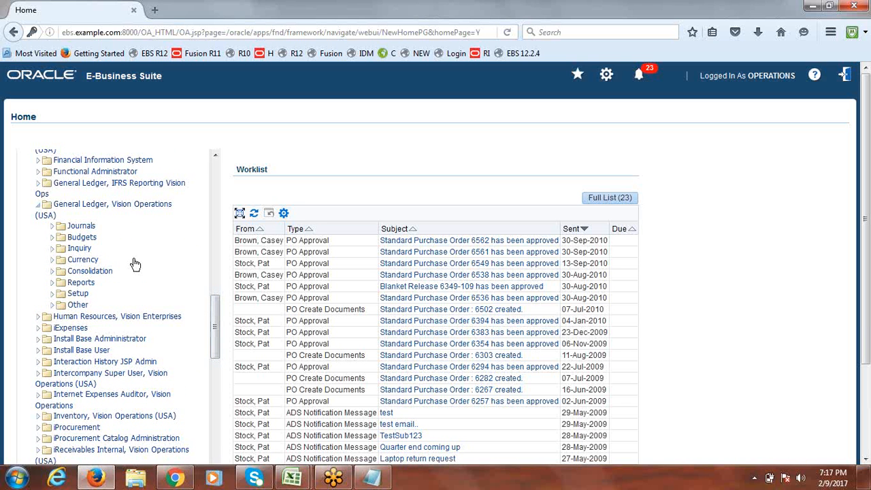
click(51, 230)
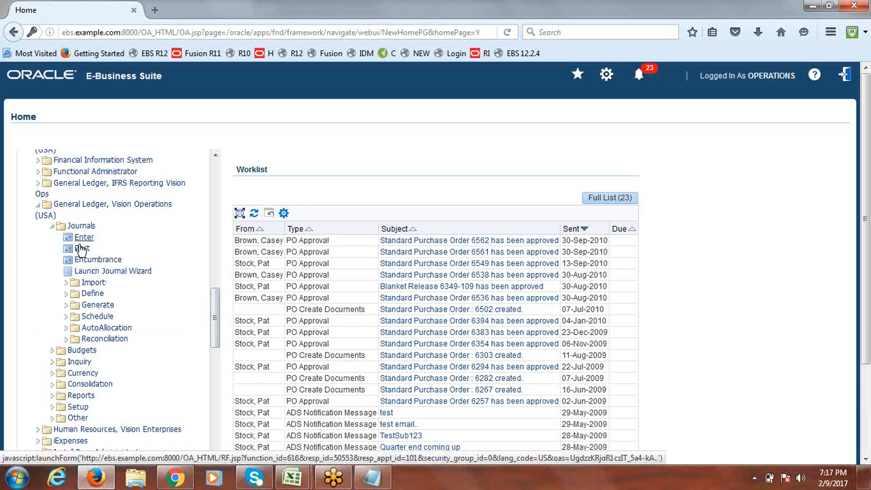
click(80, 248)
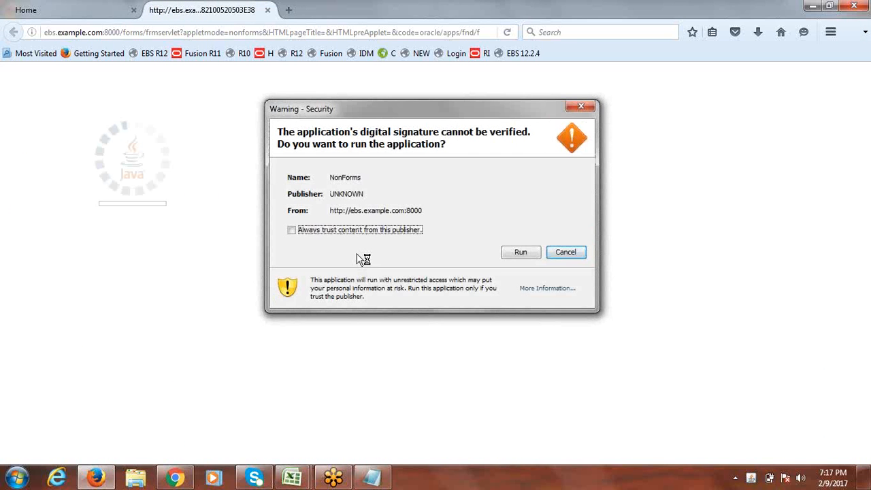
Step: Always trust the publisher and run the Java forms, close Find Journals and Enter Journals, and select Setup
click(292, 230)
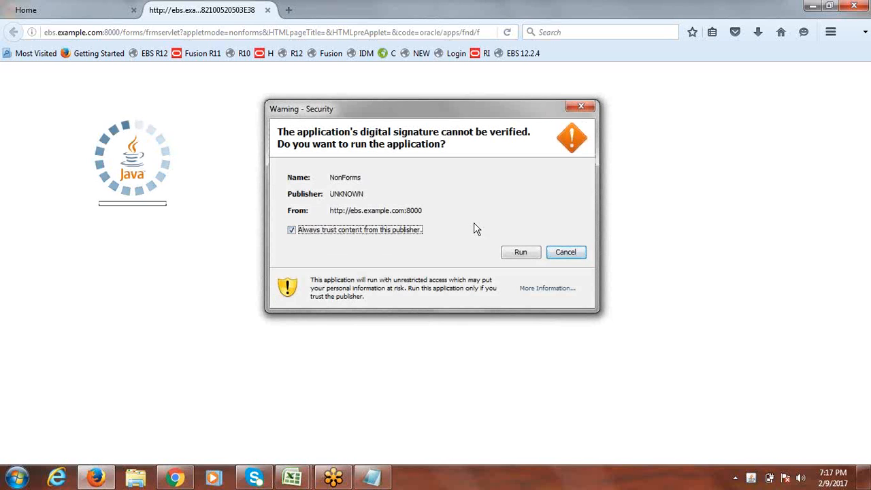
click(523, 251)
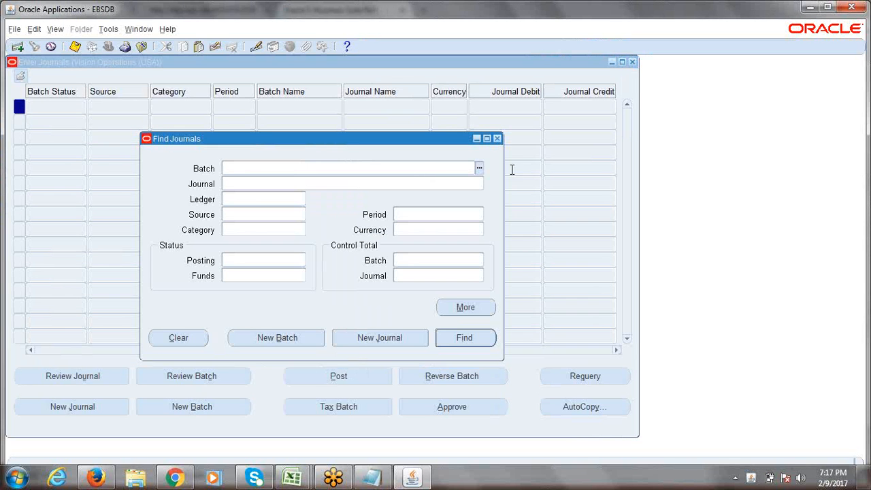
click(495, 139)
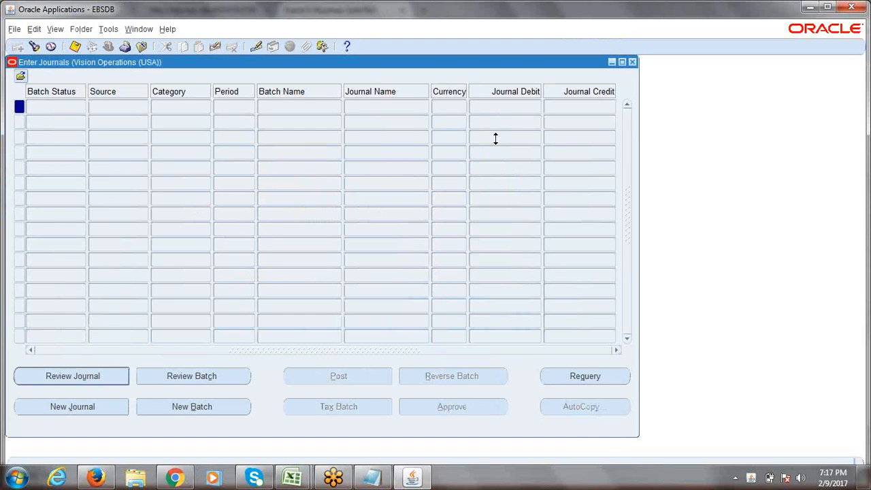
click(631, 62)
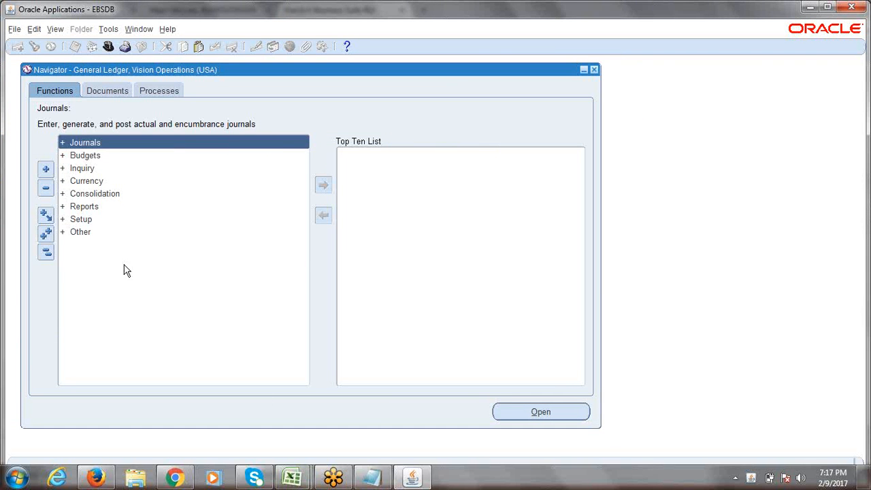
click(96, 225)
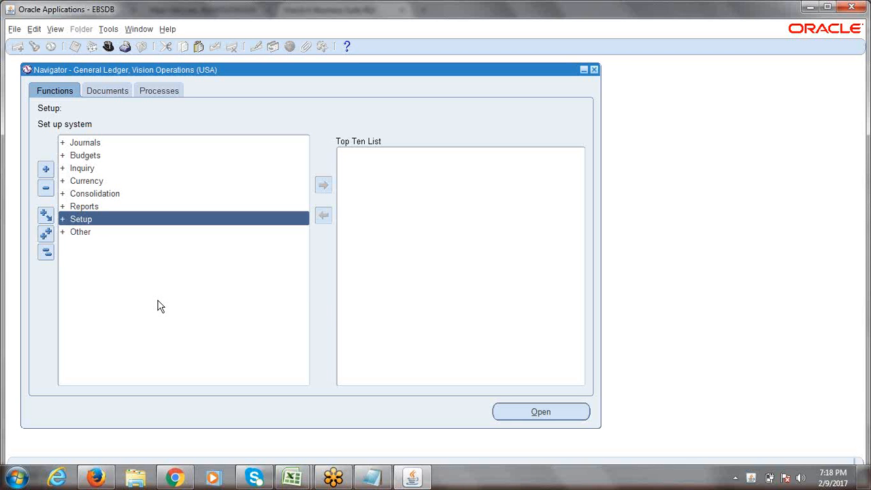
click(293, 476)
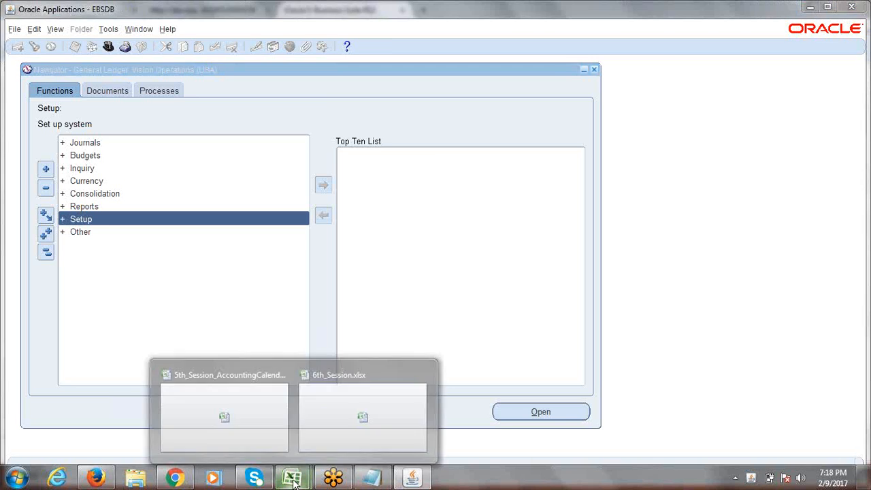
Step: Review the earlier chart of accounts notes, then close 5th_Session_AccountingCalendar_COA.xlsx
click(333, 418)
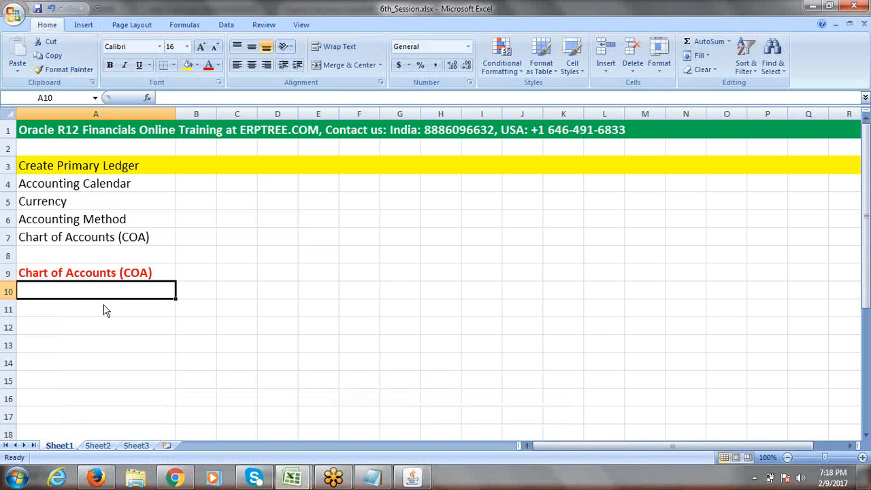
click(305, 480)
click(227, 414)
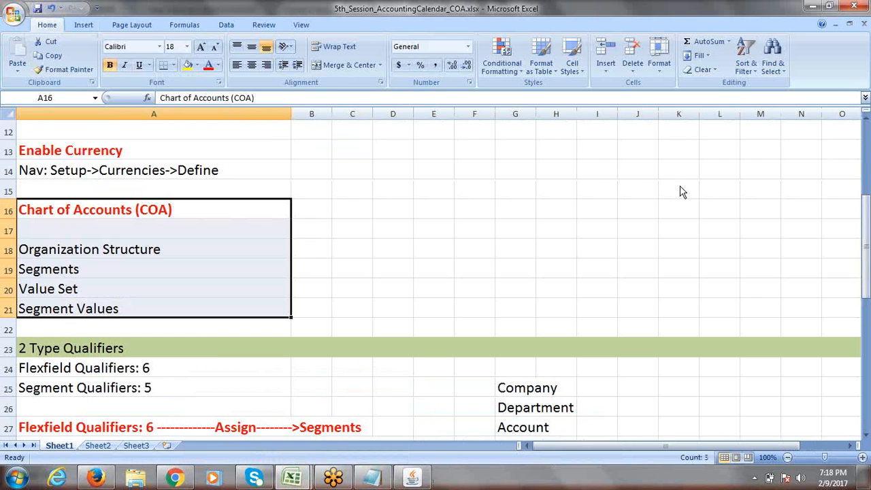
click(856, 6)
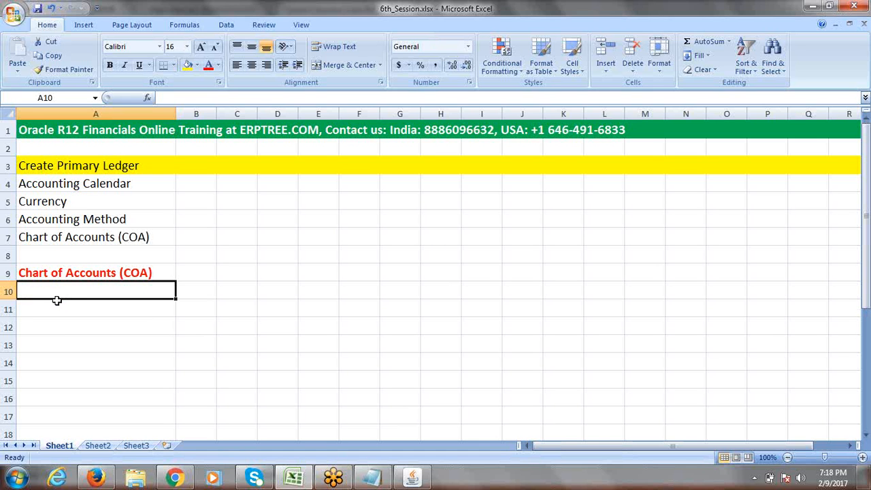
Step: Note Nav: in cell A10 of 6th_Session.xlsx, then expand Setup in the Oracle Navigator
text(Nav:)
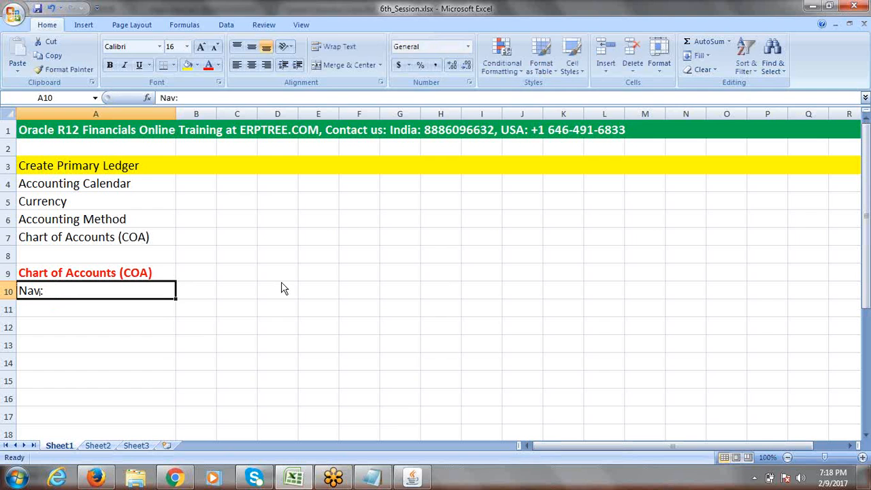
key(alt+Tab)
double_click(70, 221)
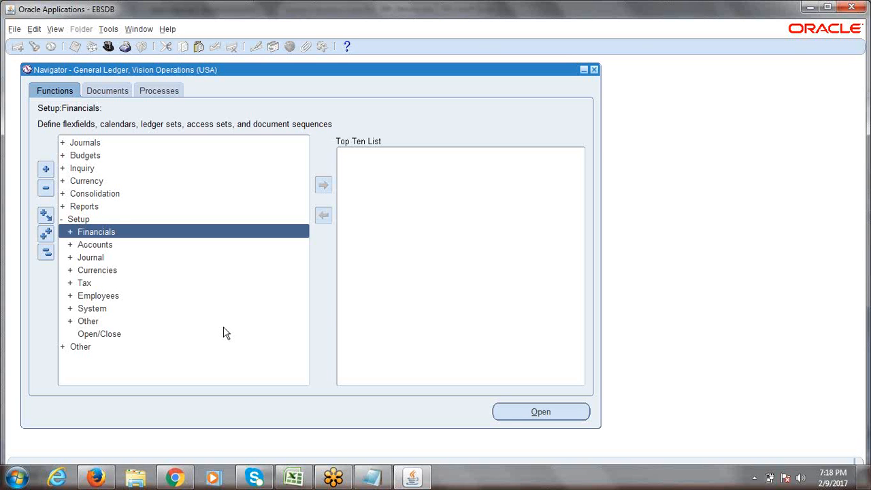
Step: Open Setup > Financials > Flexfields > Key > Segments from the Navigator
key(Return)
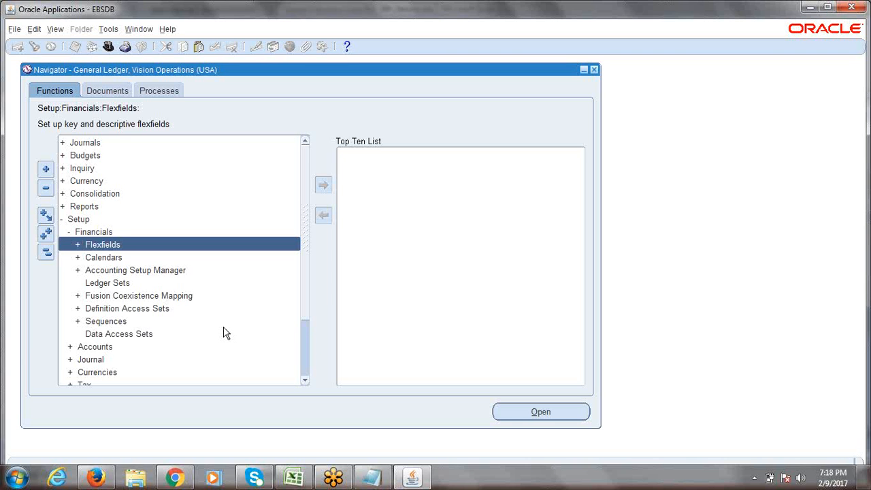
key(Return)
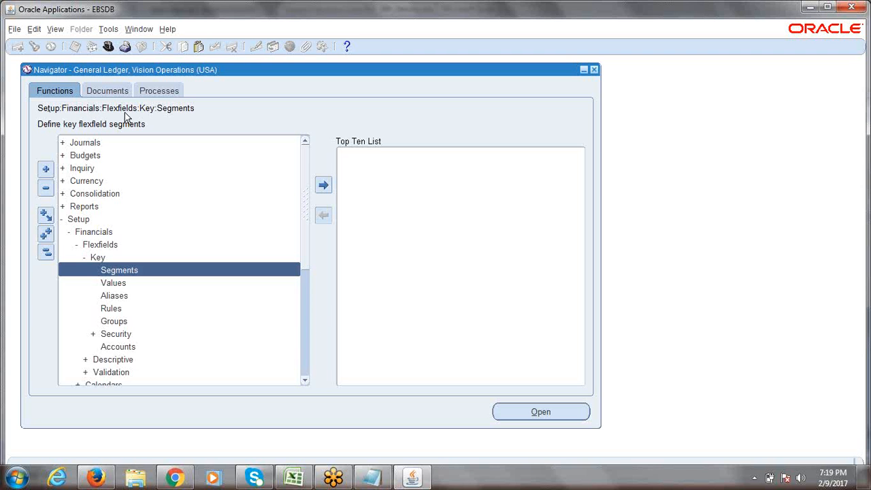
double_click(126, 270)
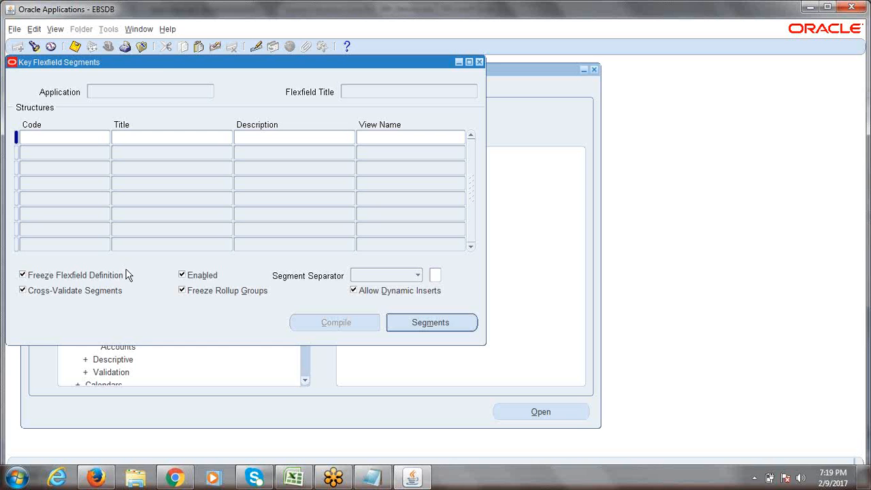
Step: Find the General Ledger Accounting Flexfield to list its structures, such as ADB Accounting Flex
drag(157, 66, 264, 95)
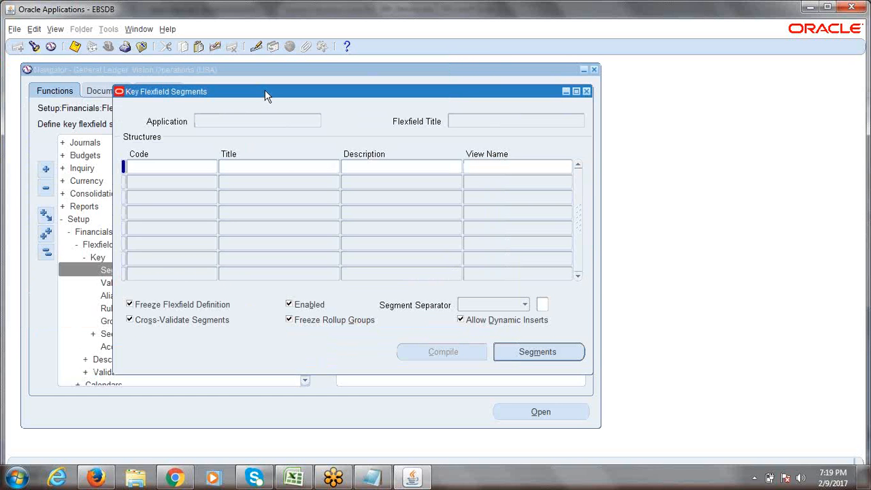
drag(267, 95, 249, 87)
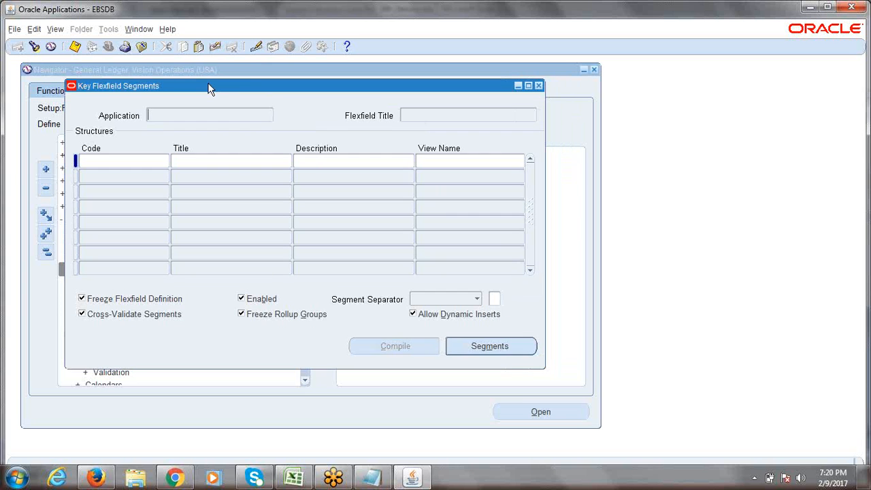
click(36, 47)
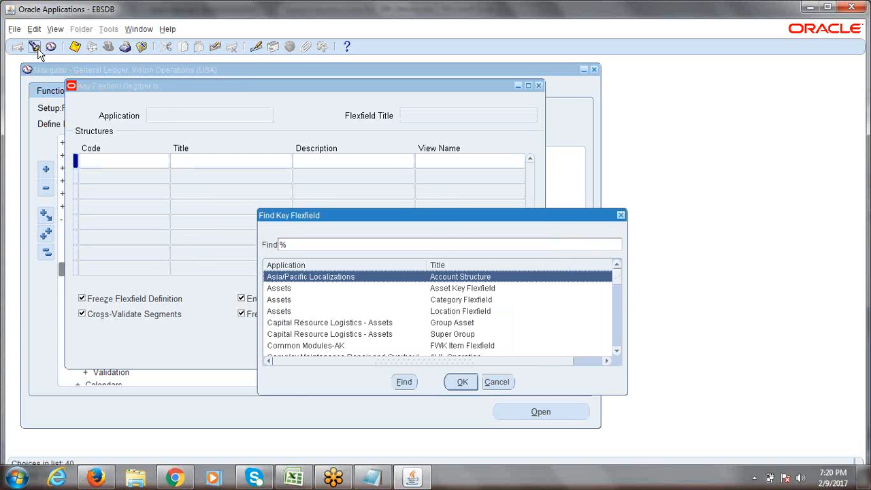
drag(449, 217, 427, 179)
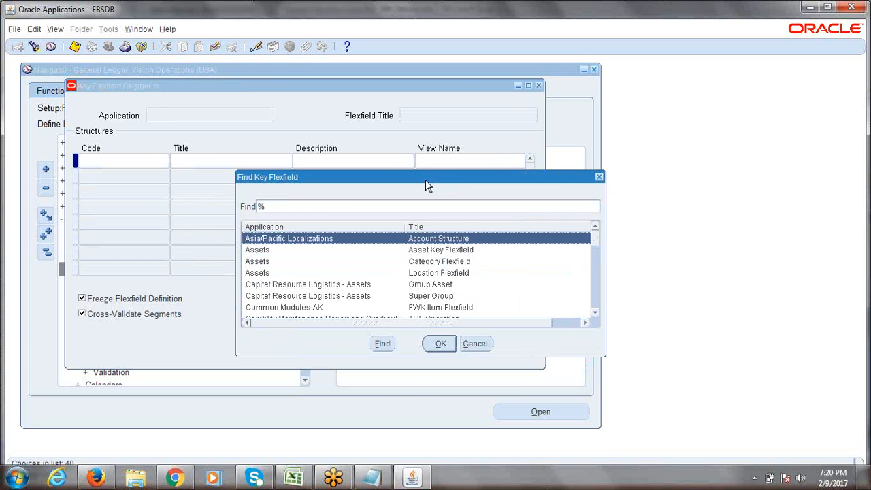
text(general Ledger)
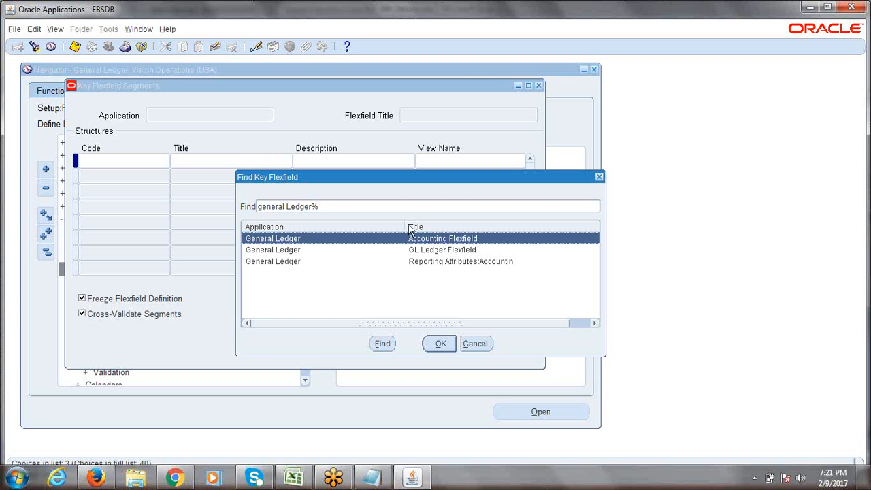
click(441, 344)
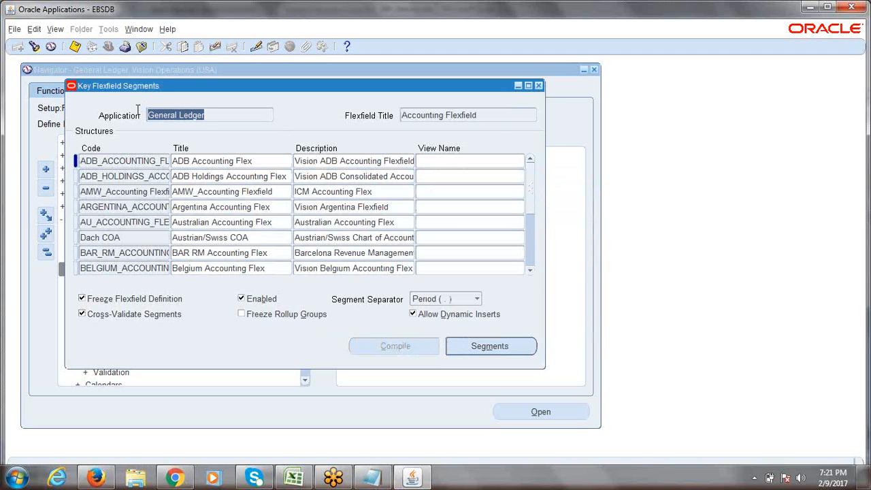
click(485, 115)
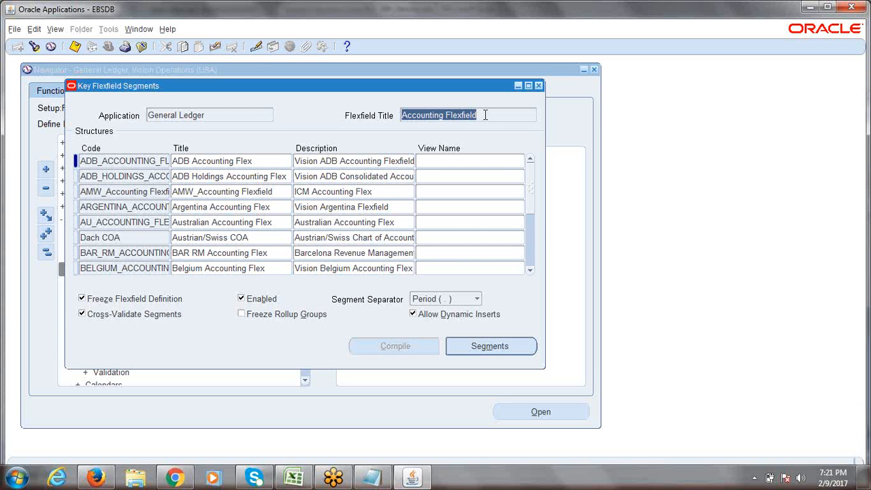
drag(485, 115, 400, 123)
drag(490, 114, 399, 119)
click(144, 164)
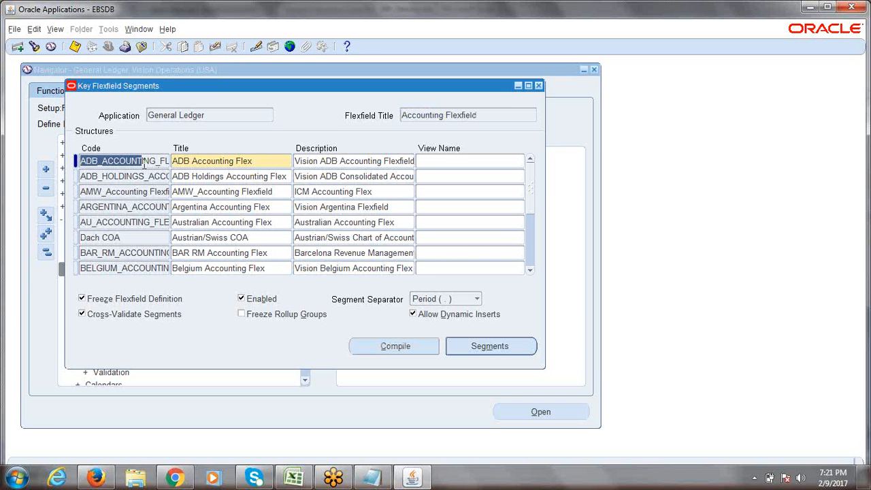
key(Down)
key(Down)
key(Down)
key(Down)
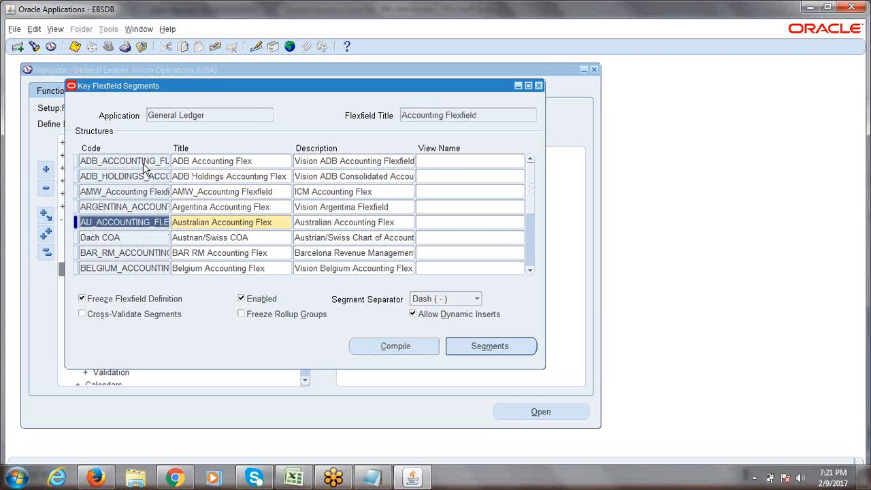
key(Down)
key(Down)
key(Down)
key(Down)
key(Down)
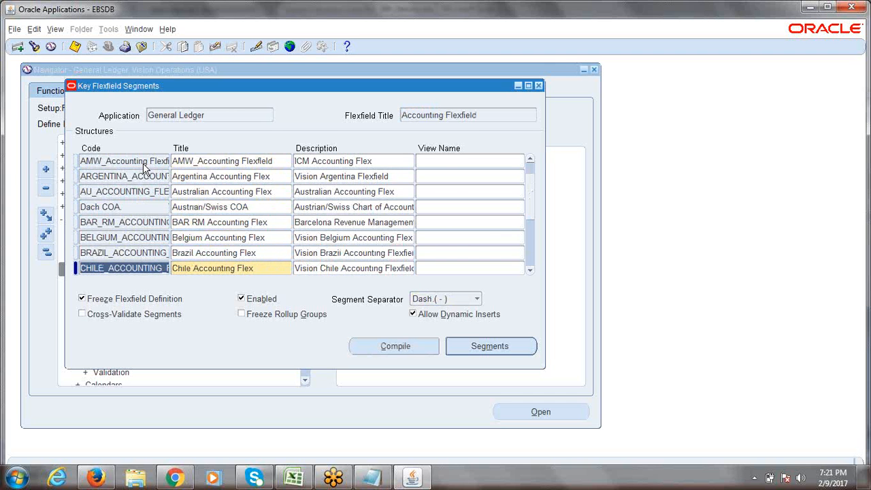
key(Down)
key(Up)
key(Up)
key(Up)
key(Up)
key(Up)
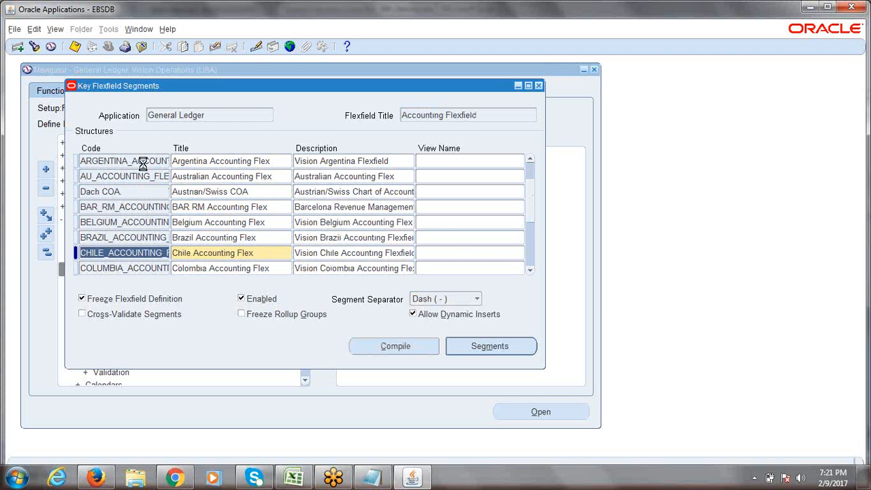
key(Up)
key(Up)
key(Up)
key(Up)
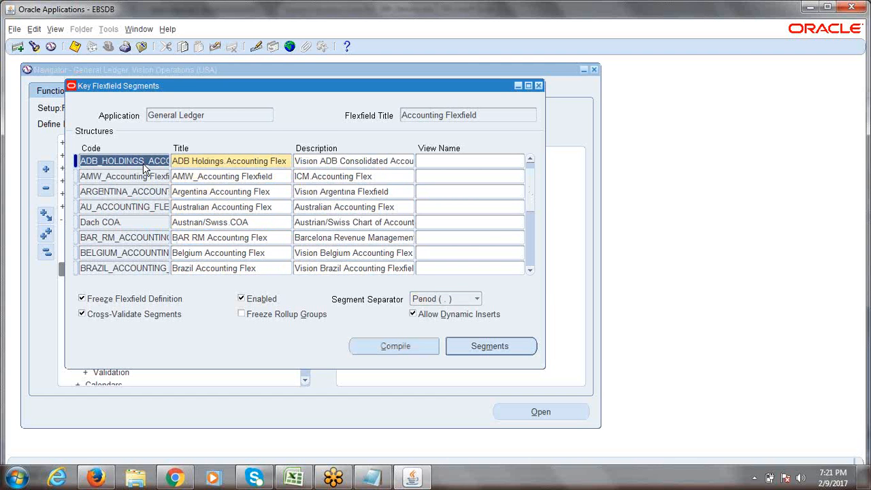
key(Down)
key(Down)
key(Down)
key(Down)
key(Down)
key(Down)
key(Down)
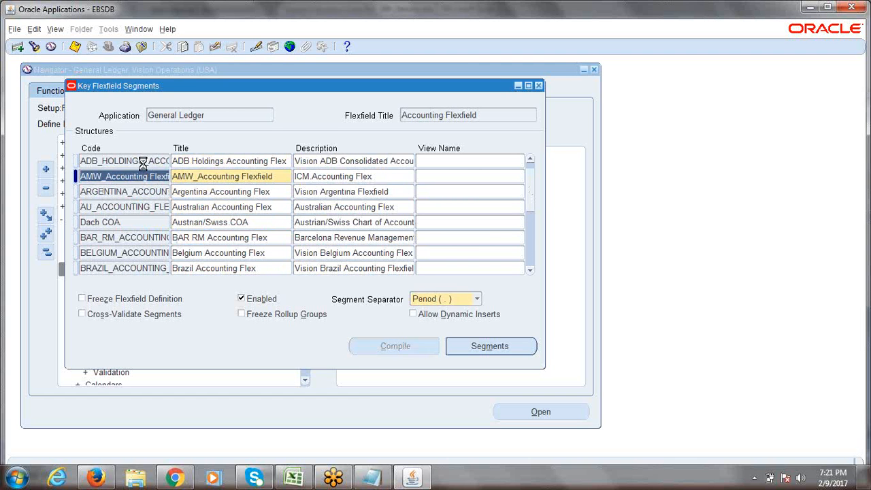
key(Down)
key(Down)
key(Down)
key(Down)
key(Down)
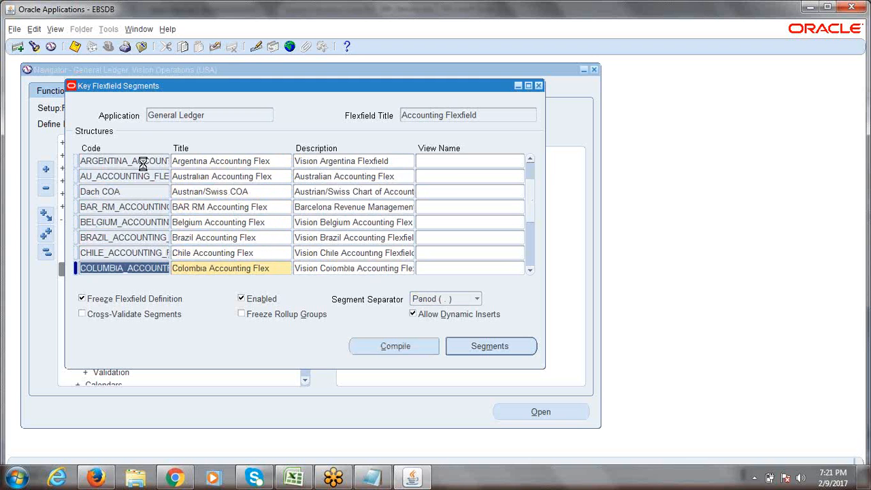
key(Down)
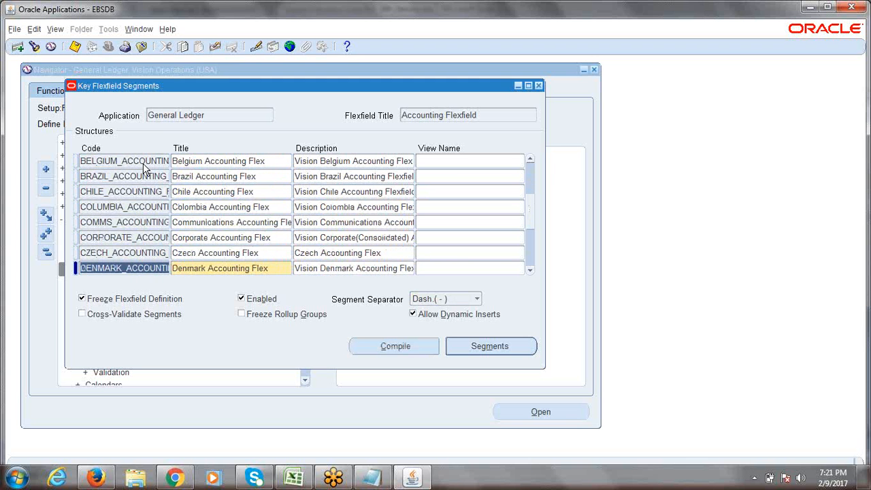
key(Down)
key(Down)
key(Up)
key(Up)
key(Up)
key(Up)
key(Up)
key(Up)
key(Up)
key(Up)
key(Up)
key(Up)
key(Up)
key(Up)
key(Up)
key(Up)
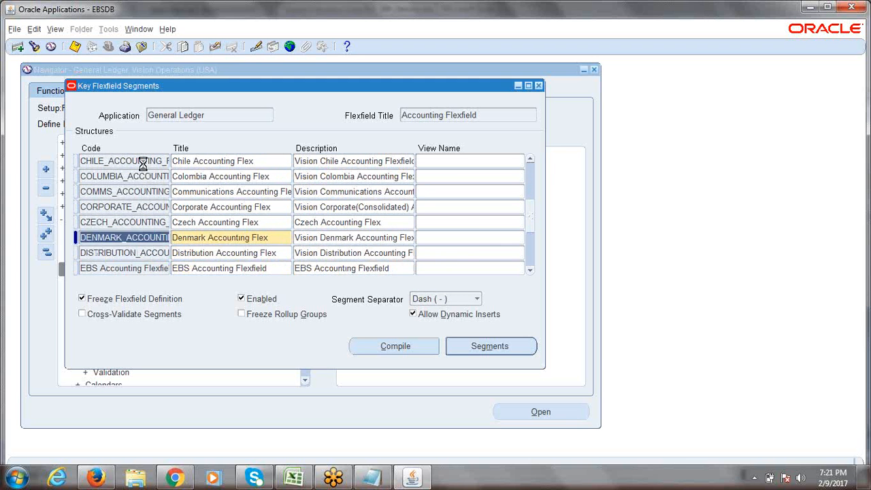
key(Up)
key(Up)
key(Up)
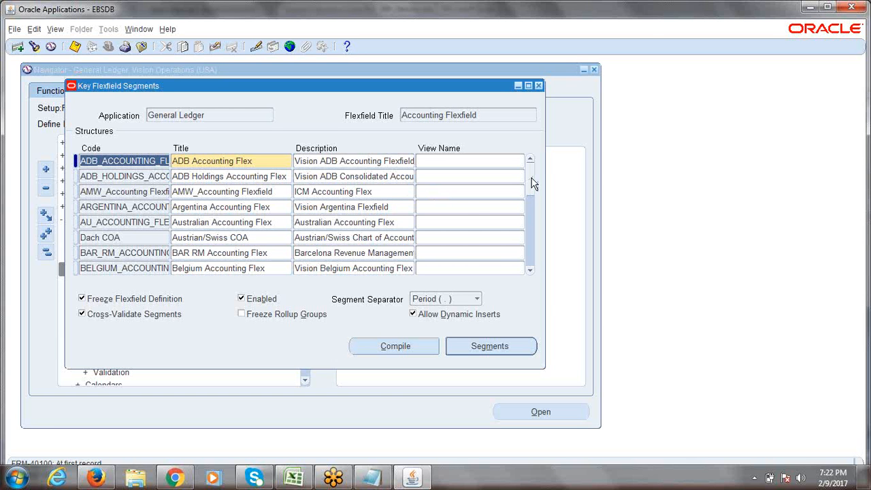
click(293, 478)
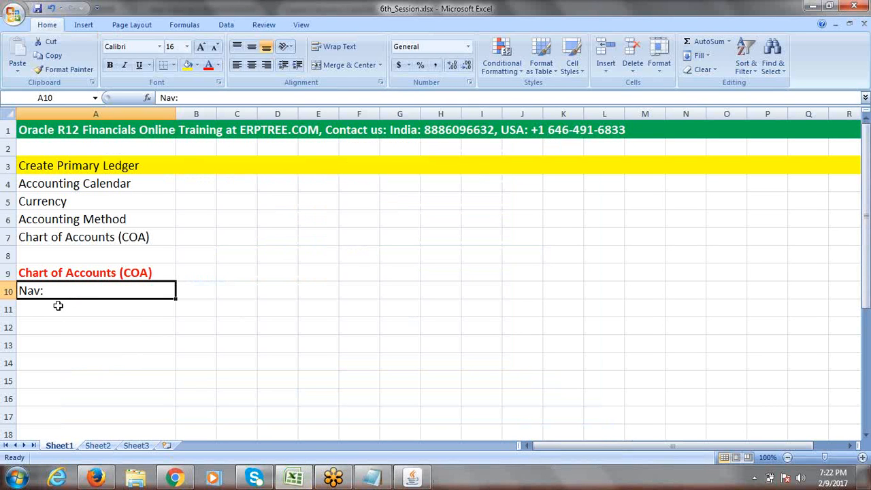
Step: Change the A10 note to 'Create Structure Name' and return to the Oracle form
text(Cre)
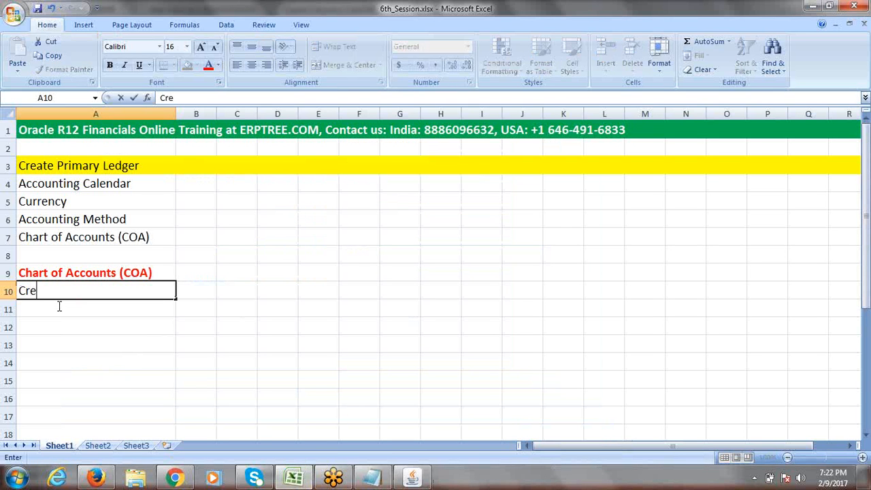
text(ate Structure Name)
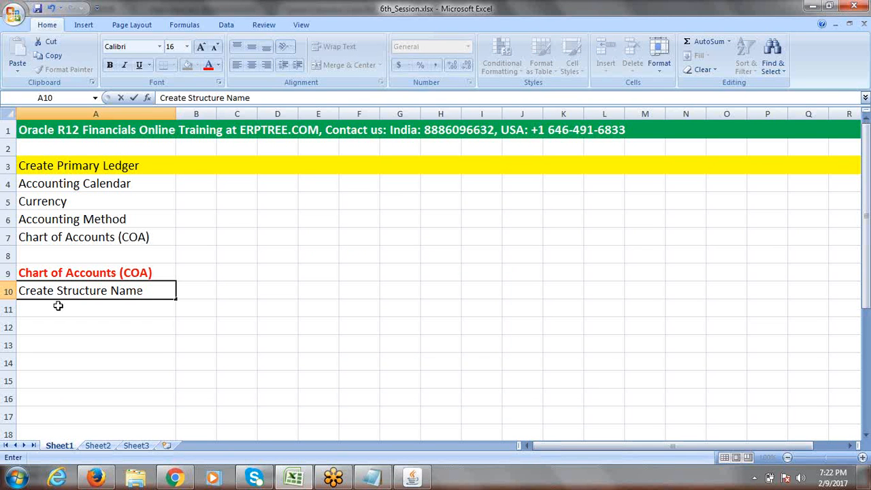
key(Tab)
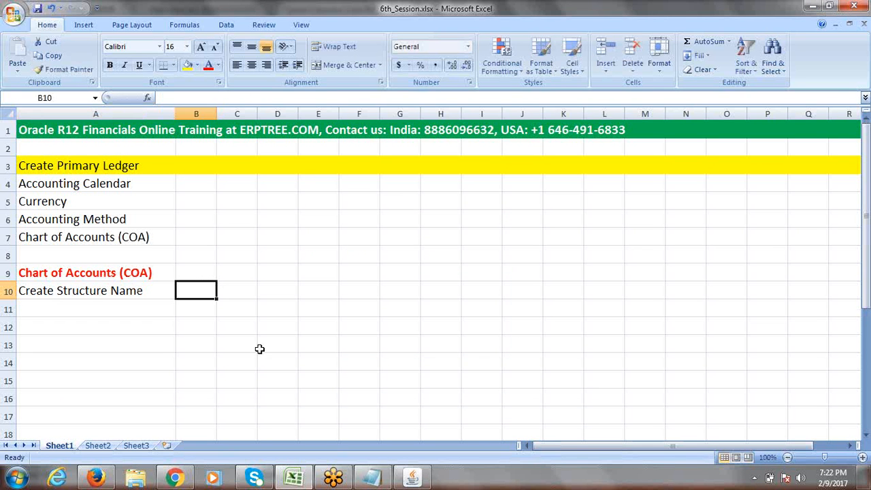
click(132, 291)
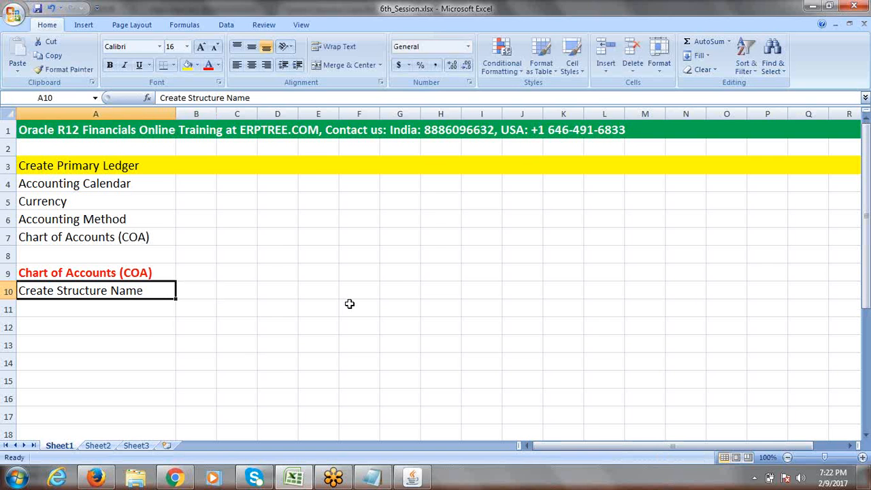
key(alt+Tab)
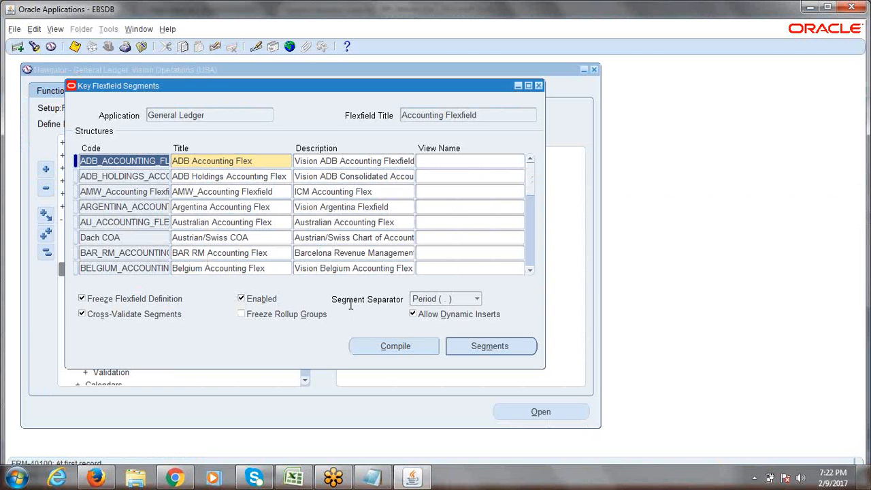
click(142, 177)
click(134, 207)
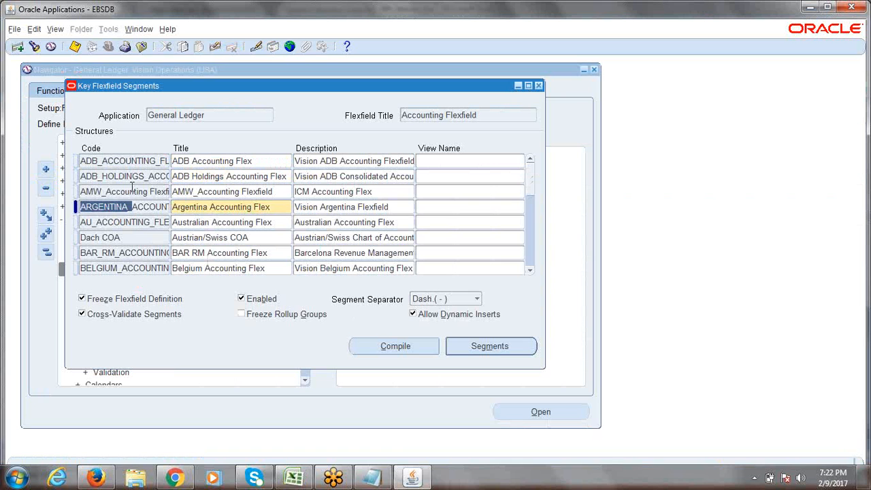
click(132, 191)
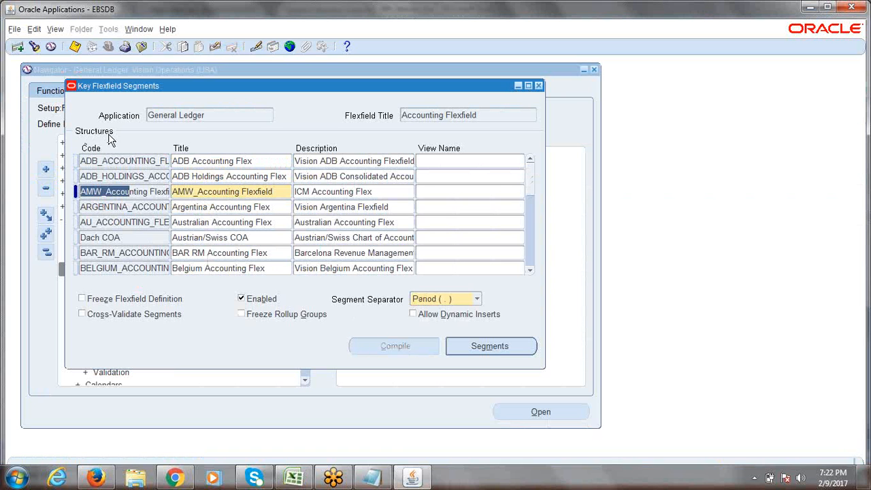
click(109, 208)
click(115, 192)
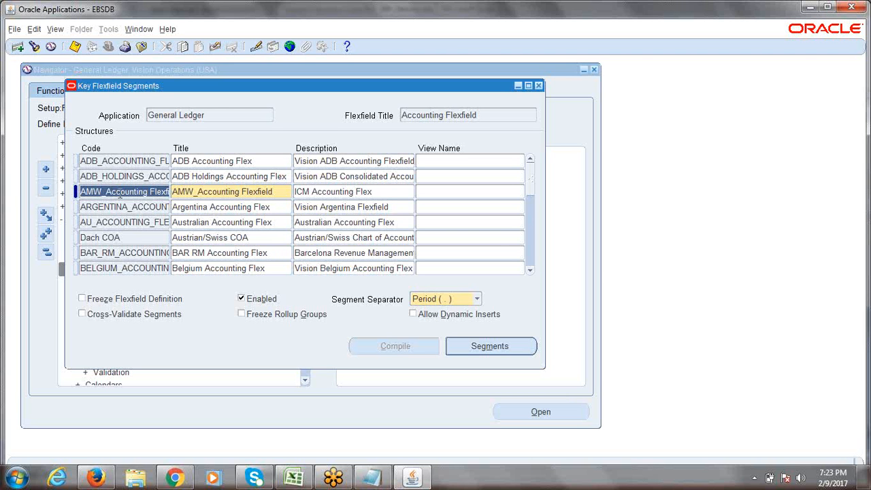
click(121, 192)
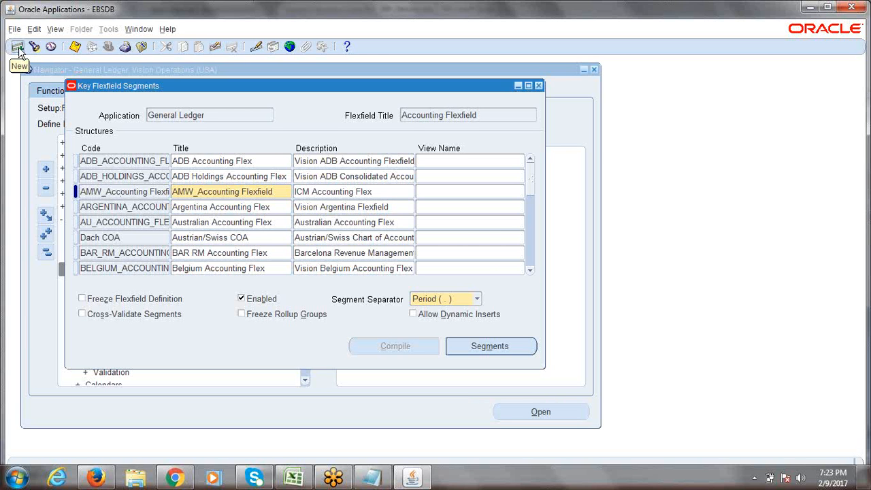
click(114, 223)
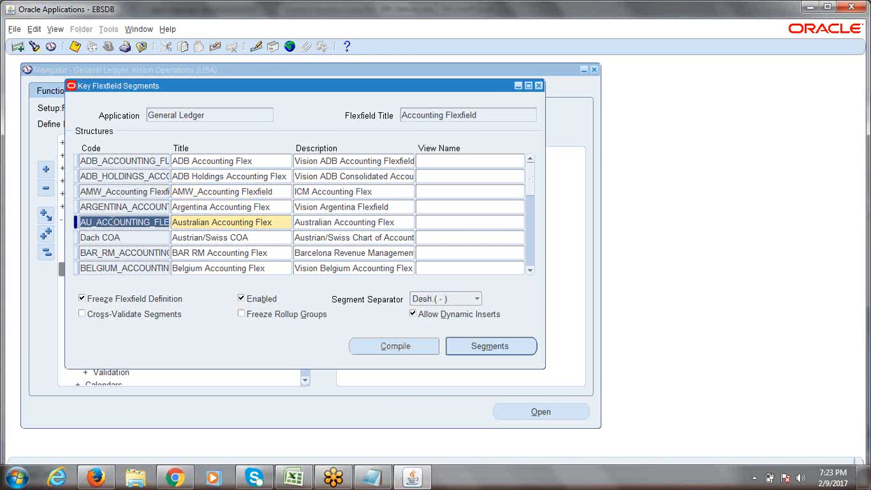
Step: Add a blank new Accounting Flexfield structure record below ARGENTINA, discarding earlier trial rows
click(18, 47)
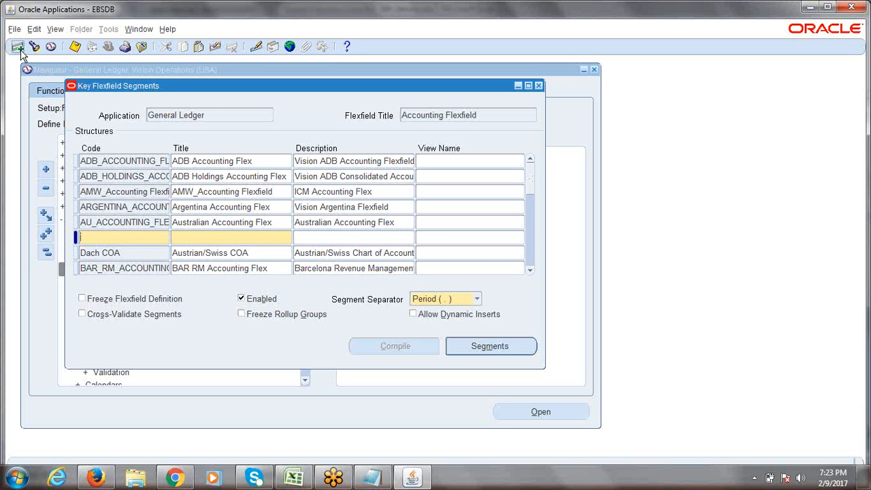
key(Down)
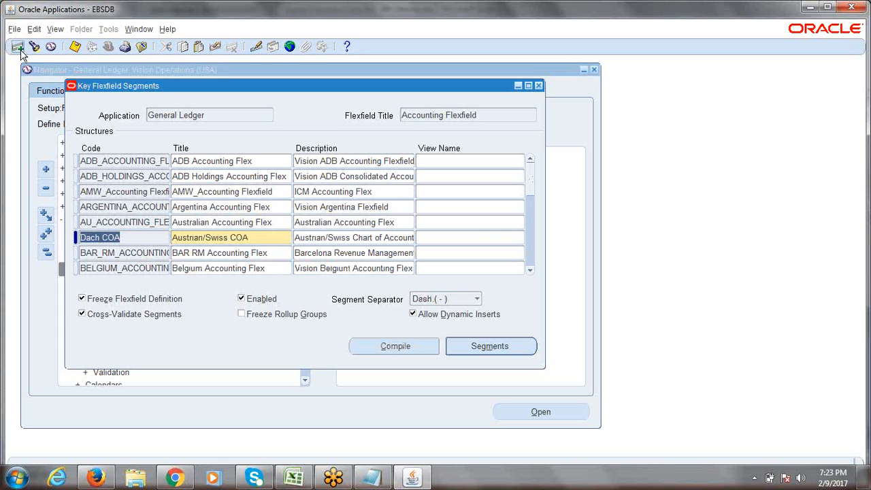
click(110, 207)
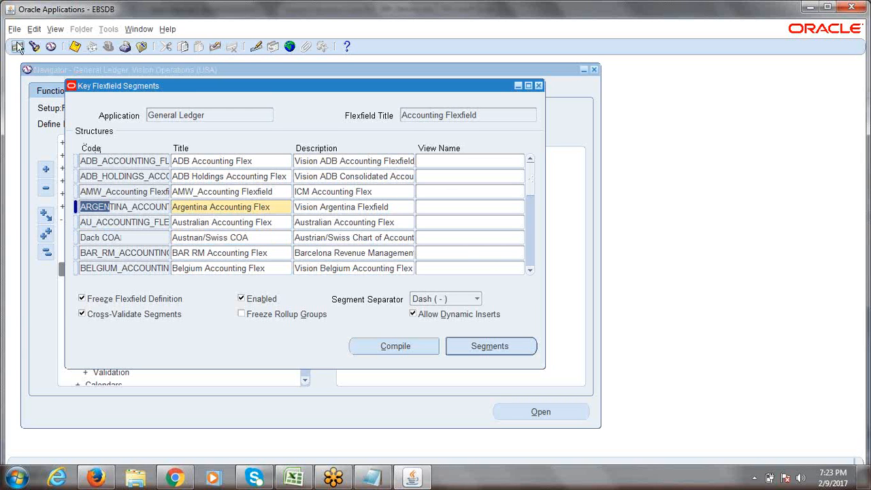
click(144, 222)
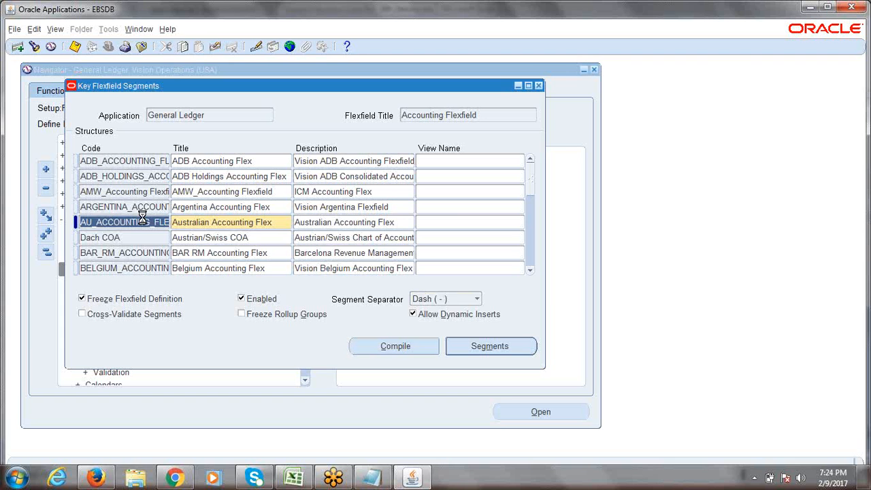
key(ctrl+Down)
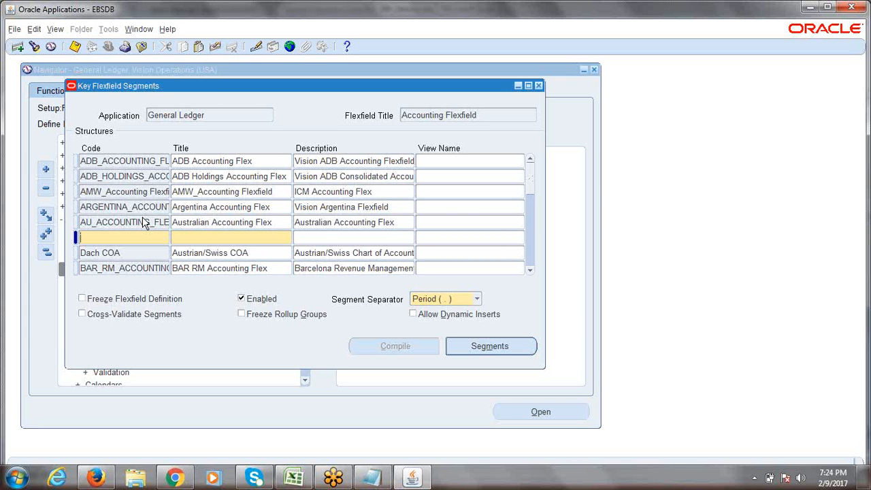
key(Down)
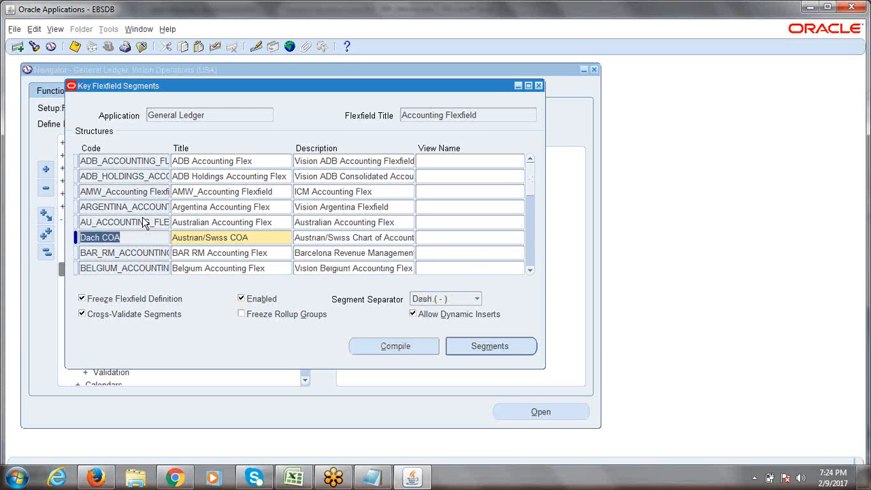
click(105, 204)
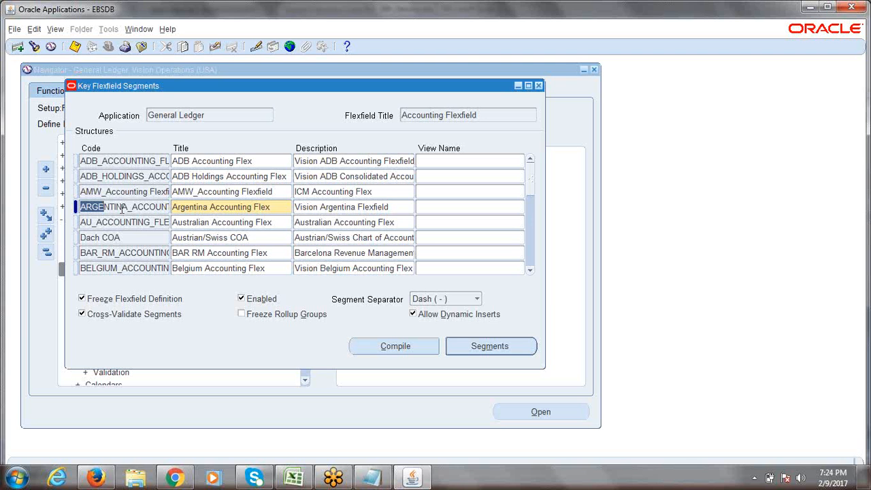
click(18, 47)
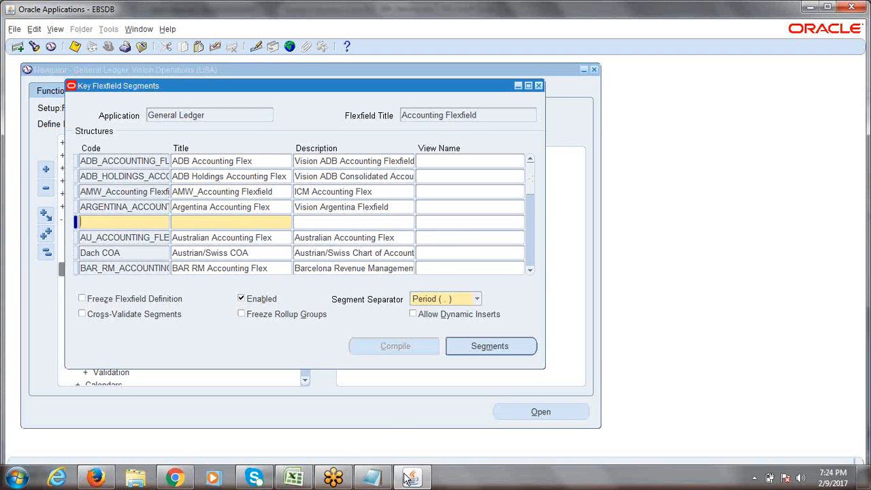
click(294, 478)
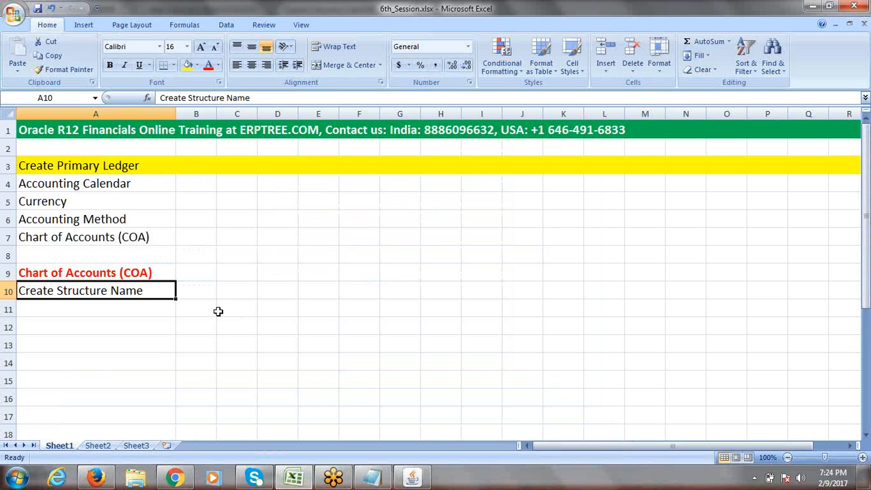
Step: Enter ERPTREE Accounting Flexfield, ERPTREE Organization Structure and ERPTREE Chart of Accounts Structure in C10–C12
click(237, 294)
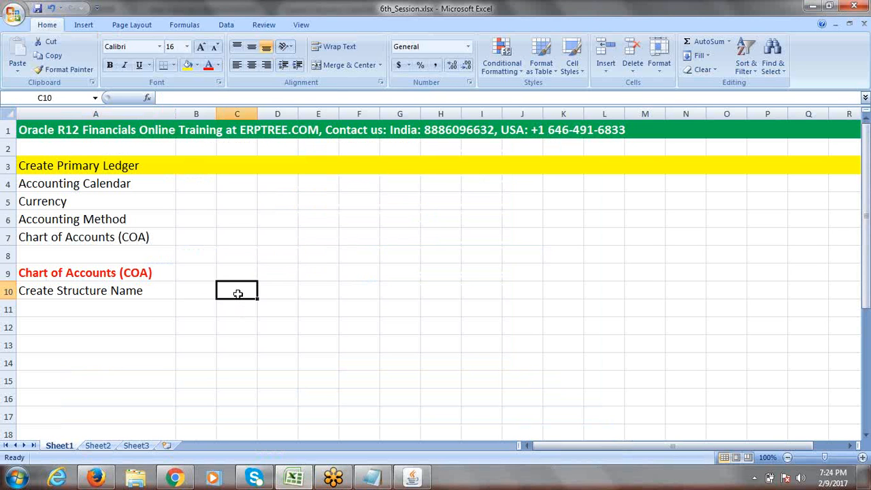
text(E)
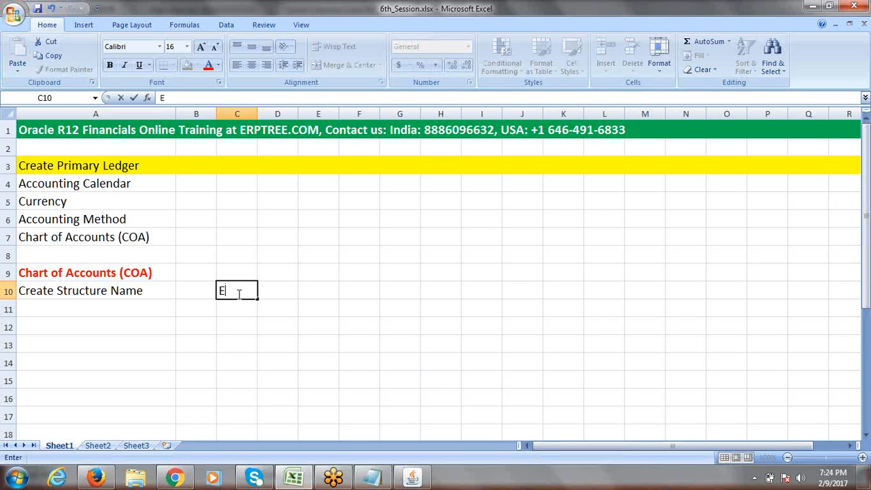
text(RPTREE)
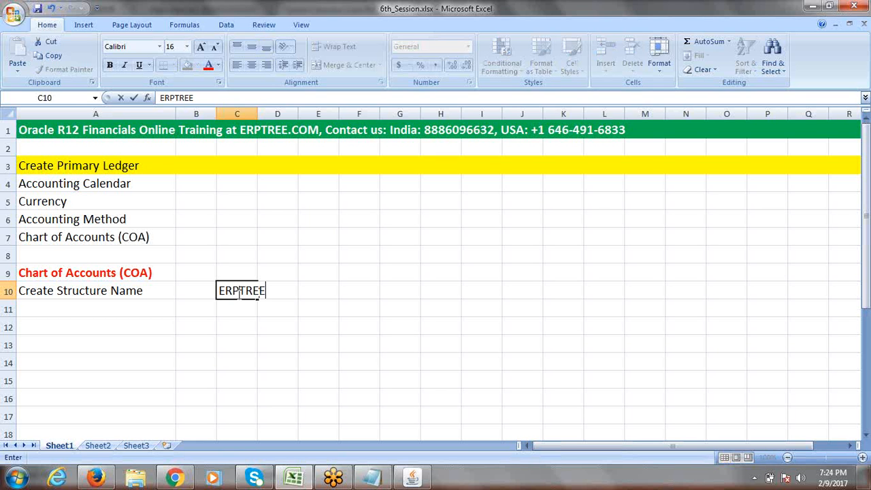
text( Accounting Flex)
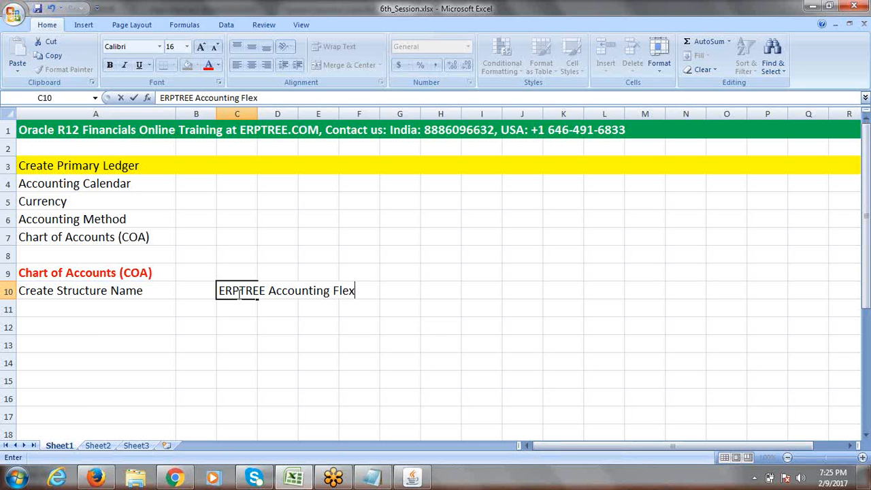
text(field)
key(Tab)
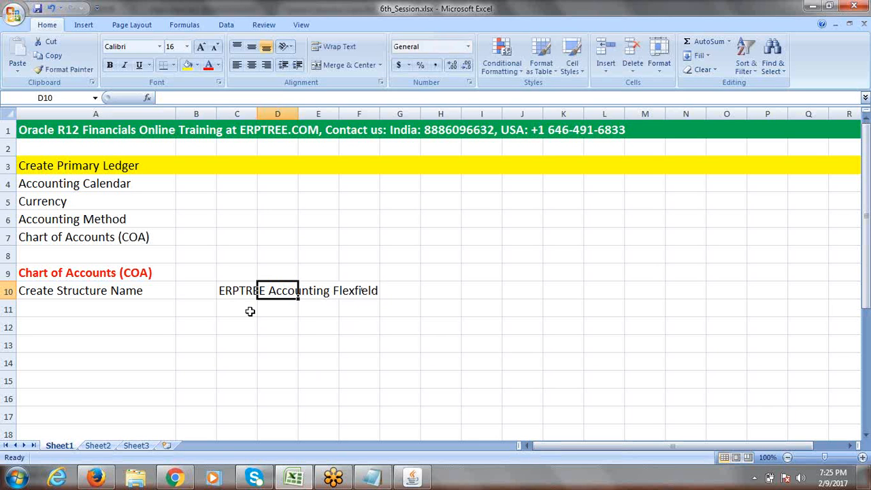
click(238, 309)
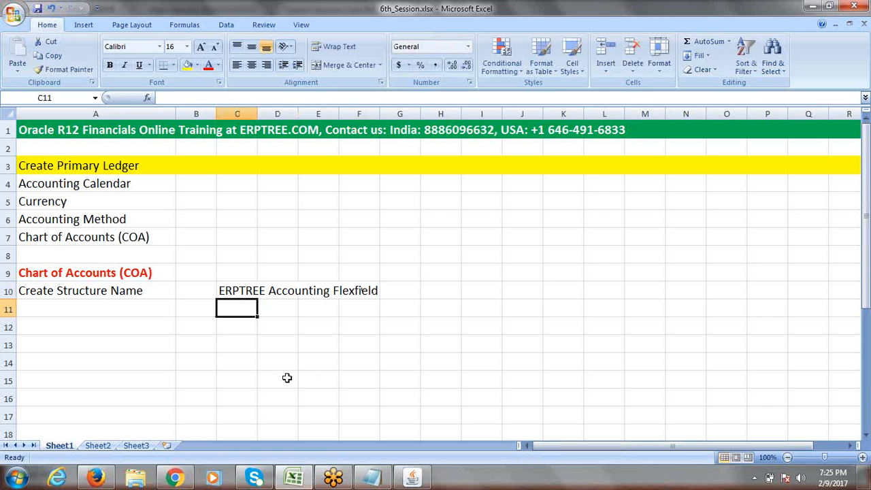
click(89, 290)
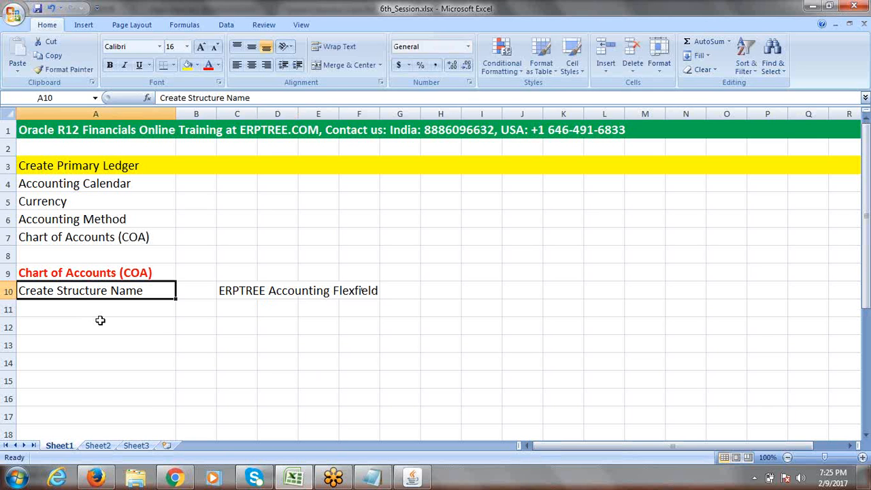
click(243, 308)
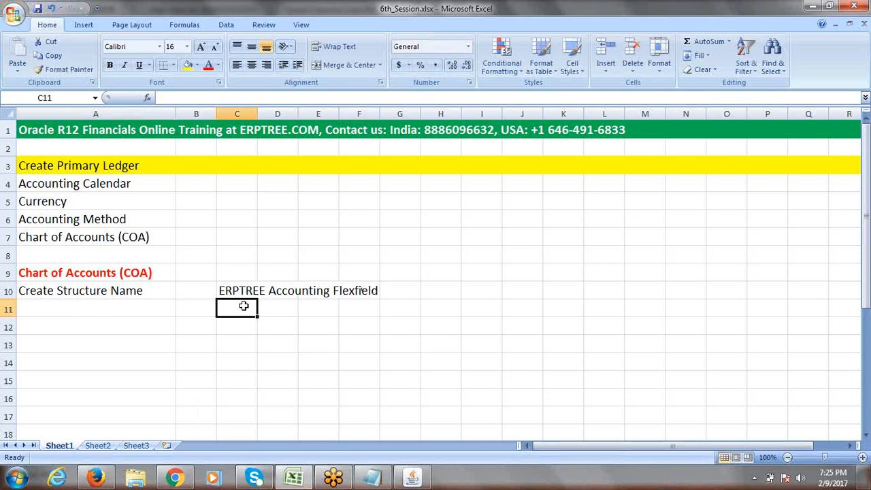
text(ER)
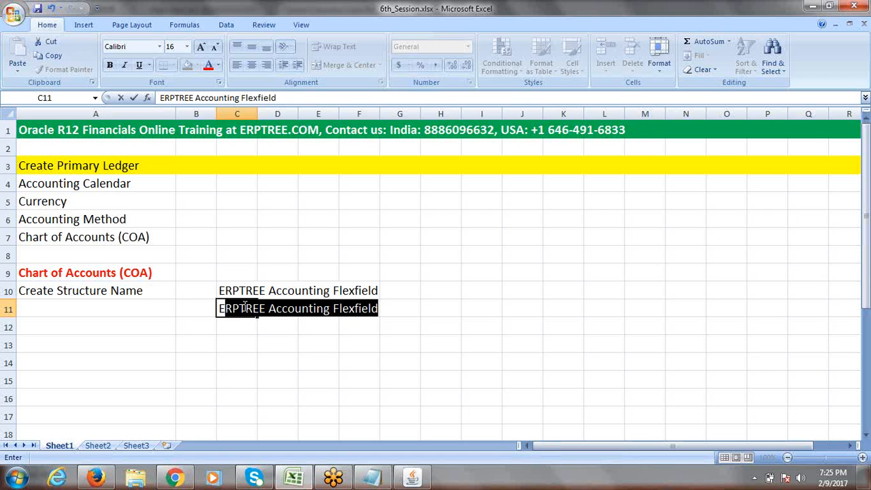
text(PTREE)
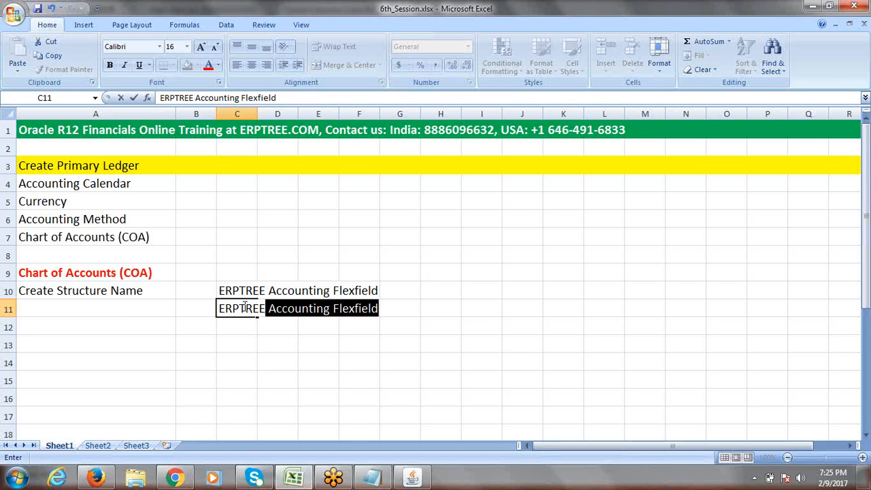
text( Orga)
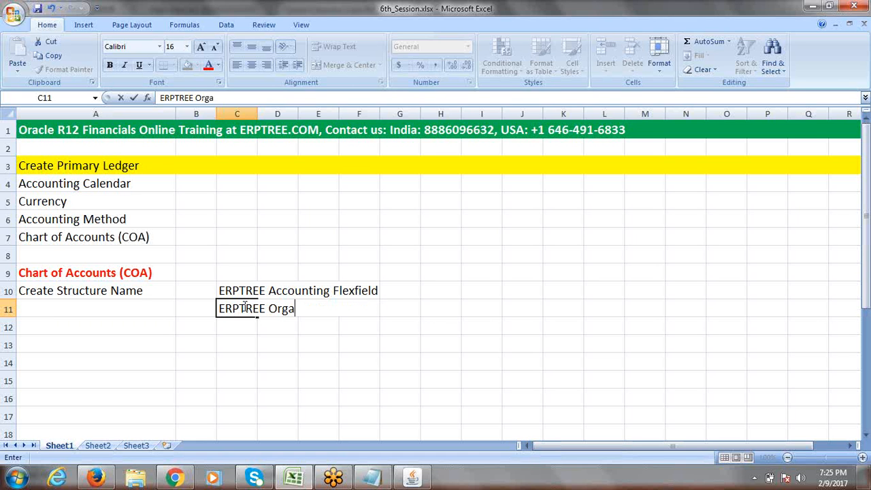
text(nization S)
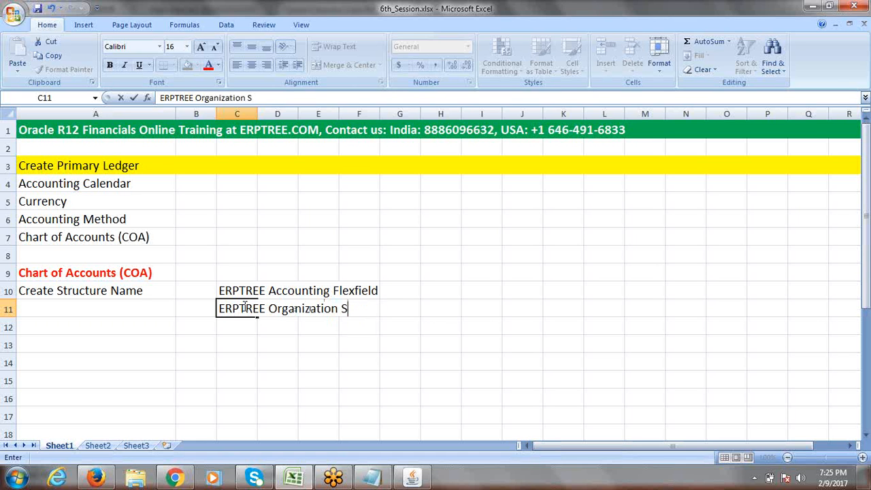
text(tructure)
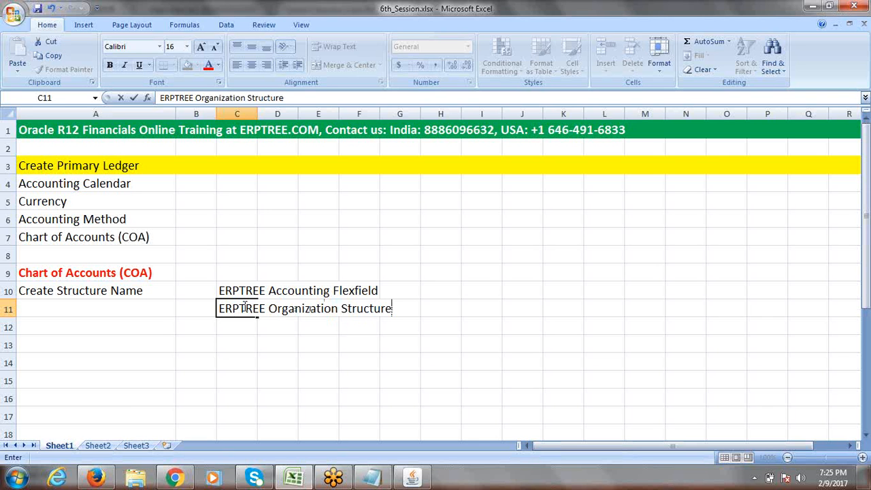
click(245, 328)
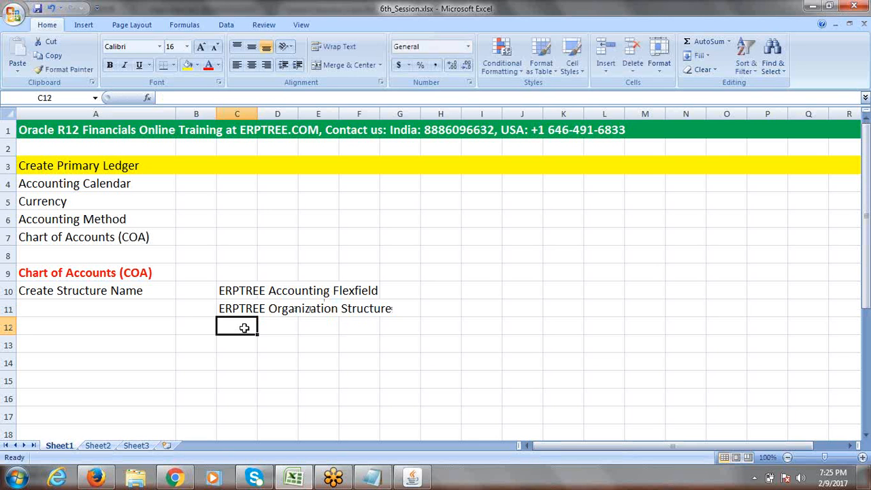
text(ERP)
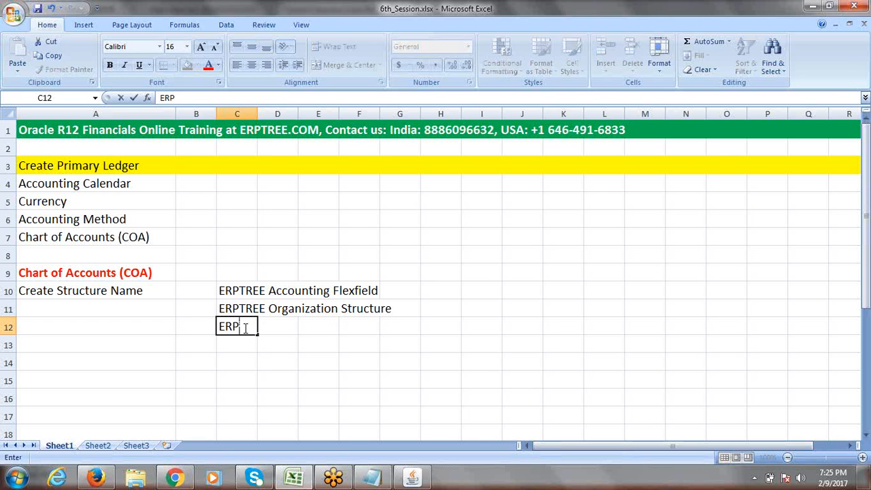
text(TREE Chart of)
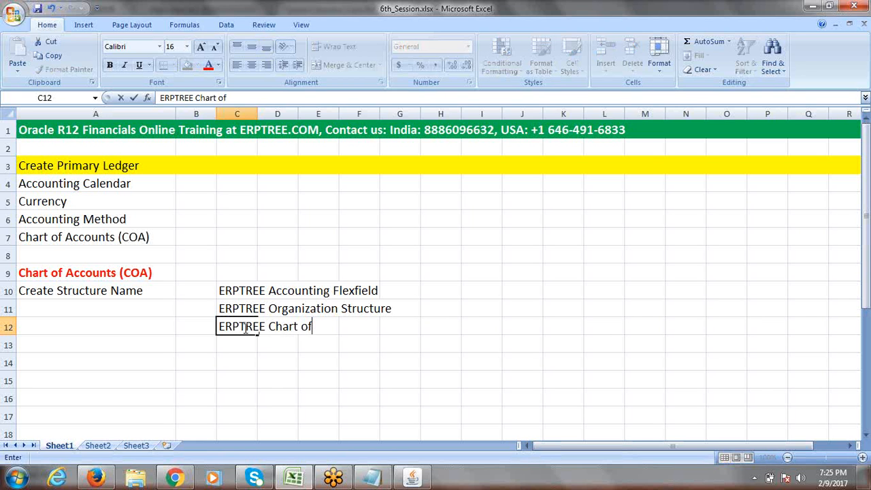
text( Accounts Str)
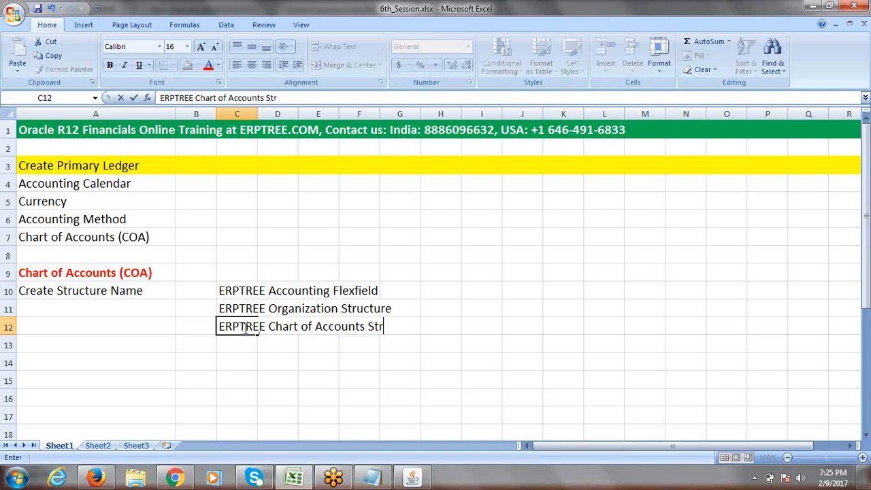
text(ucture)
click(497, 343)
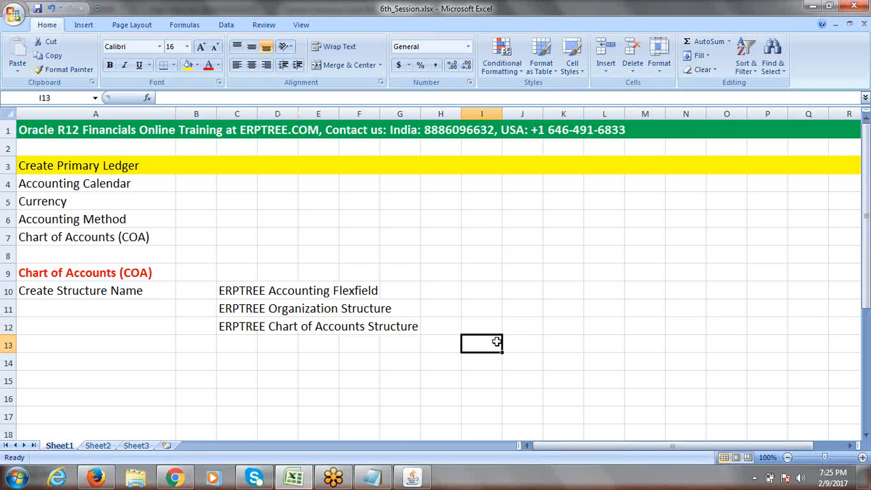
Step: Look over the three ERPTREE structure names in rows 10–12, then return to Oracle
click(74, 293)
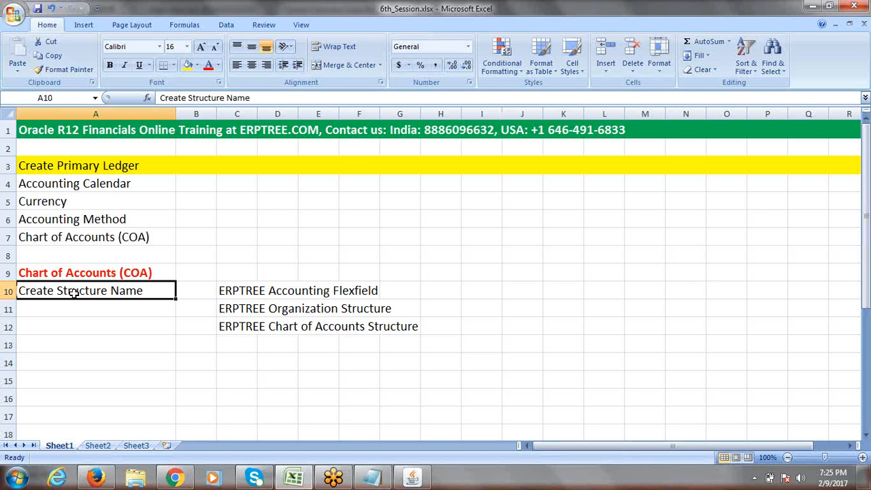
click(232, 291)
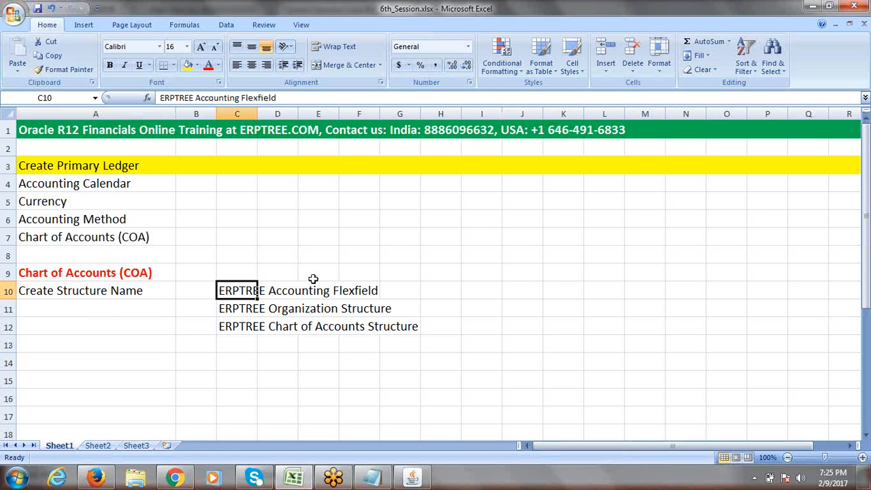
click(492, 278)
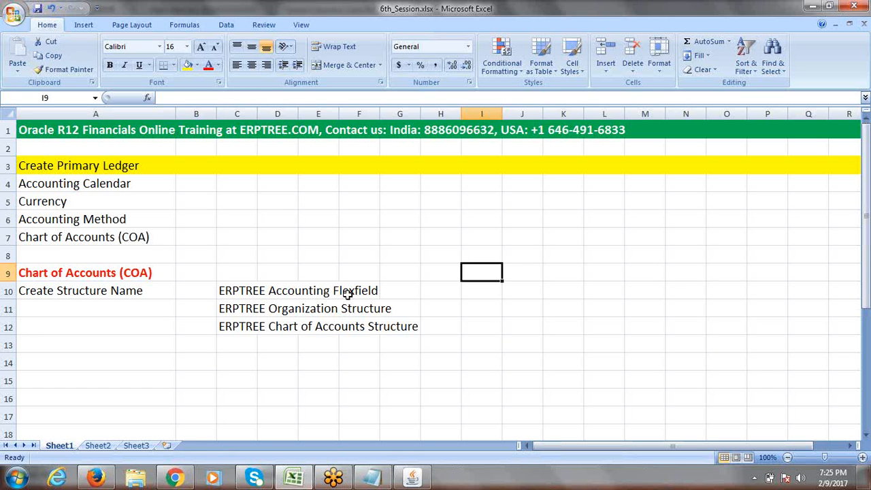
click(237, 291)
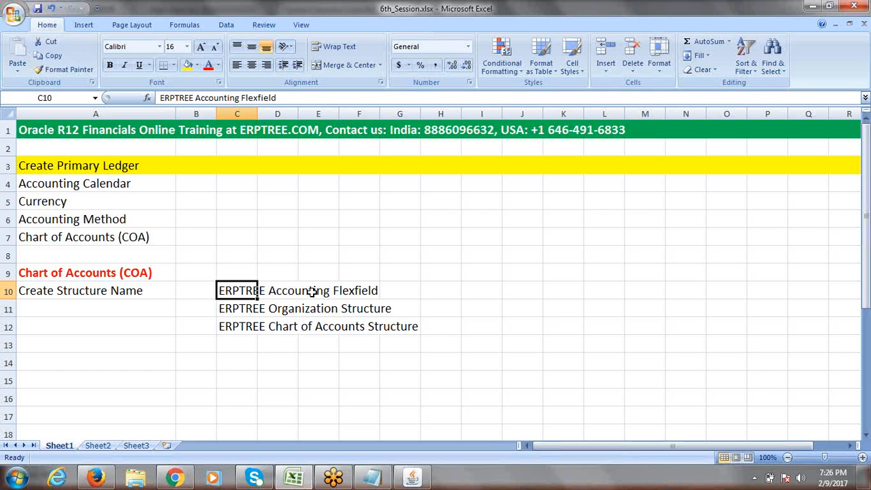
drag(243, 289, 354, 291)
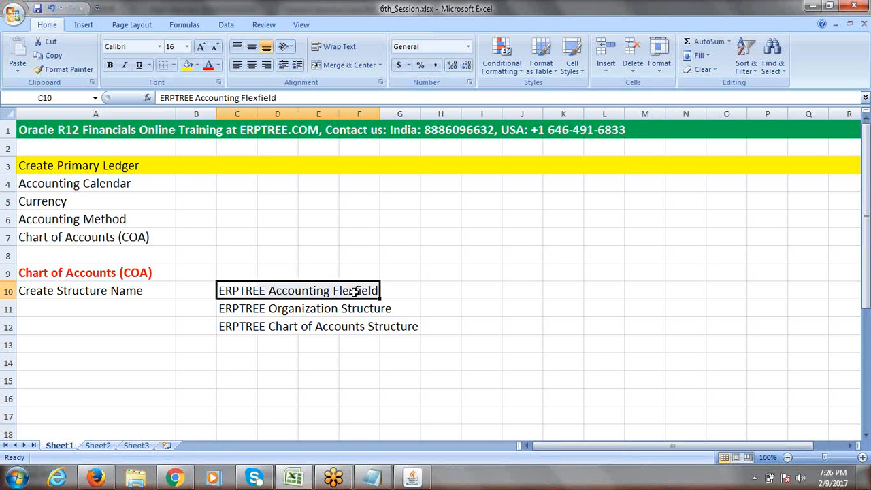
click(239, 309)
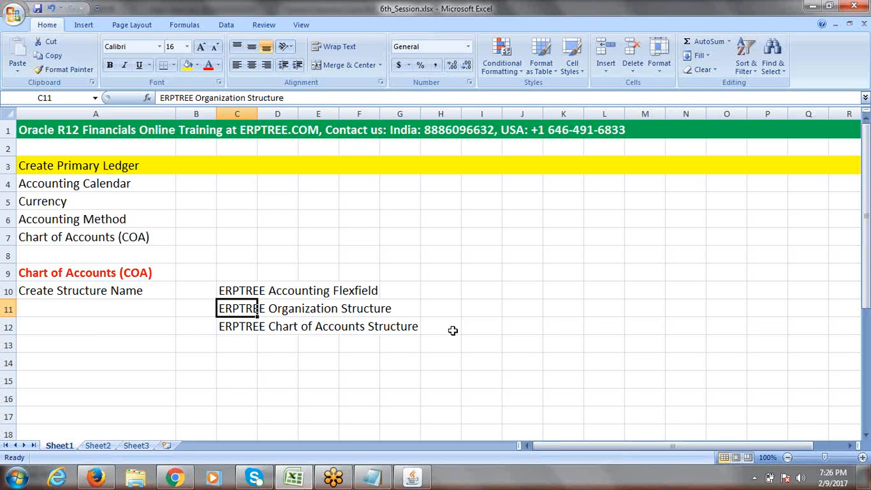
click(272, 292)
drag(234, 291, 356, 288)
click(480, 313)
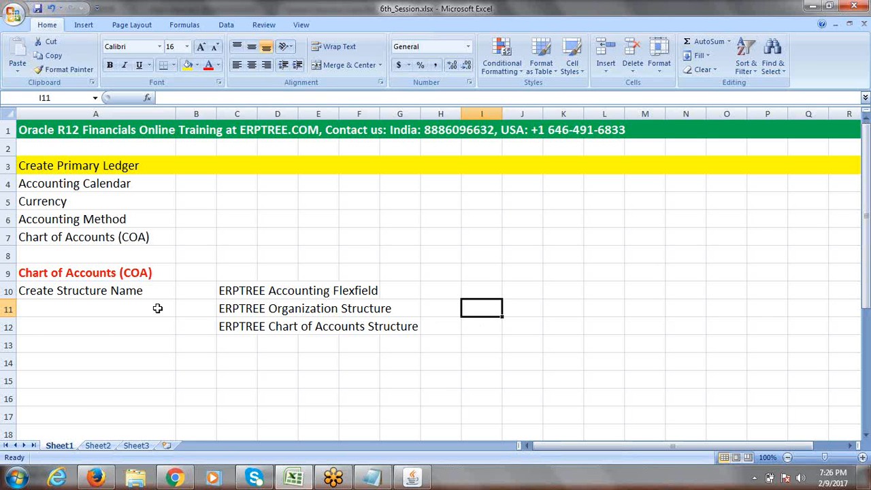
click(109, 295)
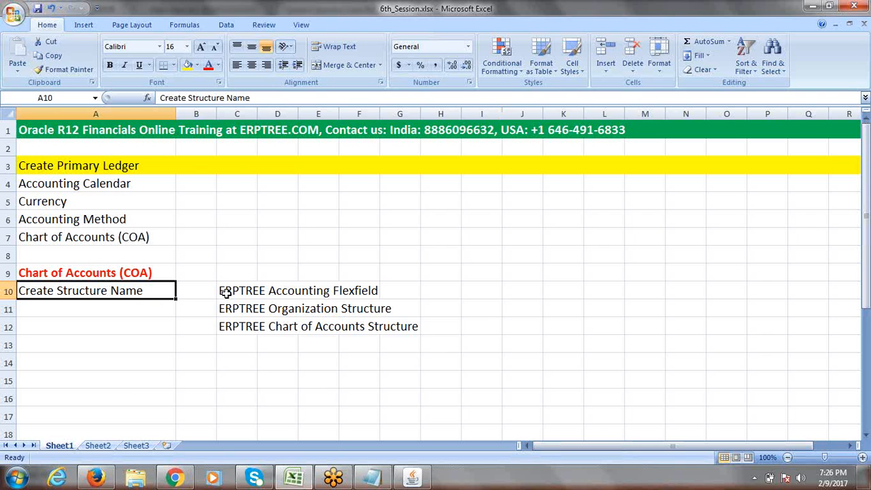
key(alt+Tab)
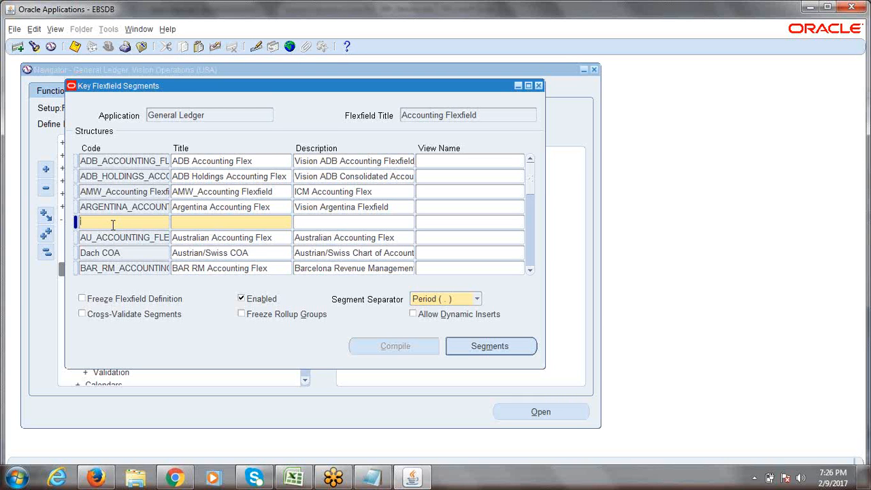
Step: Type ERPTREE_ACCOUNTING_FLEXFIELD as the new structure's Code and start fixing its opening letters
text(ERPTREE_ACCOUNTING_FLEXFIELD)
key(Home)
text(RR)
Step: Correct the Code to read ERPTREE_ACCOUNTING_FLEXFIELD with proper underscores, letting Title default
click(117, 222)
key(BackSpace)
text(_)
key(End)
text(FLEXFI)
text(E)
click(147, 226)
text(_)
key(Tab)
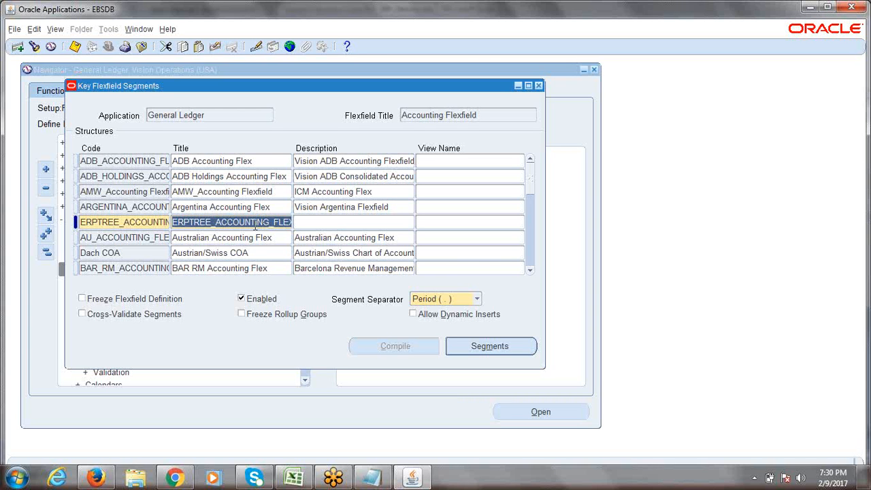
Step: Replace the structure's Title with 'ERPTREE Accounting Flexfield', removing a stray extra space
click(246, 223)
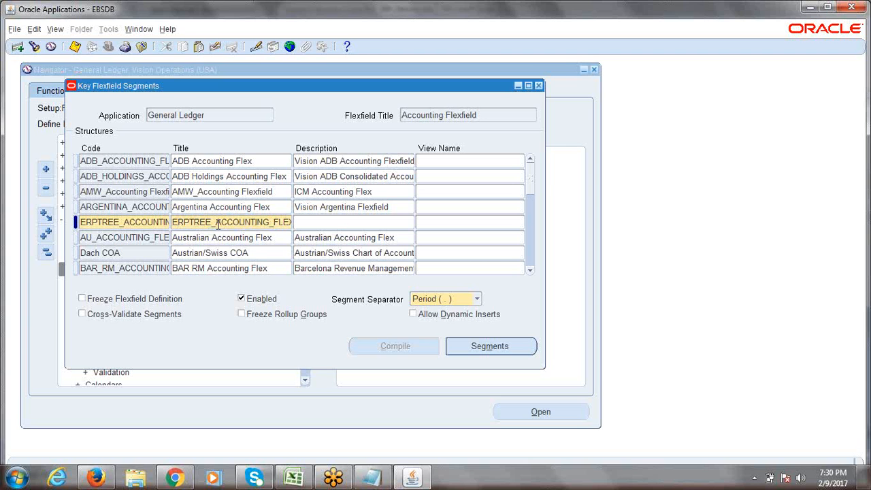
double_click(217, 225)
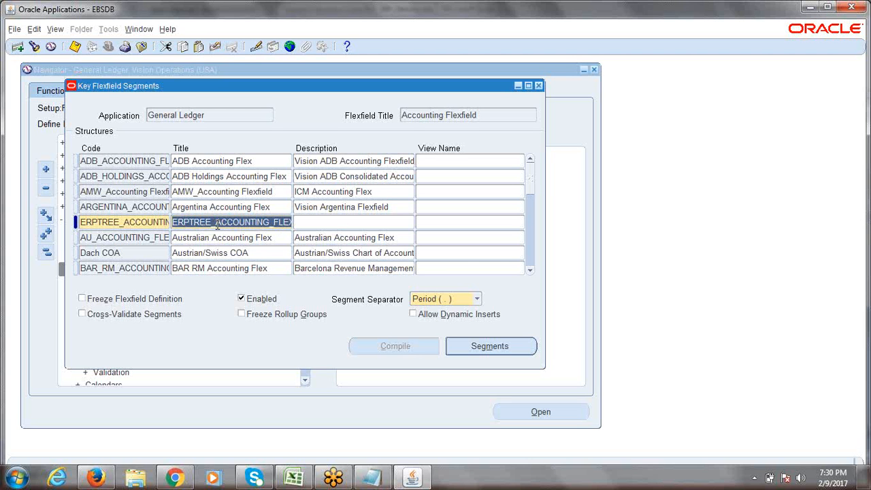
key(BackSpace)
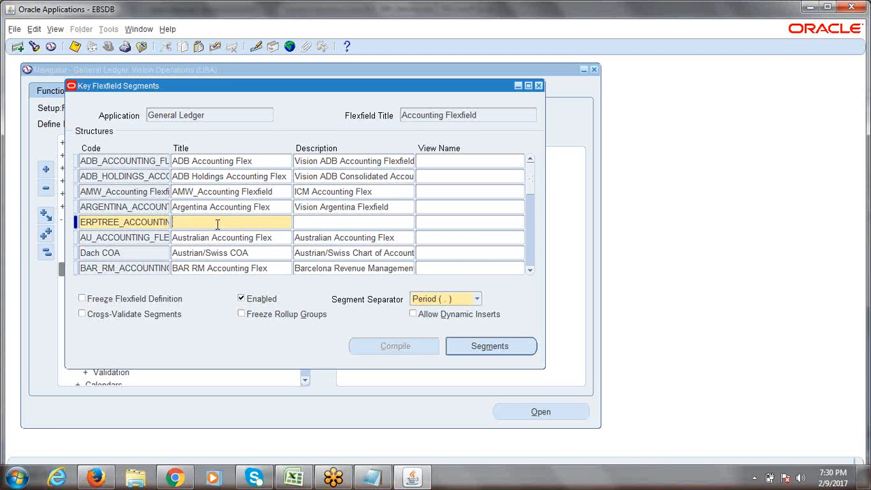
text(ERPTREE Accounting Flexfield)
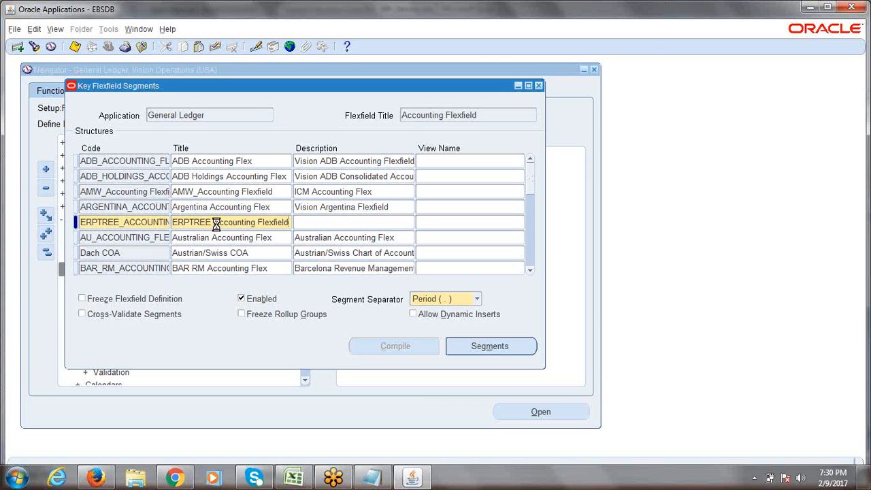
key(Tab)
key(shift+Tab)
click(212, 224)
text(c)
key(BackSpace)
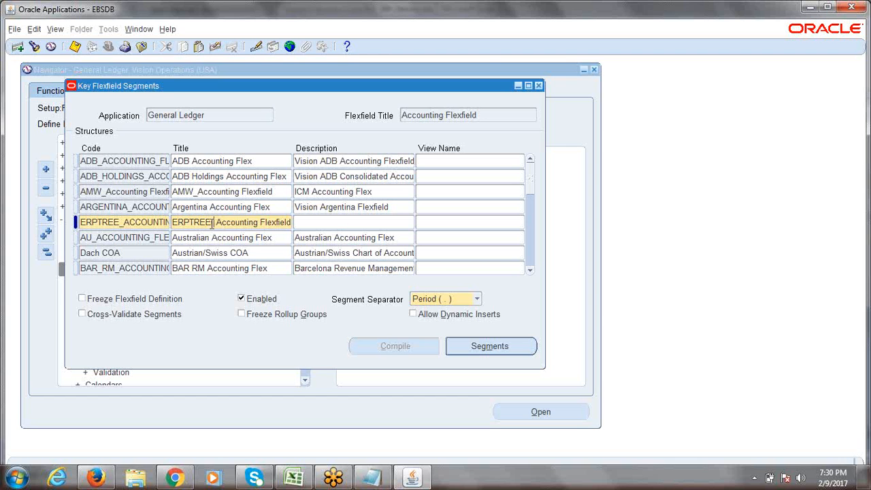
key(BackSpace)
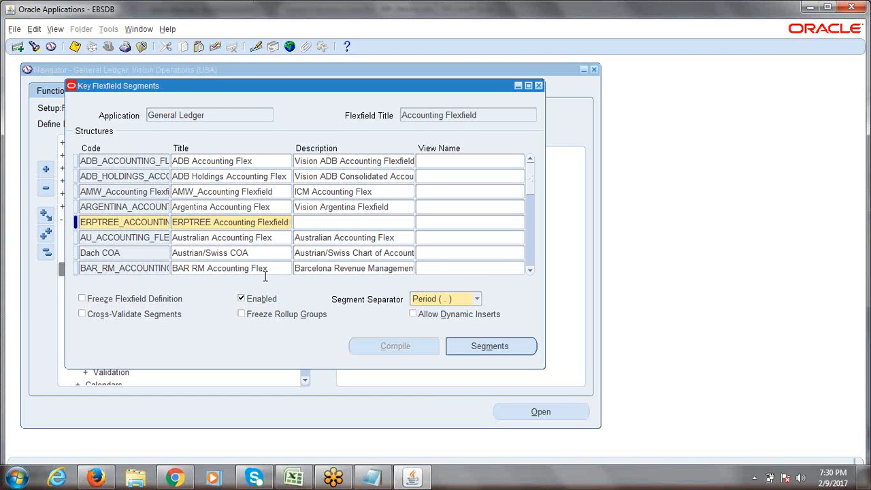
Step: Copy the Title text into the Description field
triple_click(247, 227)
key(ctrl+c)
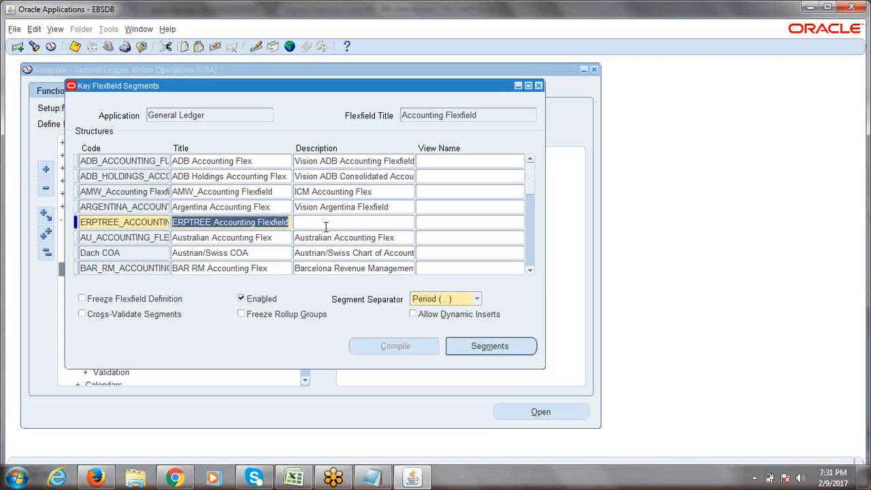
click(325, 226)
key(ctrl+v)
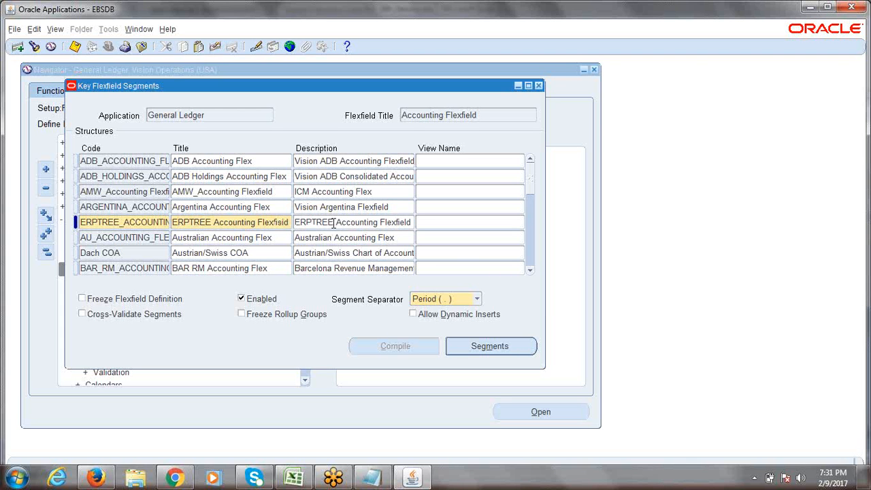
Step: Change the Description to begin 'ERPTREE.COM', review the Code and Title, and save the structure
click(334, 223)
text(cOM)
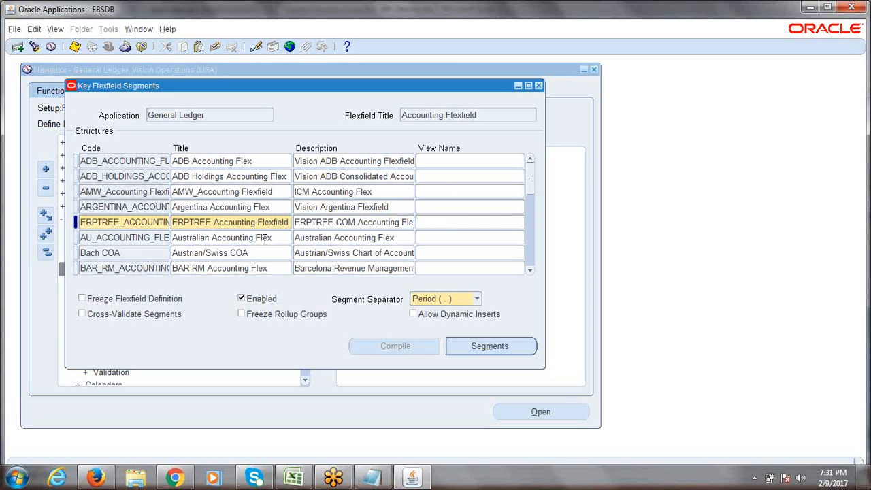
click(114, 225)
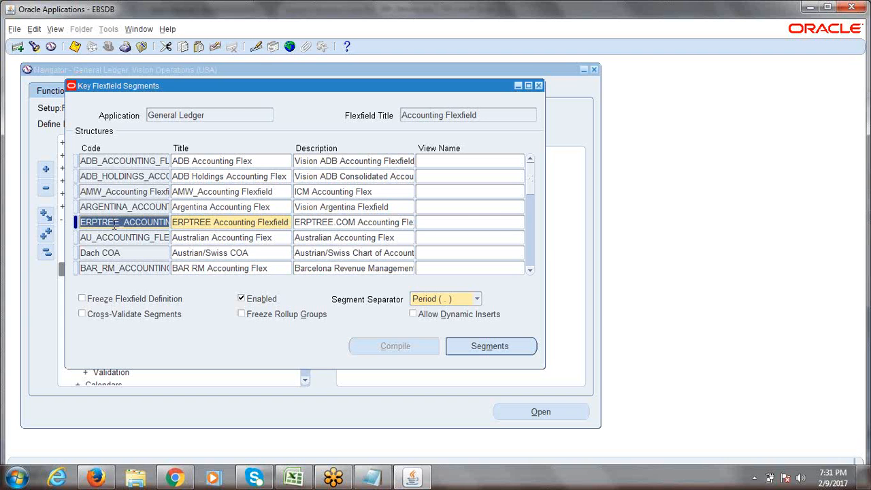
drag(102, 225, 178, 229)
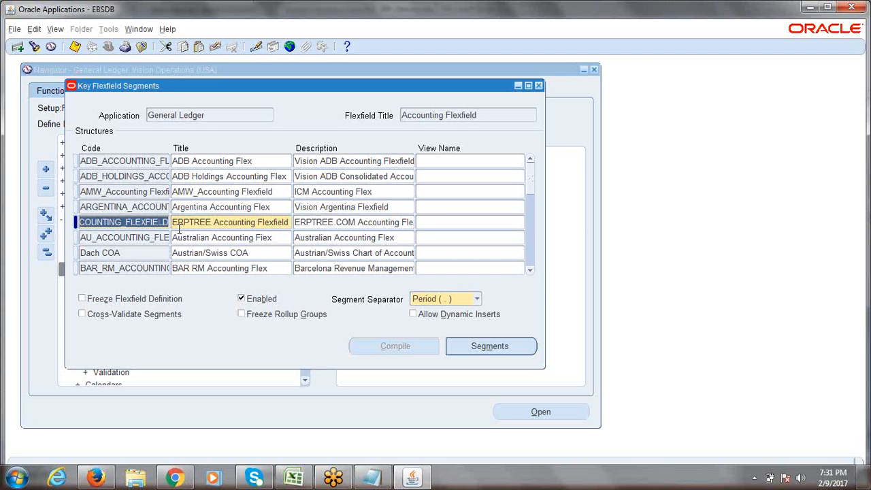
click(189, 223)
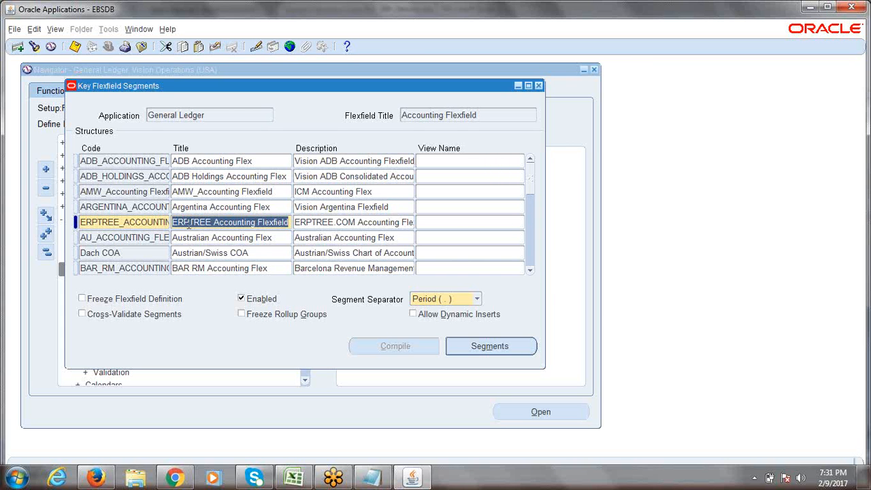
click(342, 224)
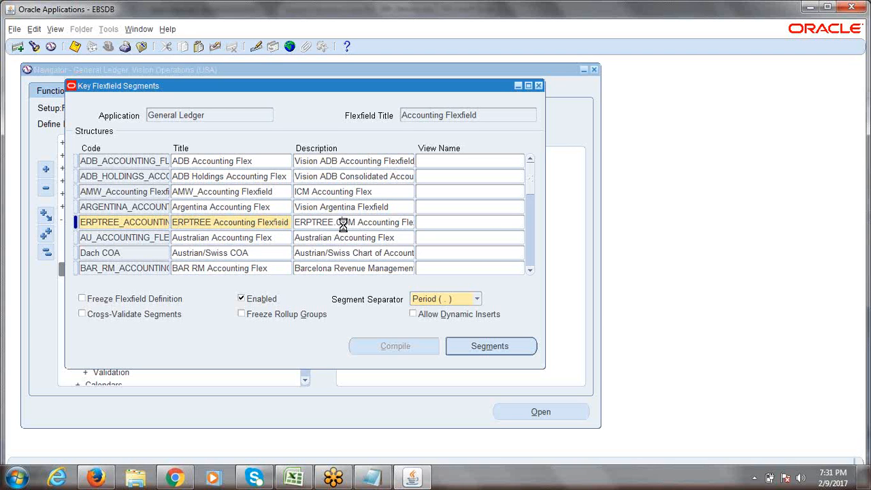
click(344, 226)
key(ctrl+s)
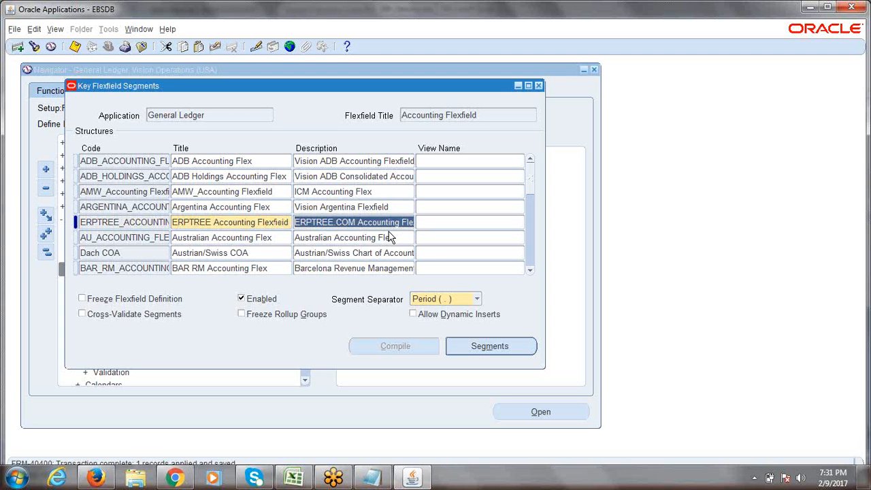
click(153, 227)
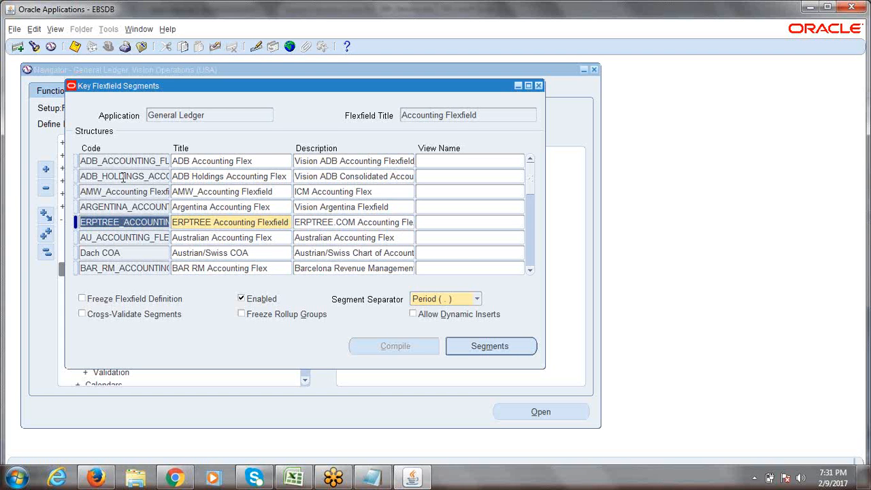
click(132, 226)
drag(81, 226, 182, 219)
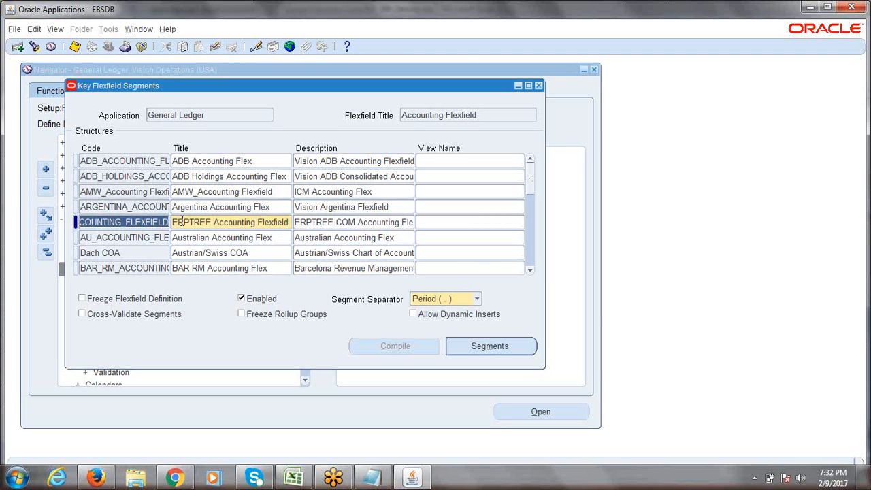
click(156, 222)
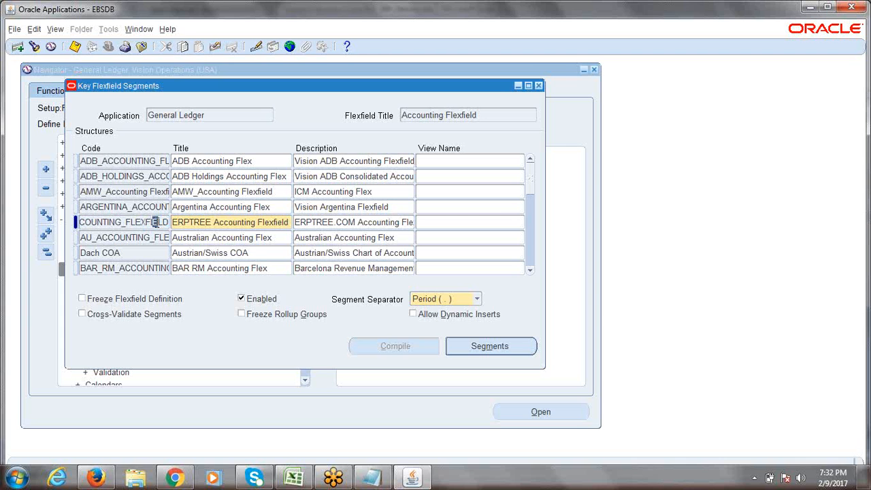
click(208, 222)
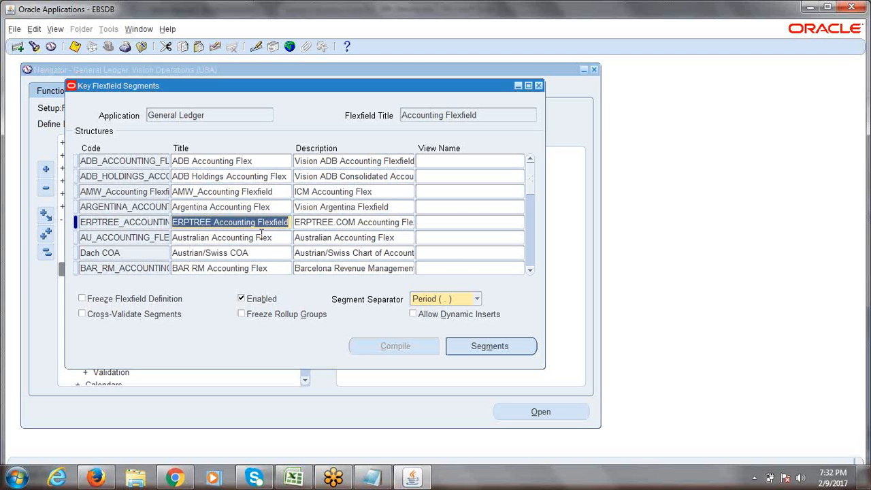
click(326, 223)
key(ctrl+s)
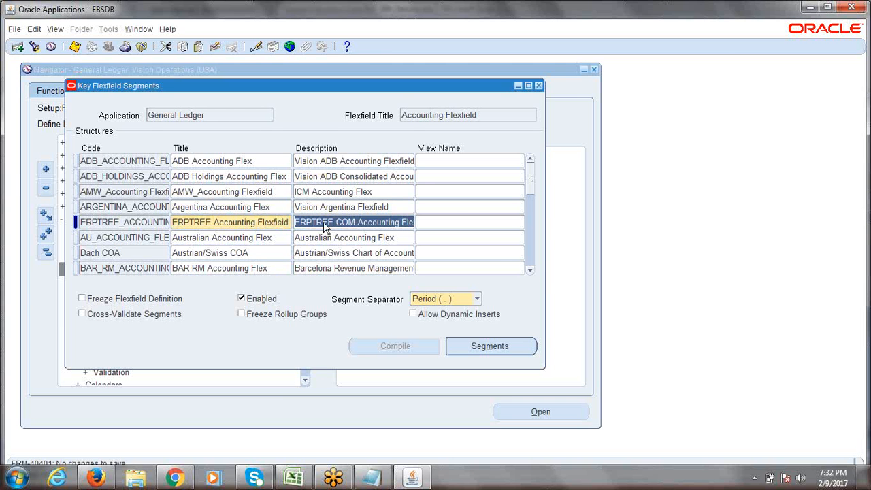
Step: In the Excel notes, enter 'Create Segments' in cell A11 below Create Structure Name
click(294, 478)
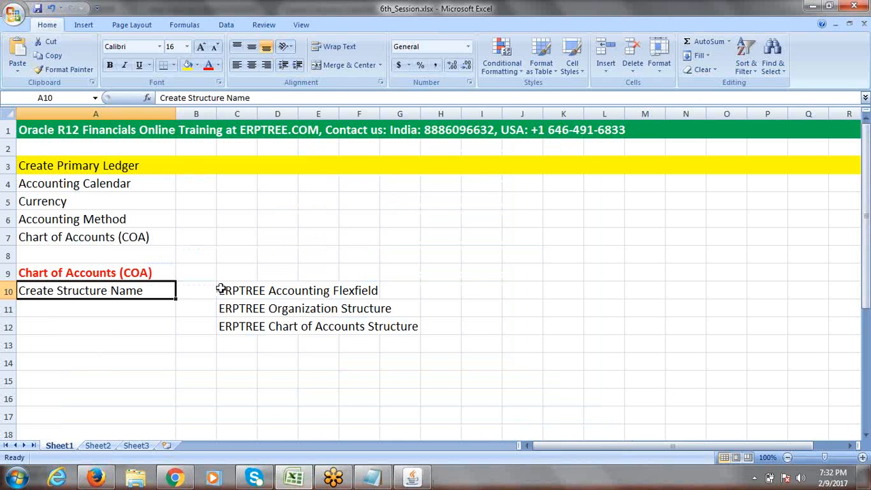
drag(221, 289, 360, 284)
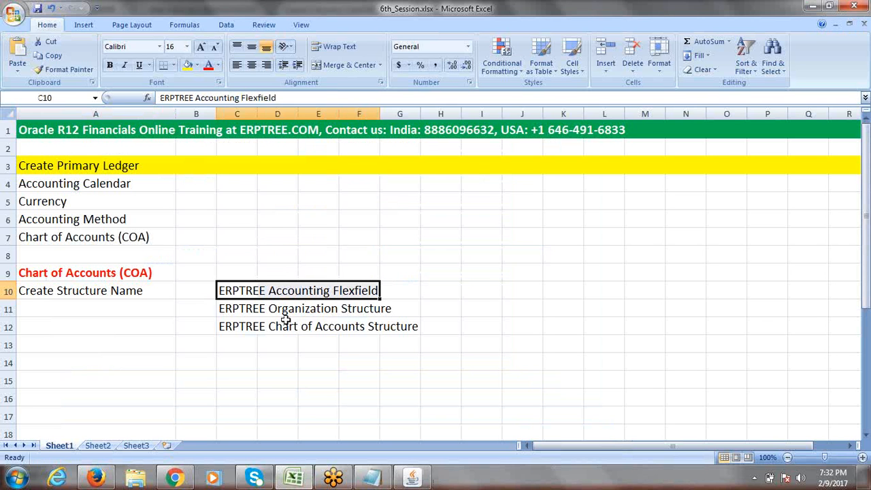
click(97, 304)
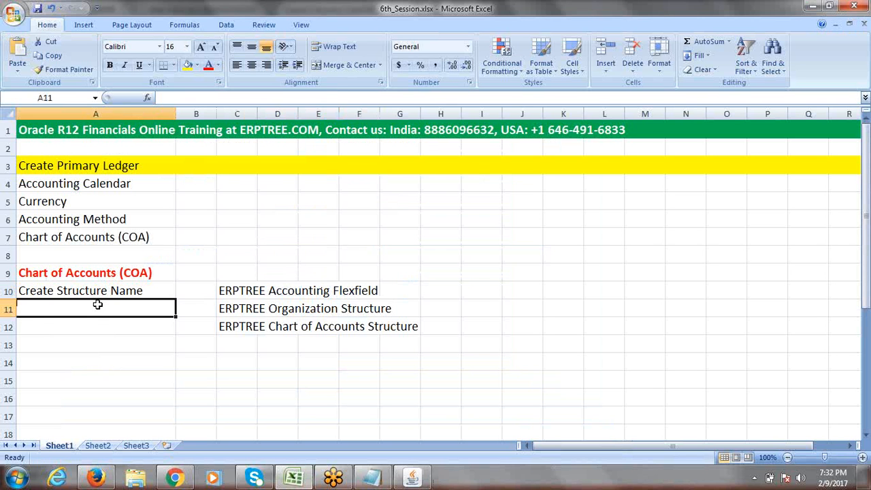
text(c)
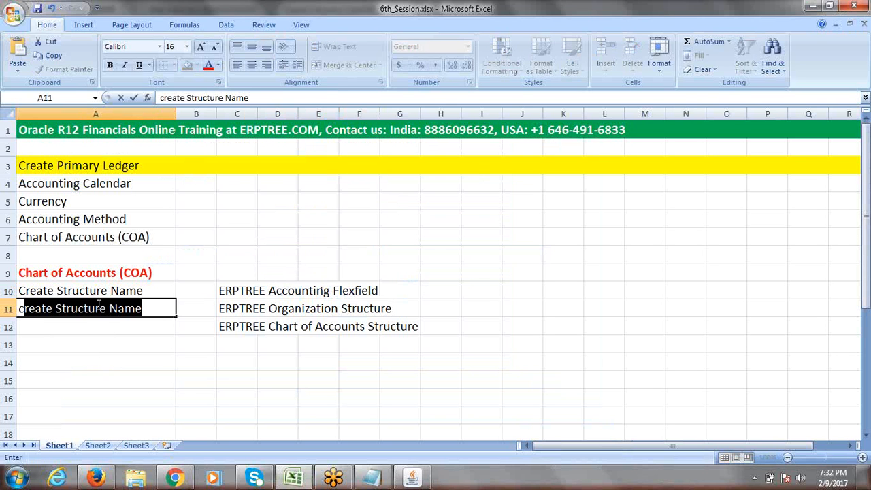
text(REA)
key(BackSpace)
key(BackSpace)
key(BackSpace)
key(BackSpace)
key(BackSpace)
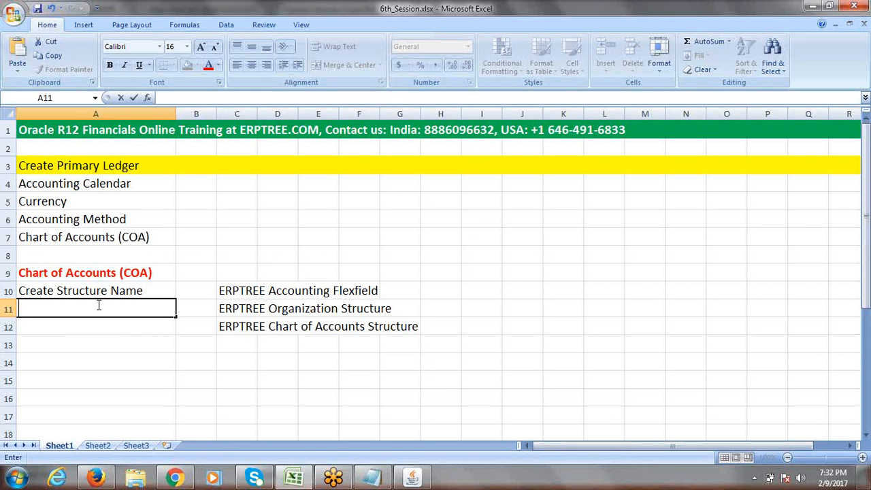
text(C)
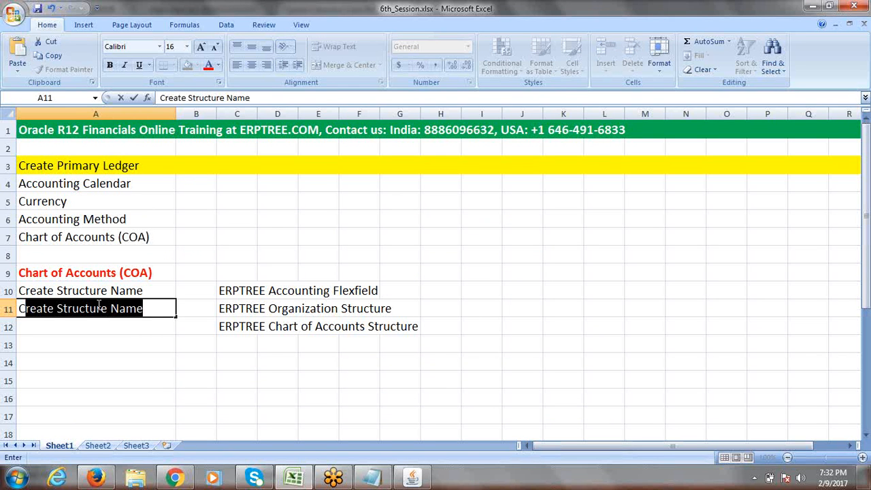
text(reate)
key(shift+Right)
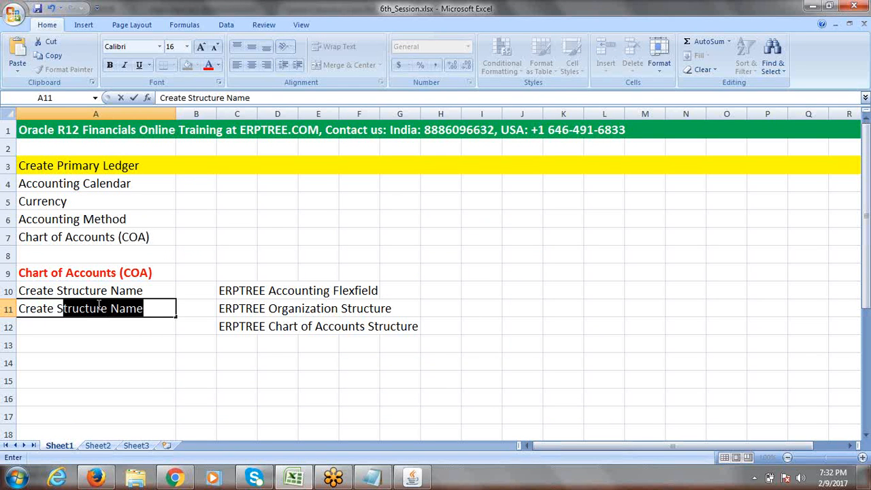
text(egments)
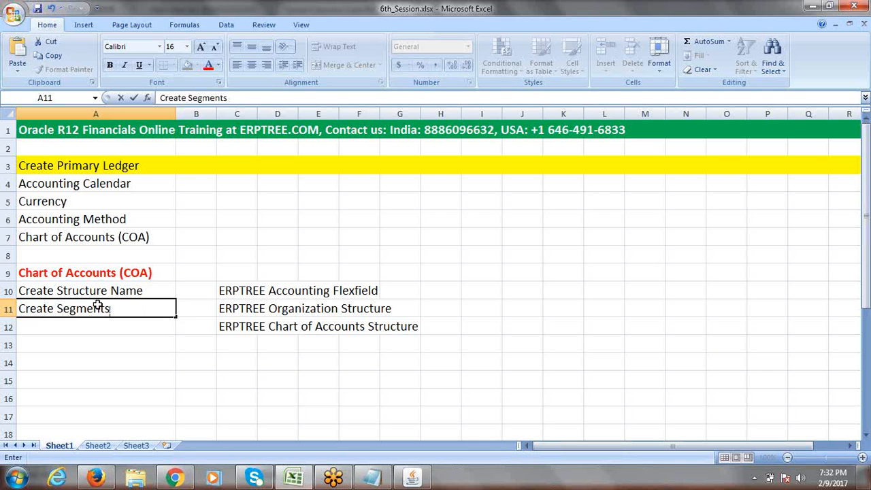
click(239, 375)
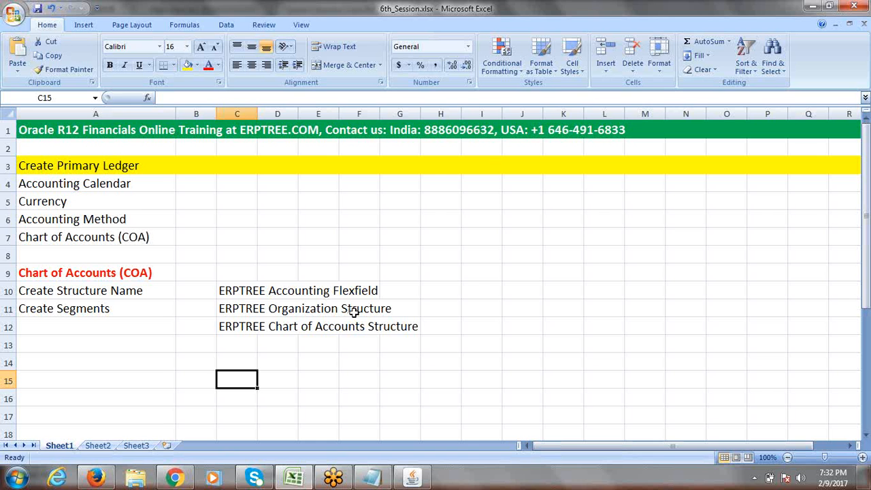
Step: Enter the segment names Company, Department and Account in cells C14, C15 and C16
click(865, 435)
click(865, 435)
click(865, 436)
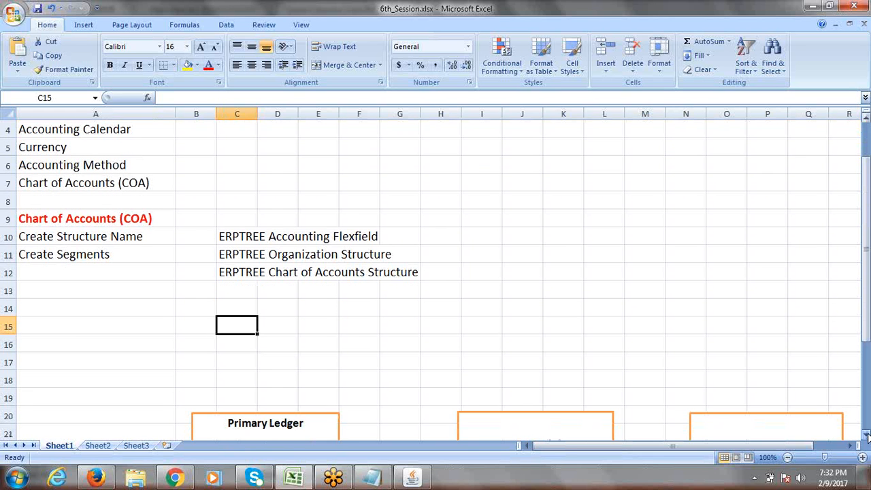
drag(866, 304, 868, 297)
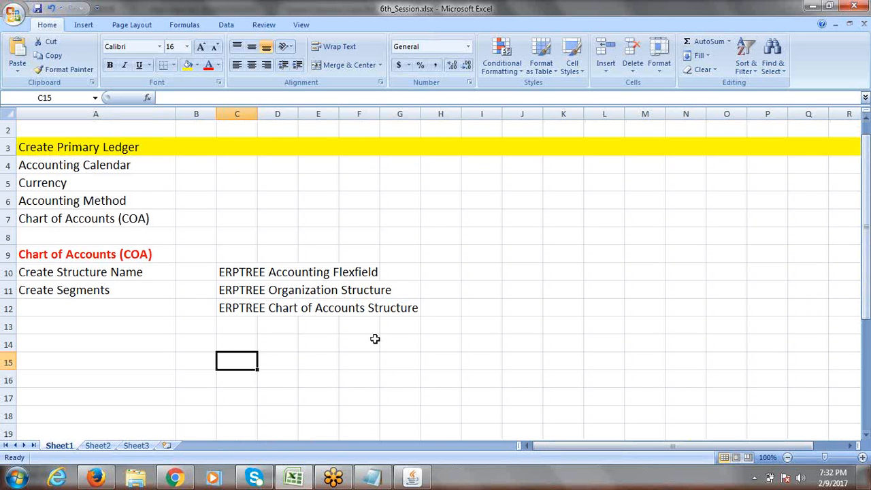
click(234, 340)
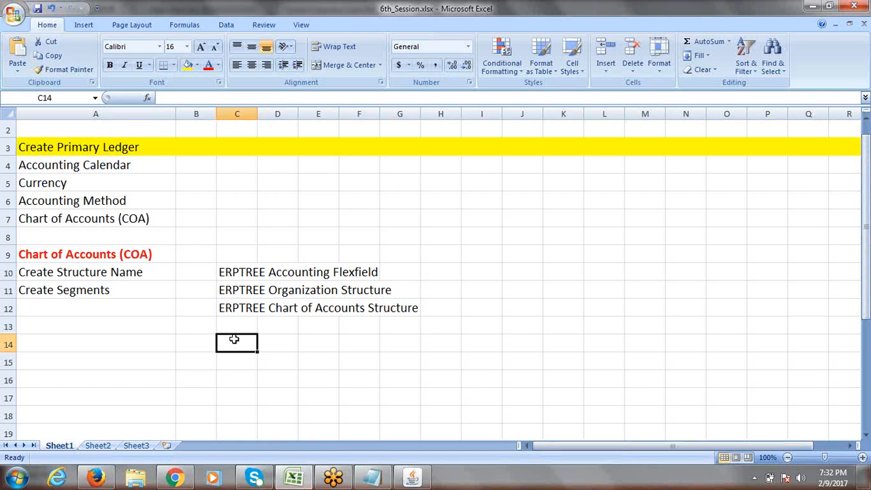
text(Company)
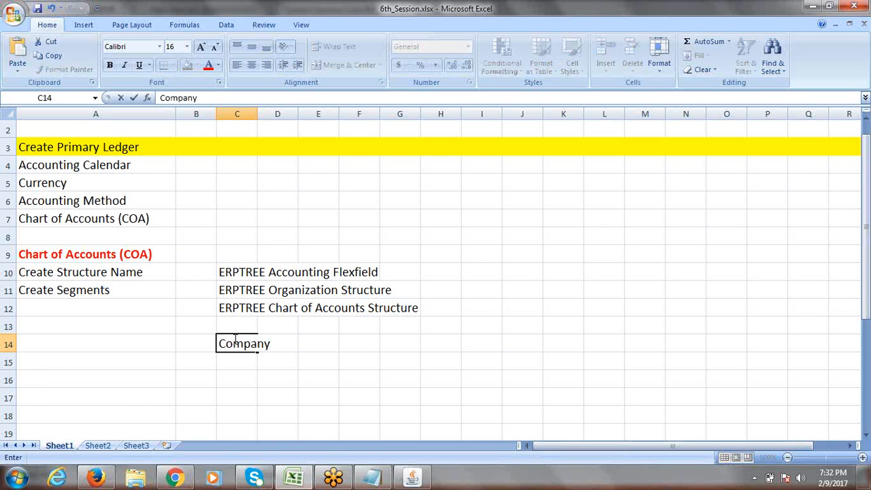
click(241, 357)
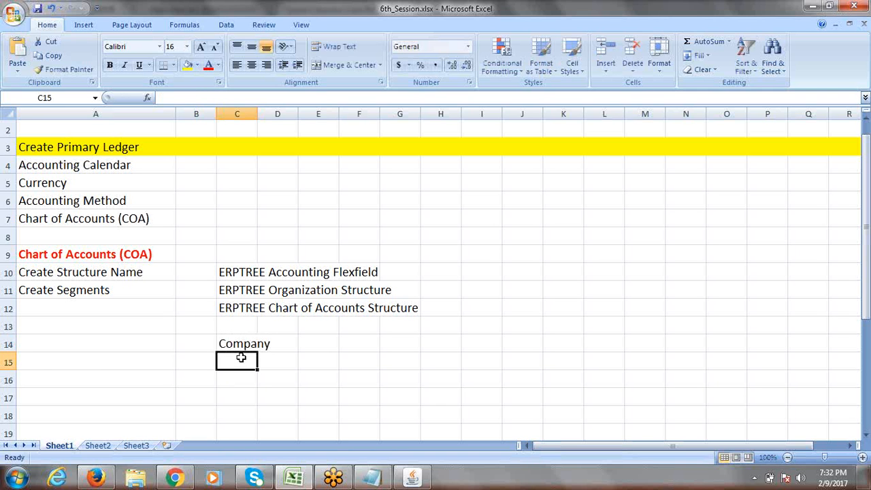
text(Depa)
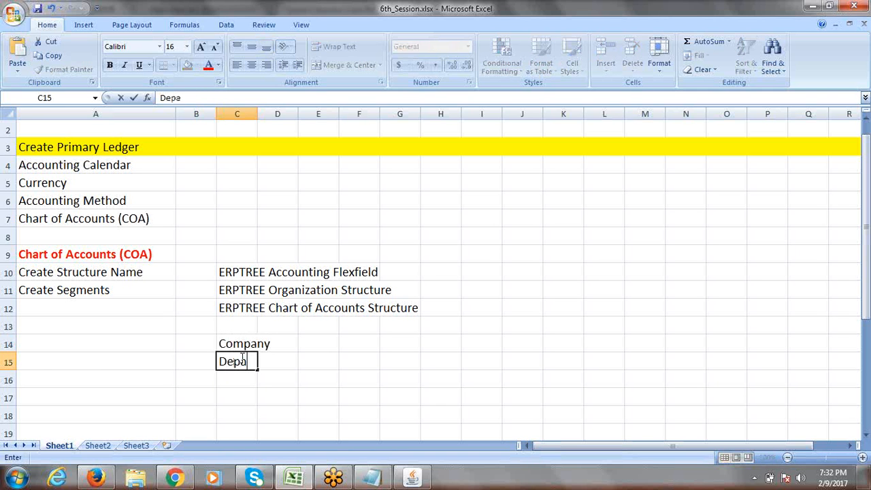
text(rtment)
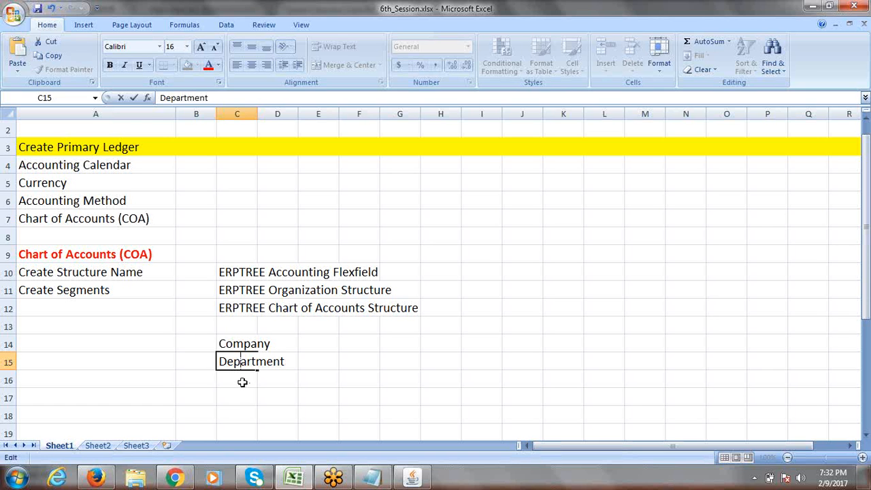
click(243, 381)
text(Account)
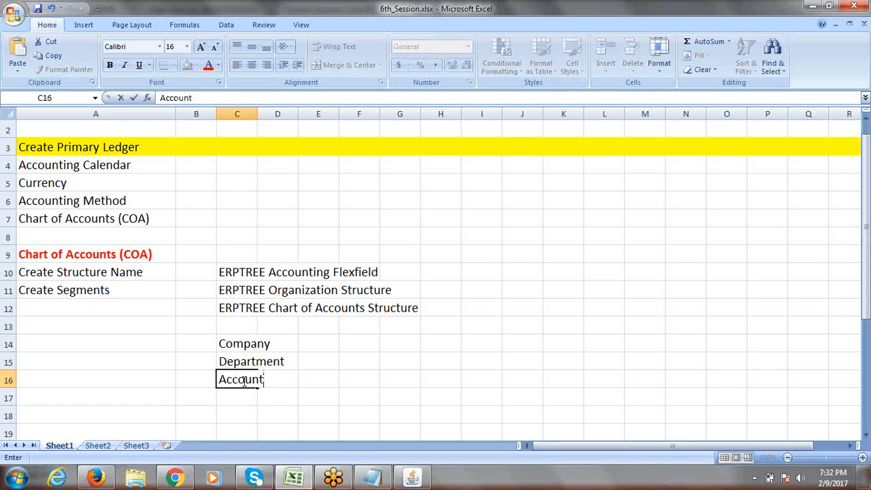
click(322, 379)
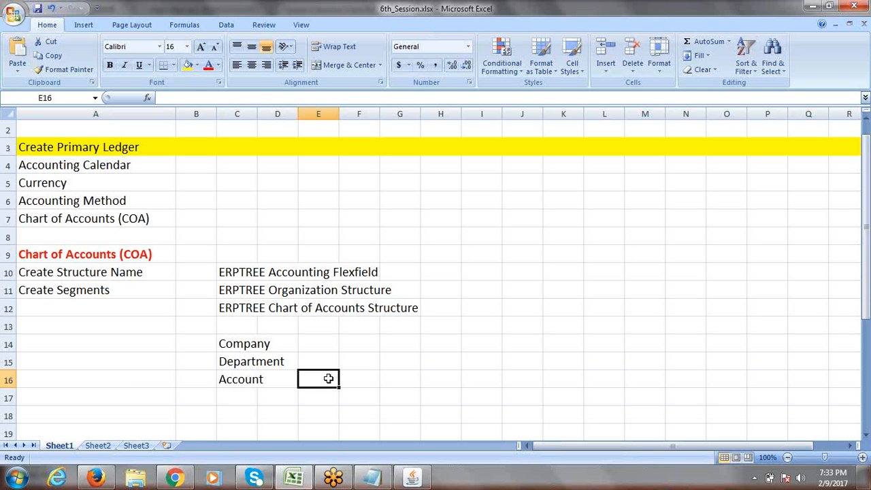
Step: Review the Chart of Accounts notes and segment names, then return to Oracle
click(237, 345)
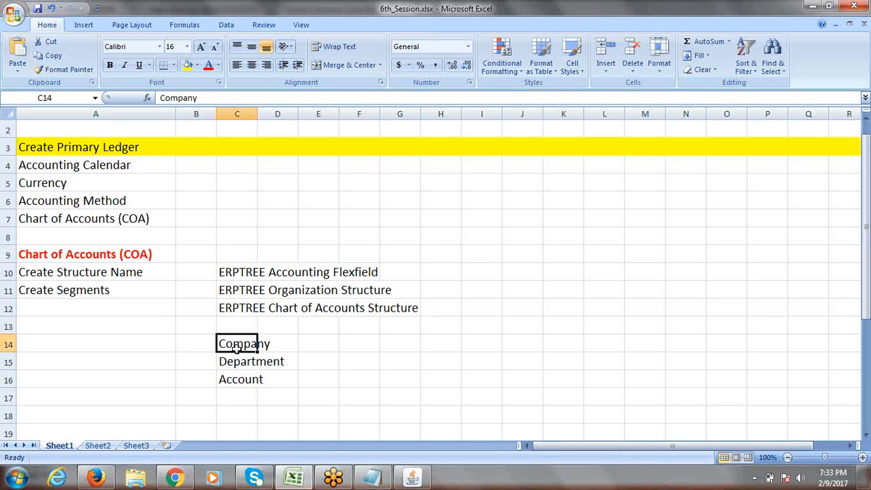
click(45, 273)
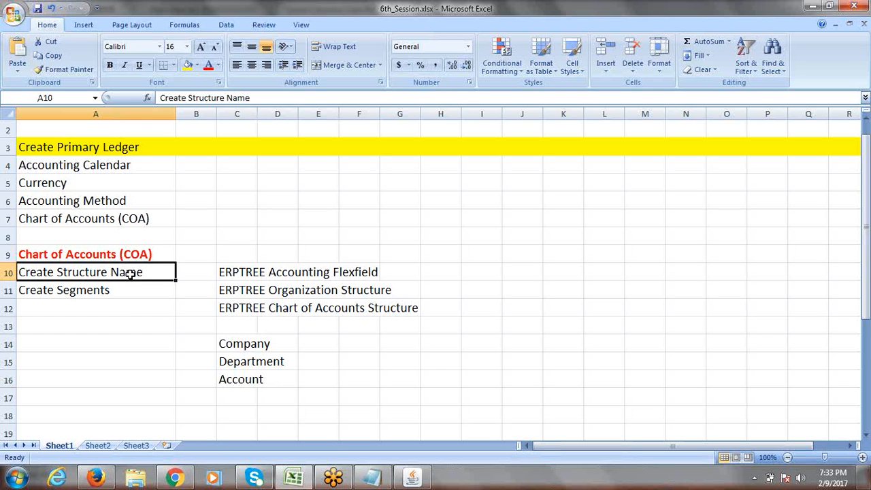
drag(248, 345, 249, 372)
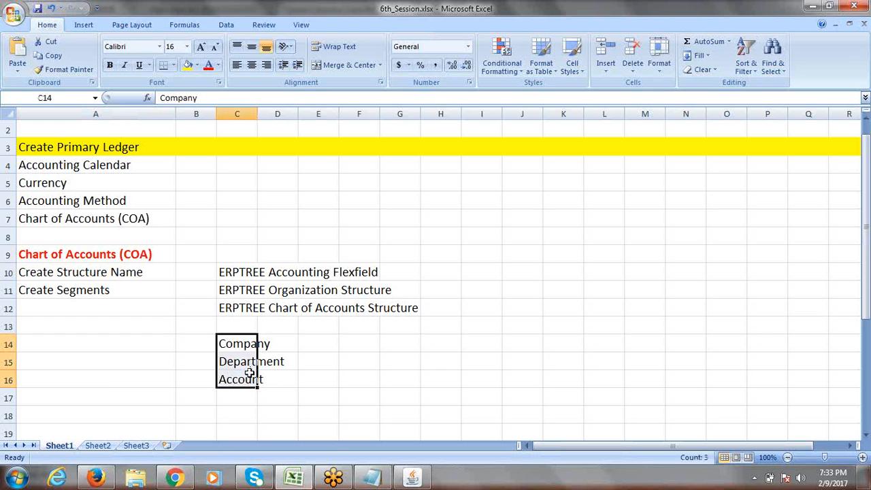
click(120, 291)
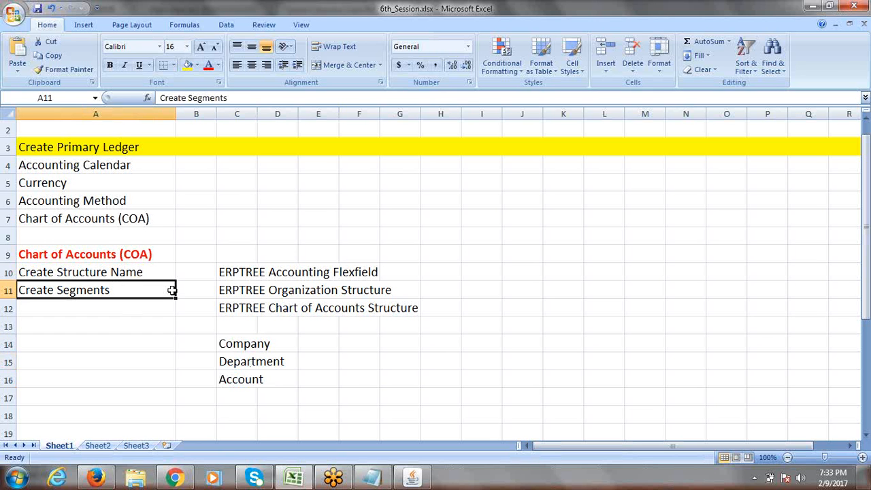
key(alt+Tab)
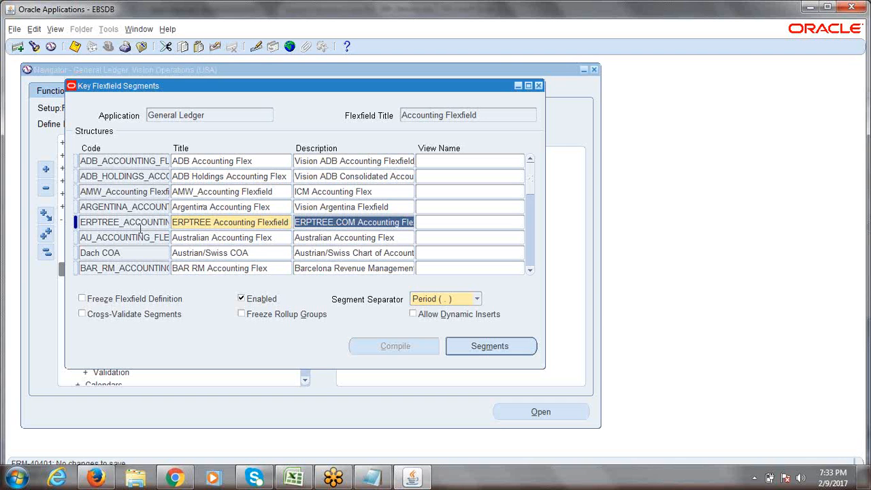
Step: Save the ERPTREE Accounting Flexfield structure and open its Segments summary
click(140, 230)
key(ctrl+s)
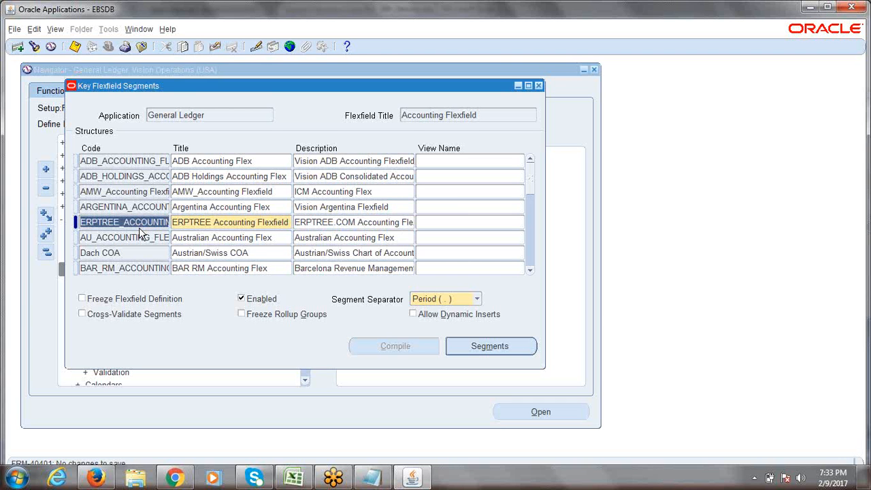
click(128, 223)
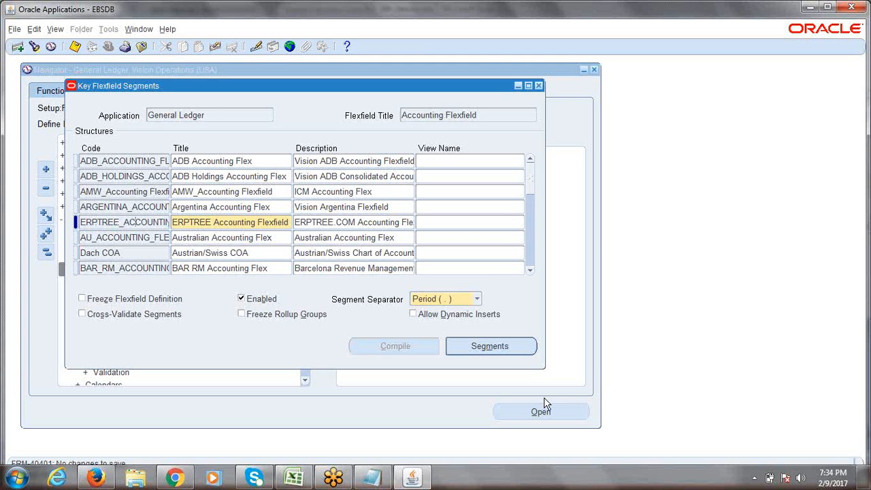
click(490, 346)
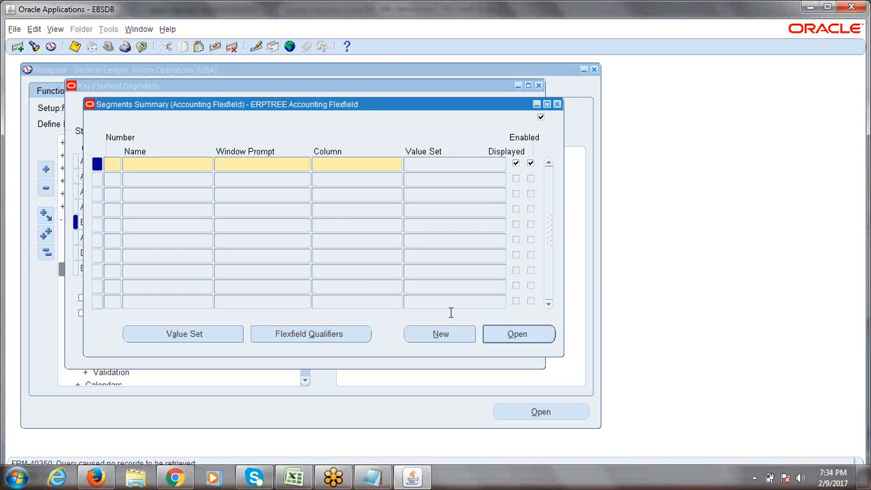
Step: Check the Company, Department and Account list in Excel, then close the segments summary
key(alt+Tab)
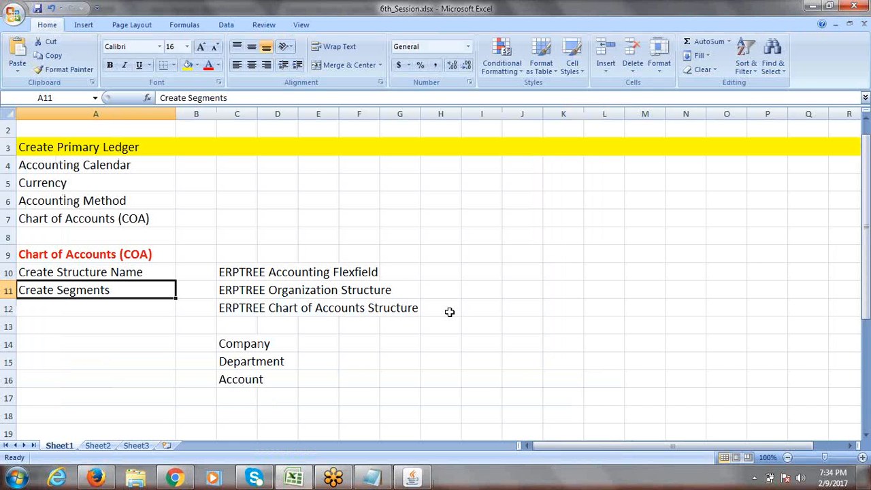
drag(229, 342, 230, 374)
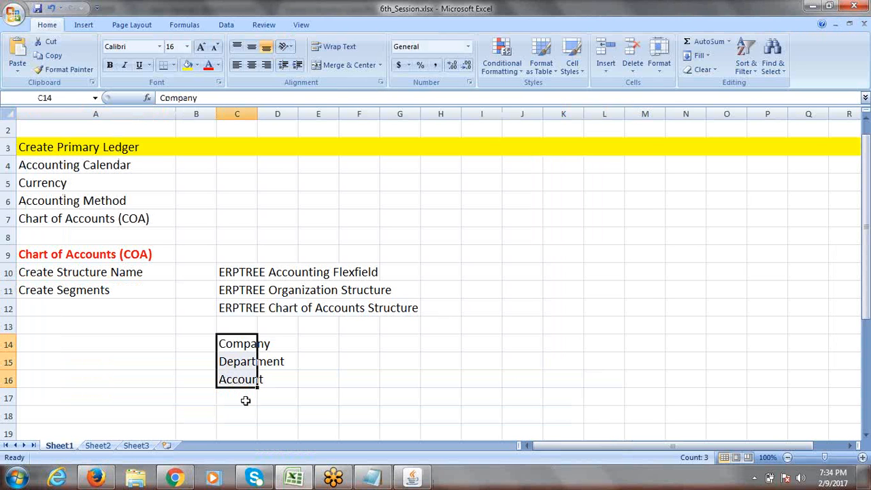
key(alt+Tab)
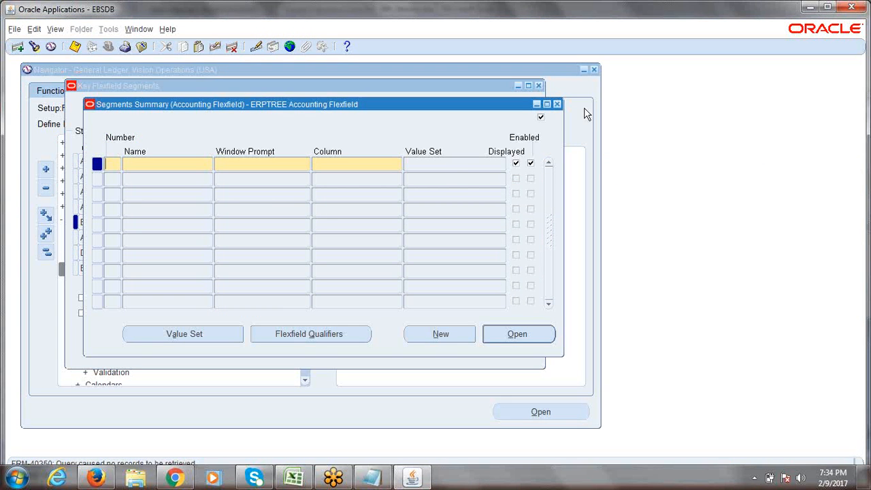
click(556, 104)
Step: Navigate the function tree to Setup > Financials > Flexfields > Key > Segments
click(538, 85)
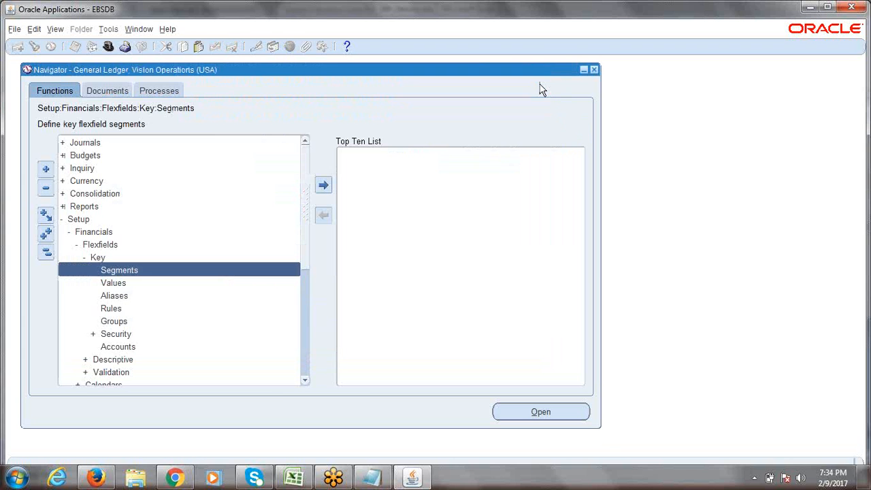
click(51, 256)
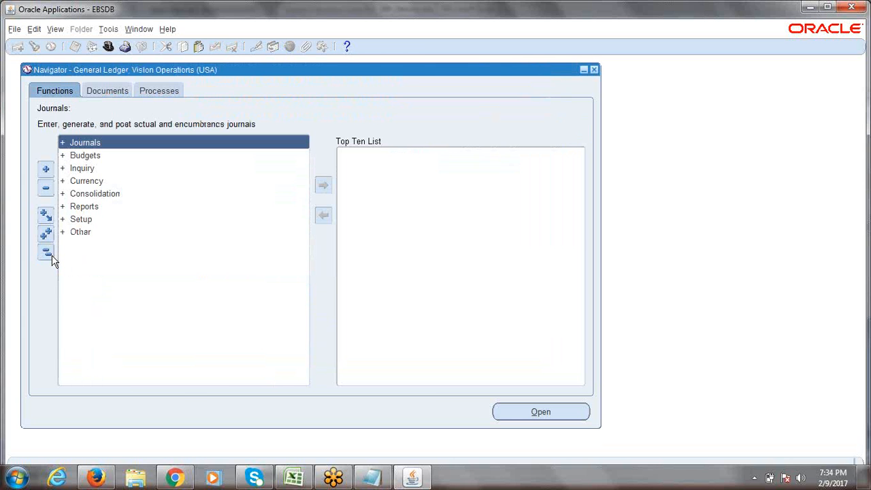
click(77, 220)
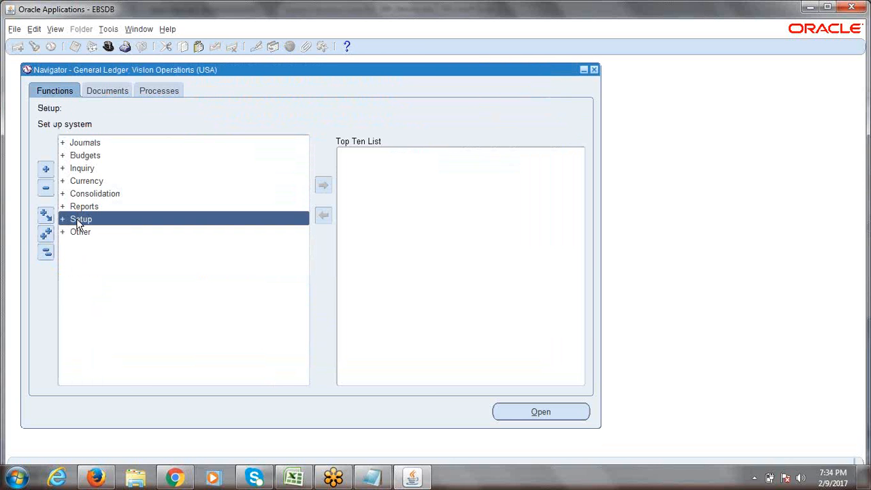
double_click(76, 219)
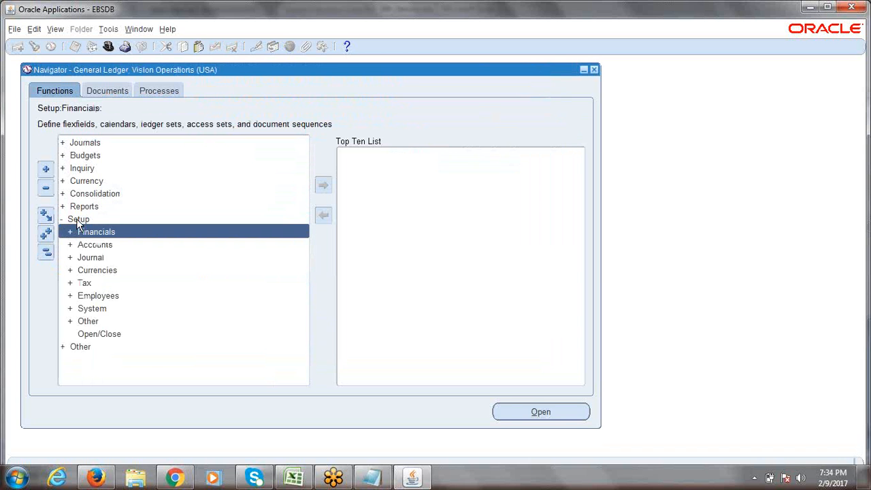
key(Return)
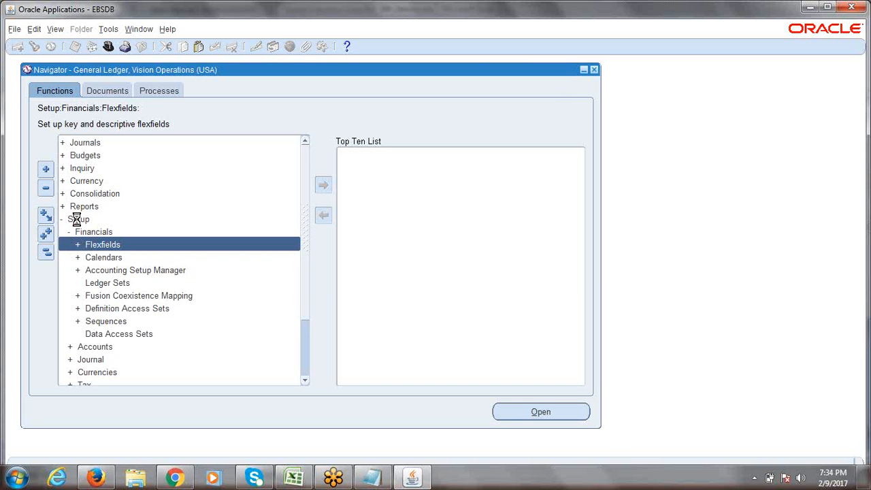
key(Return)
key(Return)
key(Return)
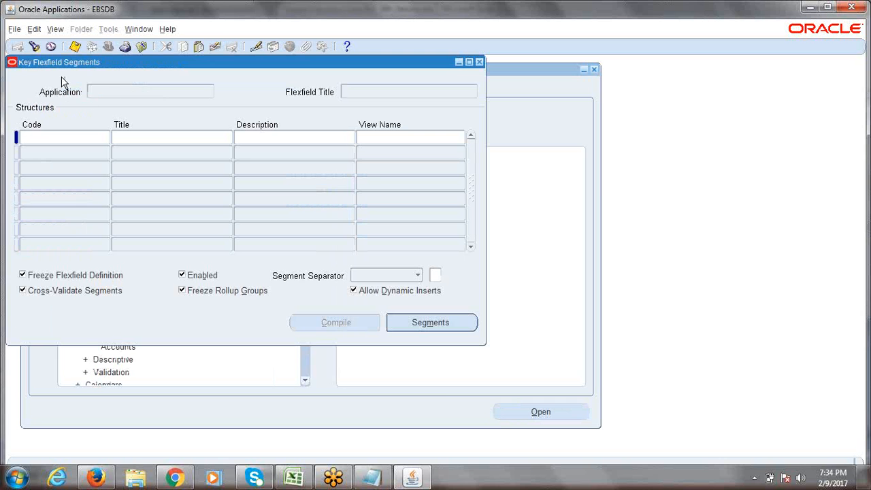
Step: Find and load the General Ledger Accounting Flexfield
click(34, 46)
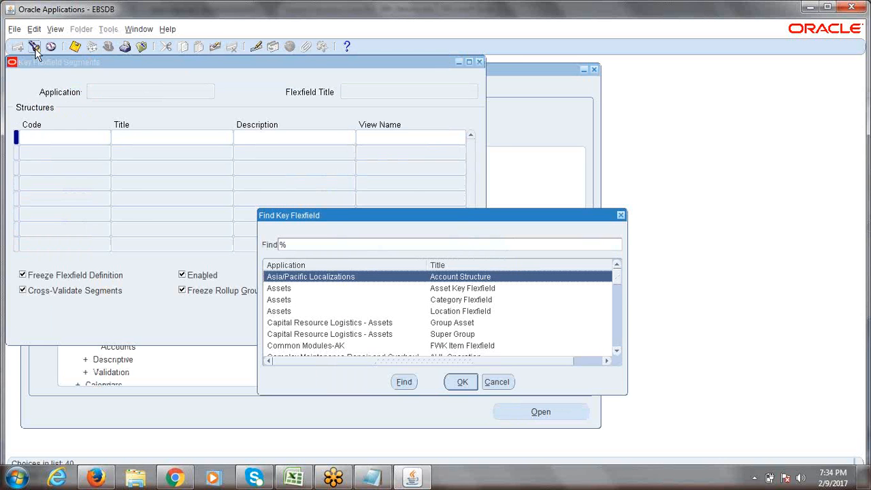
text(general Ledger)
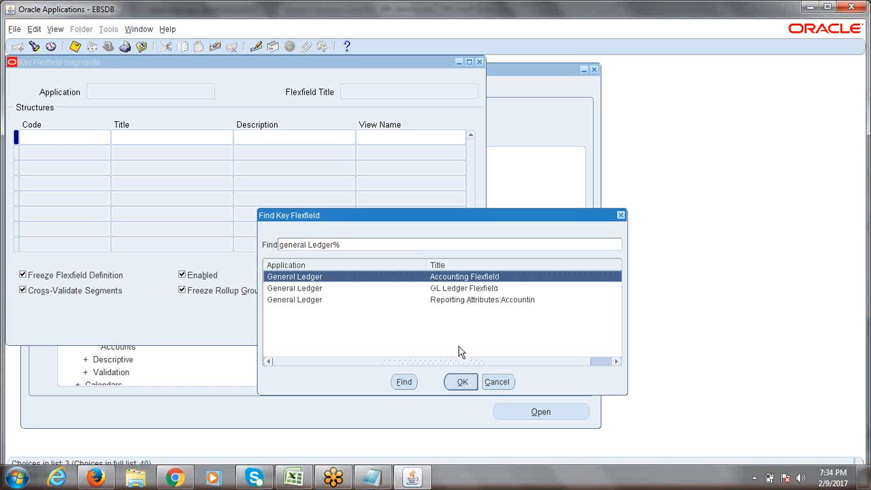
click(461, 382)
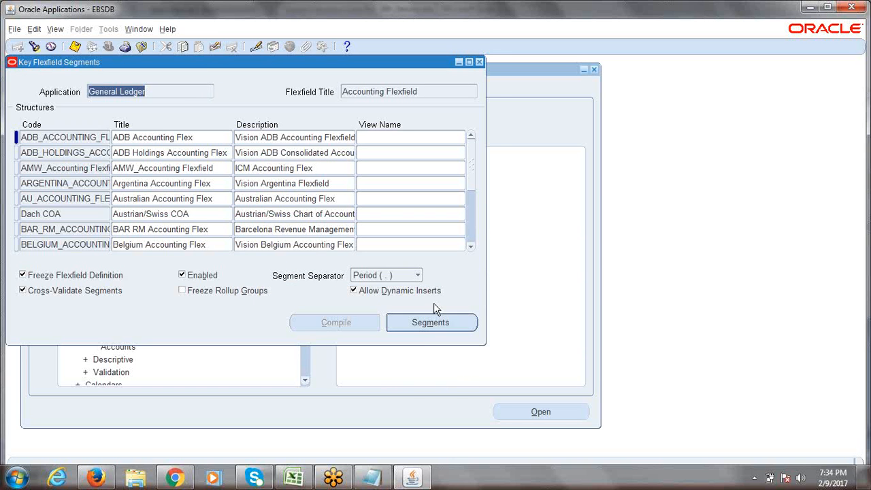
Step: Insert a throwaway test structure record with dummy Code, Title and Description, then discard it
mouse_move(423, 94)
mouse_down()
mouse_move(399, 91)
mouse_move(420, 88)
mouse_up()
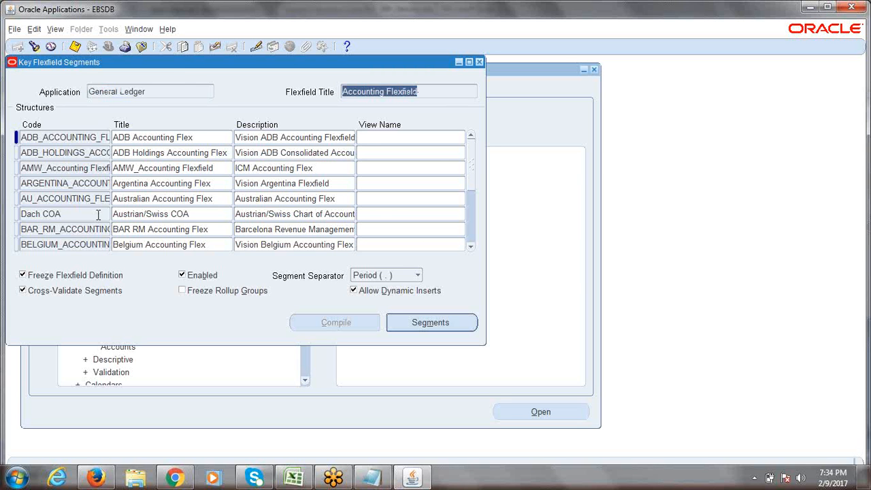
click(59, 181)
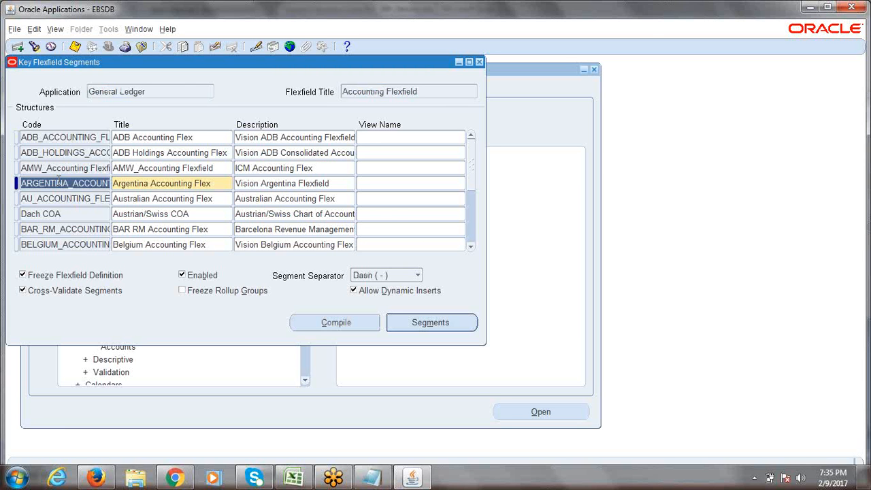
key(ctrl+Down)
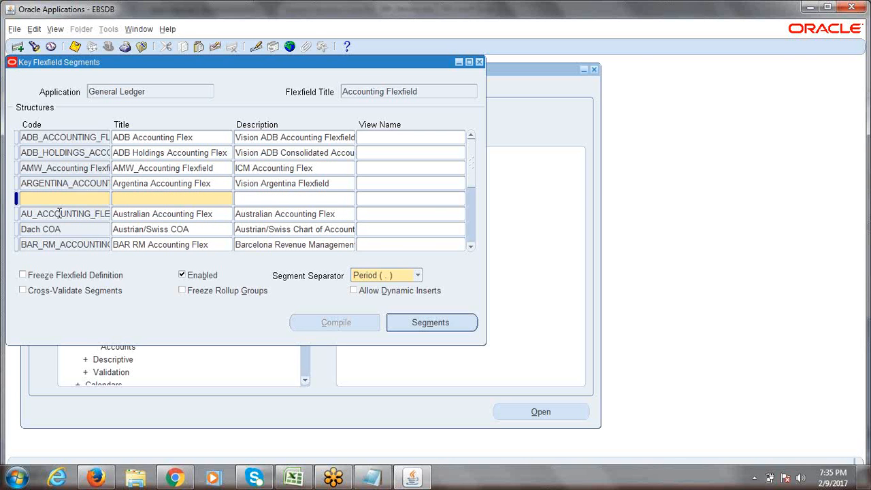
text(ldfjlsjdflksj)
key(Tab)
text(ldkjflskdjlf)
key(Tab)
text(dlkfjsdl)
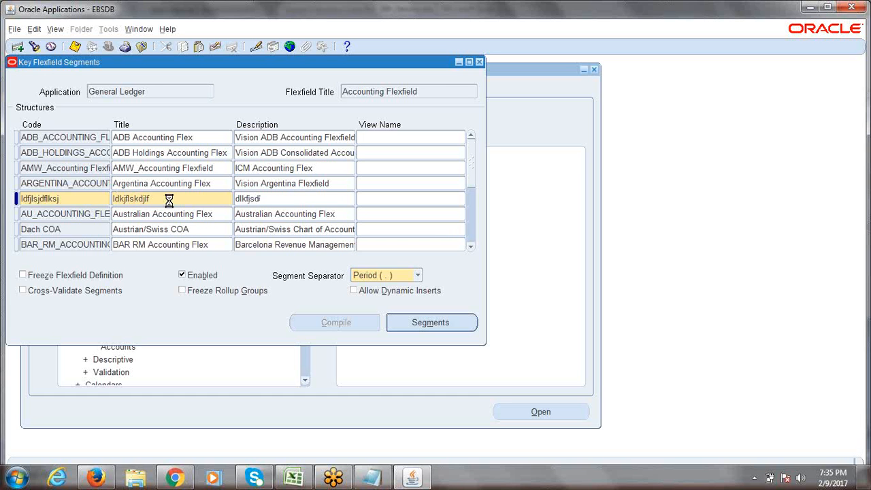
key(F6)
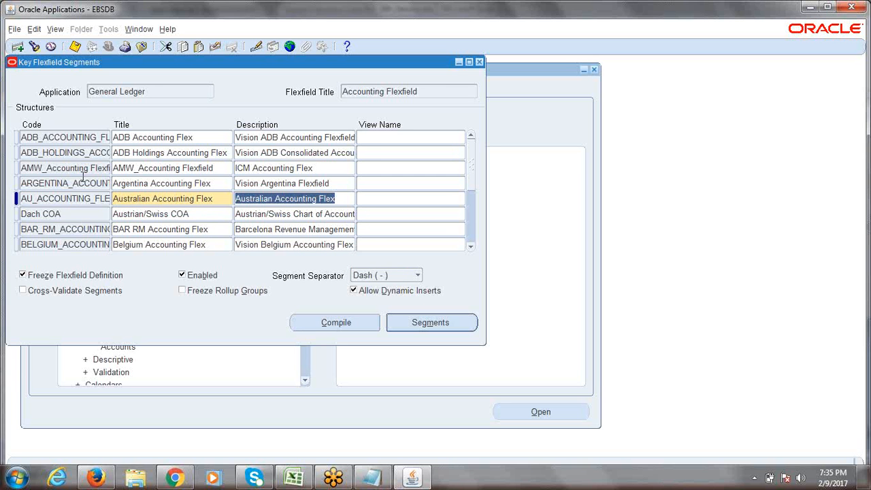
Step: Search structures starting with 'e' and load ERPTREE Accounting Flexfield
click(76, 169)
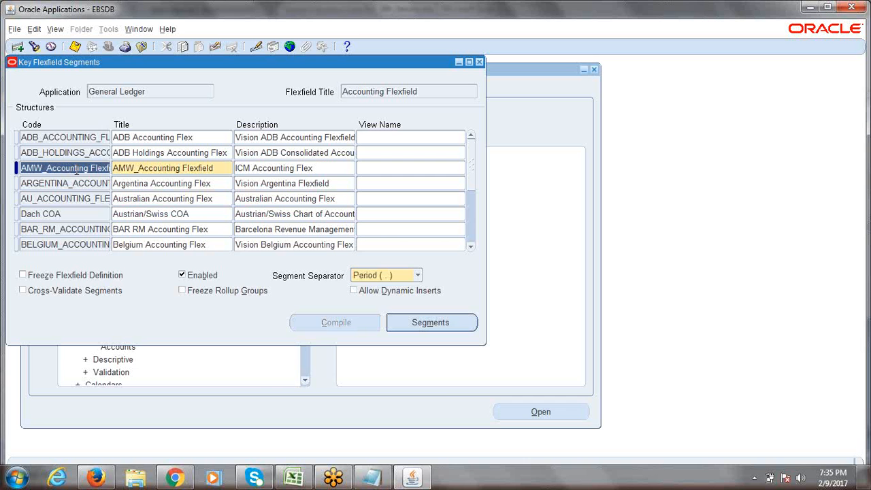
click(34, 47)
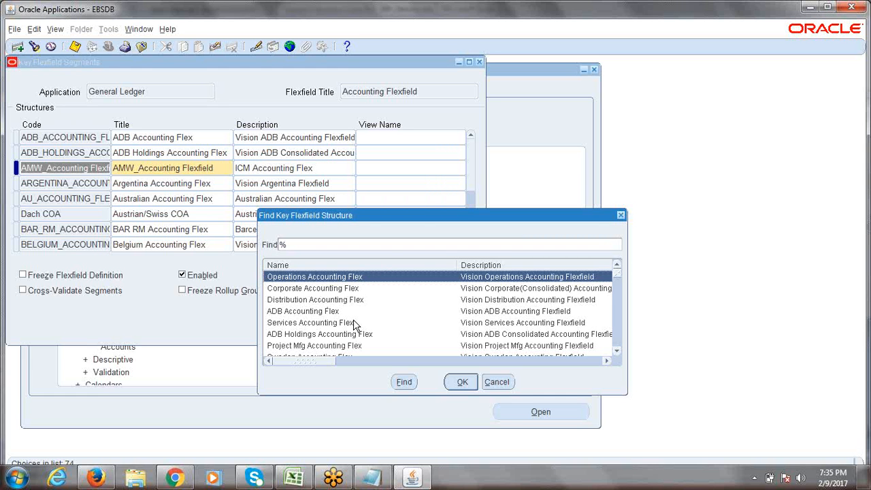
text(e)
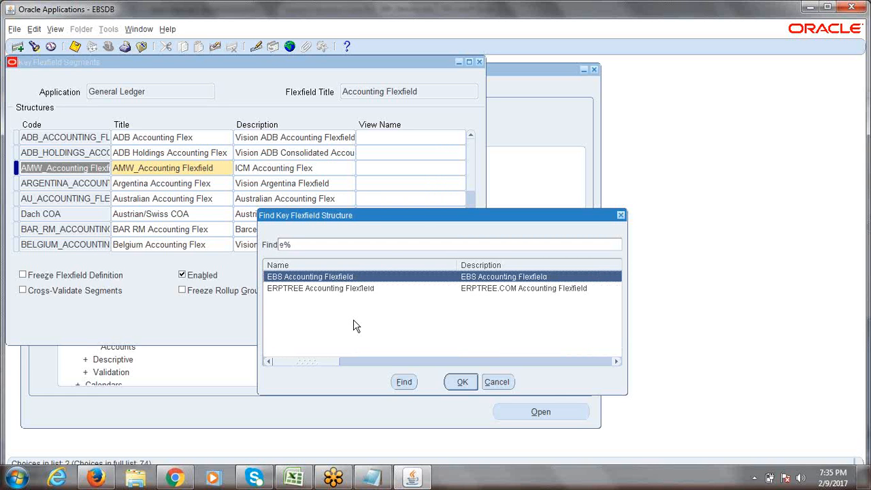
click(306, 288)
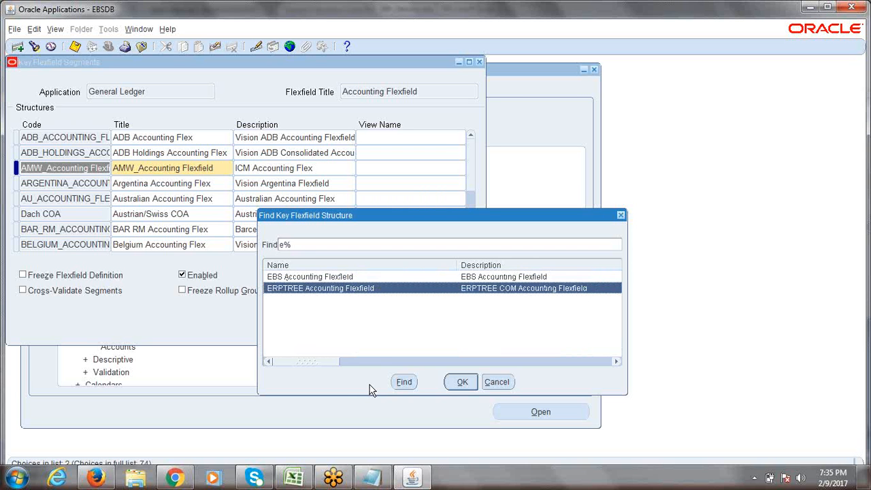
click(457, 383)
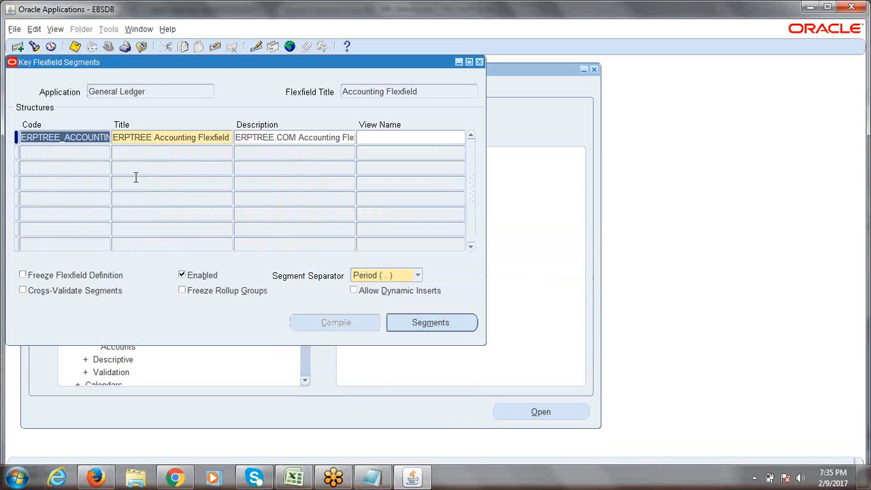
Step: Open the ERPTREE structure's Segments window and check the planned names in the workbook
click(73, 137)
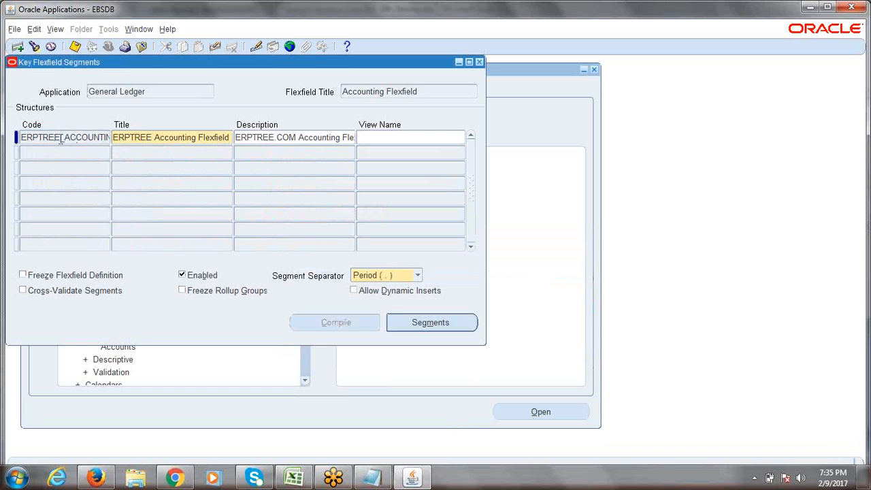
click(437, 323)
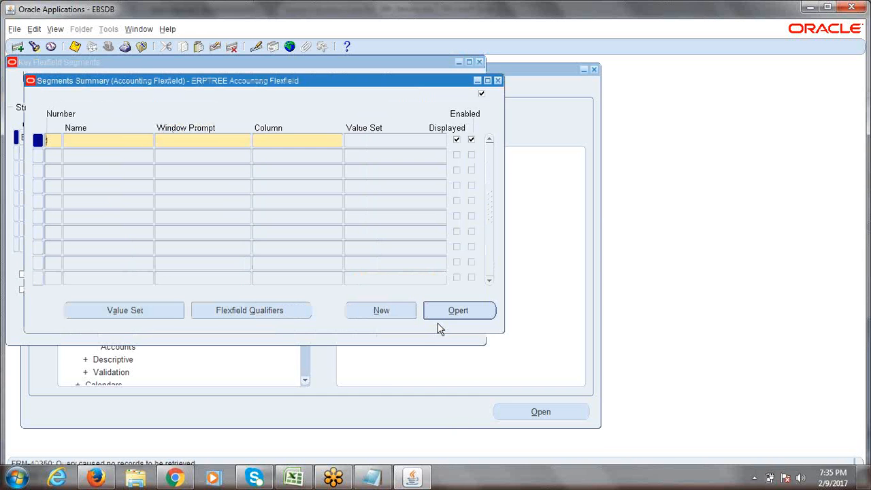
drag(274, 83, 296, 82)
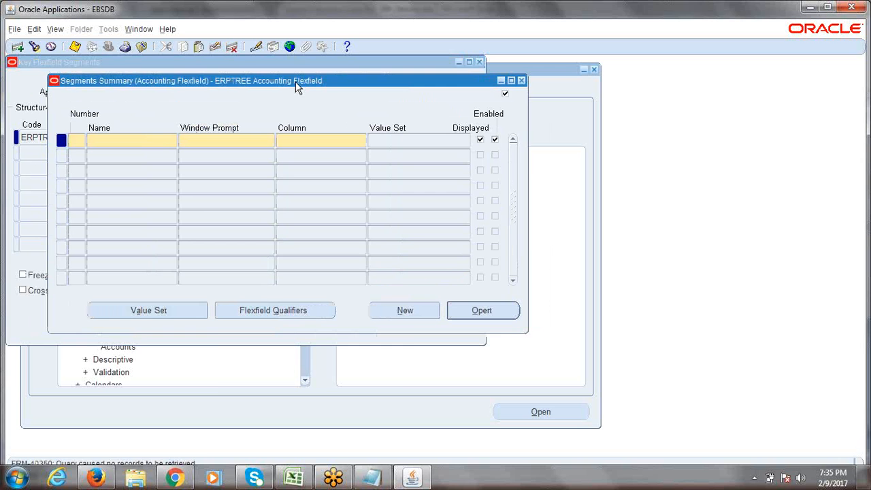
click(294, 478)
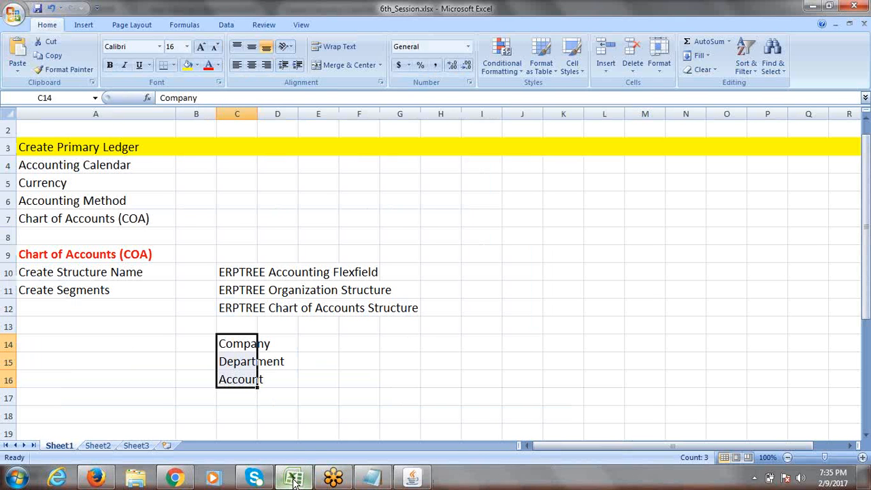
click(294, 478)
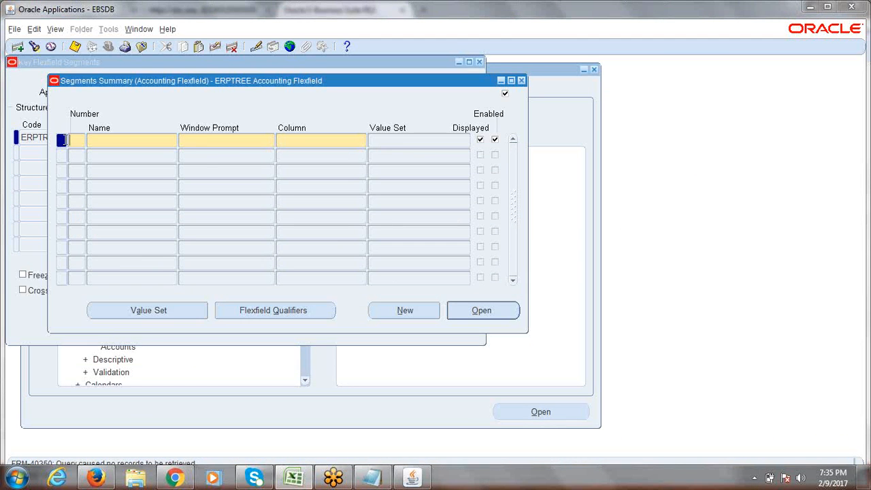
Step: Enter segment number 1 with the name Company
text(1)
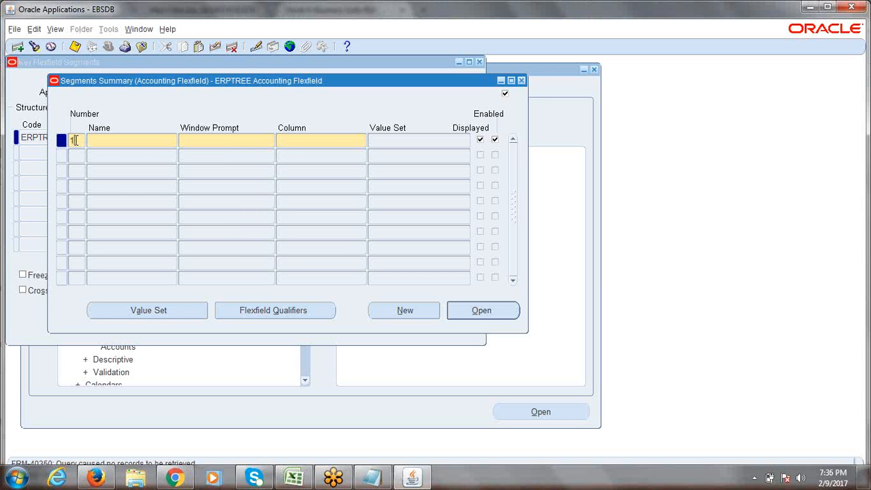
key(Tab)
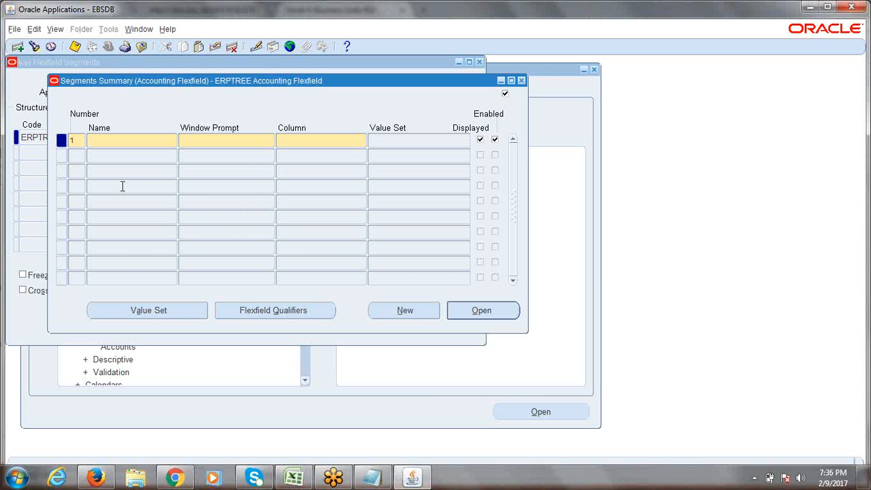
key(alt+Tab)
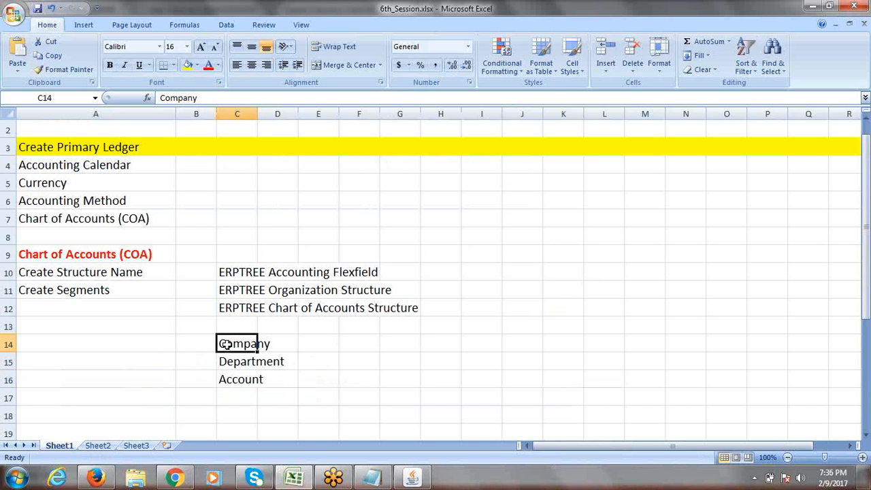
key(alt+Tab)
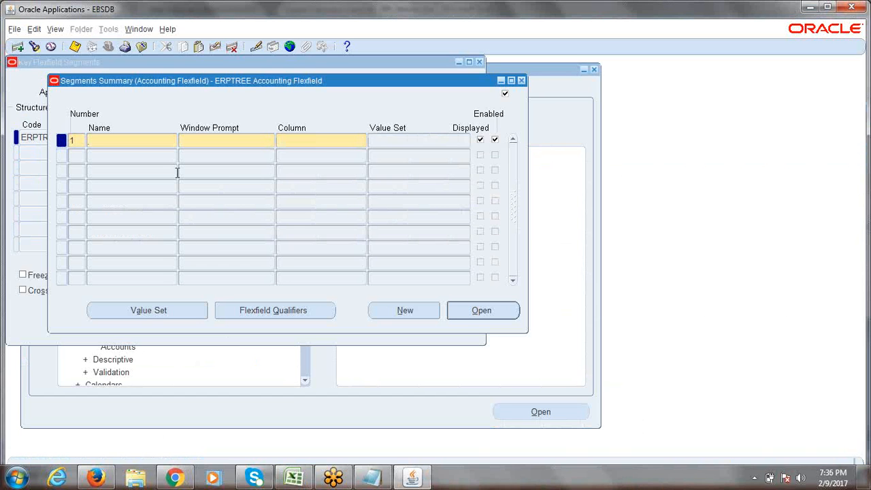
text(Company)
Step: Keep the default window prompt Company and move on to the Column field
click(201, 143)
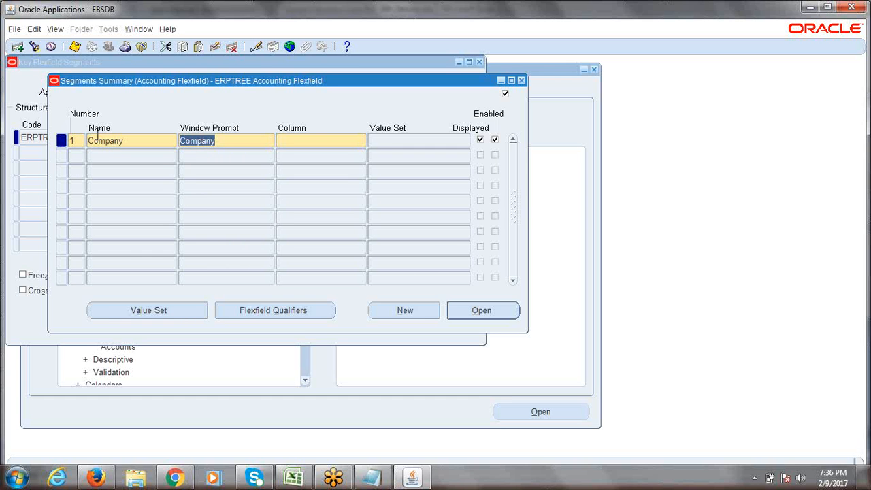
click(228, 145)
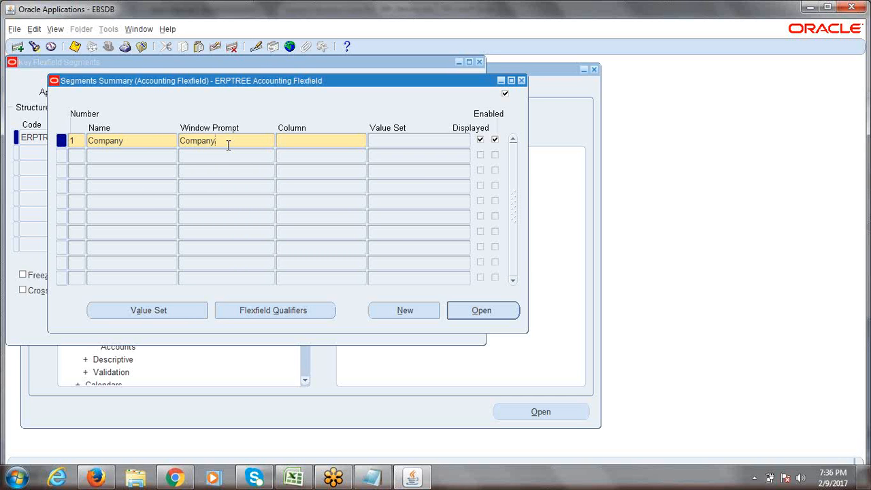
key(Tab)
Step: Choose SEGMENT1 from the Columns list for the Company segment
click(362, 141)
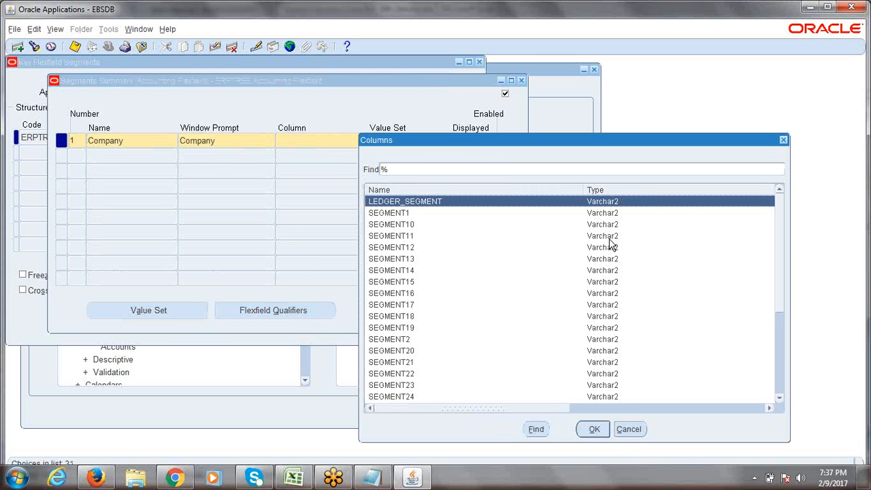
drag(778, 231, 799, 328)
click(430, 328)
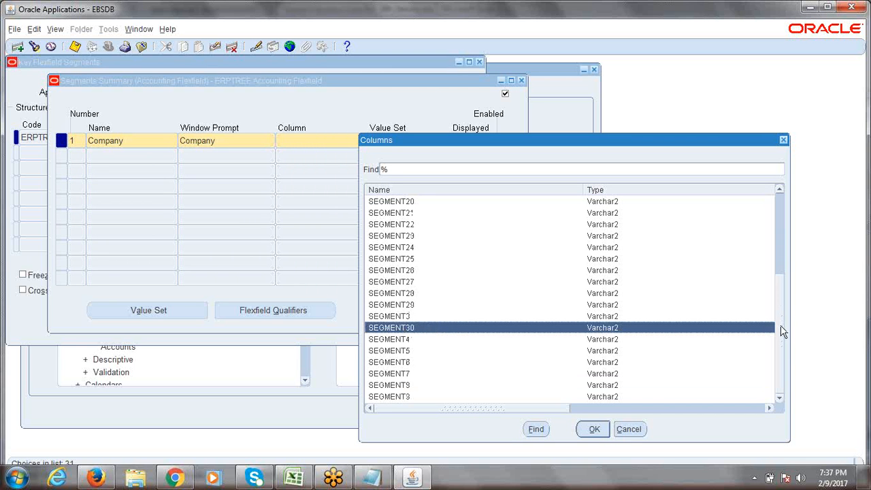
drag(783, 331, 774, 245)
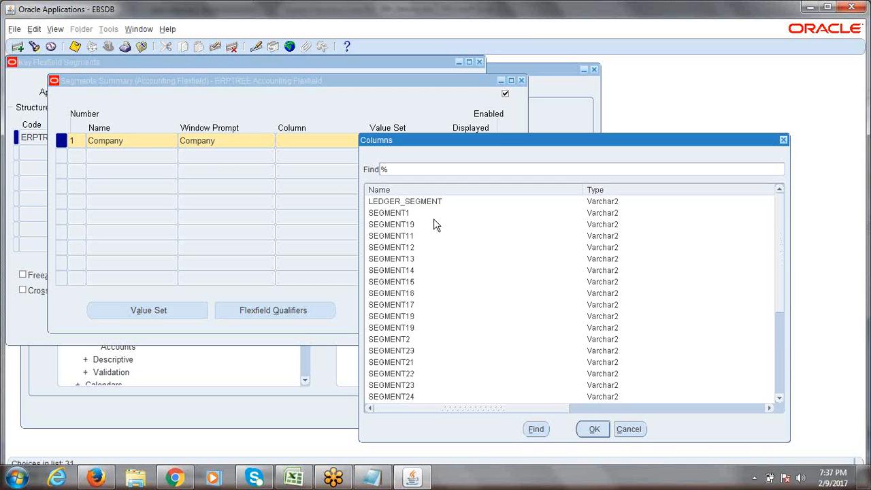
click(392, 214)
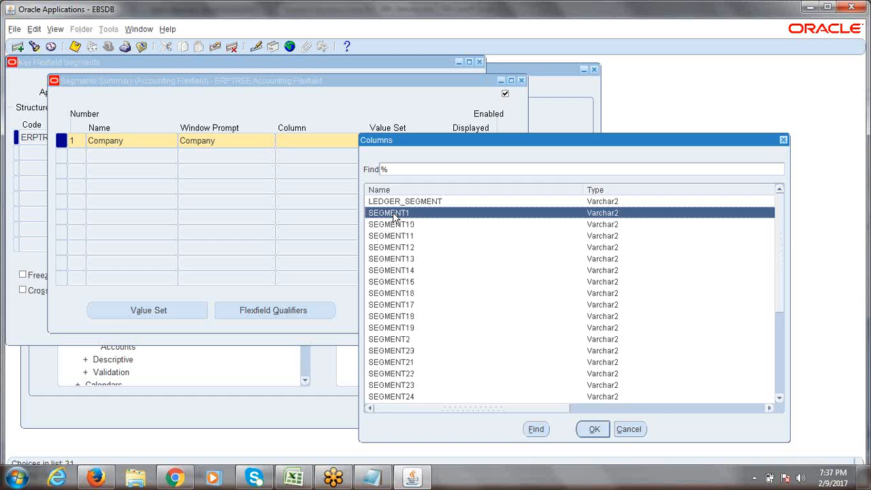
click(594, 428)
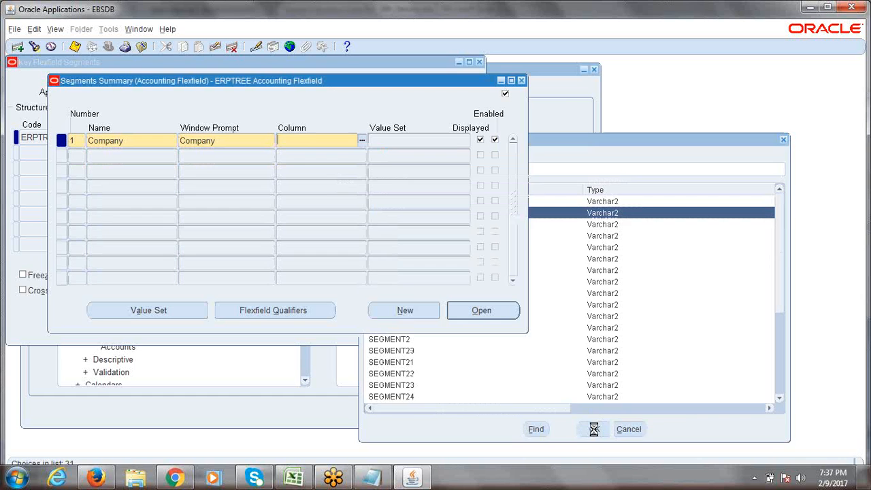
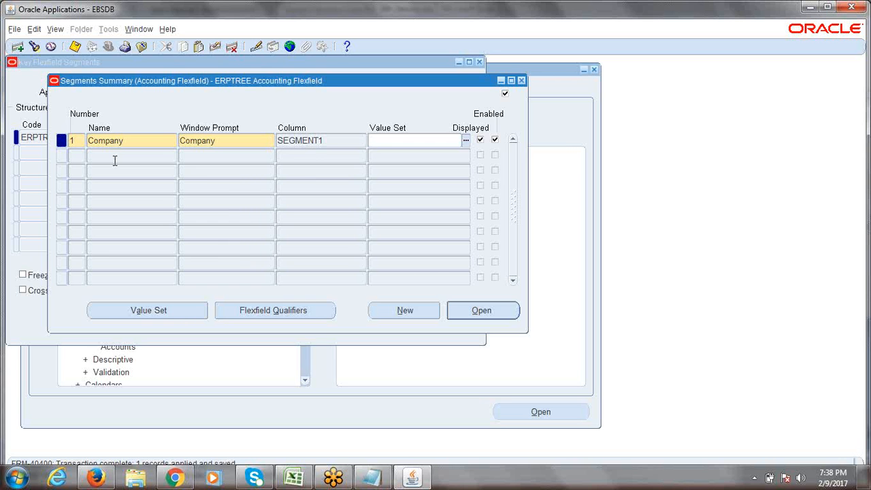
Step: Add segment 2 named Department on column SEGMENT2 and save it
click(82, 157)
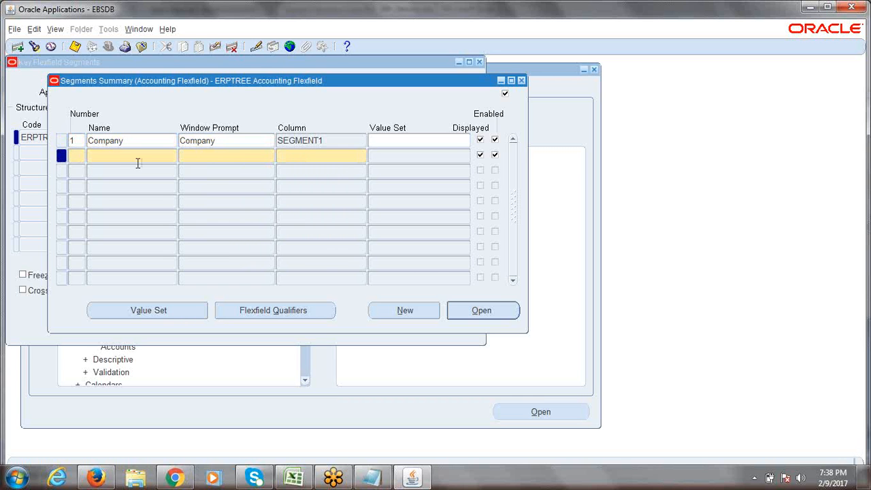
text(2)
click(294, 477)
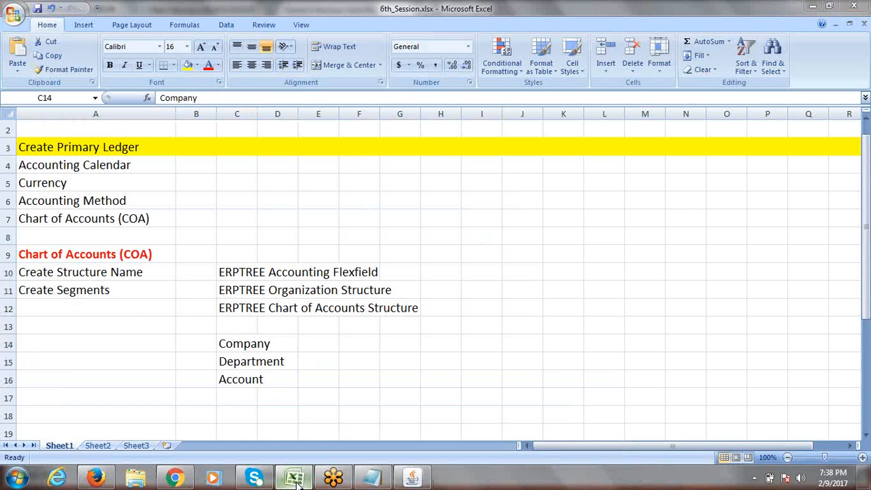
click(294, 478)
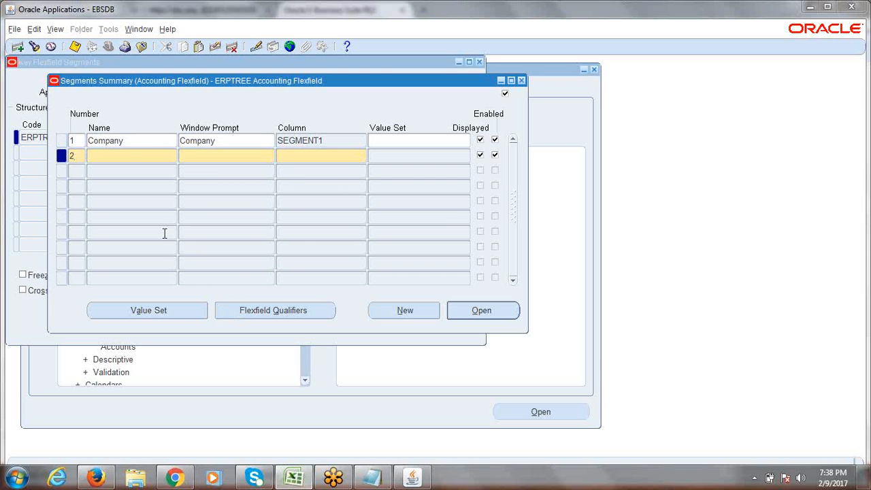
text(D)
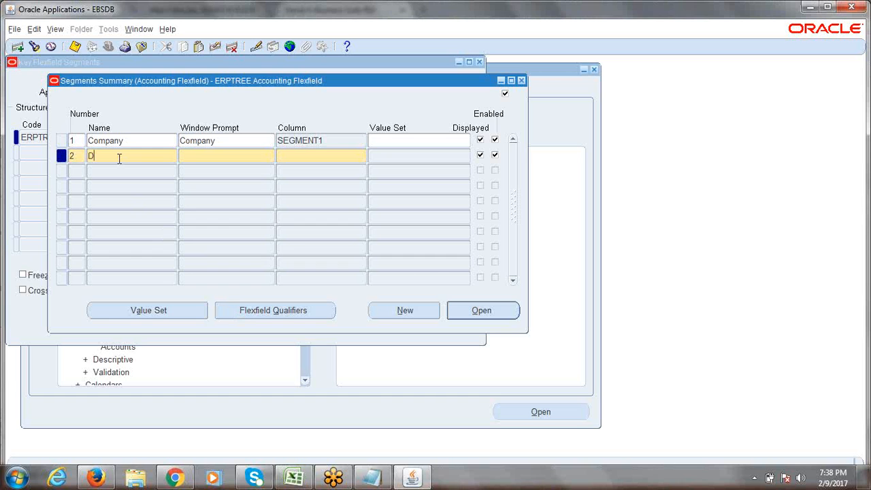
text(epartment)
key(Tab)
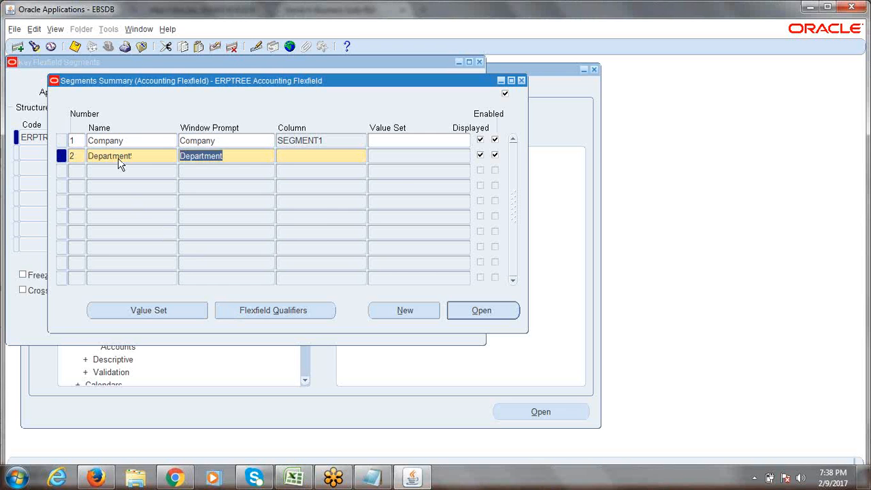
key(Tab)
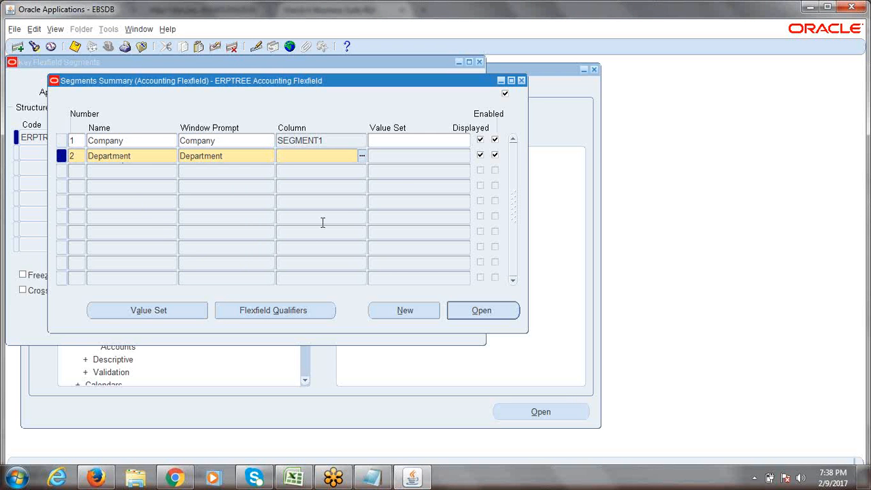
click(361, 156)
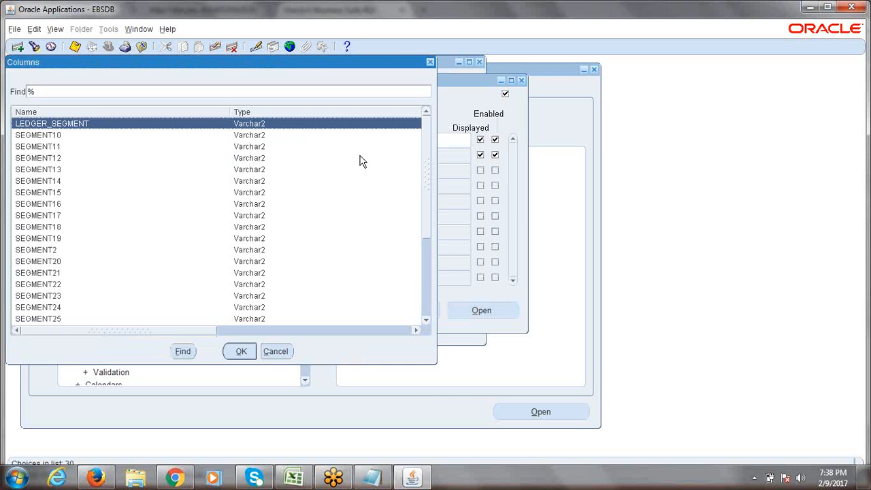
click(42, 251)
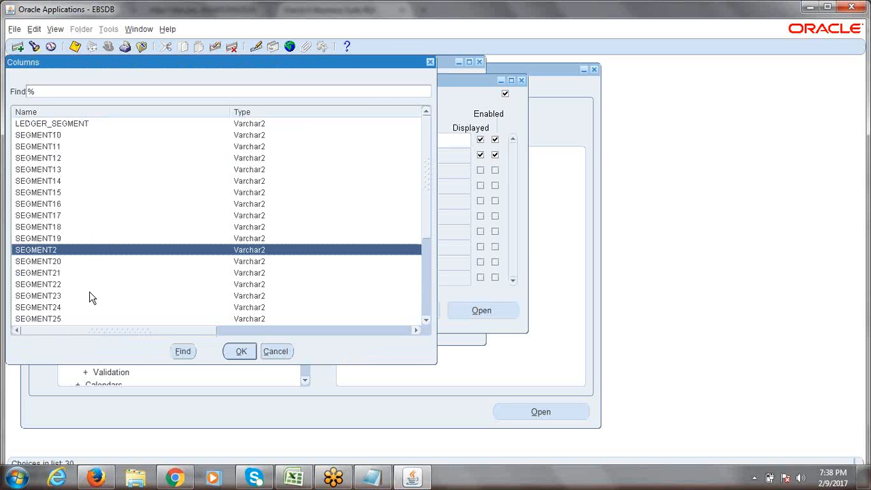
click(240, 353)
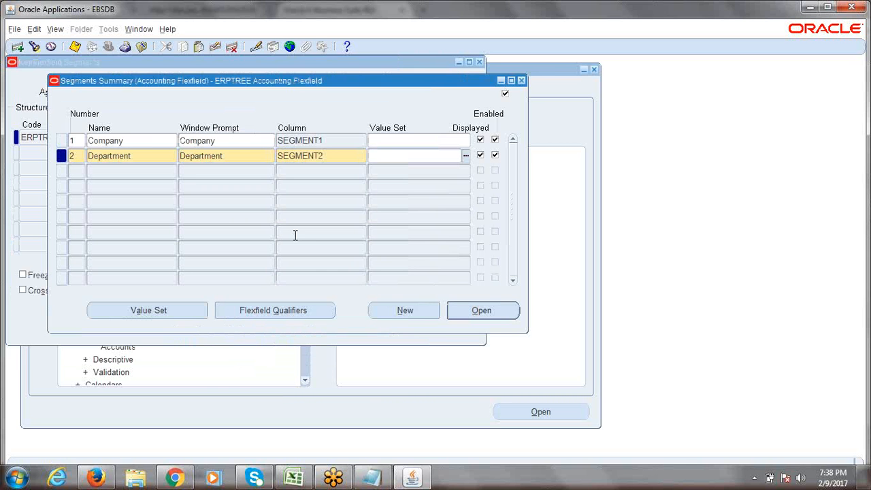
key(ctrl+s)
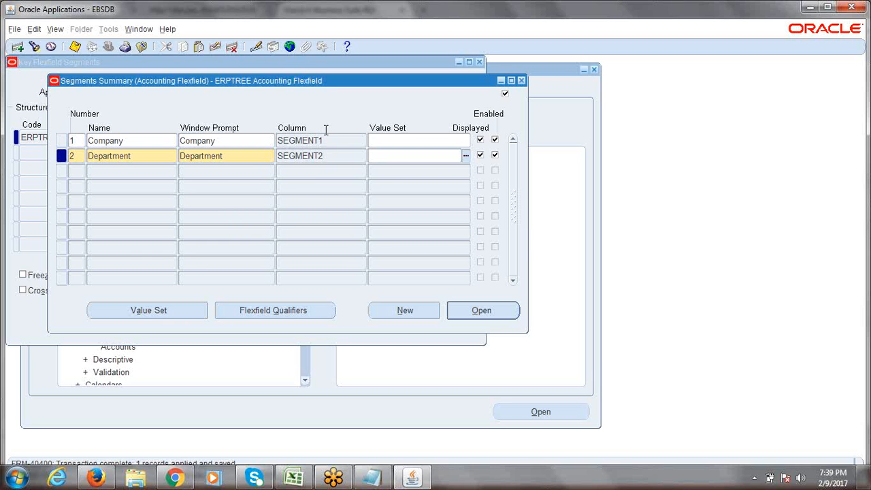
Step: Start a third segment row numbered 3 and switch to the Excel notes
click(76, 170)
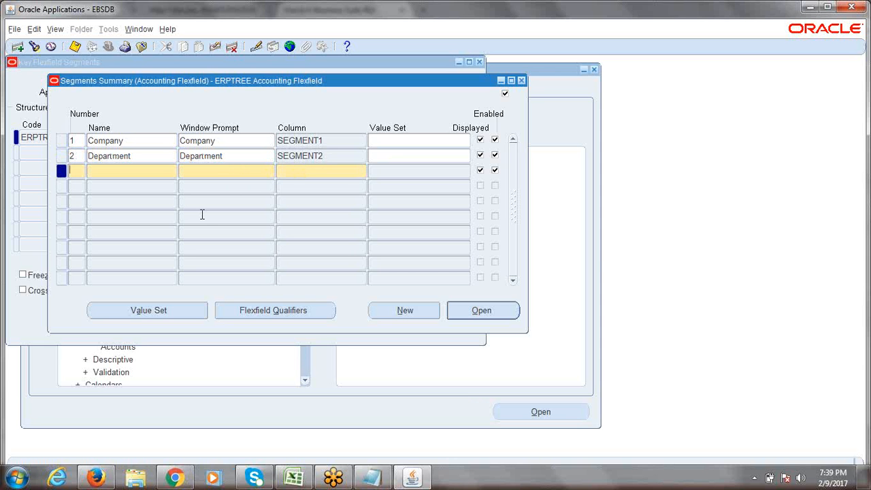
text(3)
key(alt+Tab)
Step: Check that Account is the next segment in the Excel notes, then return to Oracle
click(254, 381)
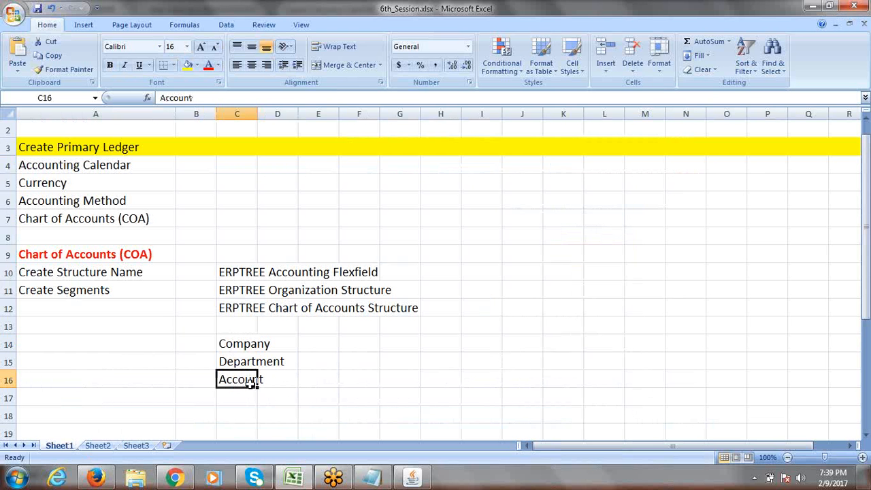
key(alt+Tab)
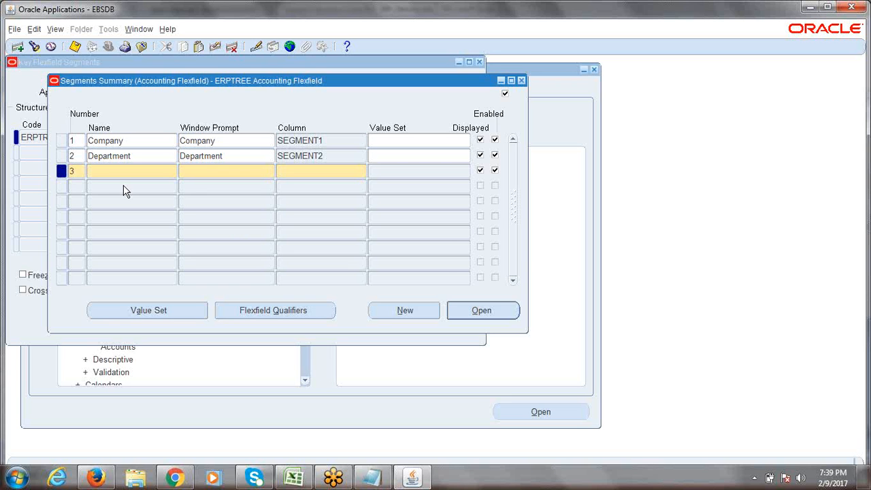
Step: Enter Account as the name of segment 3
text(Account)
key(BackSpace)
key(BackSpace)
key(BackSpace)
key(BackSpace)
key(BackSpace)
key(BackSpace)
key(BackSpace)
text(ACCOUNT)
key(BackSpace)
key(BackSpace)
key(BackSpace)
key(BackSpace)
key(BackSpace)
key(BackSpace)
key(BackSpace)
text(account)
key(BackSpace)
key(BackSpace)
key(BackSpace)
key(BackSpace)
key(BackSpace)
key(BackSpace)
key(BackSpace)
text(Account)
Step: Keep the prompt Account, map the segment to column SEGMENT3, and save
key(Tab)
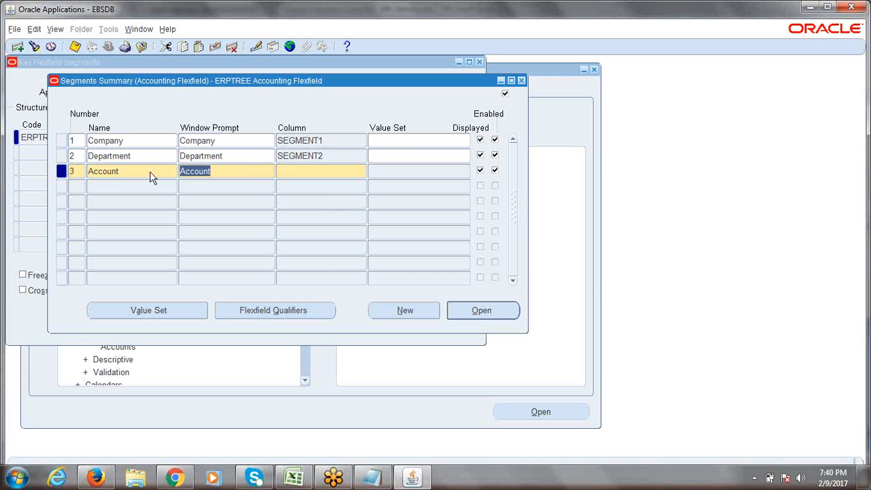
key(Tab)
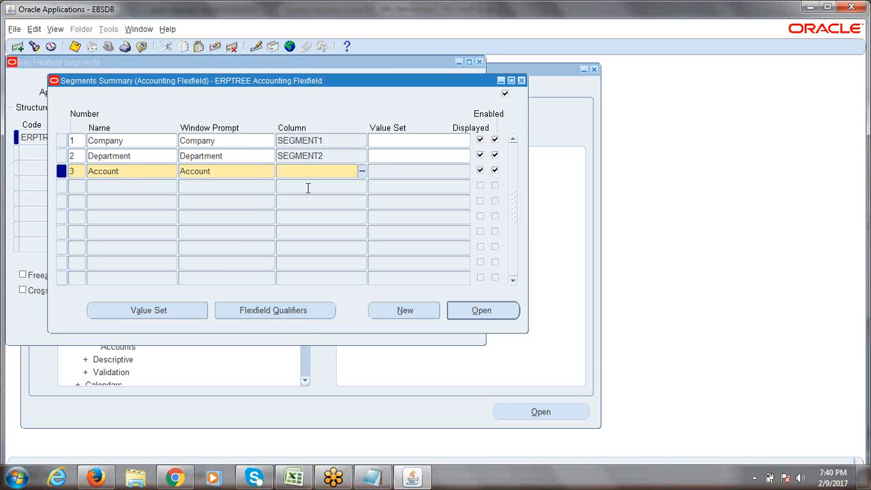
click(361, 173)
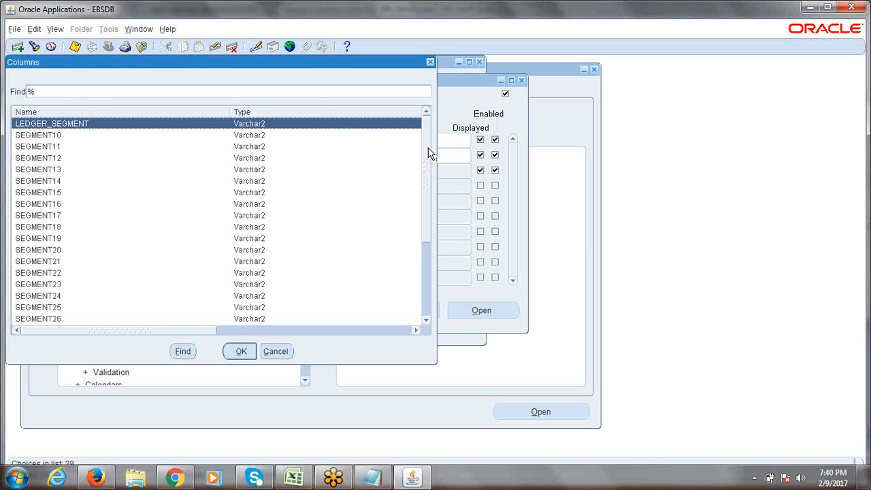
drag(429, 153, 434, 221)
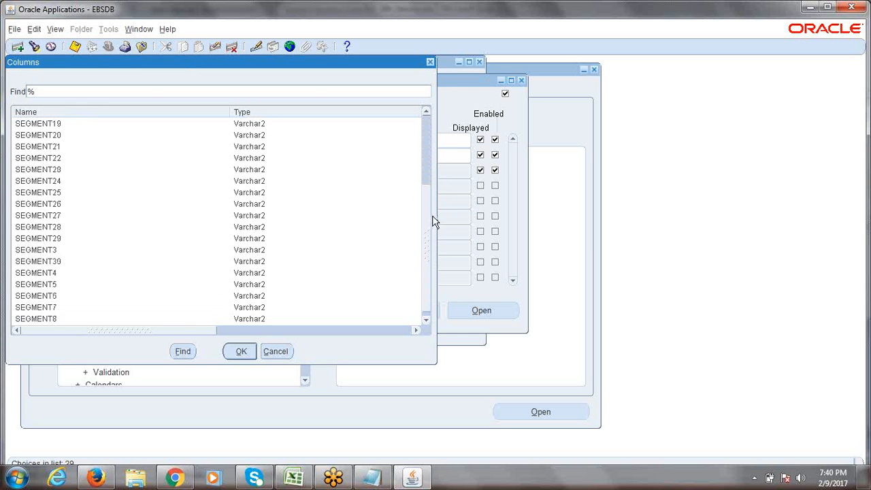
click(47, 251)
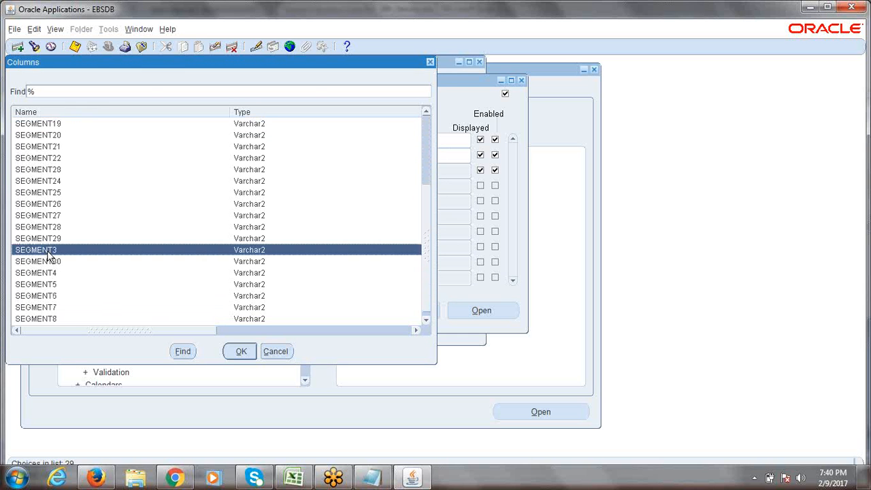
click(241, 352)
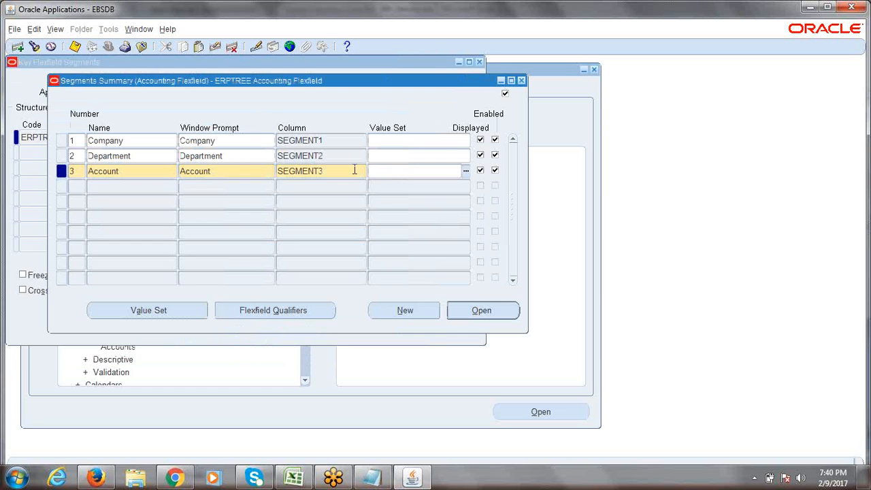
key(ctrl+s)
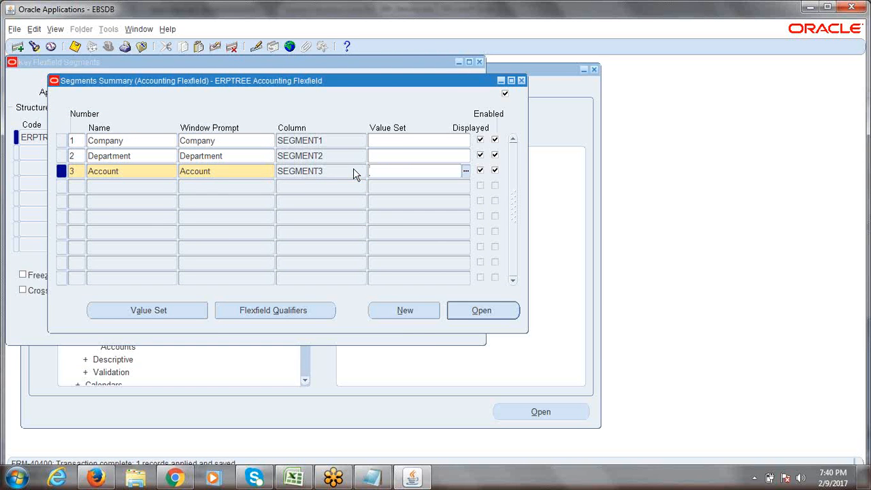
Step: Confirm nothing is left to save, then select cell A12 in the Excel notes
click(148, 142)
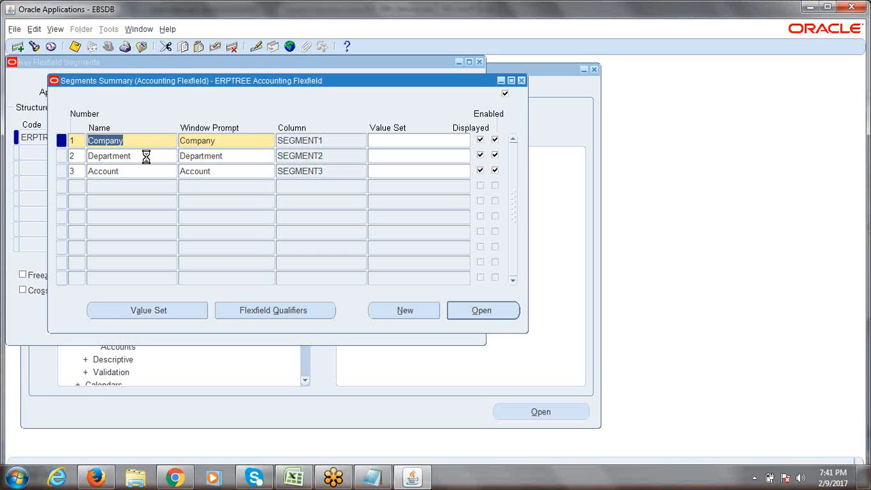
key(ctrl+s)
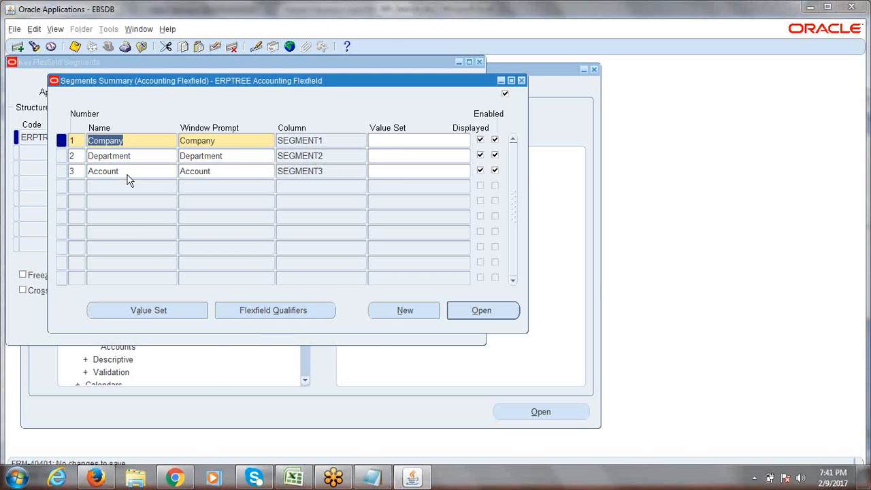
key(alt+Tab)
click(49, 310)
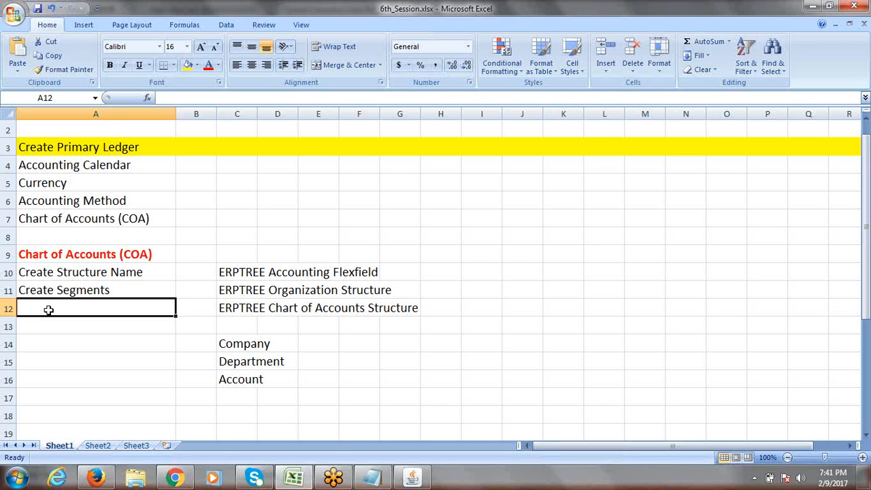
Step: Enter 'Create Value Set' in cell A12, then switch back to Oracle
text(Creat)
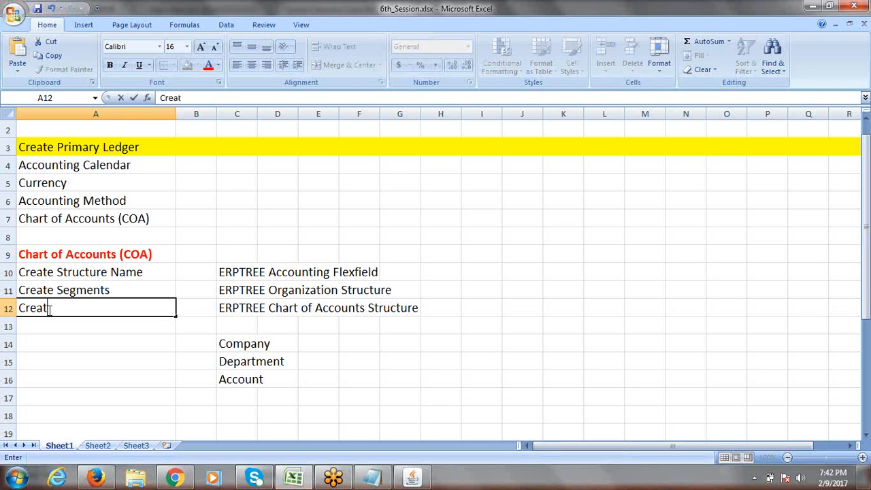
text(e Value Set)
key(ctrl+Return)
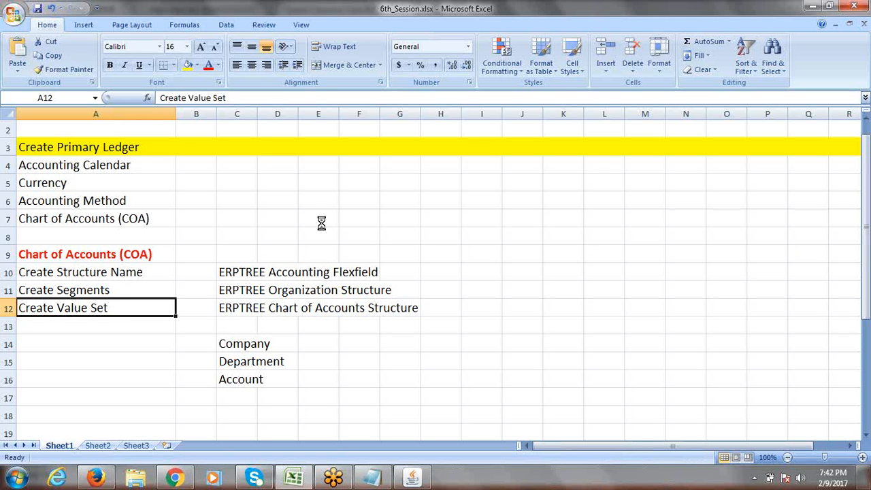
key(alt+Tab)
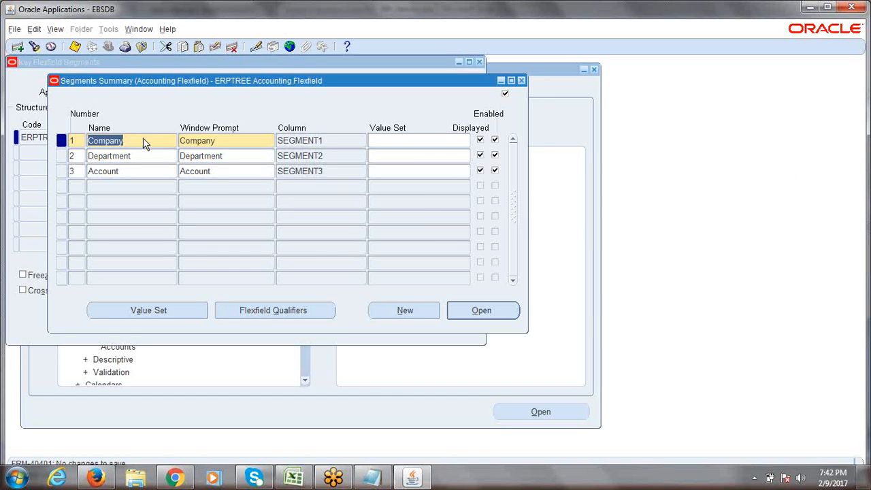
Step: Review the Company, Department and Account rows in the Segments Summary
drag(139, 91, 155, 100)
click(153, 155)
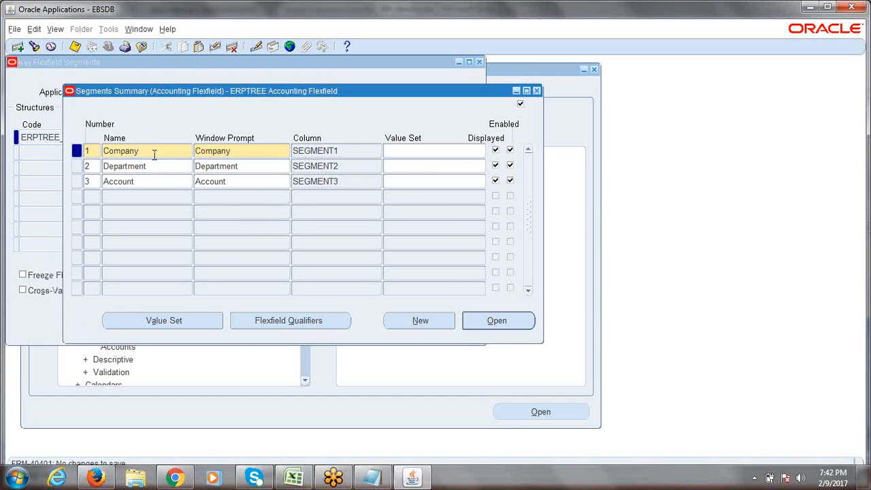
drag(154, 155, 101, 153)
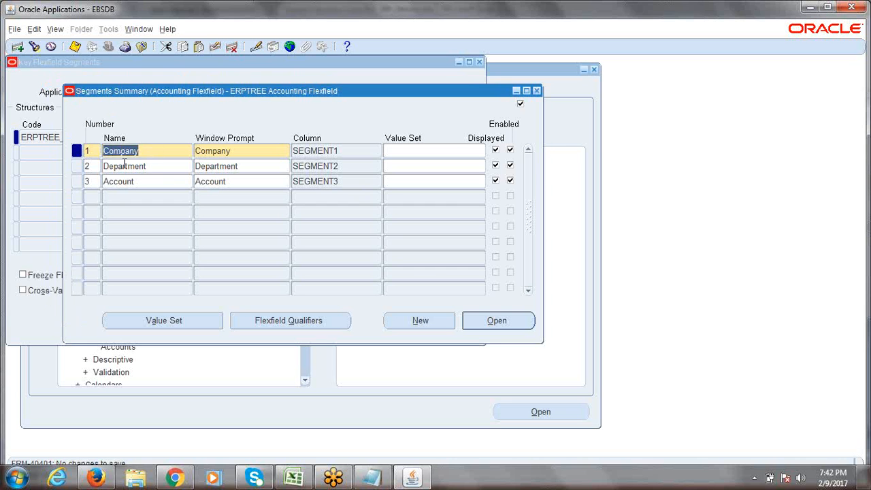
click(153, 168)
click(143, 181)
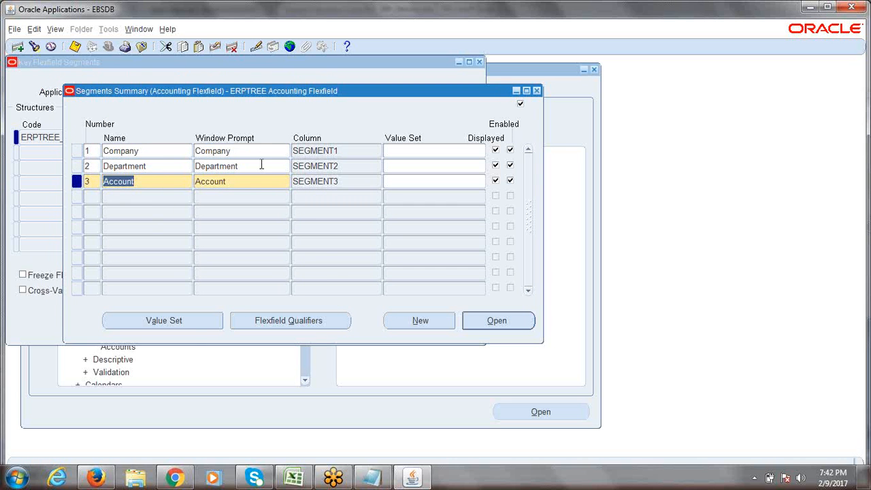
Step: Open a blank Value Sets form and move it to the right
click(157, 322)
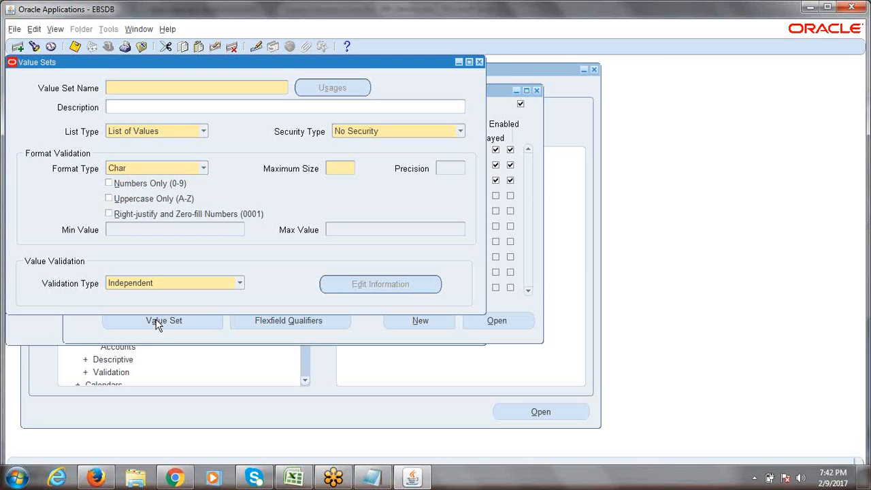
drag(143, 58, 271, 75)
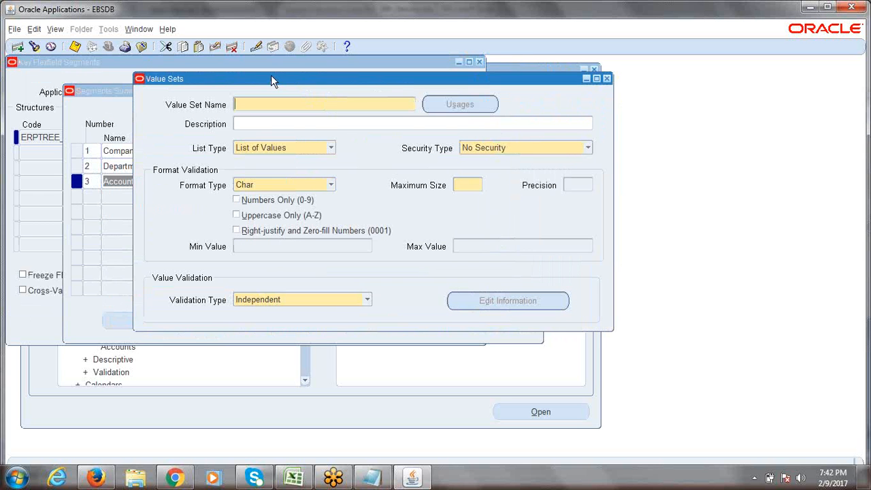
drag(174, 78, 228, 86)
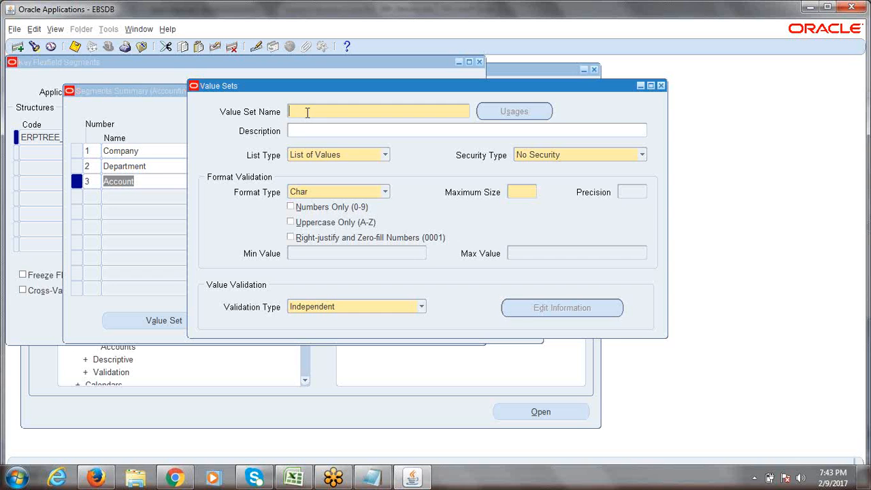
Step: Enter 'ERPTREE Company' as the new value set's name
text(ERPTREE Company)
key(Left)
key(Left)
key(Left)
key(Left)
key(Left)
key(Left)
key(Left)
key(Left)
click(318, 129)
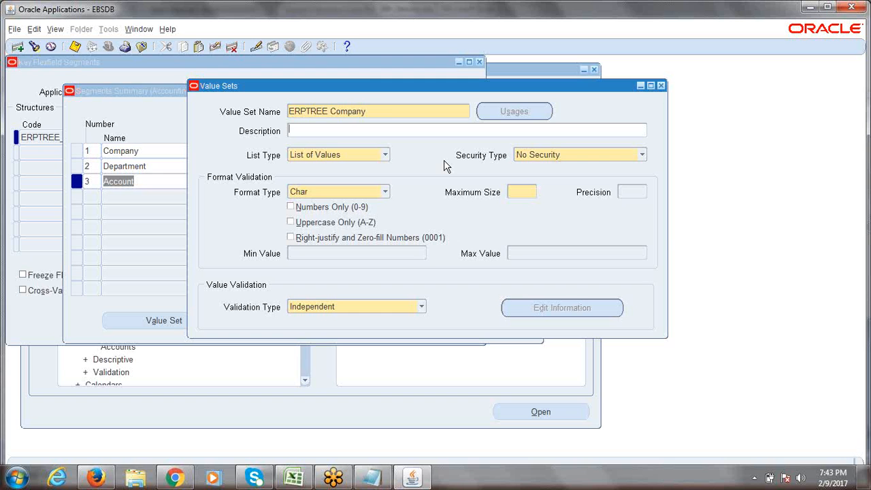
click(386, 116)
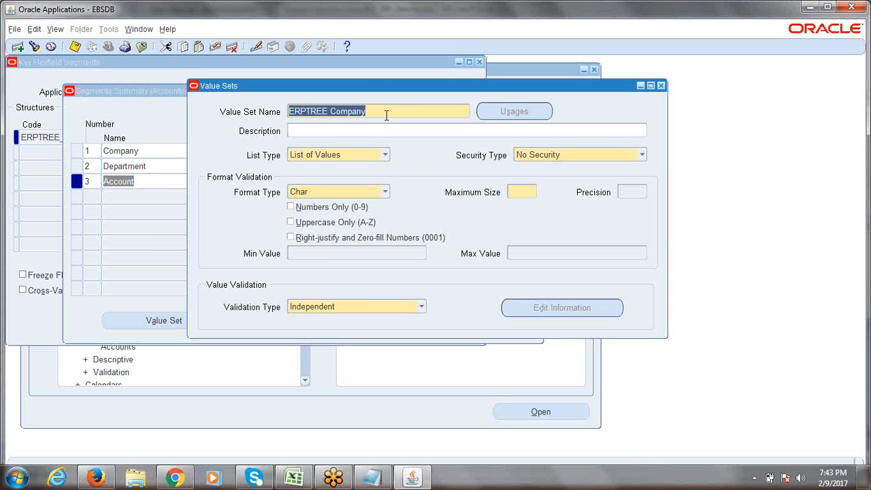
click(386, 115)
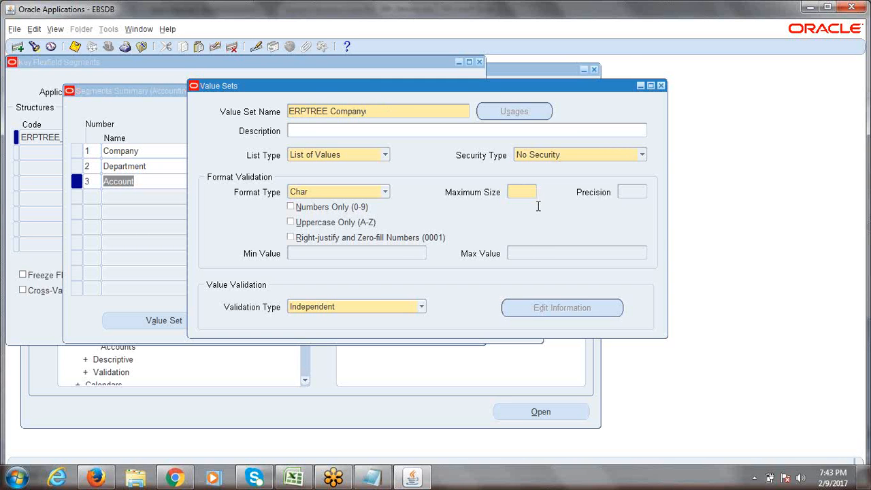
click(522, 192)
Step: Set the value set's Maximum Size to 4 after trying 1, 2 and 3
text(1)
click(374, 112)
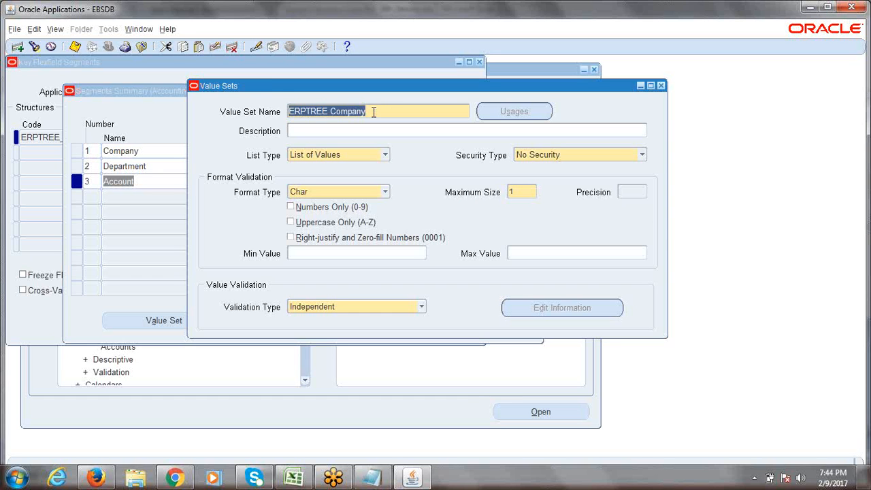
click(522, 193)
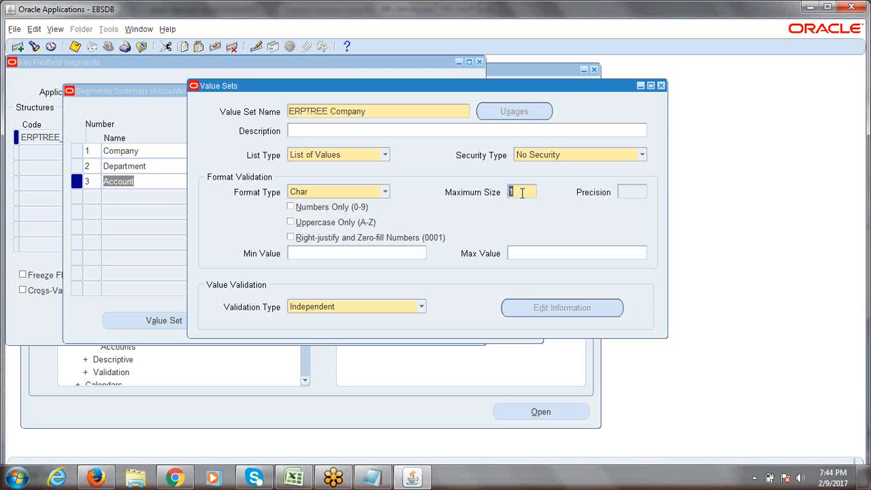
text(2)
key(BackSpace)
text(3)
key(BackSpace)
text(4)
drag(522, 193, 505, 196)
click(19, 480)
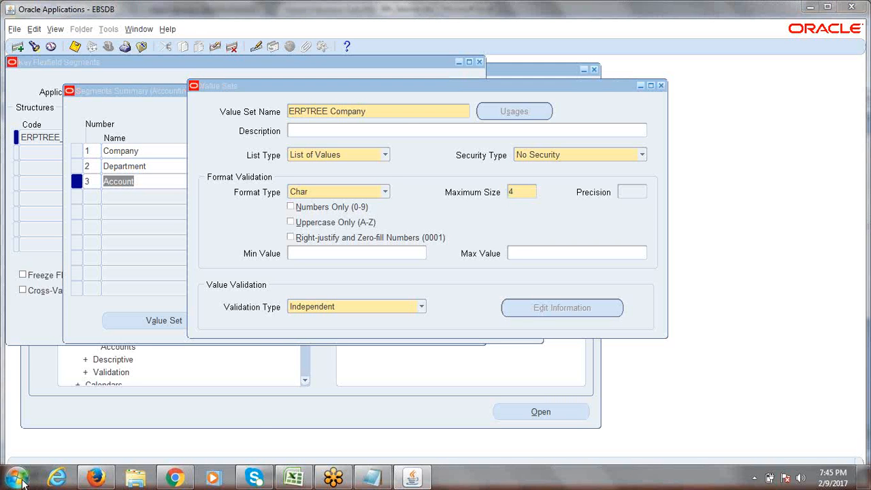
Step: In a new Notepad note, list sample codes 0001, 2000, 150 and 10 on separate lines
click(51, 202)
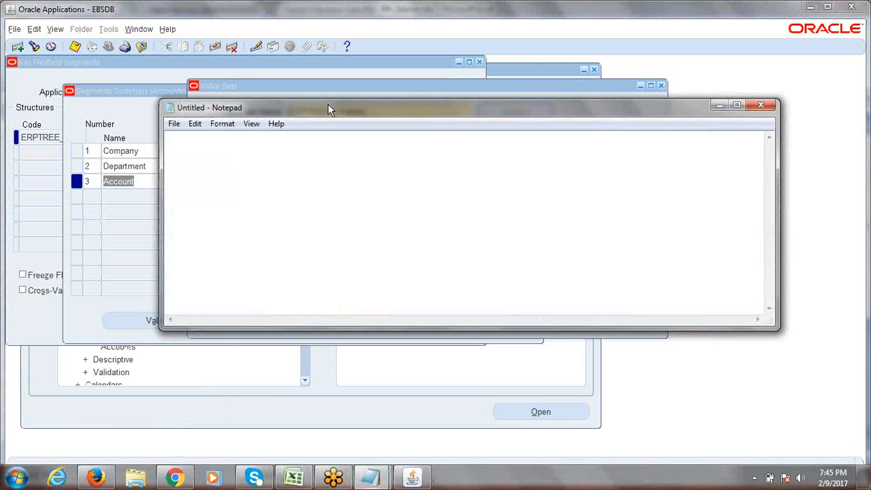
drag(325, 106, 332, 229)
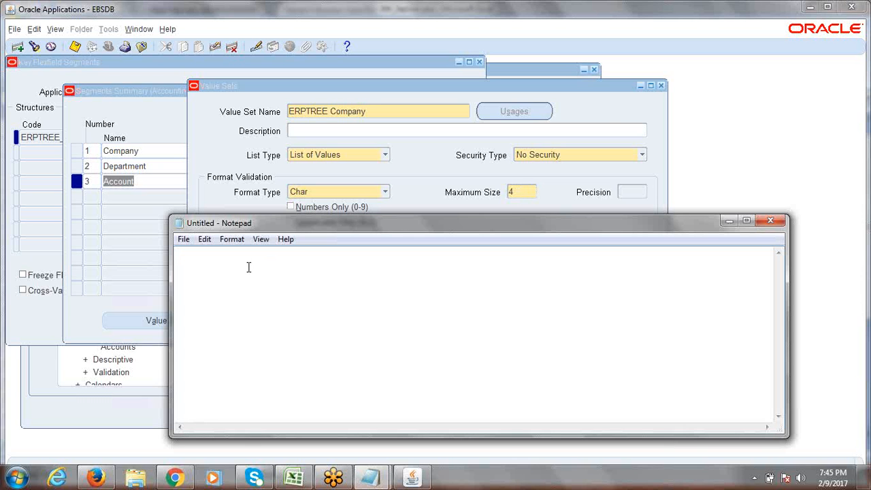
text(1)
key(Return)
text(2000)
key(Return)
text(150)
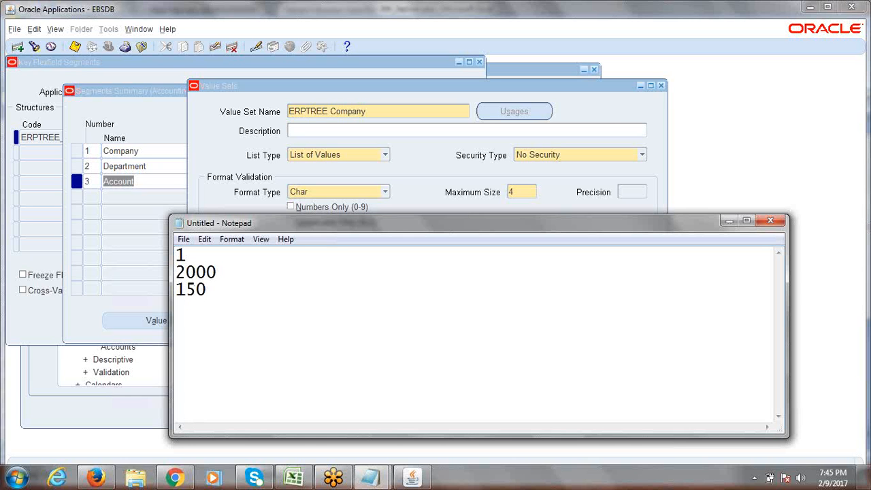
key(Return)
text(10)
click(179, 257)
text(000)
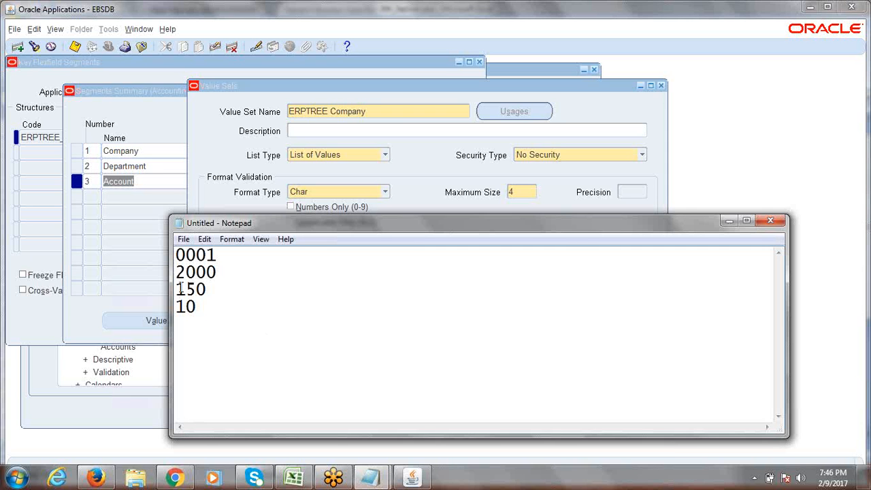
Step: Pad 150 and 10 to 0150 and 0010, then return to the Value Sets form
drag(176, 271, 178, 293)
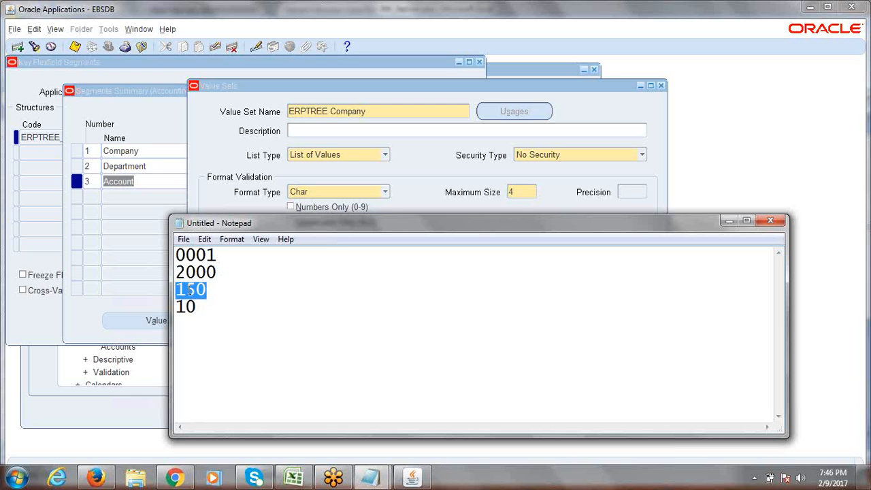
click(183, 290)
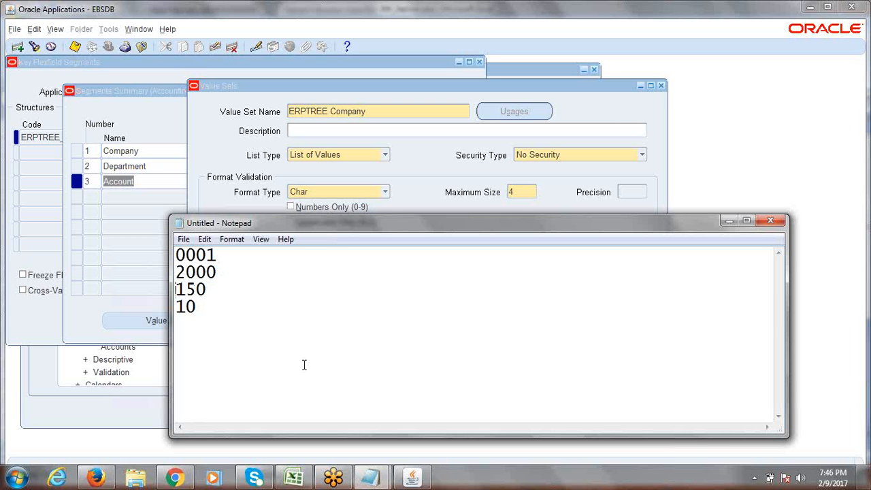
text(0)
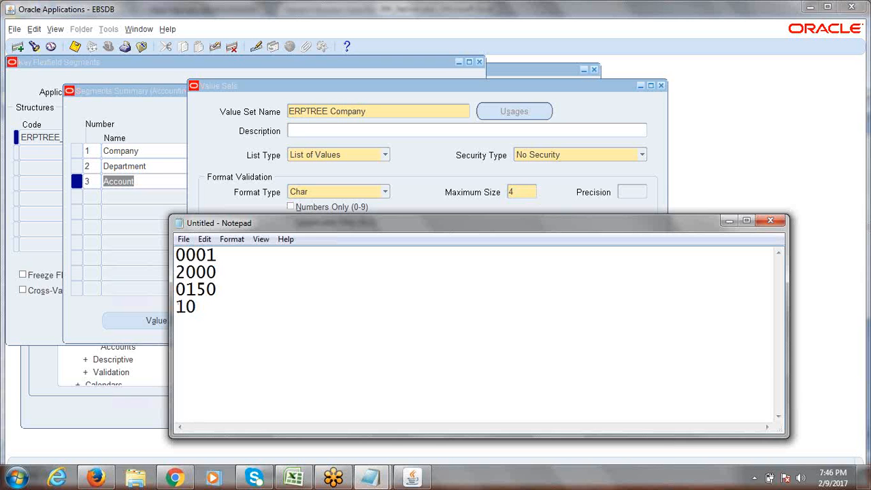
text(00)
drag(218, 309, 177, 256)
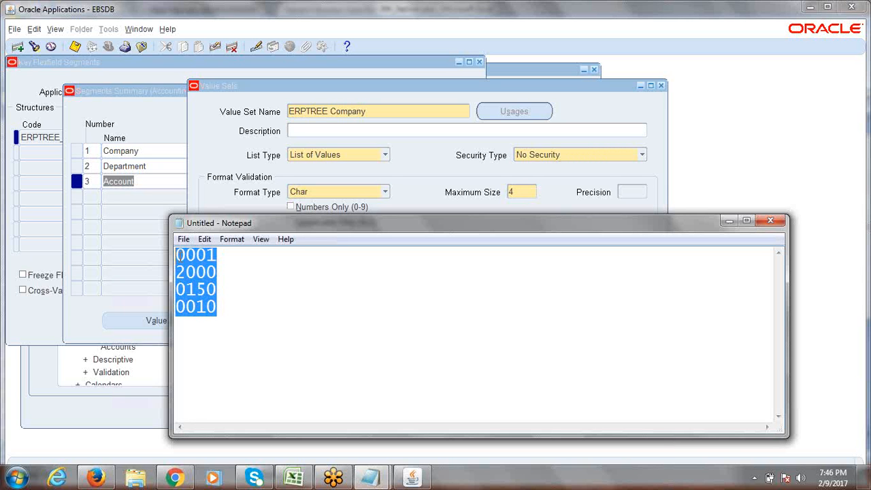
click(222, 258)
drag(206, 256, 171, 256)
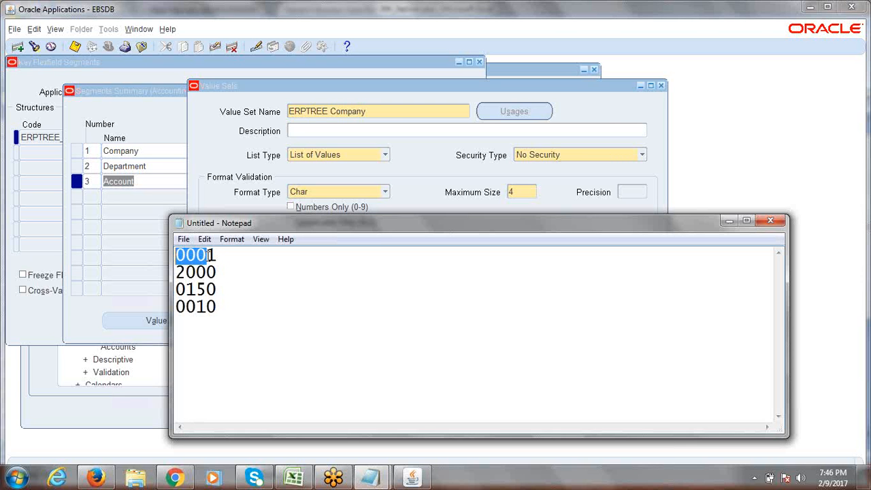
click(207, 306)
drag(207, 306, 173, 307)
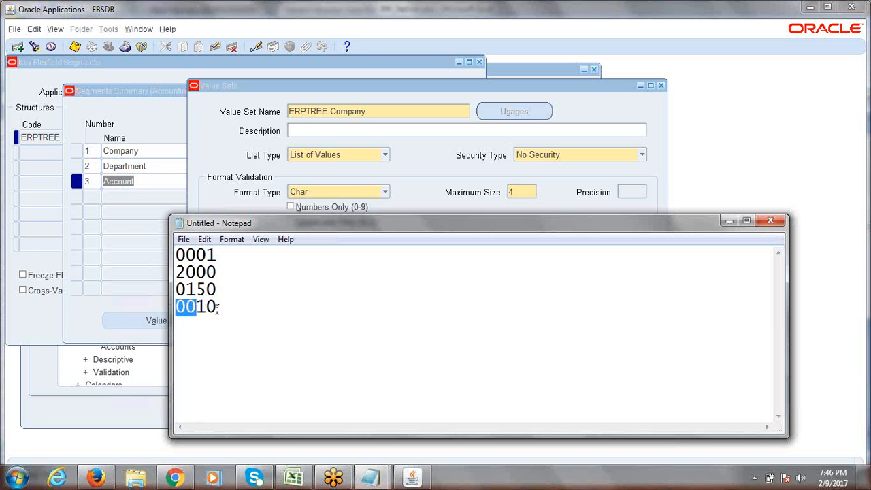
click(433, 180)
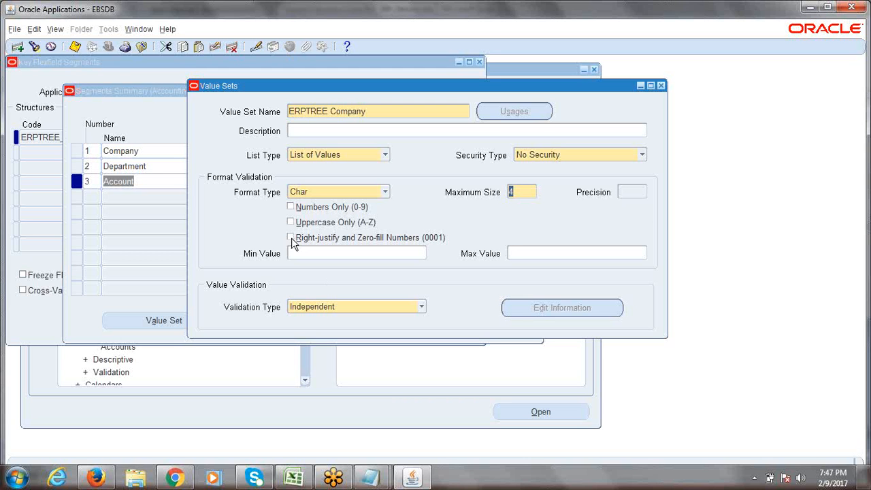
Step: Switch on Right-justify and Zero-fill Numbers (0001) for the ERPTREE Company value set
click(292, 238)
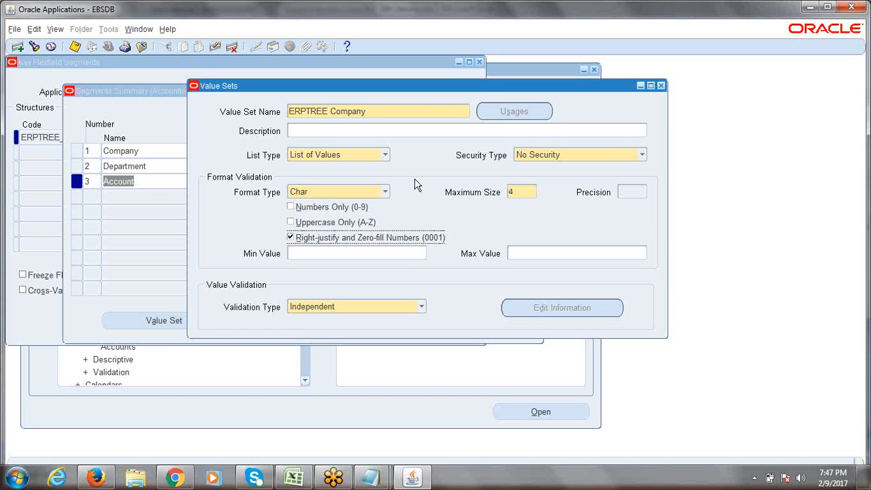
key(alt+Tab)
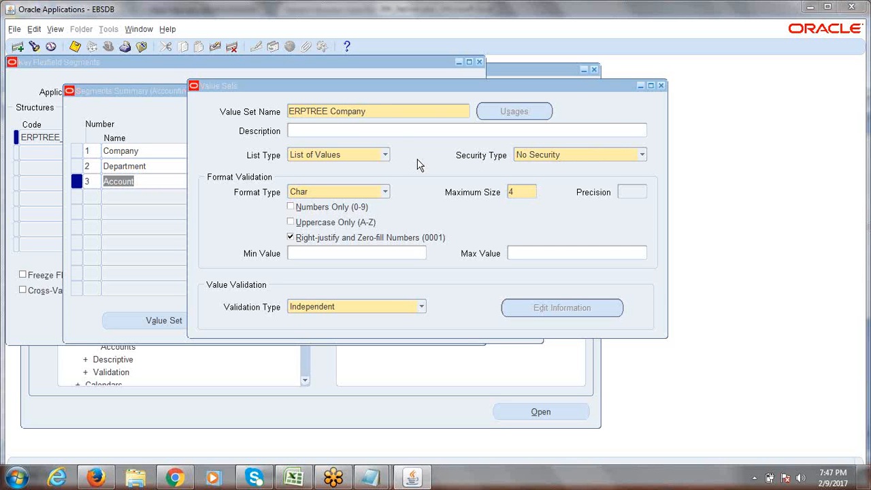
click(381, 108)
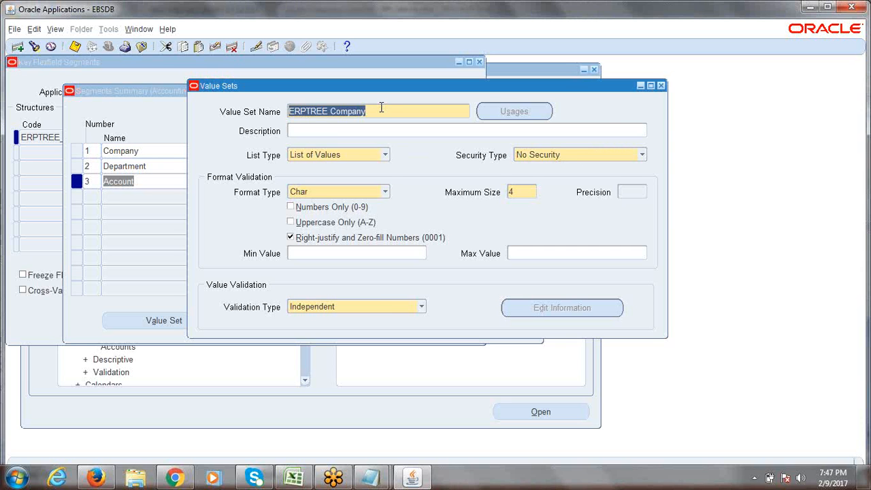
click(381, 109)
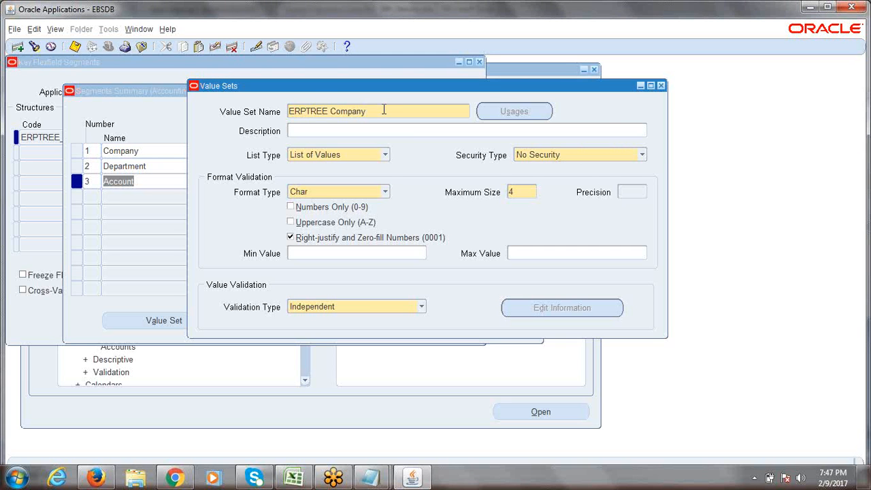
drag(381, 108, 288, 113)
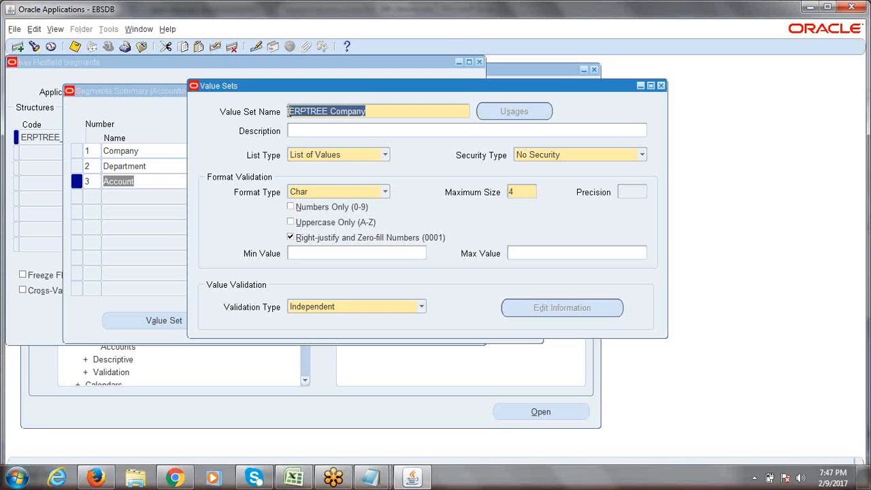
click(522, 197)
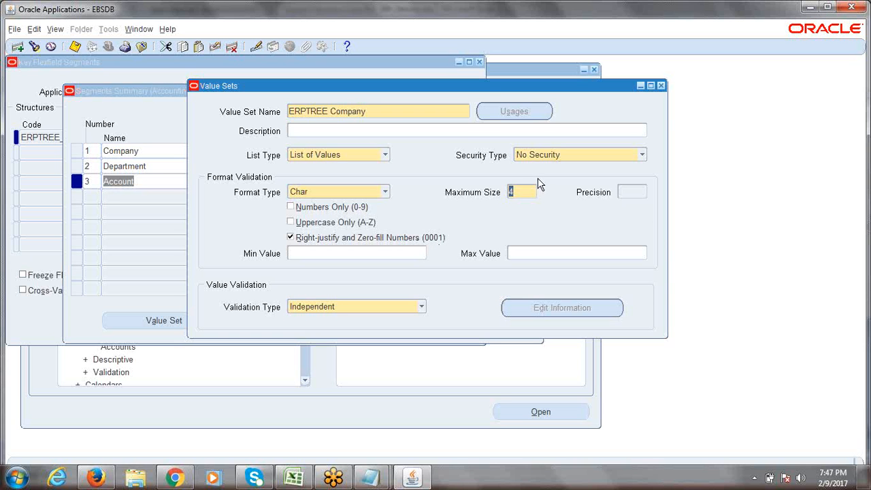
click(521, 191)
Step: Set the ERPTREE Company value set's Maximum Size to 4 and shift the window left
drag(523, 191, 507, 195)
text(6)
key(BackSpace)
text(4)
click(373, 120)
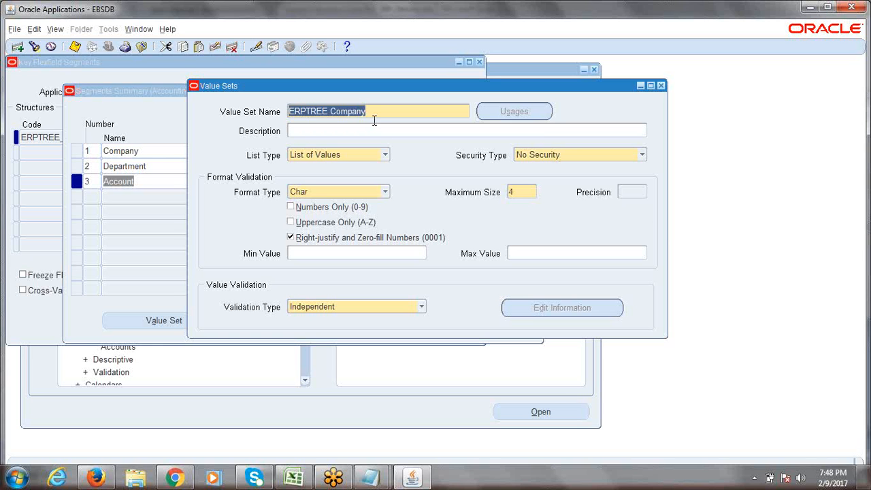
click(524, 194)
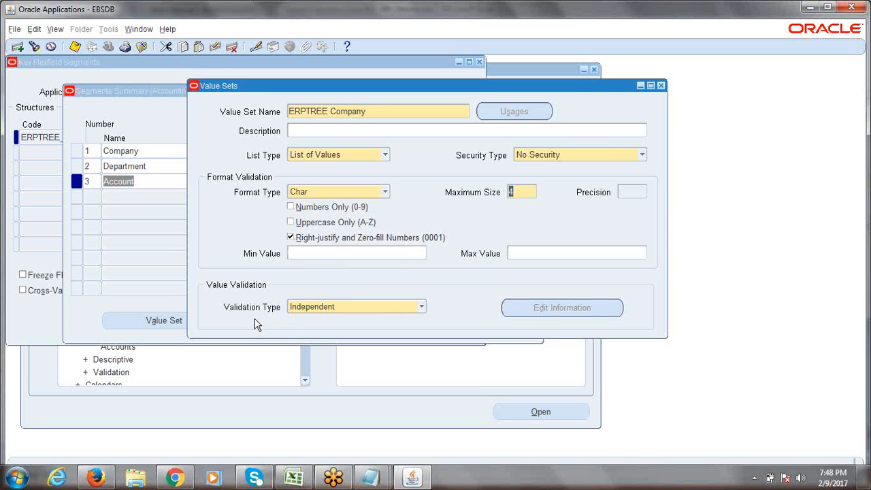
triple_click(370, 113)
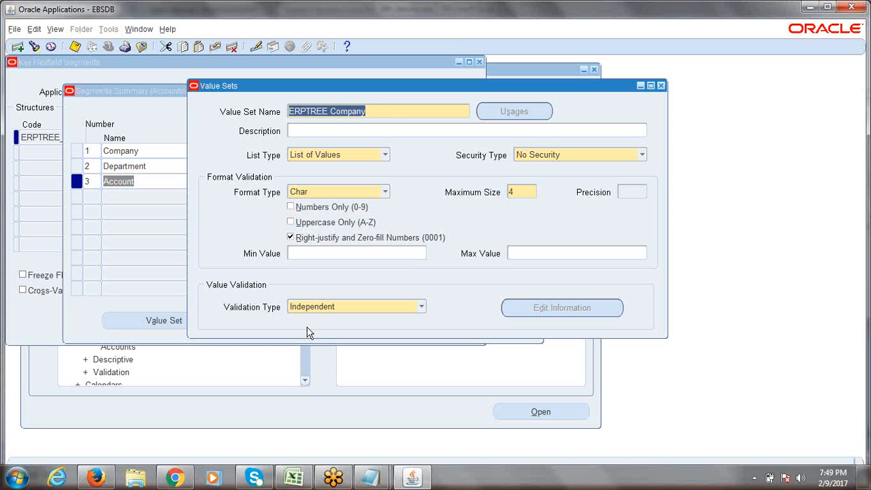
click(377, 113)
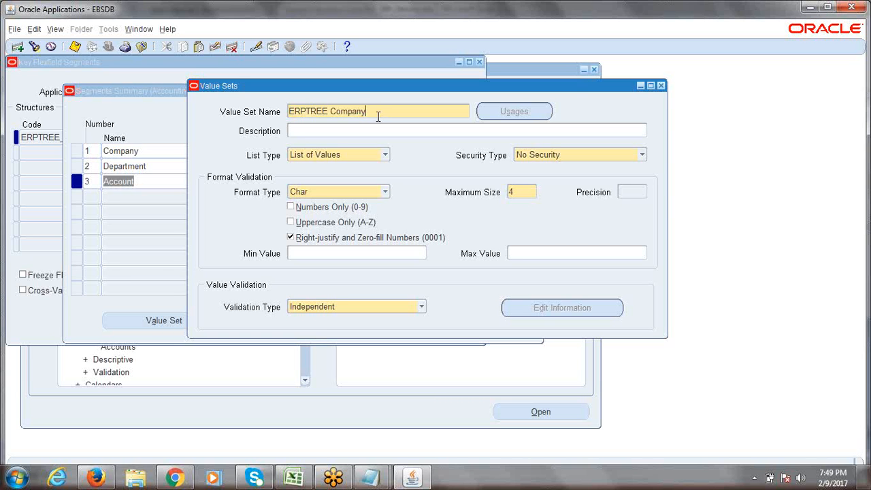
drag(344, 86, 303, 94)
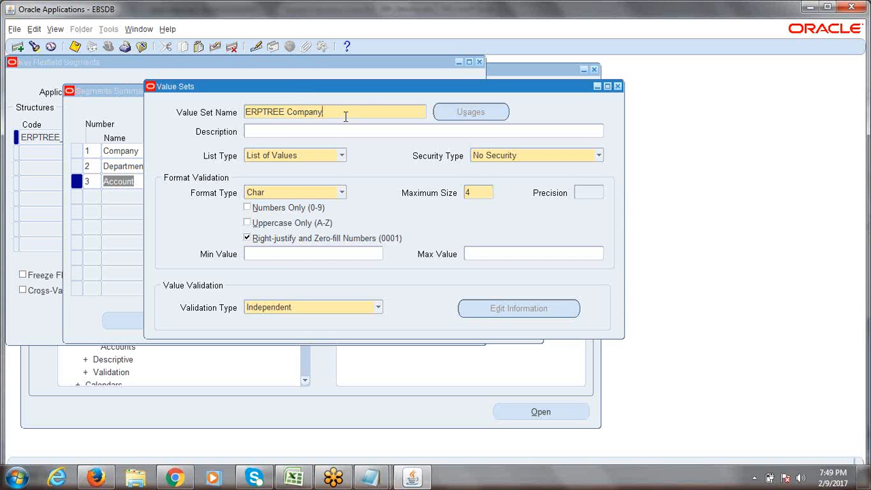
key(ctrl+s)
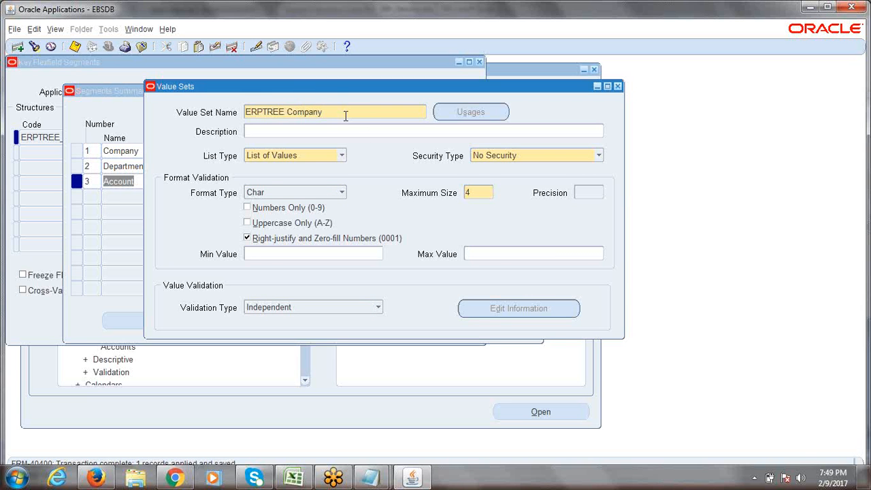
key(ctrl+s)
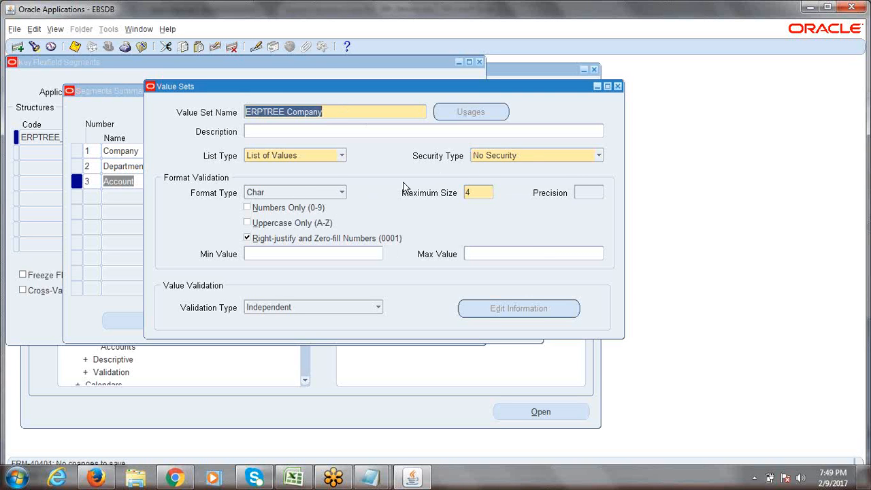
click(366, 114)
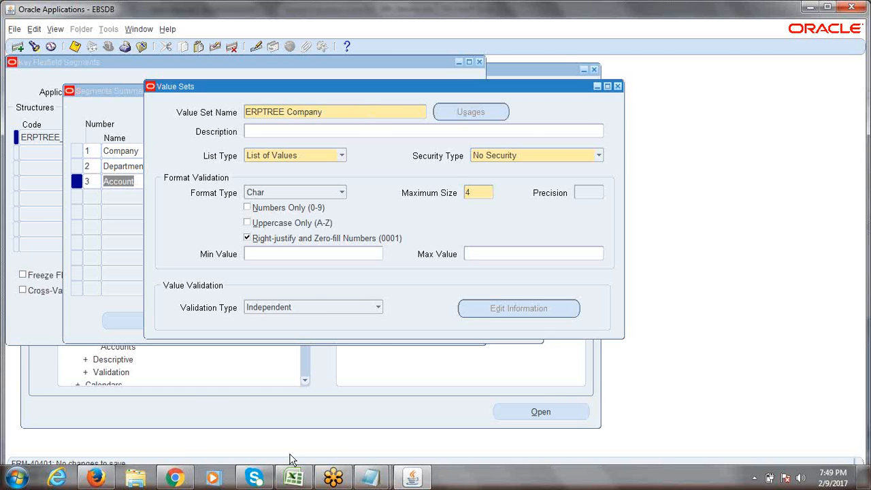
click(293, 478)
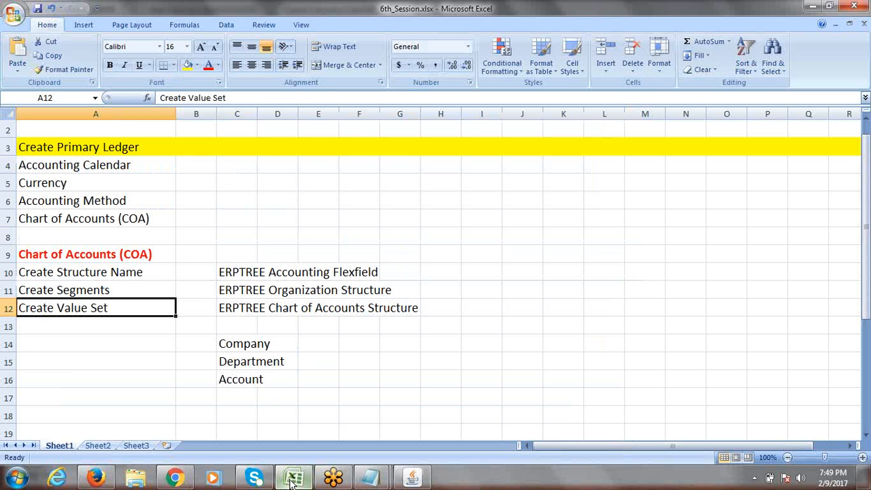
click(242, 366)
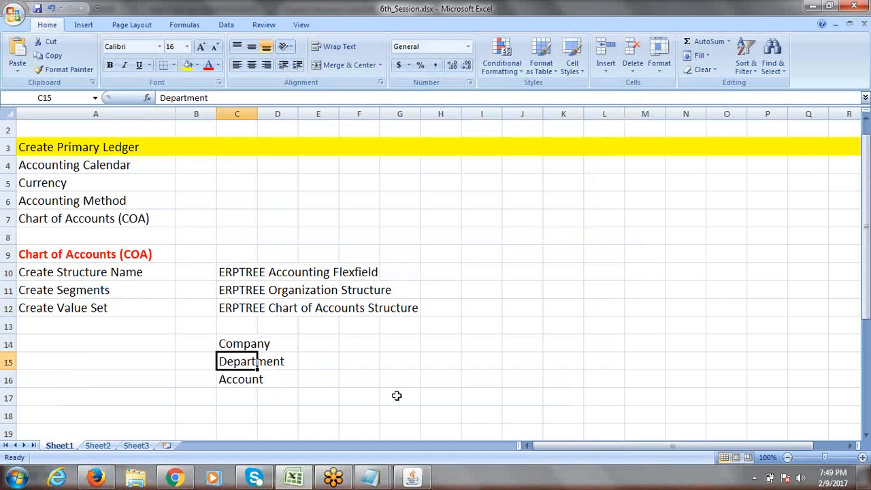
key(alt+Tab)
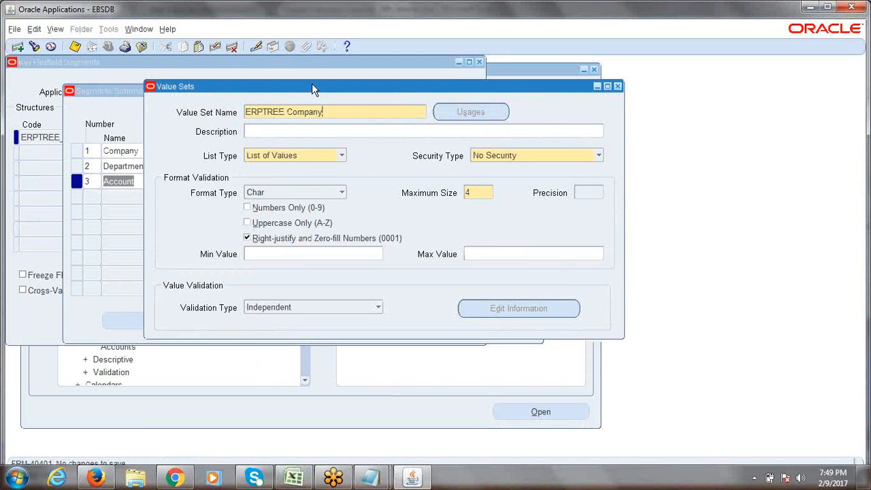
drag(312, 89, 245, 91)
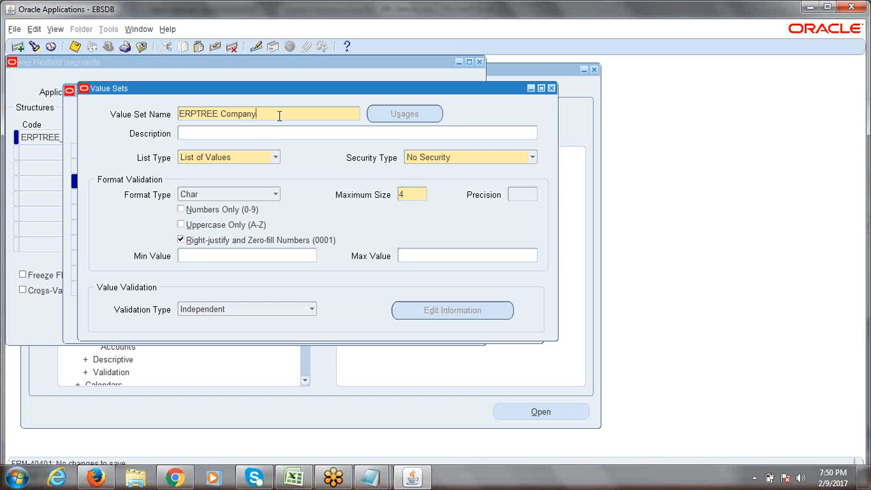
Step: Start a new value set record named ERPTREE Department
click(19, 49)
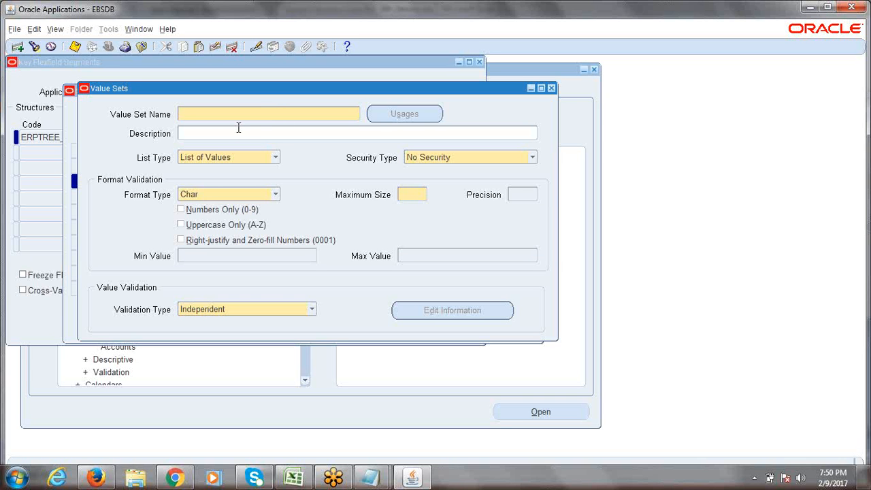
text(ERPTREE Department)
click(238, 132)
click(273, 115)
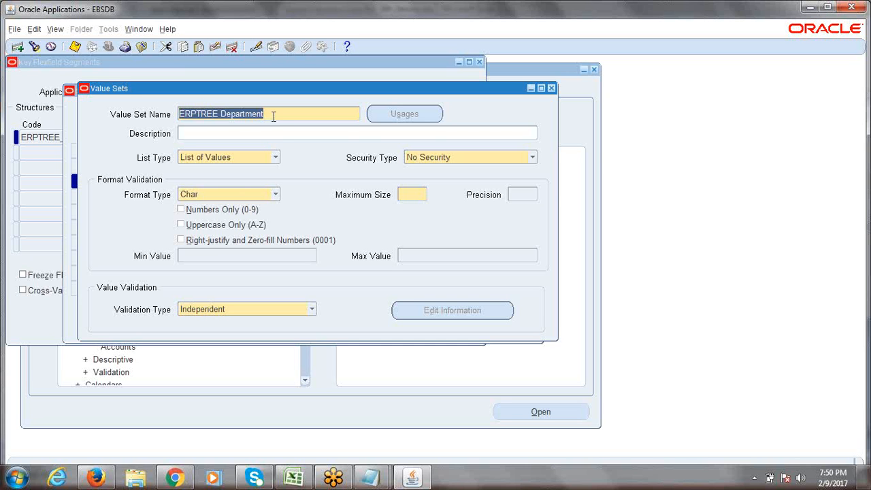
Step: Give ERPTREE Department Maximum Size 4, zero-fill and Independent validation, then save it
click(418, 195)
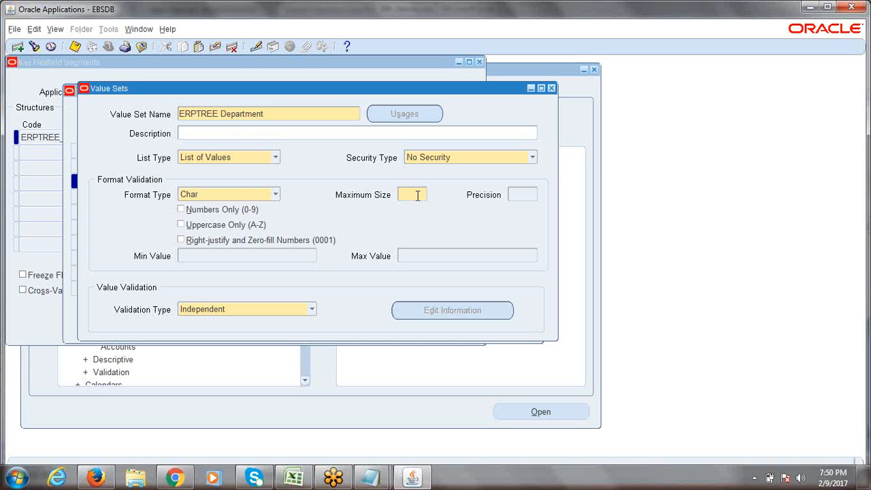
text(2)
key(BackSpace)
text(4)
click(181, 241)
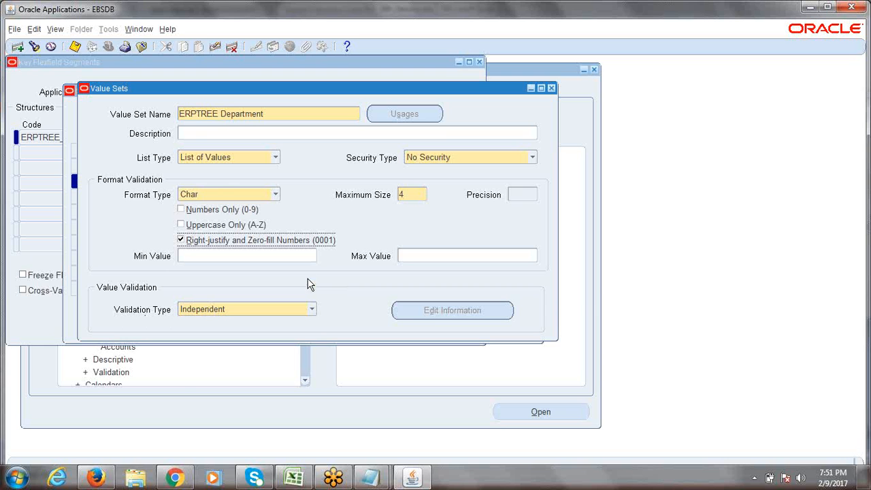
click(311, 310)
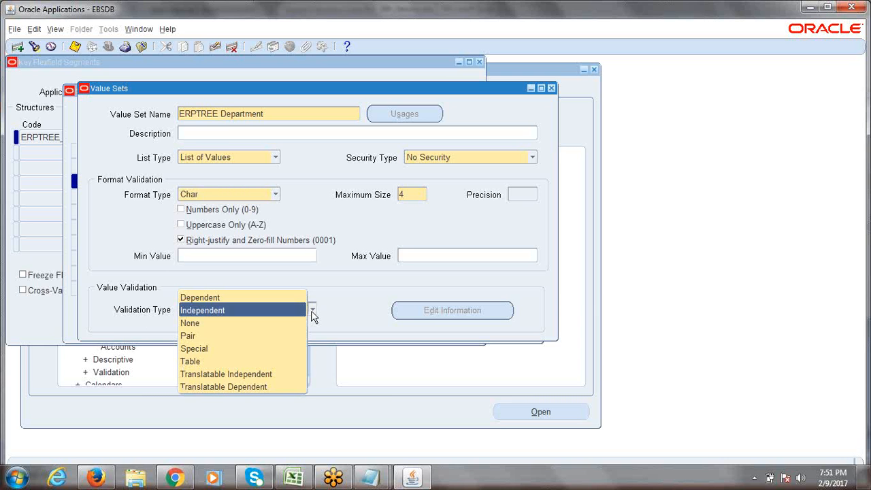
click(334, 302)
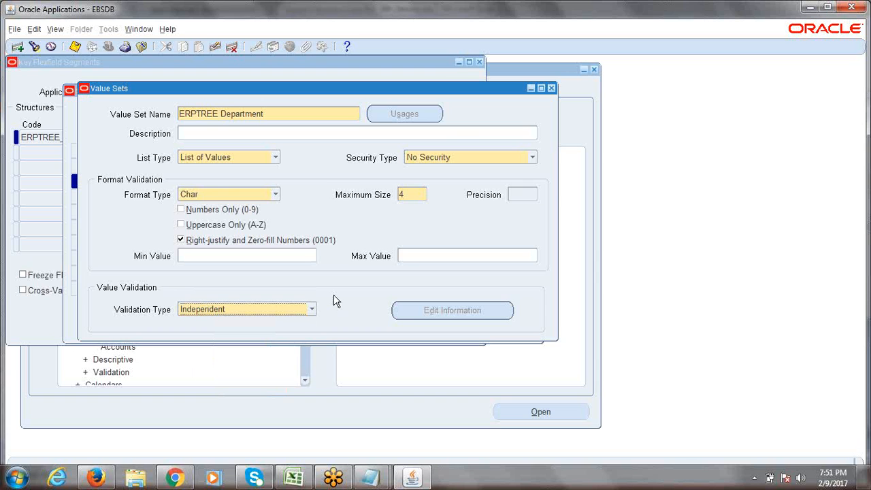
key(ctrl+s)
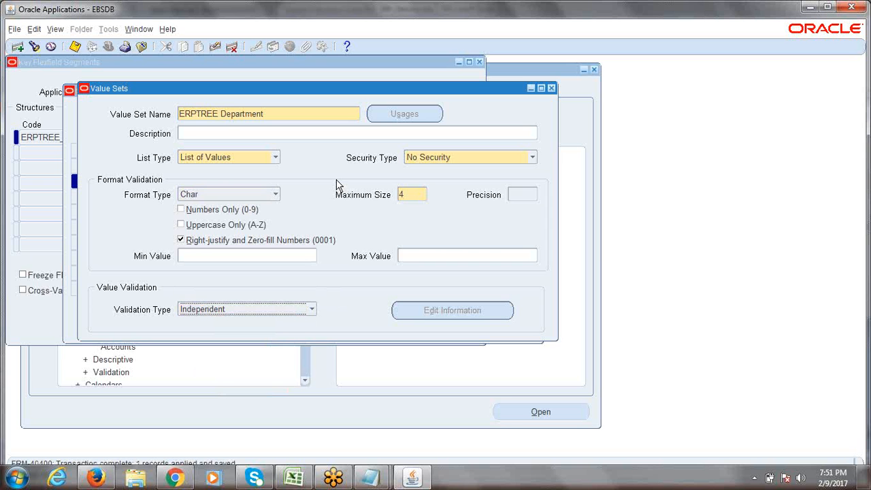
double_click(288, 112)
click(300, 481)
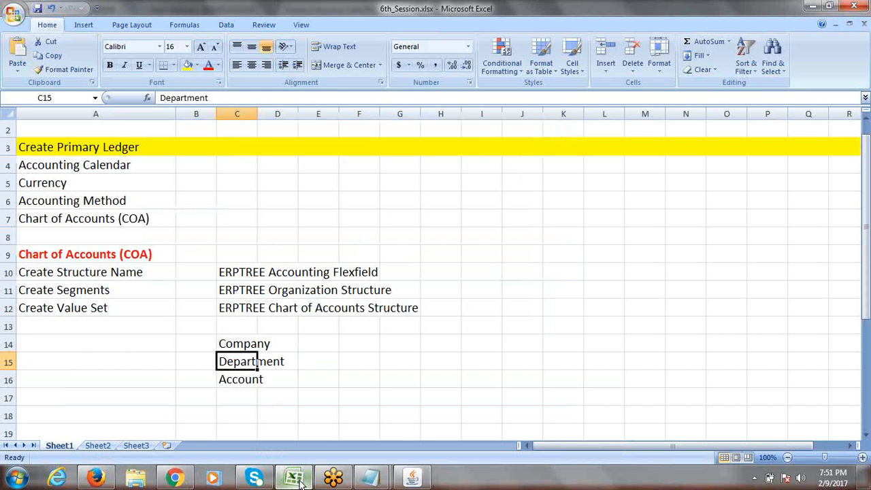
Step: Create and save ERPTREE Account with Maximum Size 4, right-justified and zero-filled
click(242, 385)
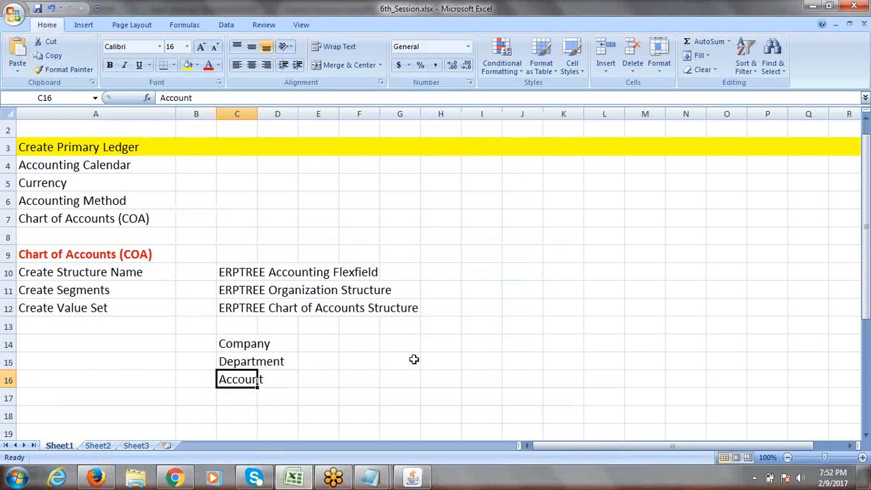
key(alt+Tab)
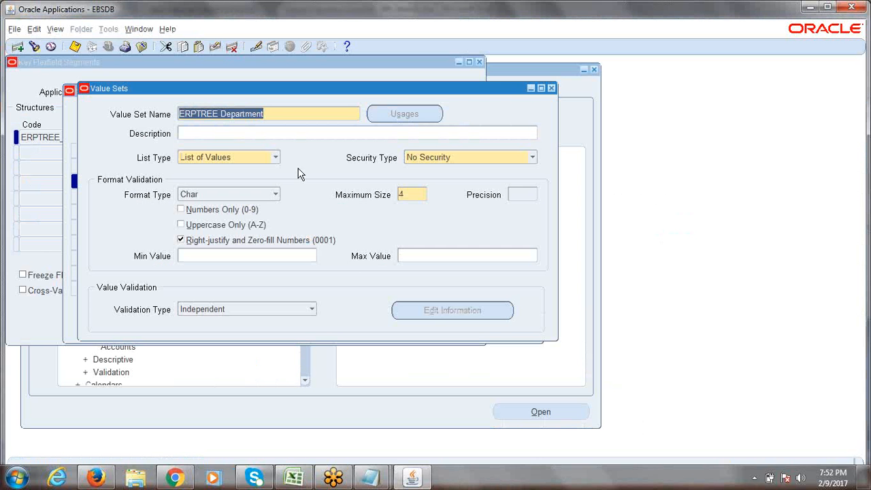
click(277, 115)
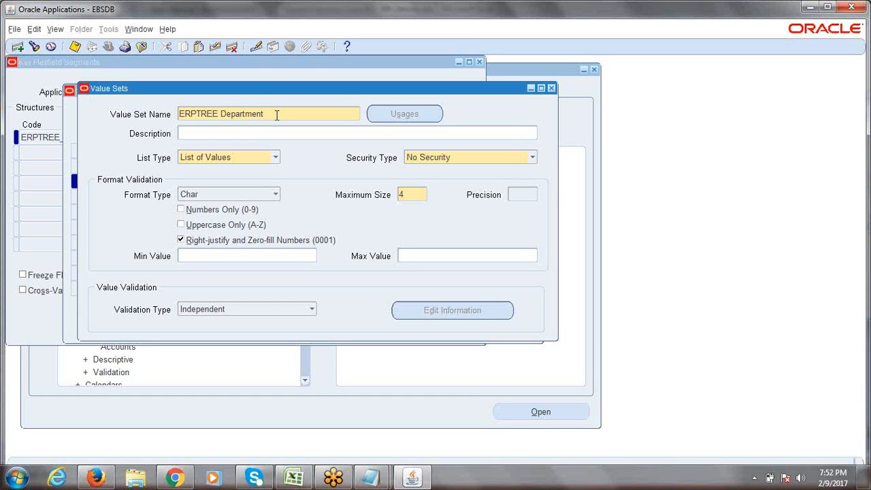
click(18, 47)
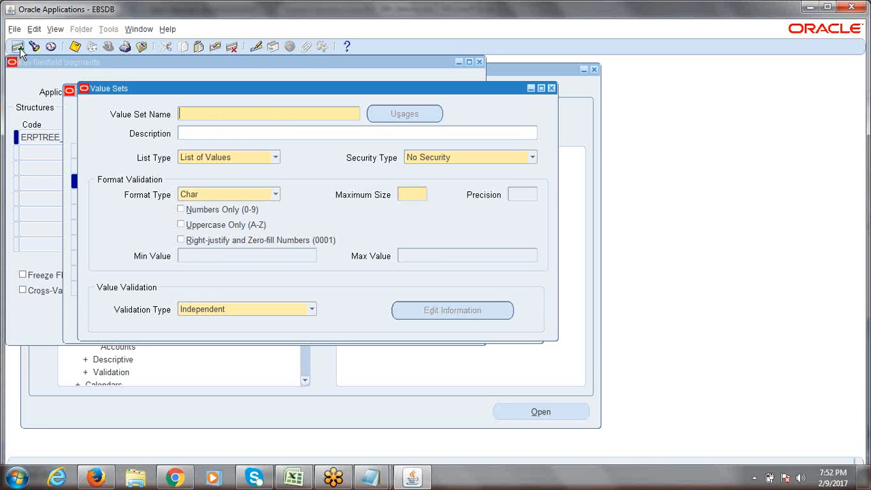
click(203, 119)
text(ERPTREE Account)
click(416, 195)
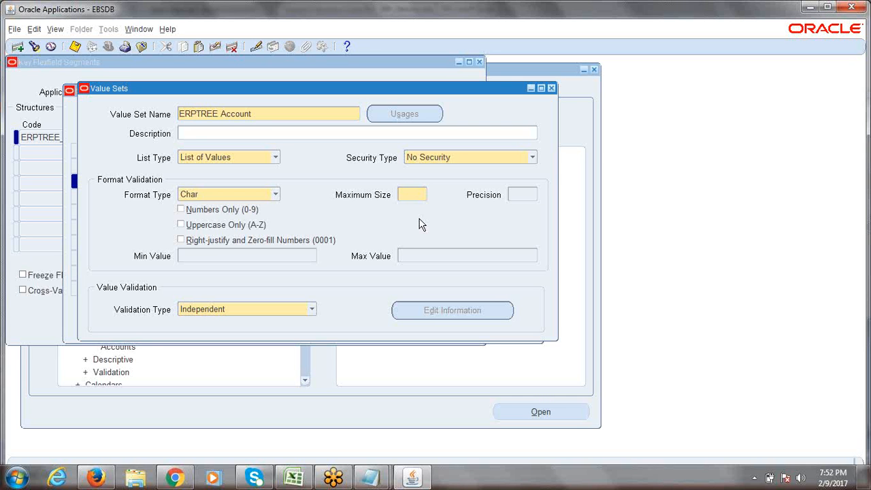
text(4)
click(181, 241)
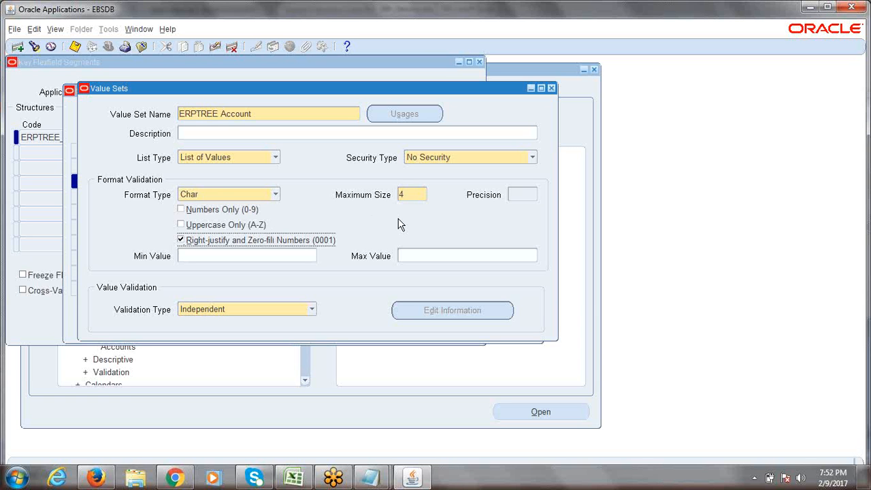
key(ctrl+s)
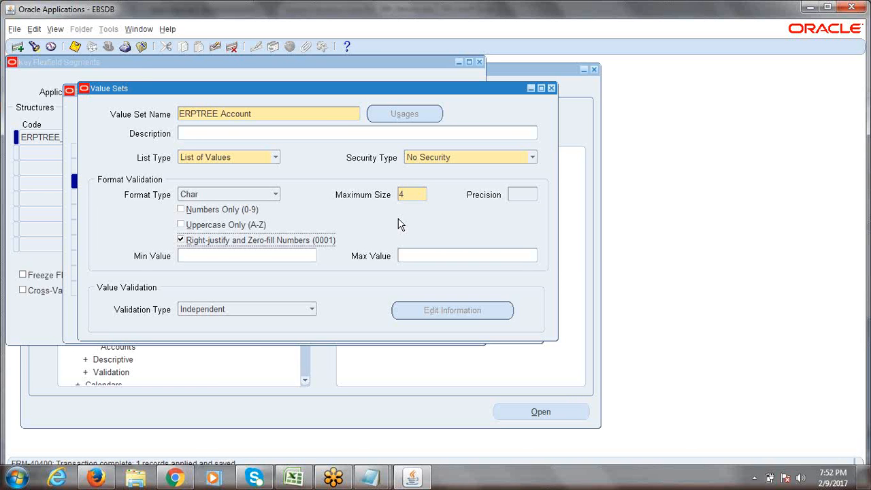
click(305, 476)
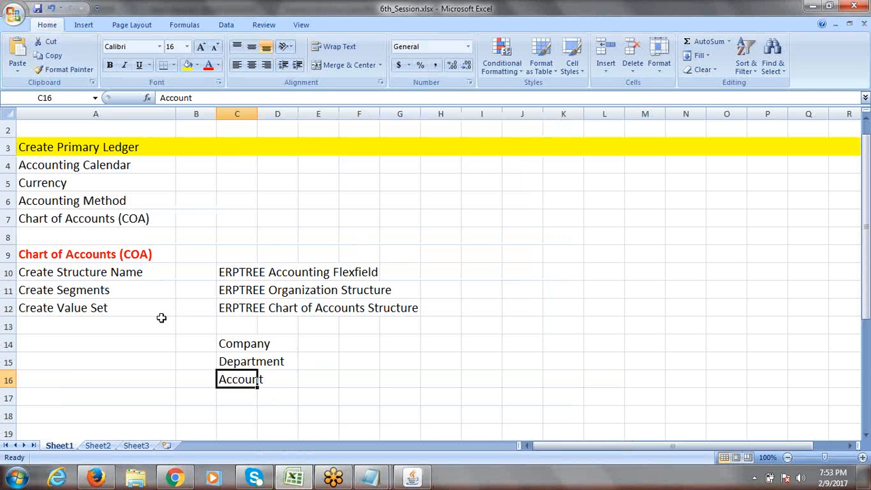
Step: Enter 'Assign Value Sets to Segments' in cell A13 below Create Value Set
click(81, 308)
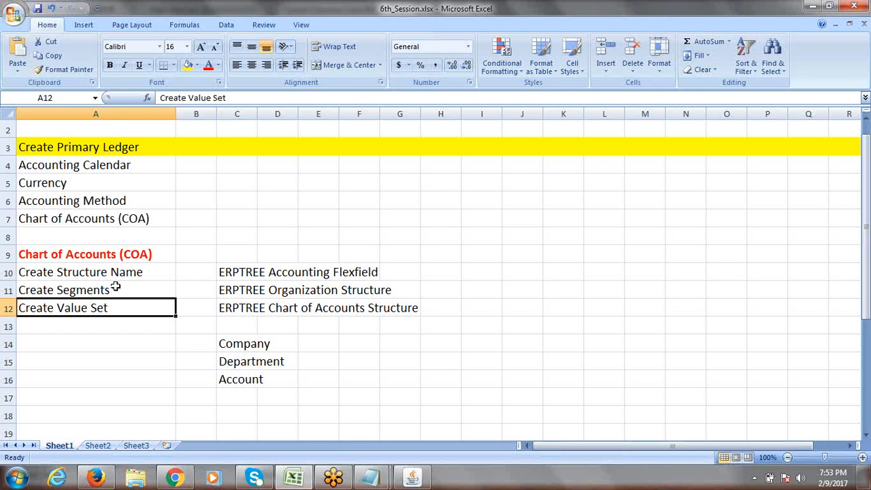
click(75, 318)
text(Assign )
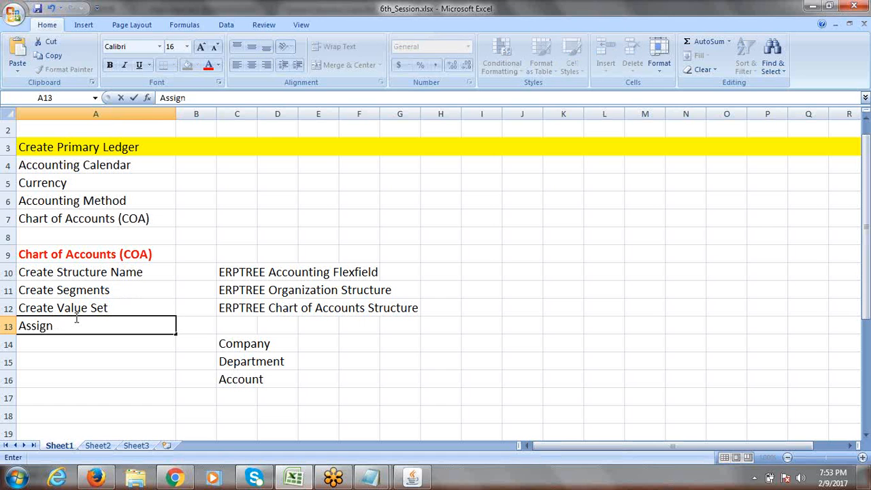
text(Value Sets to S)
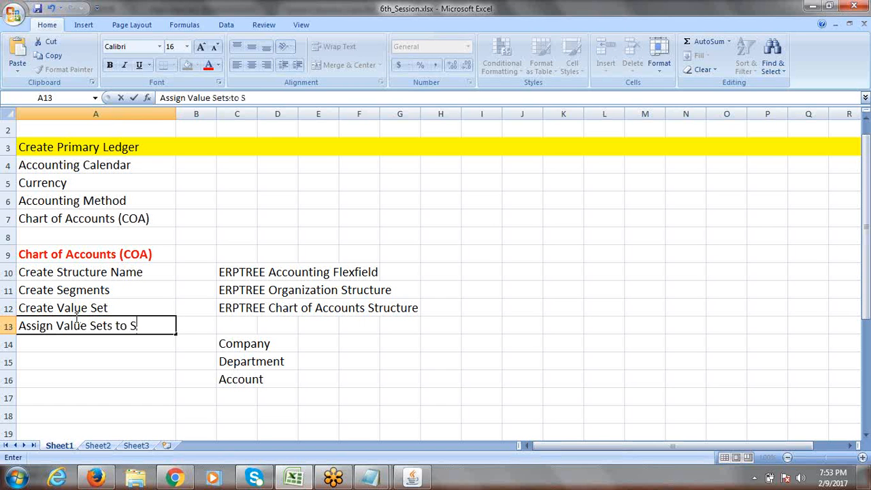
text(egments)
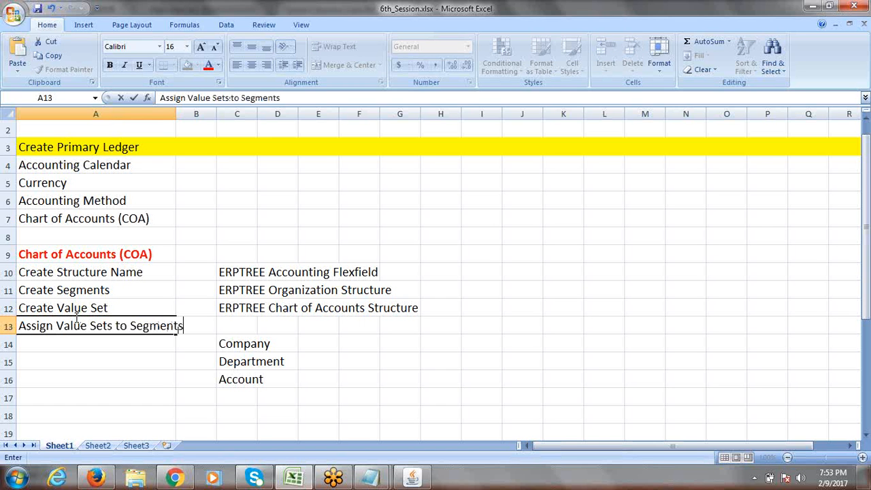
click(241, 332)
click(296, 327)
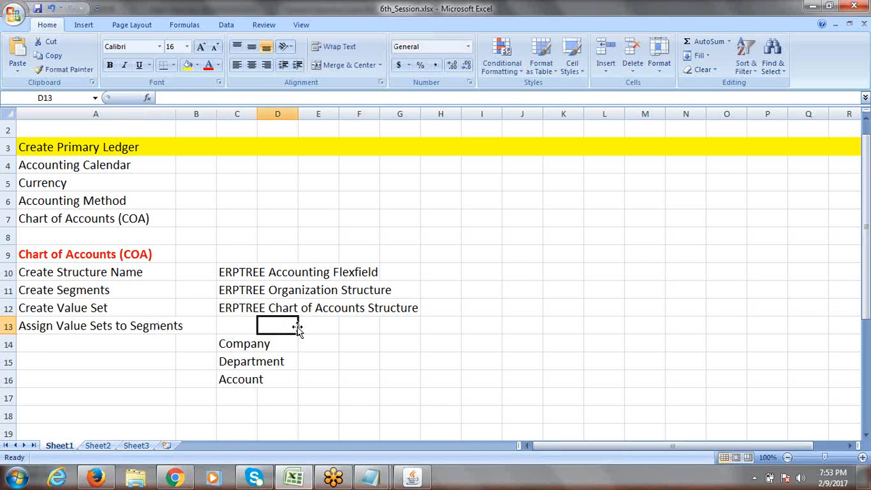
click(56, 331)
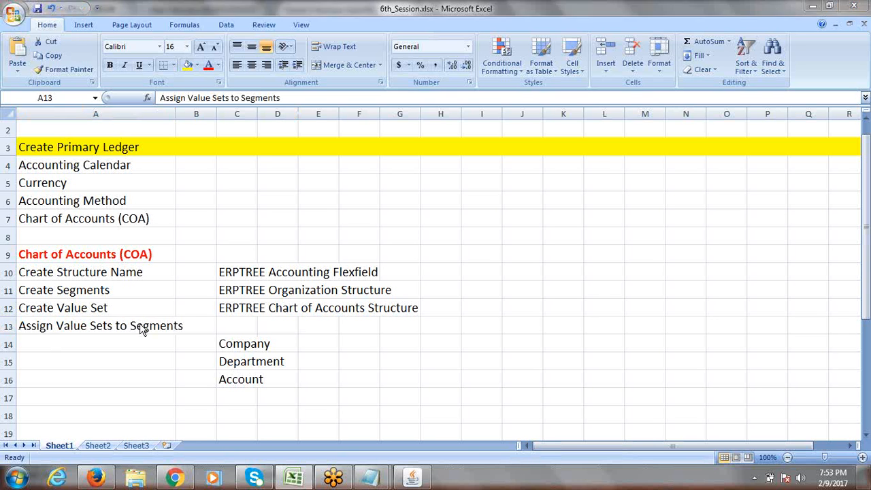
key(alt+Tab)
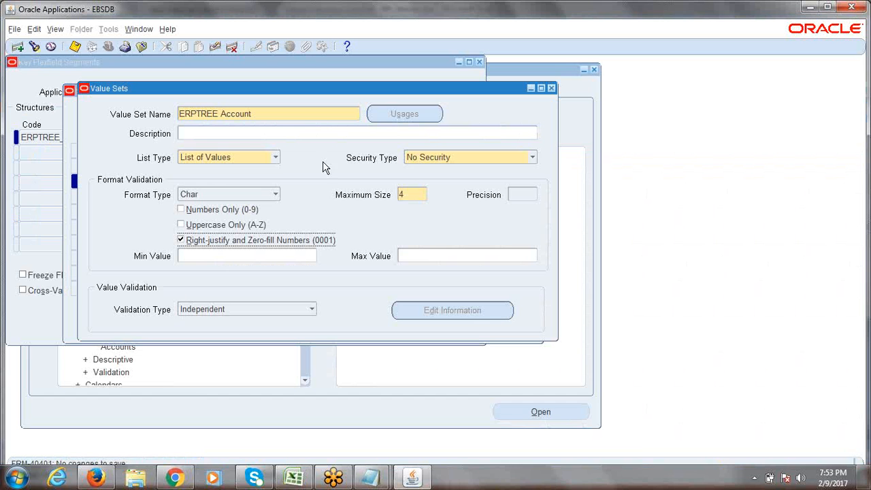
click(551, 89)
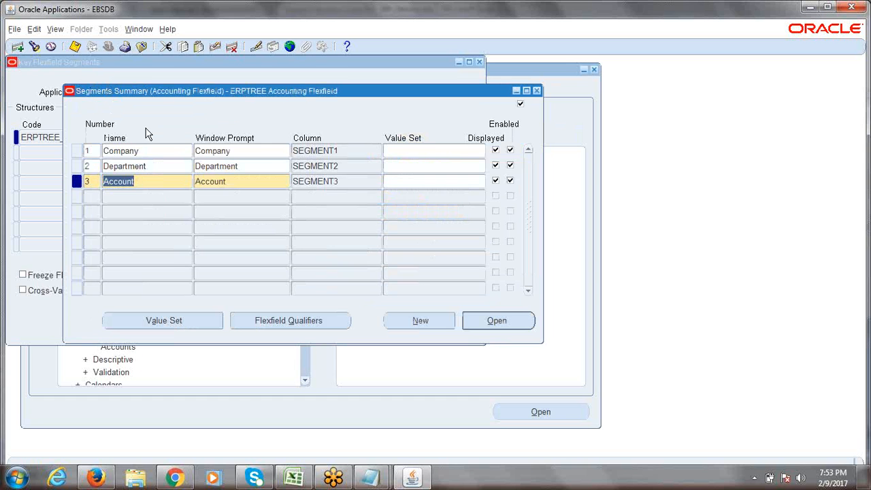
click(149, 152)
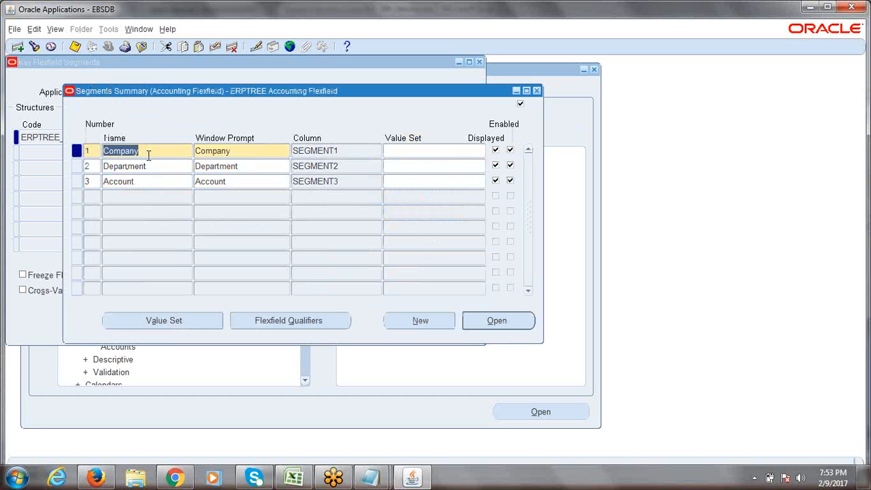
click(142, 165)
click(149, 179)
click(159, 153)
click(157, 166)
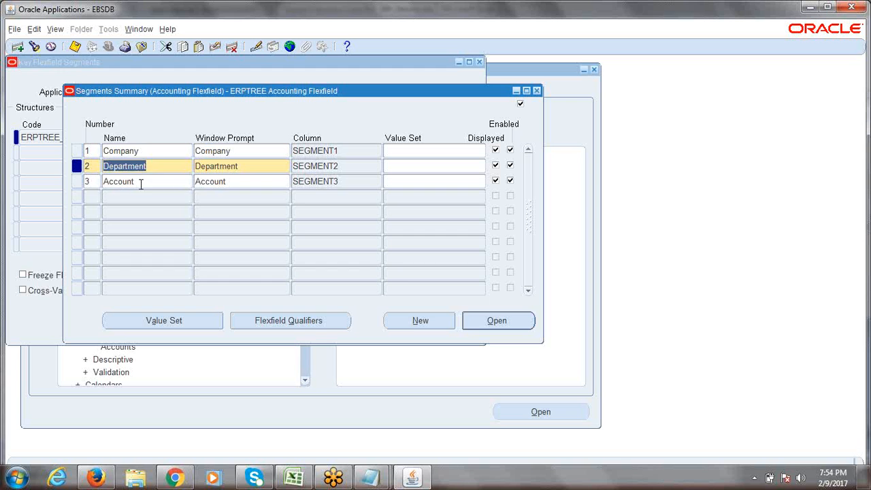
click(141, 182)
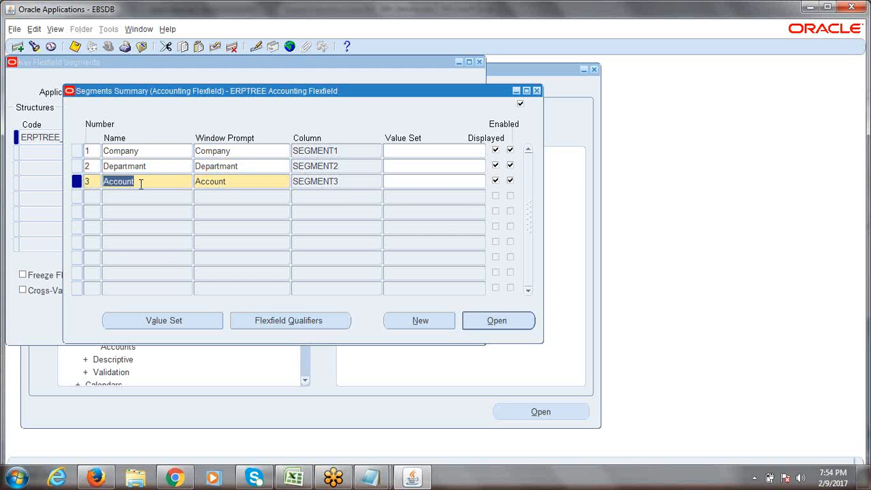
click(149, 153)
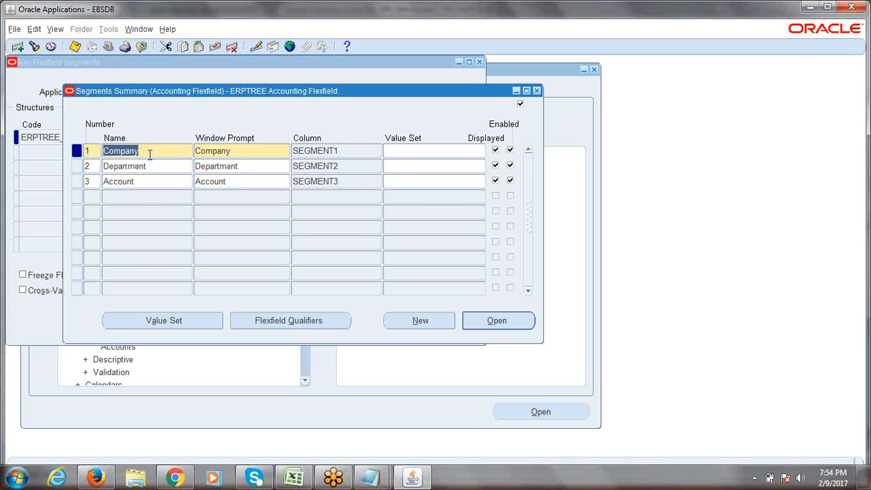
drag(150, 155, 91, 157)
drag(146, 153, 91, 157)
drag(147, 151, 104, 151)
click(418, 151)
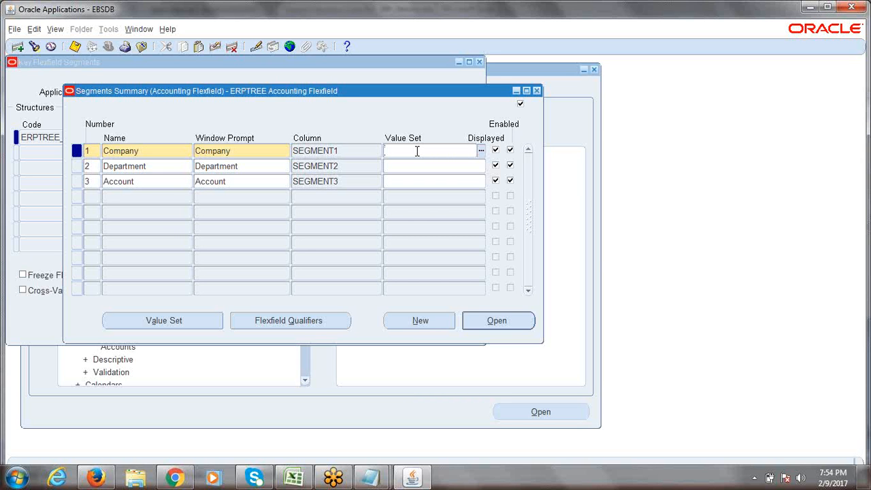
Step: Search 'ERPTREE %' and assign the ERPTREE Company value set to the Company segment
text(erptree)
key(Tab)
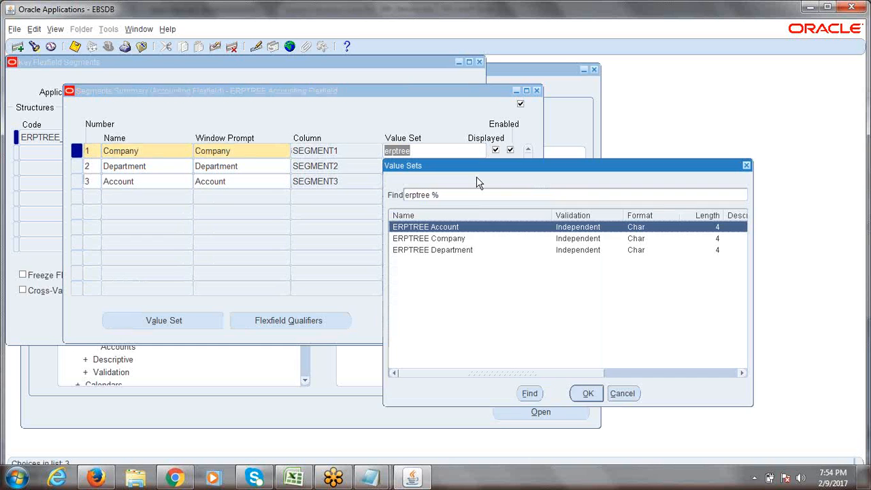
click(747, 166)
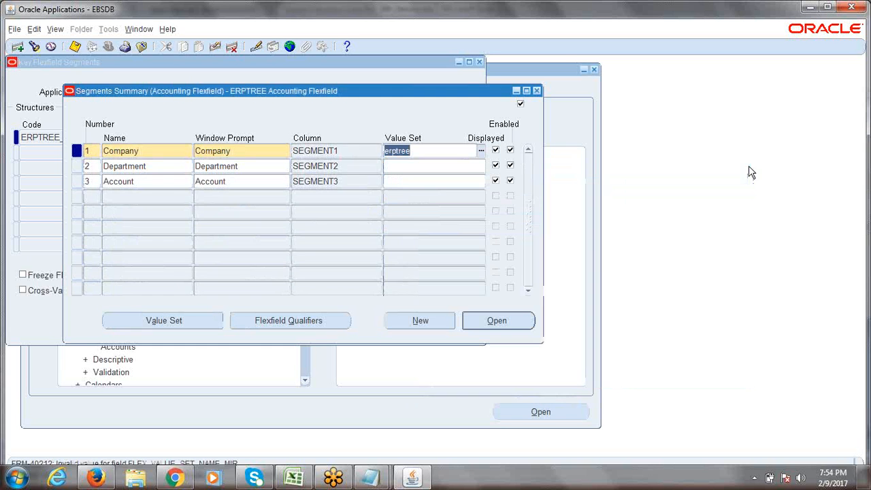
key(Delete)
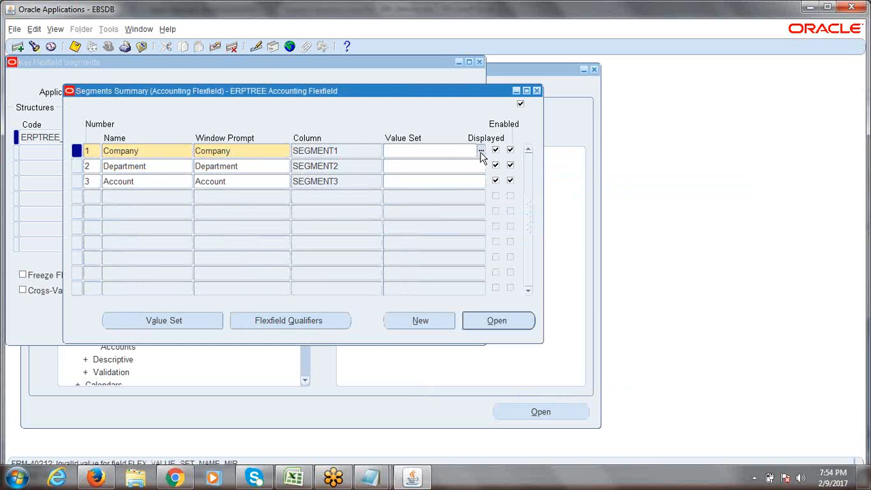
click(482, 151)
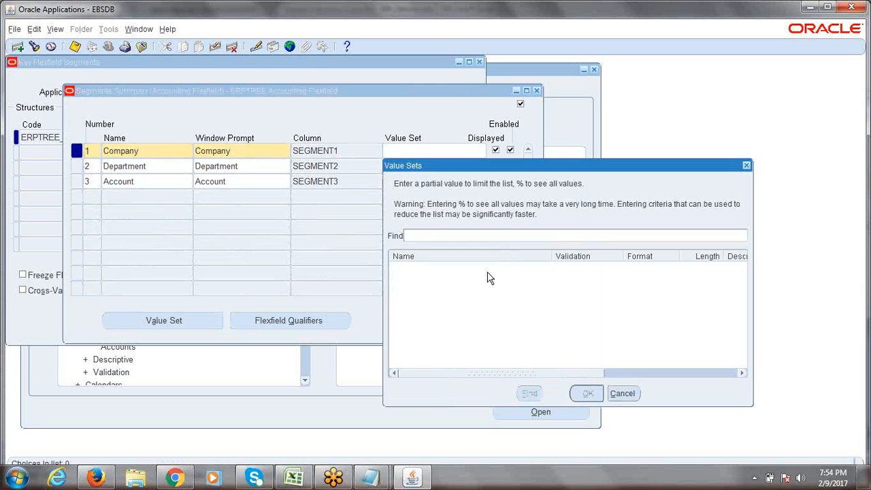
text(ERPTREE %)
key(Return)
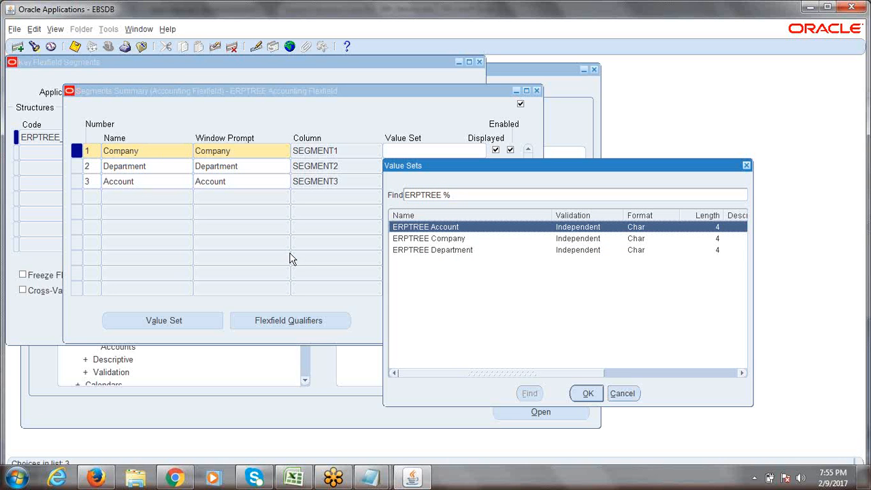
click(413, 241)
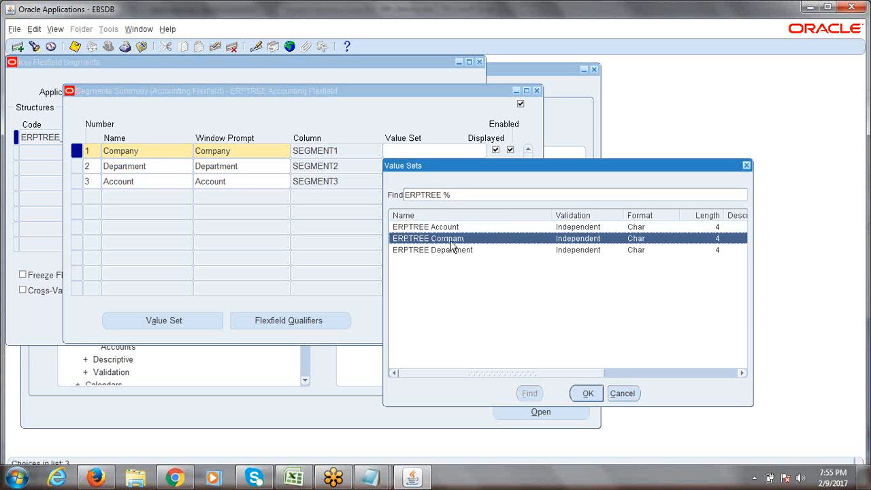
click(587, 394)
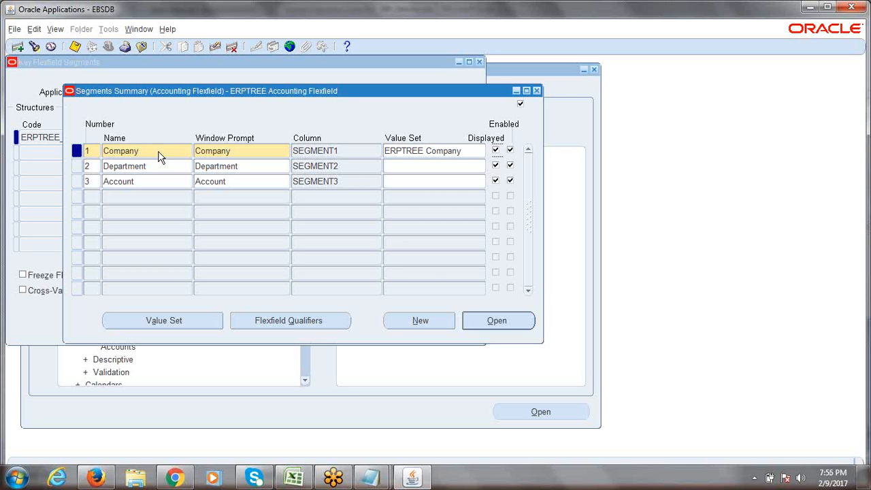
Step: Assign ERPTREE Department and ERPTREE Account to the Department and Account segments and save
click(477, 150)
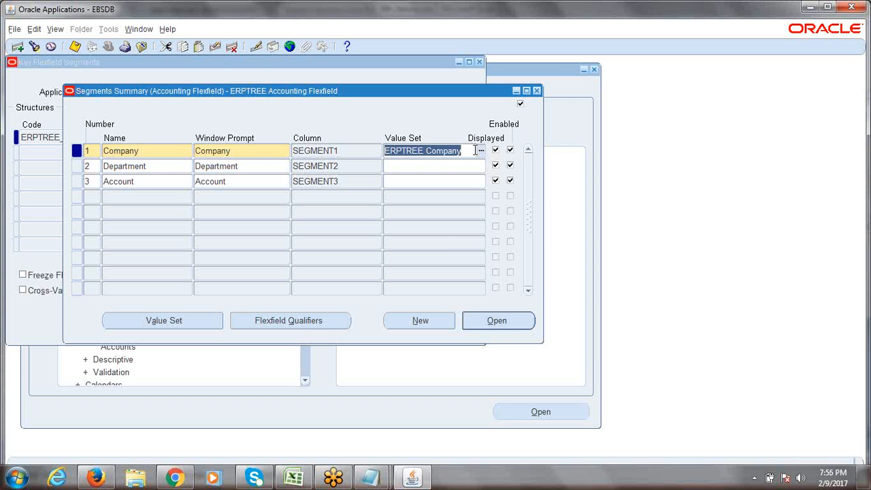
click(147, 152)
click(402, 164)
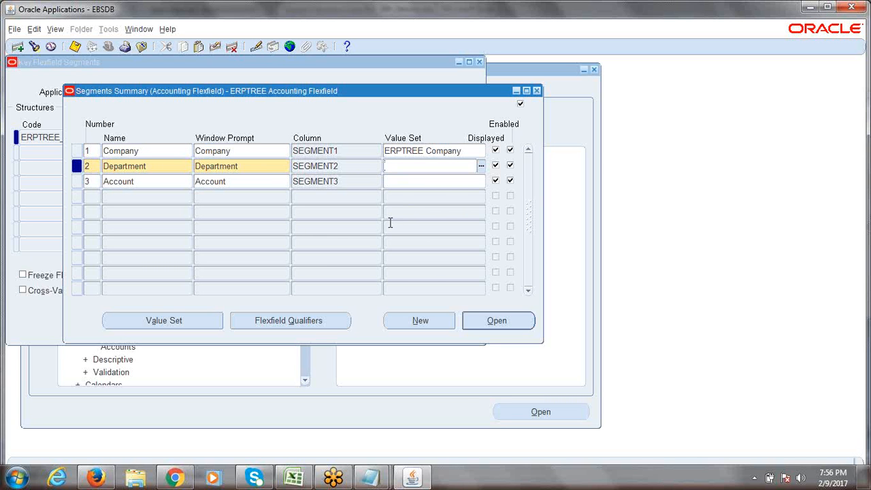
text(ERPTREE Department)
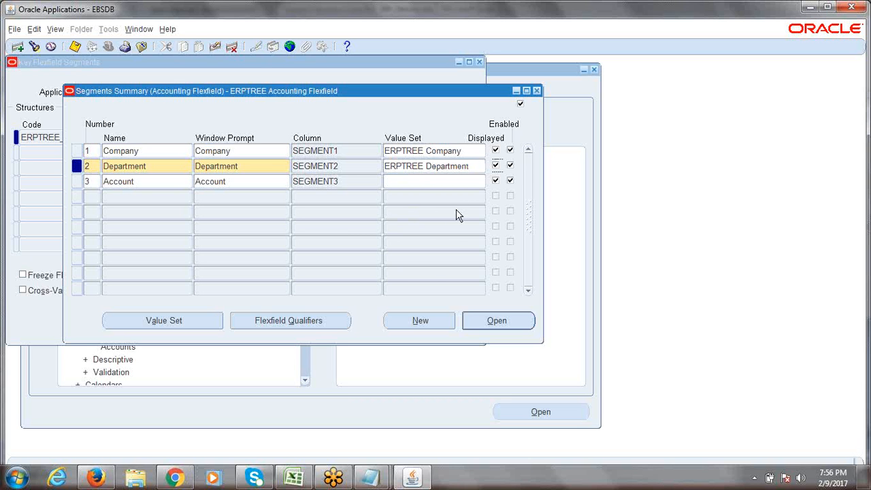
click(419, 181)
text(erpt)
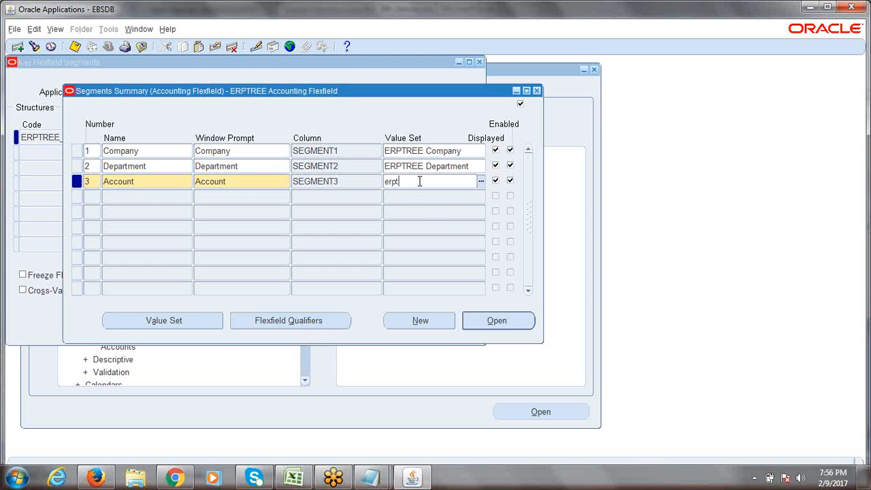
text(ree scc)
key(Tab)
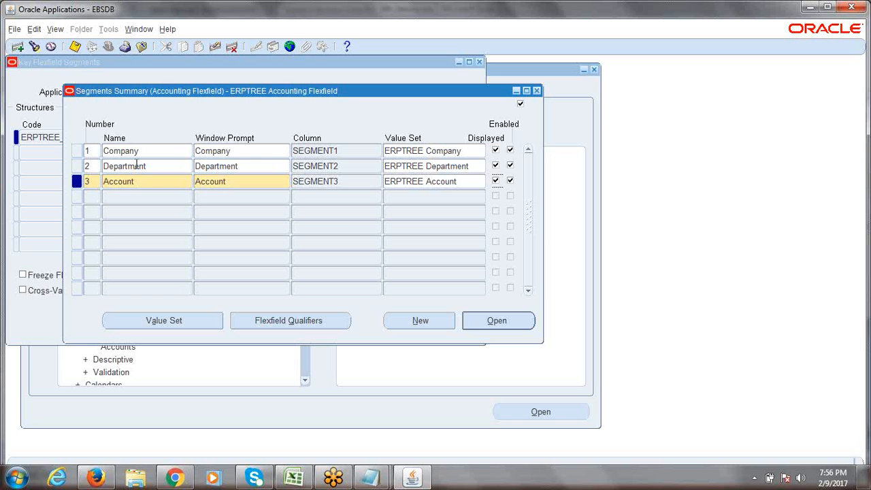
key(ctrl+s)
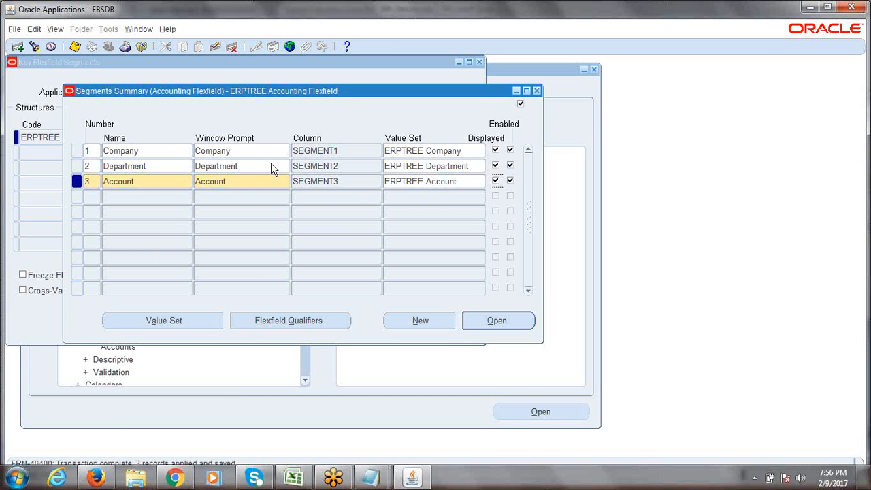
key(ctrl+s)
Step: Review the Chart of Accounts steps in A10–A13 and widen column A to fit them
key(alt+Tab)
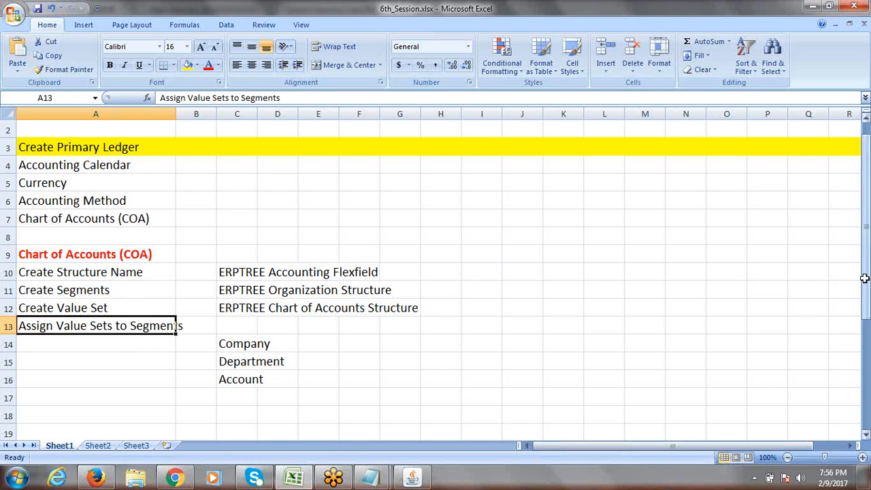
click(99, 273)
click(95, 292)
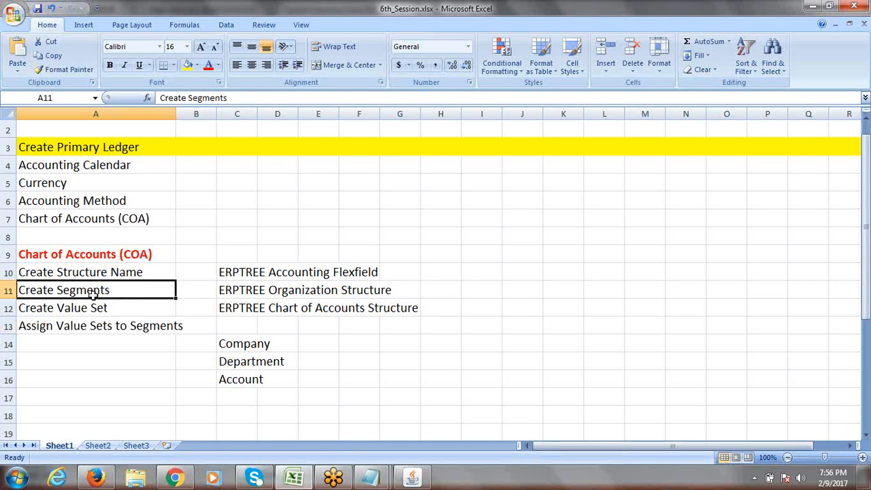
click(99, 308)
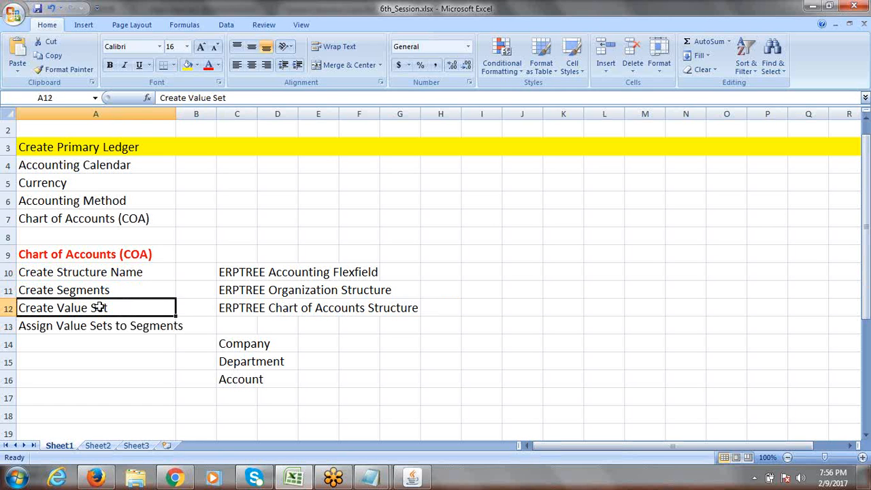
click(88, 327)
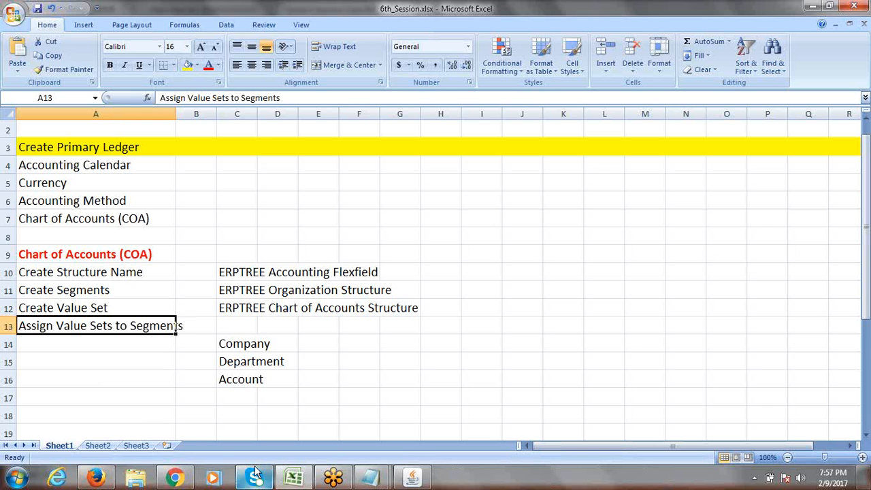
mouse_move(100, 480)
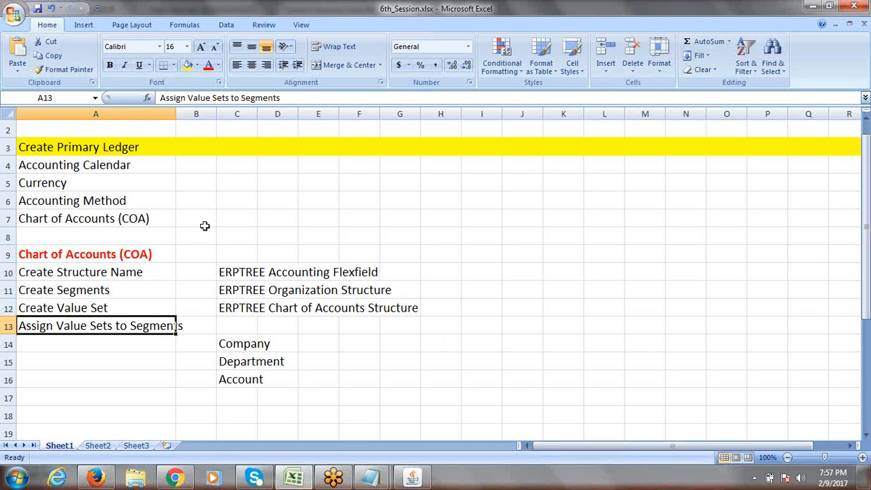
drag(175, 113, 208, 114)
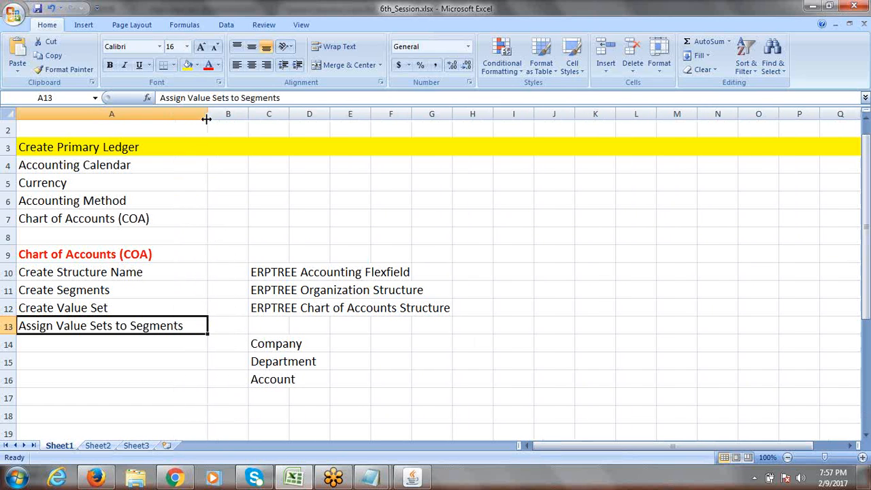
click(70, 345)
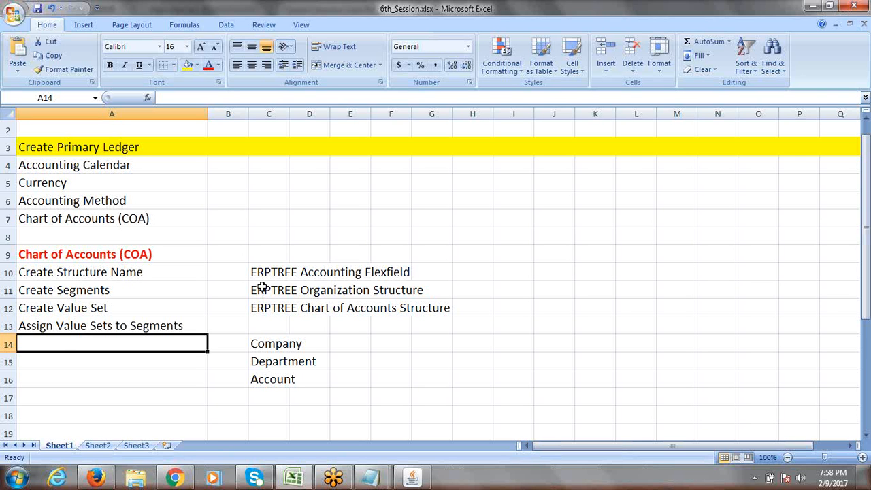
Step: Clear old notes in C10:G16 and enter 'Assign Balancing Segment Flexfield Qualifier to Company Segment' in A14
drag(258, 272, 446, 381)
key(Delete)
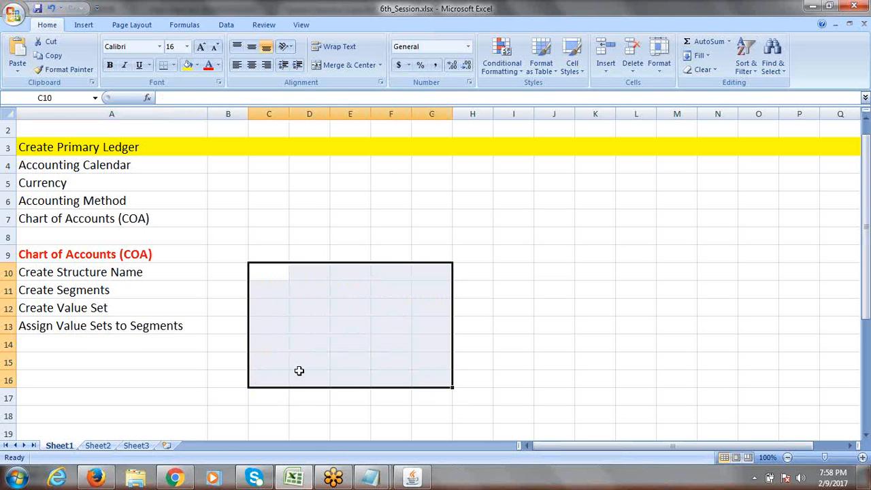
click(106, 345)
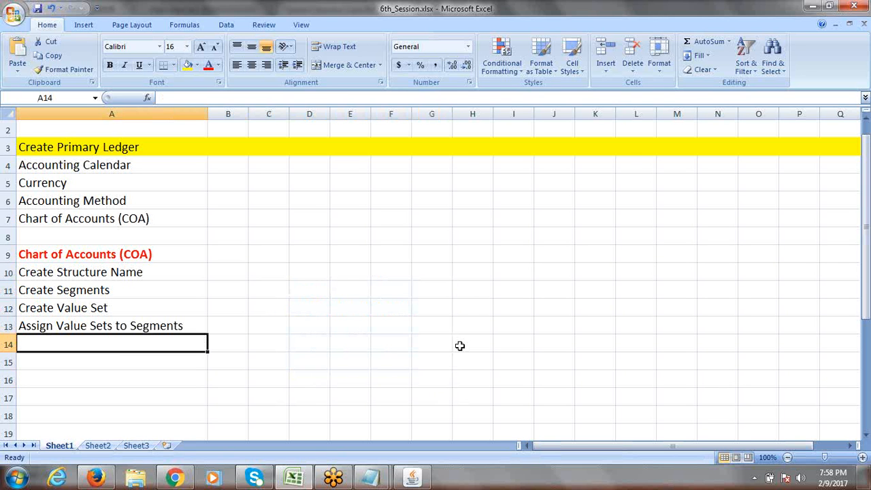
text(Assign)
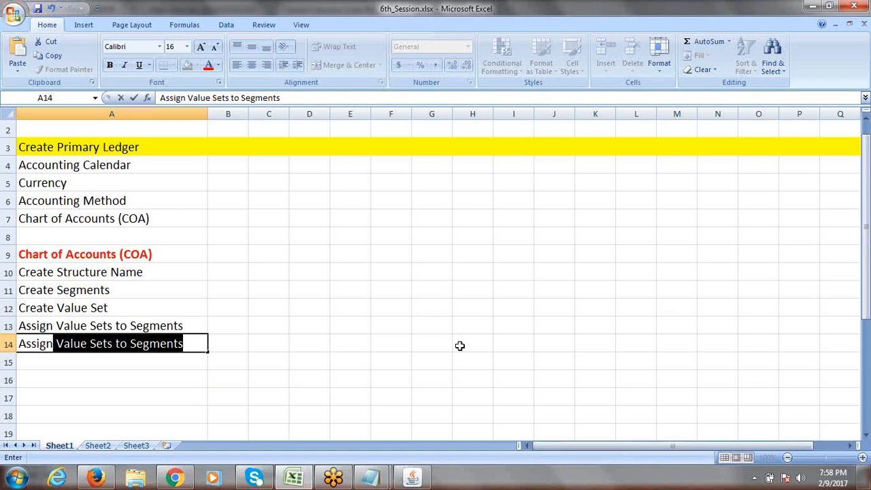
text(B)
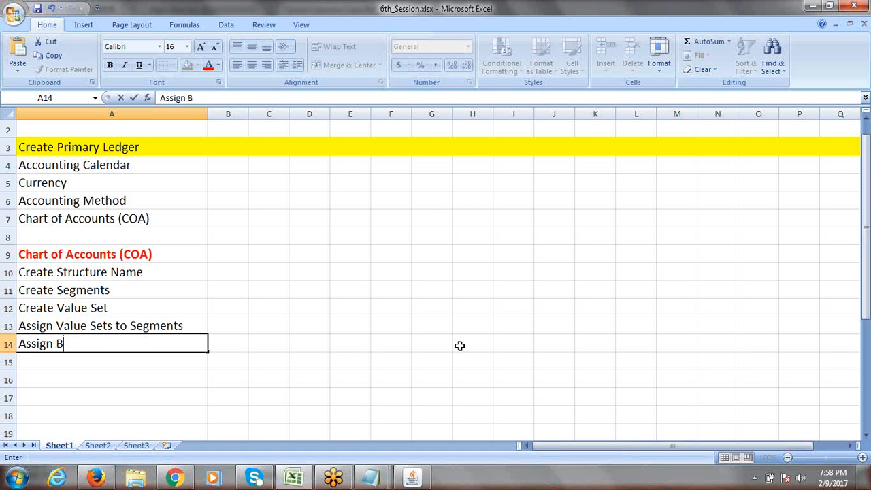
text(alancing S)
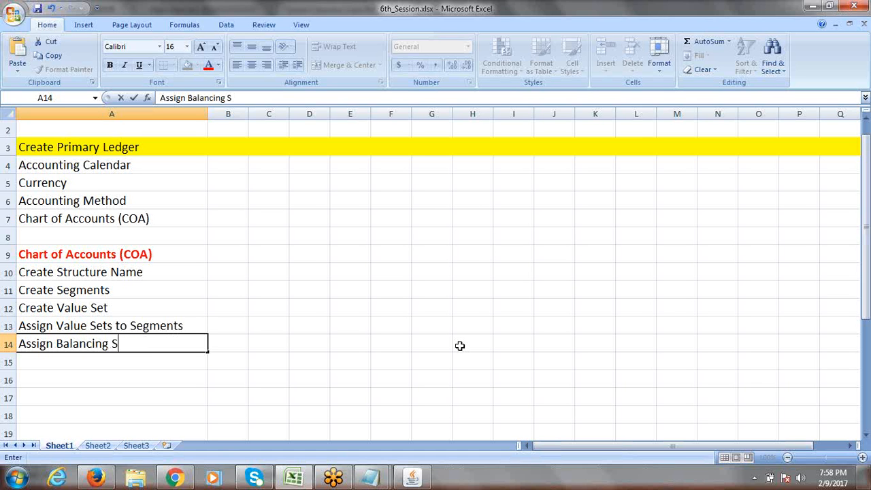
text(egment F)
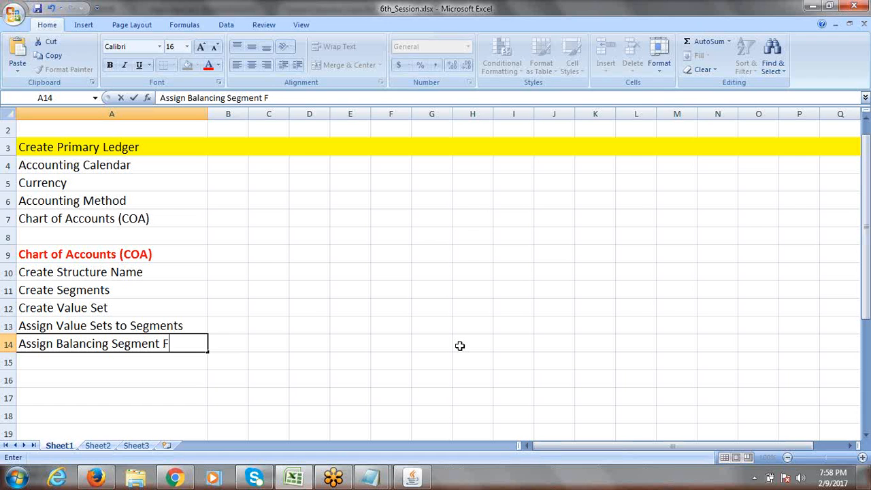
text(lexfield Q)
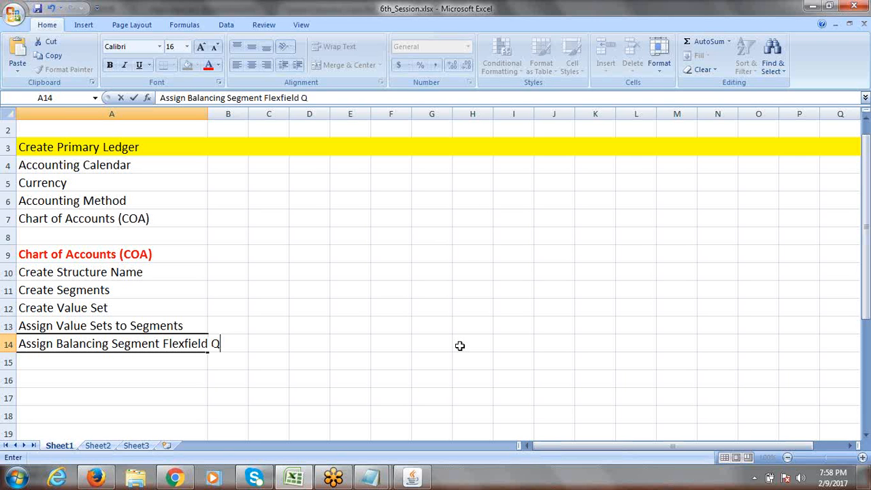
text(ualifier)
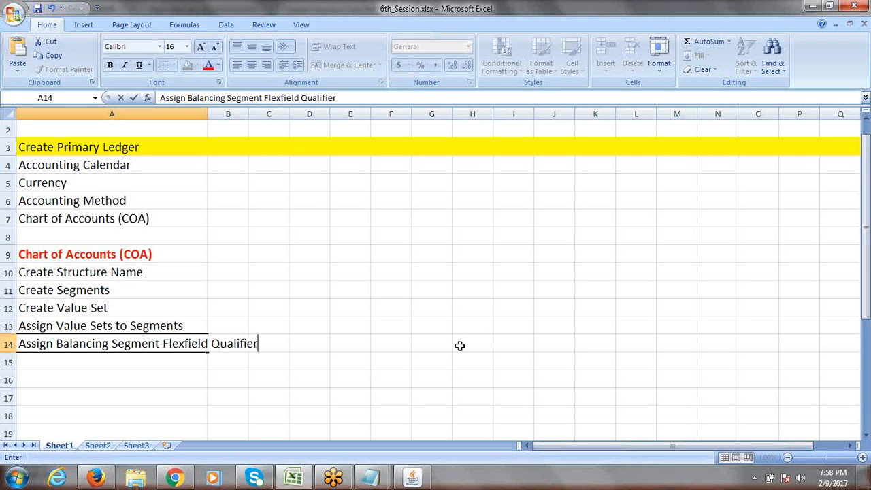
text( to Comp)
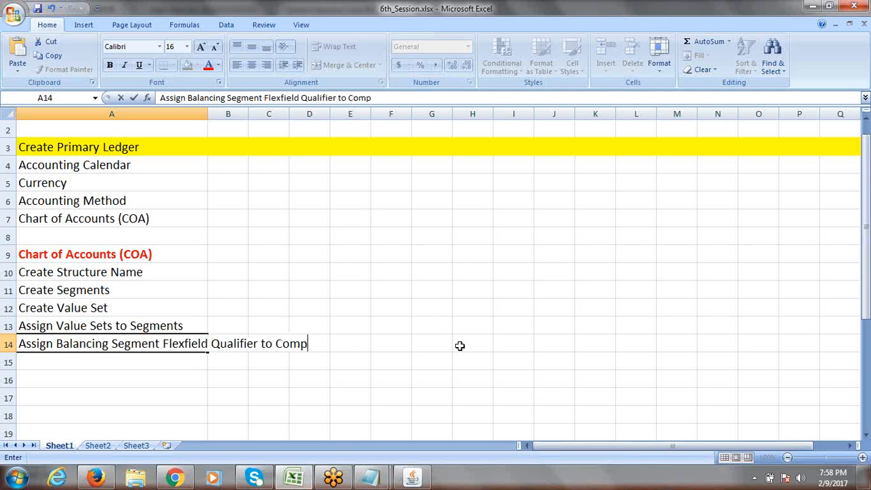
text(any Segment)
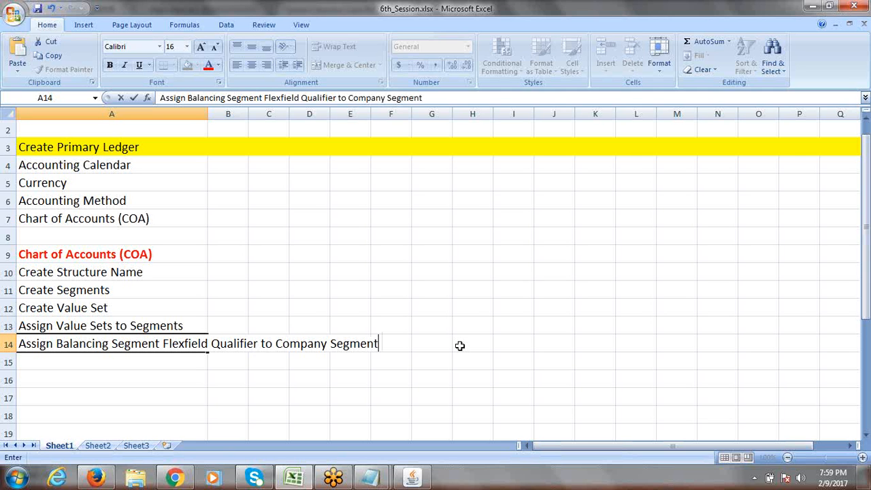
click(459, 345)
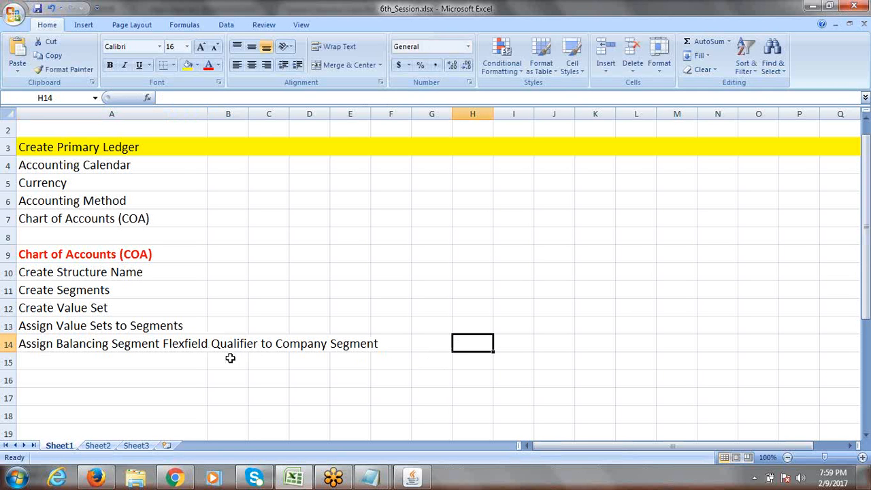
Step: Review the steps in A10–A14 and save the 6_Session workbook
click(97, 343)
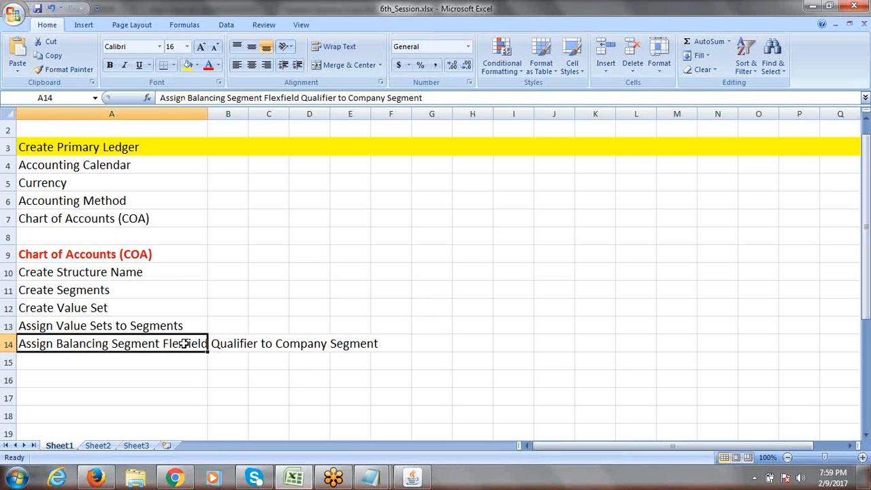
drag(87, 271, 86, 325)
click(50, 342)
key(ctrl+s)
Step: Return to the Segments Summary, open Flexfield Qualifiers, and dismiss the McAfee popup
click(413, 479)
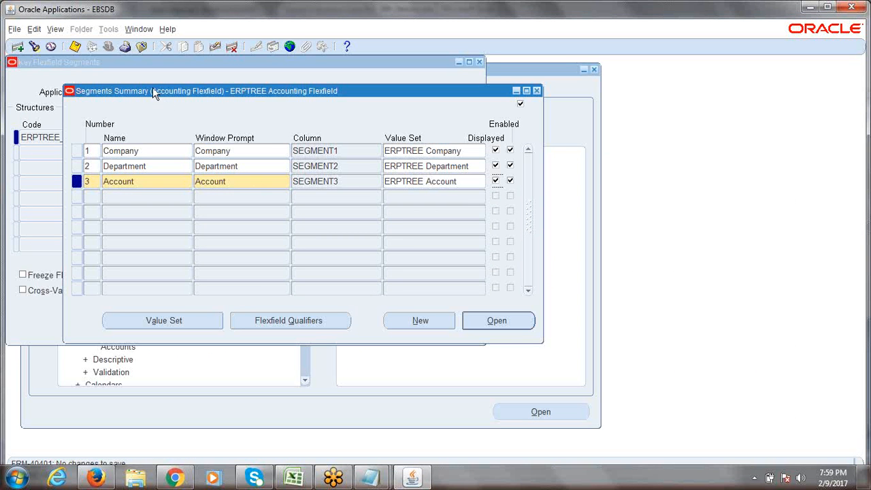
drag(152, 89, 139, 85)
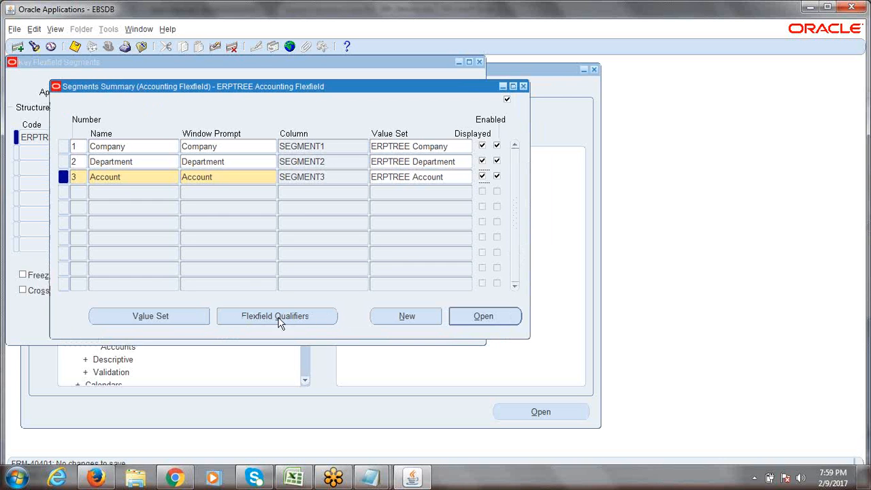
click(306, 316)
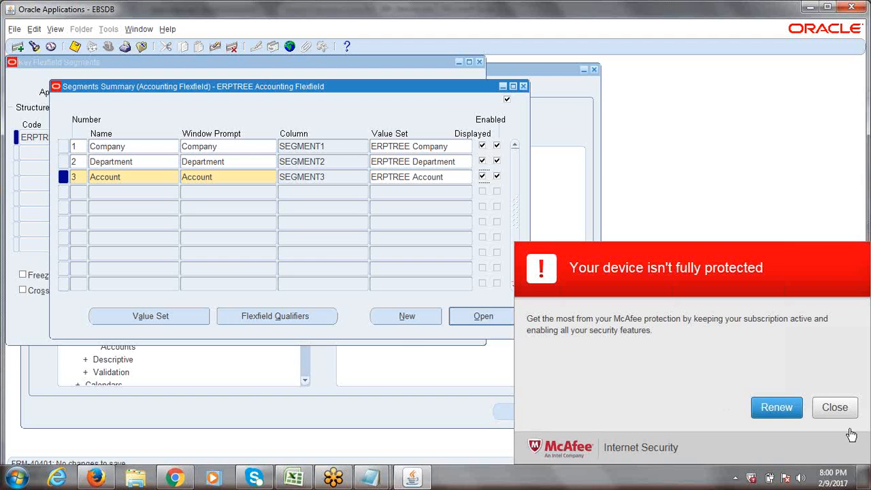
click(835, 407)
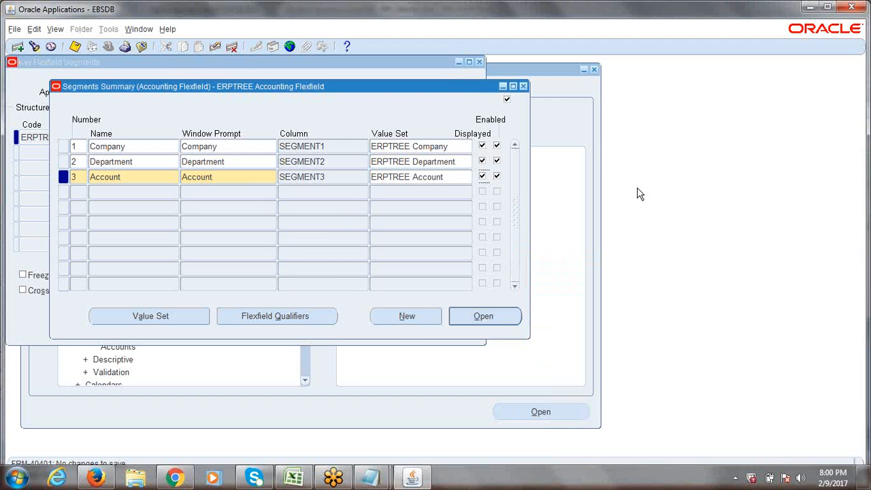
click(614, 13)
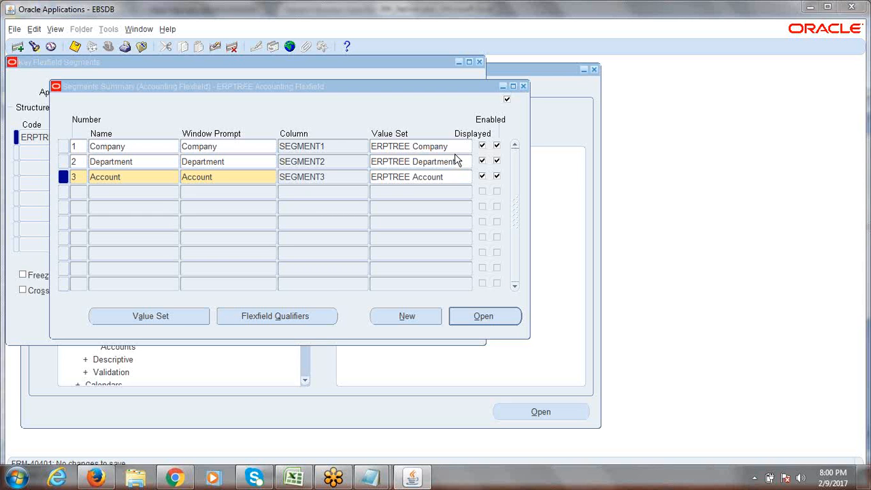
Step: Bring up the Account segment's Flexfield Qualifiers, showing six qualifiers, all unchecked
click(441, 9)
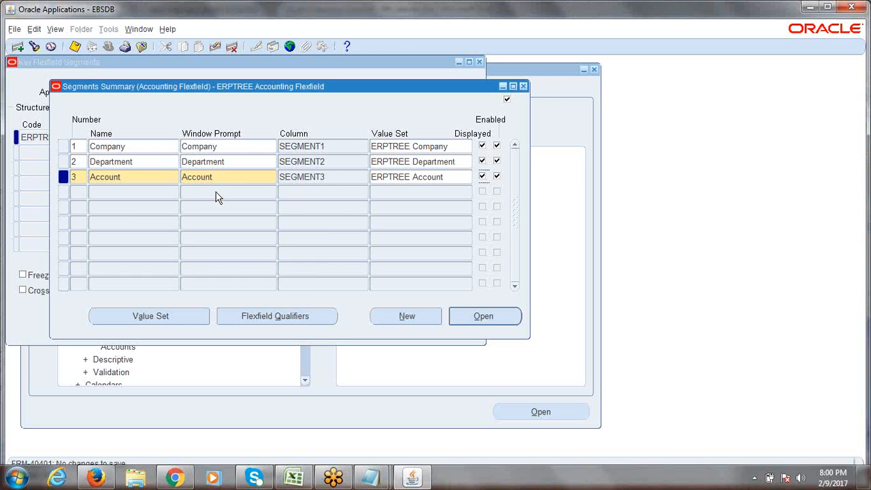
click(259, 316)
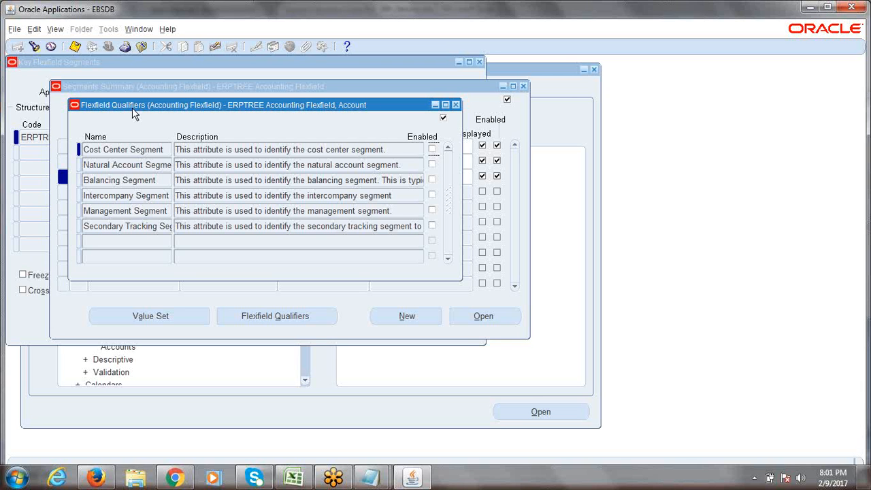
Step: Review the Account segment's qualifier names, then close its qualifiers window
click(118, 151)
drag(120, 159, 130, 228)
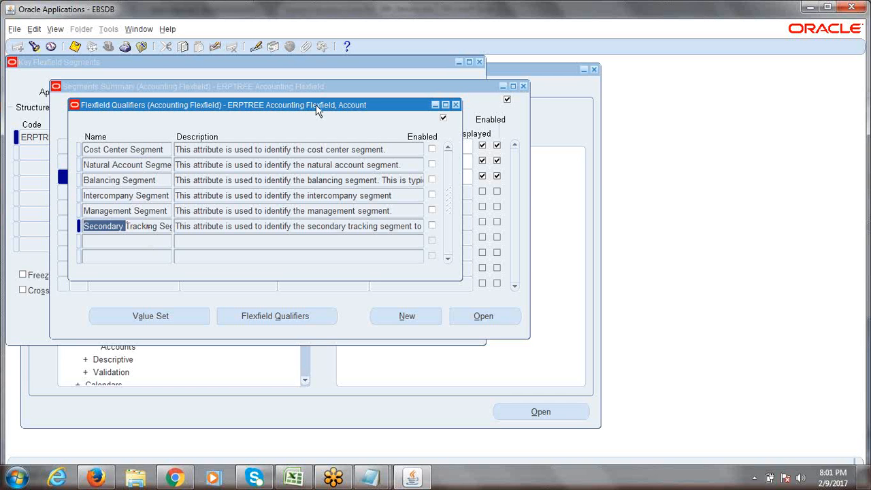
drag(316, 104, 418, 133)
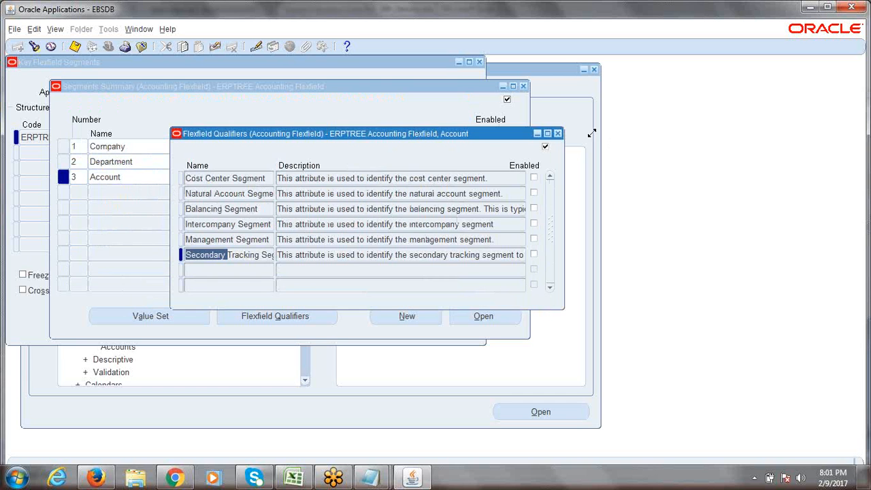
click(557, 136)
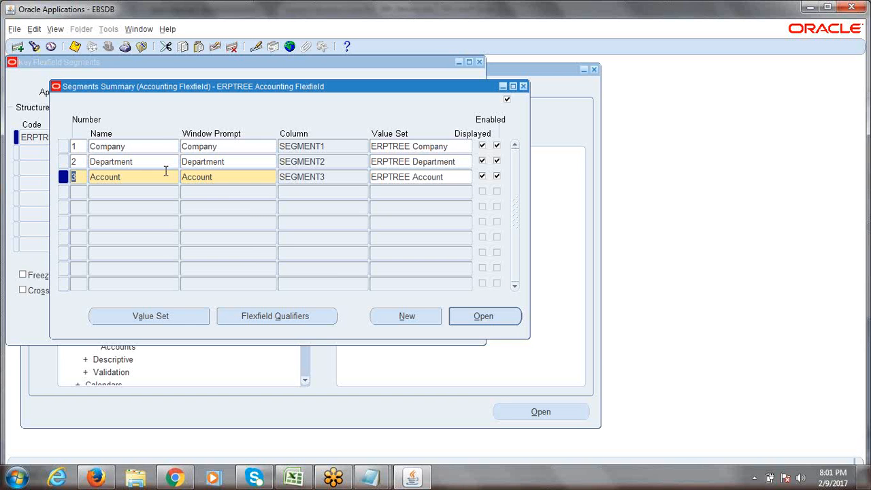
click(144, 147)
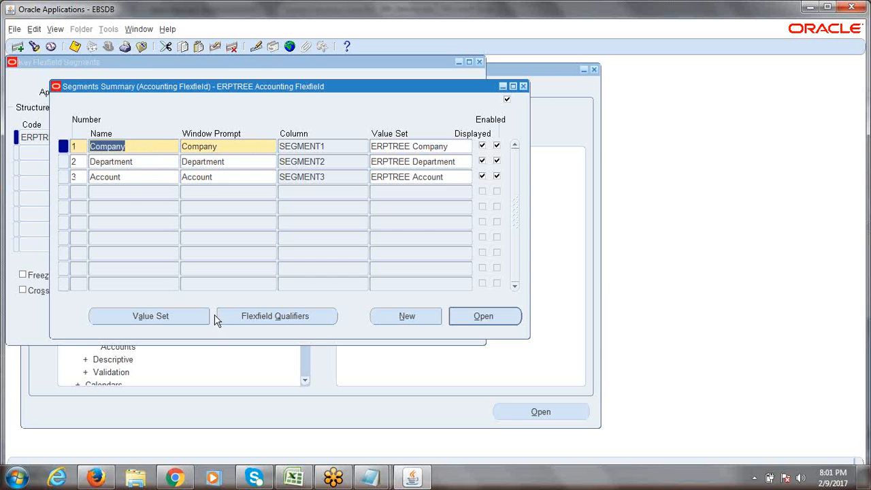
click(259, 322)
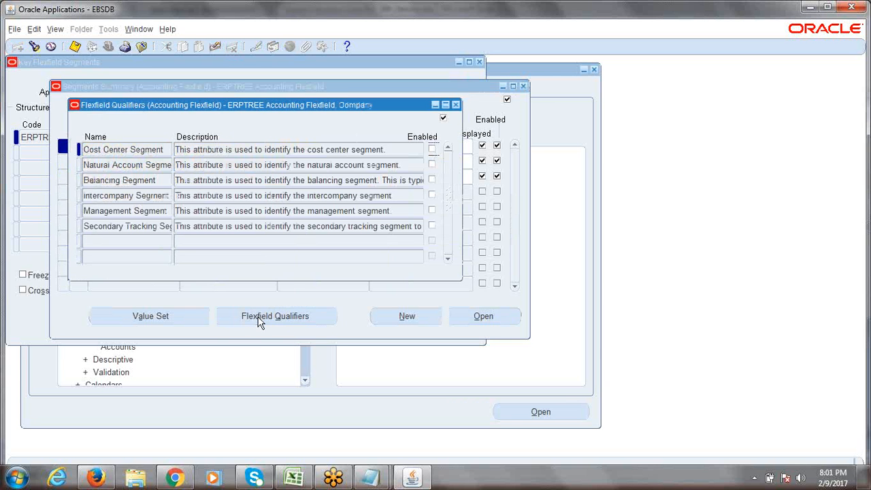
drag(278, 107, 448, 123)
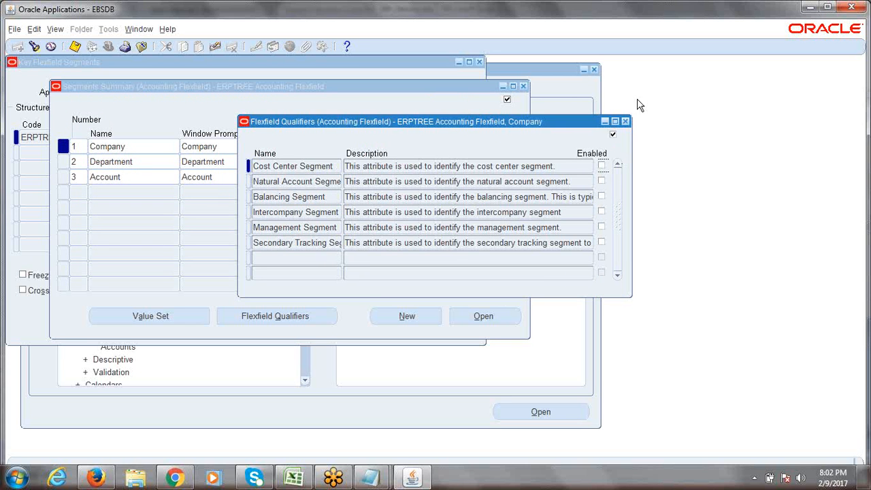
click(625, 121)
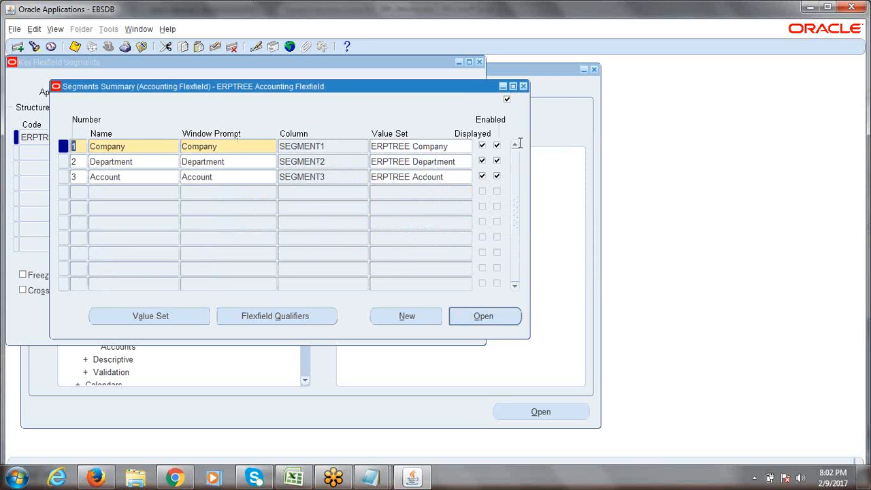
click(133, 147)
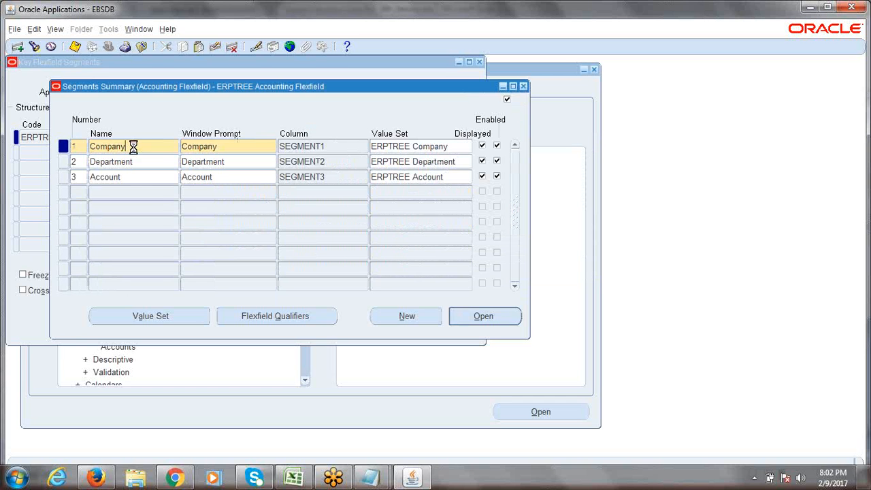
click(271, 325)
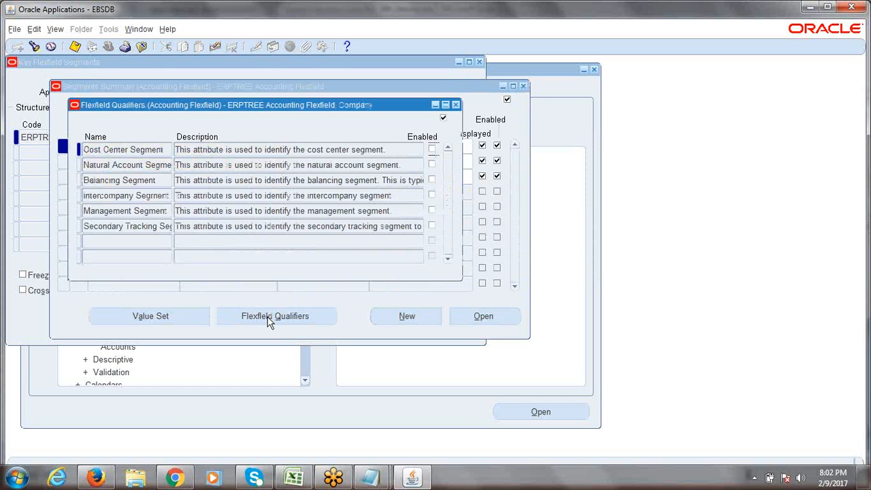
drag(272, 106, 434, 118)
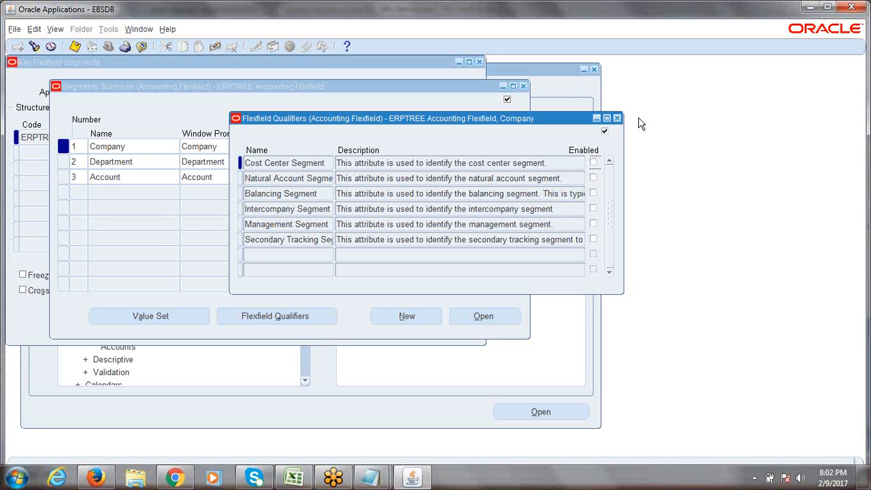
click(617, 120)
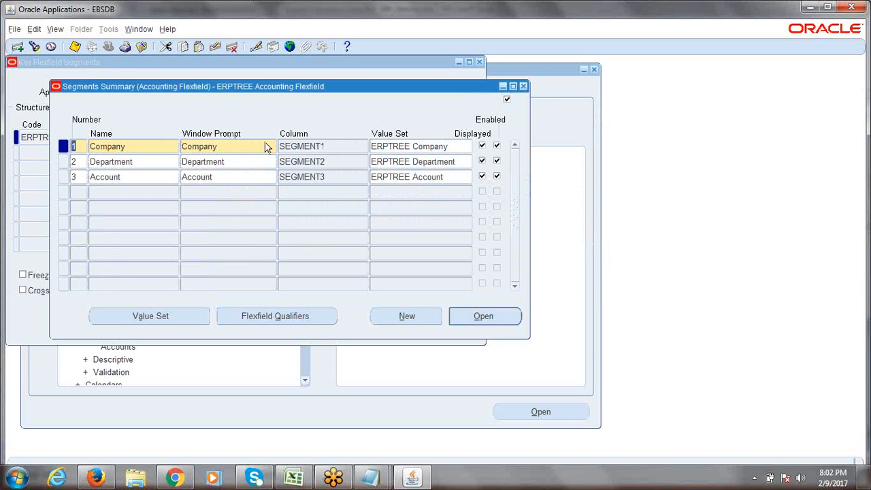
click(294, 477)
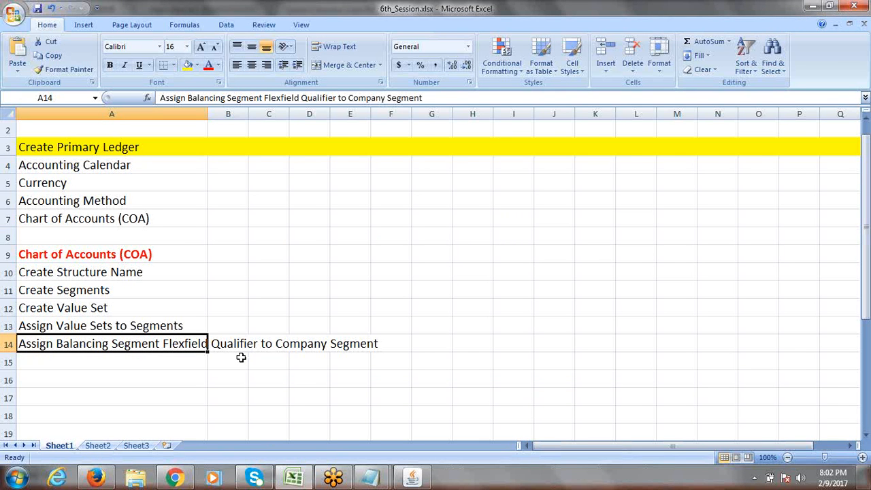
key(alt+Tab)
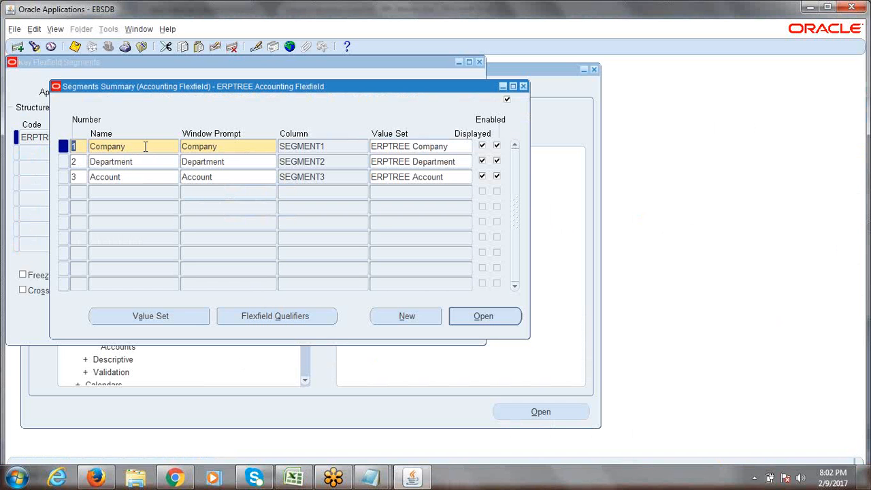
Step: Tick Enabled on the Balancing Segment qualifier for Company, the only qualifier switched on
click(145, 146)
click(145, 146)
click(261, 317)
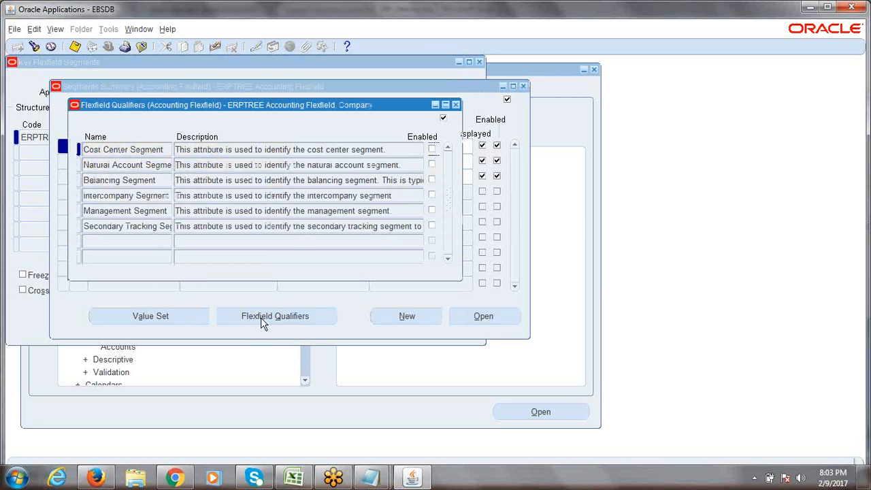
drag(252, 105, 375, 156)
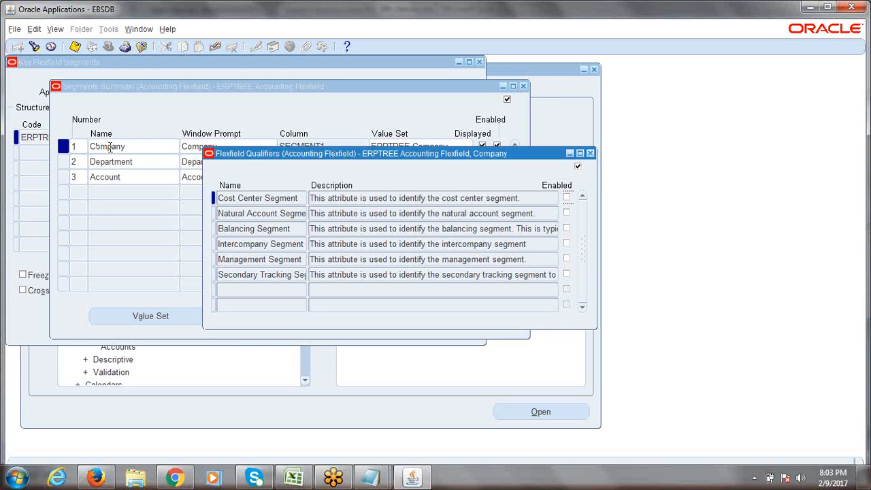
double_click(256, 229)
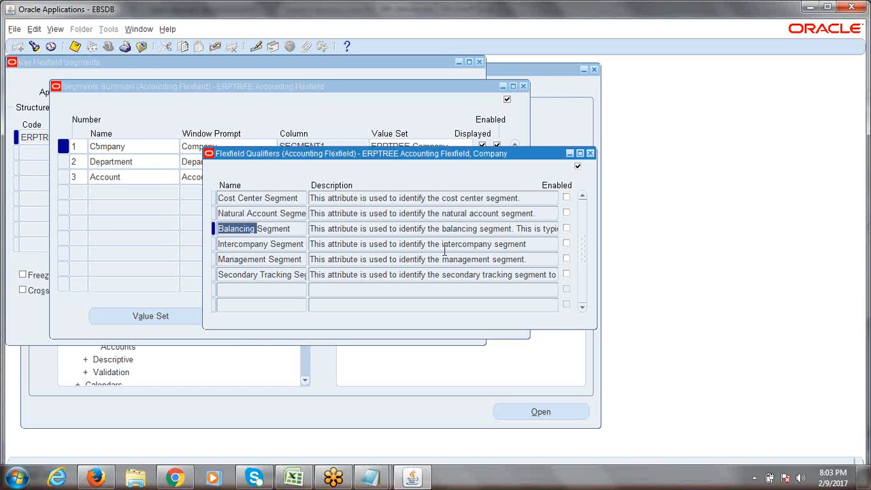
click(567, 229)
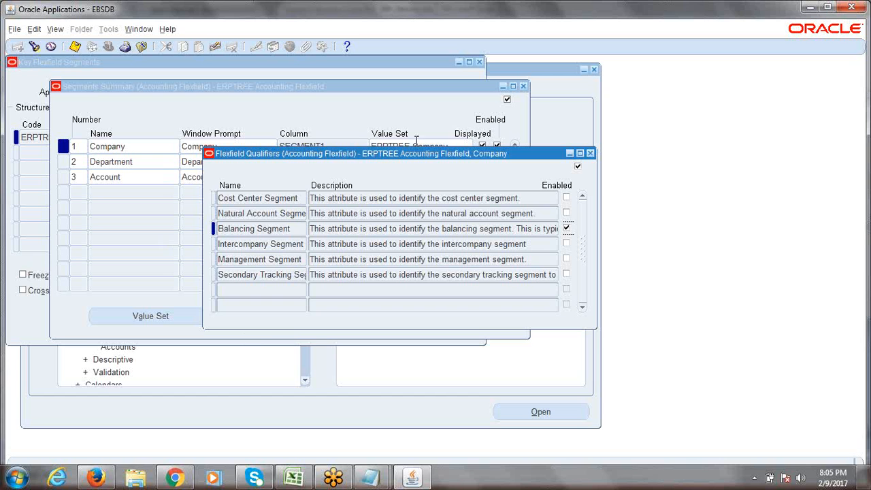
Step: Save Company's enabled Balancing Segment qualifier and close the Flexfield Qualifiers window
click(296, 232)
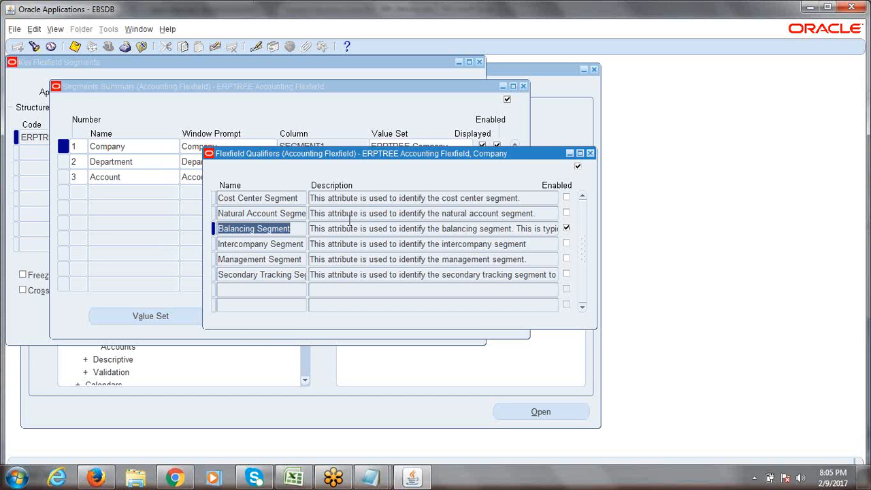
click(75, 46)
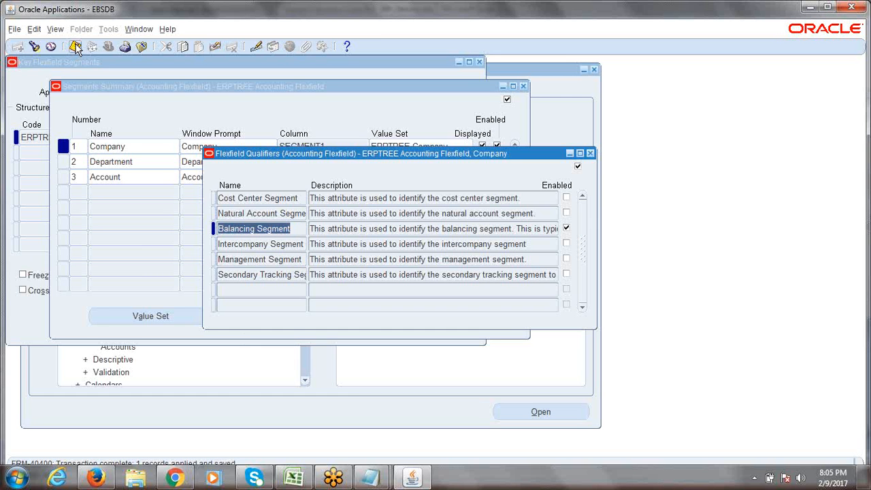
click(591, 154)
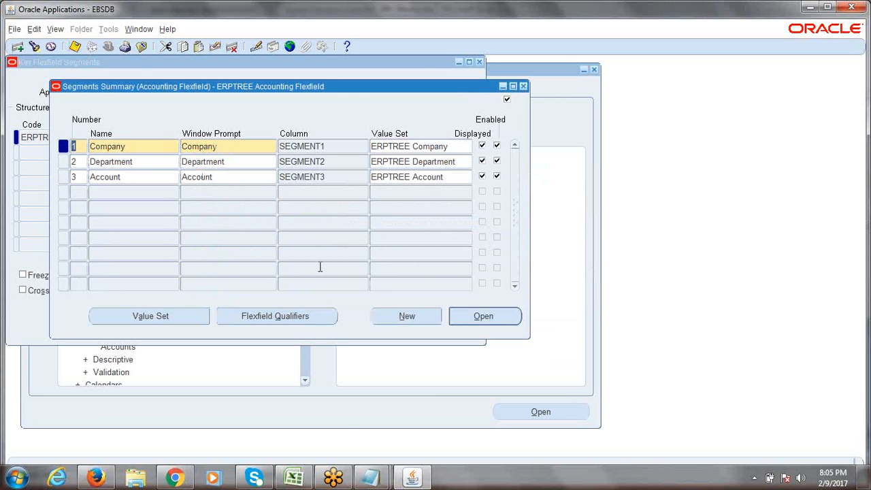
Step: In the COA checklist, enter 'Assign Natural Account Segment Flexfield Qualifier to Account Segment' in cell A15
click(294, 478)
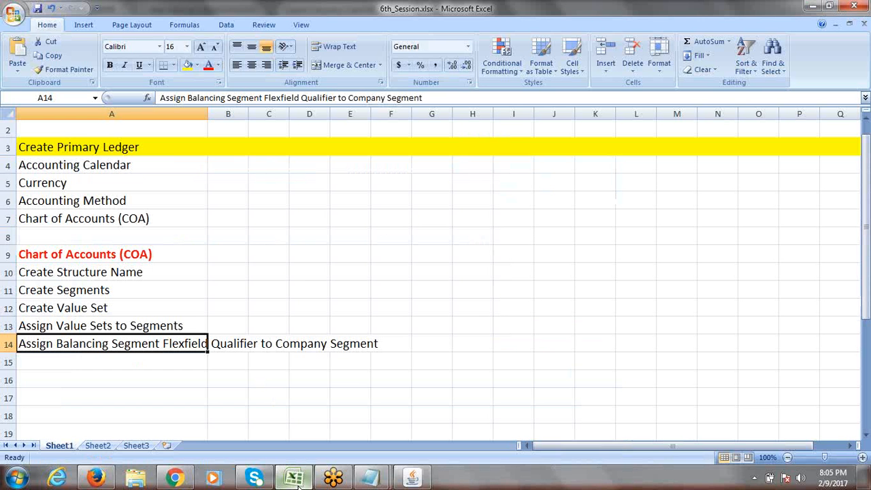
click(99, 362)
text(Assig)
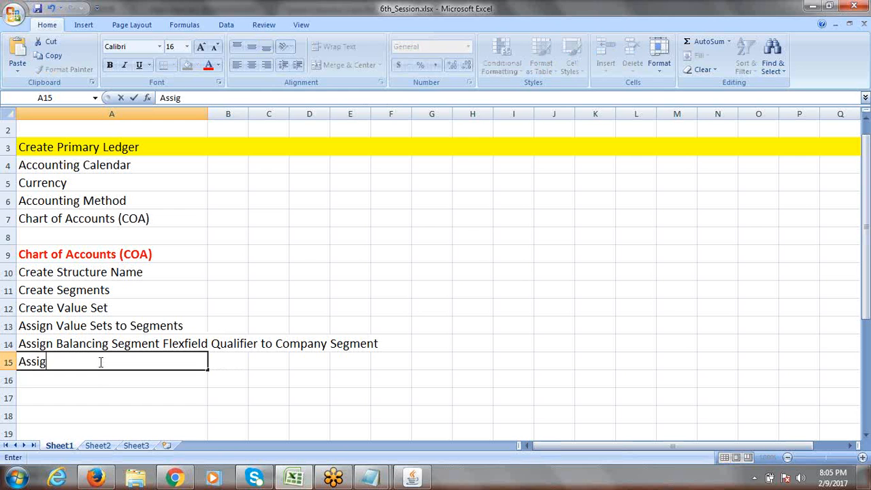
text(n Natural Ac)
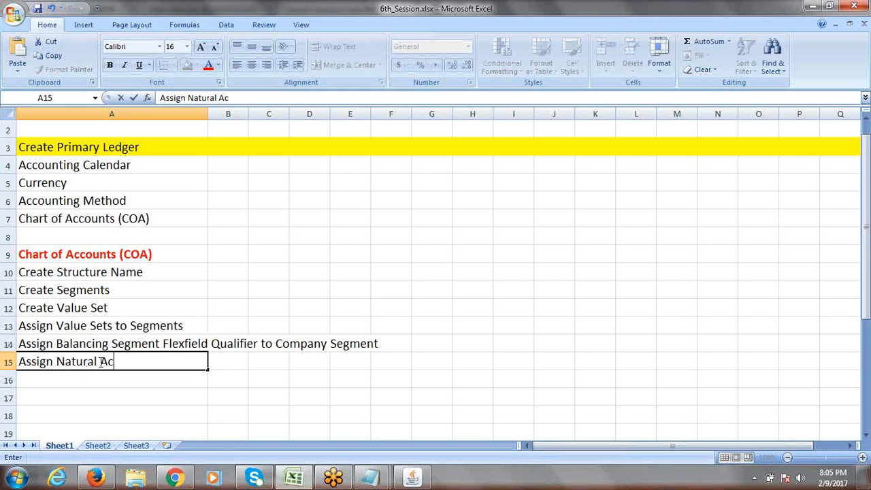
text(count Segment)
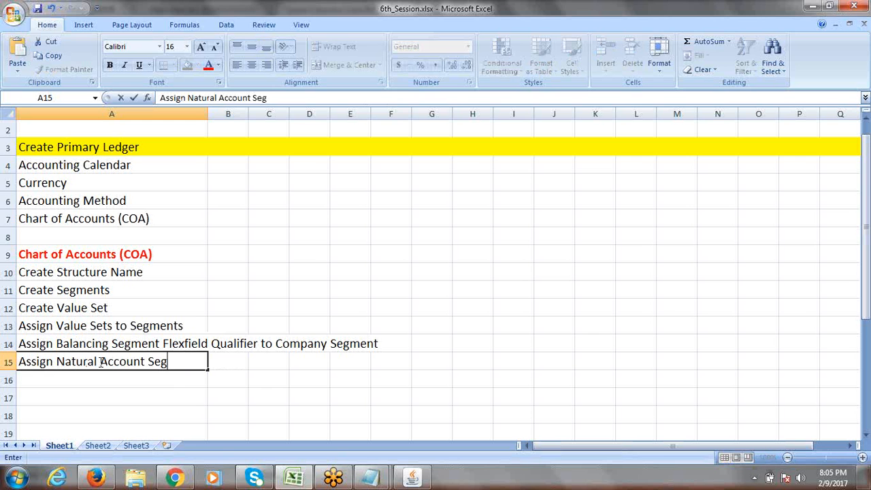
text(le)
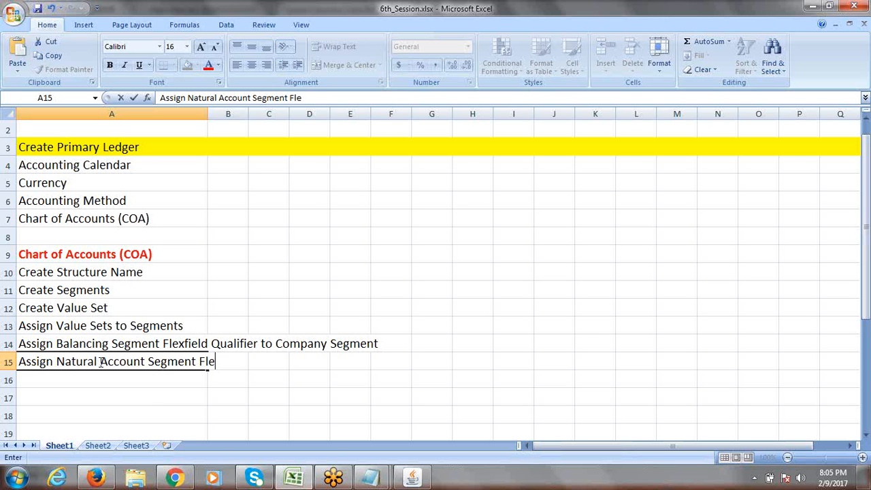
text(xfield )
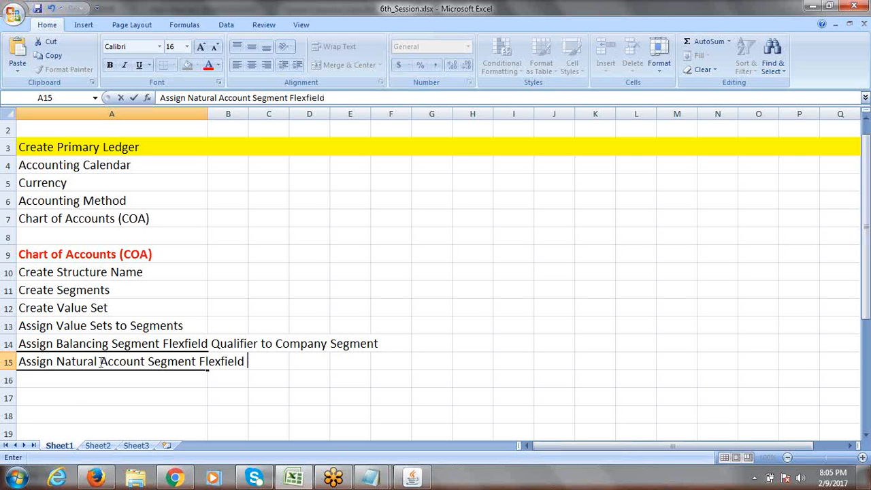
text(Qualifier )
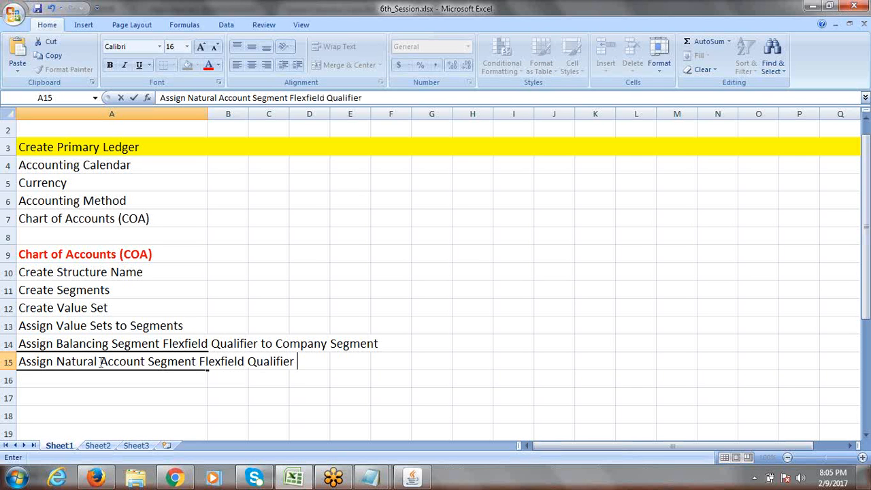
text(to ACCOU)
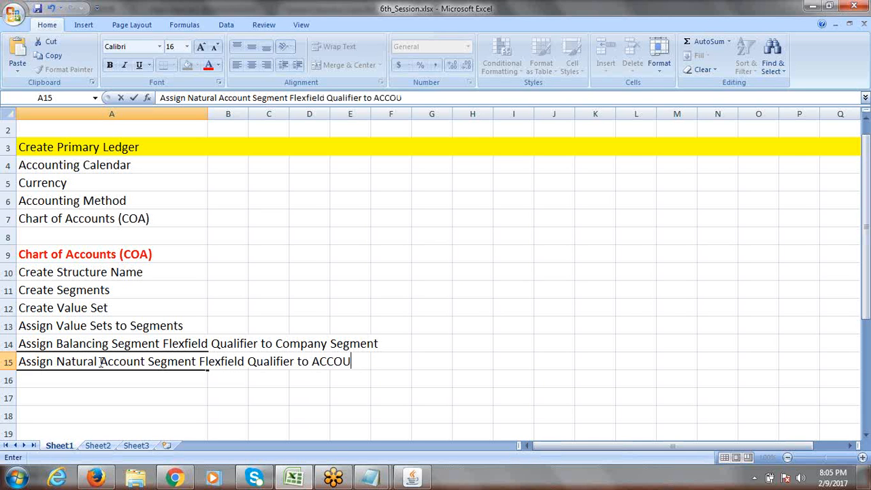
key(BackSpace)
key(BackSpace)
key(BackSpace)
key(BackSpace)
text(ccount Segment)
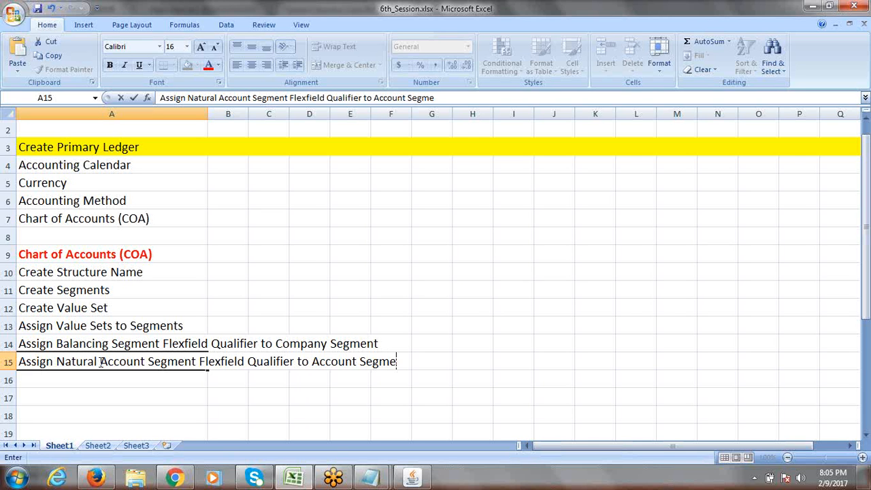
click(466, 357)
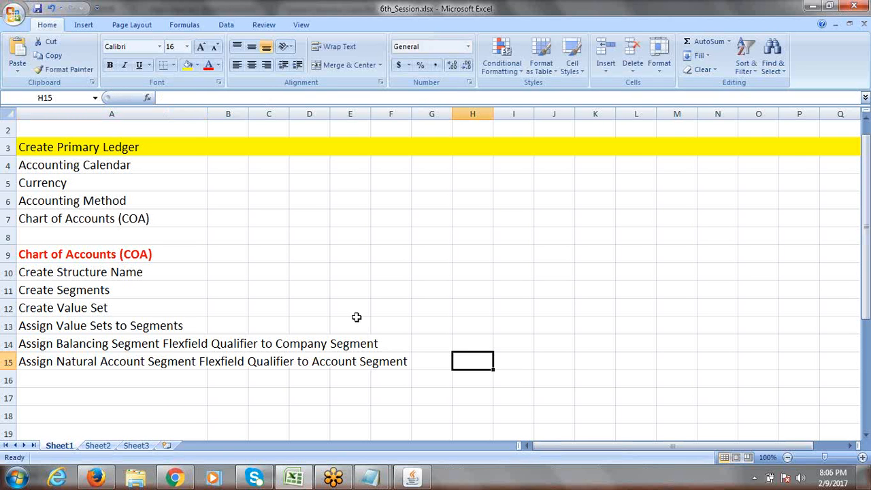
Step: Review the COA heading and the new A15 entry, then return to Oracle Applications
click(100, 255)
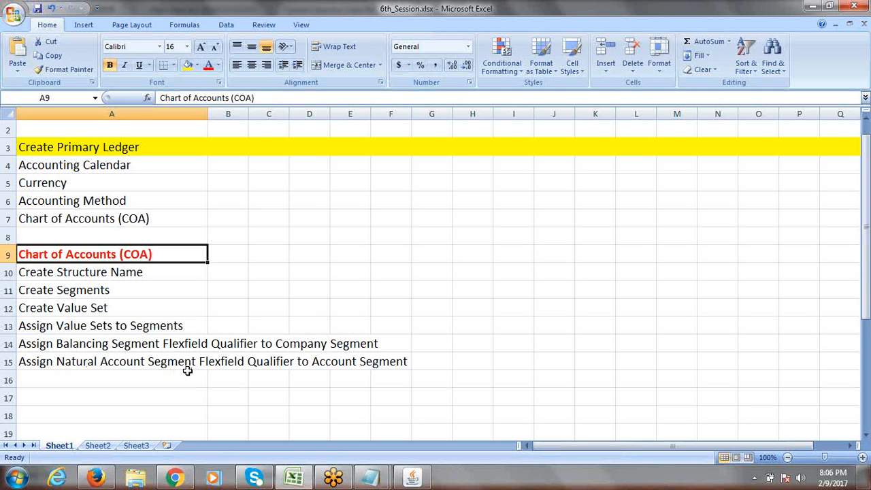
click(145, 364)
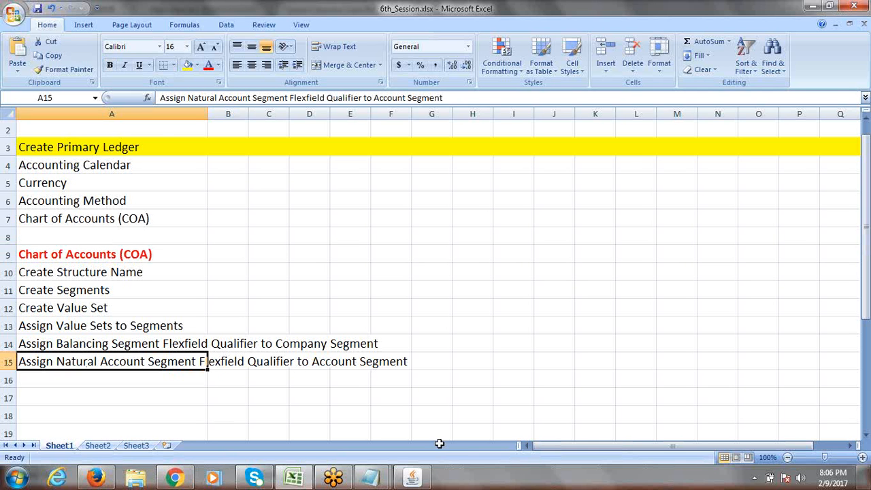
click(413, 478)
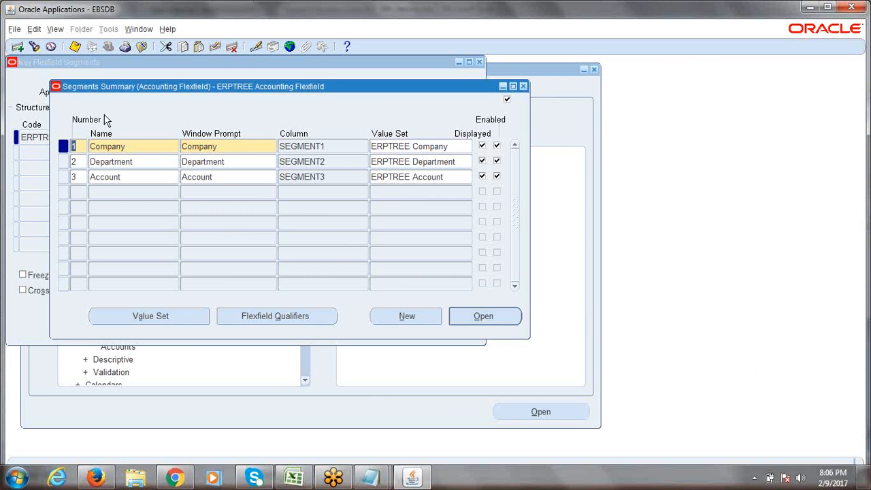
Step: Bring up the Account segment's Flexfield Qualifiers and locate the Natural Account Segment qualifier
click(132, 177)
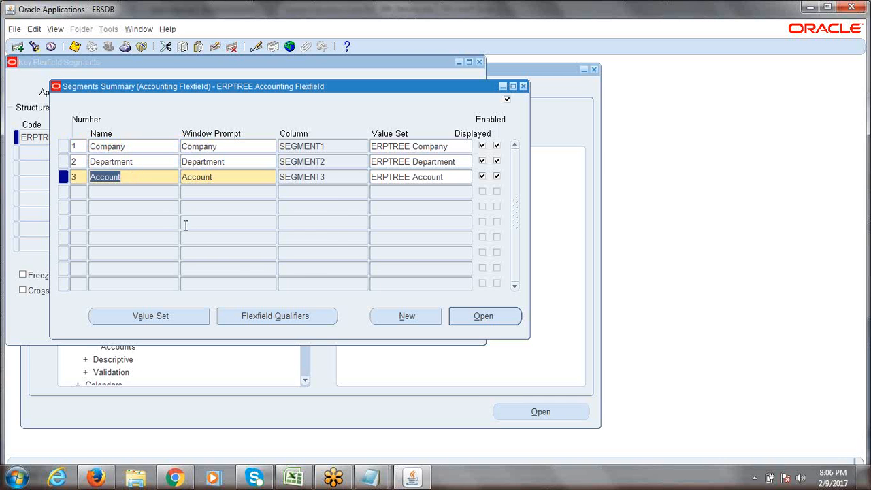
click(283, 318)
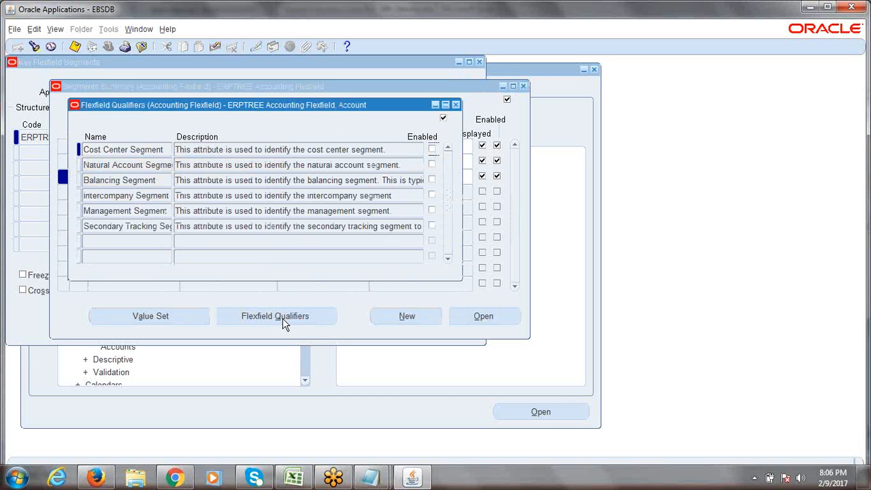
drag(257, 108, 396, 124)
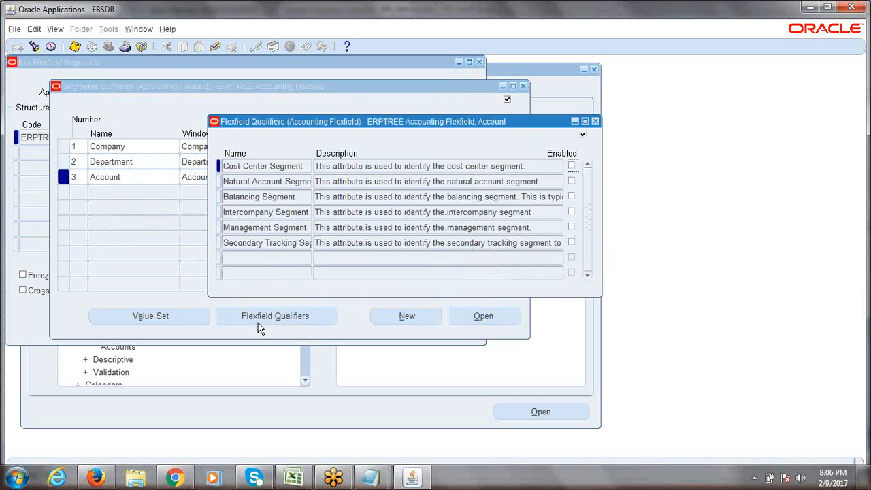
click(289, 182)
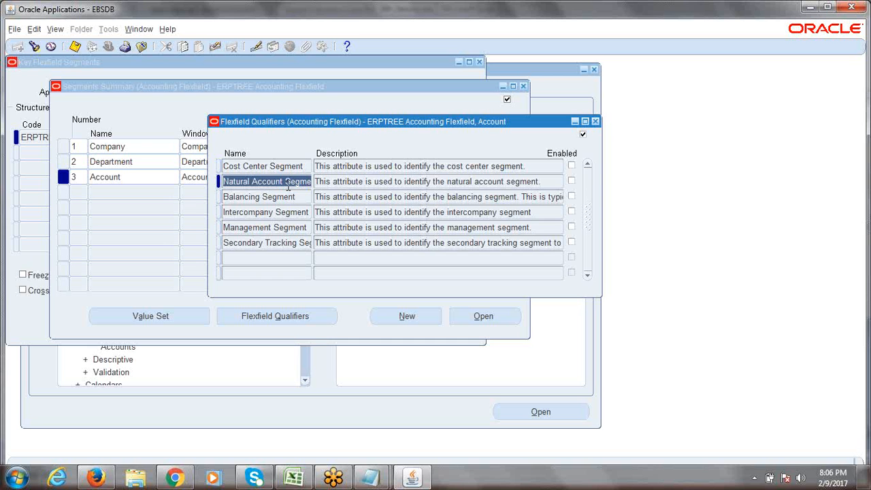
key(Tab)
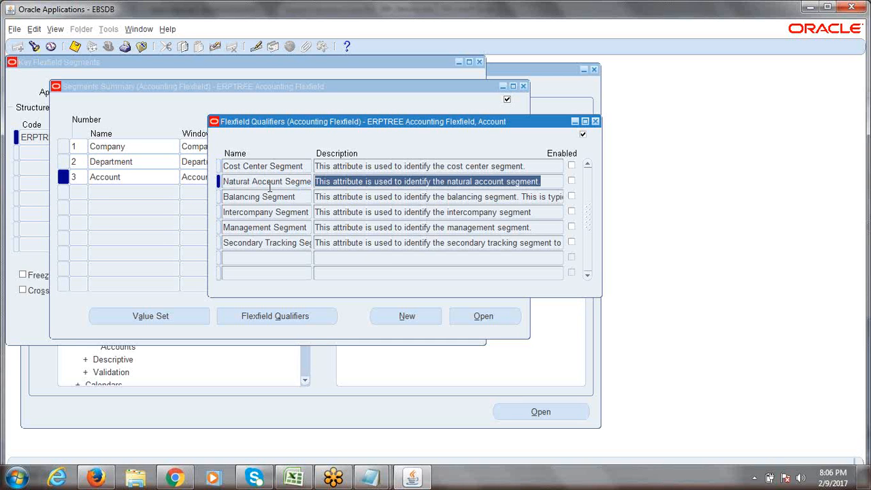
click(264, 185)
click(263, 183)
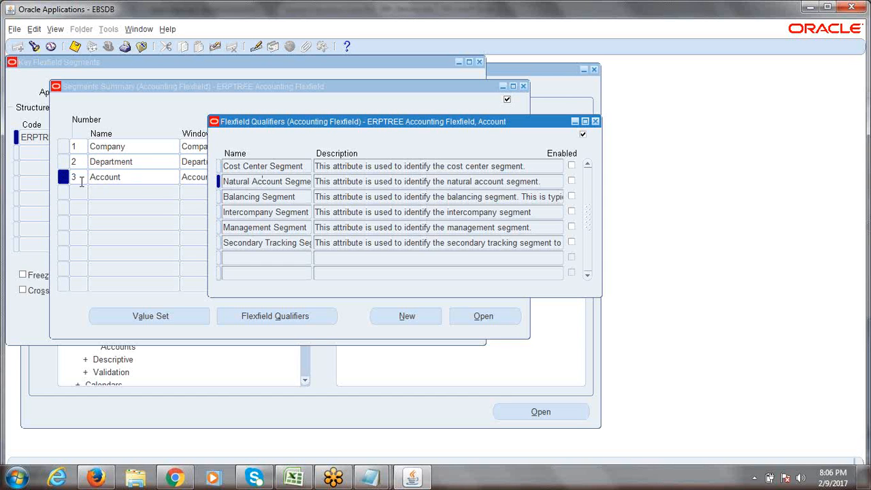
Step: Enable Natural Account Segment, save it, and close the qualifiers window
click(572, 182)
click(74, 45)
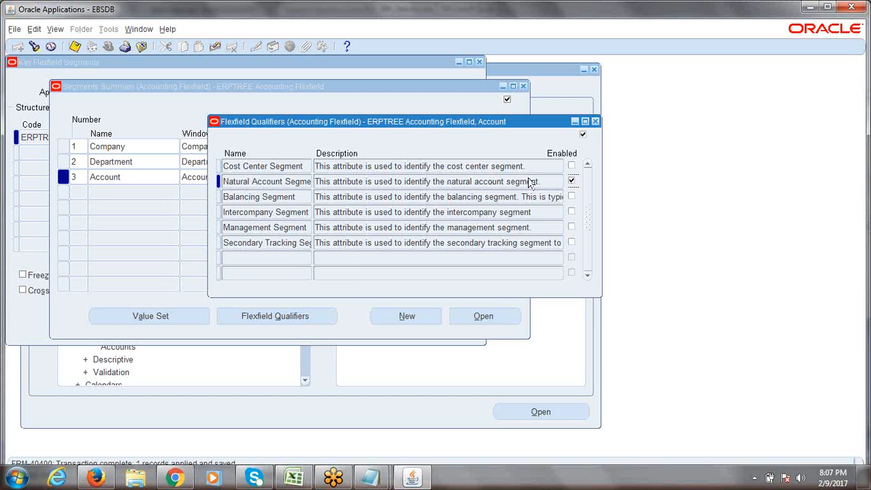
click(595, 121)
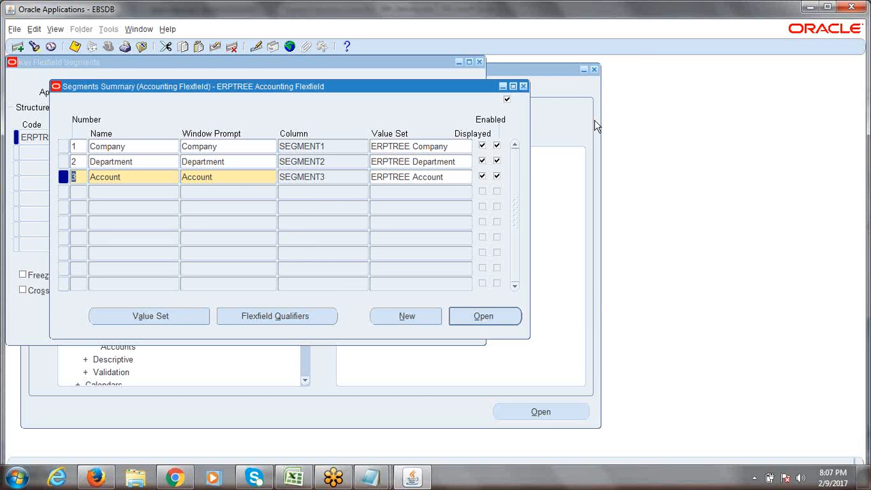
key(ctrl+s)
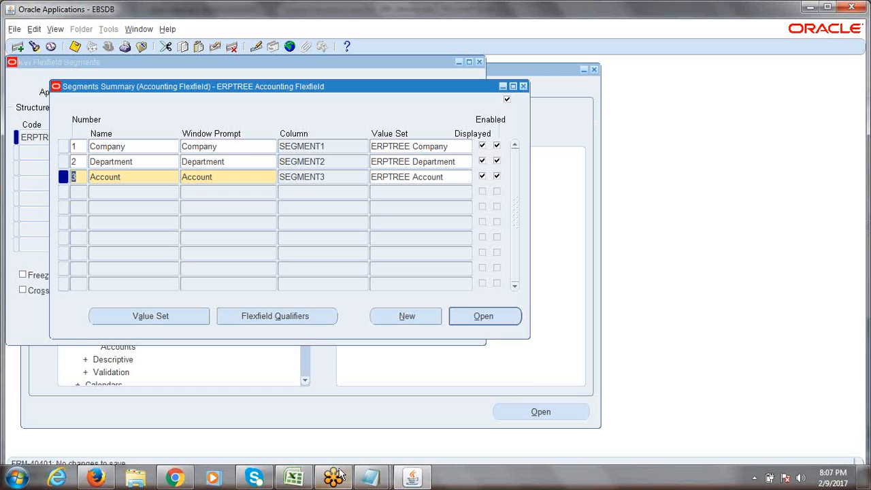
Step: Review checklist entries A14 (Balancing Segment) and A15 (Natural Account) in Excel, then return to Oracle
click(294, 478)
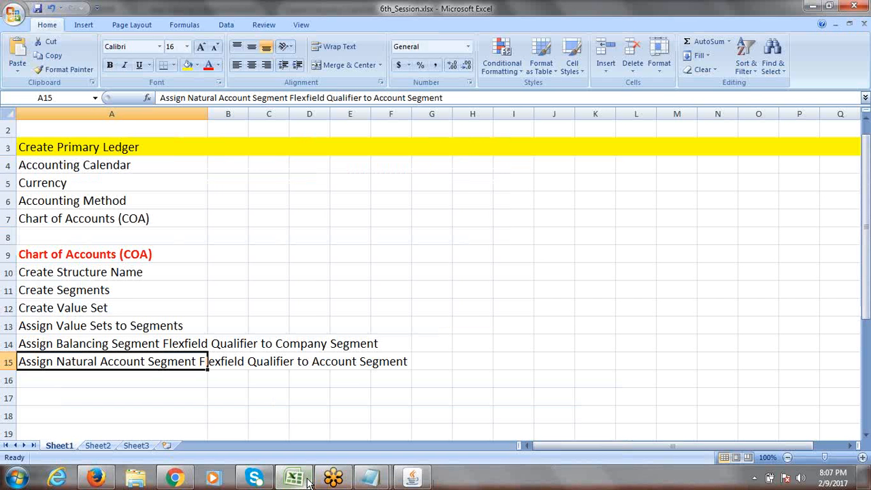
click(53, 346)
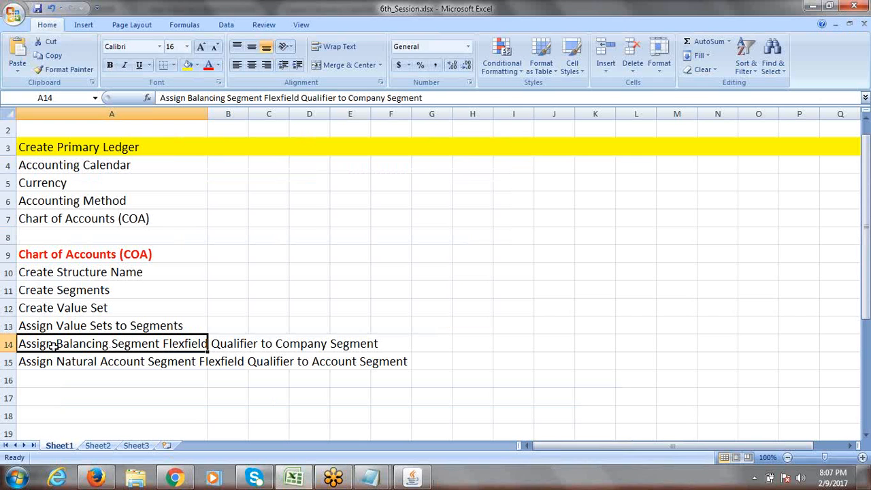
click(59, 362)
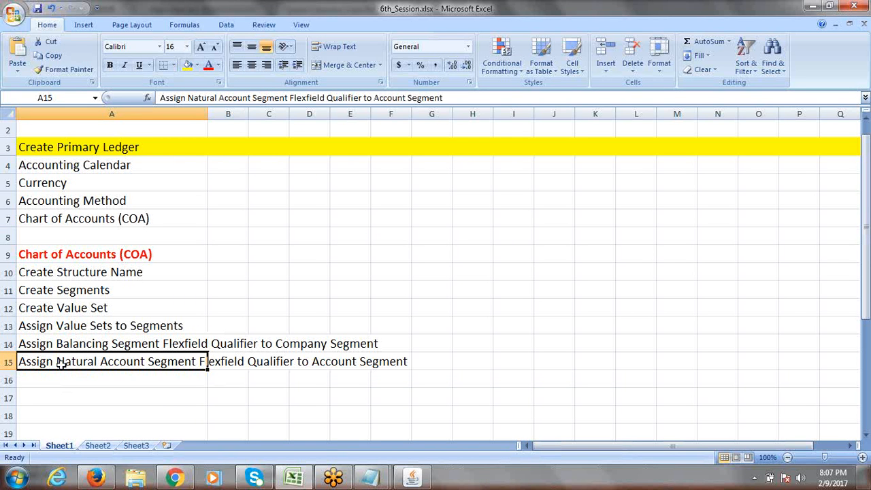
key(alt+Tab)
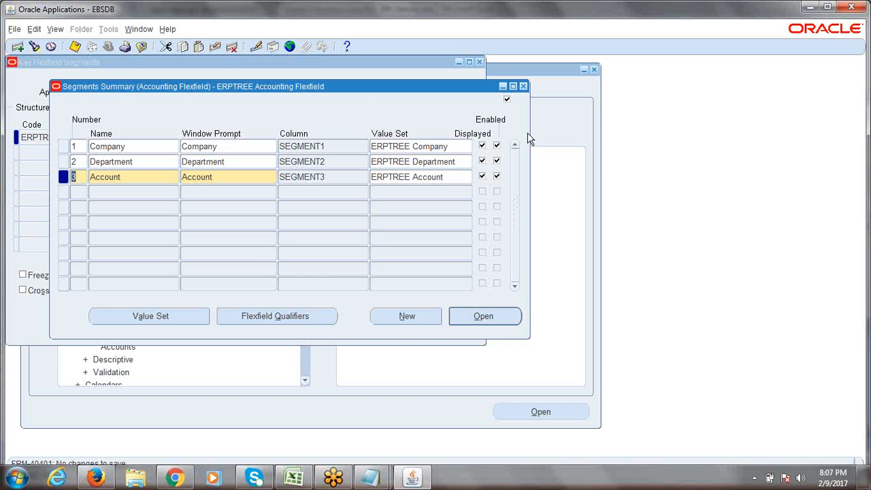
Step: Close the Segments Summary, reopen the ERPTREE structure's segments, save them, and close it again
click(523, 87)
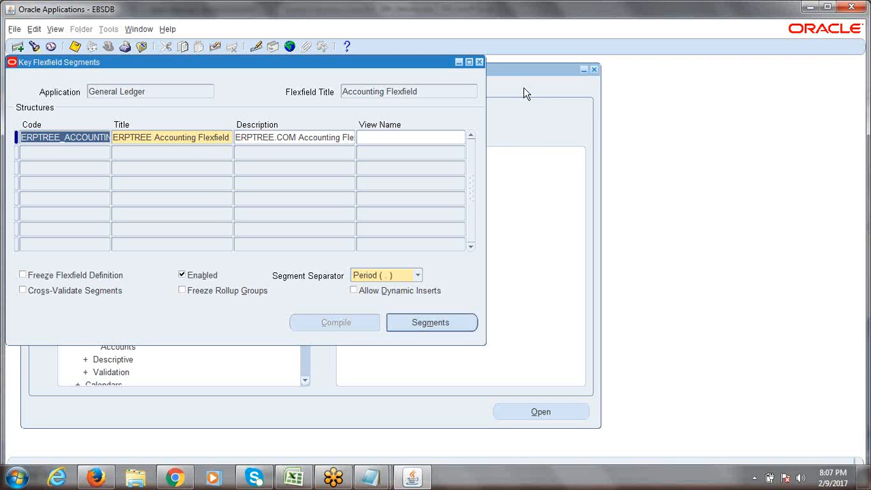
click(152, 134)
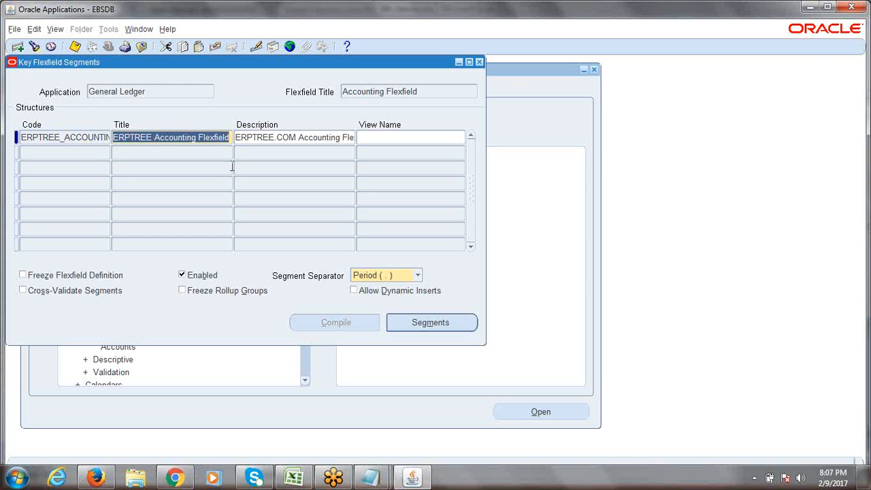
click(71, 138)
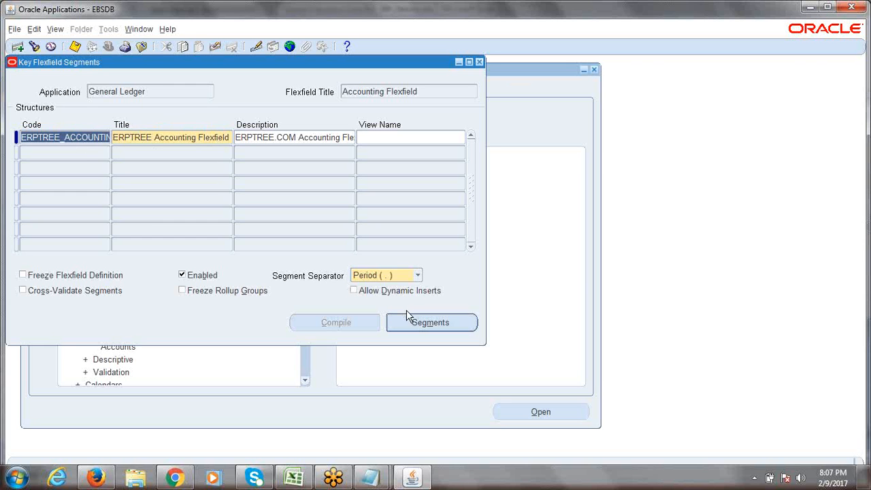
click(422, 322)
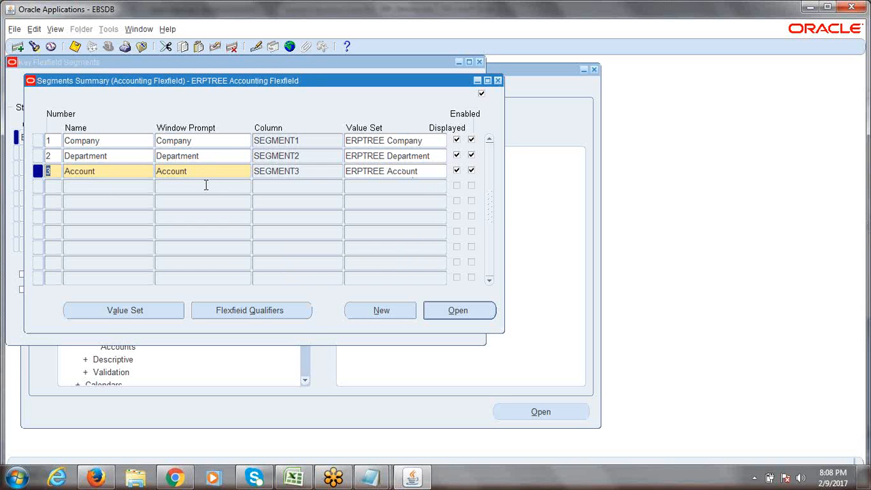
key(ctrl+s)
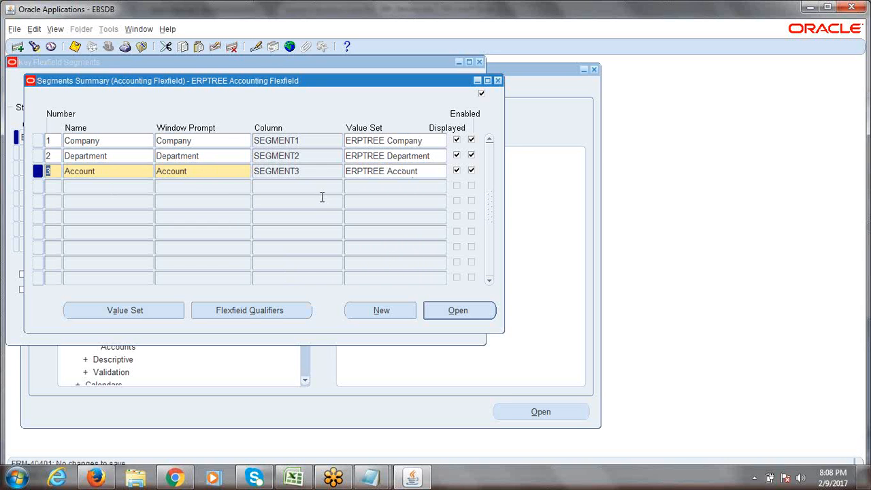
click(499, 82)
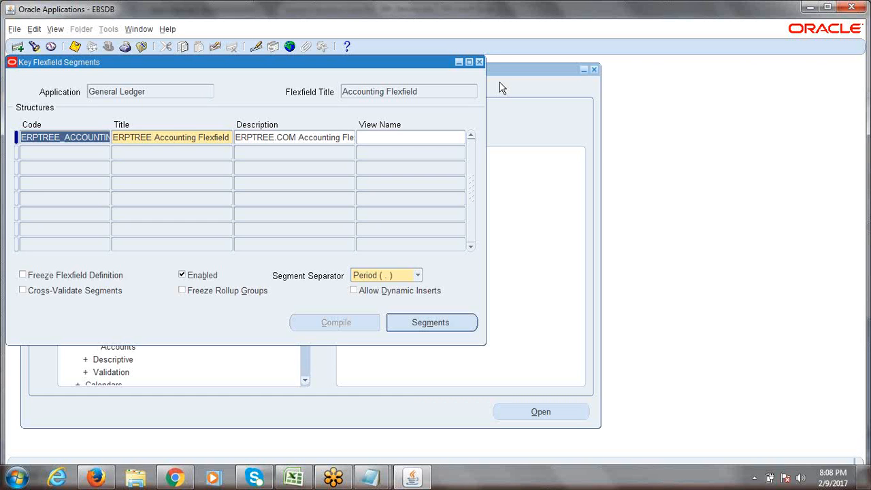
click(168, 138)
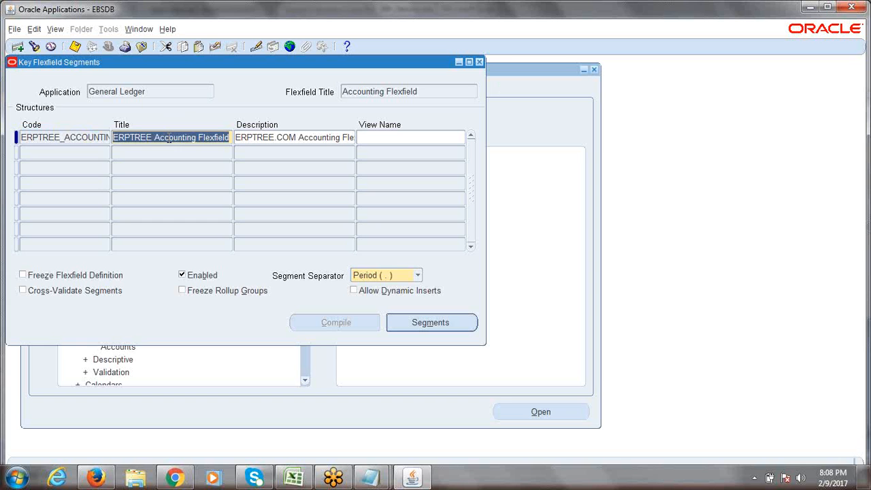
click(208, 139)
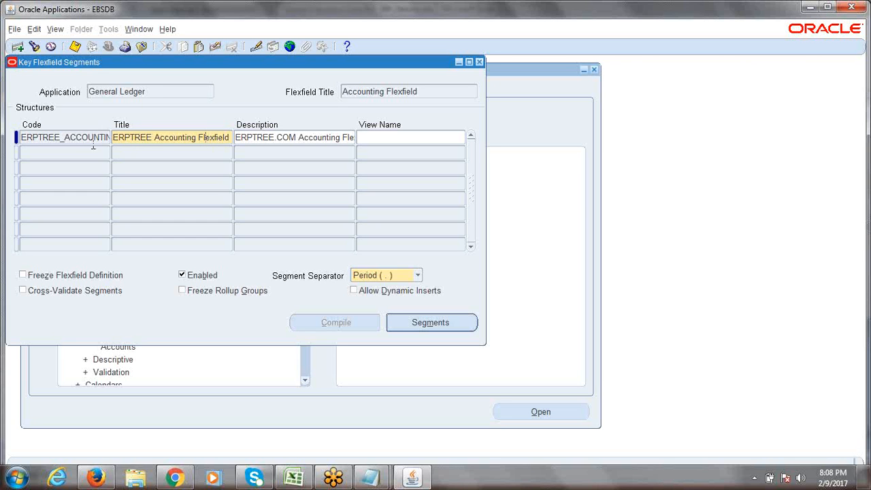
click(68, 139)
triple_click(68, 139)
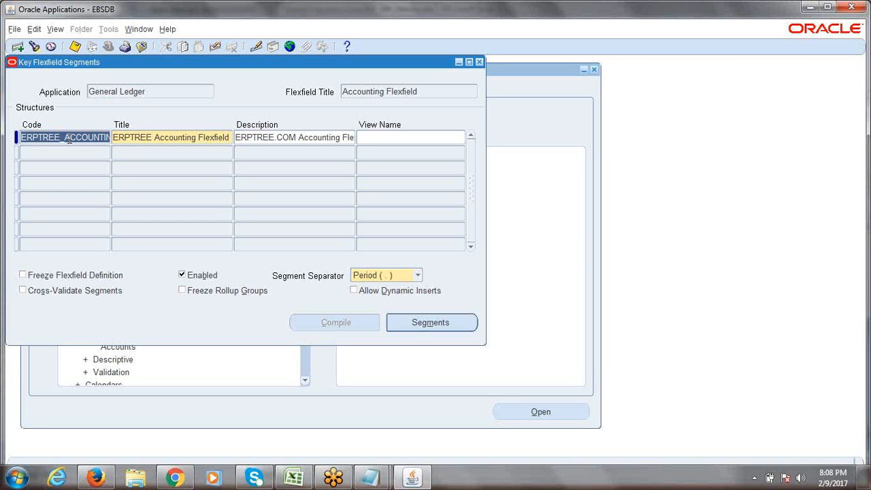
click(152, 139)
click(95, 141)
click(417, 325)
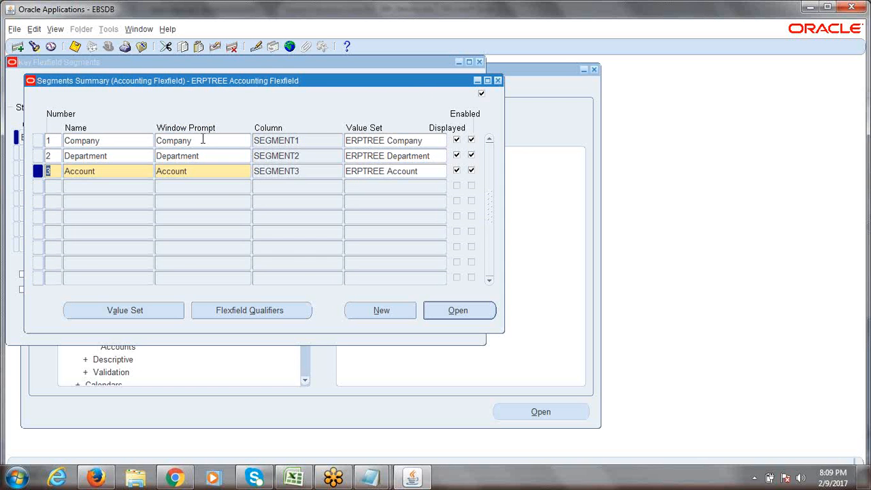
click(498, 81)
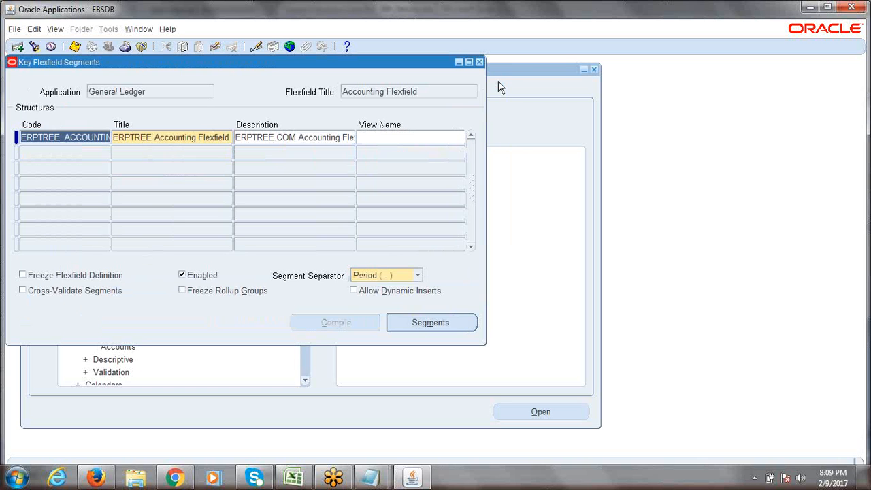
click(427, 91)
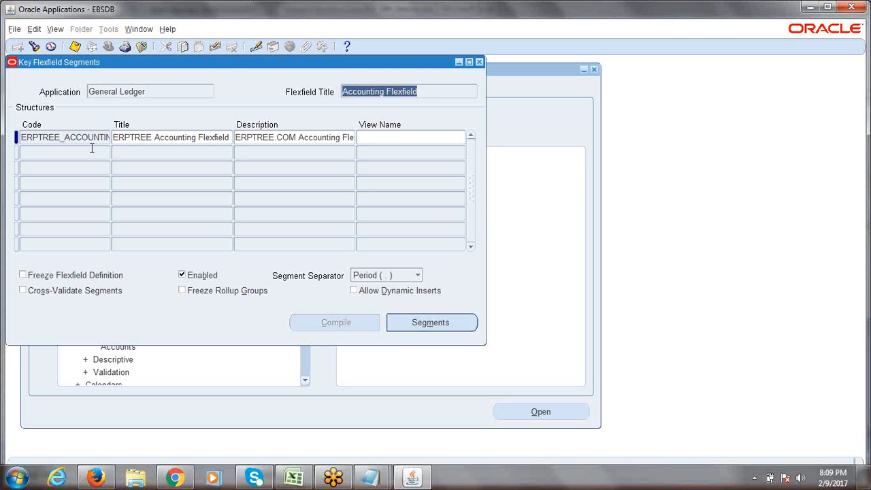
Step: Tick Freeze Flexfield Definition for ERPTREE and accept the Caution dialog
click(23, 275)
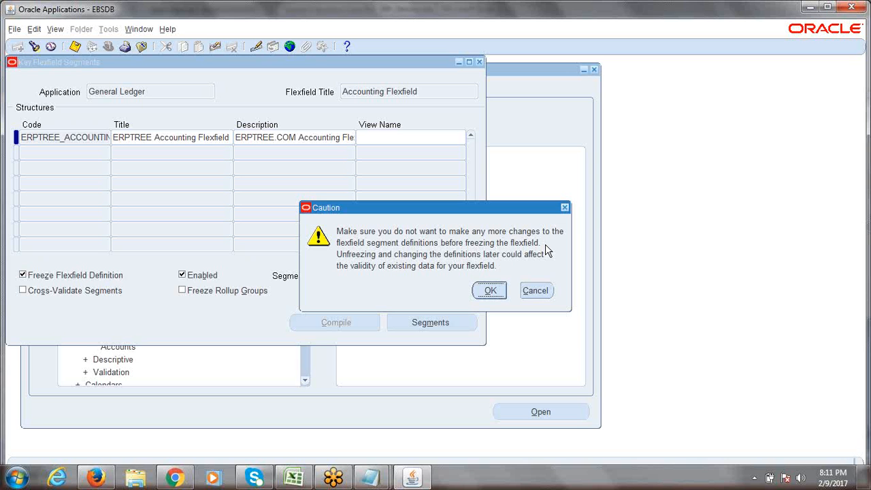
click(488, 290)
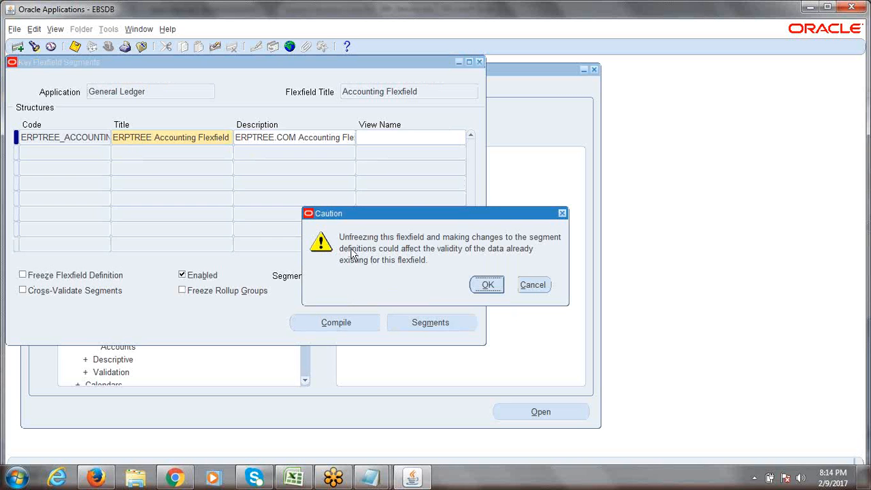
Step: Confirm unfreezing, then review the Company, Department and Account segments and close the summary
click(500, 289)
click(441, 322)
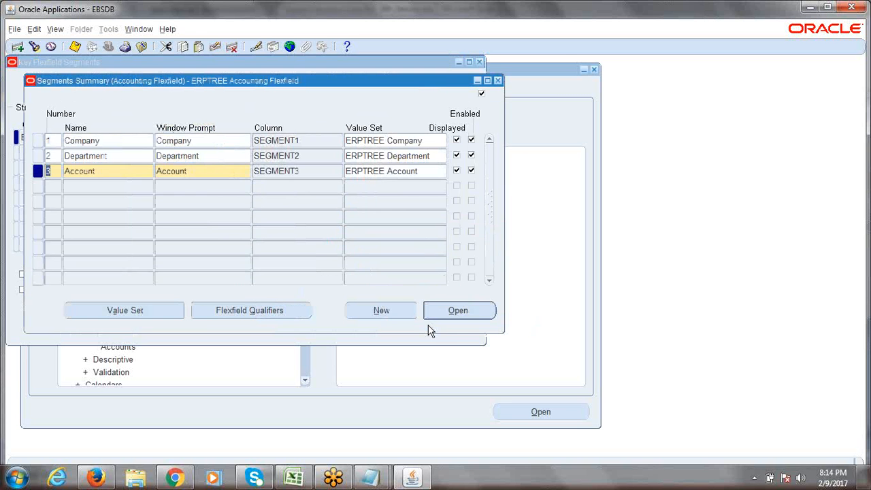
click(119, 140)
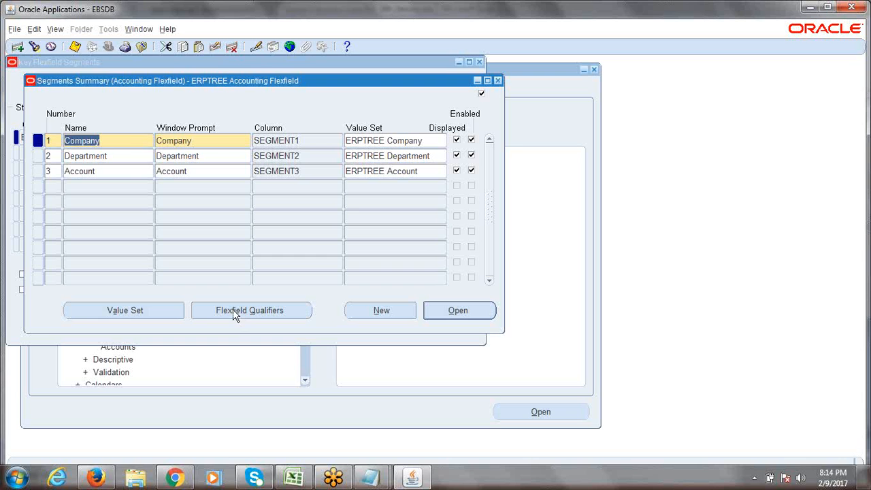
click(117, 141)
click(118, 171)
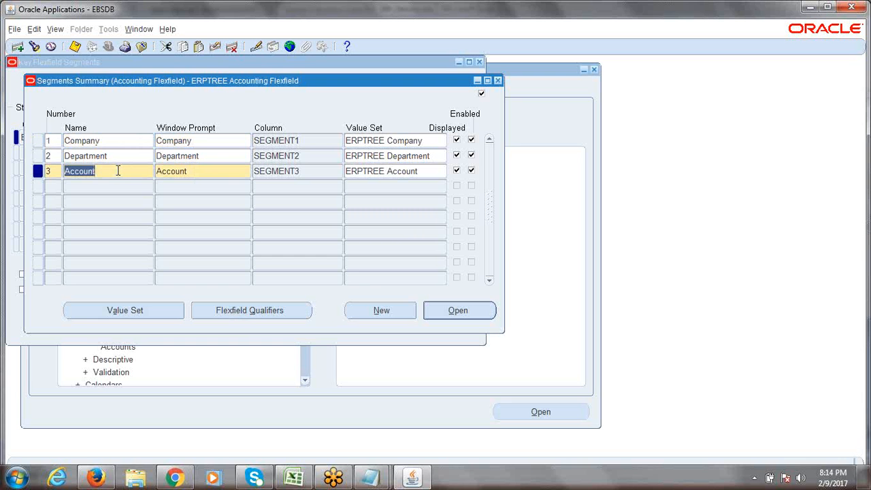
click(497, 80)
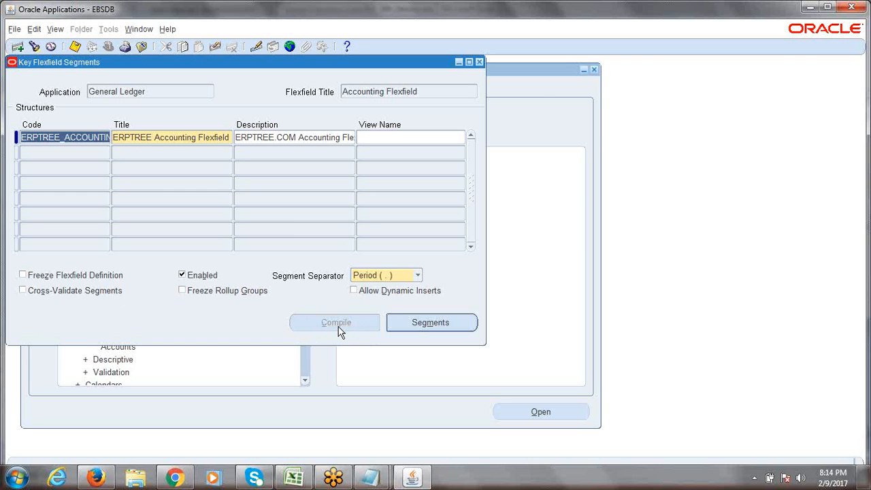
Step: Tick Freeze Flexfield Definition again for ERPTREE and accept the caution warning
click(22, 274)
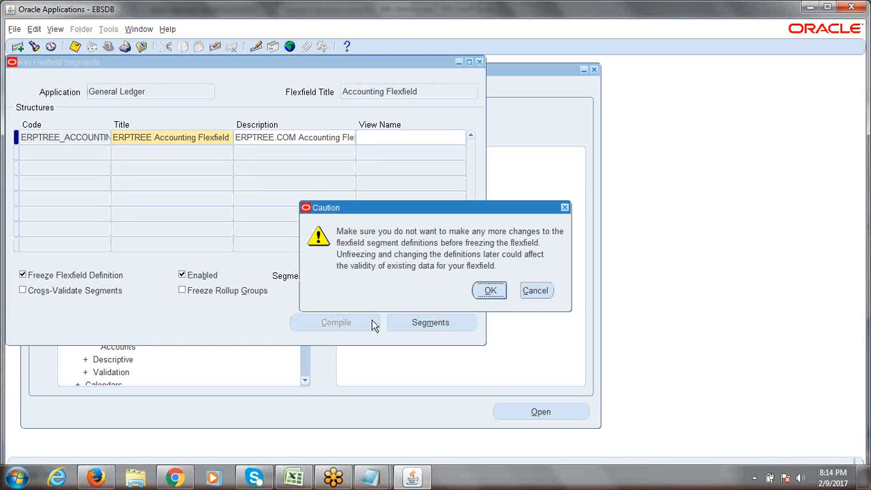
click(491, 290)
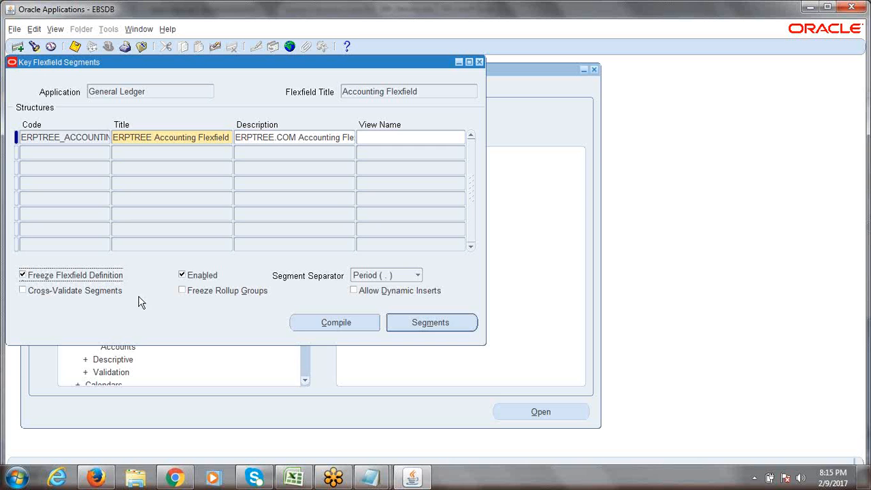
Step: Compile the ERPTREE flexfield, dismiss both notes, and list all submitted requests
click(330, 324)
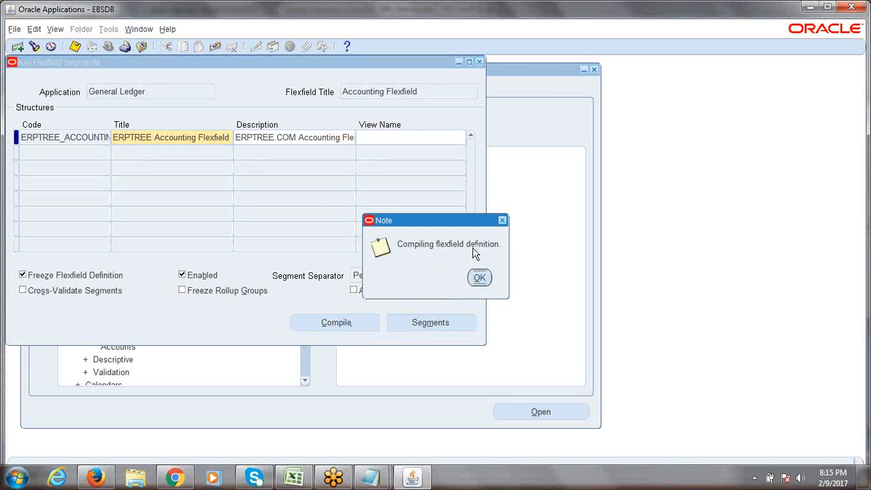
click(480, 278)
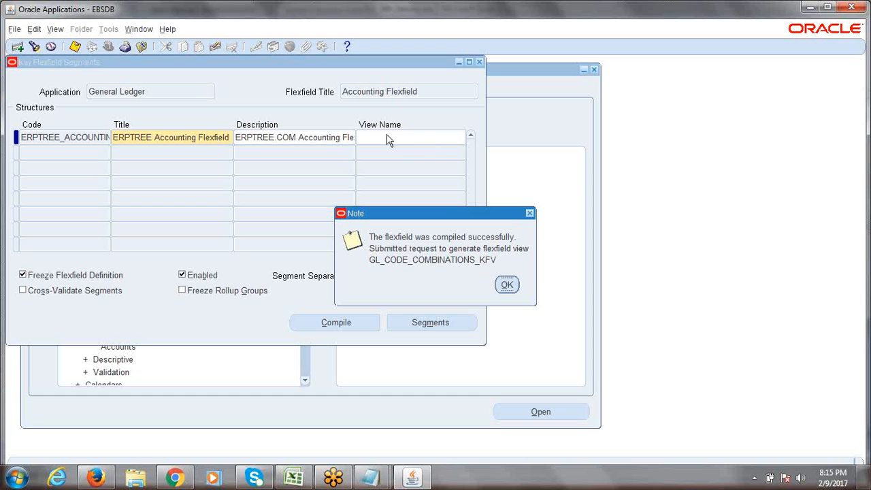
click(505, 285)
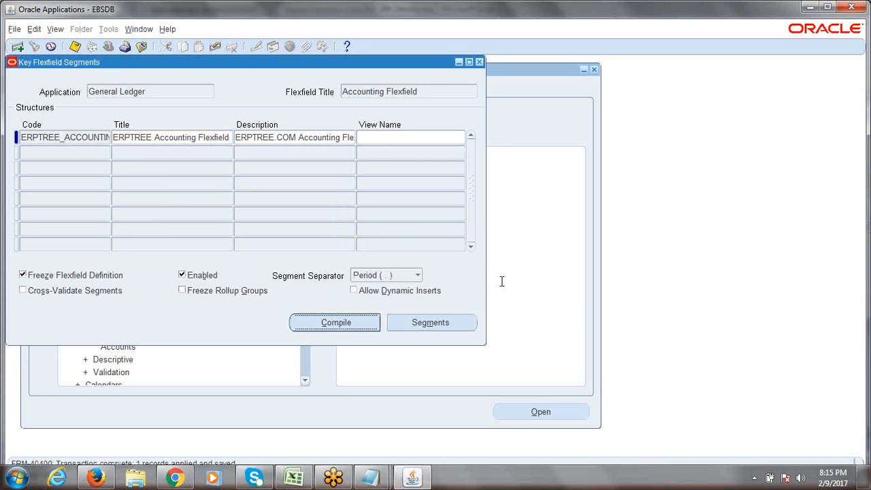
key(r)
key(alt+i)
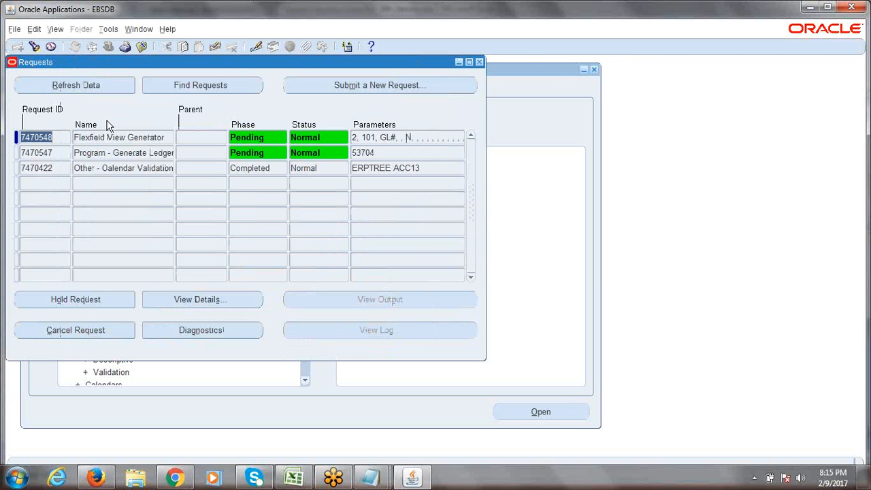
Step: Inspect the Generate Ledger and Flexfield View Generator requests, then refresh until all show Completed Normal
click(78, 153)
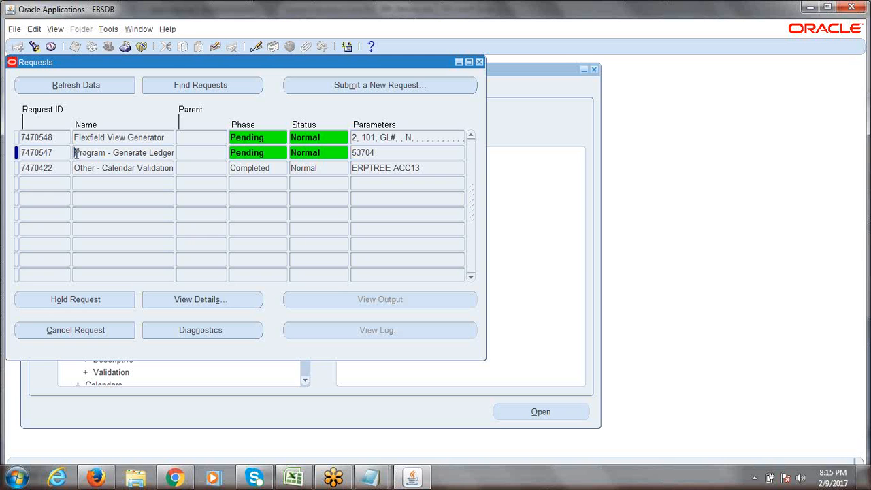
drag(76, 152, 175, 154)
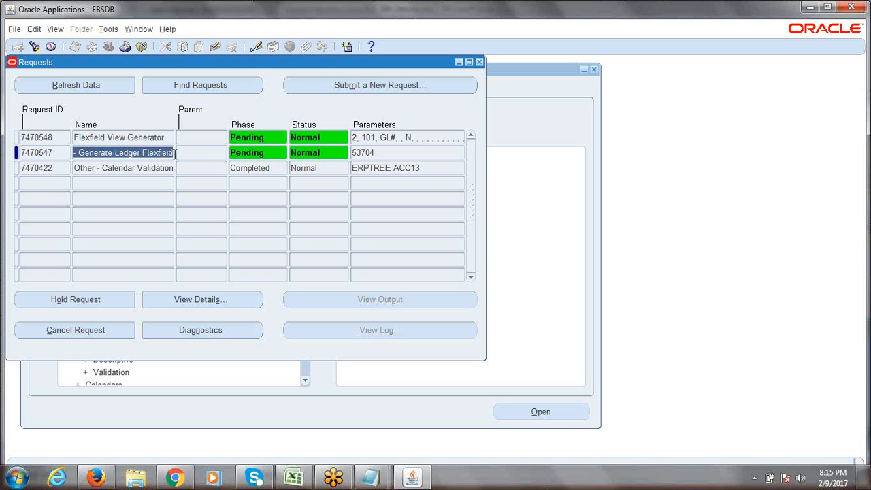
click(82, 139)
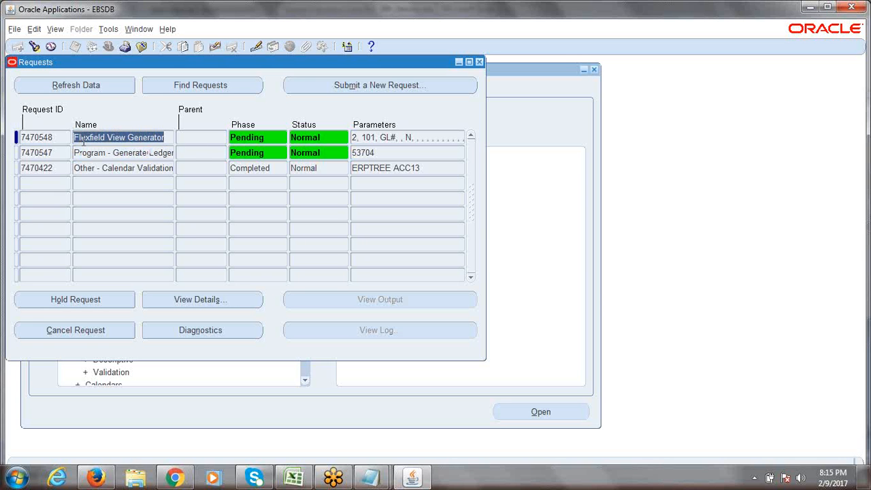
drag(75, 139, 176, 141)
click(173, 141)
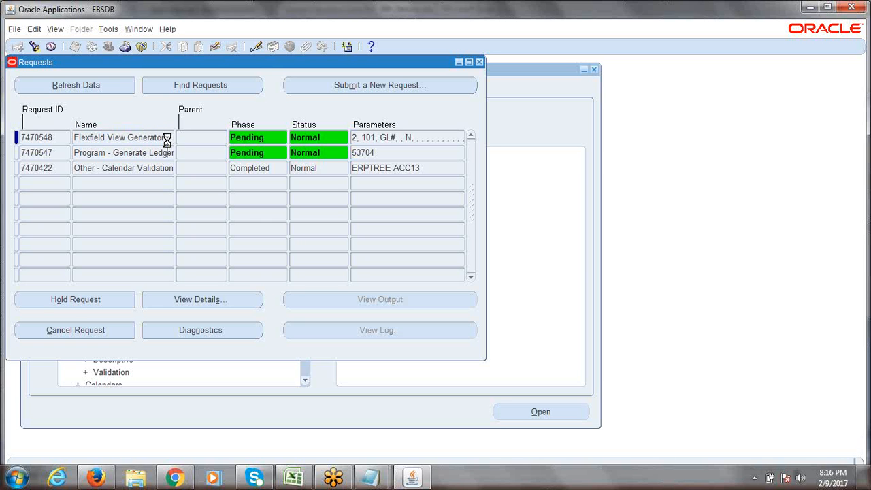
key(Down)
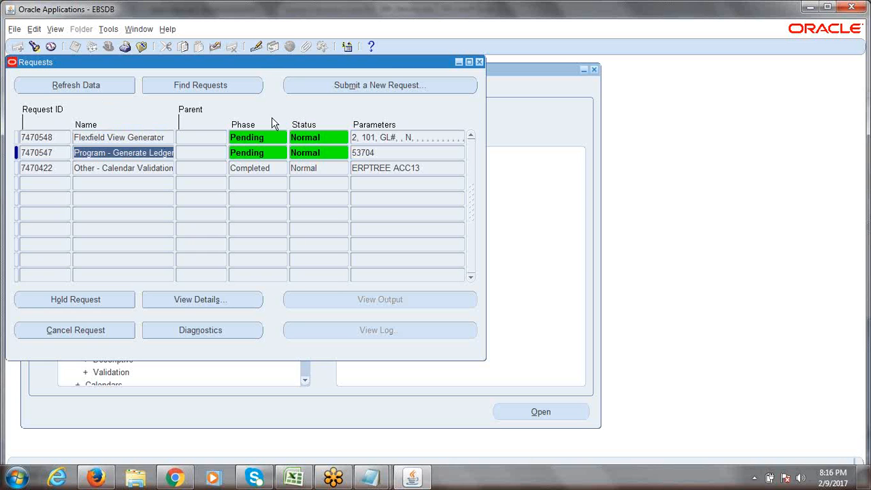
click(70, 89)
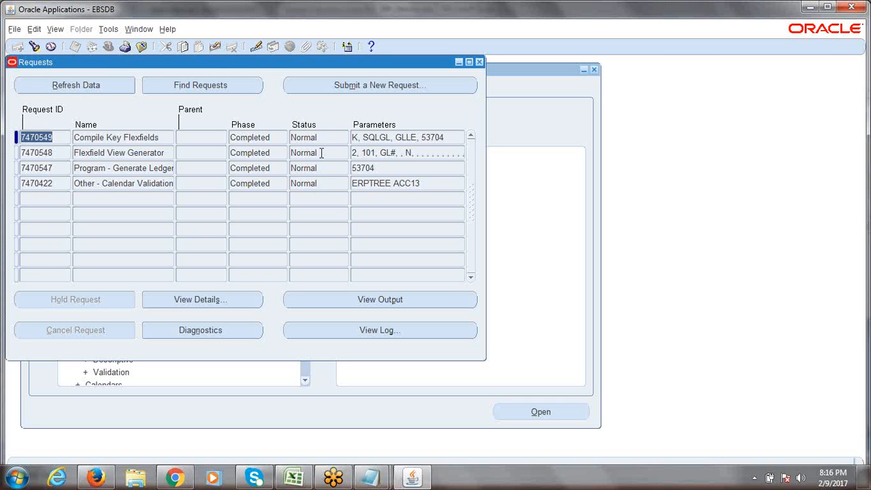
click(322, 153)
click(324, 163)
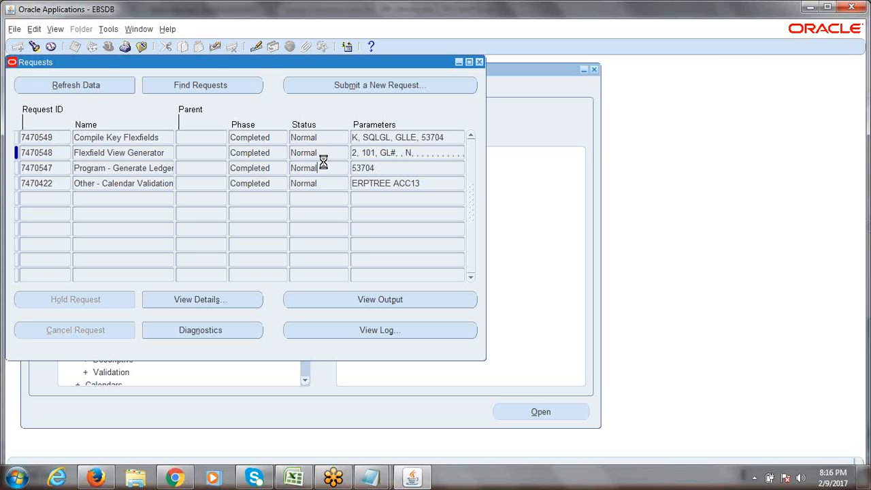
click(326, 154)
Step: Reopen the Requests window from the View menu, listing all of my requests
click(479, 62)
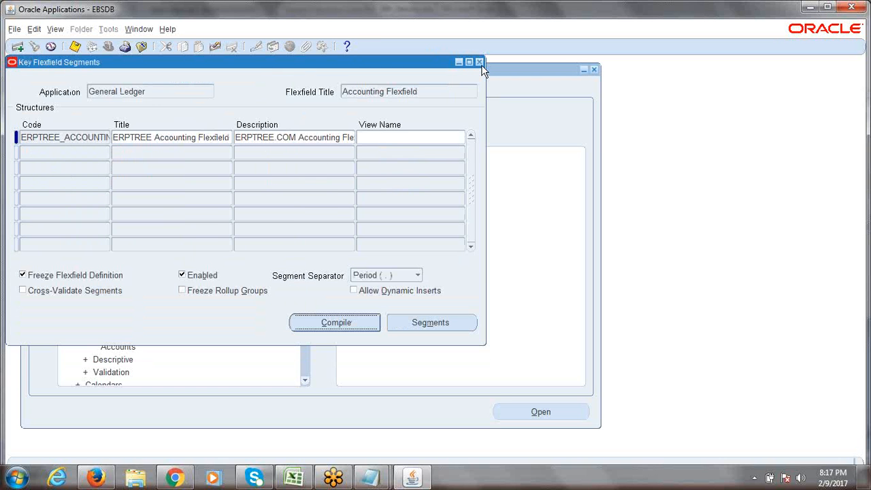
click(55, 30)
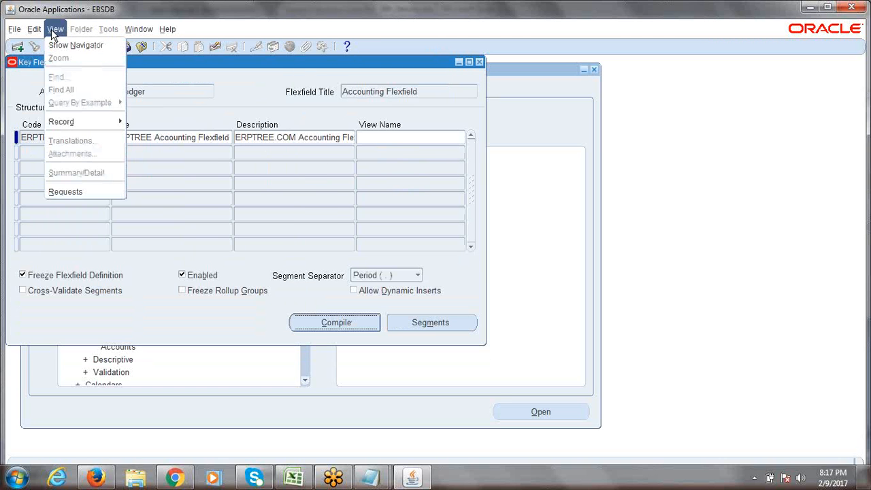
click(60, 192)
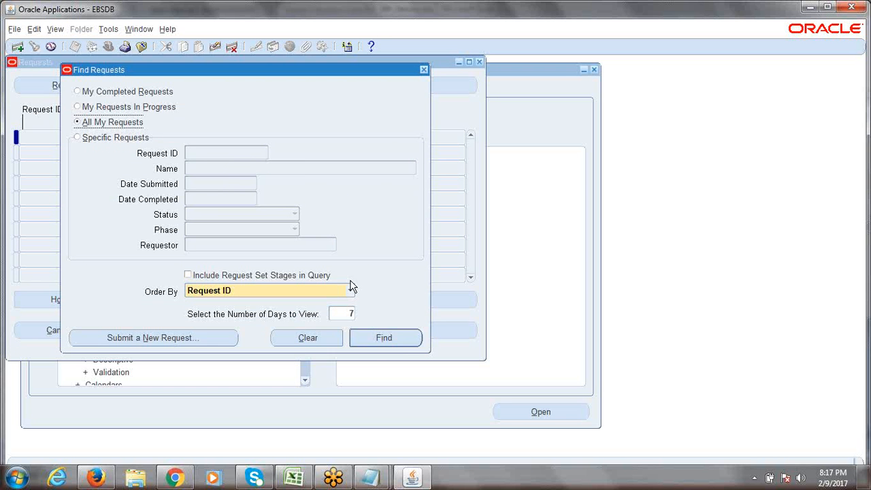
click(384, 338)
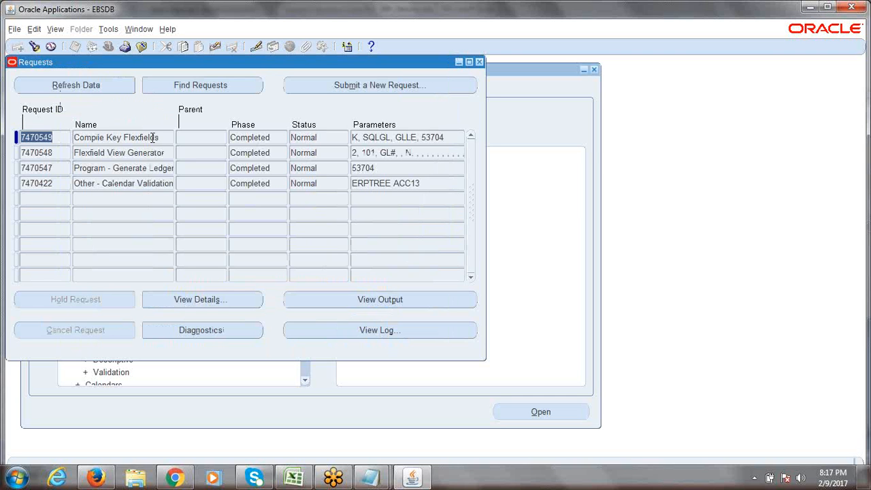
Step: Open a second Requests window listing all requests and move it down-right
click(57, 30)
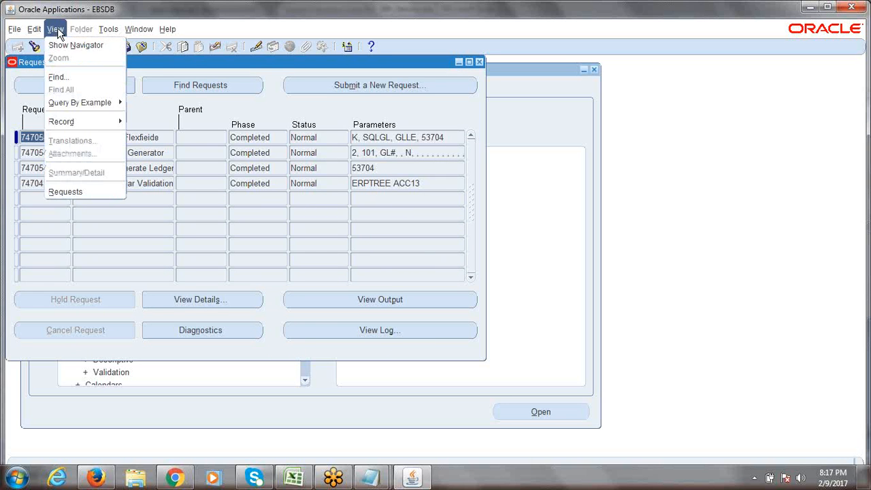
click(75, 192)
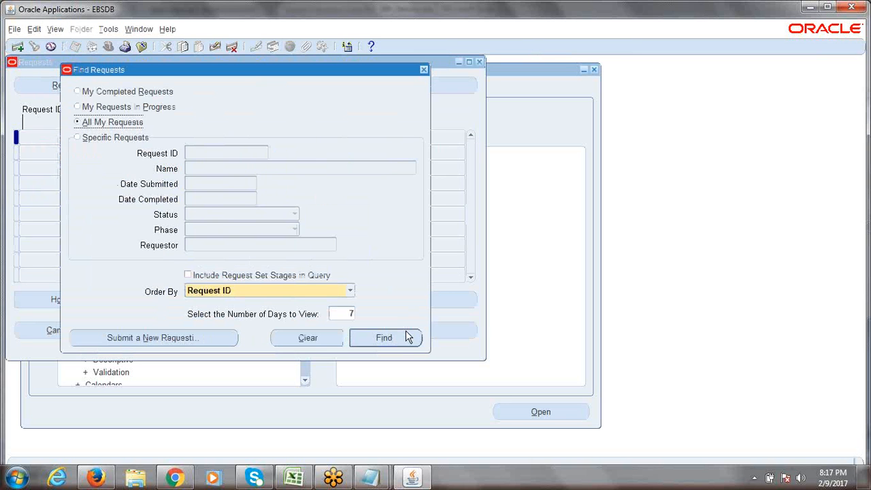
click(405, 341)
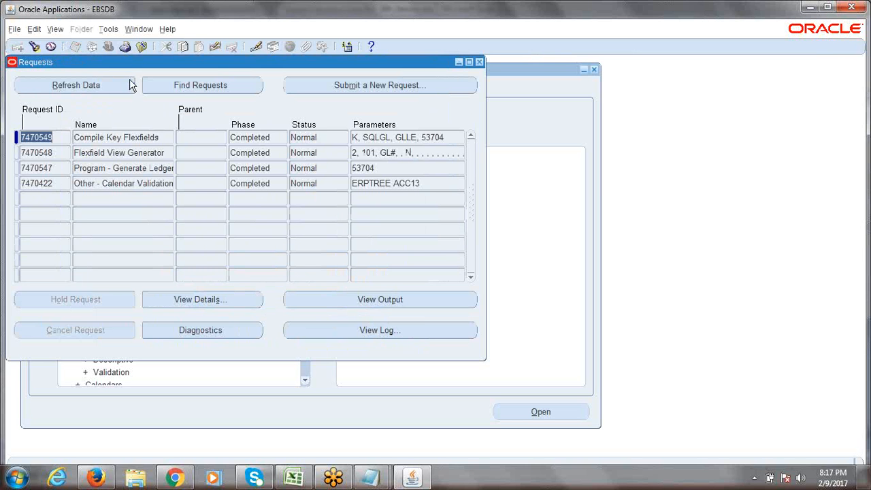
drag(127, 62, 187, 77)
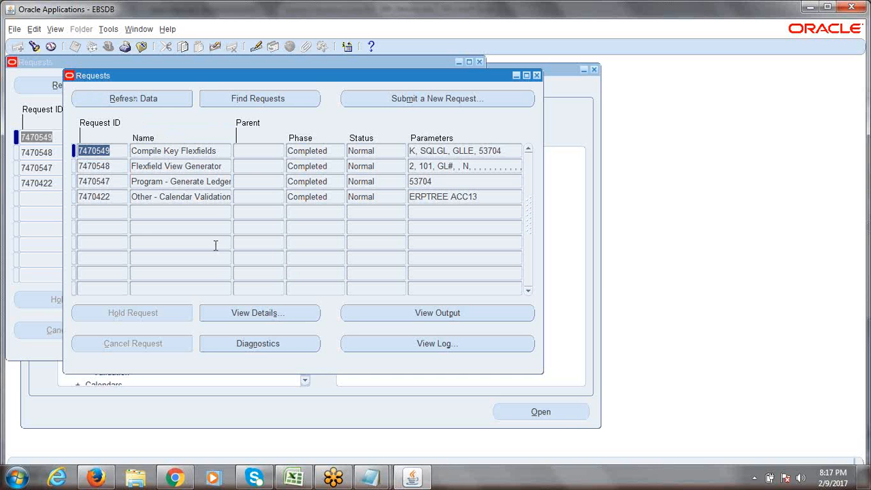
drag(211, 78, 247, 115)
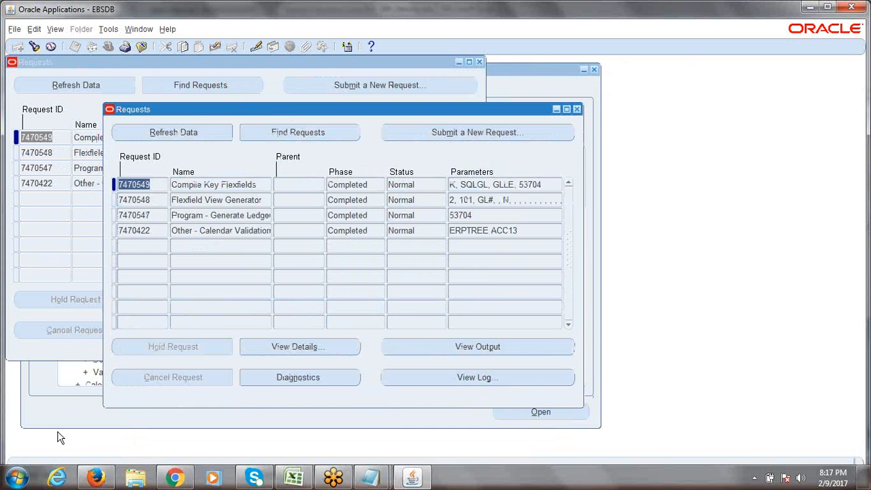
click(378, 480)
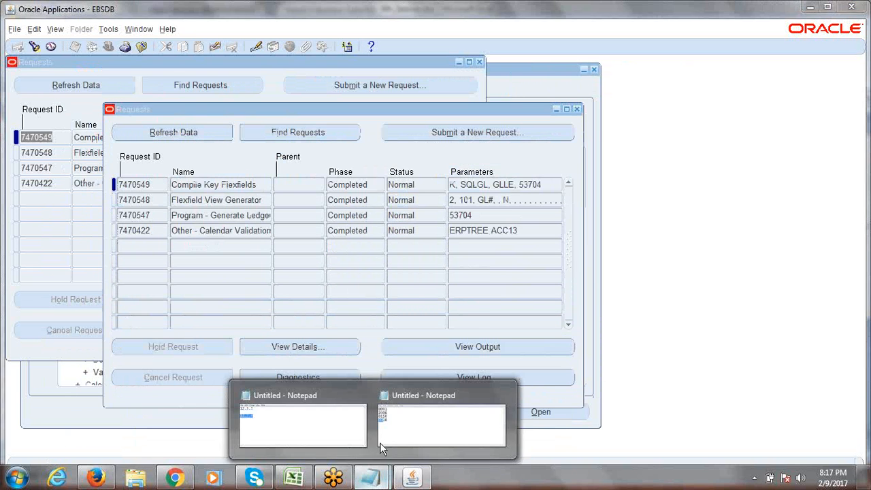
Step: Replace the four Notepad code lines with 'SRS Window = Standard Request Submition'
click(412, 424)
drag(217, 306, 175, 255)
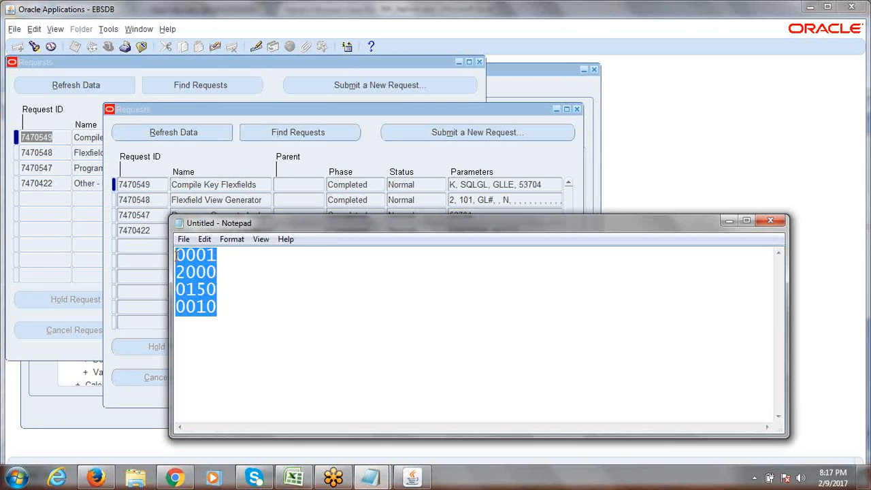
text(SR)
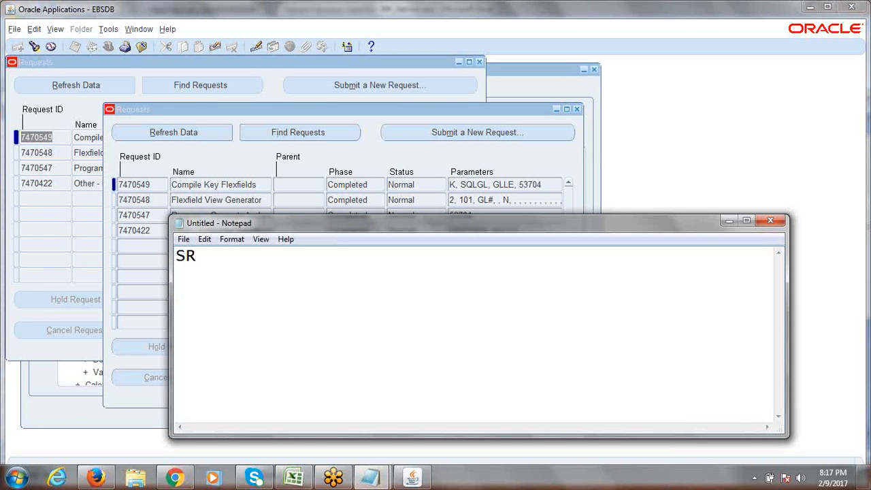
text(S Wind)
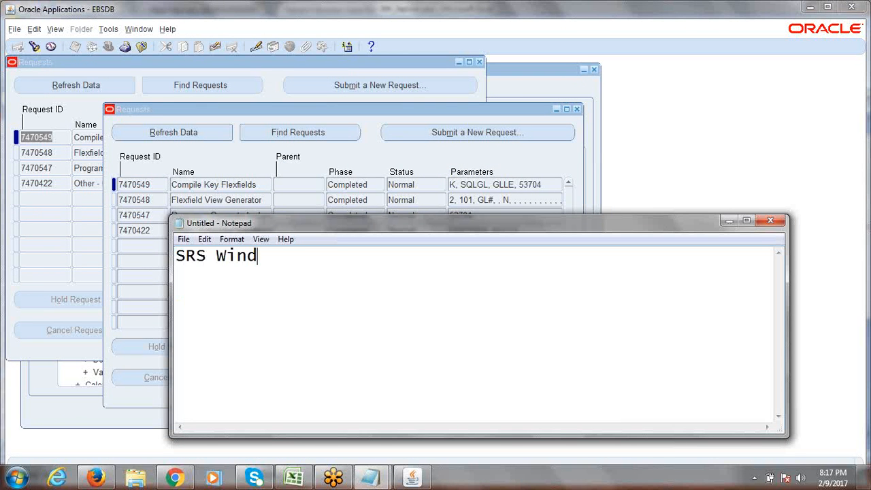
text(ow = Sta)
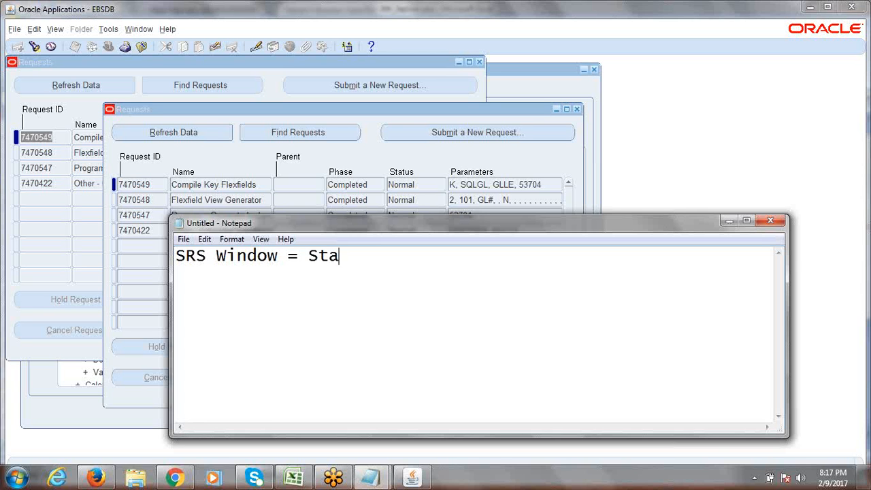
text(ndard Reque)
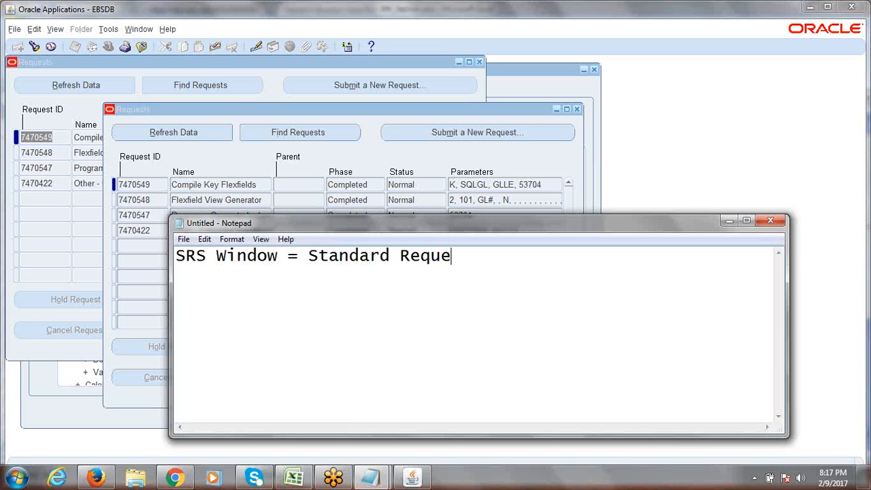
text(st Submition)
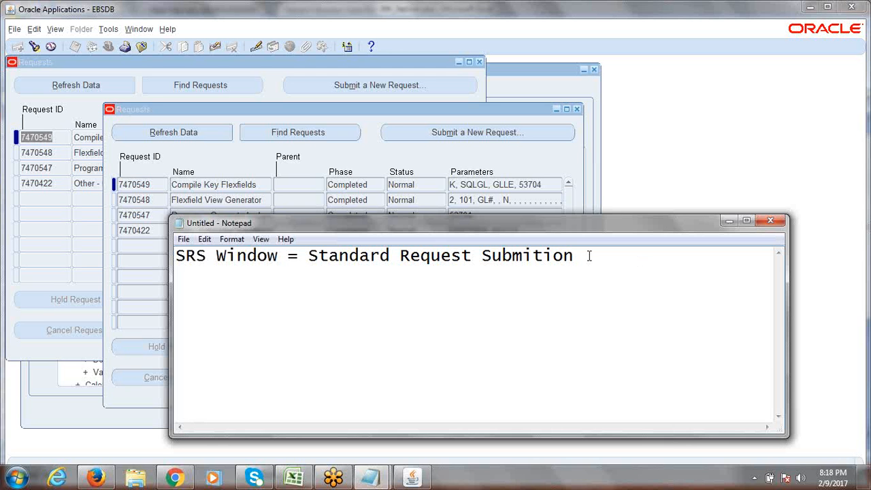
click(729, 221)
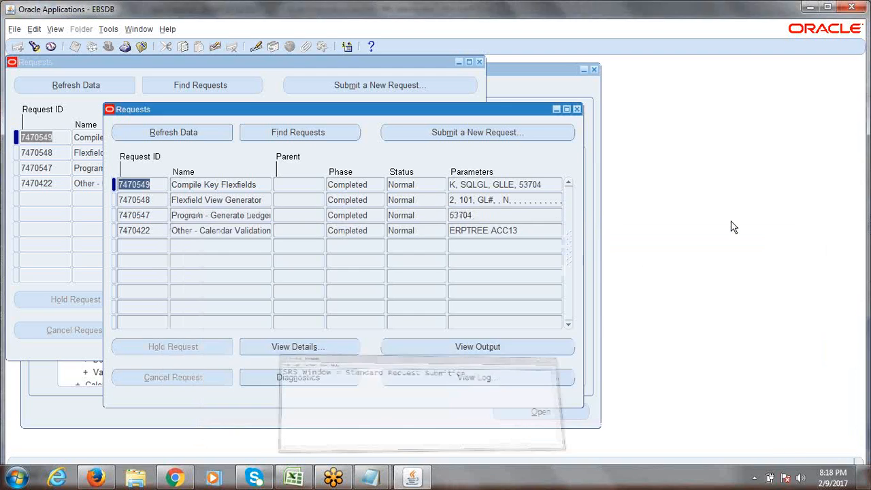
Step: Close both Requests windows, select the structure record, and minimize Oracle to reveal Excel
click(576, 109)
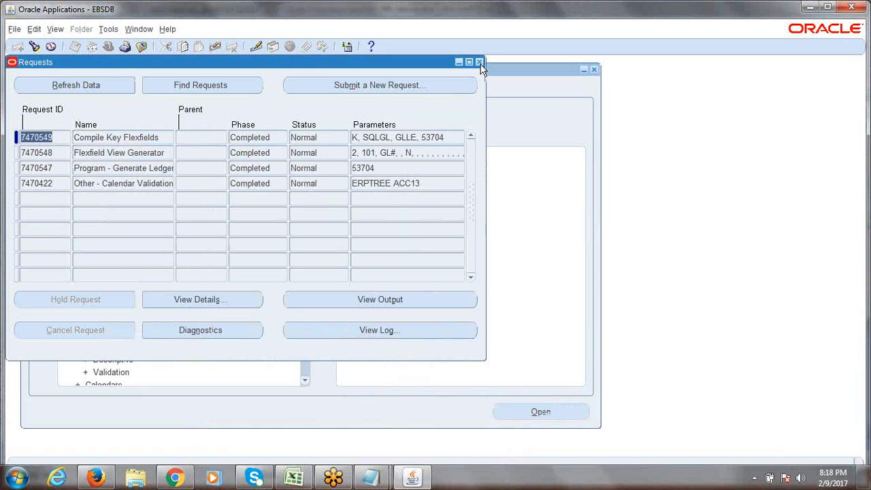
click(479, 62)
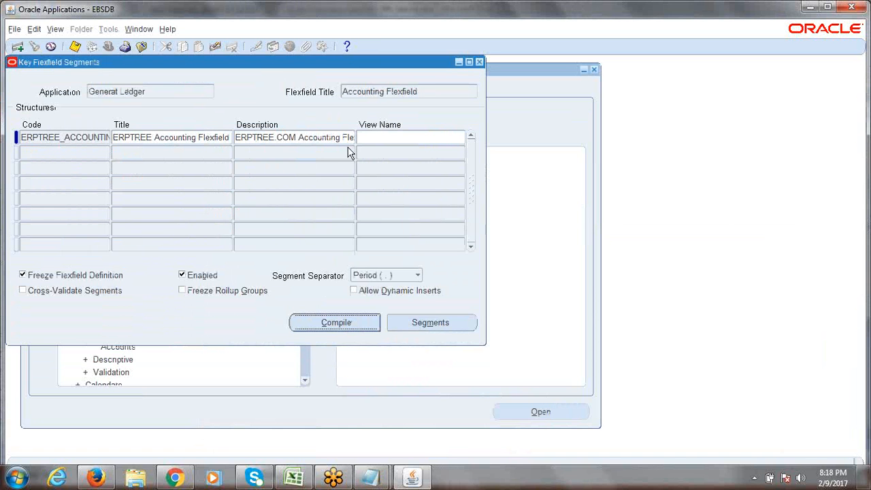
click(93, 137)
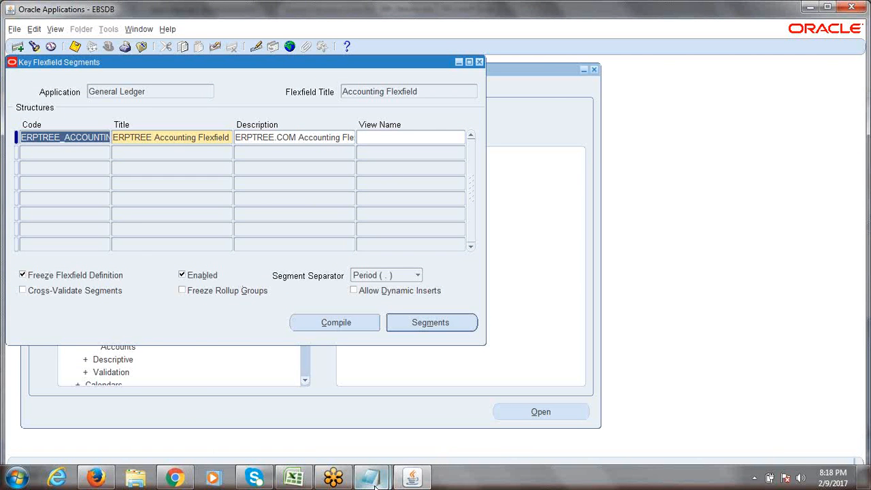
click(415, 480)
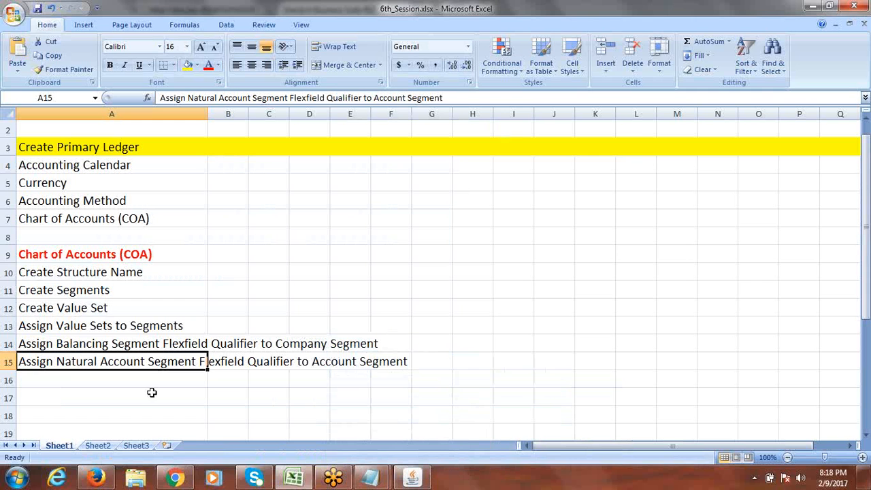
Step: Review the six Chart of Accounts steps in A10:A15, then select cell A16
click(102, 273)
drag(102, 273, 107, 352)
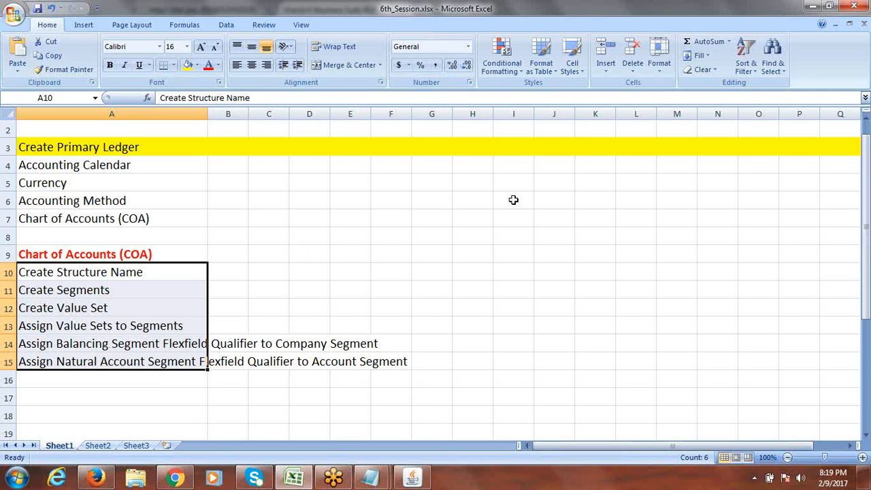
click(618, 14)
click(618, 13)
click(454, 169)
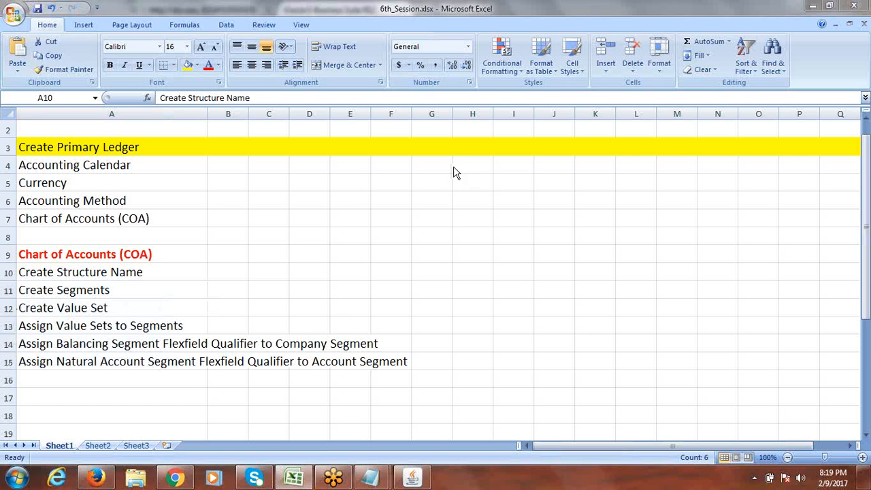
click(441, 14)
click(75, 376)
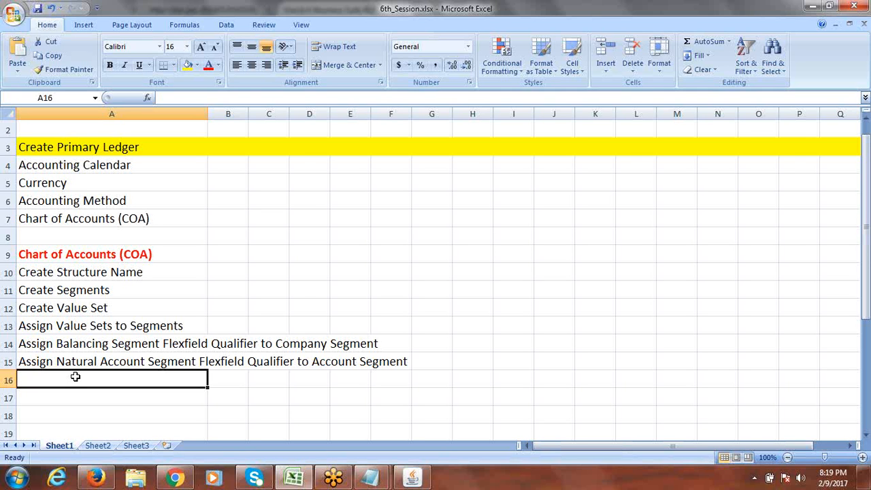
Step: Enter R12 in cell G8 and Release 12 in cell G9
click(425, 236)
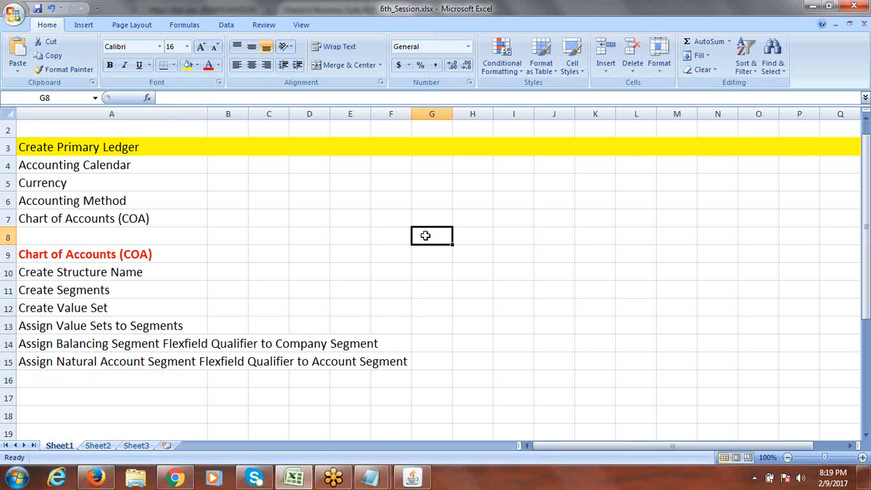
text(12)
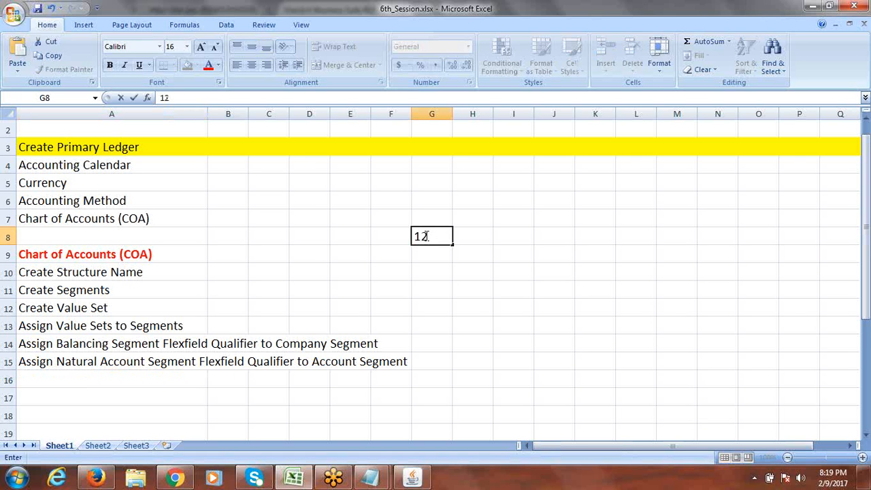
key(BackSpace)
key(BackSpace)
text(R12)
click(433, 253)
text(R)
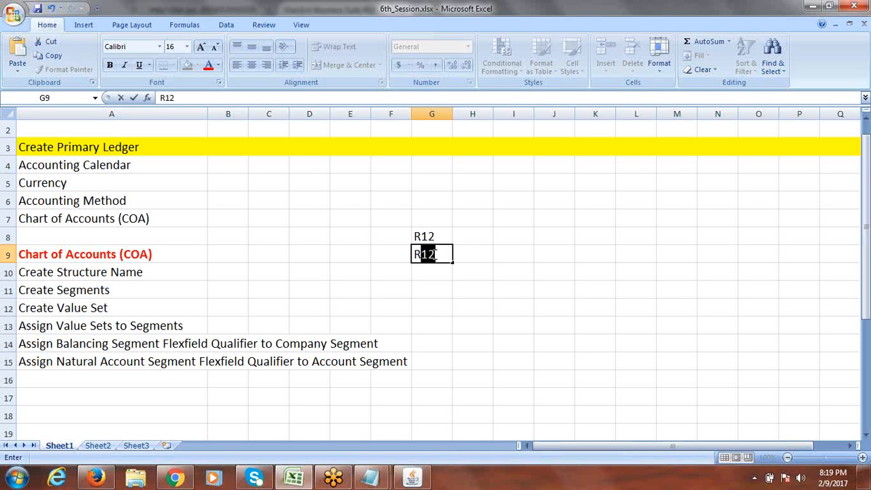
text(elease)
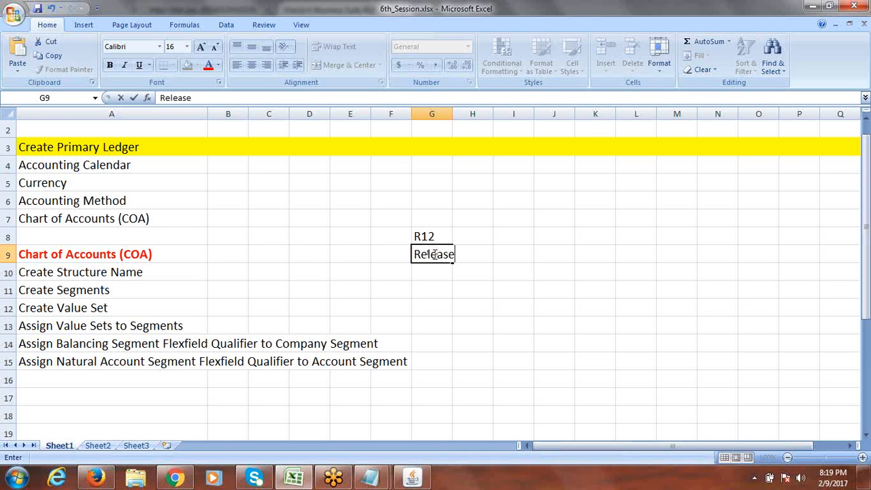
text( 12)
key(Return)
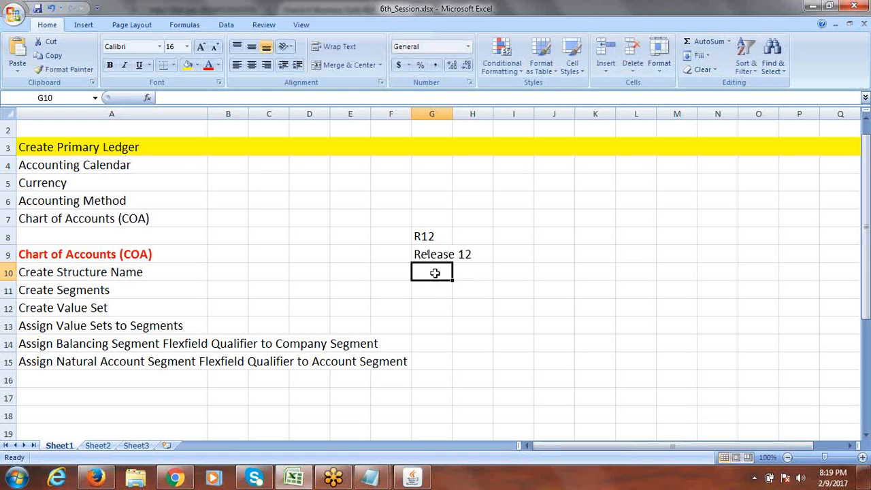
click(443, 254)
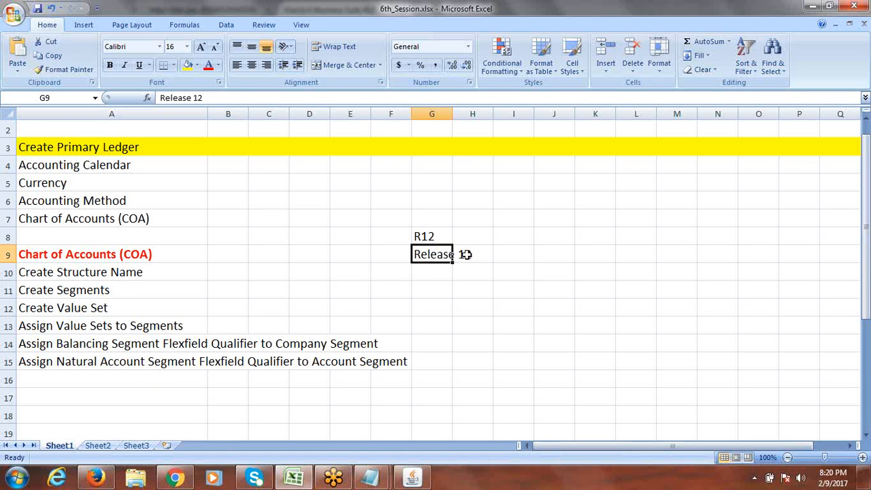
Step: Enter 12.2.4 in cell G11 on the Create Segments row
click(433, 289)
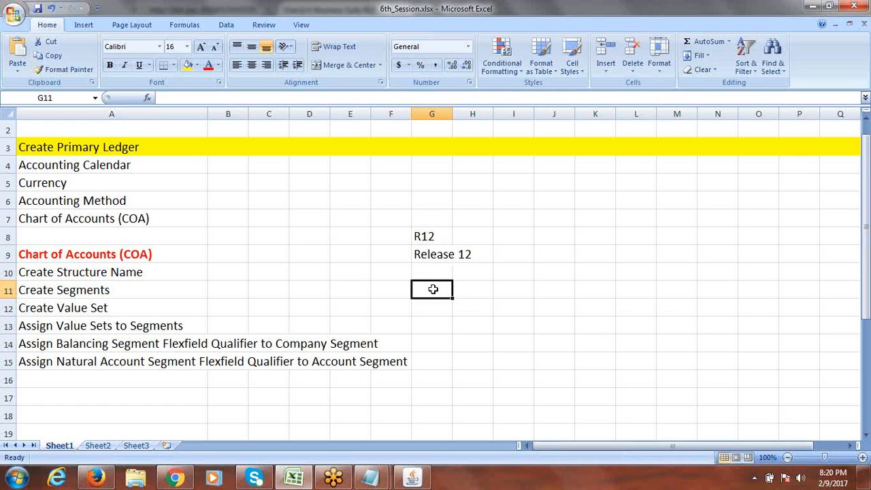
text(R)
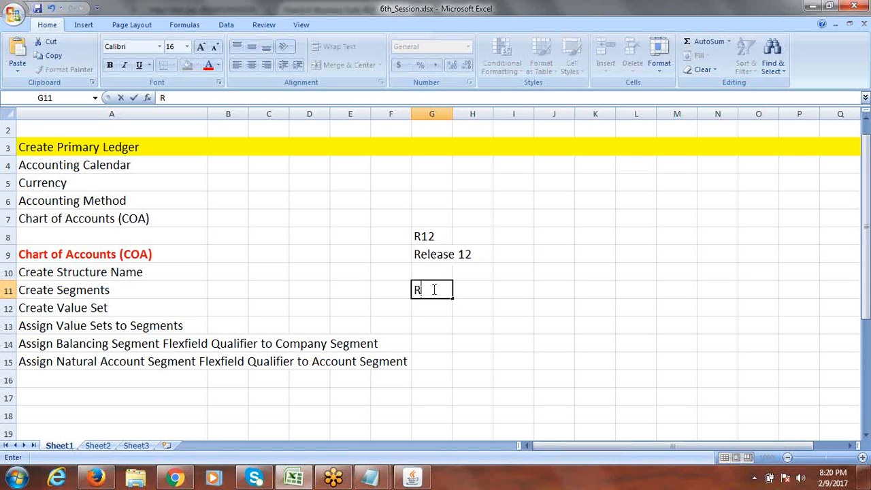
key(BackSpace)
text(12.2.4)
click(554, 308)
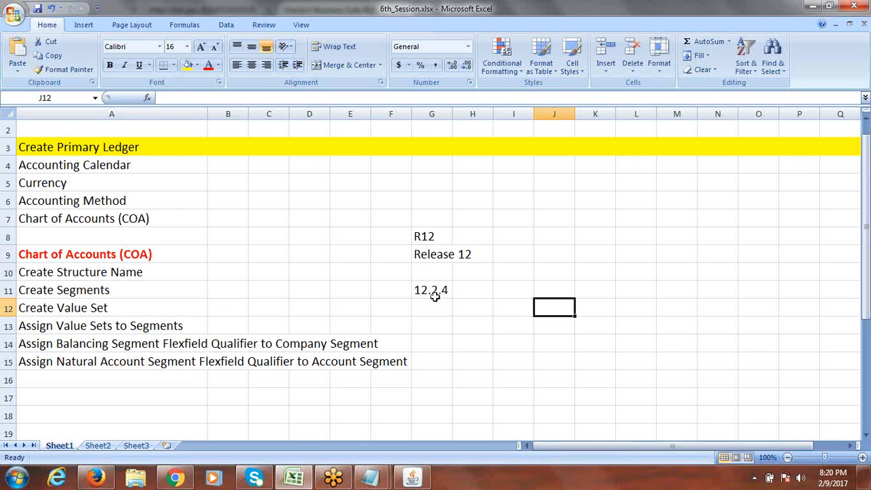
click(423, 278)
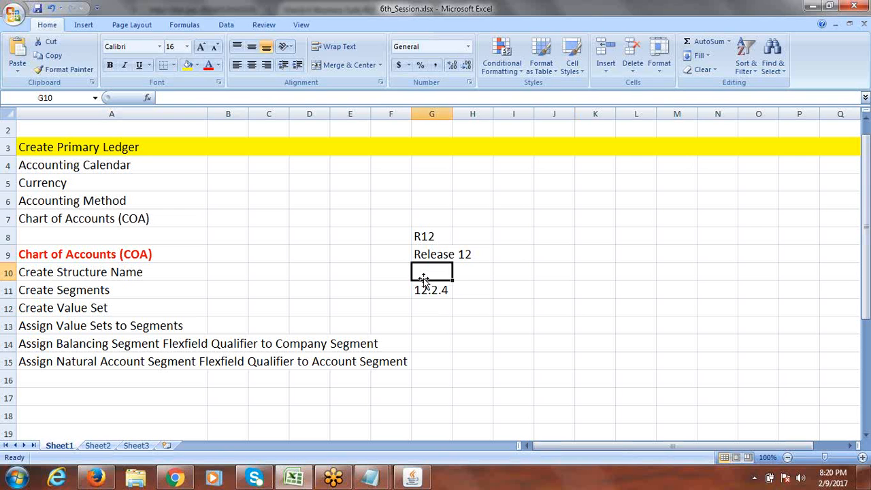
Step: Enter 12.1.3 in cell E11 on the Create Segments row
click(359, 289)
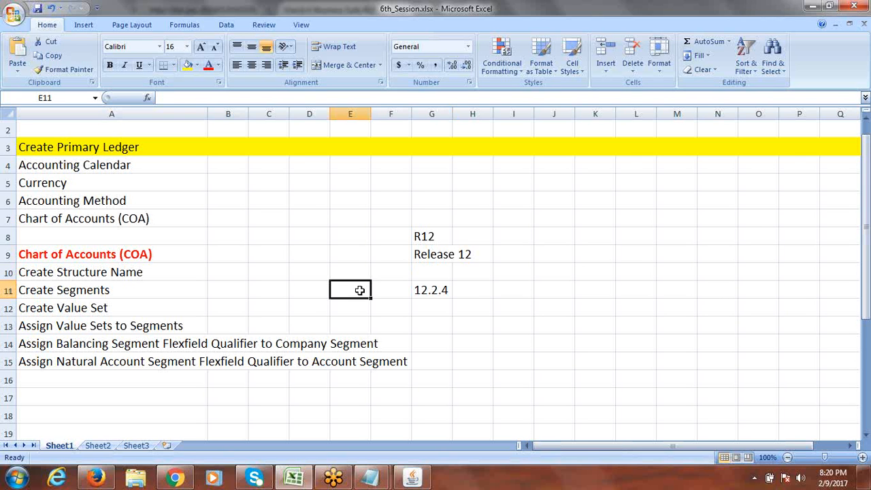
text(12.)
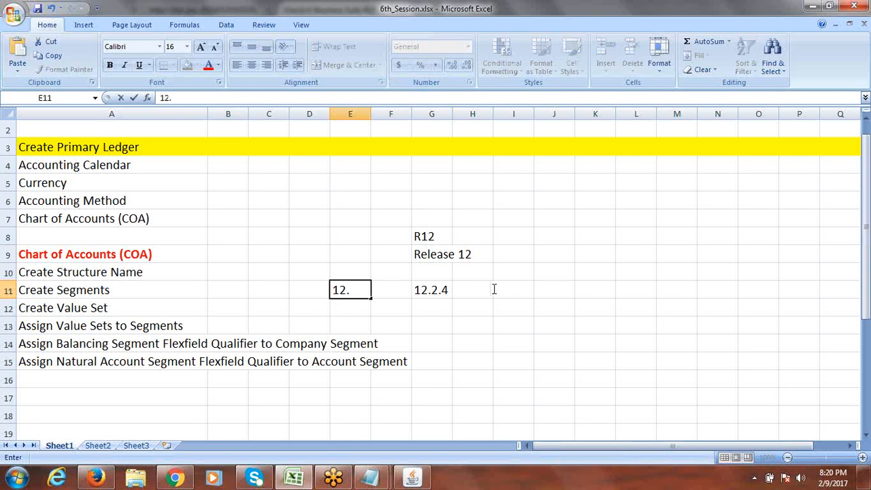
key(F2)
text(1.3)
key(Tab)
click(353, 289)
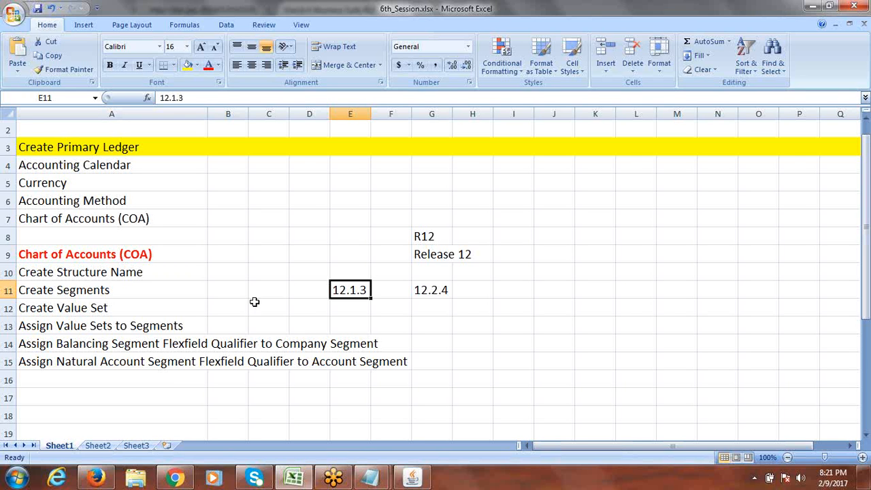
Step: Review the Create Value Set and Assign Value Sets steps against versions 12.1.3 and 12.2.4
click(87, 327)
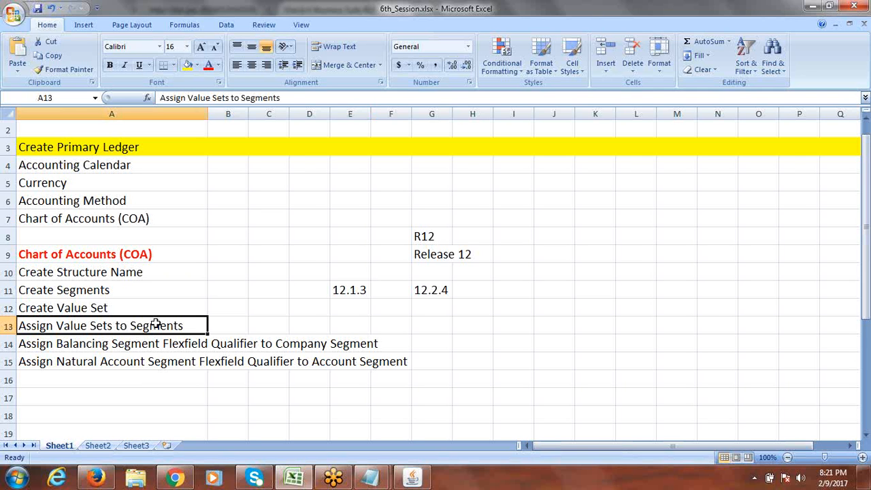
click(96, 308)
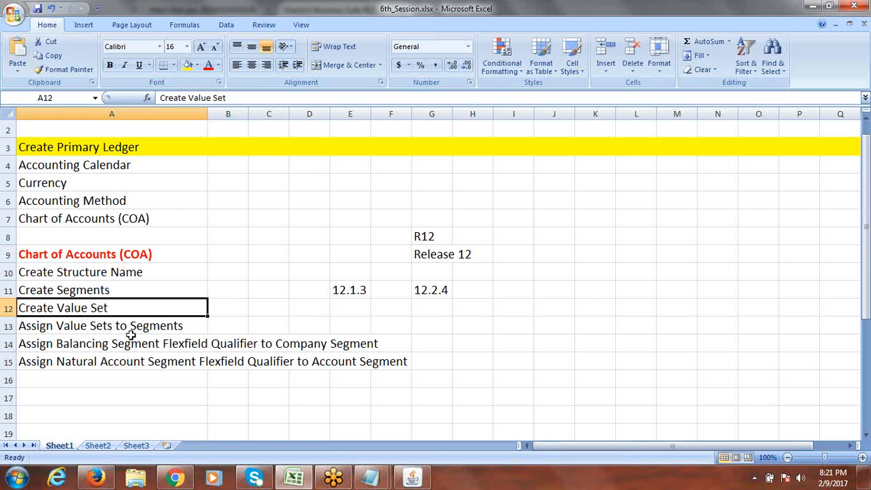
click(235, 307)
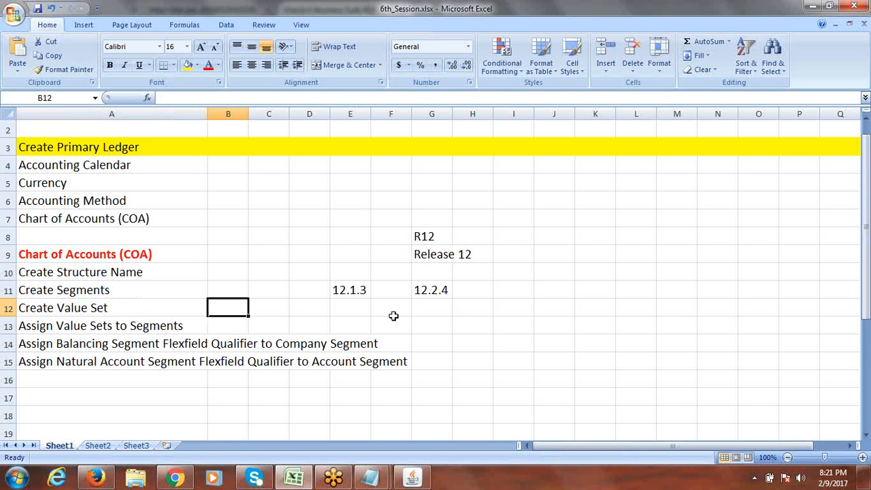
click(354, 292)
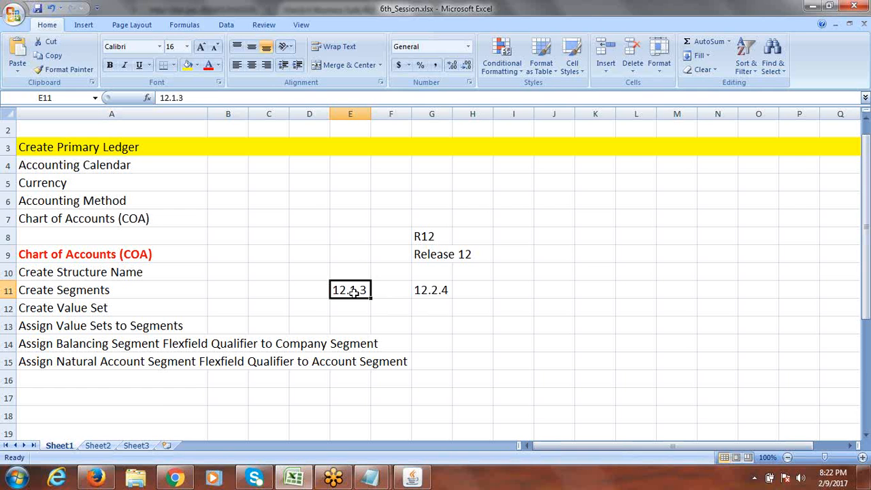
click(432, 292)
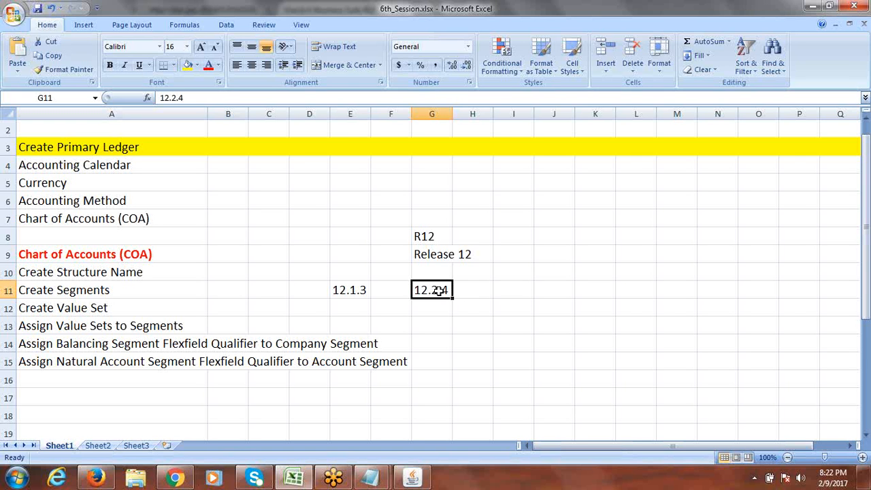
Step: Check the Oracle Key Flexfield Segments window, then return to Excel's empty row below the checklist
click(412, 478)
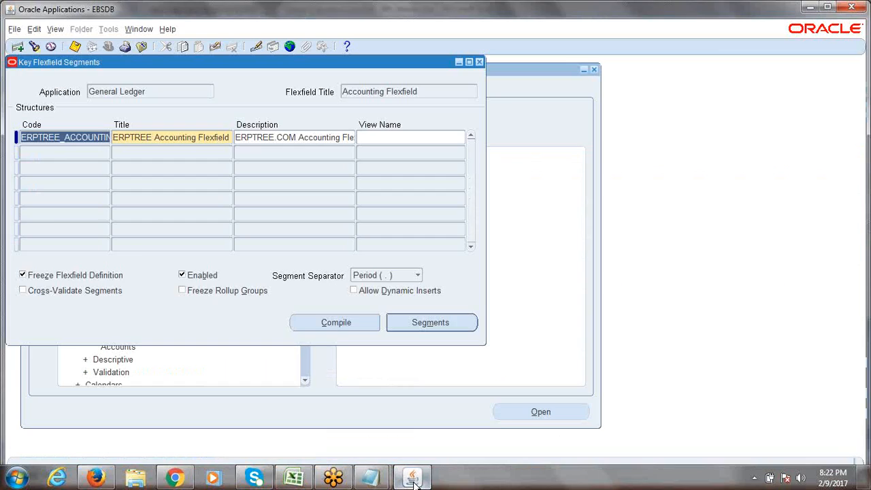
click(413, 480)
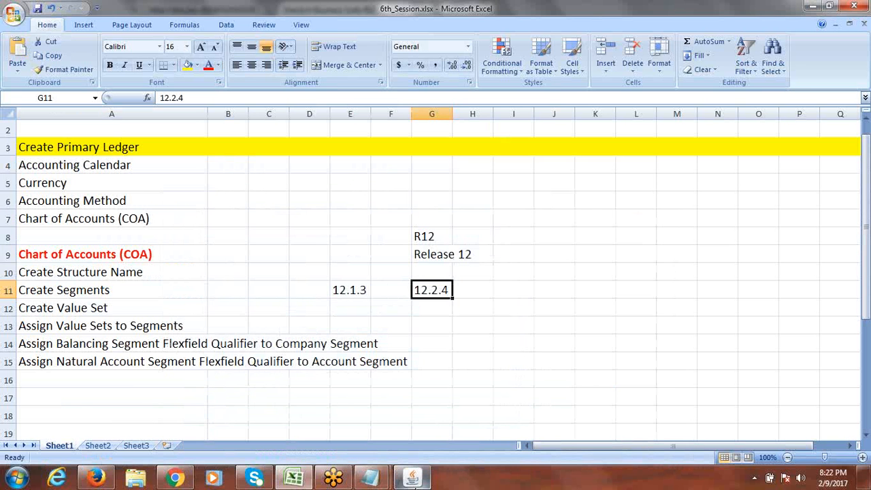
click(413, 477)
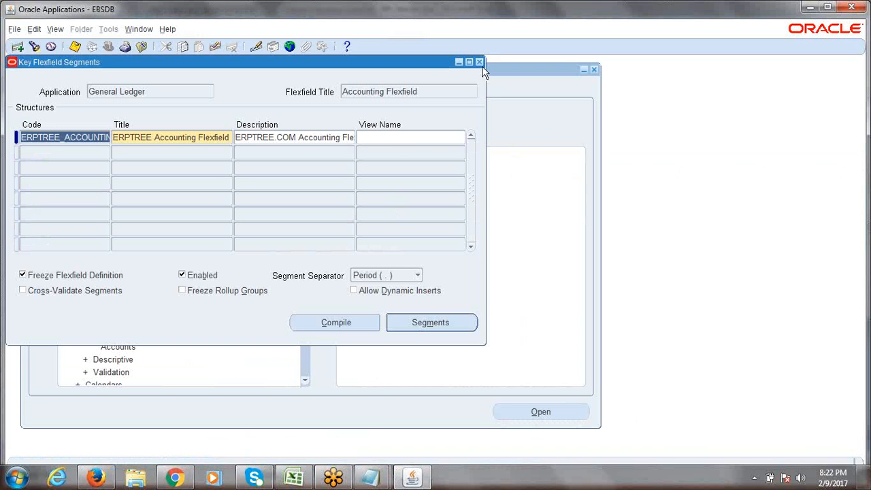
key(alt+Tab)
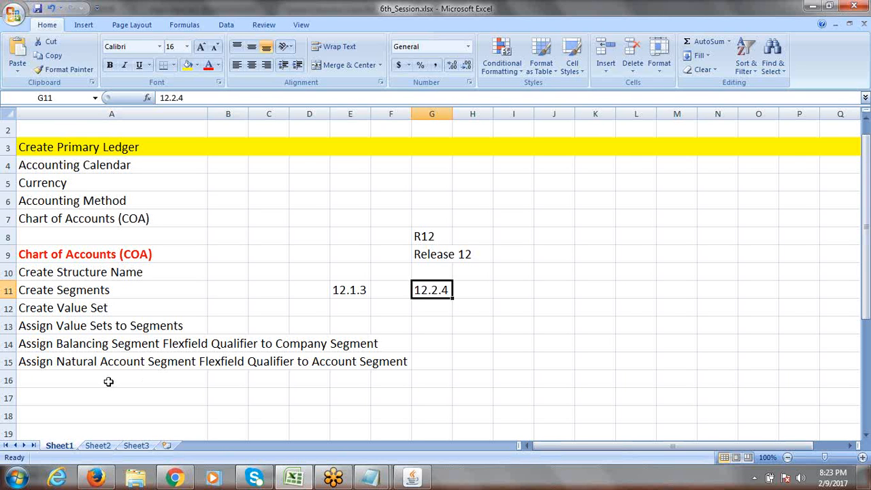
click(108, 381)
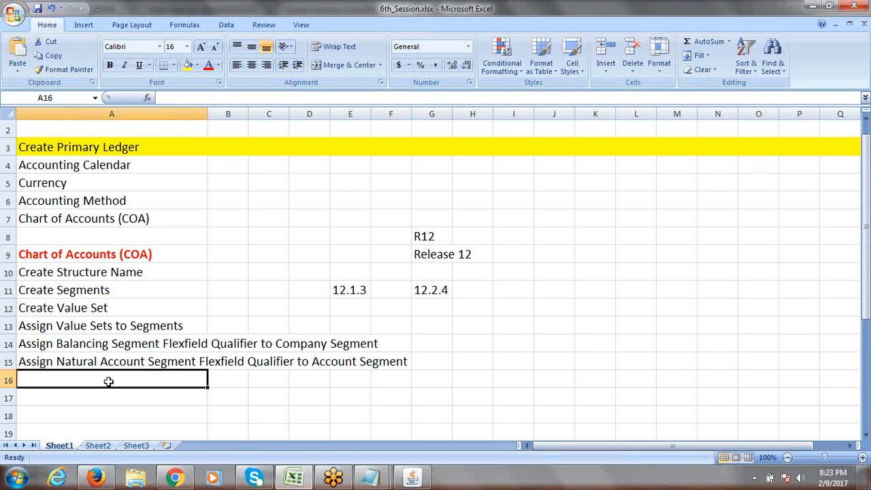
Step: Add 'Create Segment Values' as the new checklist step in cell A16
text(c)
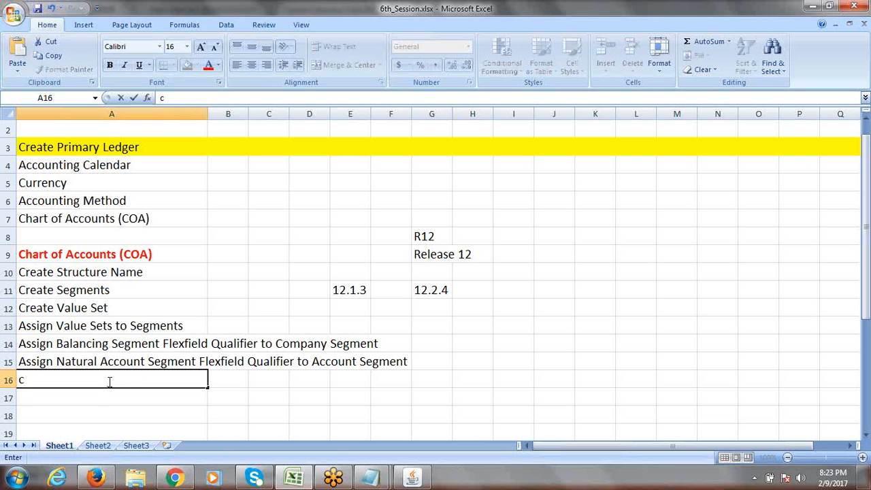
key(BackSpace)
text(Create Segmen)
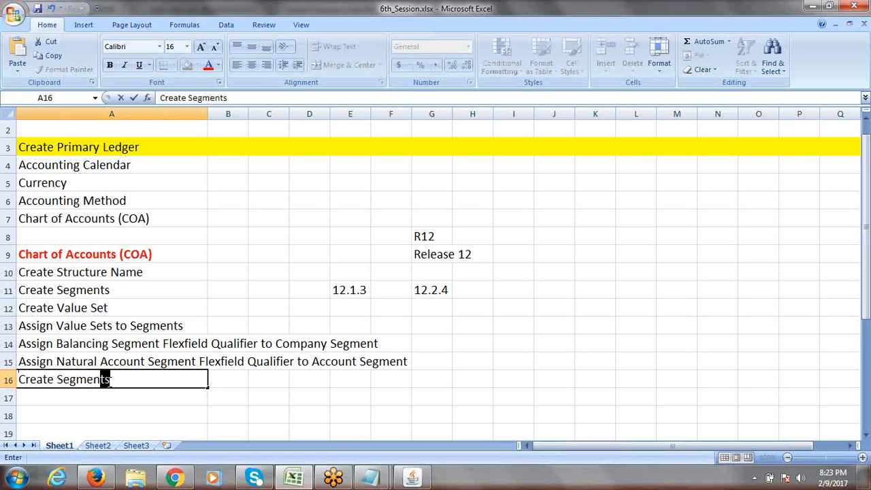
text(t Values)
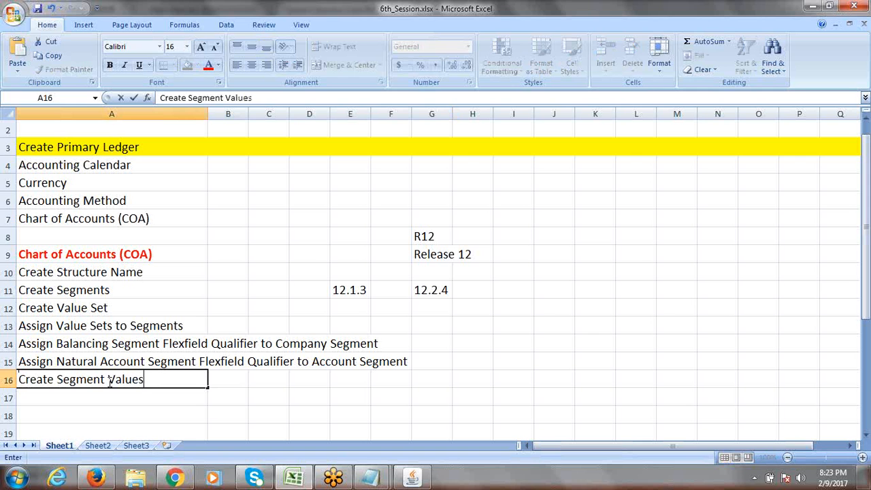
key(ctrl+Return)
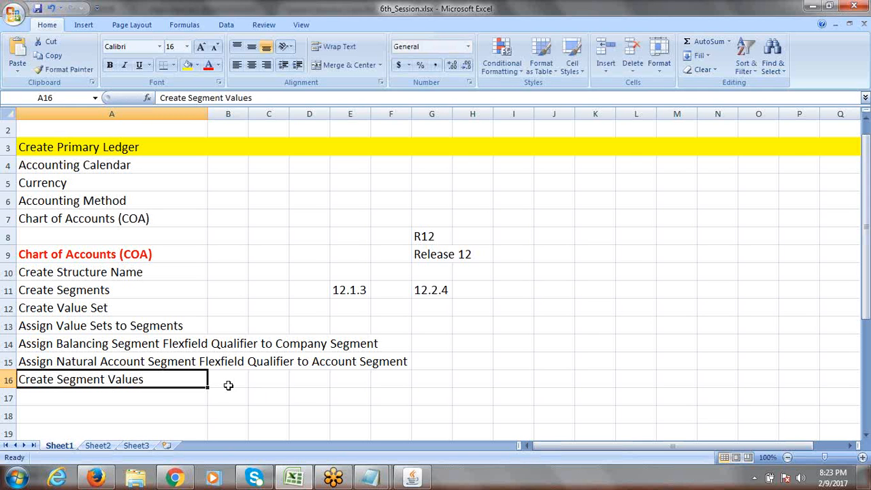
mouse_move(412, 478)
Step: Insert three blank rows at row 18 below Create Segment Values
click(98, 396)
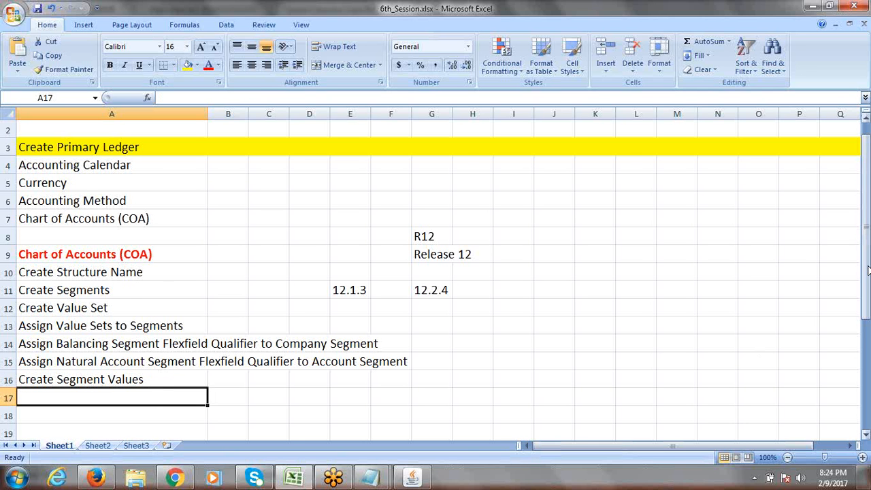
scroll(866, 272, down, 2)
drag(862, 337, 863, 273)
click(8, 416)
right_click(8, 416)
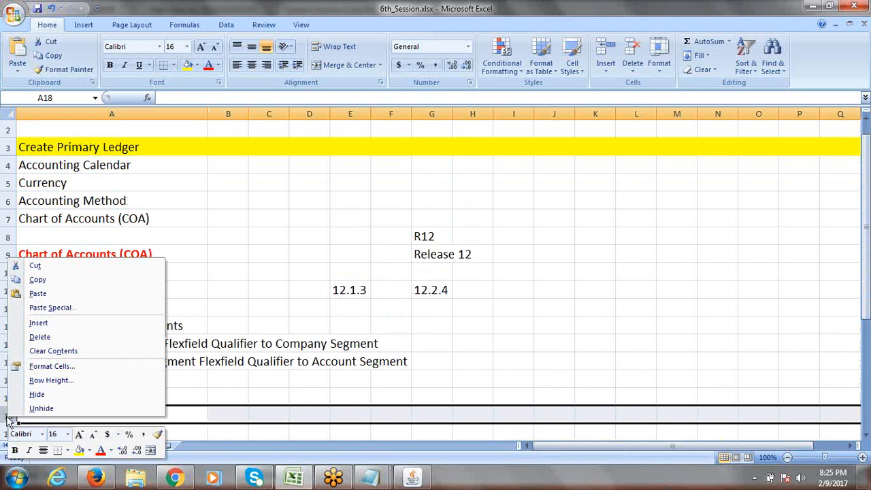
click(55, 323)
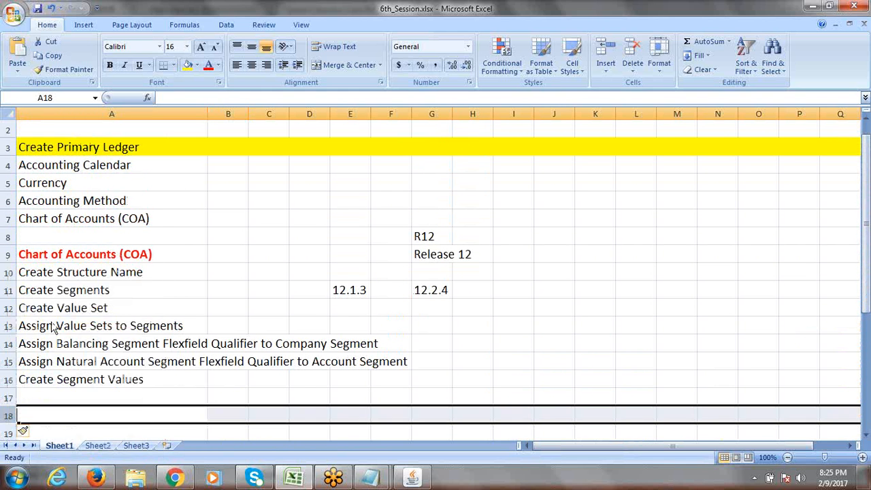
right_click(11, 416)
click(43, 322)
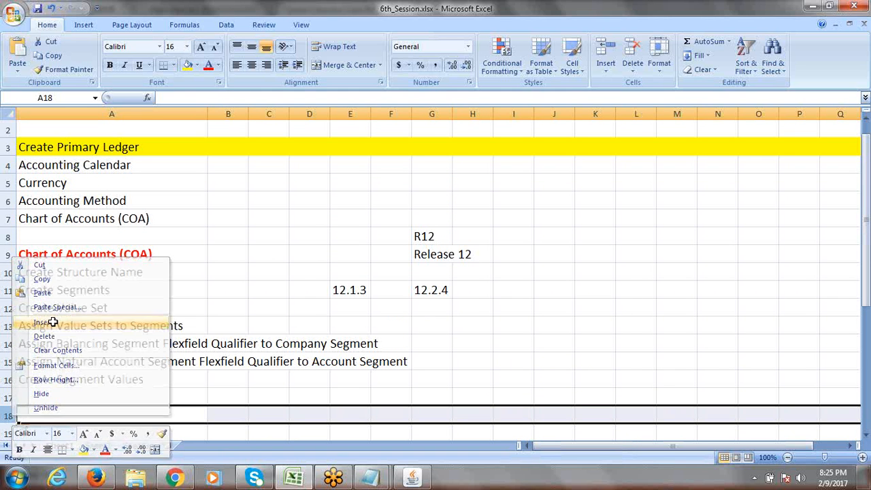
right_click(7, 416)
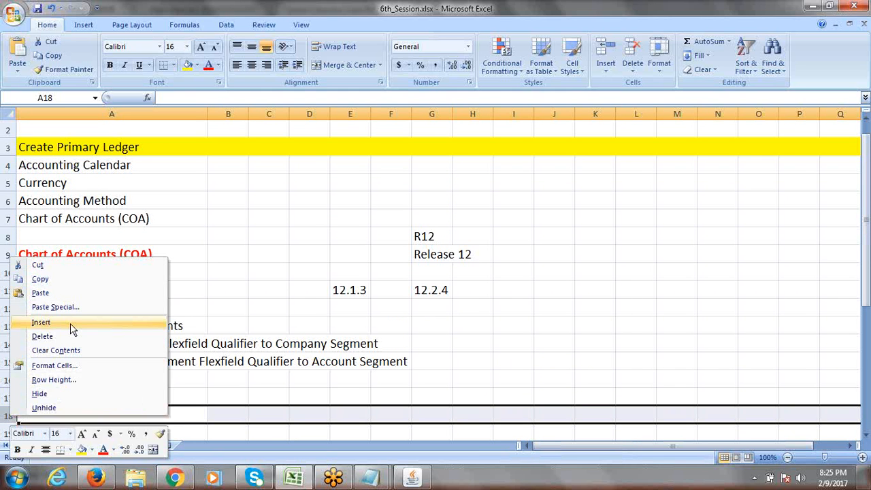
click(70, 323)
right_click(9, 416)
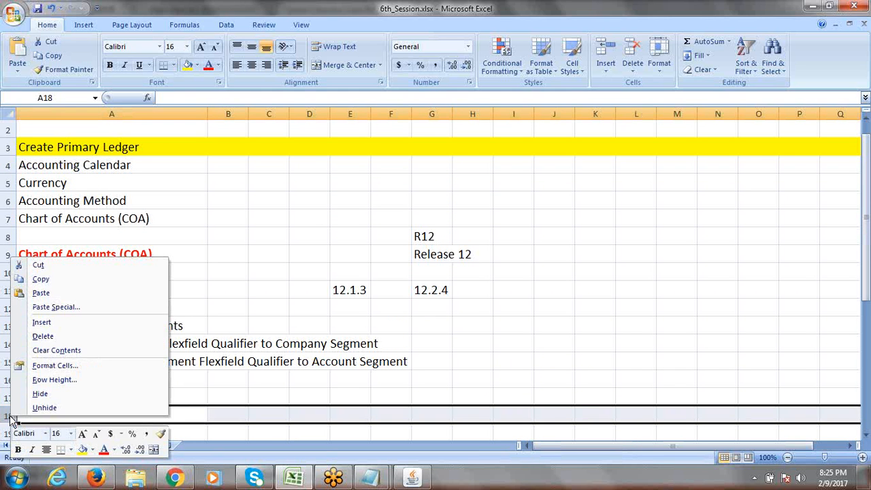
click(54, 322)
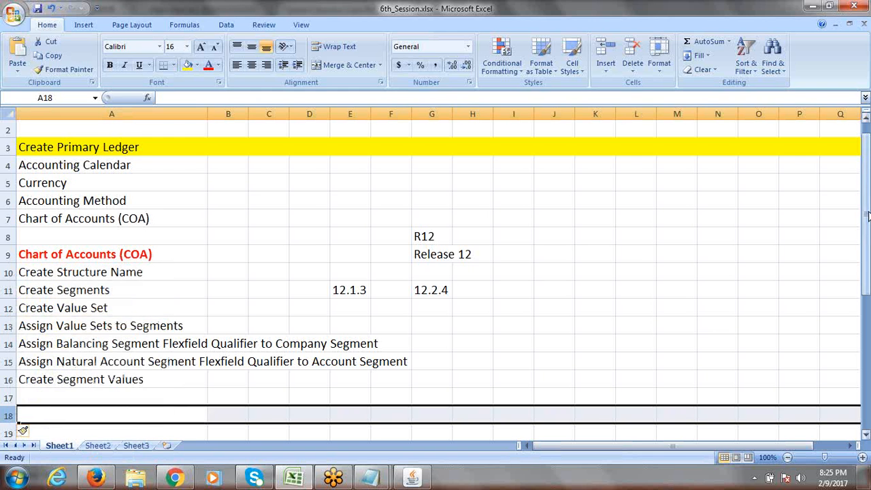
Step: Type 'Nav:' in cell H16 beside Create Segment Values
drag(866, 216, 867, 250)
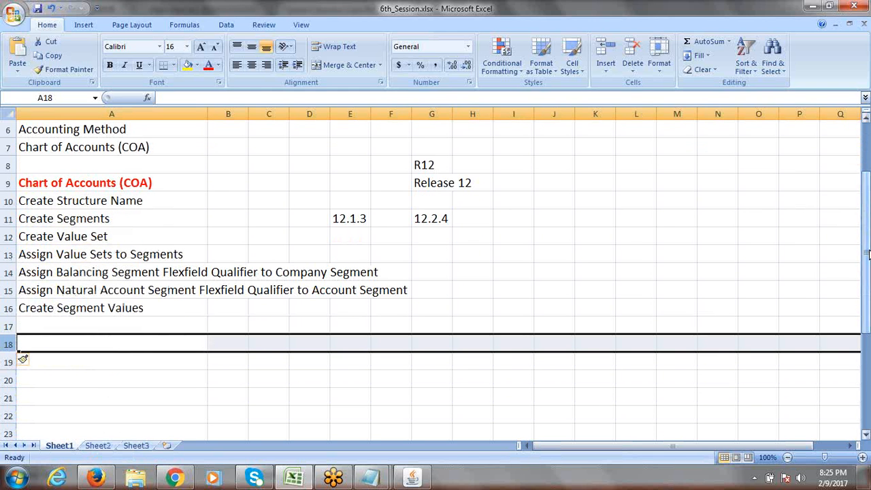
click(59, 310)
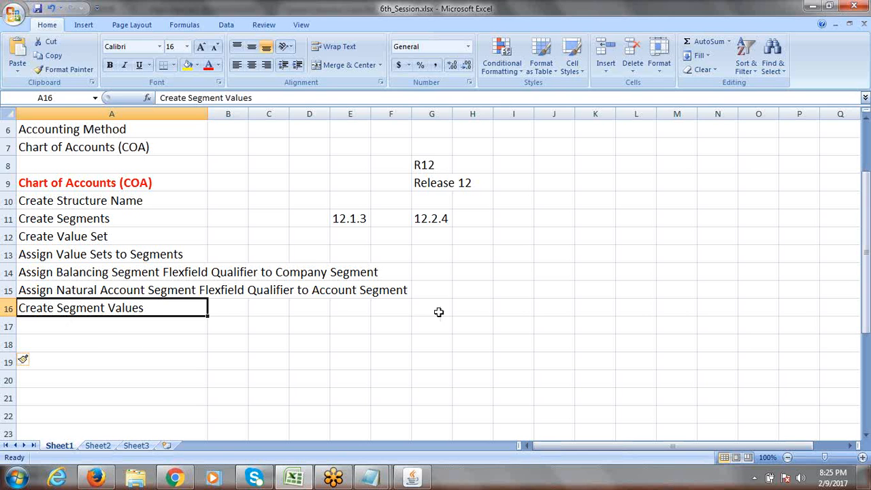
click(467, 309)
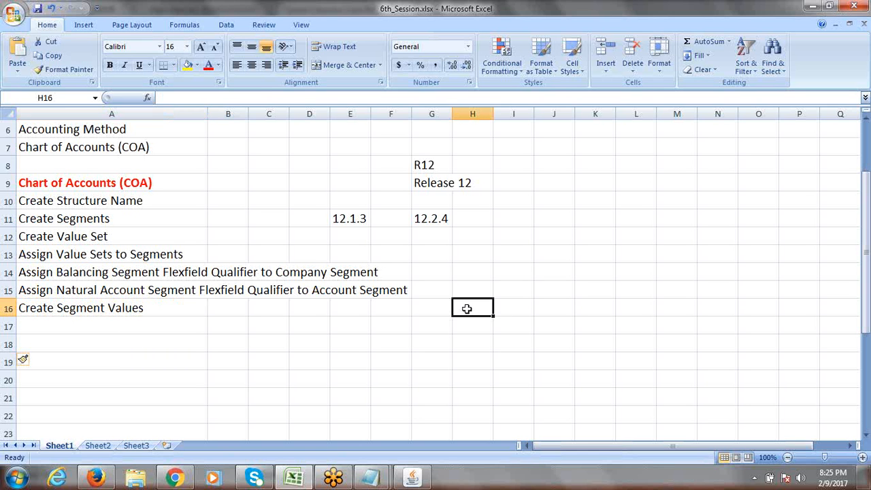
text(Nav:)
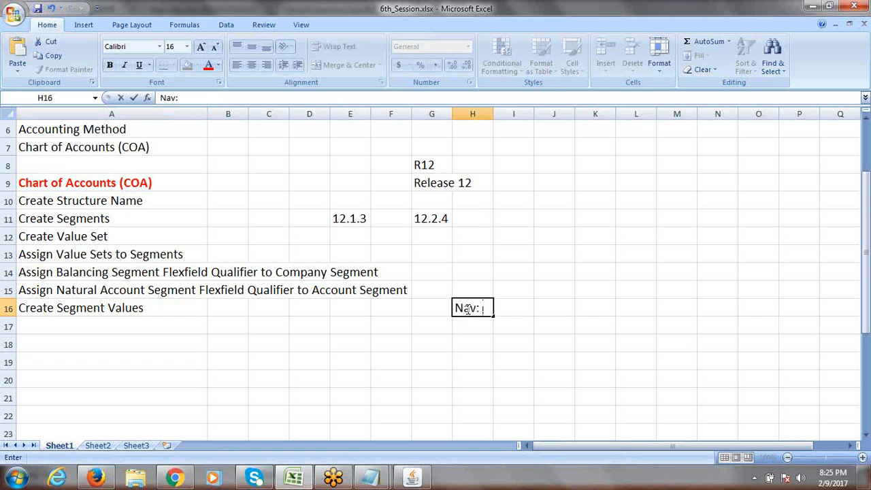
key(ctrl+Return)
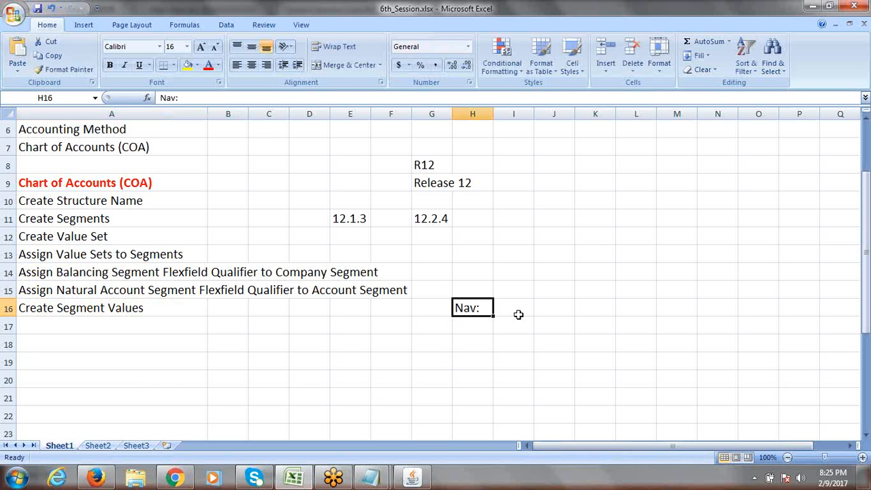
key(alt+Tab)
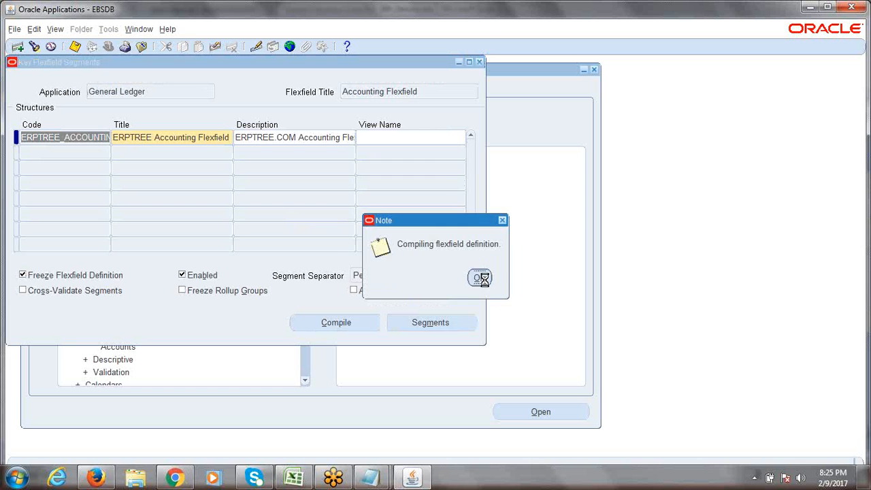
Step: Acknowledge both compile messages, close Key Flexfield Segments, and collapse the Navigator tree
click(480, 277)
click(507, 286)
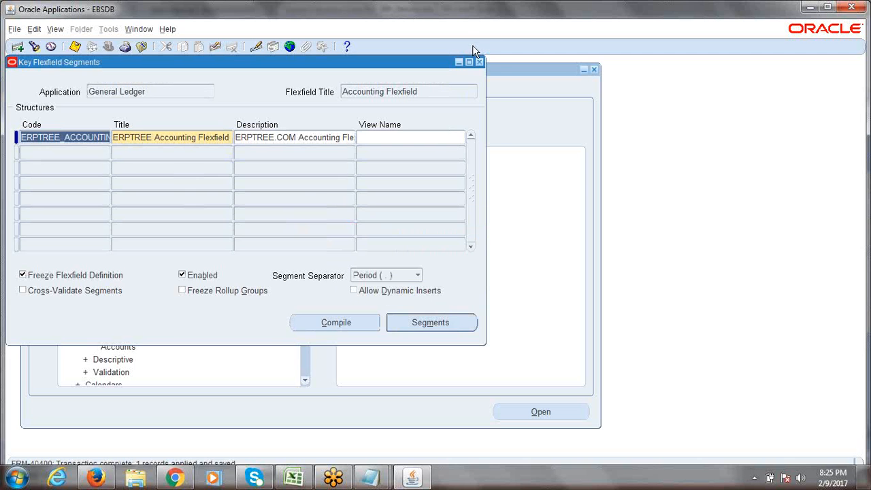
click(479, 63)
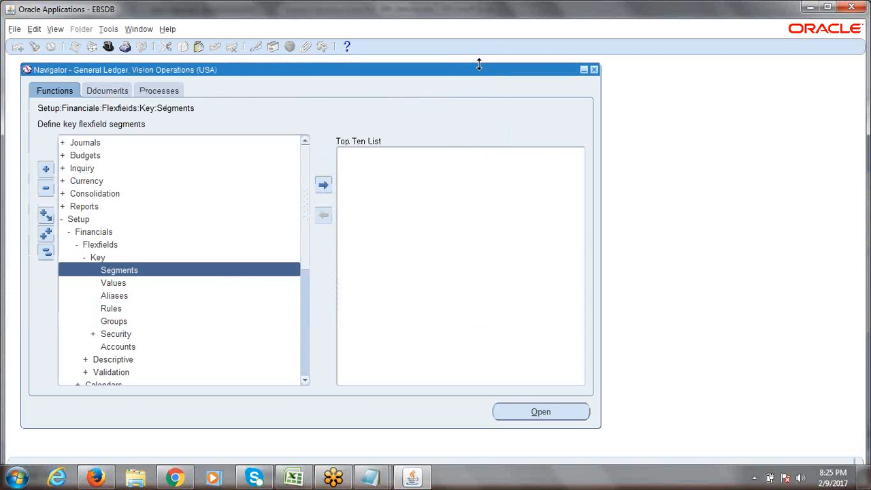
click(45, 253)
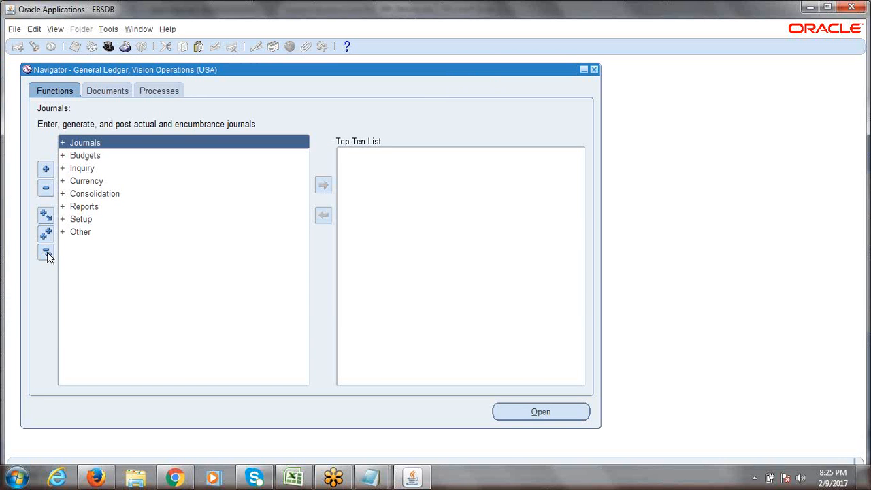
key(alt+Tab)
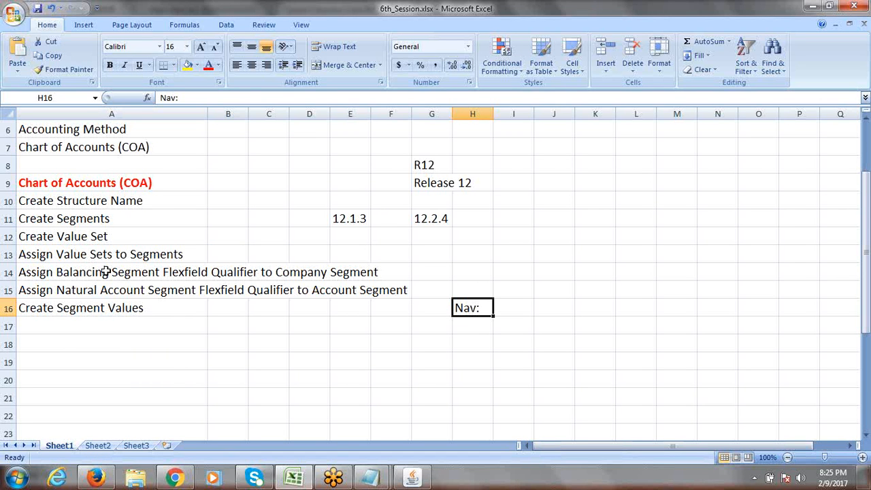
Step: Move the 'Nav:' note from H16 into cell A17 beneath Create Segment Values
click(94, 308)
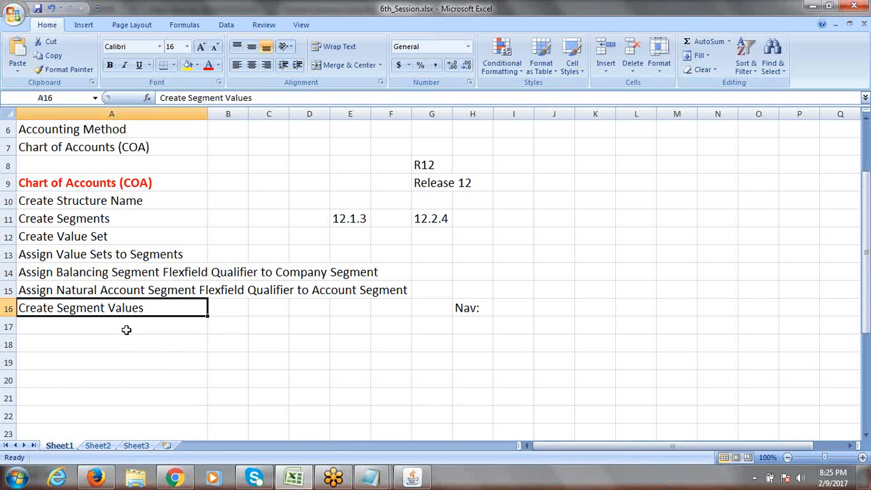
click(461, 307)
key(Delete)
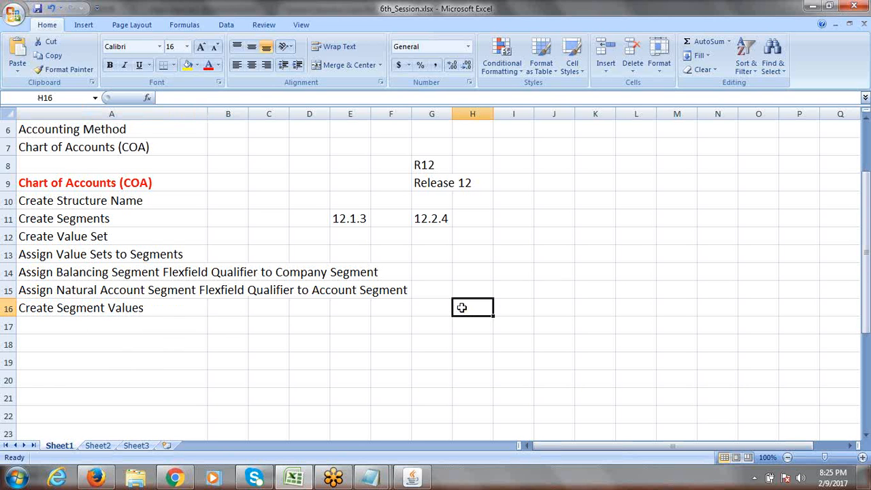
click(108, 326)
text(N)
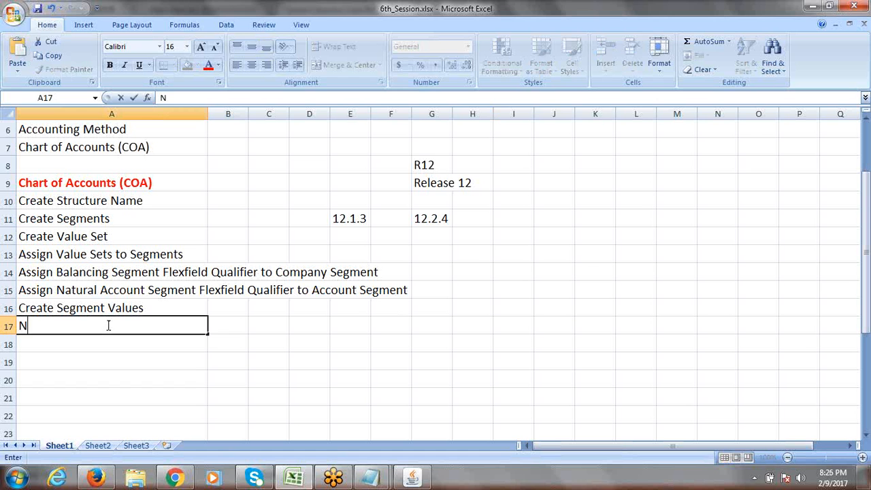
text(av:)
key(ctrl+Return)
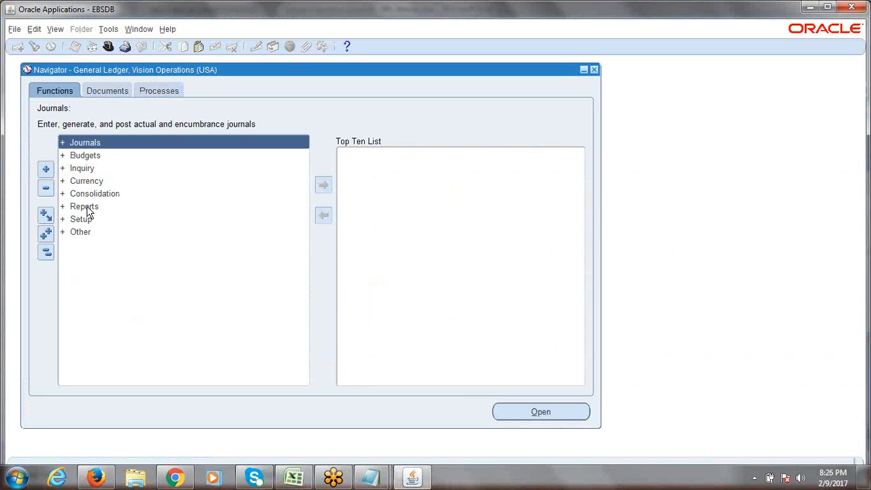
Step: Expand Setup and then Financials in the Navigator to reveal Flexfields, Calendars and Ledger Sets
click(87, 220)
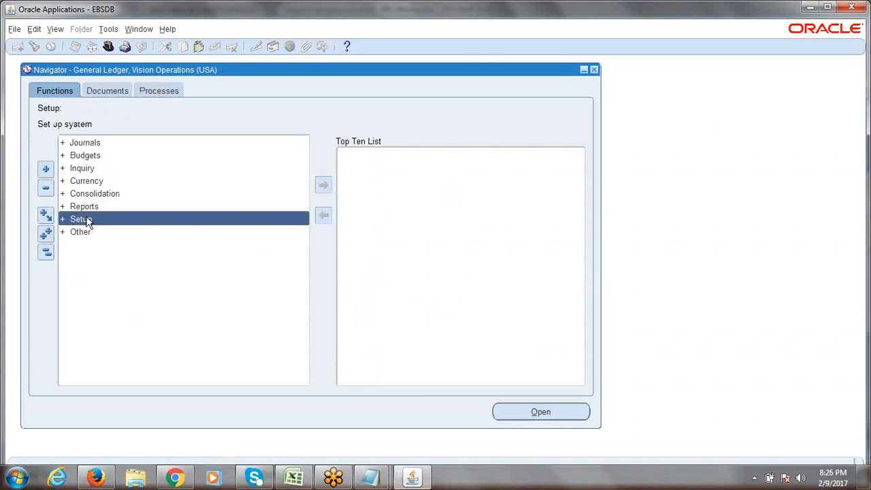
double_click(87, 220)
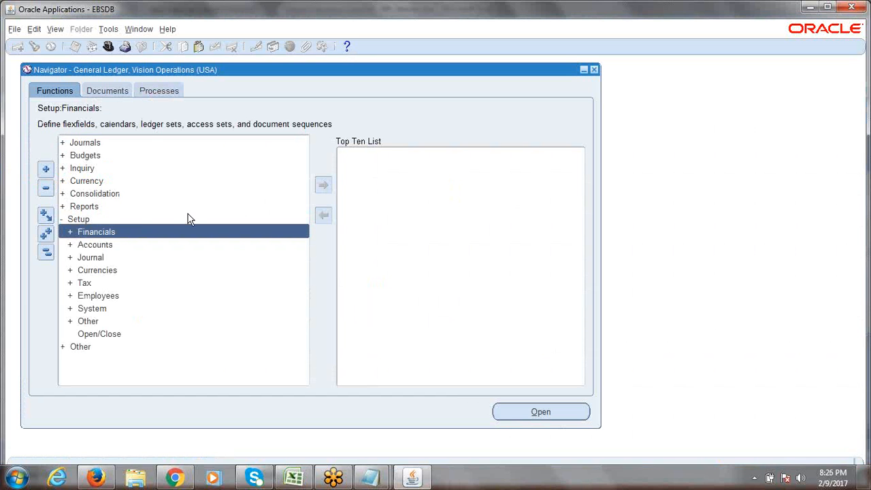
key(Return)
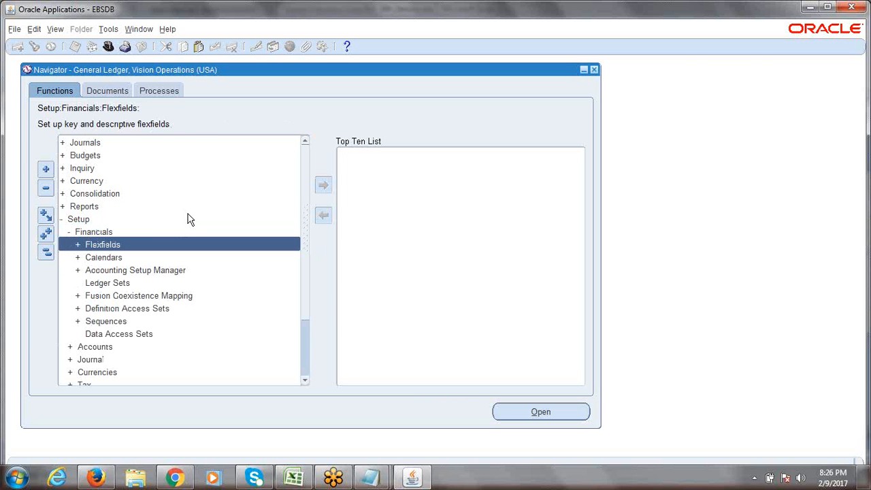
Step: Write 'Nav: Setup->Financials->Flexfield' in cell A17 of the checklist and save the workbook
key(alt+Tab)
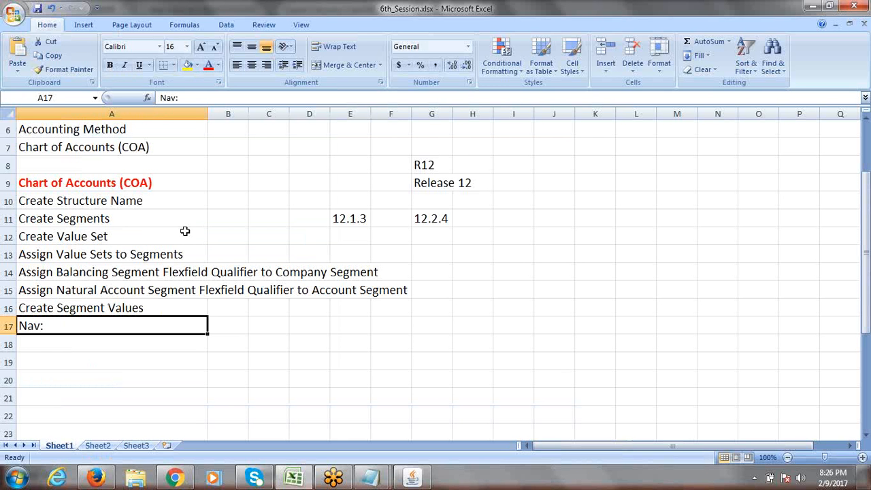
double_click(82, 326)
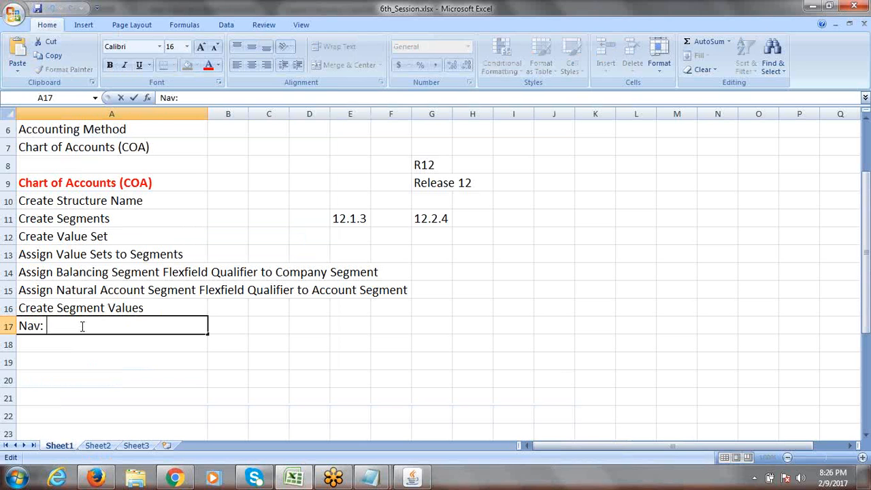
text(Setup->Financials)
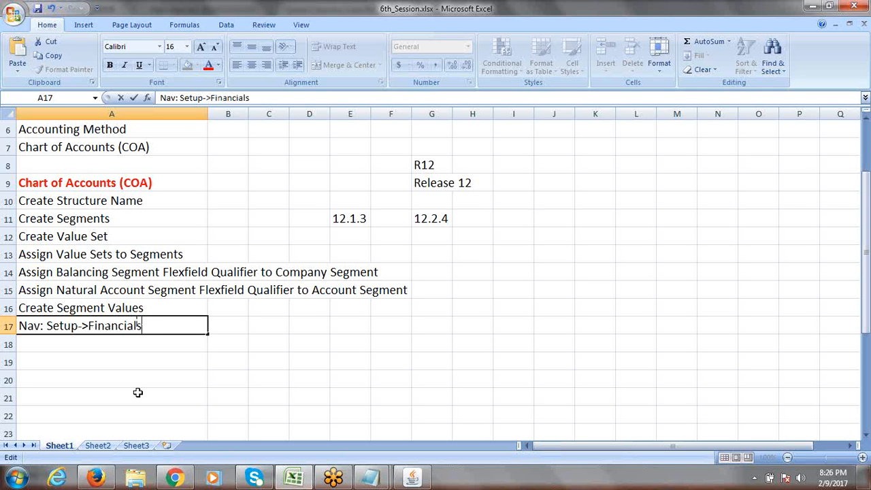
text(->Flexfield)
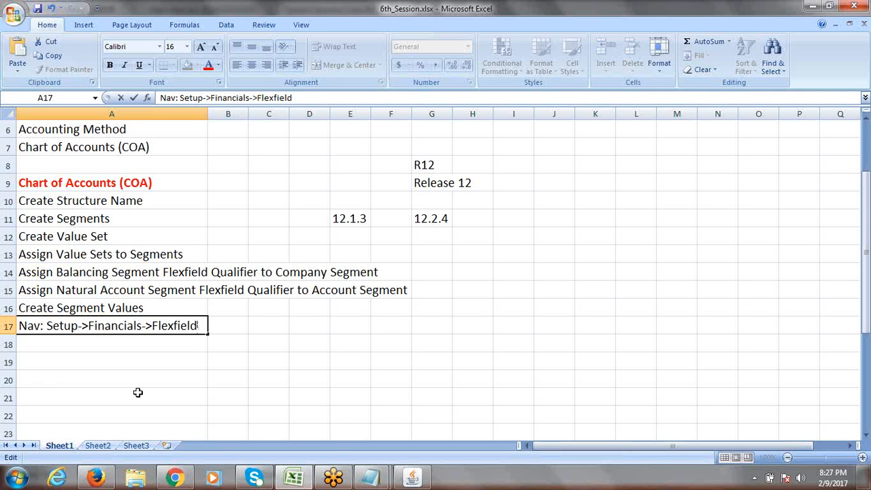
key(ctrl+s)
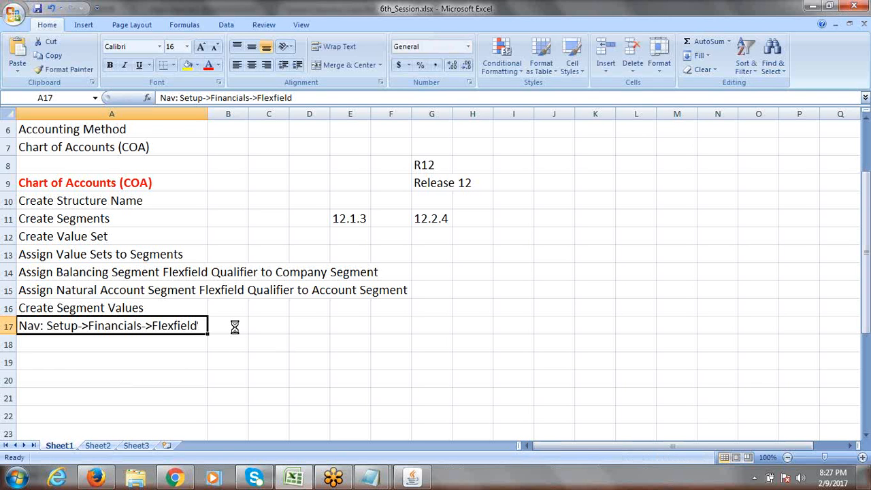
Step: Reopen A17's navigation path for editing at its end, then return to the Oracle Navigator
click(235, 327)
click(177, 326)
click(313, 96)
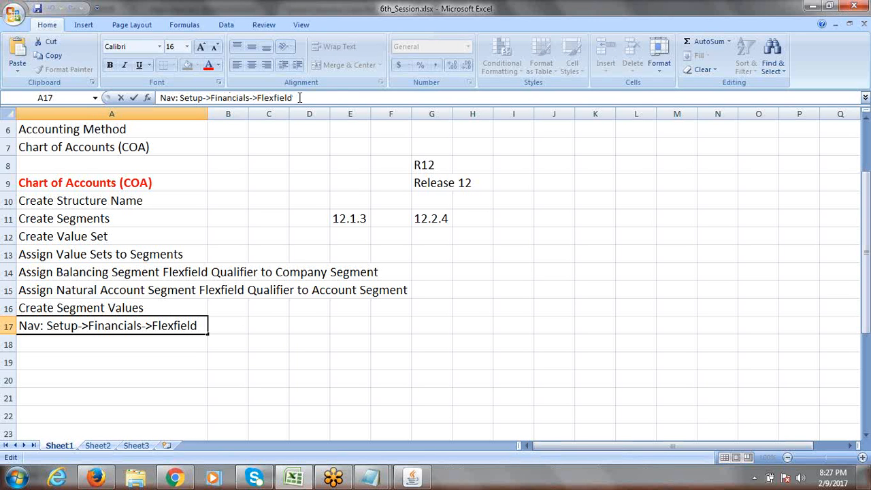
key(alt+Tab)
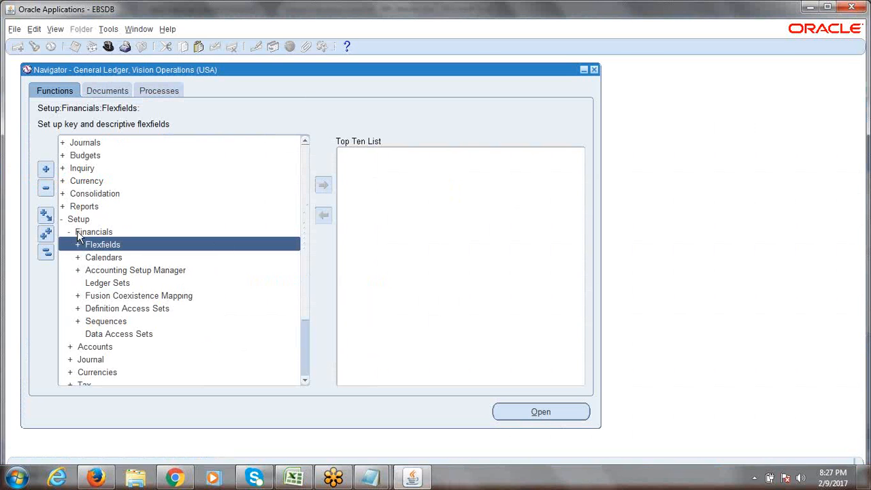
Step: Expand Flexfields > Key, select its Values function, then go back to the Excel checklist
double_click(113, 247)
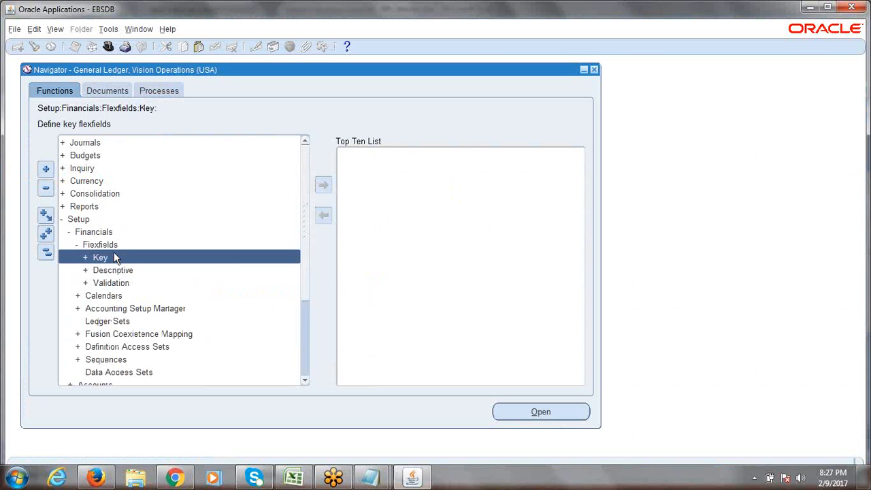
double_click(114, 258)
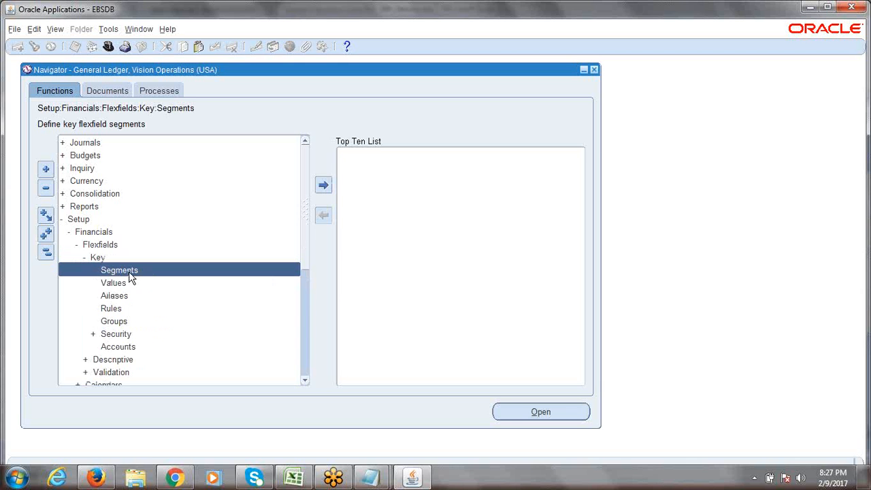
click(121, 283)
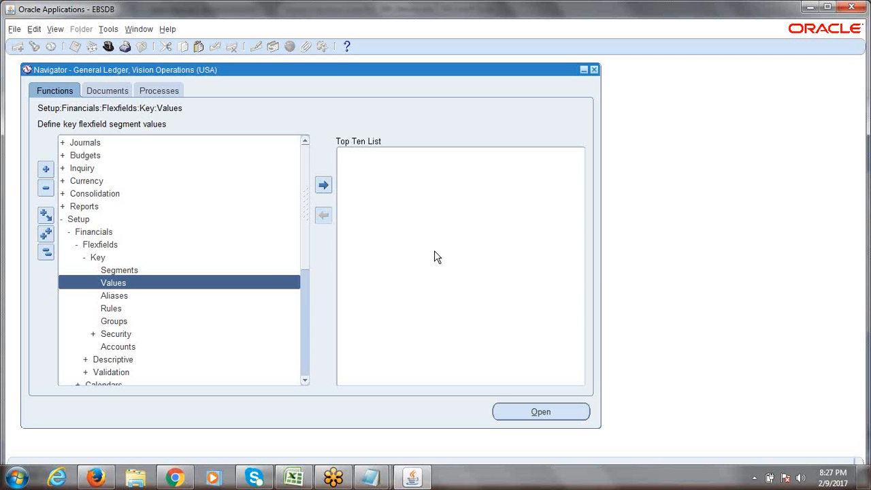
key(alt+Tab)
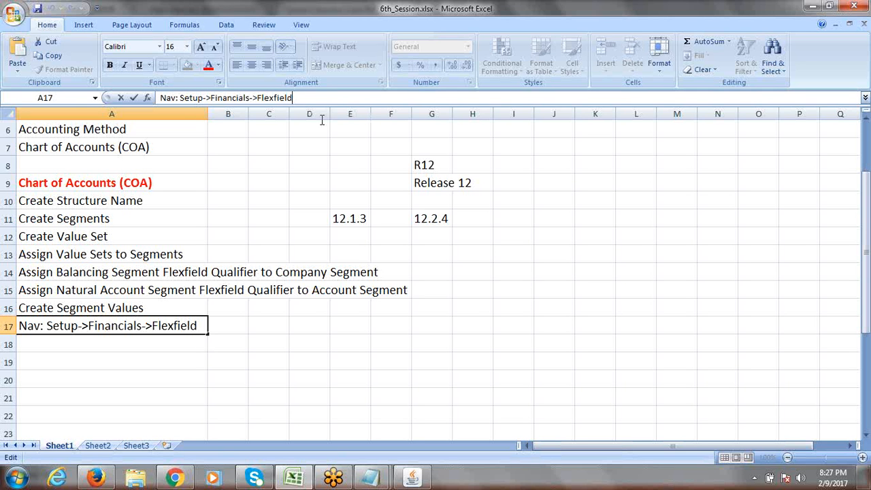
Step: Extend A17 to 'Nav: Setup->Financials->Flexfield->Key->Values', save the workbook, and return to Oracle
text(->)
text(Ke)
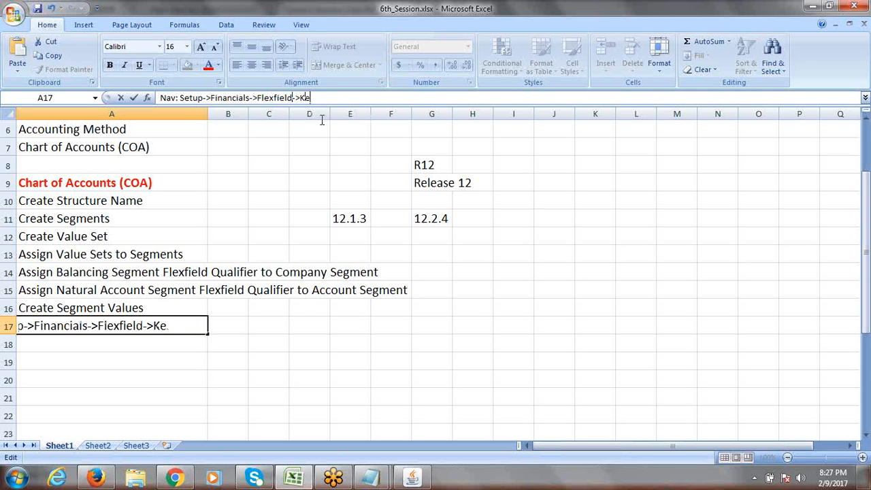
text(y->Values)
key(Tab)
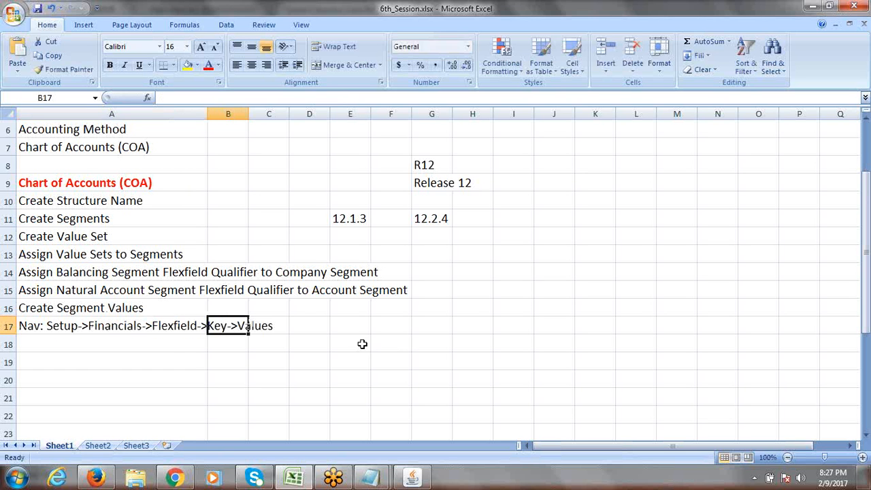
key(Return)
click(121, 308)
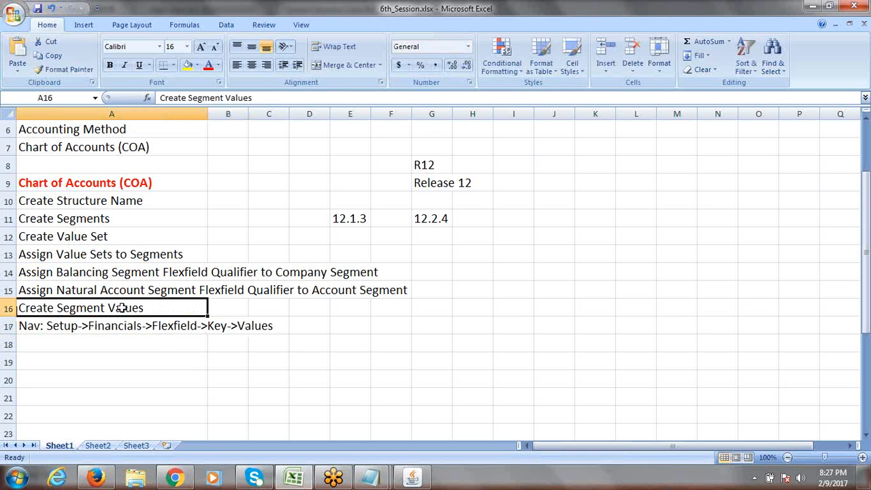
key(ctrl+s)
key(alt+Tab)
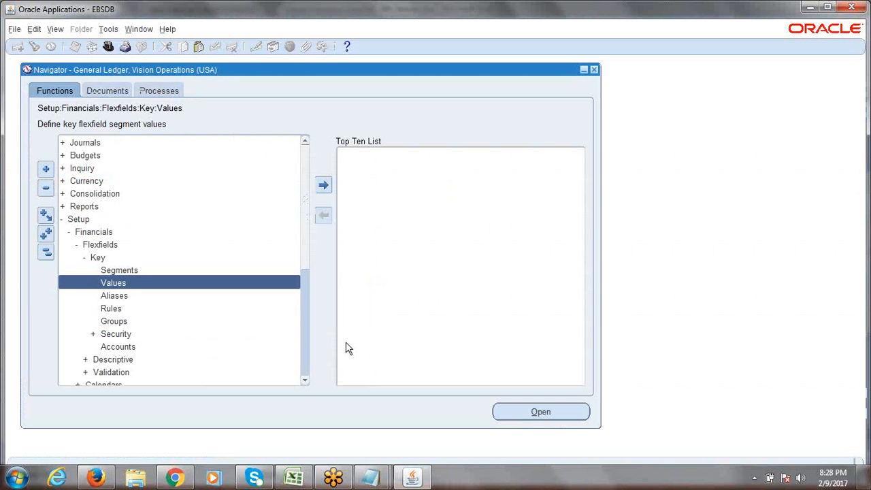
Step: Launch Key > Values to open the Segment Values form, then bring the Excel checklist back
double_click(112, 288)
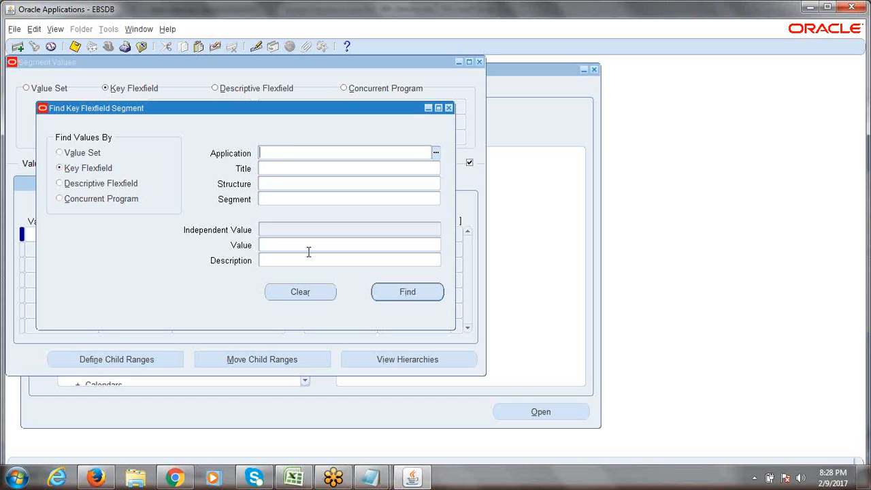
click(371, 477)
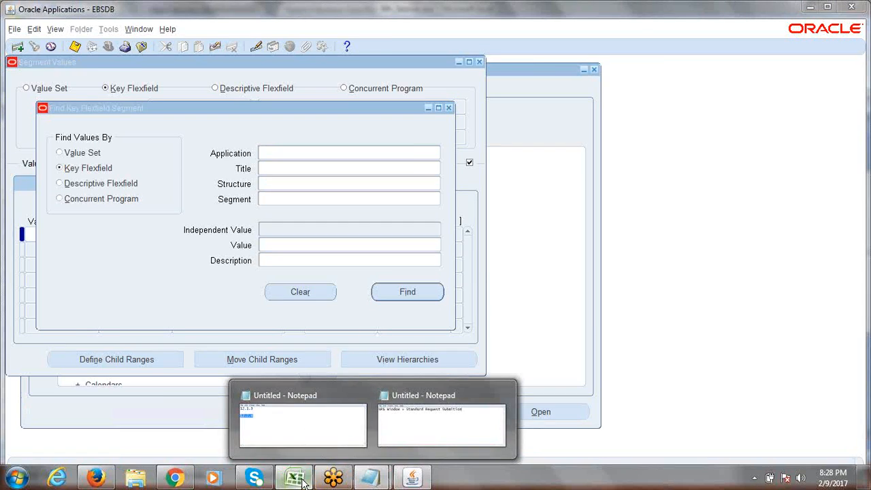
click(294, 479)
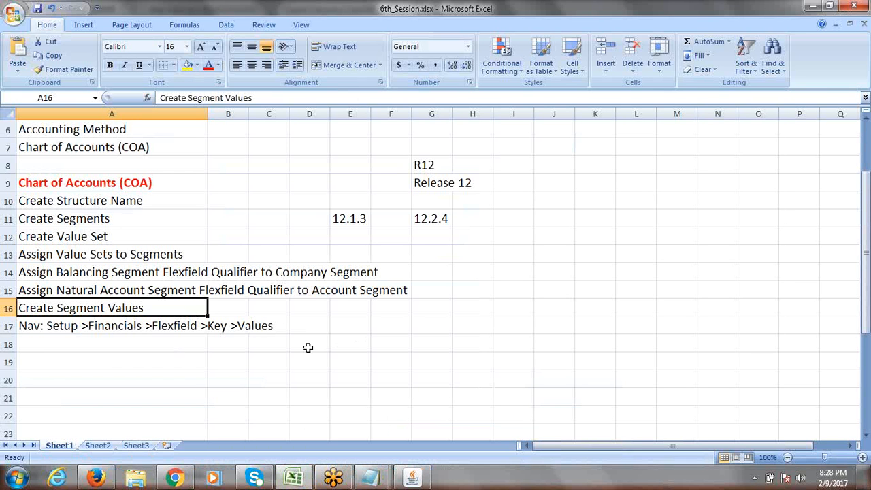
Step: Note 'Directly Enter Segment Values into Value Set' in E18 and 'Enter Segment Values under Segment' in E19
click(368, 345)
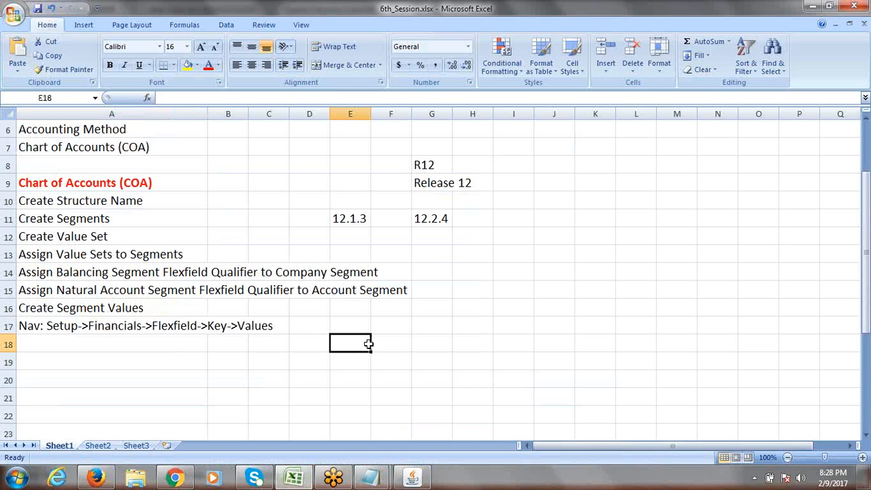
text(Dire)
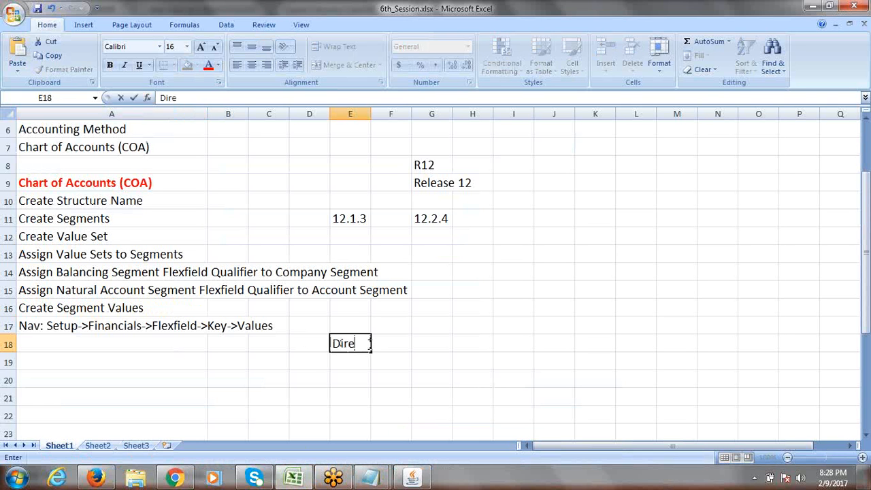
text(ct ly E)
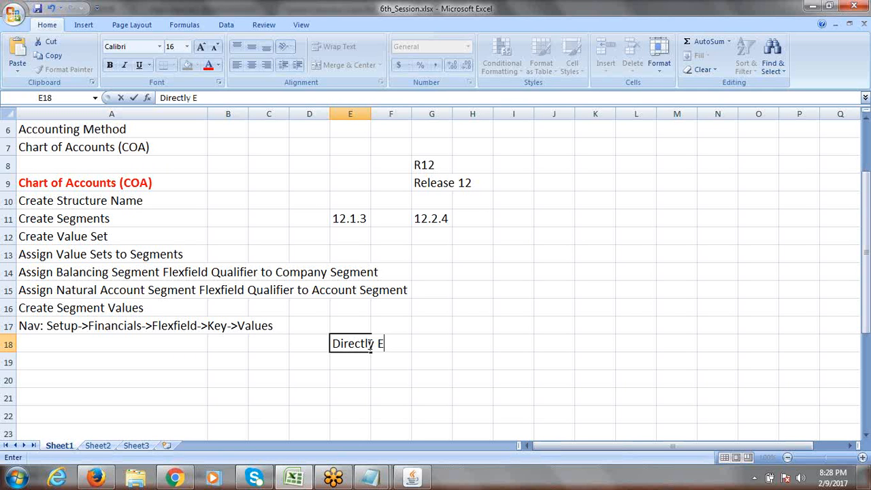
text(nter Seg)
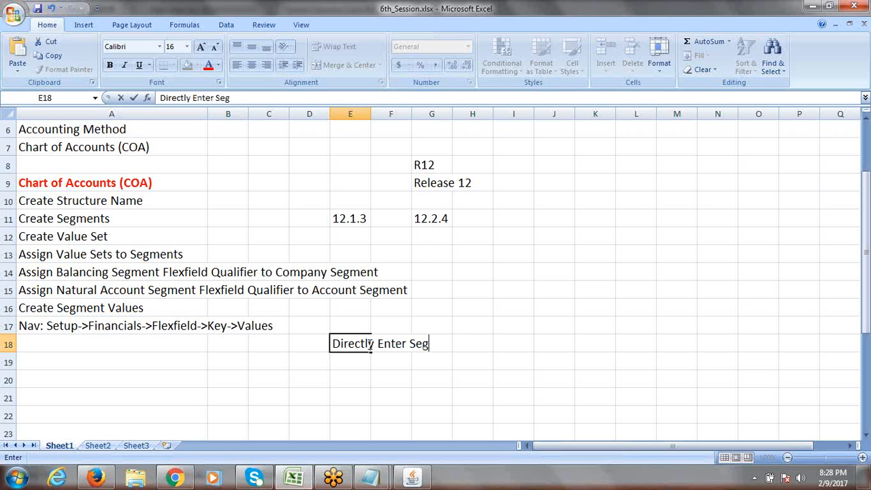
text(ment Value)
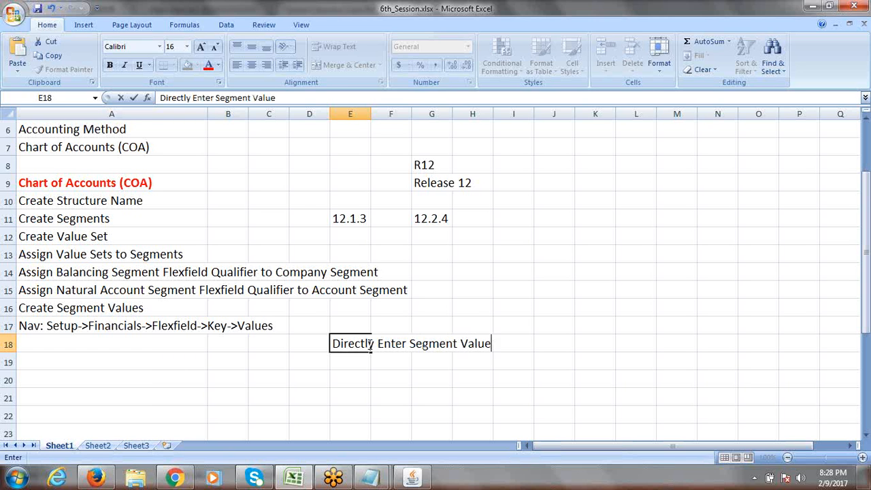
text(s into VA)
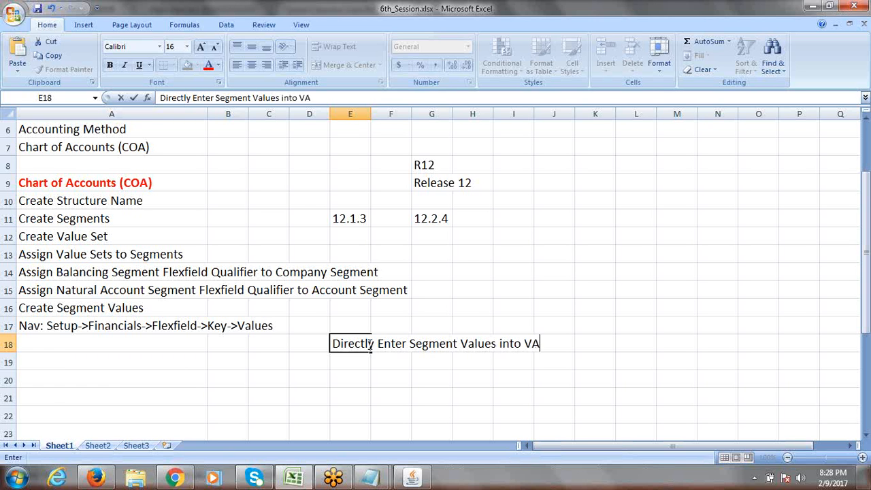
key(BackSpace)
text(alue Set)
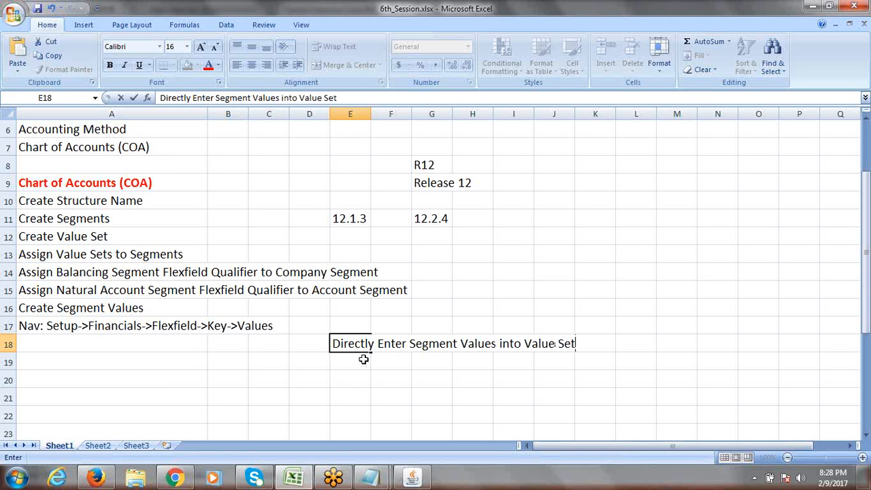
click(364, 359)
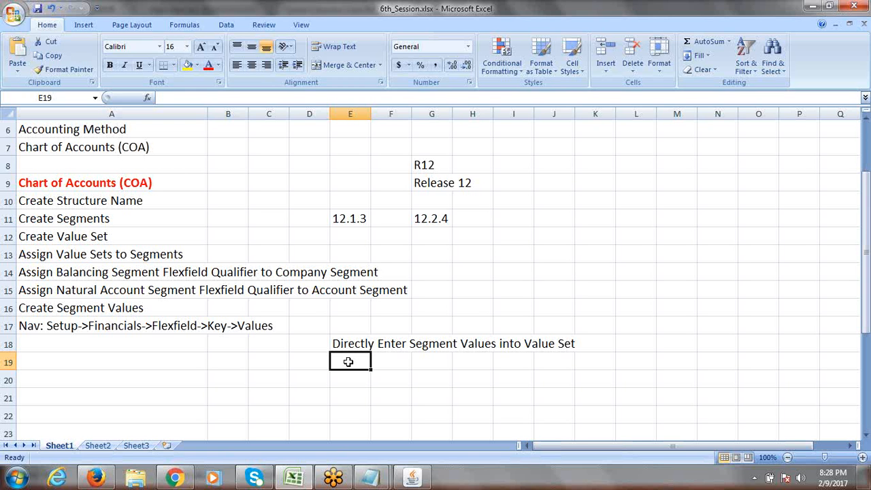
text(Enter)
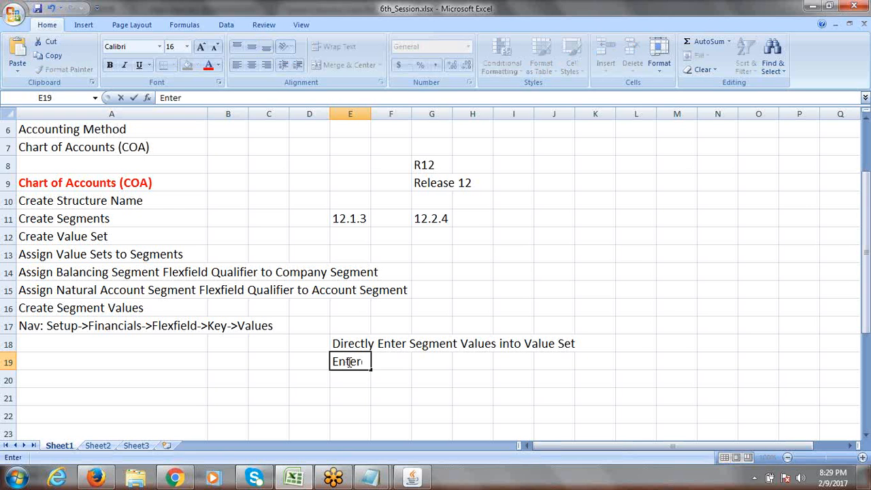
text( Segment)
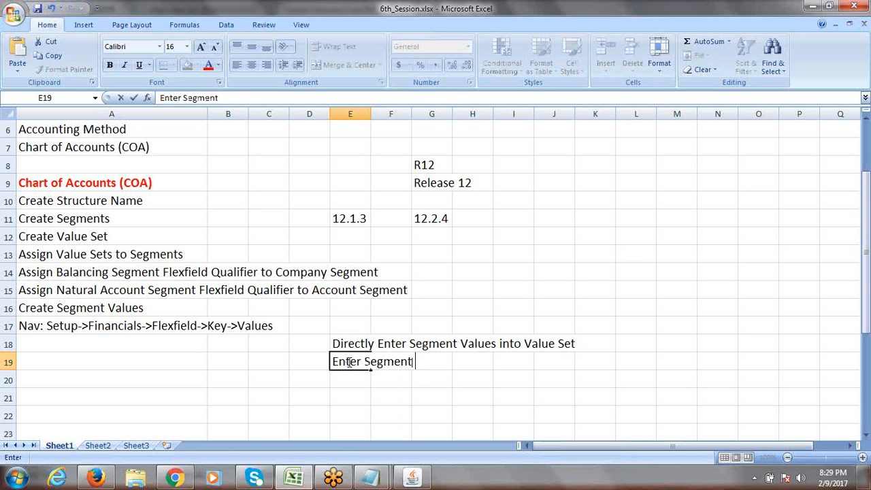
text( Values u)
text(nd)
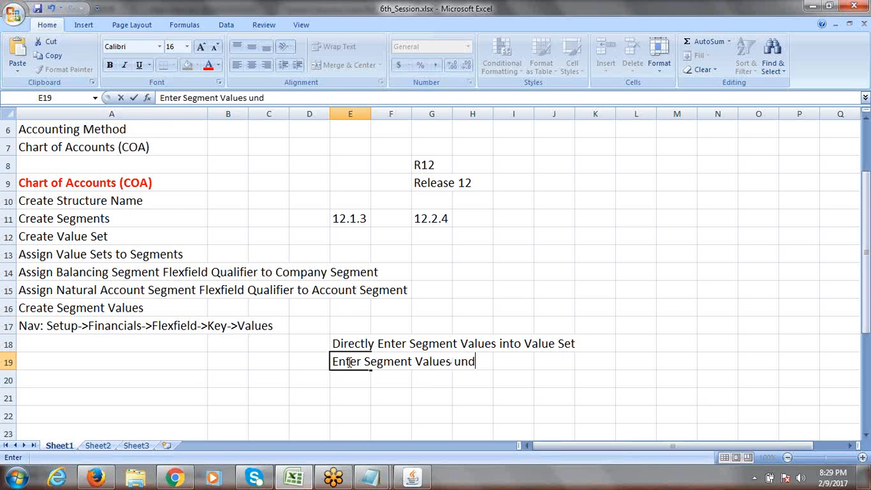
text(er Segment)
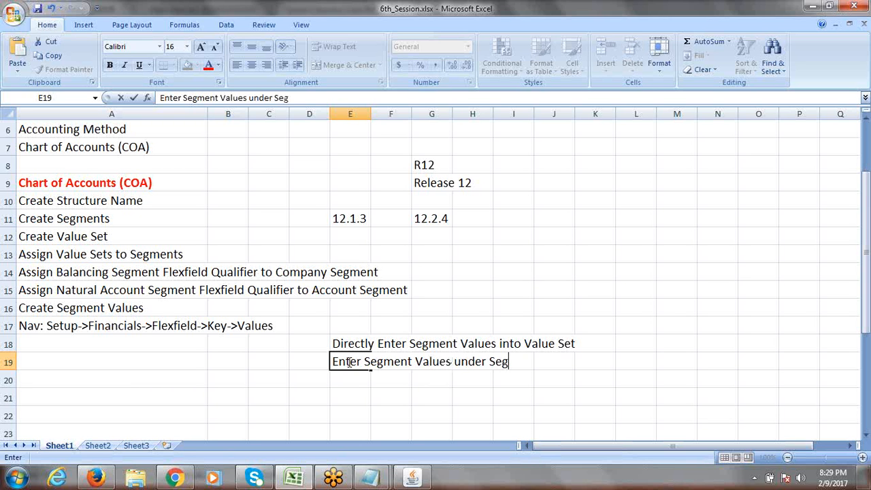
click(586, 365)
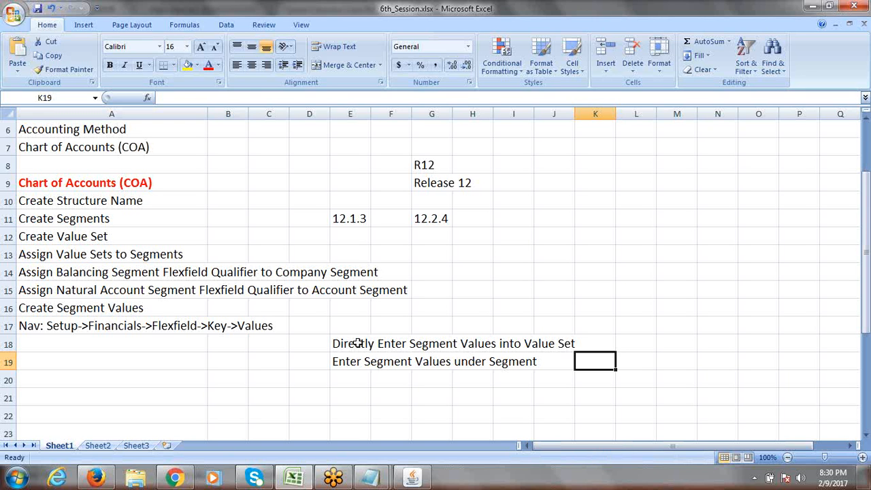
Step: Point out the E18 and E19 segment-value notes, then return to Oracle's Find Key Flexfield Segment dialog
click(359, 343)
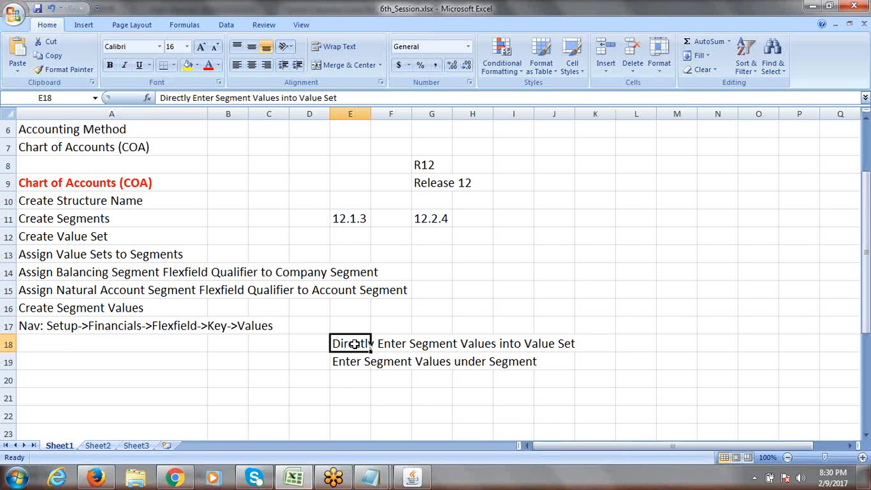
click(351, 360)
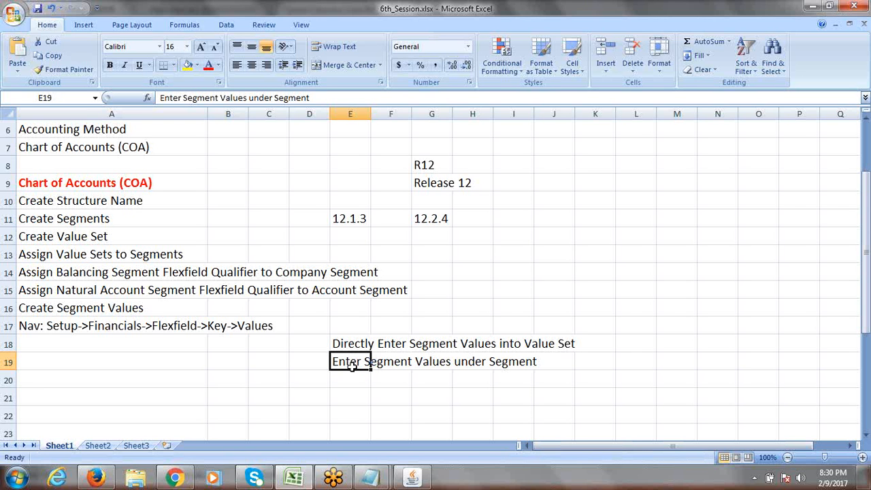
key(alt+Tab)
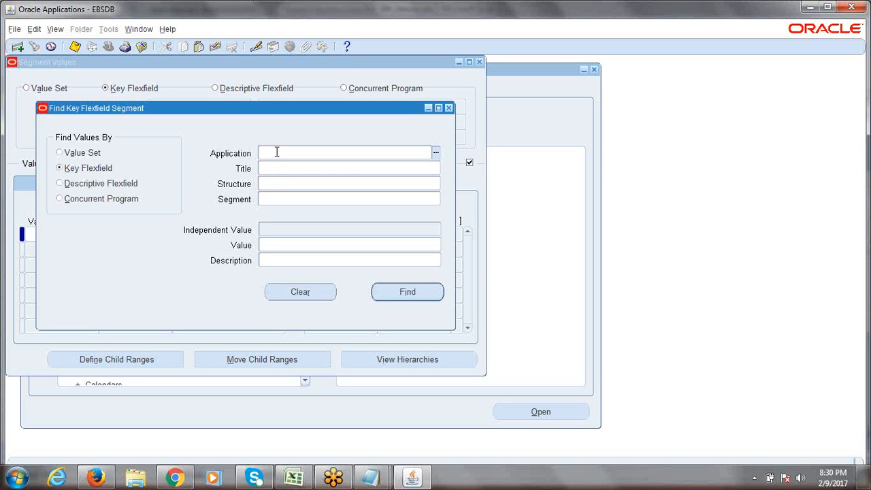
Step: Try 'general' and then 'gene' as the Application, clearing each rejected entry
text(general)
key(Tab)
key(BackSpace)
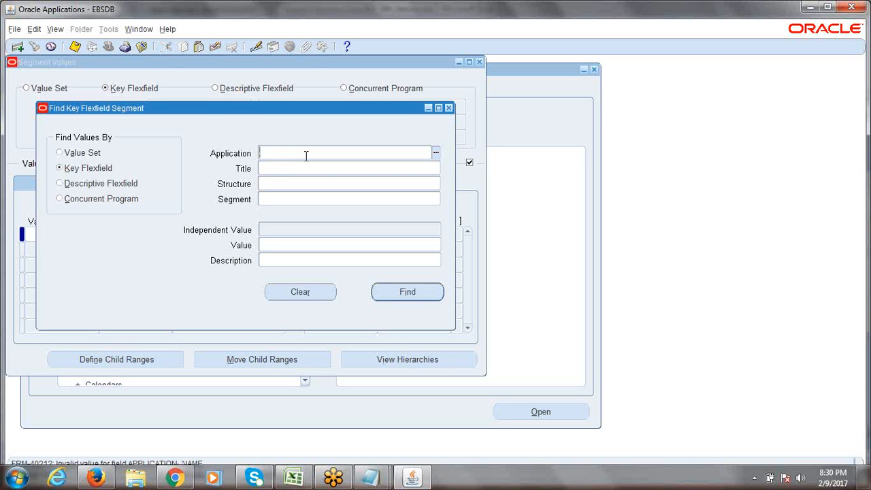
text(gene)
key(Tab)
key(BackSpace)
Step: Close the Find and Segment Values windows, collapse the Navigator tree, and bring Excel back
click(449, 107)
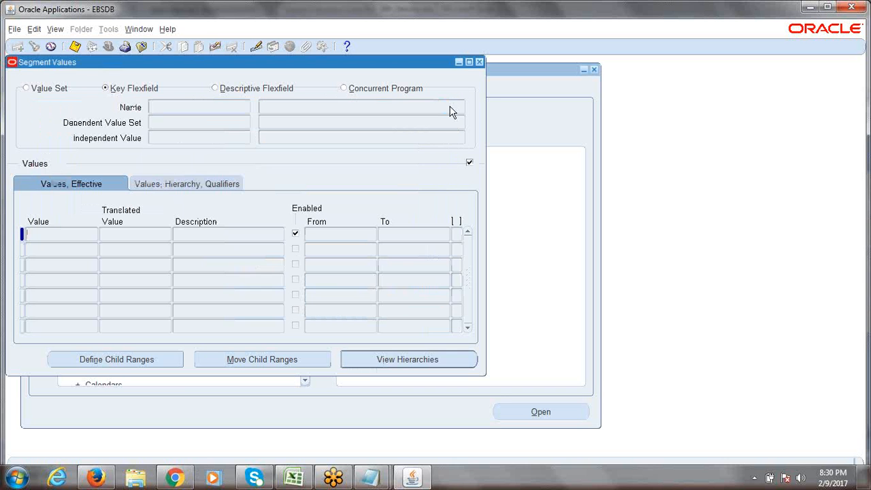
click(479, 62)
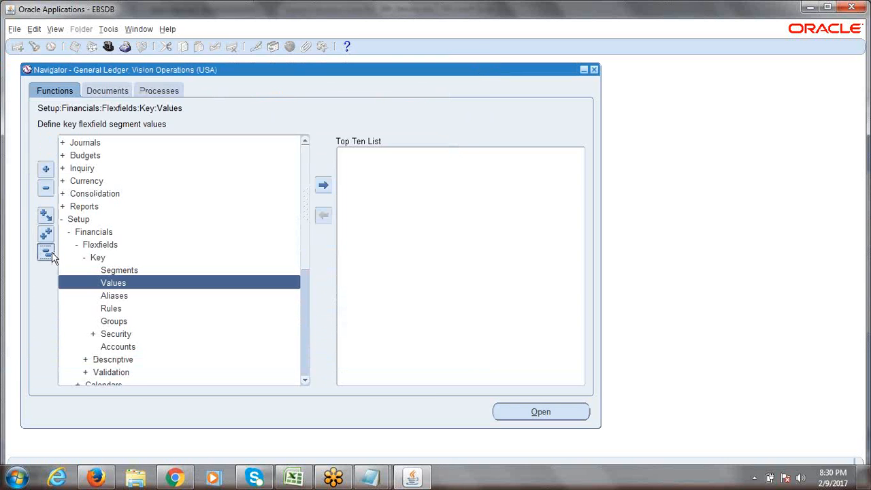
click(46, 252)
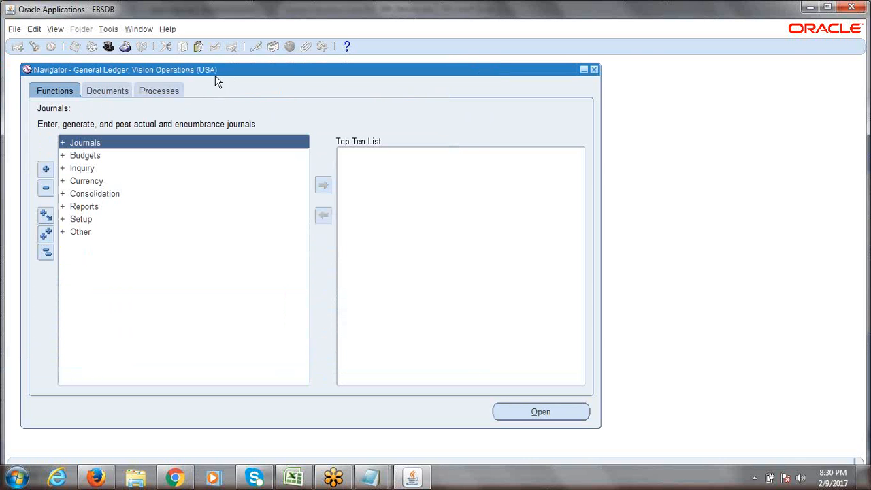
click(46, 253)
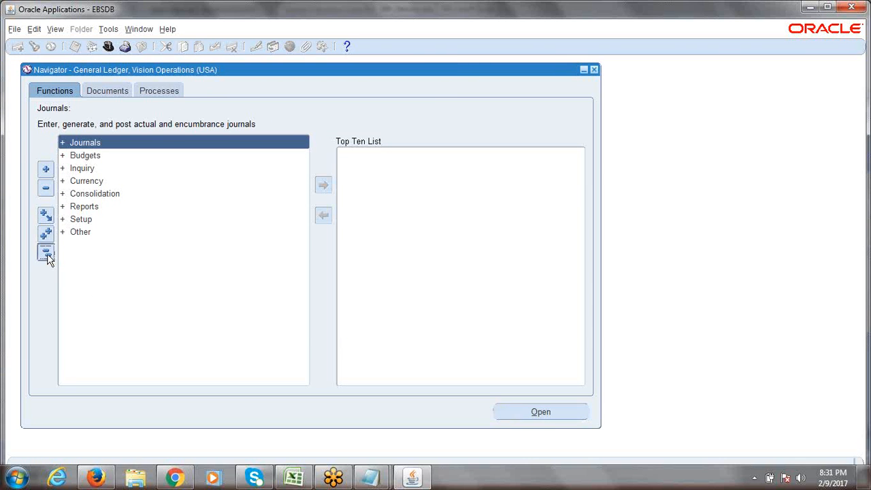
click(296, 478)
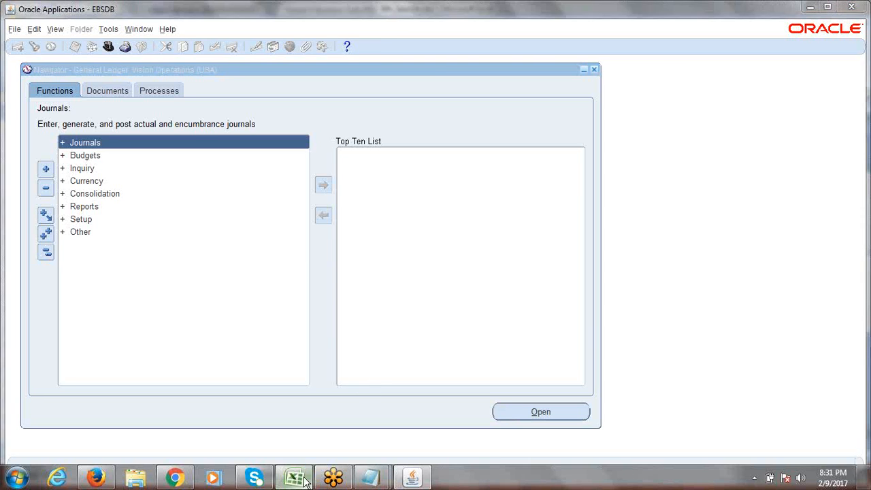
Step: Insert two blank rows above the Create Segment Values row at row 16
drag(352, 345, 558, 354)
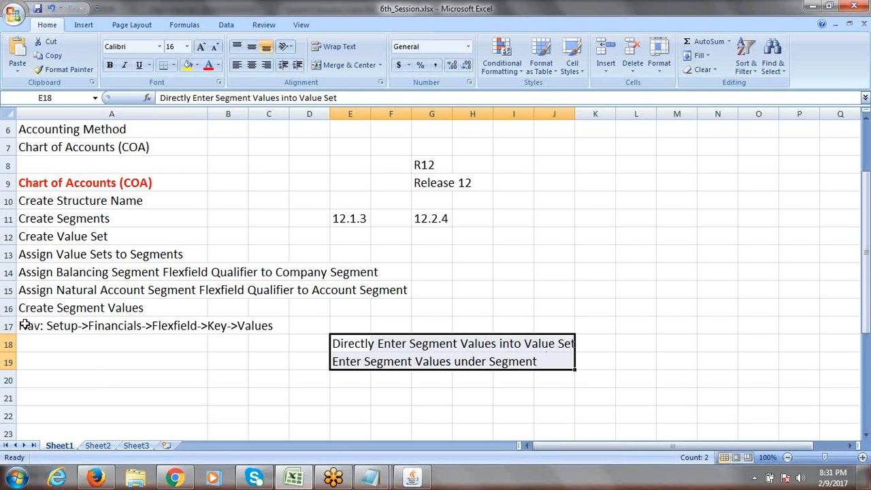
drag(24, 326, 571, 367)
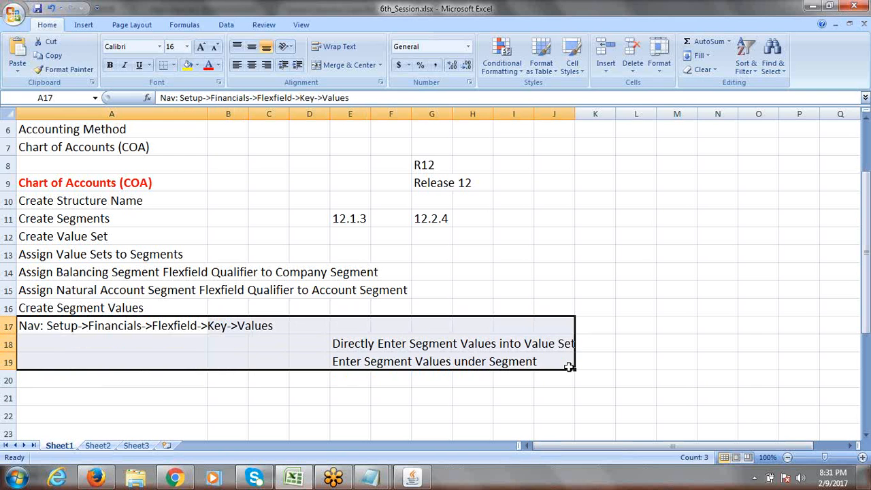
click(10, 307)
right_click(12, 309)
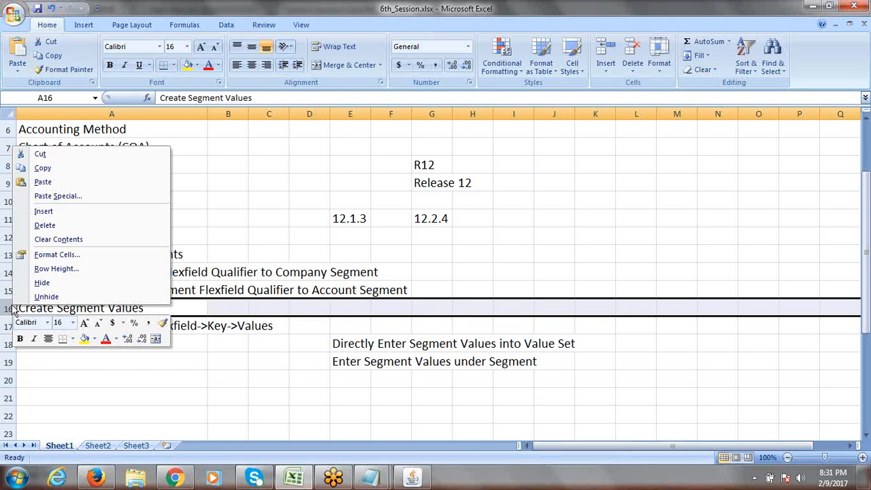
click(48, 211)
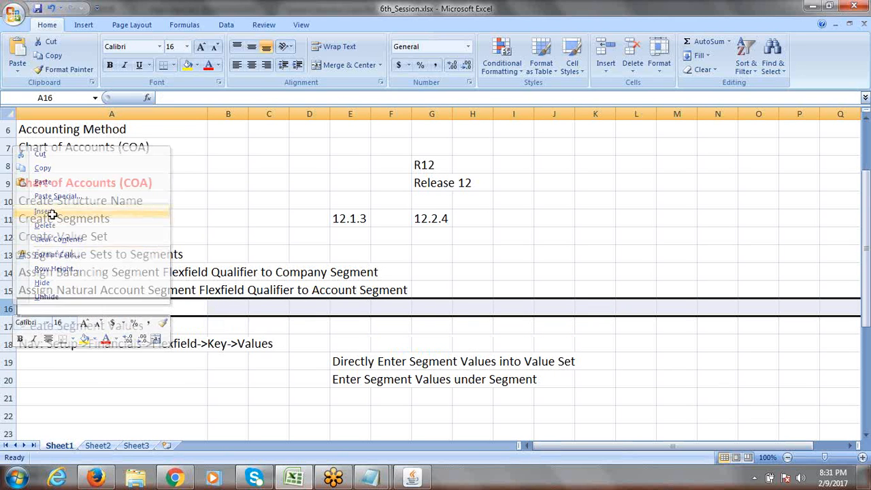
right_click(10, 307)
click(66, 216)
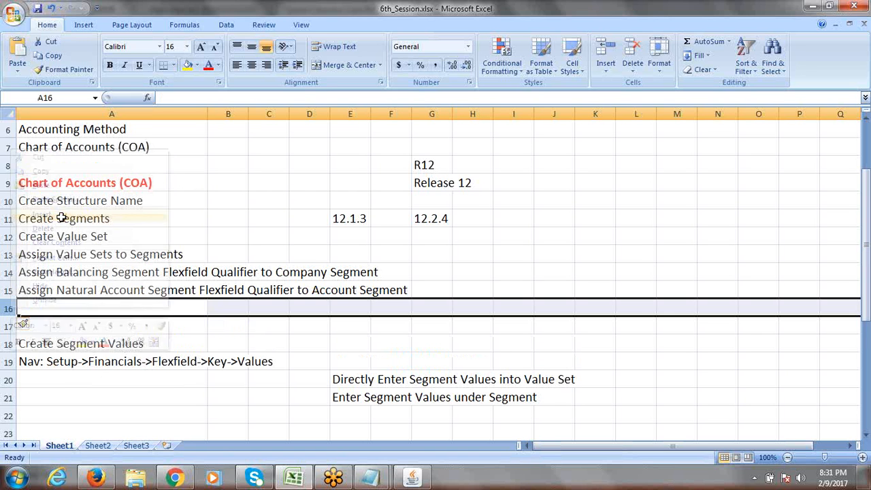
Step: Review new cell A16 against the earlier setup steps and the Create Segment Values step
click(84, 311)
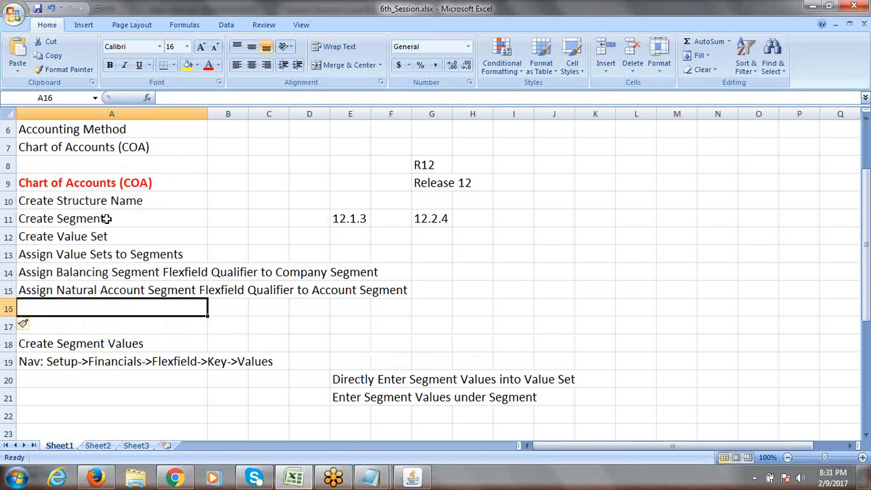
drag(101, 200, 101, 284)
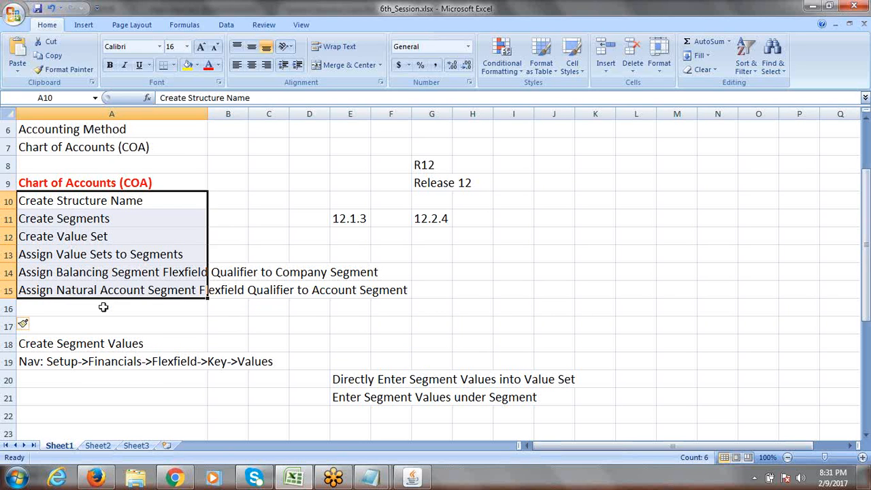
click(78, 346)
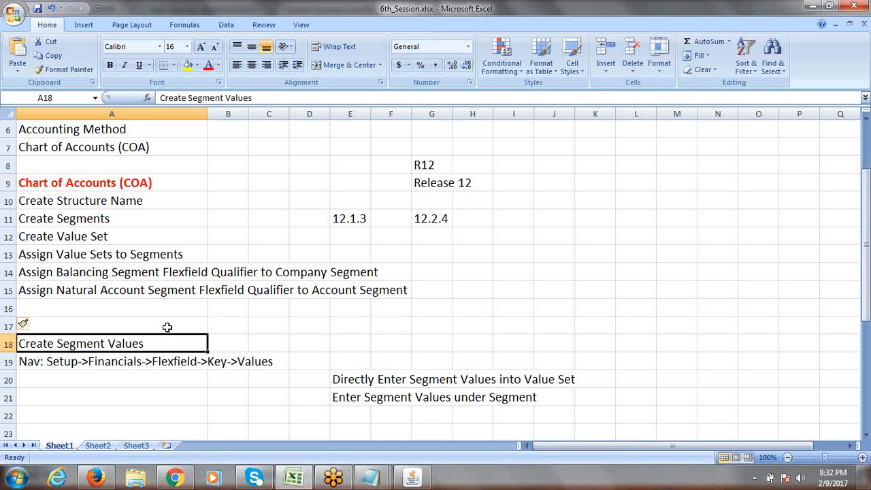
Step: Enter 'Application: User Management' in cell A16
click(74, 311)
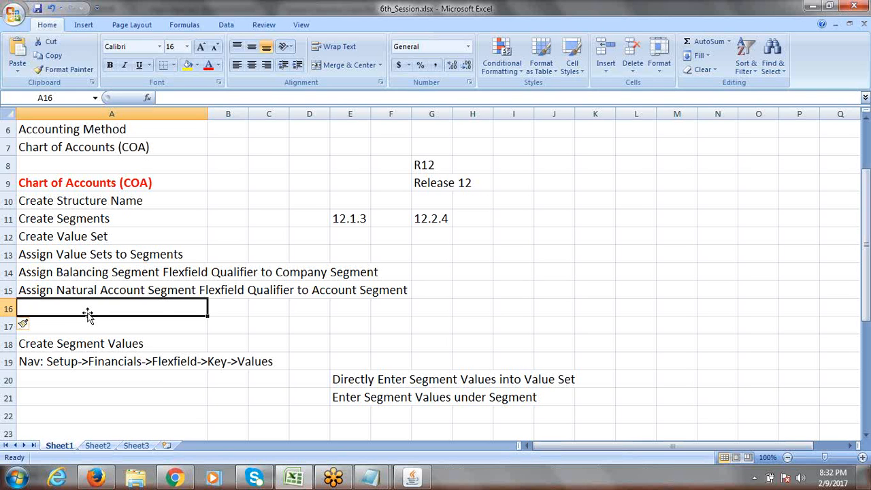
text(a)
key(BackSpace)
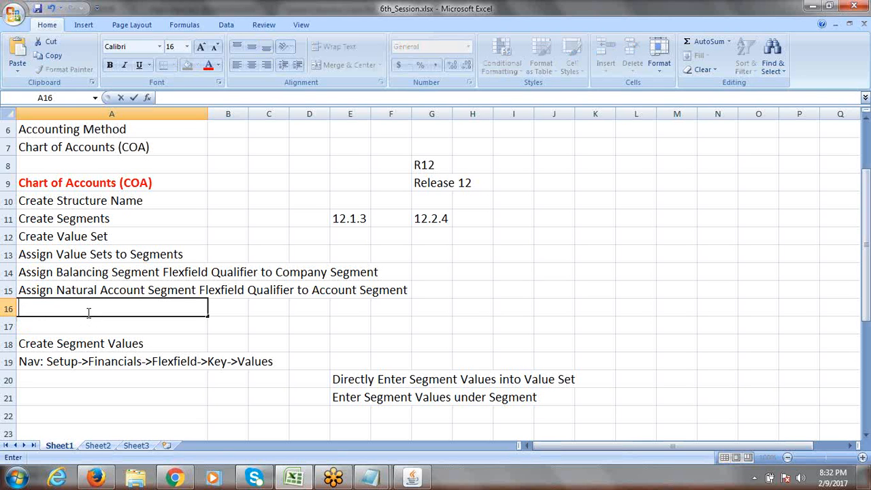
text(A)
text(pplication:)
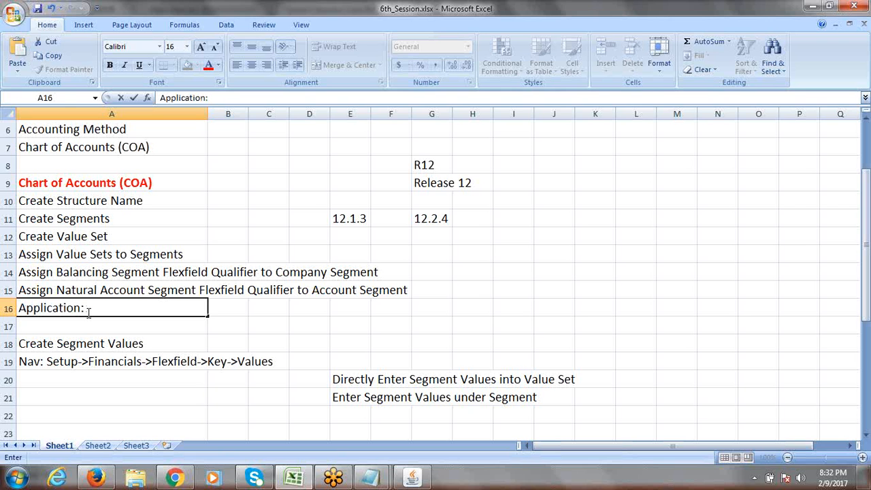
text(U)
key(F2)
text(er)
key(BackSpace)
key(BackSpace)
text(ser Man)
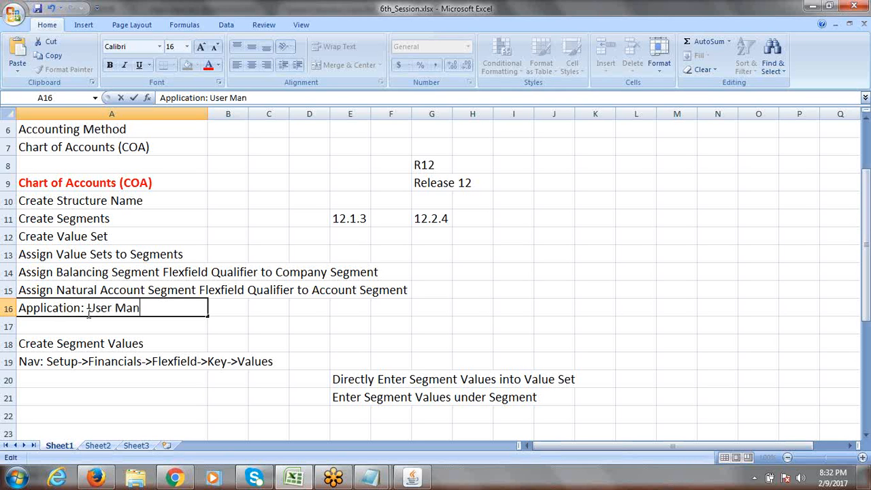
text(agement)
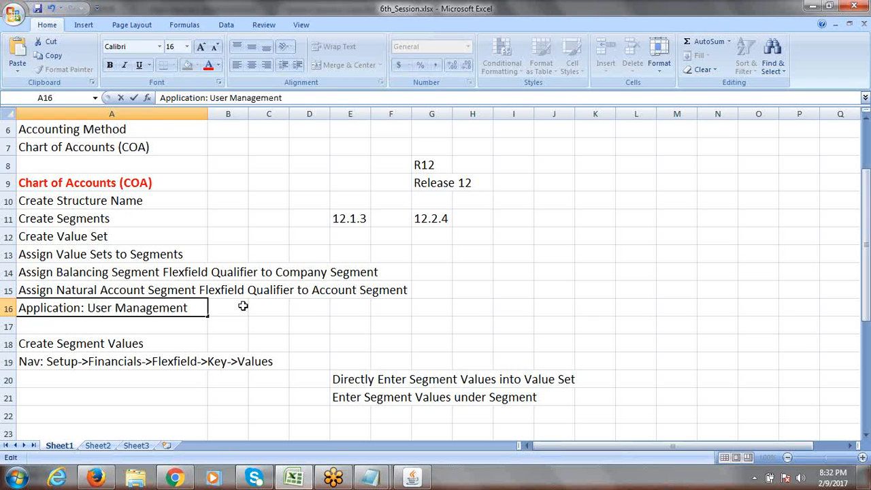
click(236, 307)
Step: Re-edit A16 and highlight the words 'User Management', leaving the text unchanged
click(156, 308)
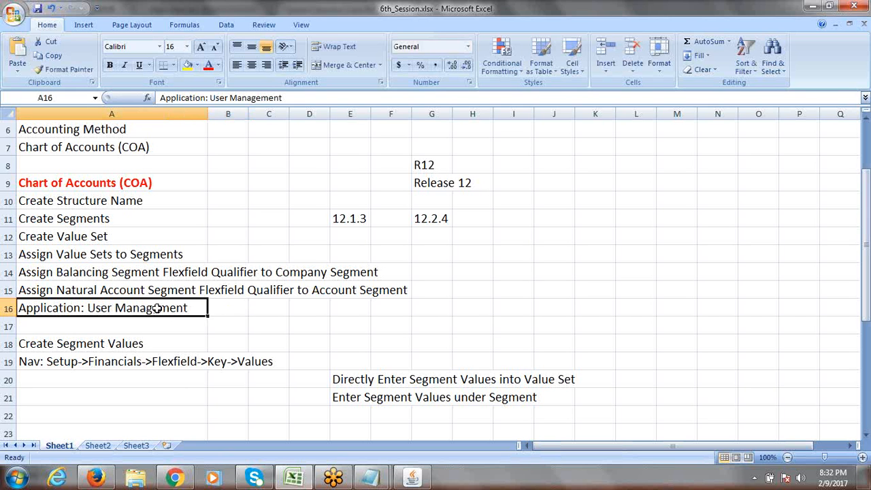
double_click(198, 308)
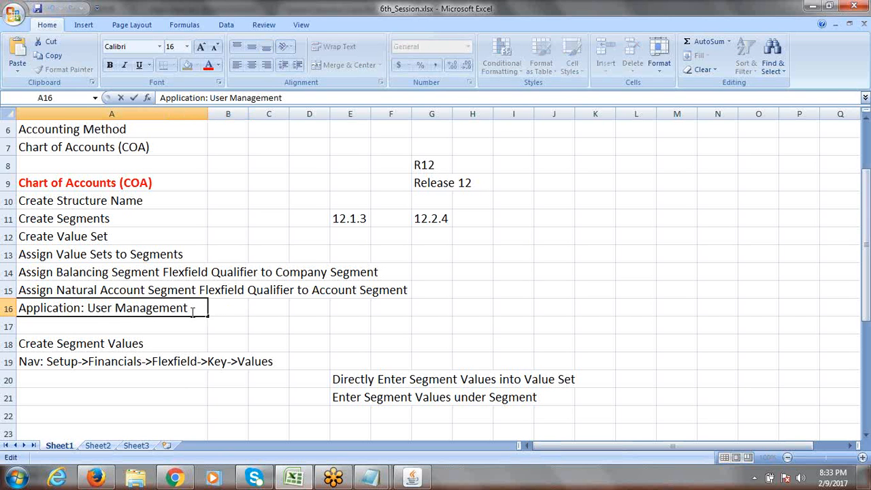
drag(200, 307, 91, 316)
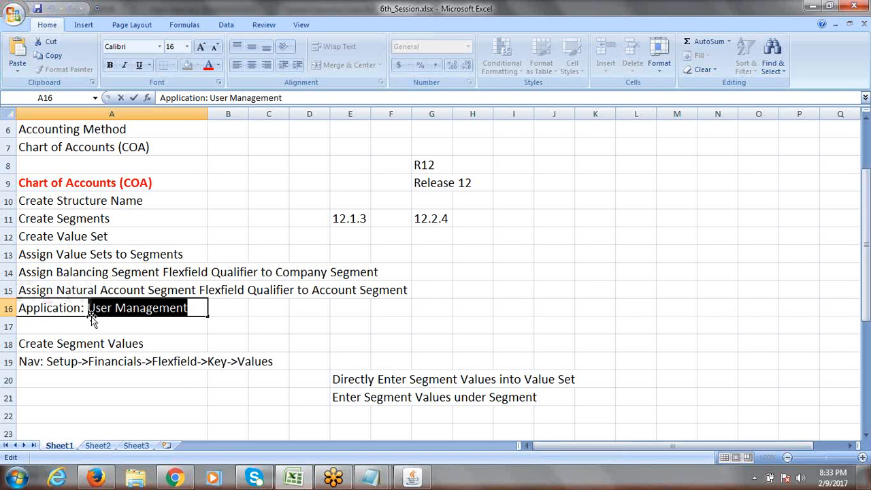
click(195, 308)
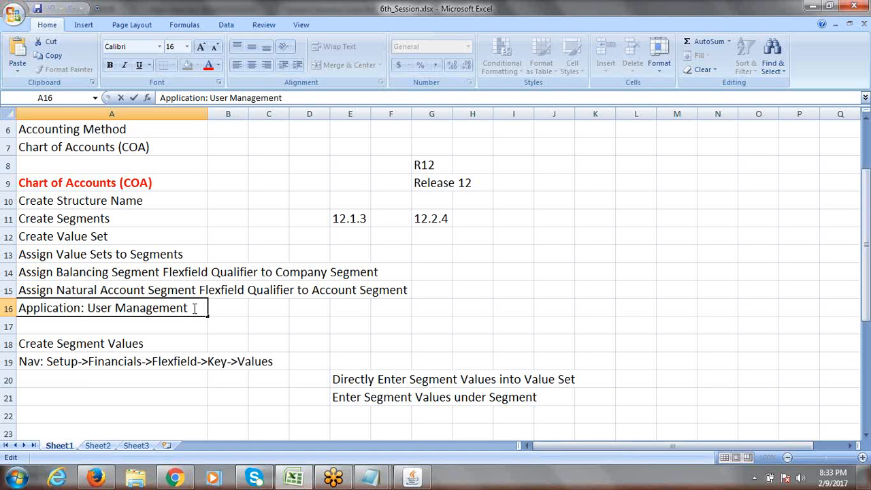
drag(87, 308, 195, 307)
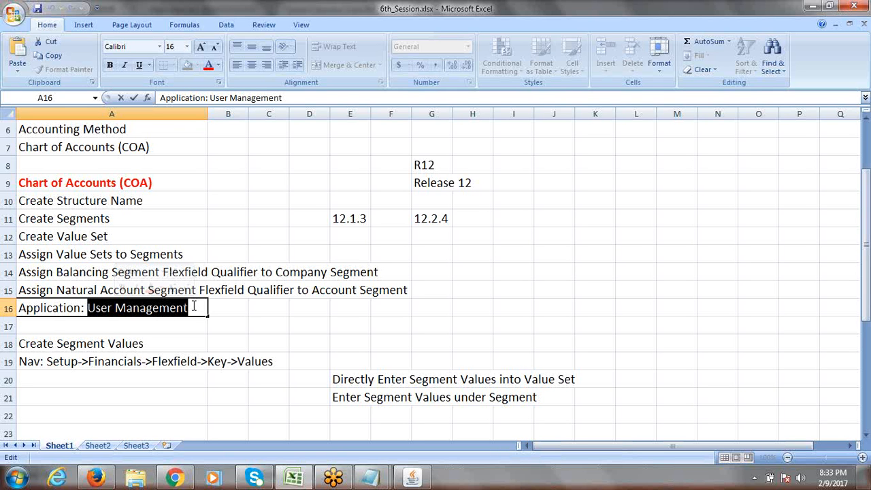
click(232, 309)
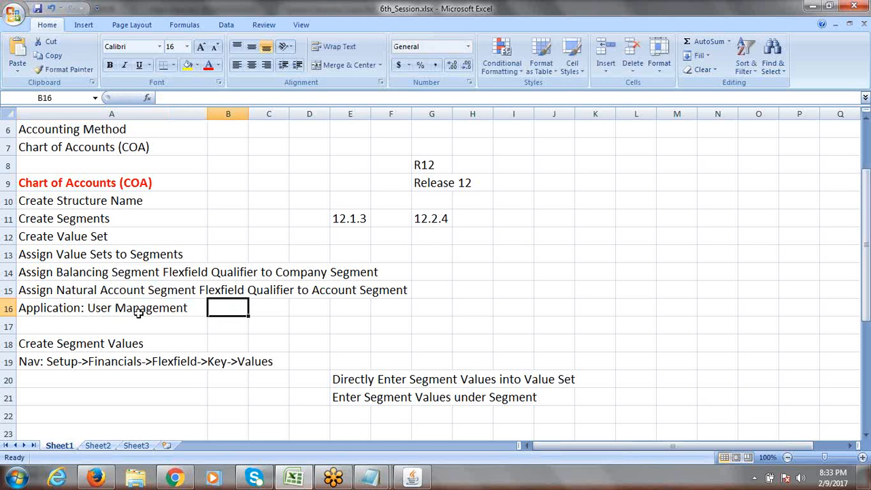
Step: Expand Setup > Financials > Flexfields > Key in the Navigator and open Values
click(412, 477)
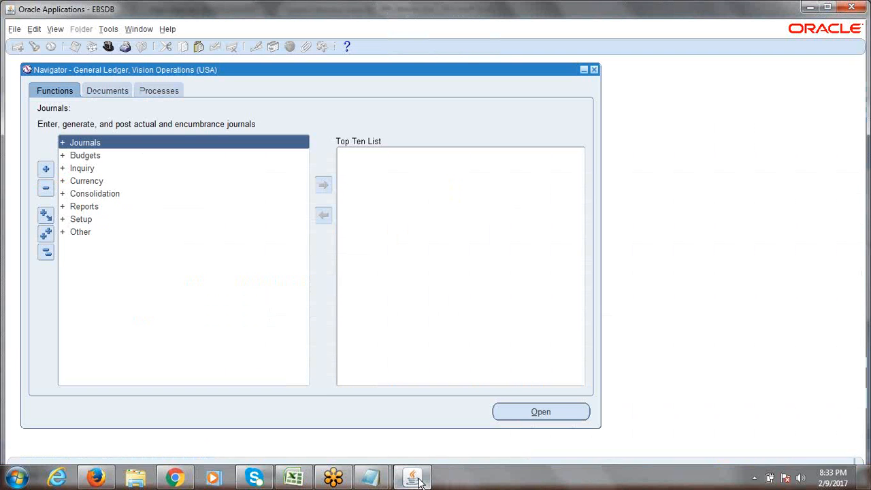
double_click(87, 218)
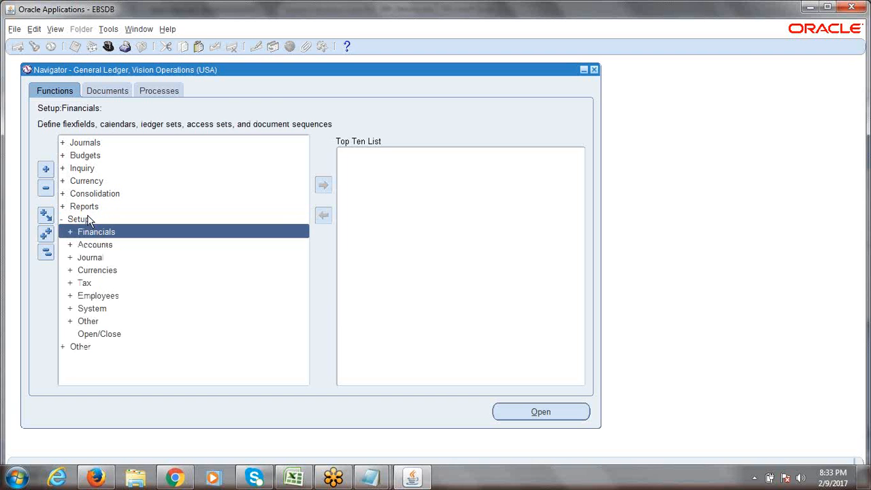
double_click(98, 235)
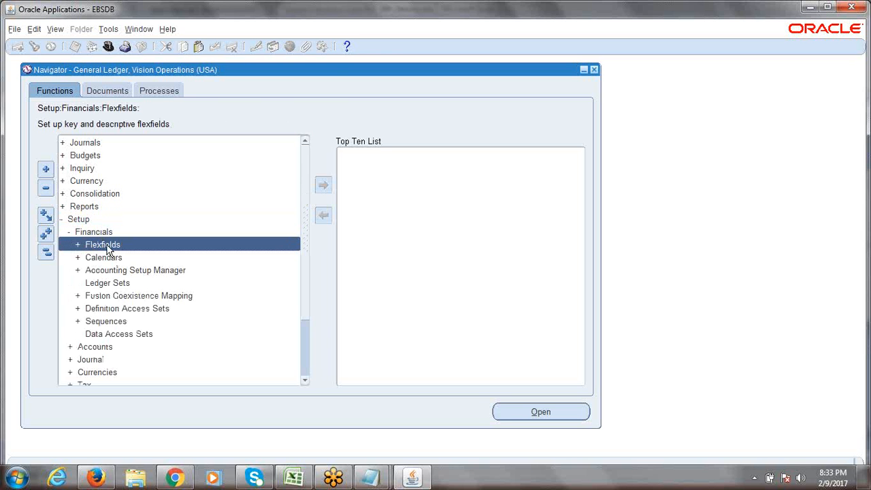
double_click(106, 245)
double_click(110, 255)
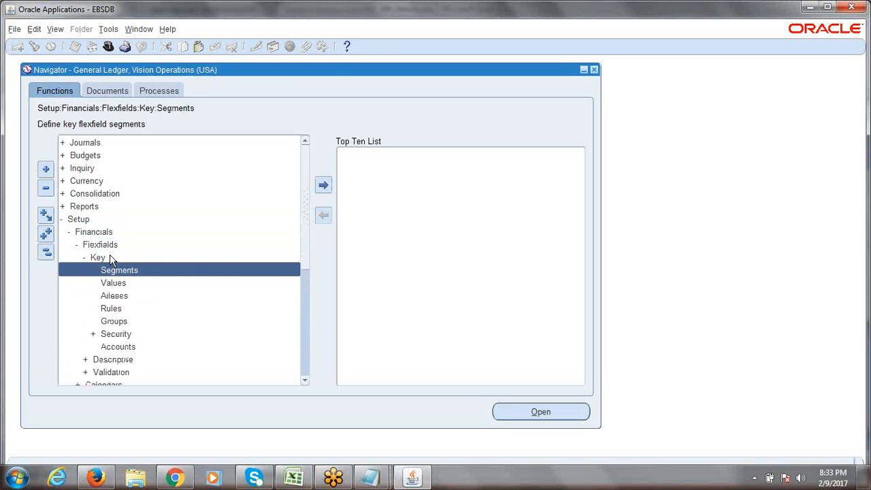
double_click(121, 283)
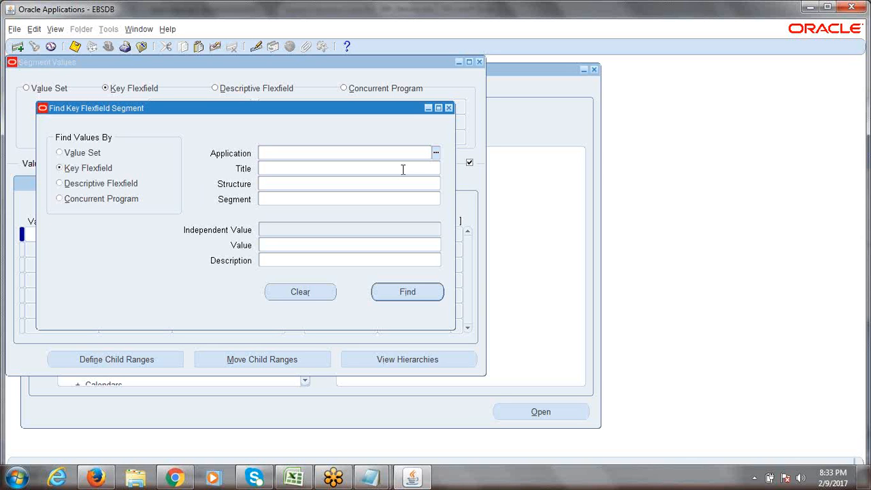
Step: Try the Application list of values and dismiss the FRM-41830 empty-list alert
click(437, 153)
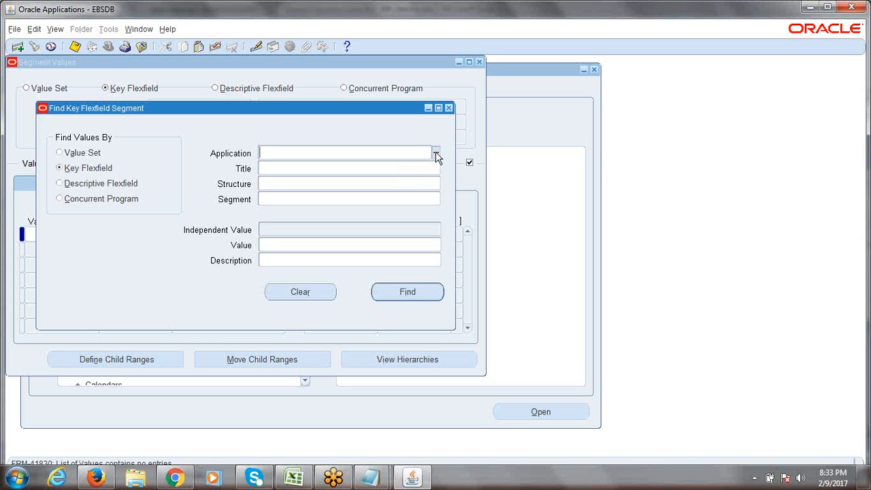
click(436, 154)
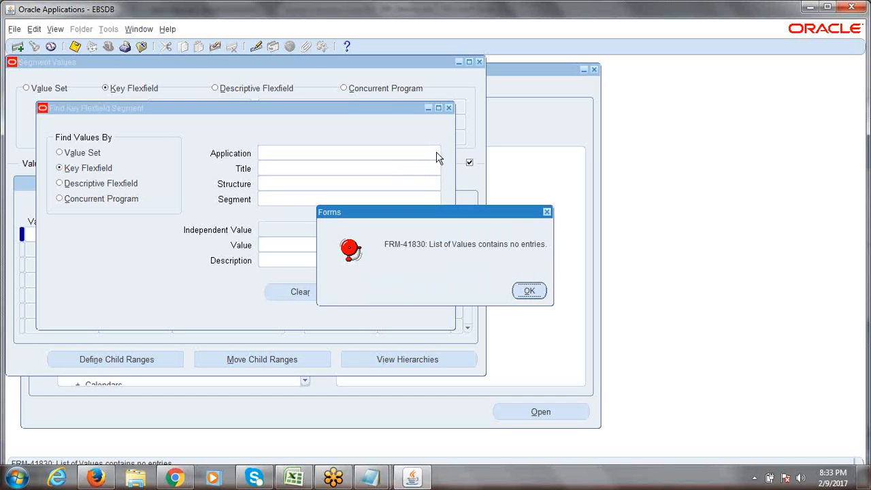
click(531, 291)
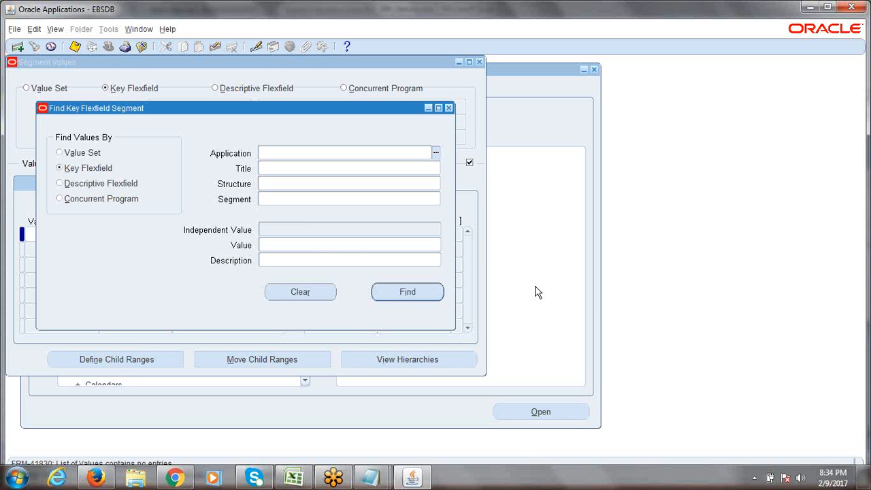
key(alt+Tab)
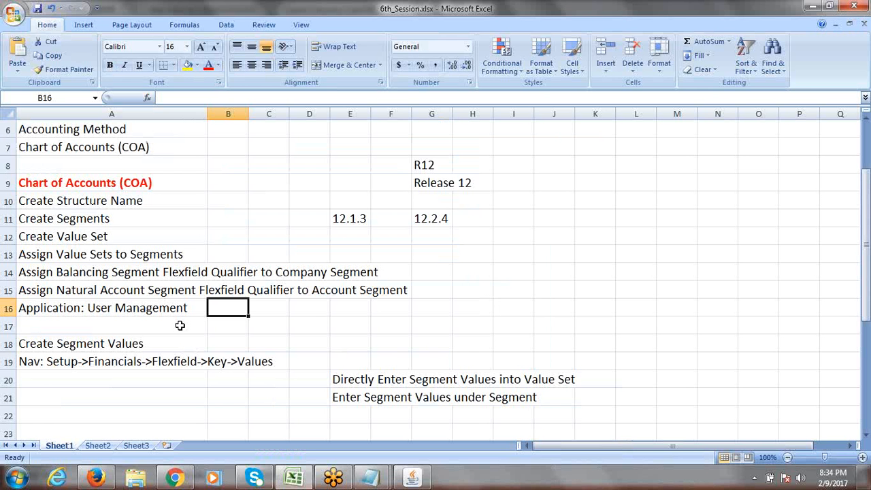
Step: Prefix cell A16 so it reads '1. Application: User Management'
click(138, 314)
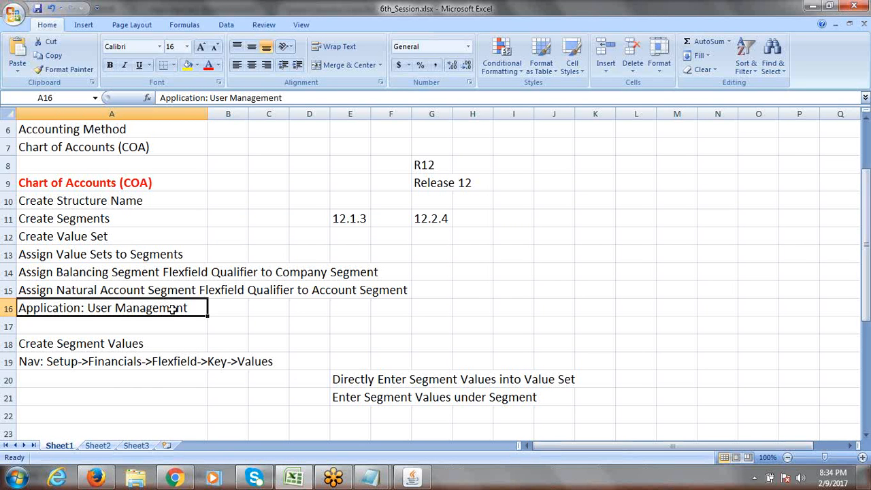
click(43, 326)
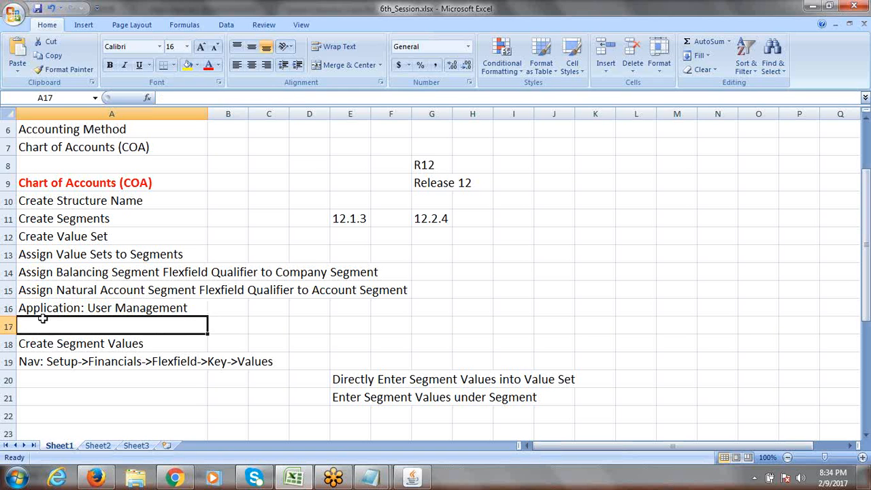
click(35, 309)
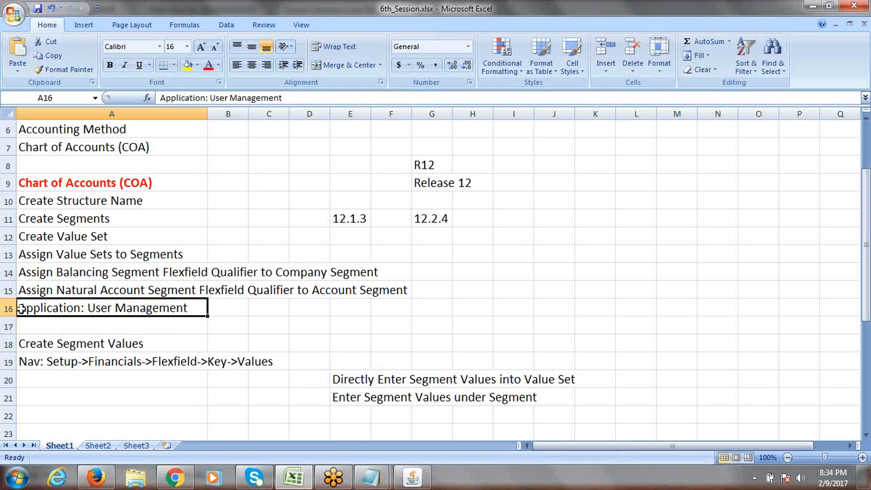
double_click(20, 309)
text(1.)
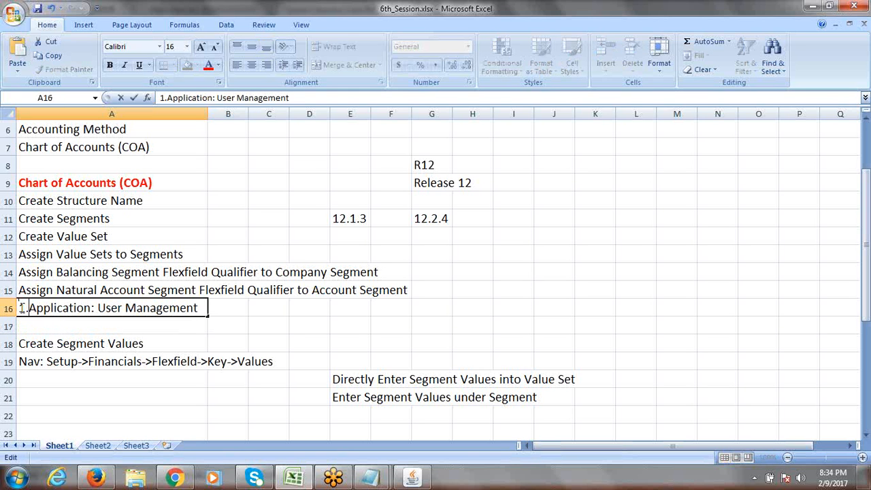
click(61, 323)
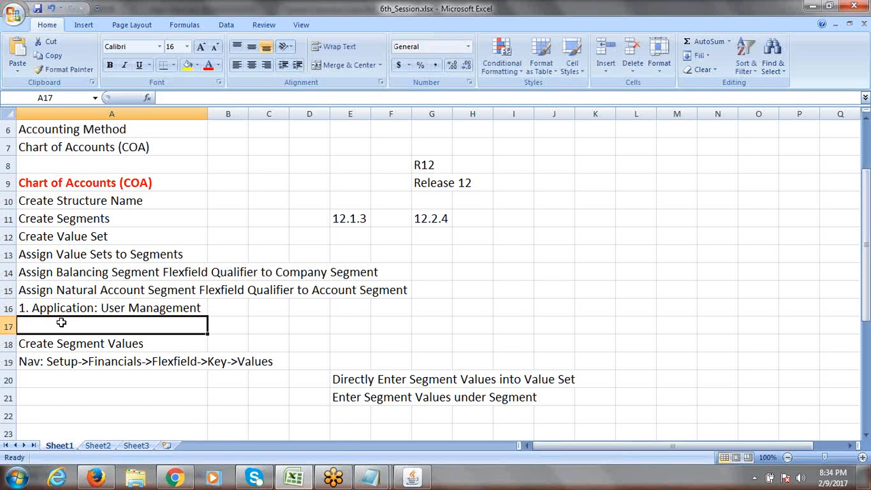
Step: Enter '2. Assign Grants to User' in A17 and review rows 16–17
text(2. )
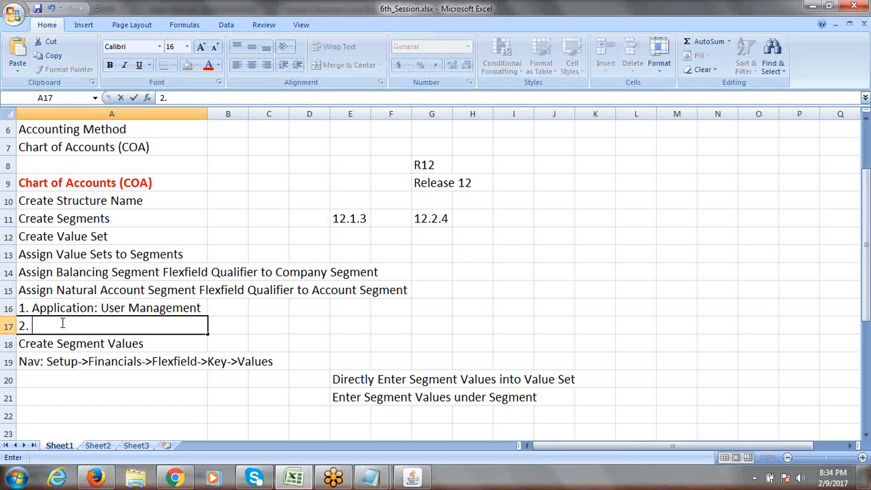
text(Assign Grants)
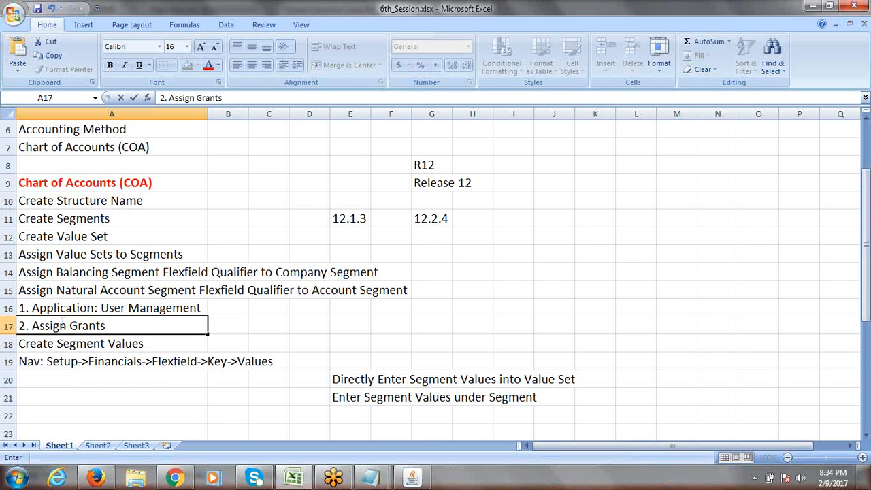
text( to User)
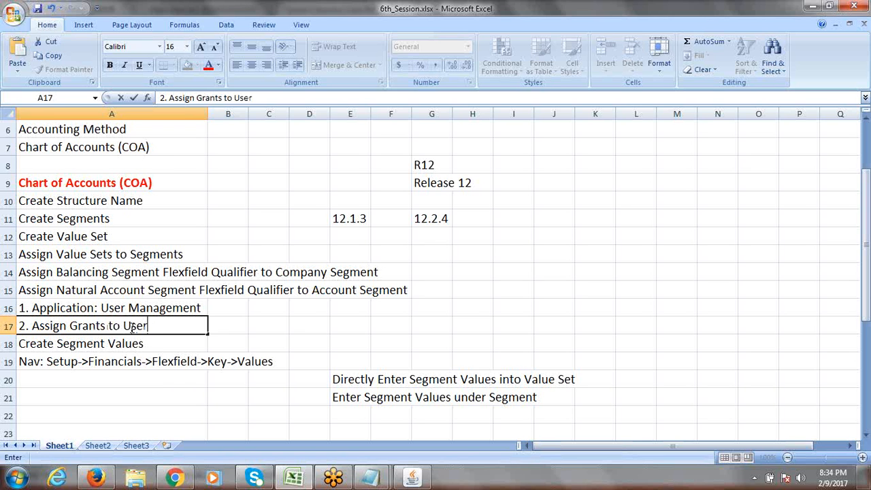
click(239, 326)
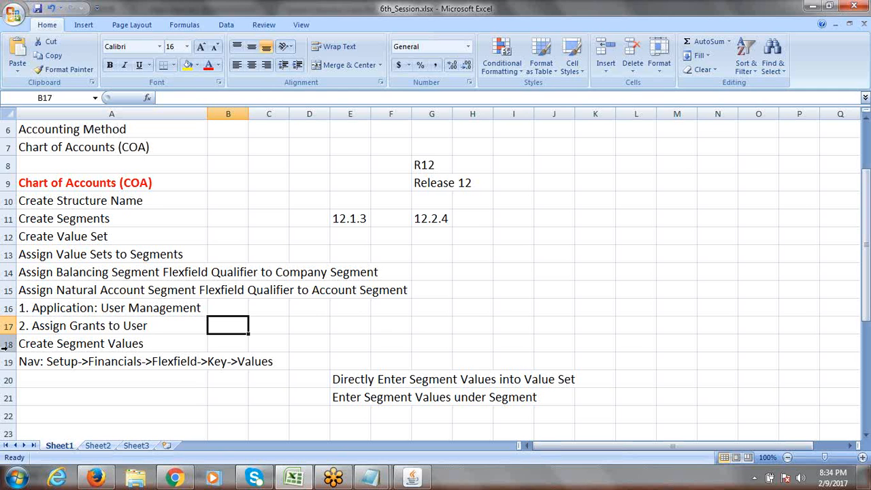
drag(95, 307, 96, 326)
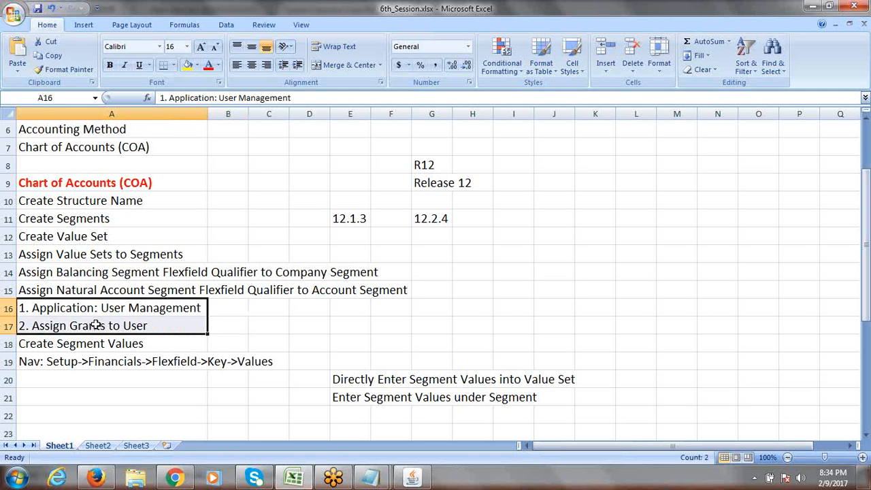
click(96, 325)
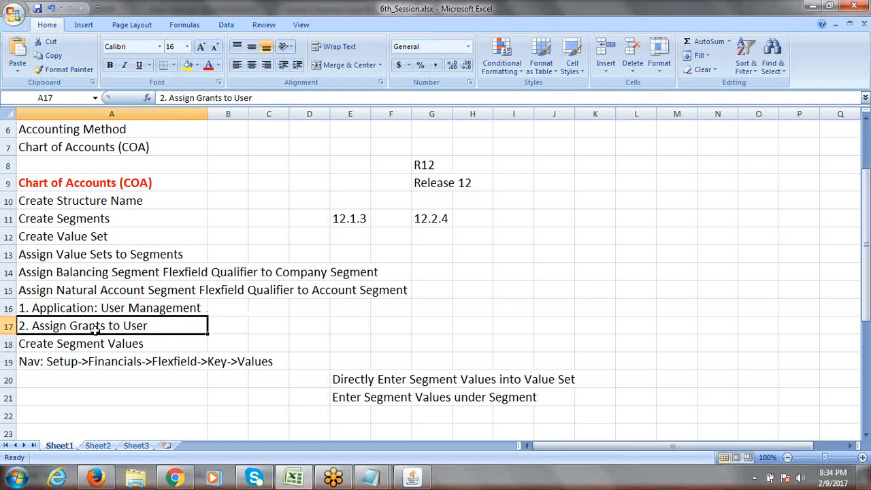
drag(107, 311, 121, 325)
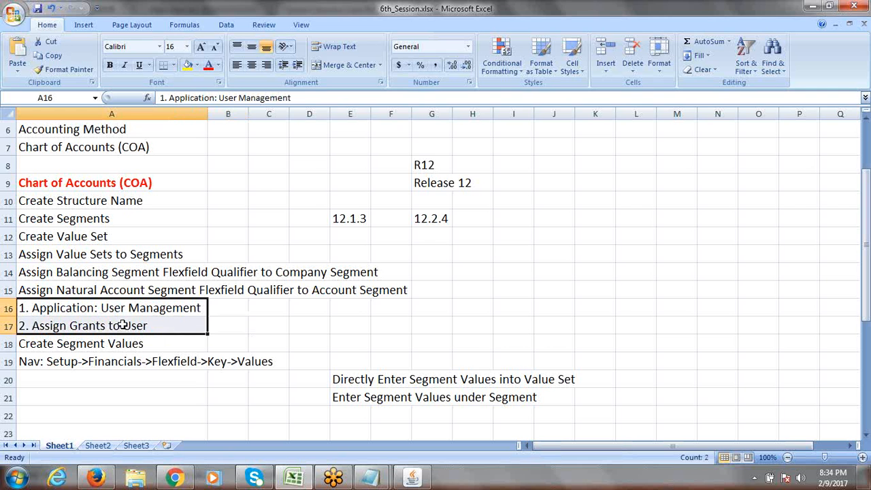
click(97, 344)
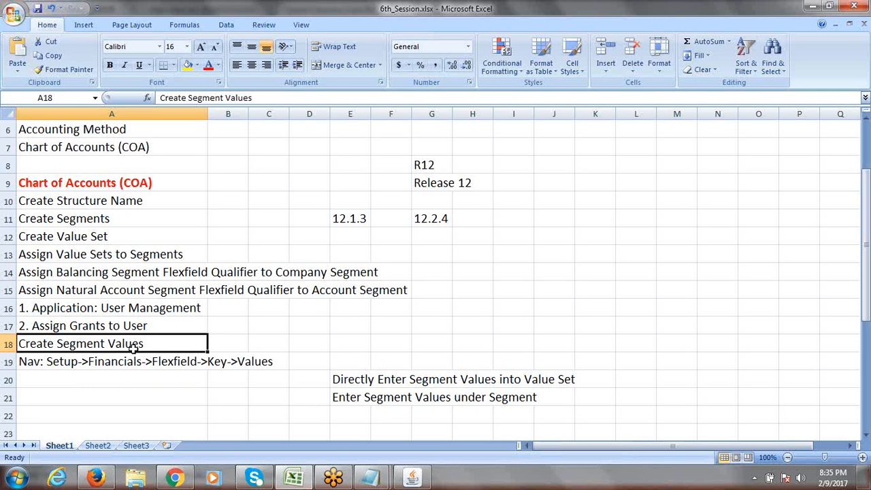
Step: Try the Application and Value Set Name lists of values, dismissing each empty-list alert
click(421, 479)
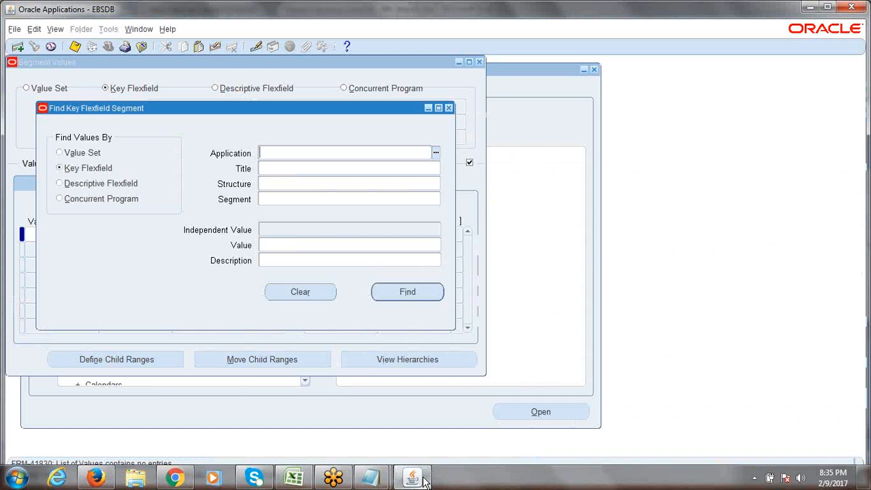
click(435, 152)
click(529, 291)
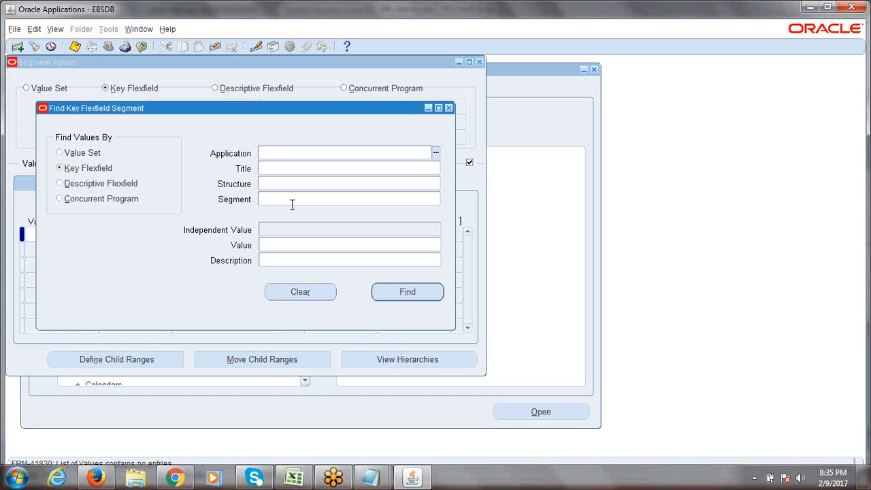
click(59, 152)
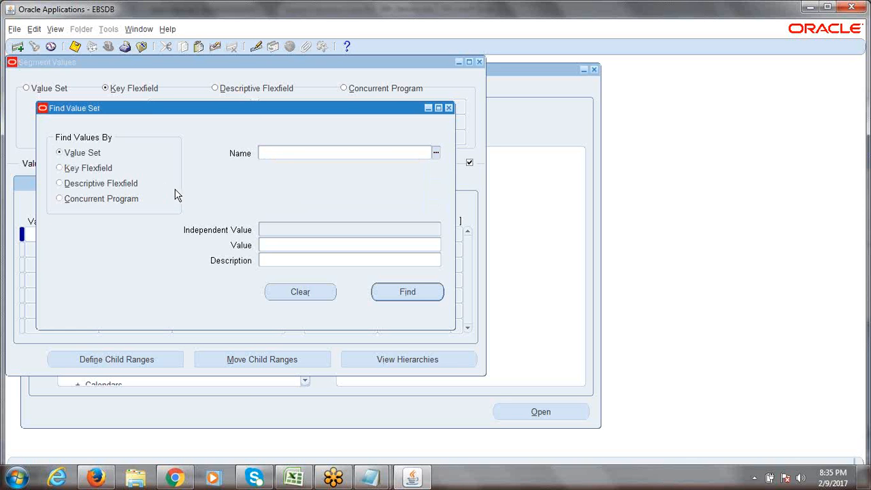
click(436, 153)
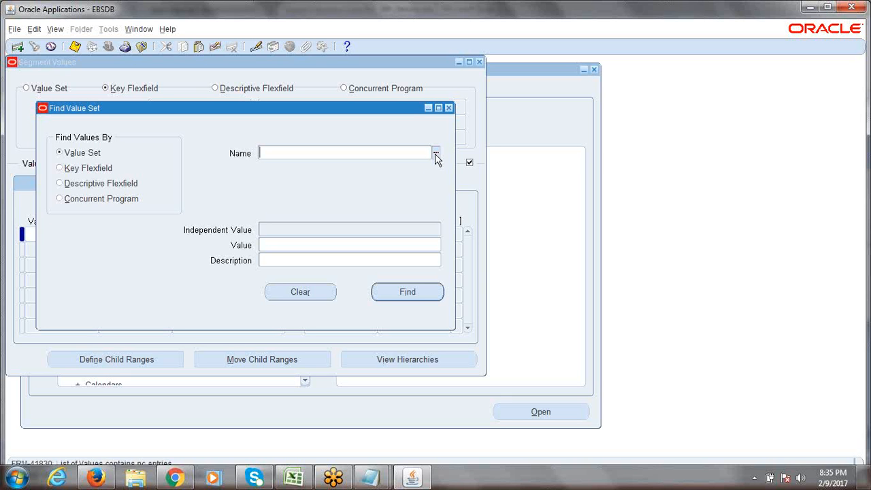
click(436, 154)
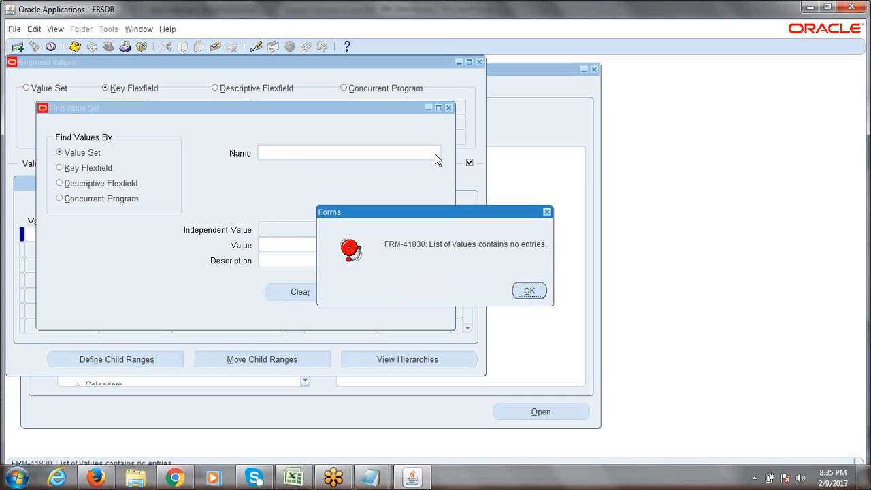
click(529, 291)
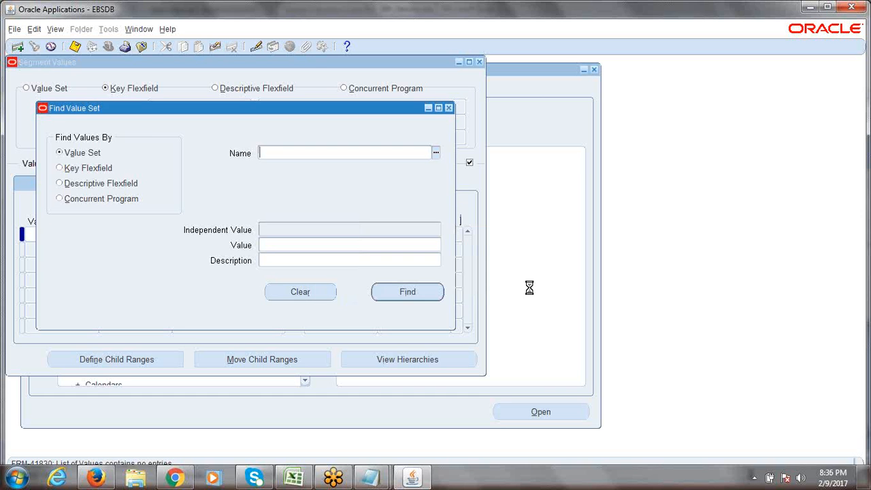
Step: Close Find Value Set and Segment Values, collapse the Navigator, and bring Excel forward
click(448, 109)
click(480, 62)
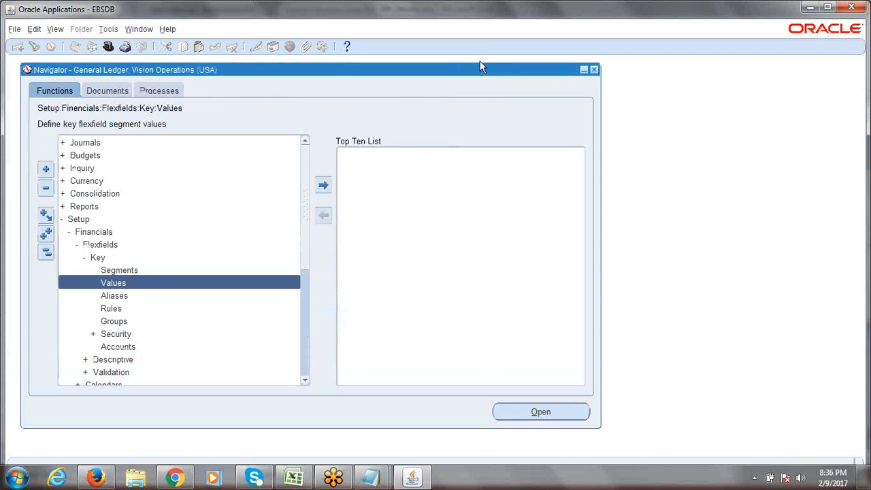
click(45, 252)
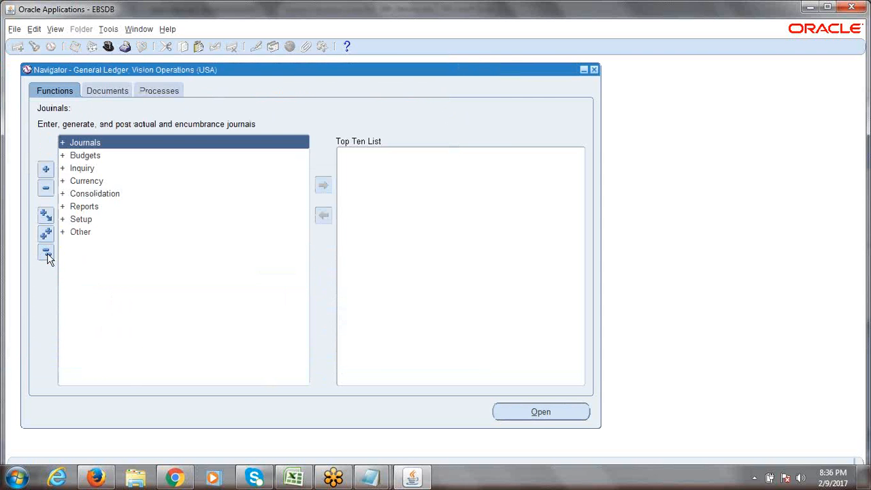
click(304, 478)
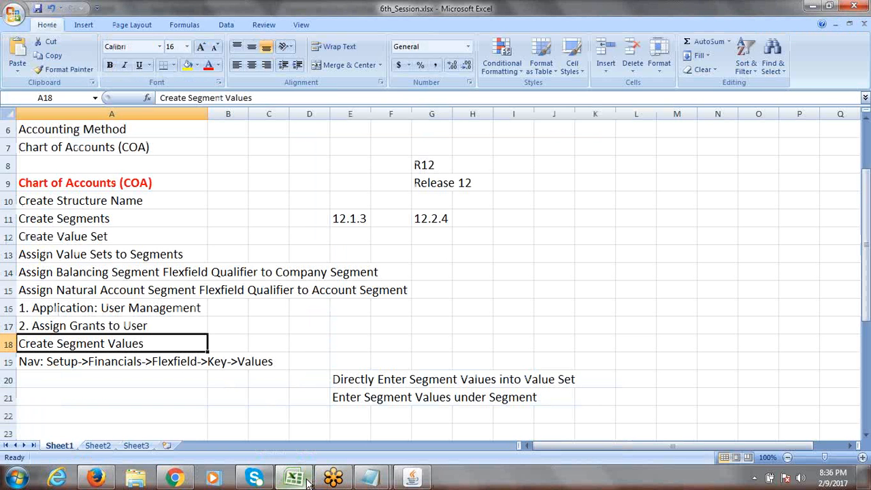
Step: In A16 '1. Application: User Management', highlight the words 'User Management'
click(100, 309)
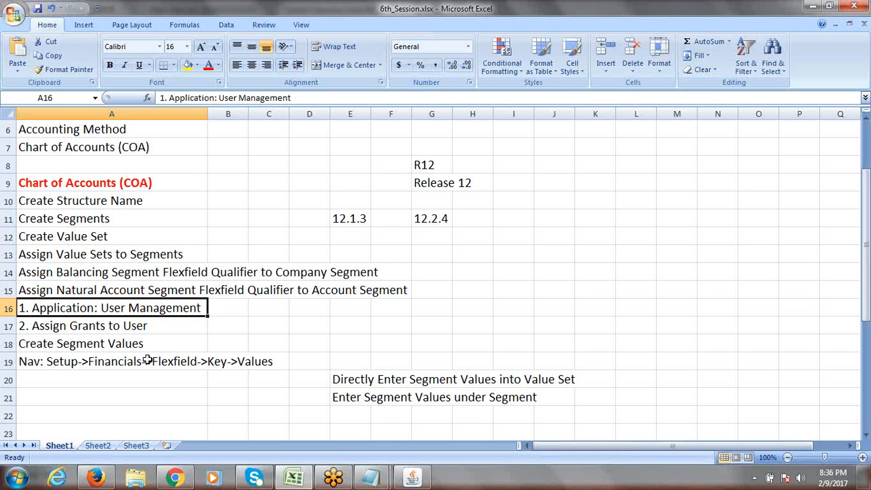
mouse_move(96, 478)
double_click(103, 310)
drag(101, 310, 208, 309)
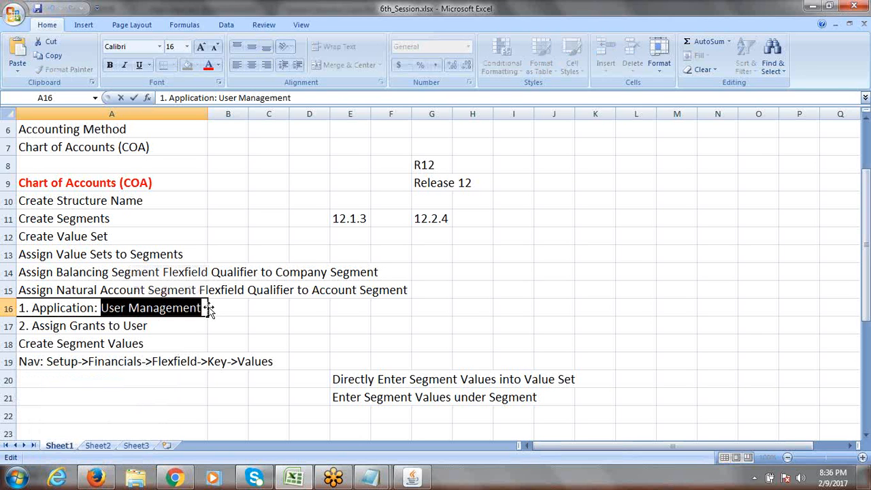
key(Escape)
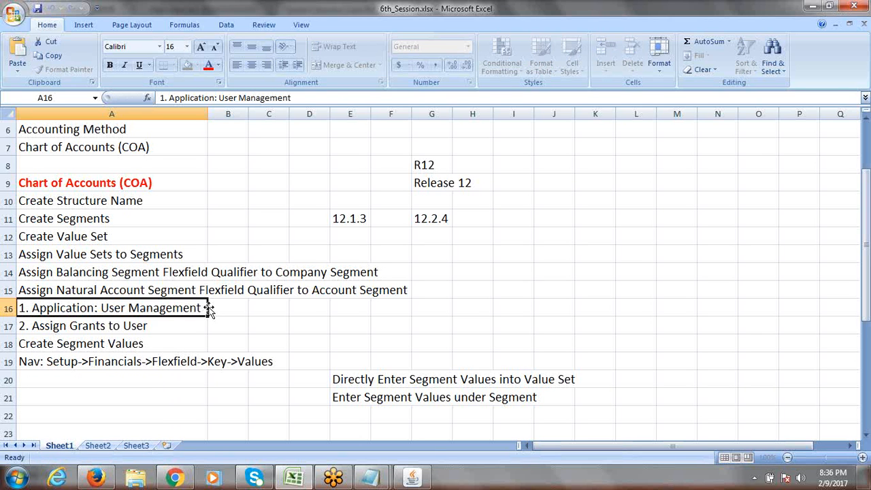
double_click(205, 308)
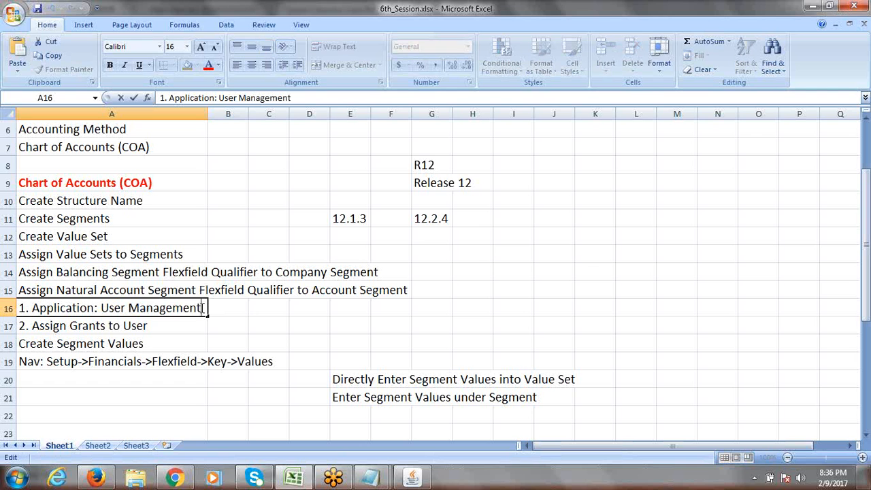
drag(204, 308, 102, 310)
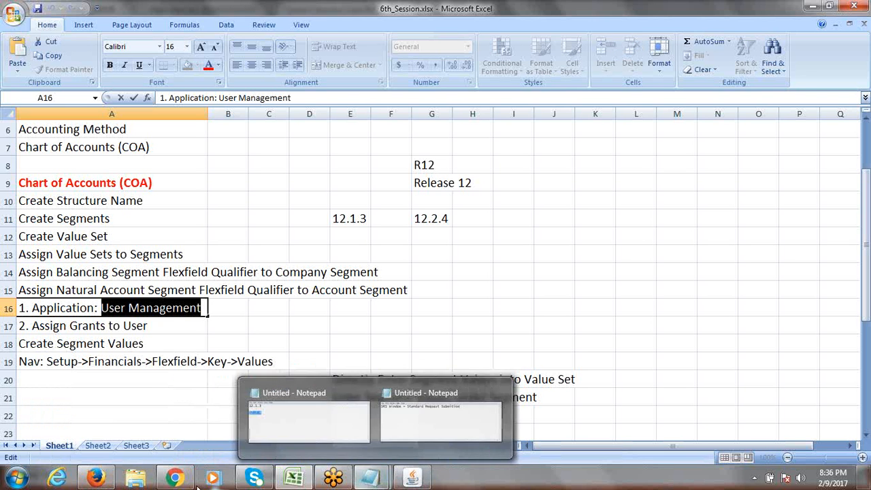
Step: Browse the Firefox Home page responsibilities, then bring back the General Ledger forms Navigator
click(115, 444)
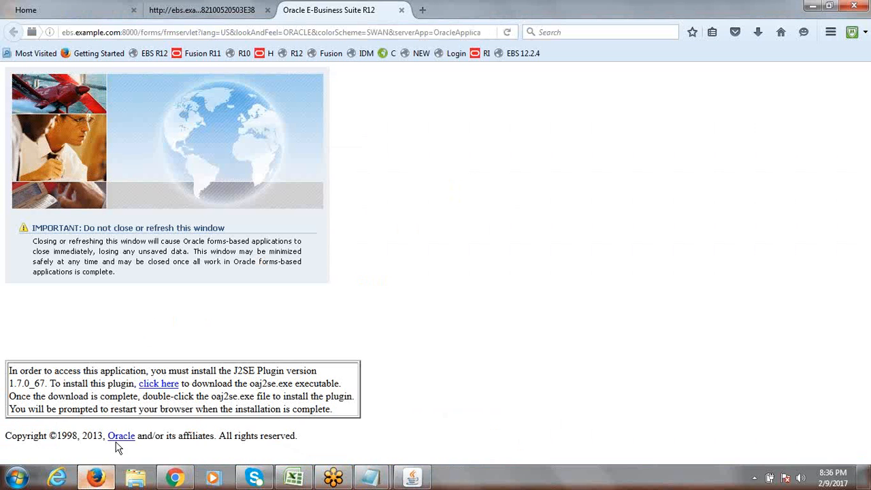
click(200, 8)
click(105, 10)
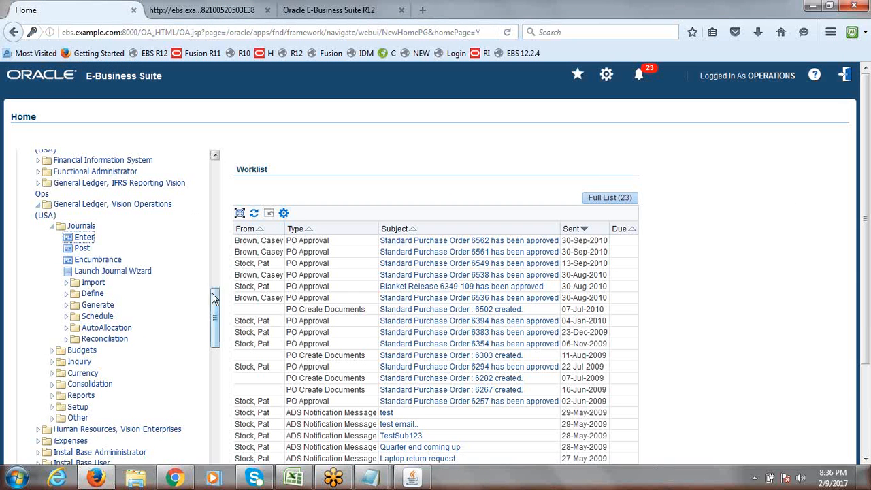
drag(215, 299, 215, 344)
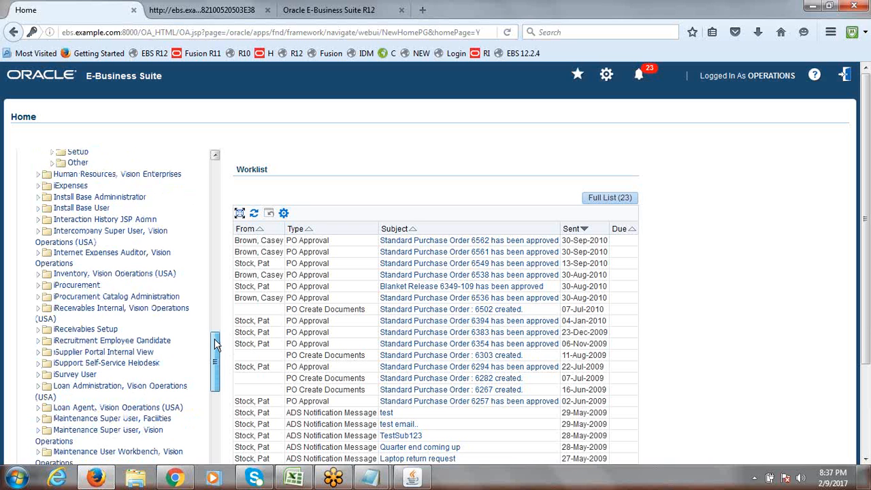
drag(214, 343, 216, 346)
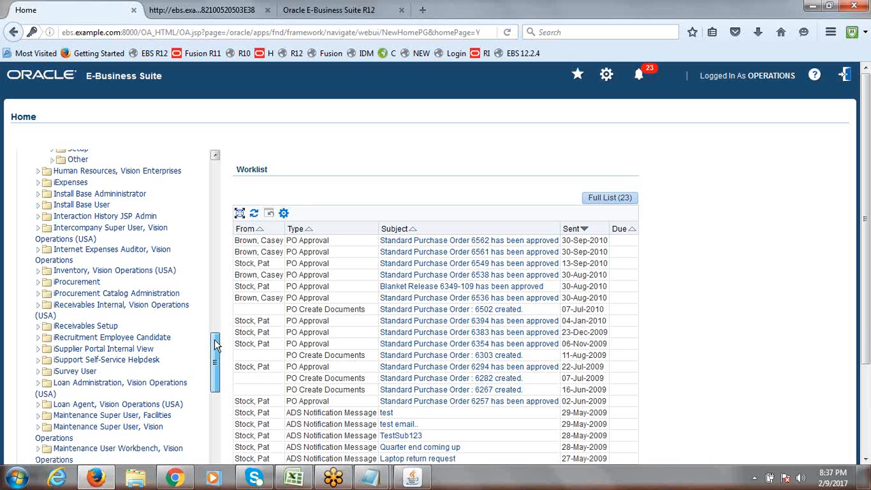
drag(215, 346, 218, 481)
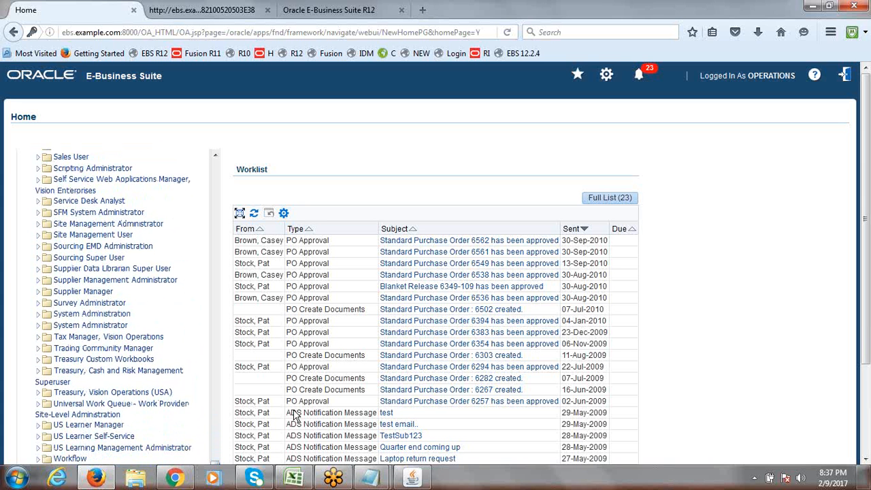
drag(868, 204, 868, 267)
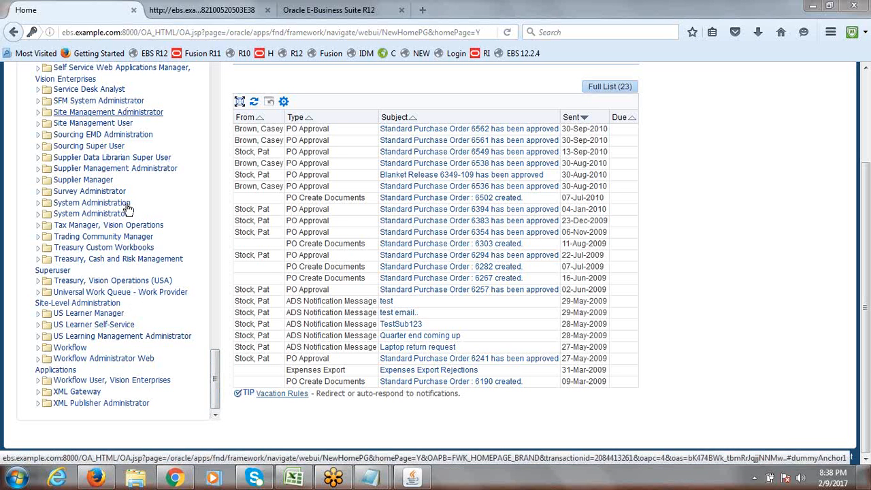
drag(214, 393, 215, 387)
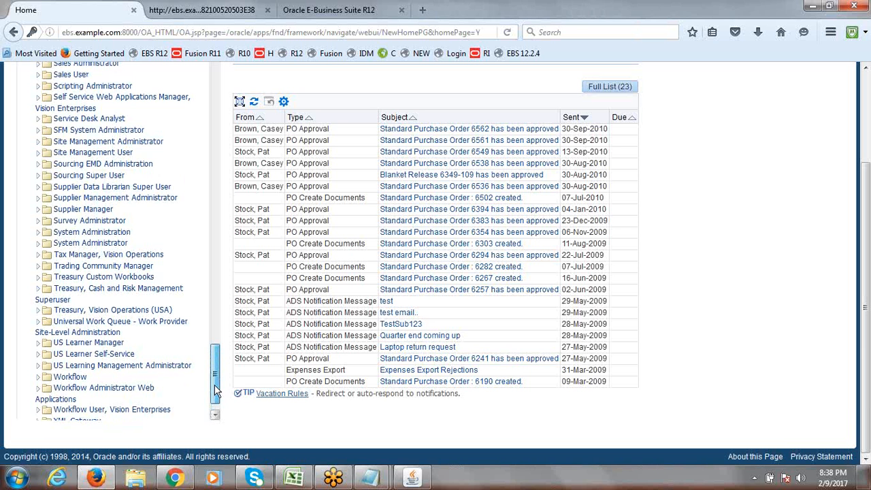
drag(215, 388, 213, 68)
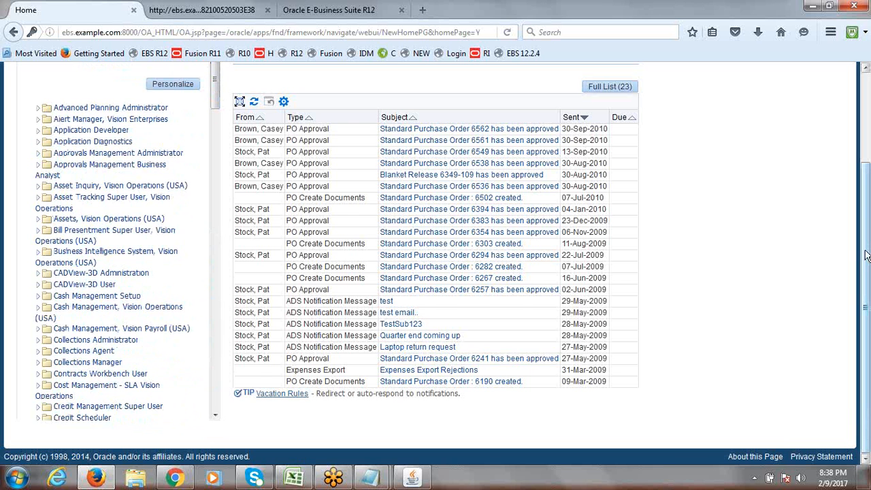
drag(866, 255, 866, 134)
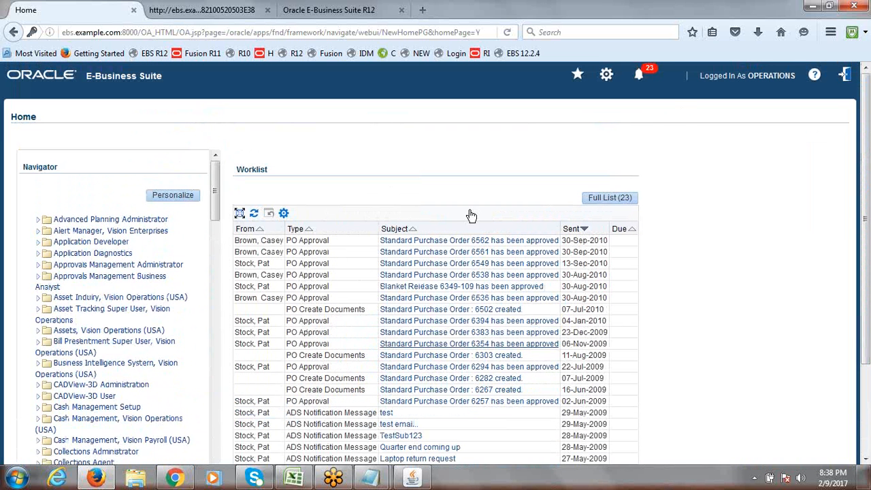
click(414, 478)
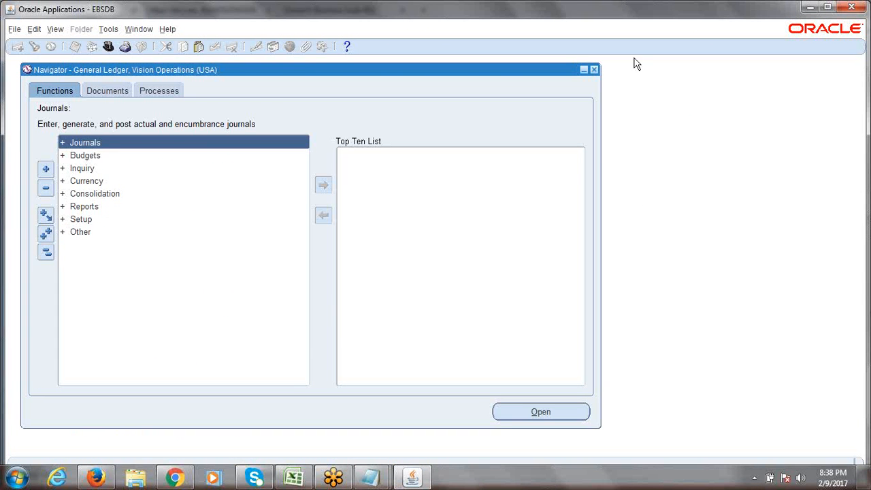
Step: Exit the forms session, close the two extra Firefox tabs, and log out of E-Business Suite
click(594, 70)
click(420, 279)
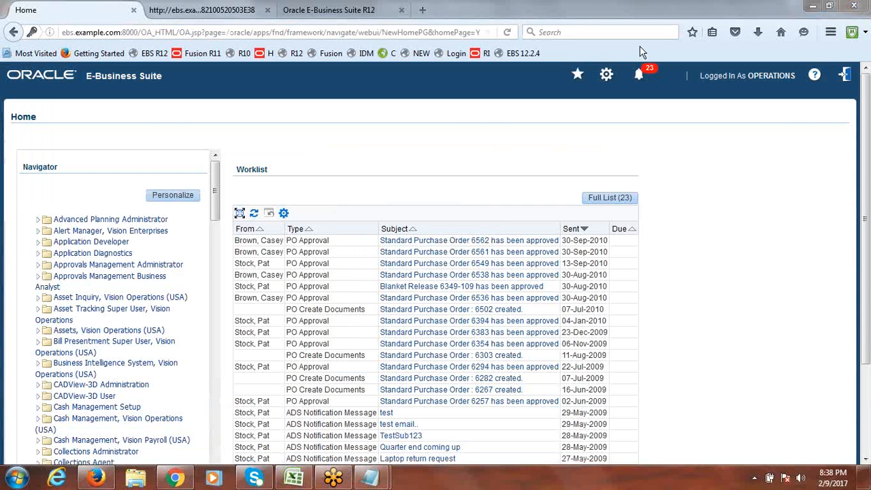
click(249, 10)
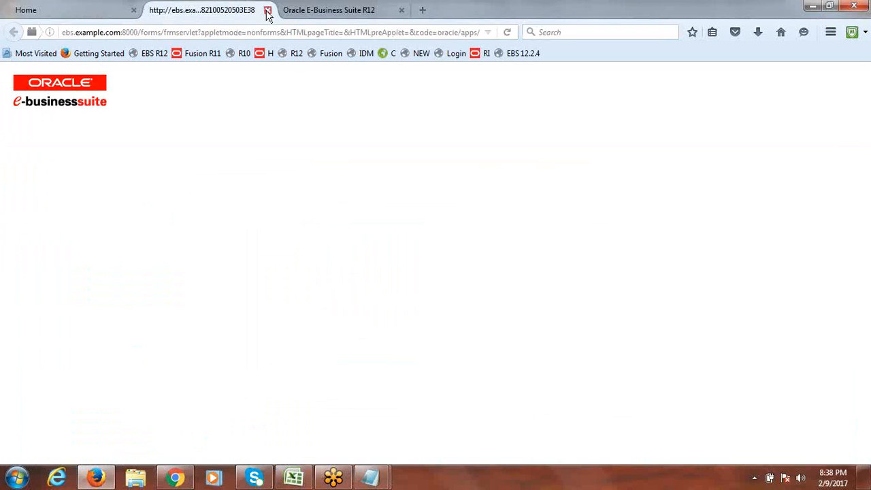
click(268, 11)
click(268, 12)
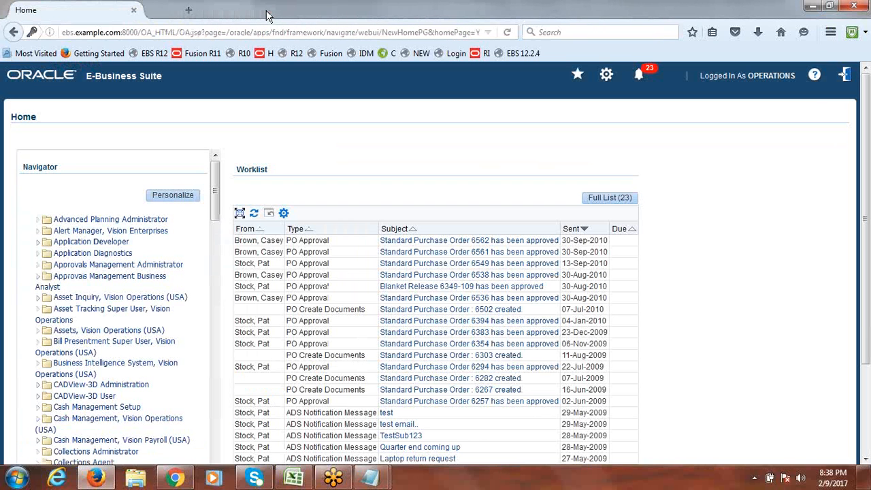
click(846, 77)
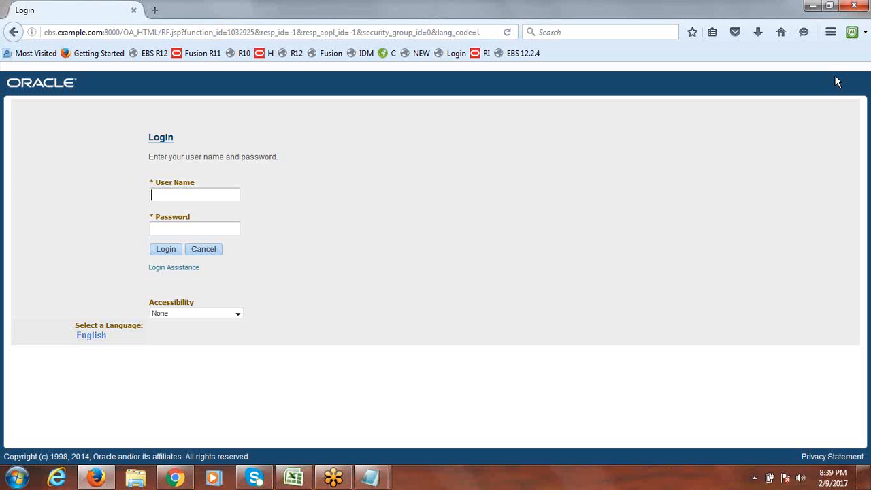
text(sysadmin)
key(Tab)
text(sysadmin)
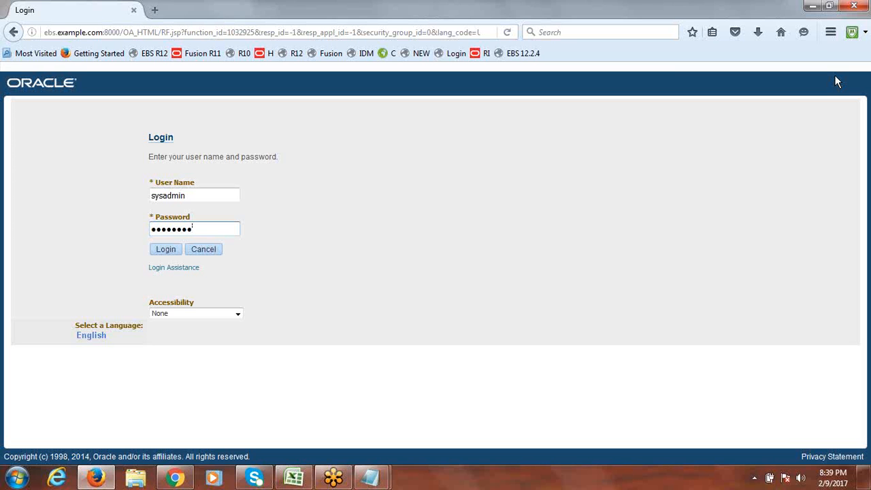
click(201, 198)
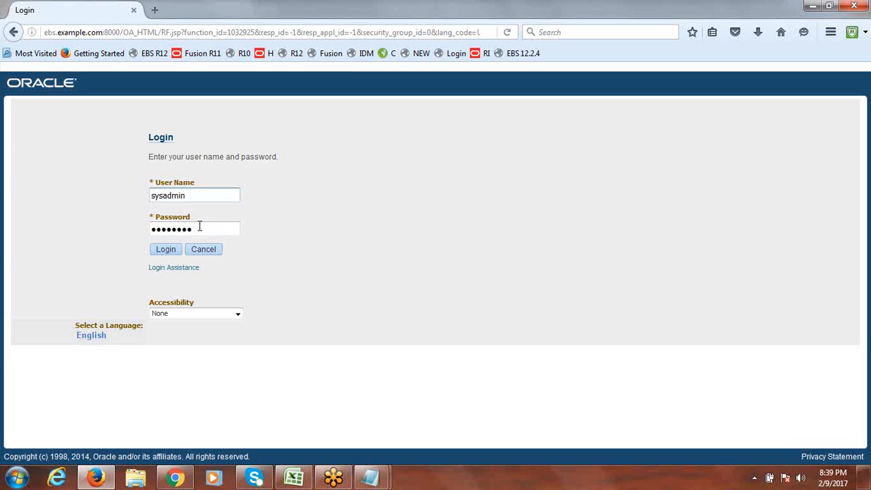
click(201, 230)
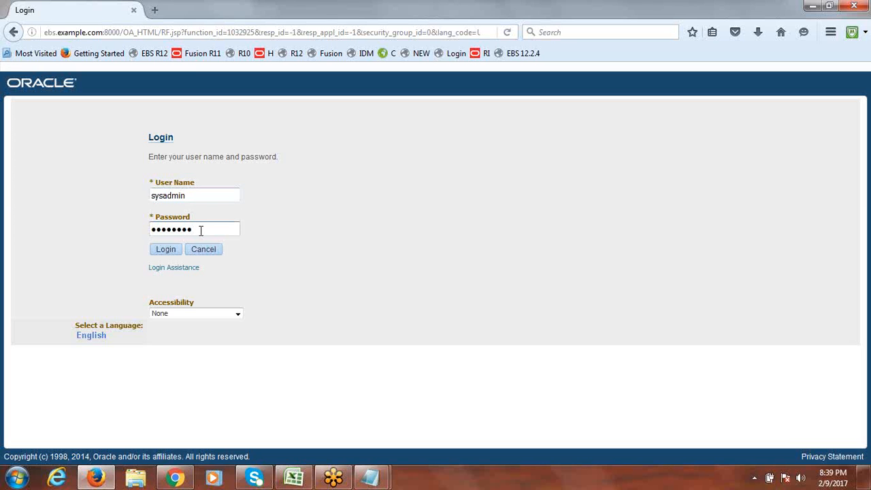
click(165, 251)
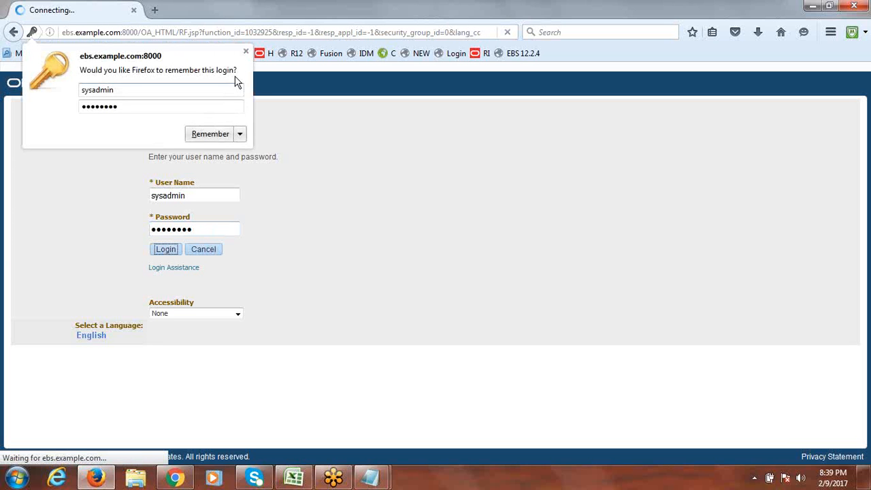
click(245, 51)
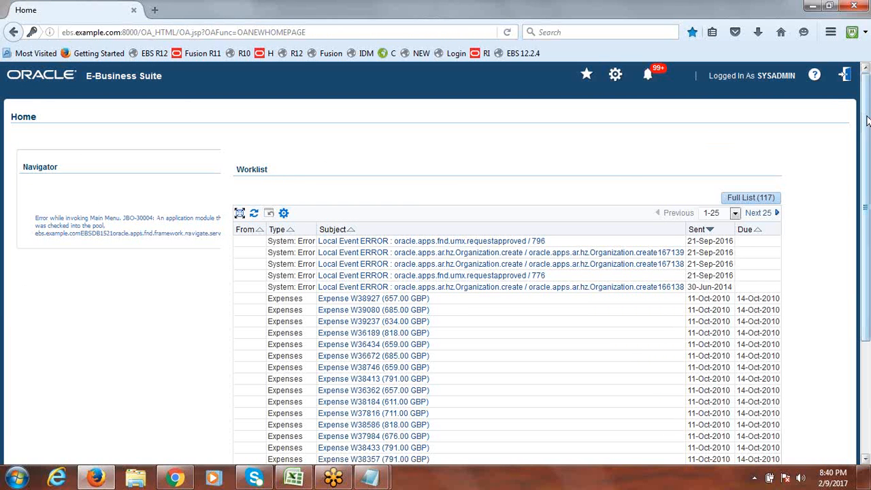
click(845, 76)
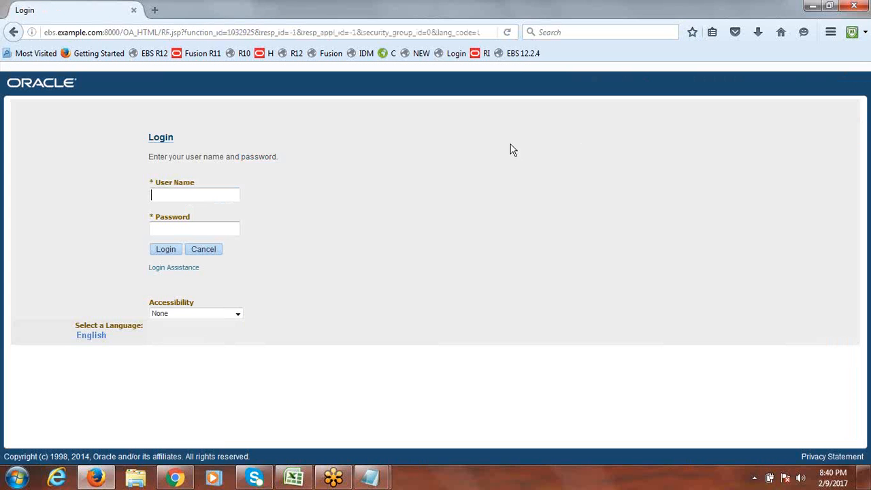
click(523, 59)
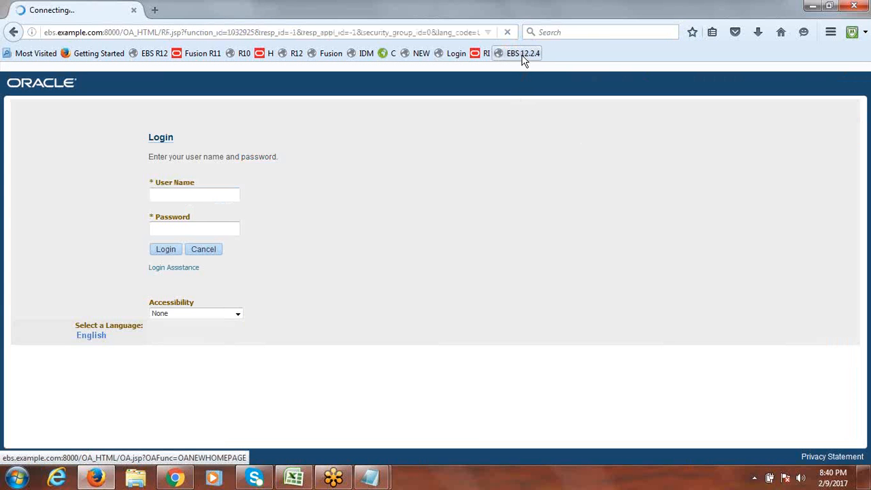
click(524, 55)
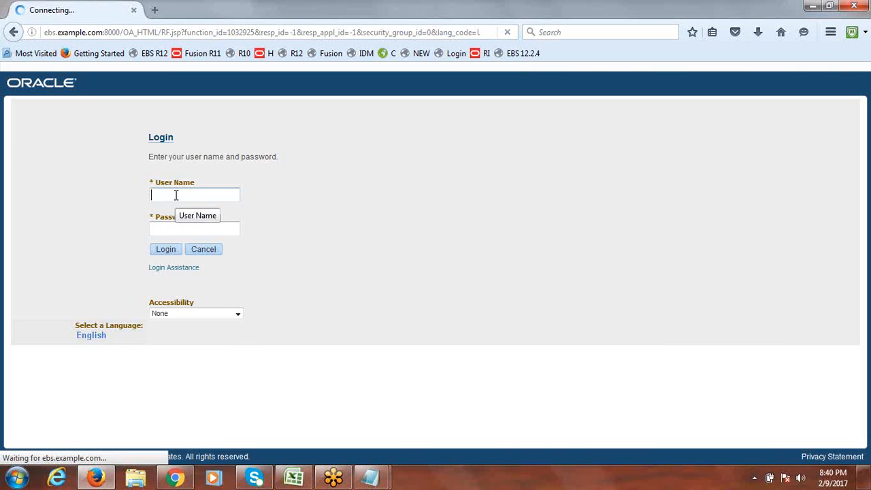
text(sys)
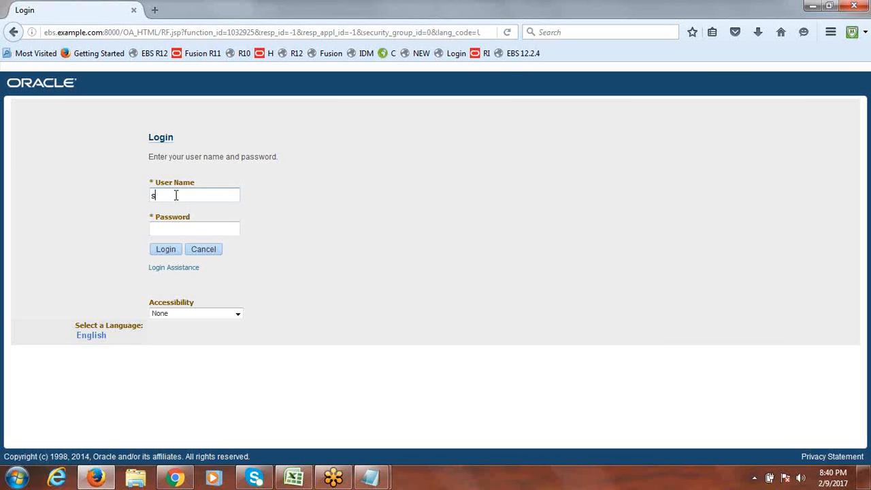
text(admin)
key(Tab)
text(sysadmin)
click(167, 250)
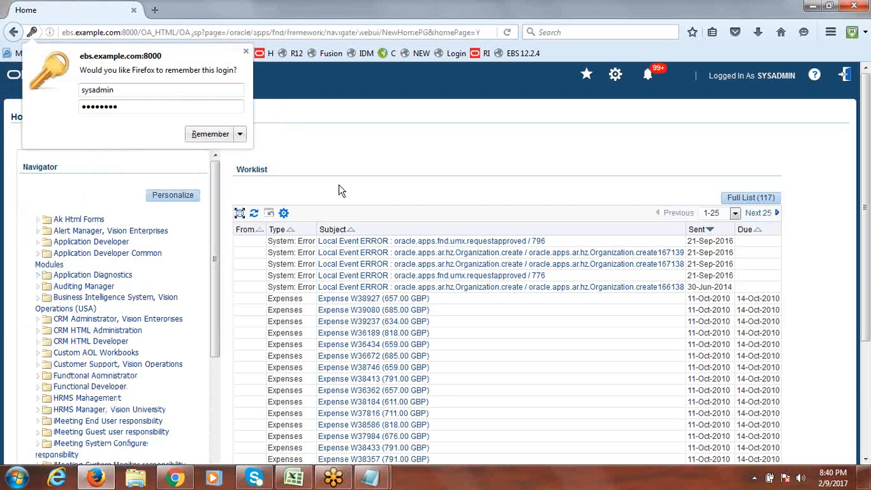
click(245, 51)
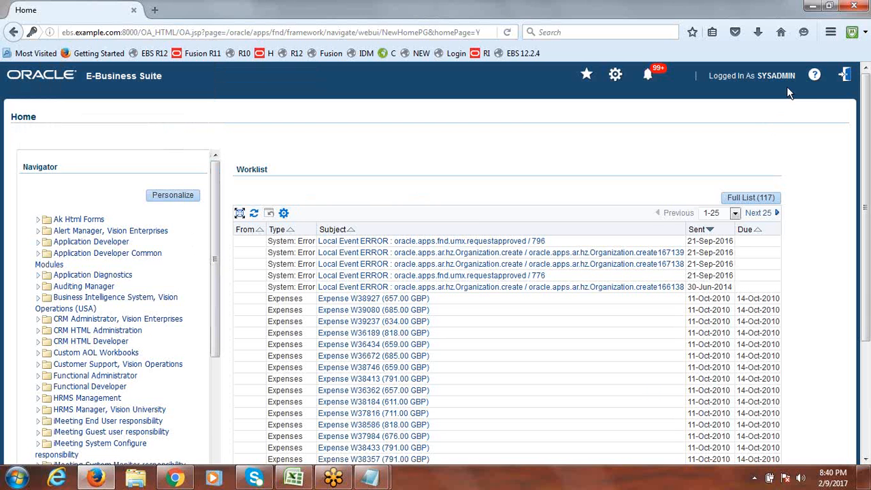
scroll(213, 263, down, 3)
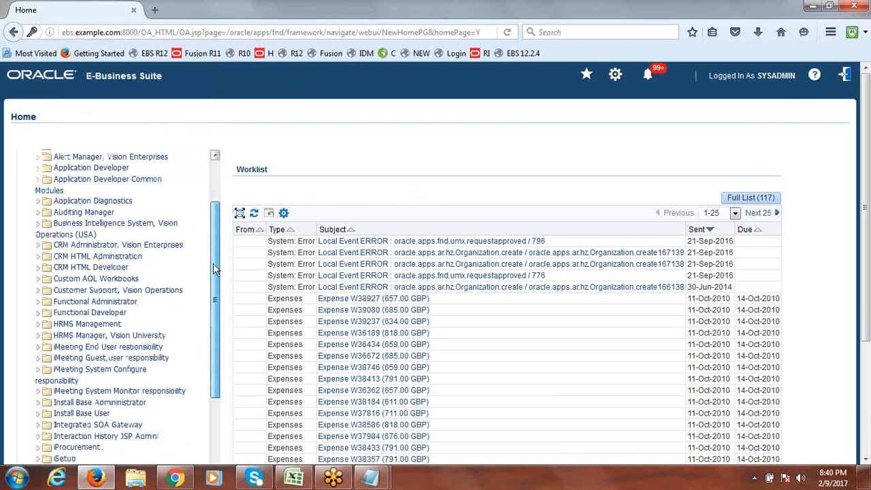
scroll(213, 273, down, 6)
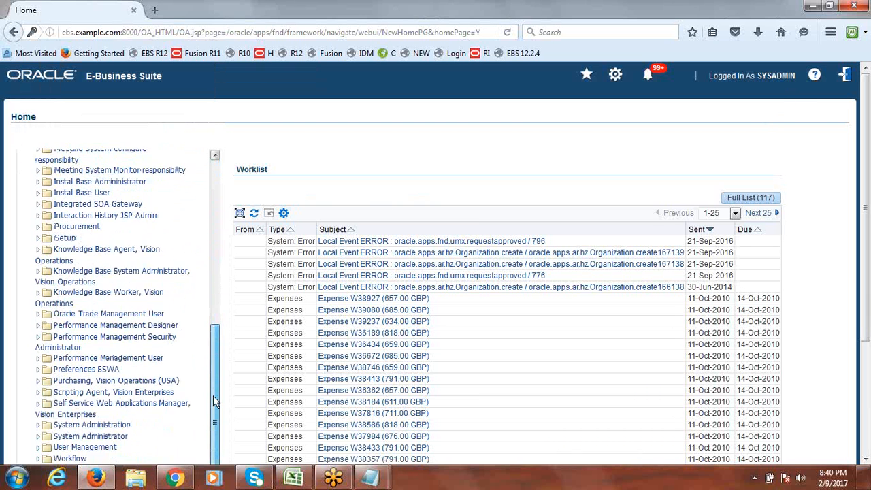
scroll(212, 265, up, 5)
scroll(211, 266, up, 5)
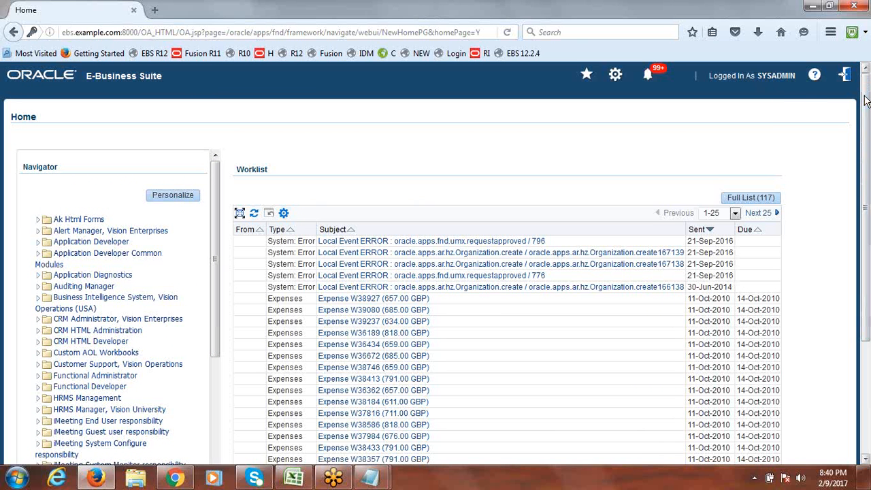
scroll(860, 153, down, 1)
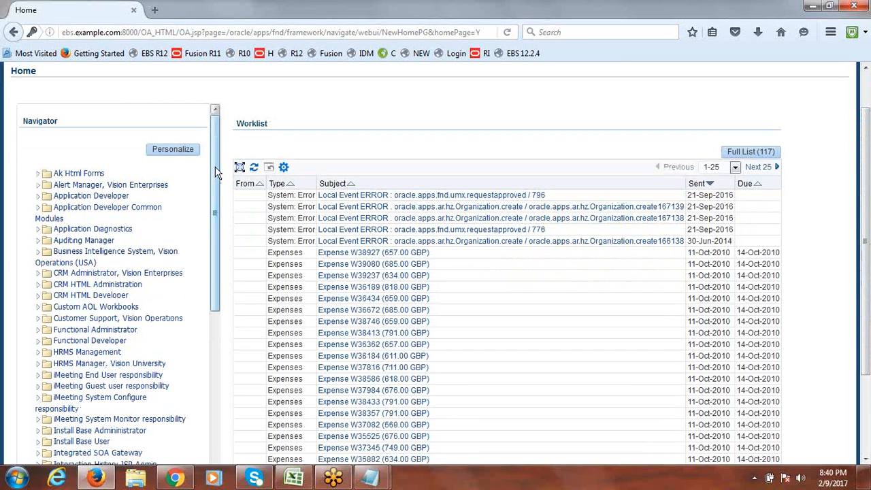
drag(215, 172, 217, 133)
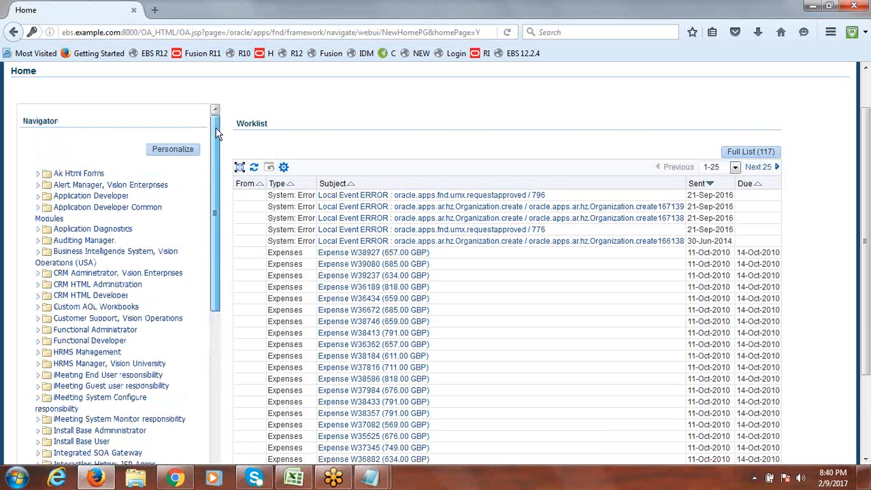
drag(216, 134, 216, 182)
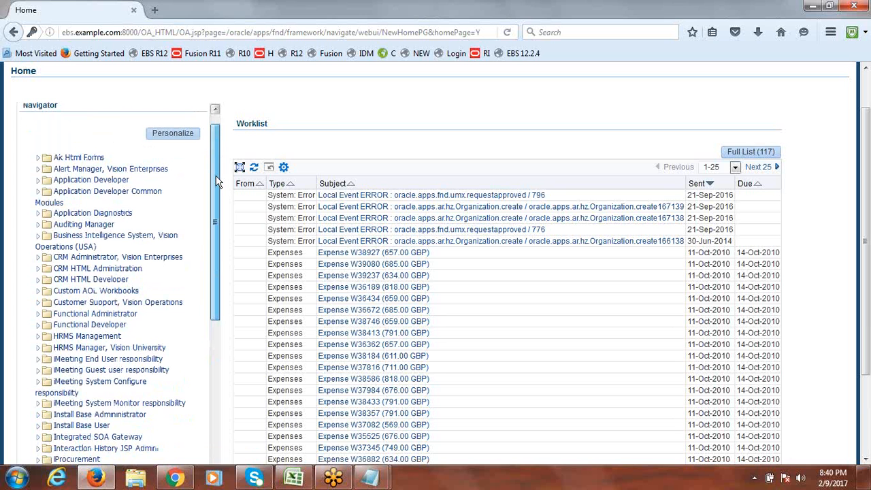
drag(216, 182, 215, 376)
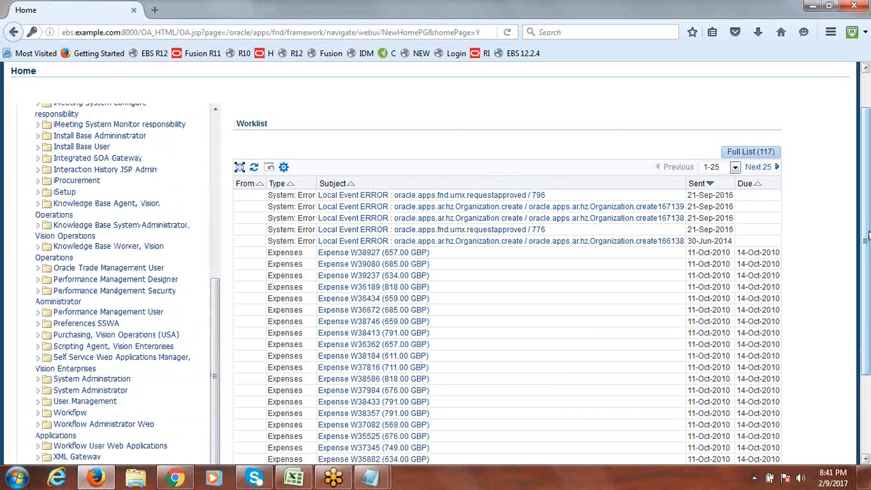
scroll(868, 217, down, 1)
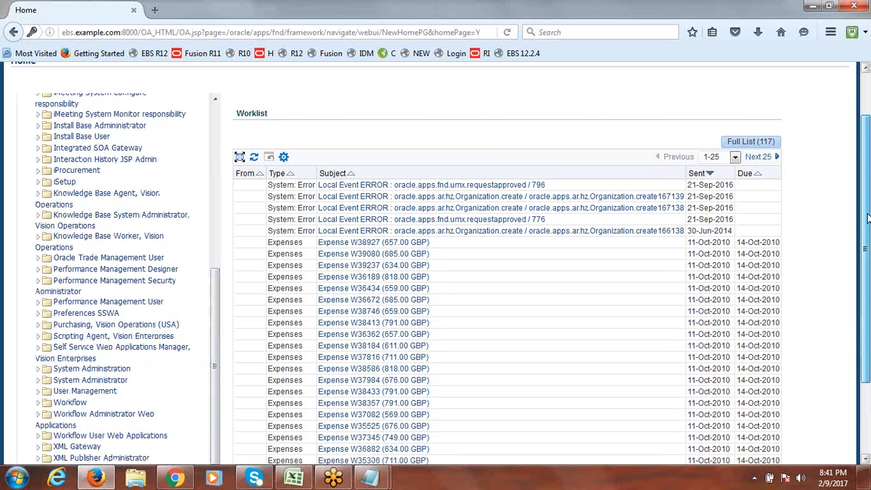
scroll(867, 217, down, 2)
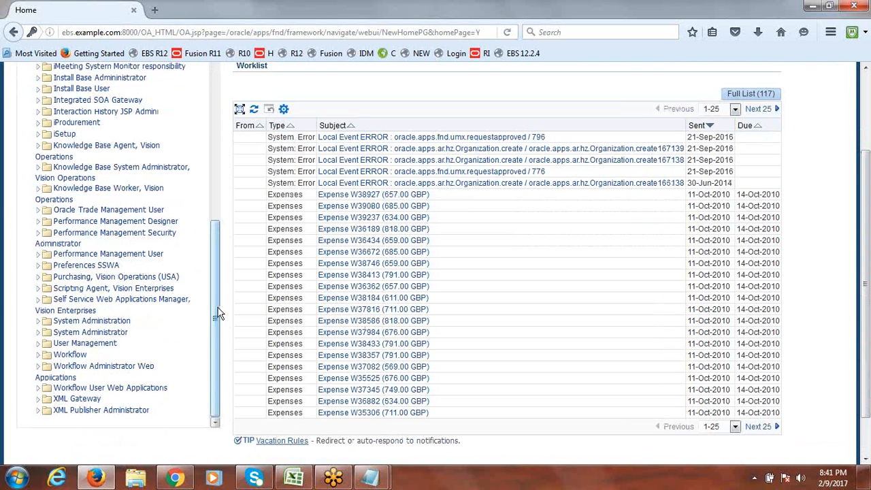
Step: Expand User Management in the Navigator and open the Users search page
click(40, 350)
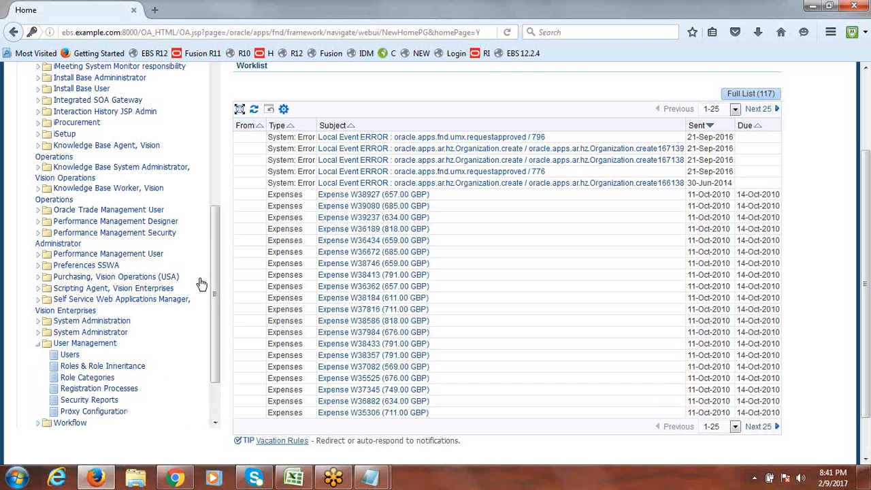
drag(213, 270, 212, 319)
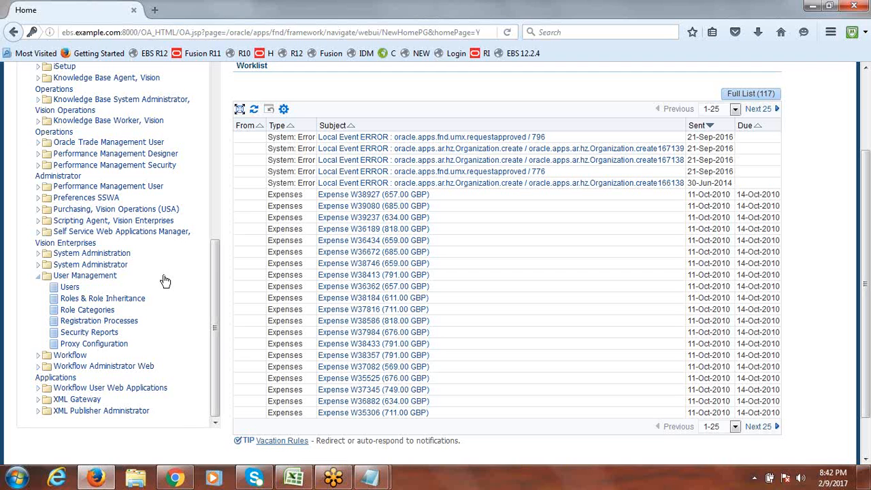
click(70, 288)
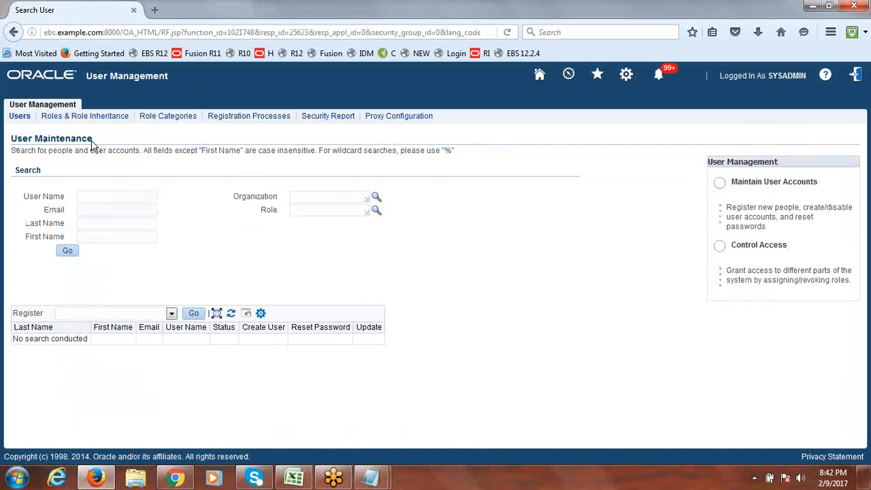
Step: Search users by the user name 'operations', returning one active account
click(104, 197)
text(operations)
key(BackSpace)
text(s)
click(67, 252)
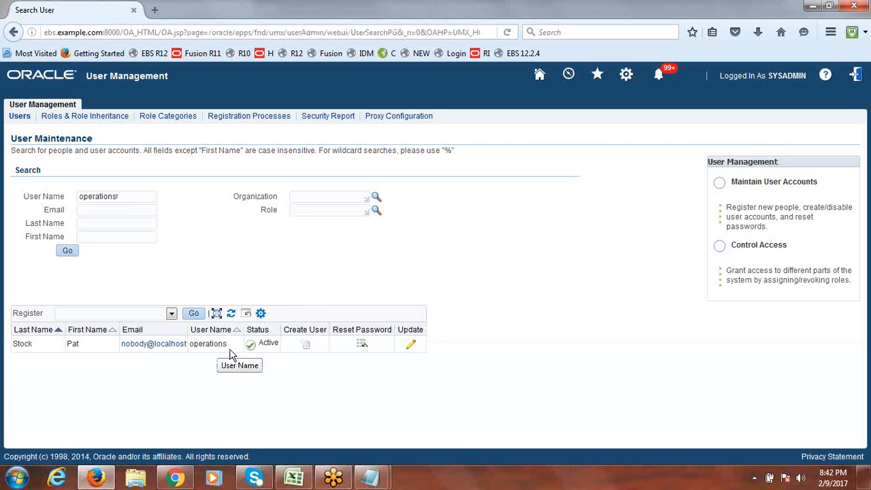
Step: Review the found user's update page, then cancel without saving changes
click(411, 345)
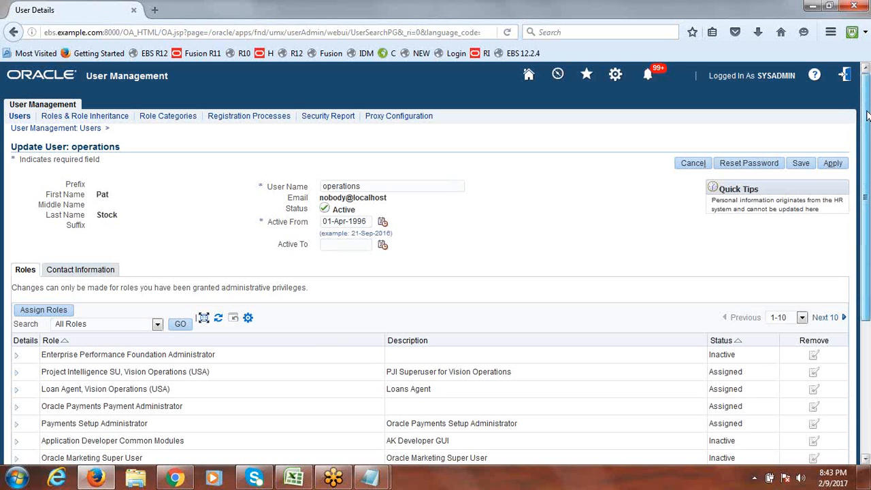
drag(868, 116, 868, 138)
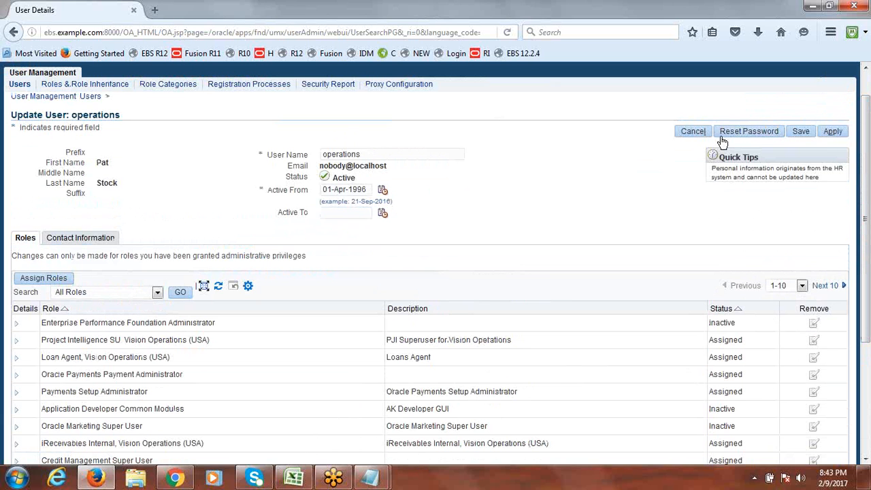
click(694, 131)
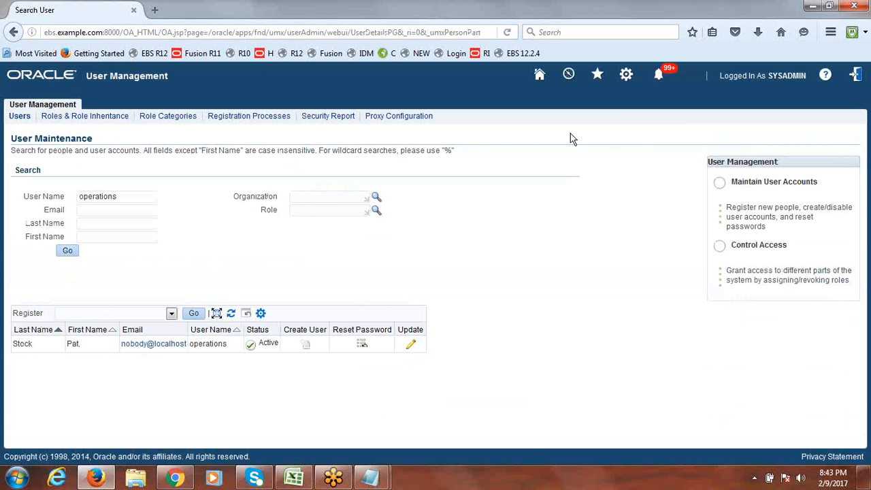
Step: Go back to the Home page and reopen Users under User Management
click(539, 75)
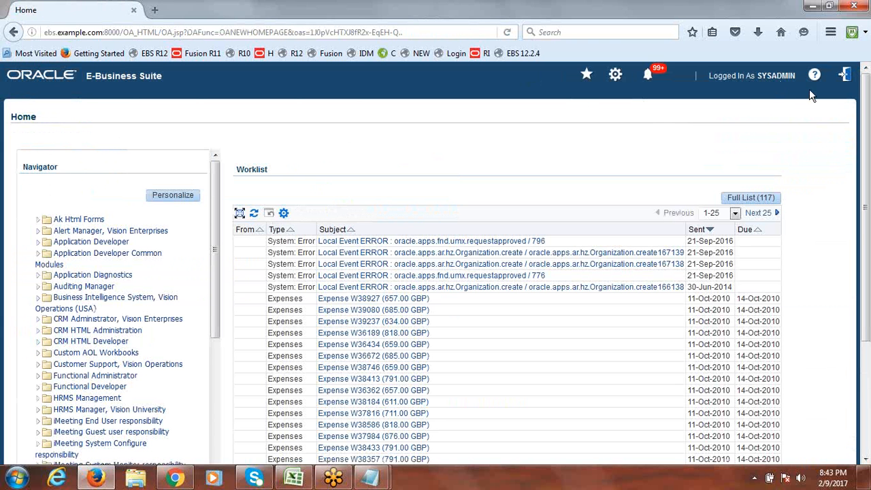
drag(219, 222, 209, 413)
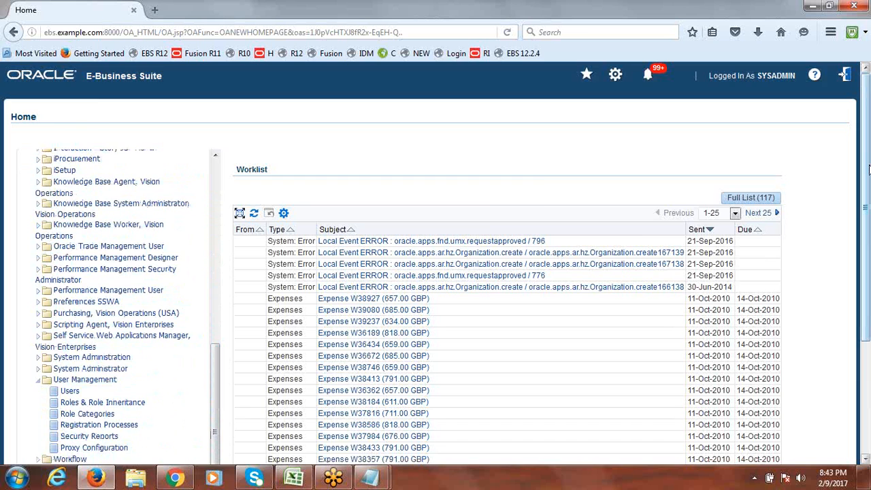
scroll(868, 169, down, 3)
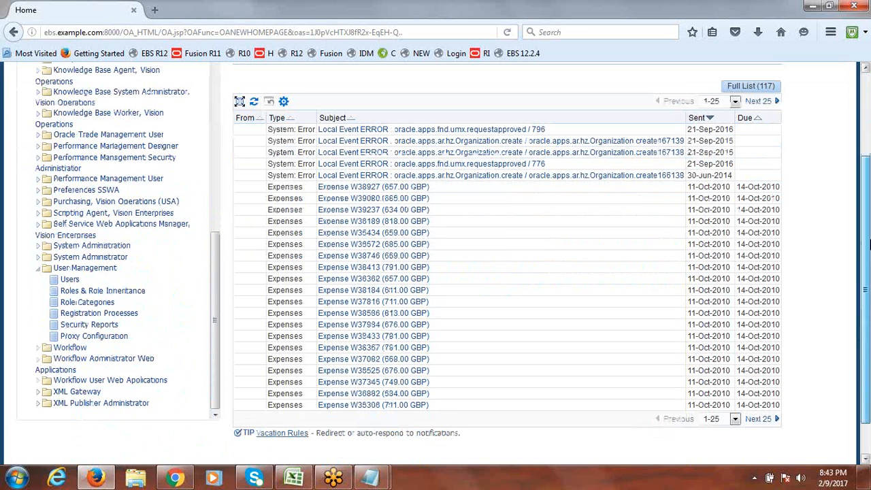
click(70, 281)
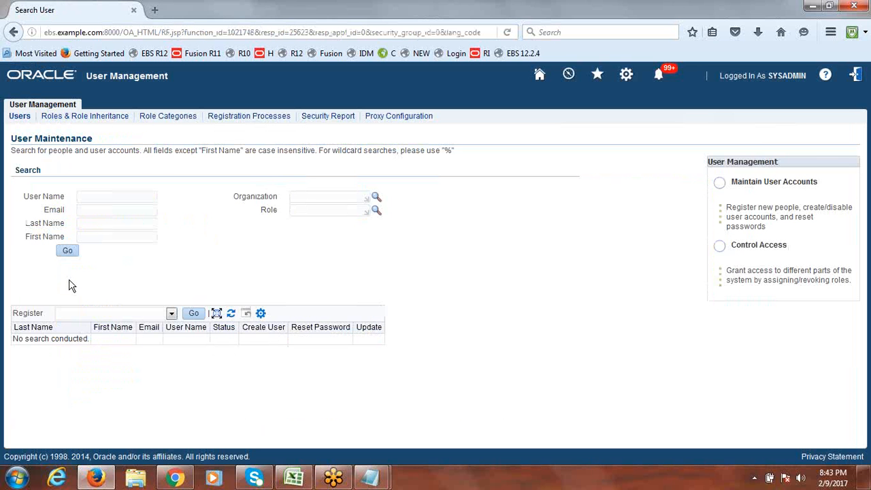
Step: Search for the operations user by accepting the autocomplete suggestion for 'ope'
click(105, 199)
text(ope)
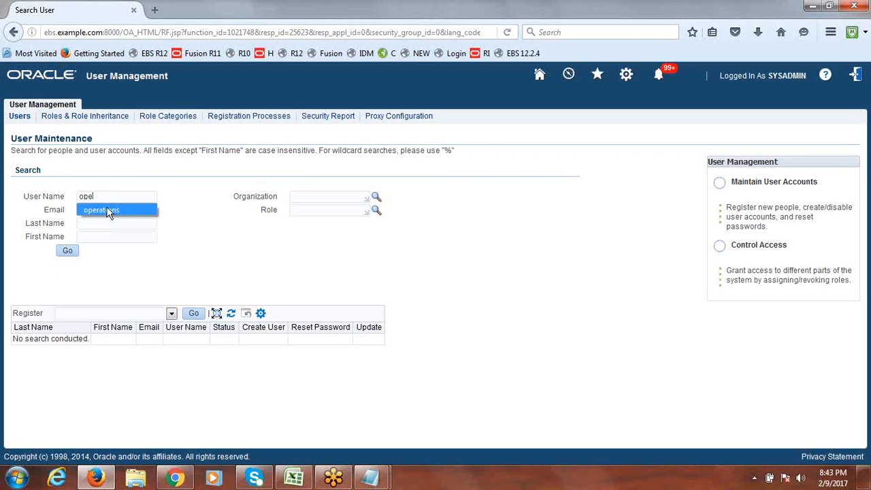
click(107, 209)
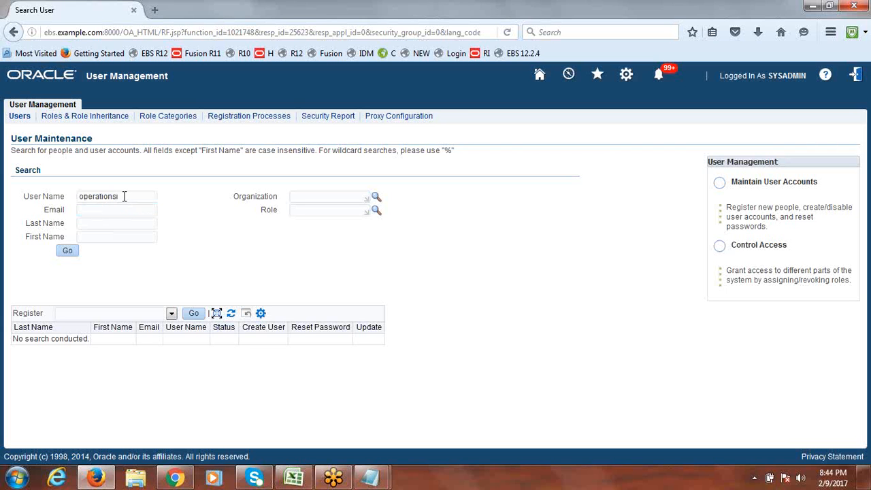
click(68, 252)
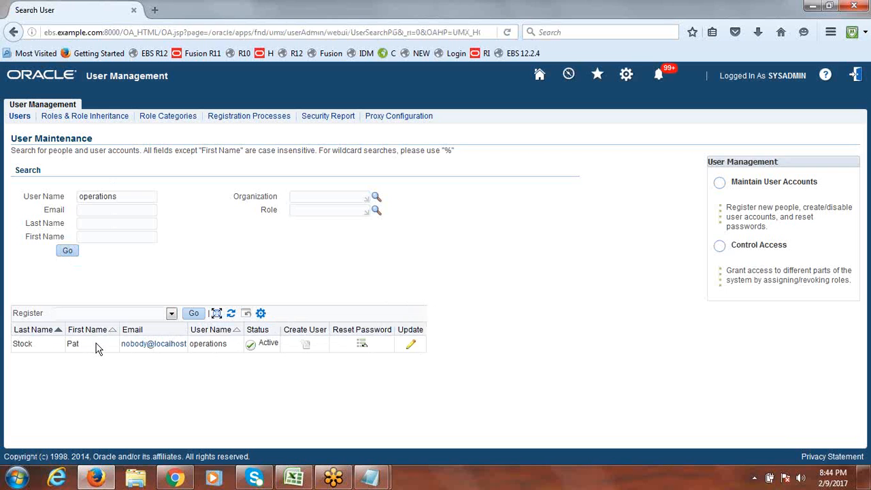
Step: Open the found user's Update User page and review its assigned roles
click(412, 346)
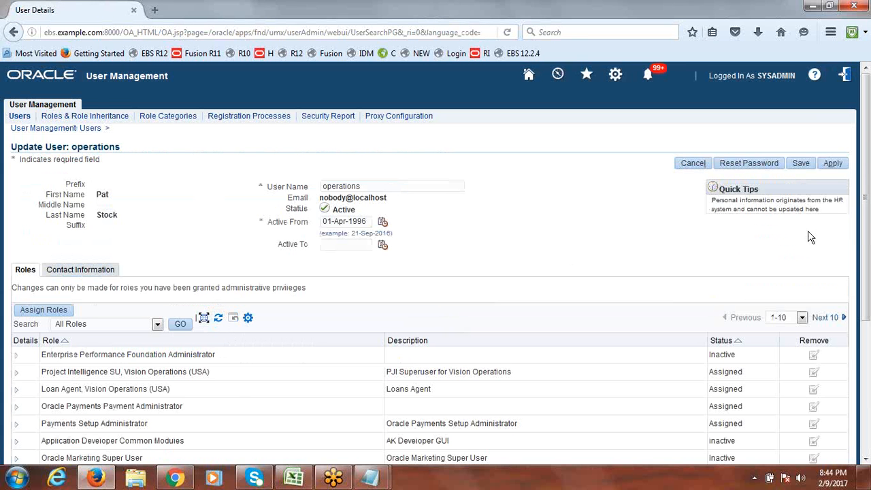
scroll(864, 169, down, 1)
drag(864, 169, 867, 184)
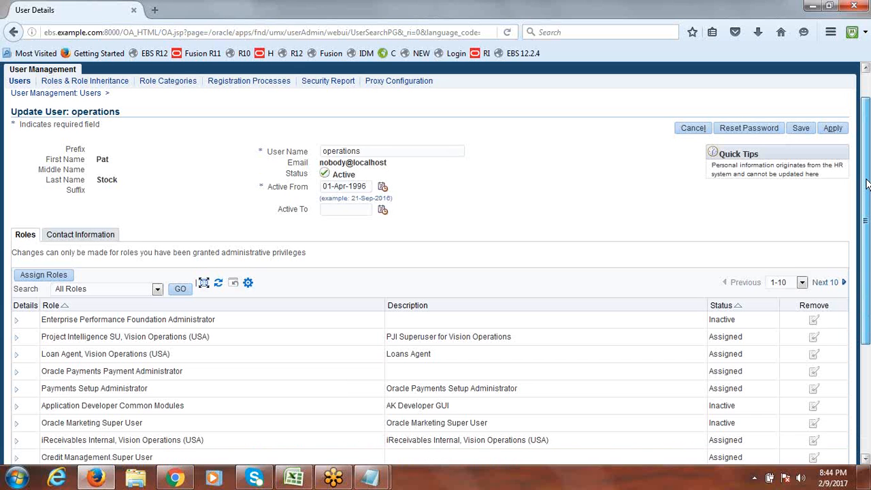
drag(869, 185, 863, 174)
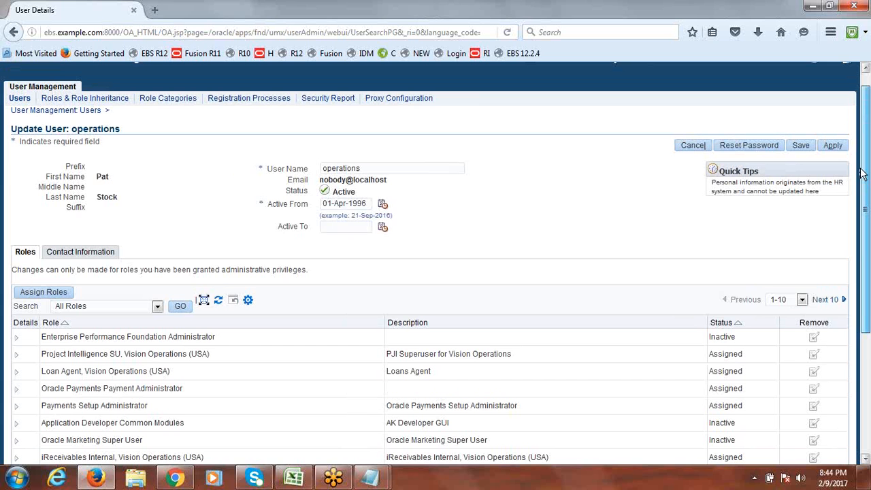
drag(860, 169, 863, 195)
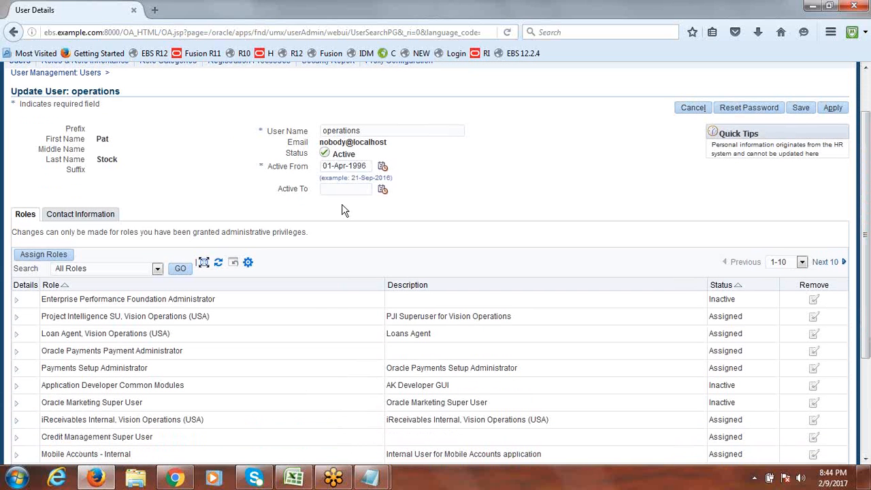
Step: Search Assign Roles for 'Flex%', finding Flexfield Value Set Security: All privileges
click(42, 256)
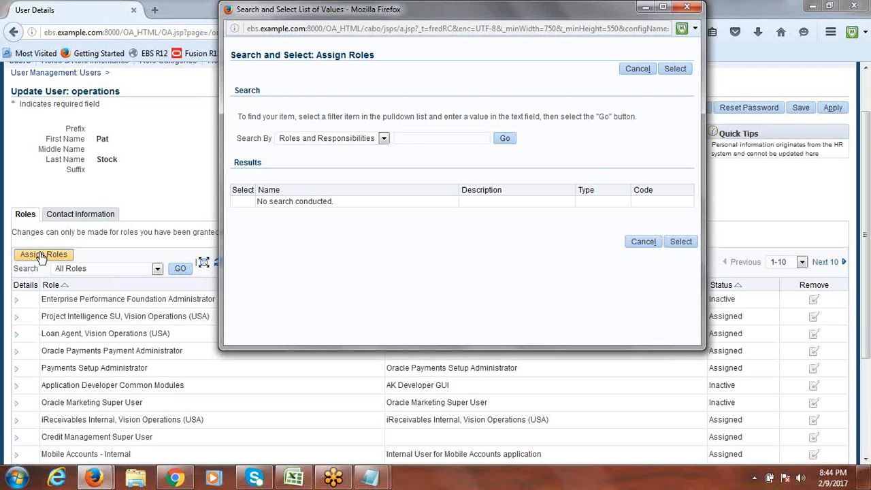
click(409, 140)
text(Flex%)
click(507, 144)
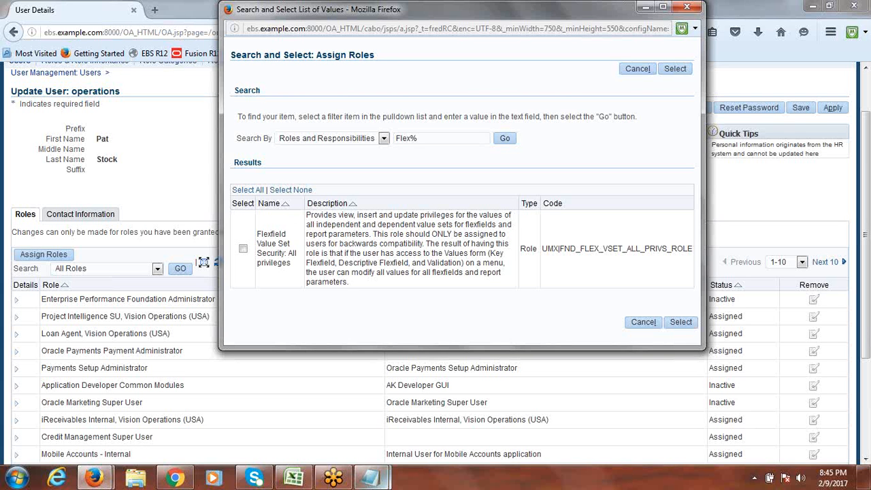
mouse_move(294, 483)
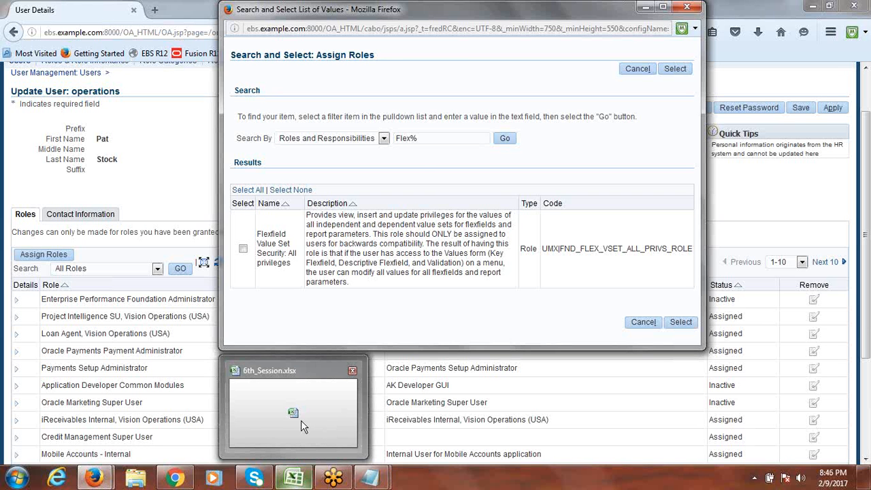
Step: In 6th_Session.xlsx, compare release values 12.2.4 in G11 and 12.1.3 in E11
click(300, 420)
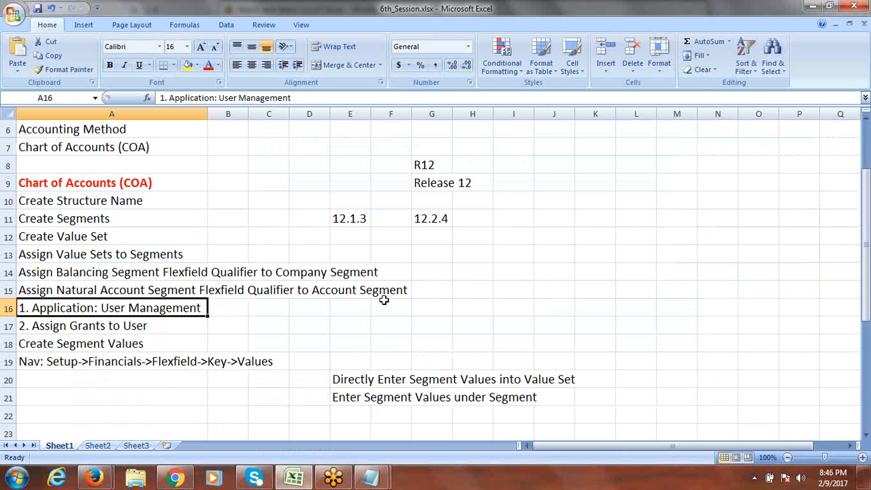
click(420, 219)
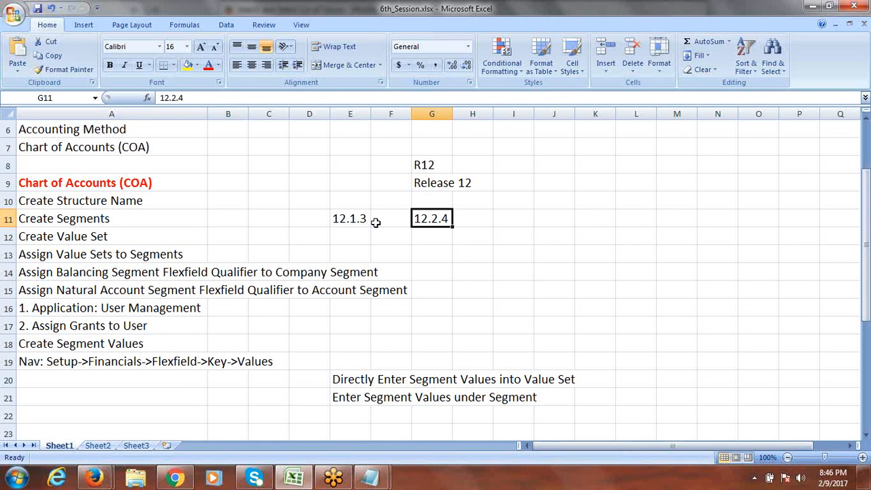
click(349, 220)
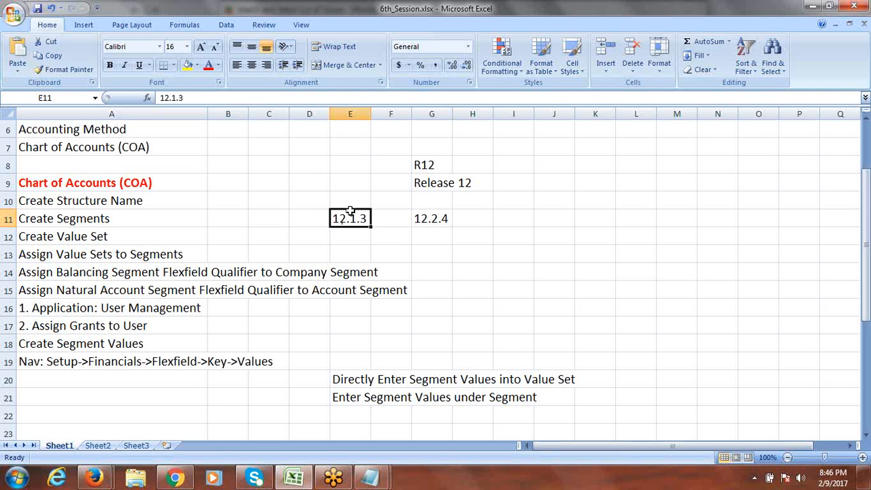
click(421, 219)
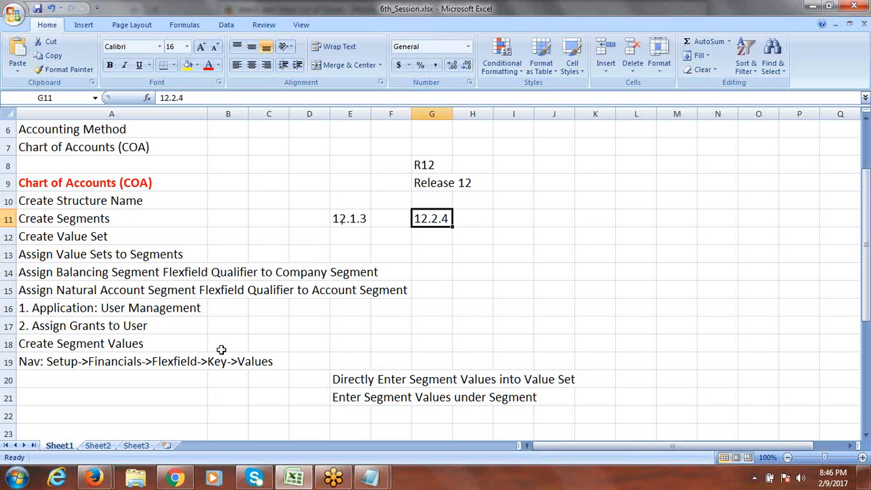
Step: Check the browser's role search window, then return to the notes workbook
click(175, 478)
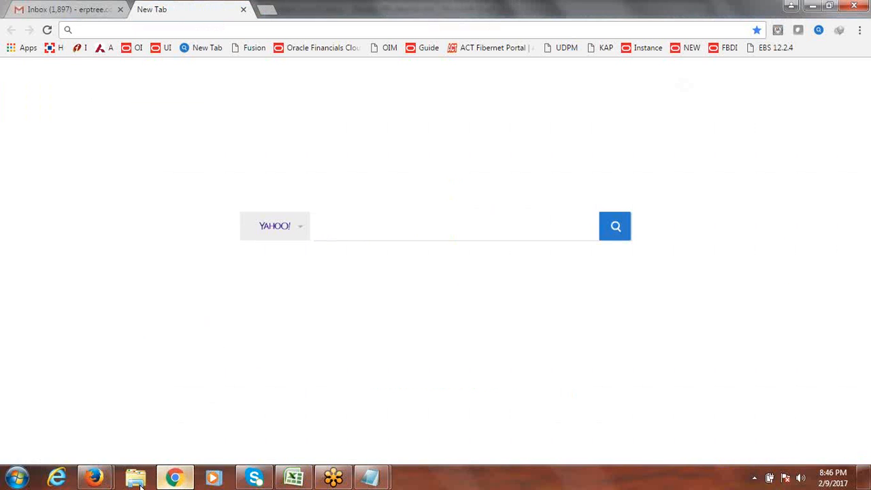
mouse_move(94, 478)
click(192, 439)
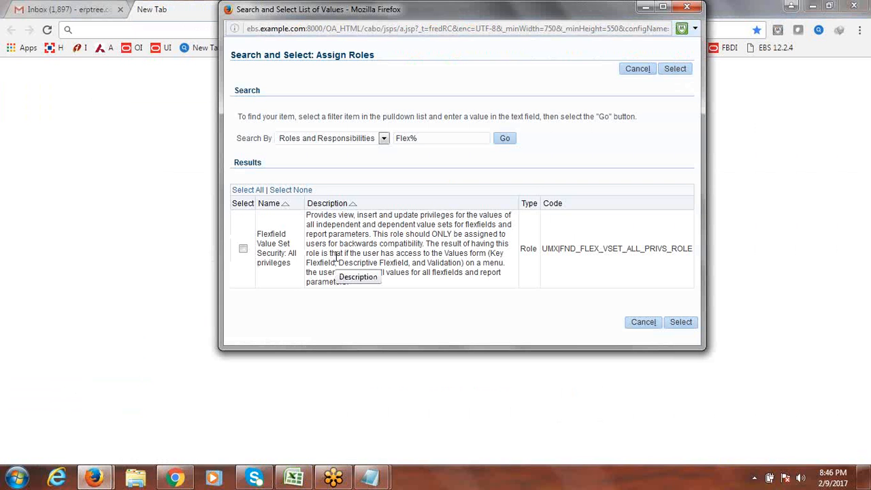
click(294, 479)
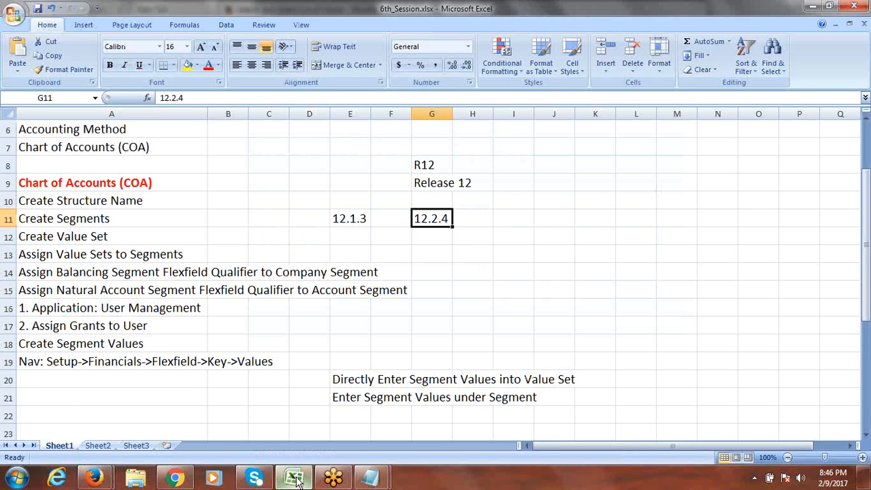
Step: Review the 12.1.3 note in cell E11, then return to the Assign Roles search
click(350, 218)
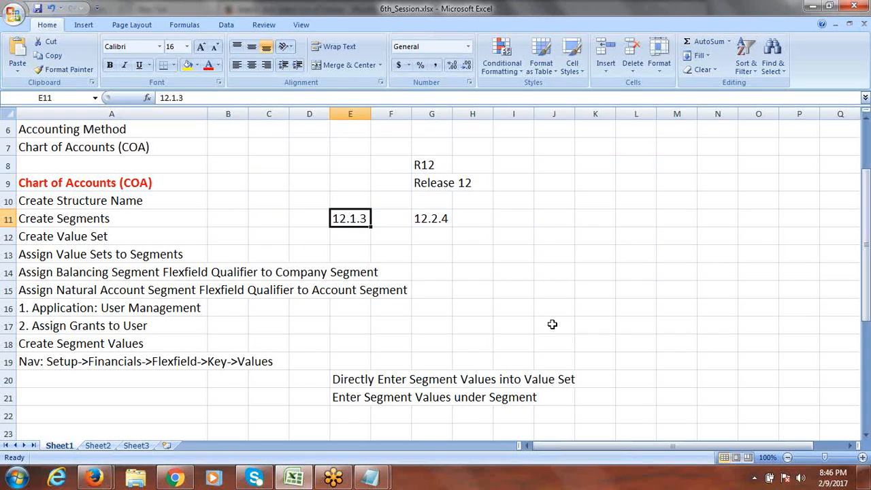
key(alt+Tab)
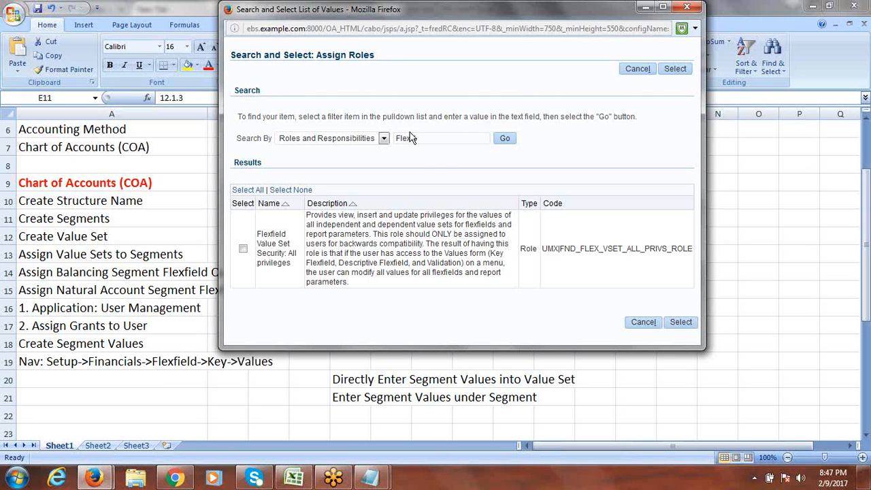
Step: Select the Flexfield Value Set Security: All privileges role and return to Update User
click(244, 250)
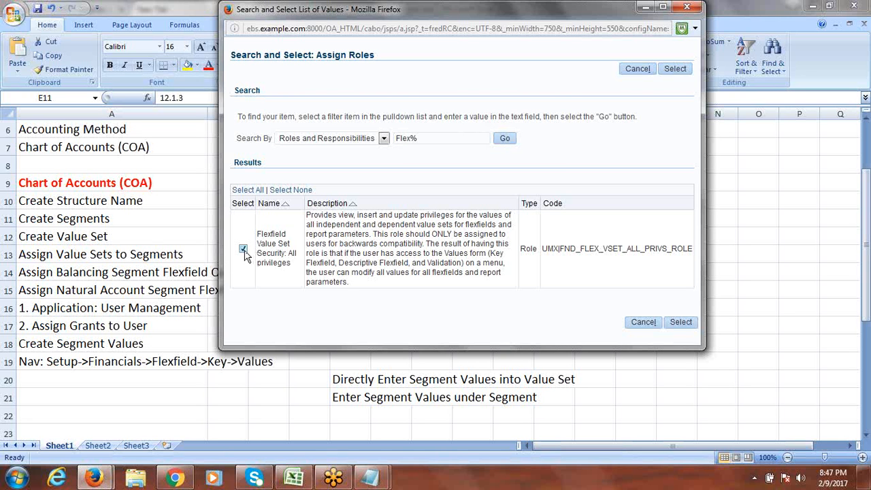
click(681, 324)
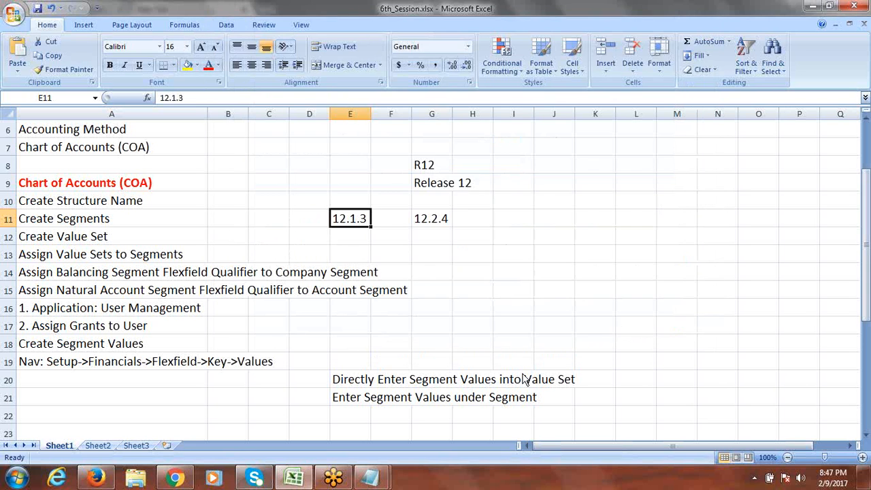
click(95, 478)
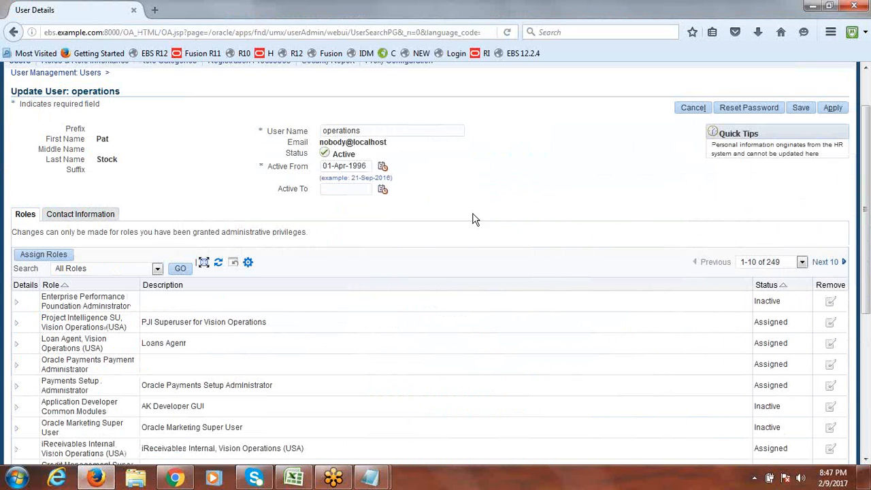
Step: Give the new role the justification 'Value Set Security' and apply the user update
scroll(866, 217, down, 2)
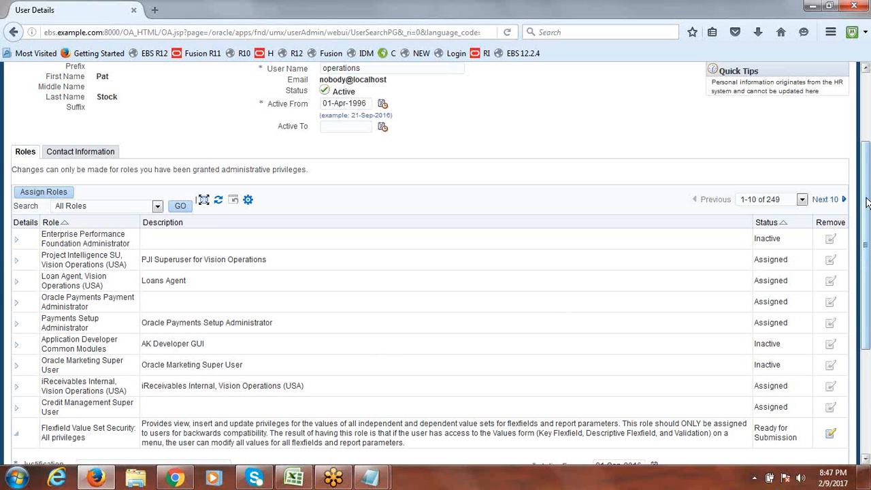
scroll(867, 273, down, 3)
drag(867, 272, 867, 347)
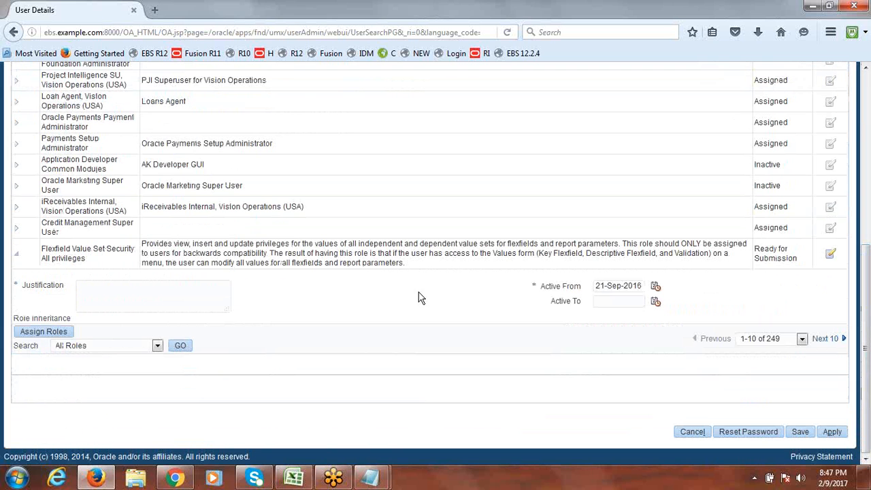
drag(88, 260, 43, 249)
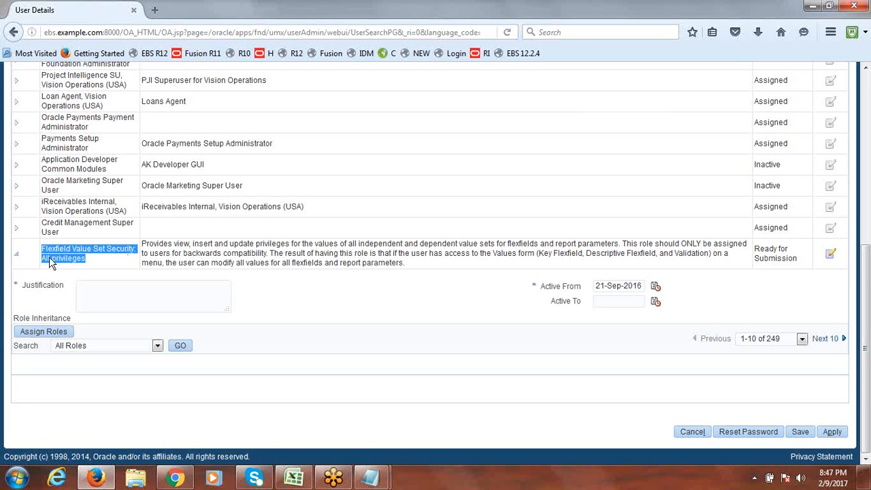
click(97, 264)
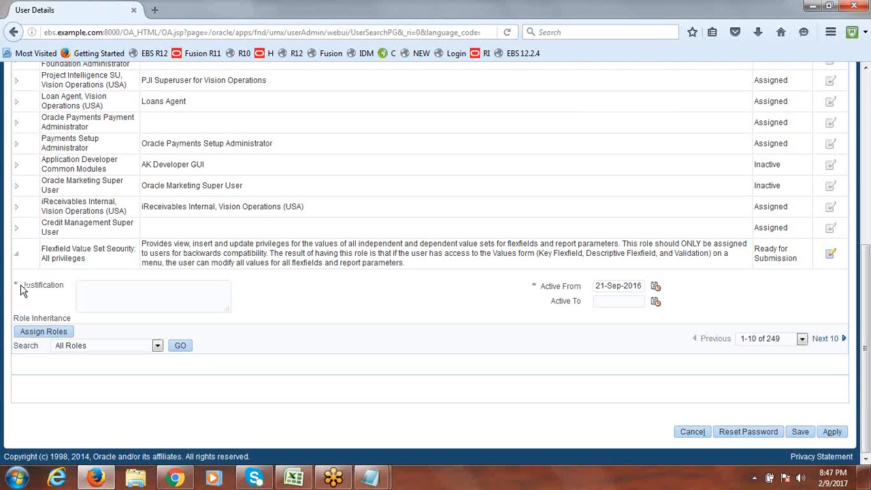
click(102, 292)
text(Value Set Security)
click(833, 433)
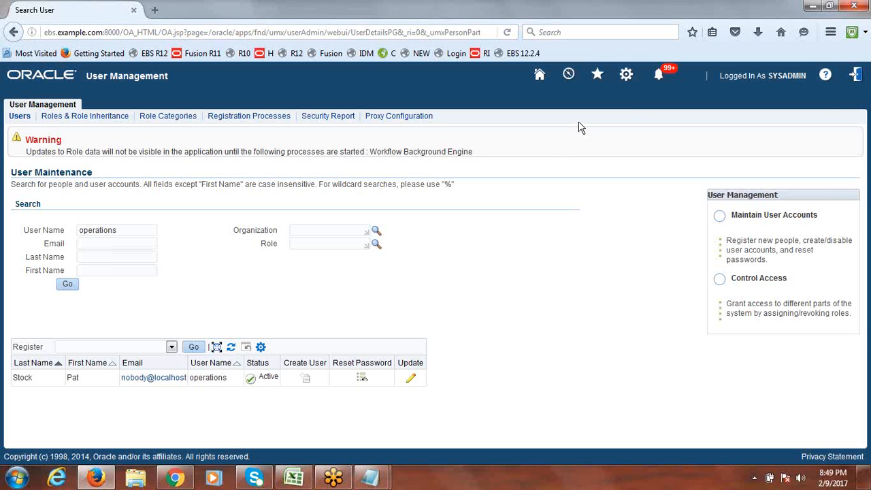
Step: Log out and sign back in as the operations user with its password
click(857, 79)
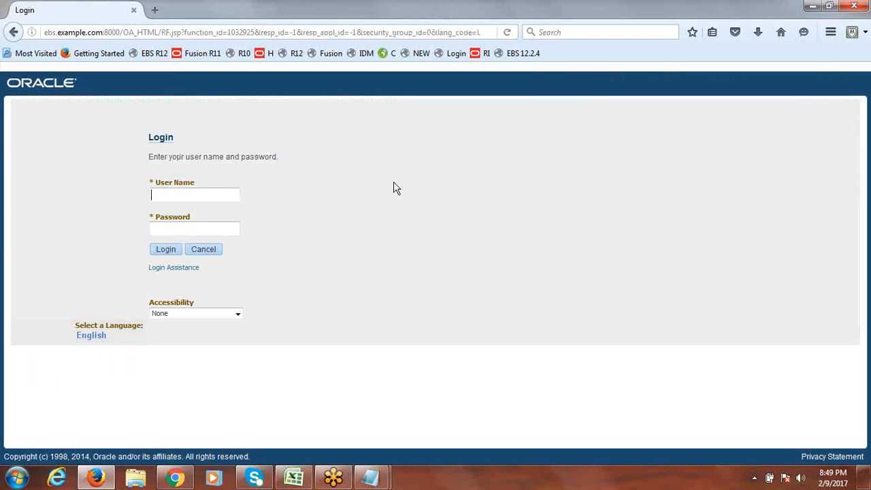
click(199, 199)
text(operations)
key(Tab)
text(******)
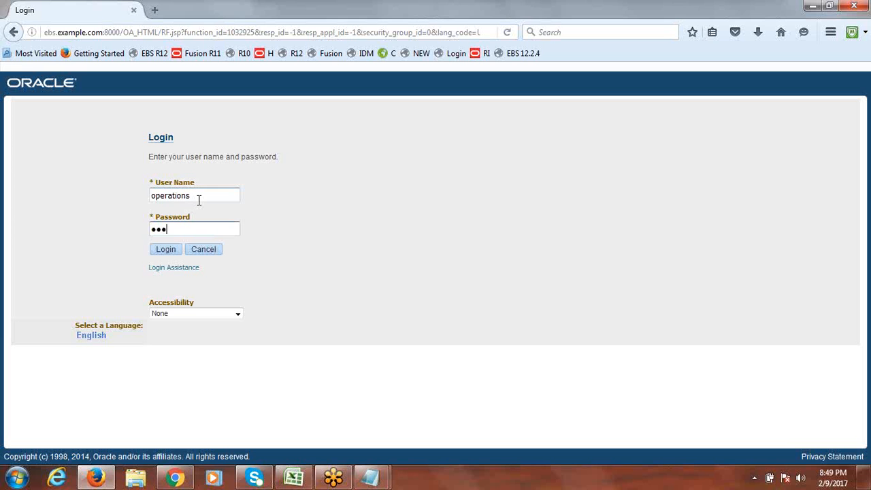
text(*)
click(163, 251)
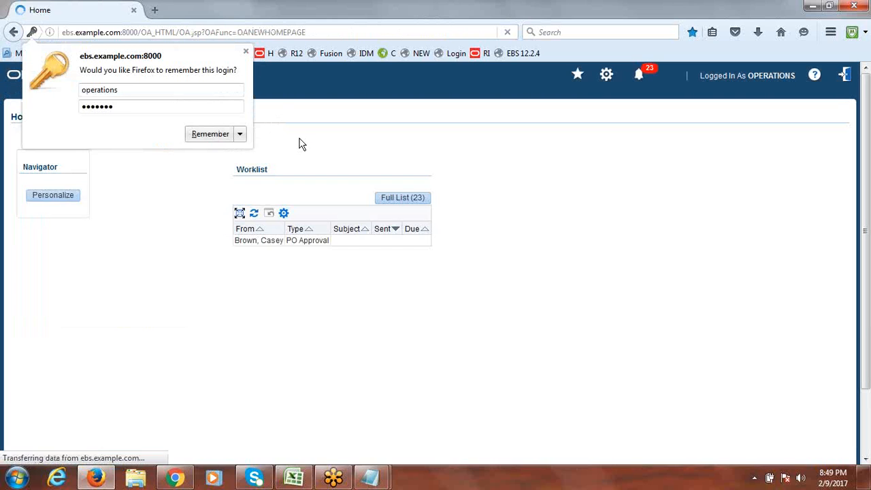
Step: Dismiss the save-login prompt and open Enter Journals under General Ledger, Vision Operations (USA)
click(246, 51)
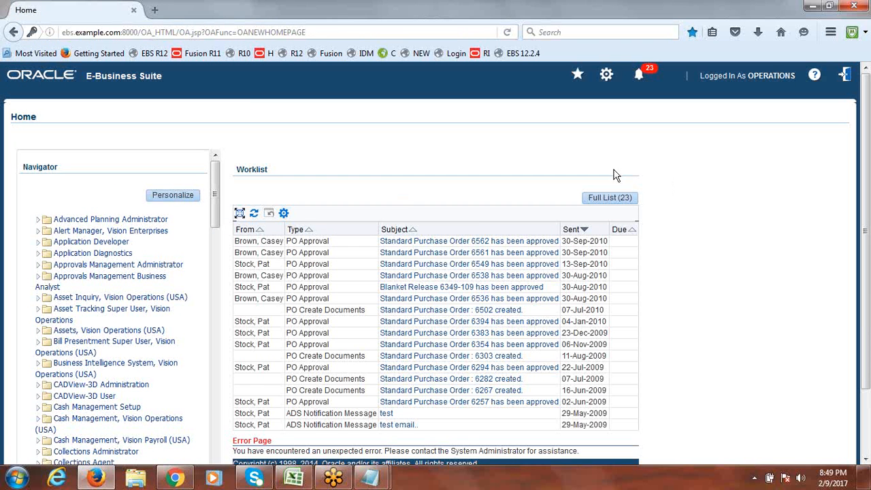
drag(217, 204, 218, 326)
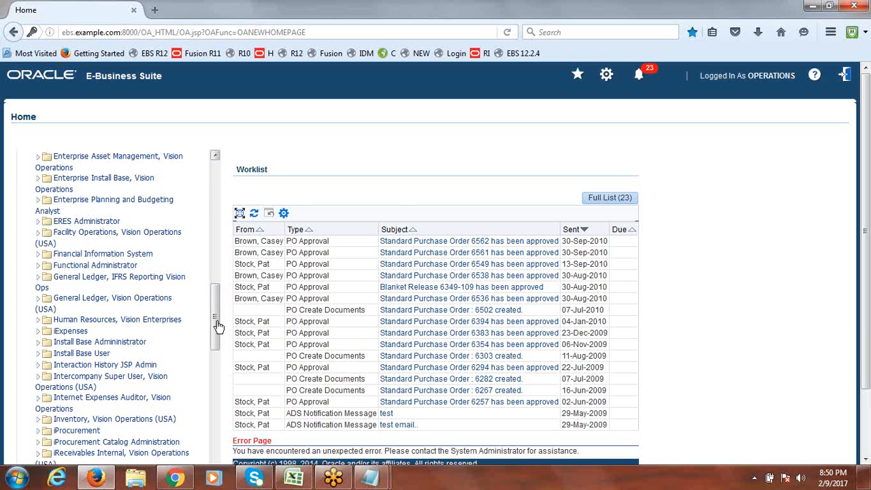
click(38, 301)
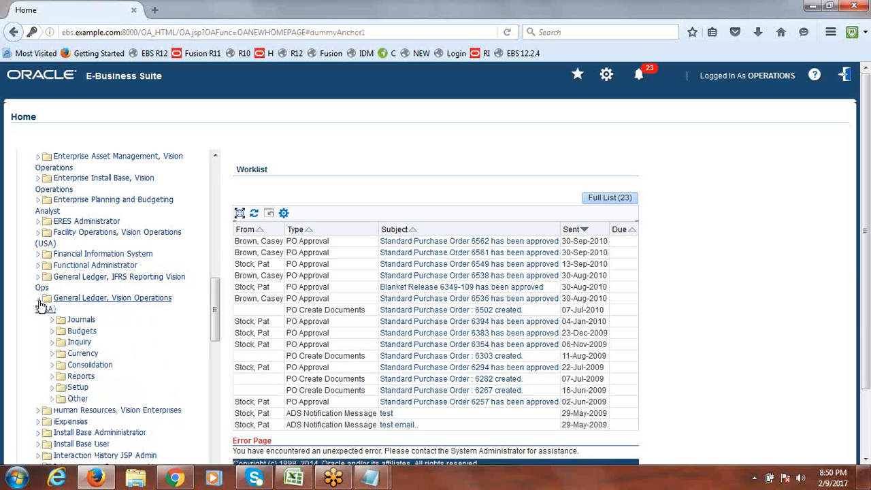
click(65, 321)
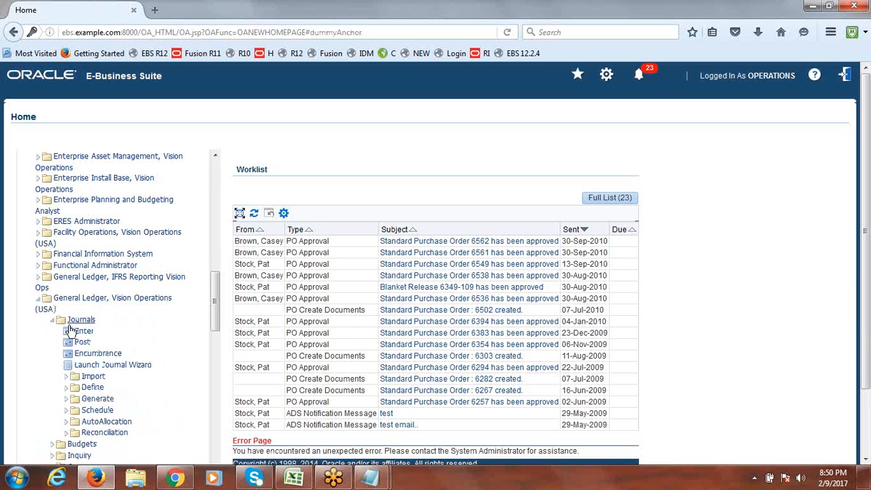
click(83, 331)
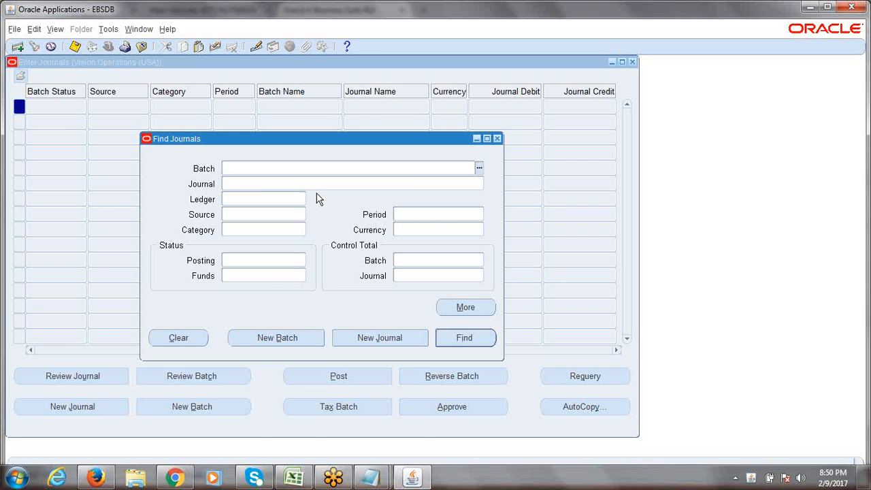
click(294, 477)
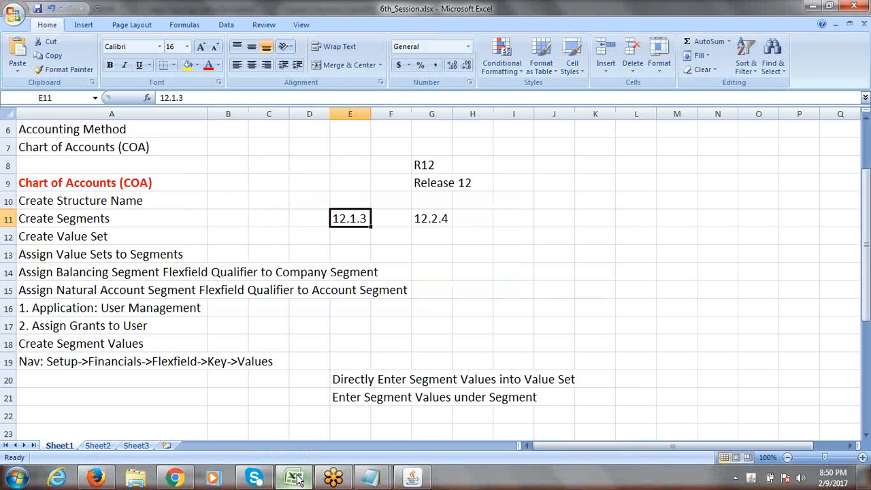
mouse_move(868, 256)
mouse_down()
mouse_move(868, 214)
mouse_move(868, 269)
mouse_up()
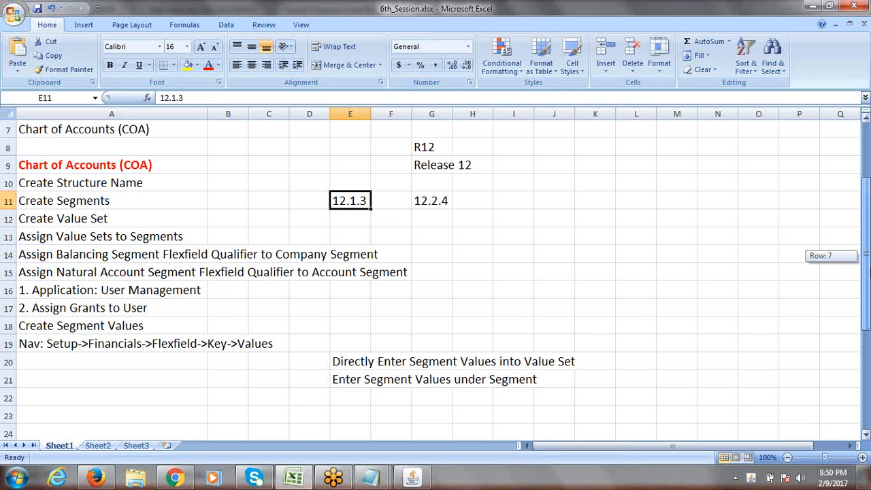
drag(867, 269, 868, 272)
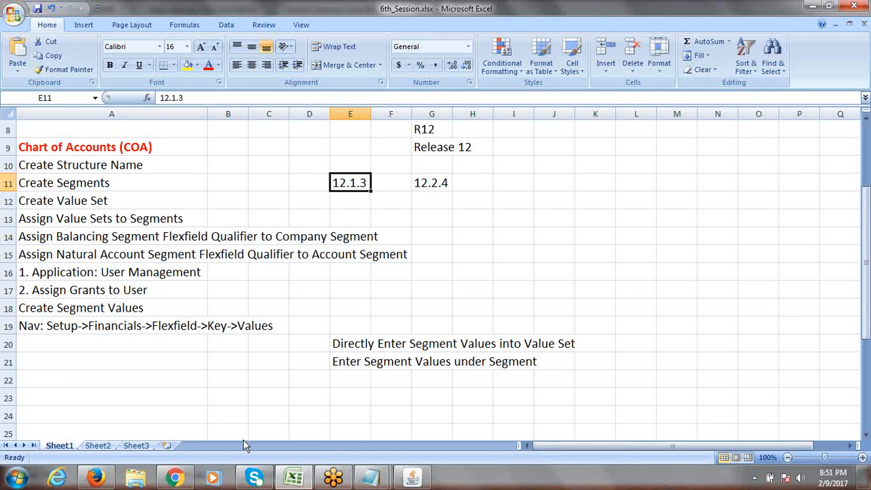
click(410, 478)
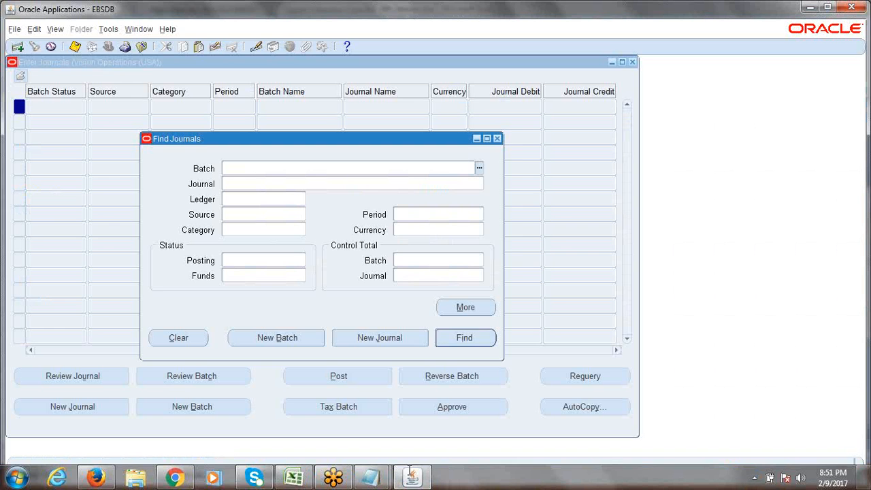
Step: Close the Find Journals and Enter Journals windows and bring the Excel steps workbook forward
click(496, 139)
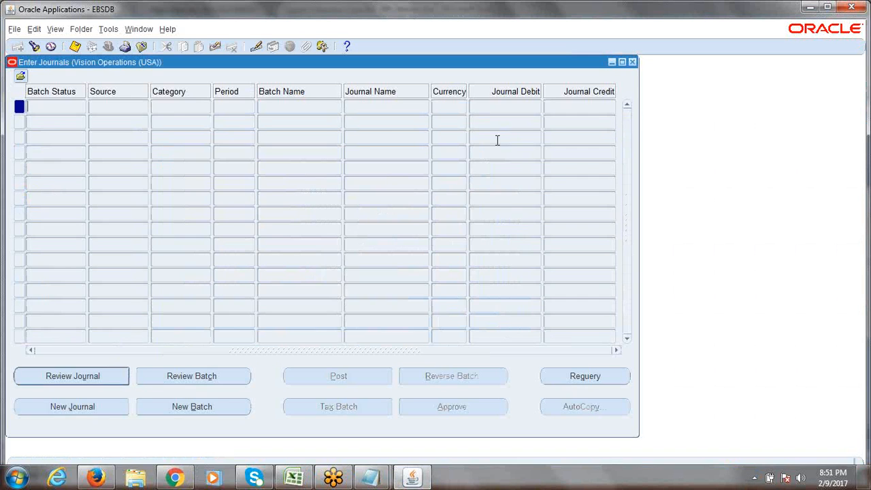
click(632, 62)
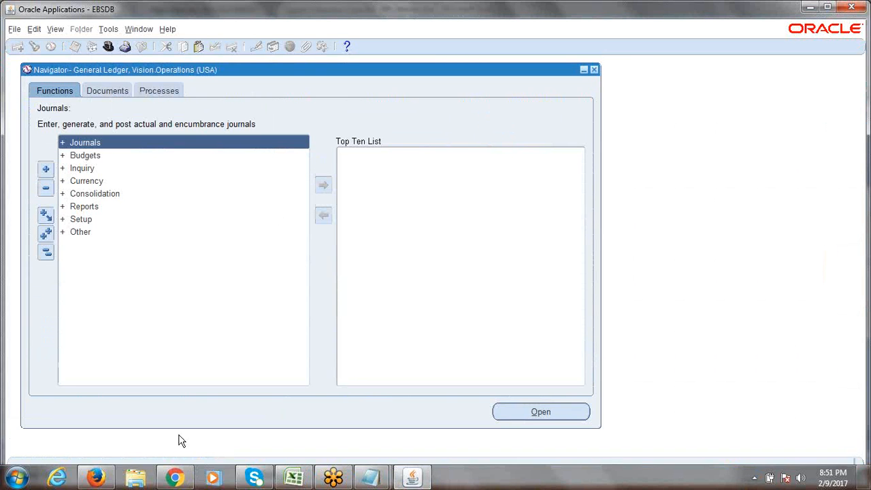
click(106, 481)
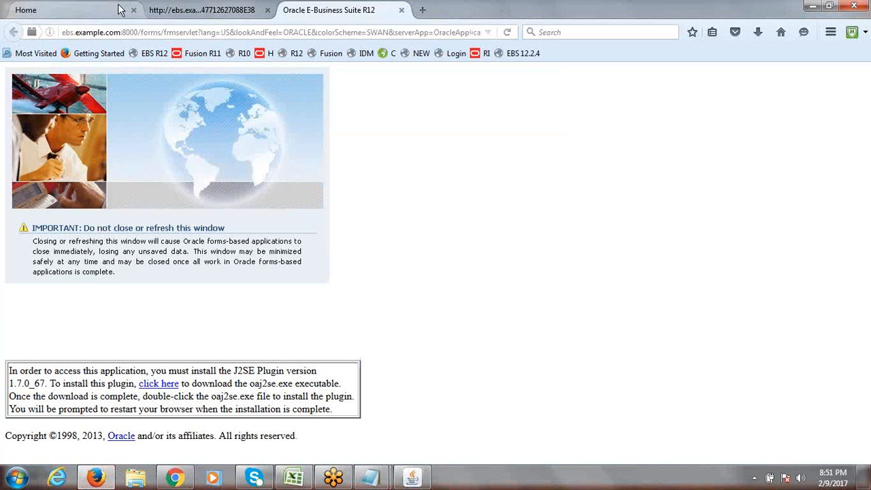
click(91, 14)
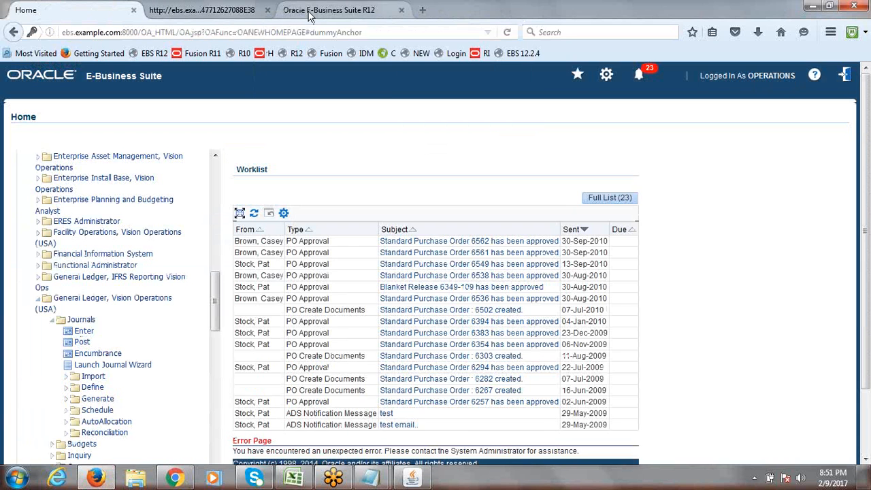
click(287, 12)
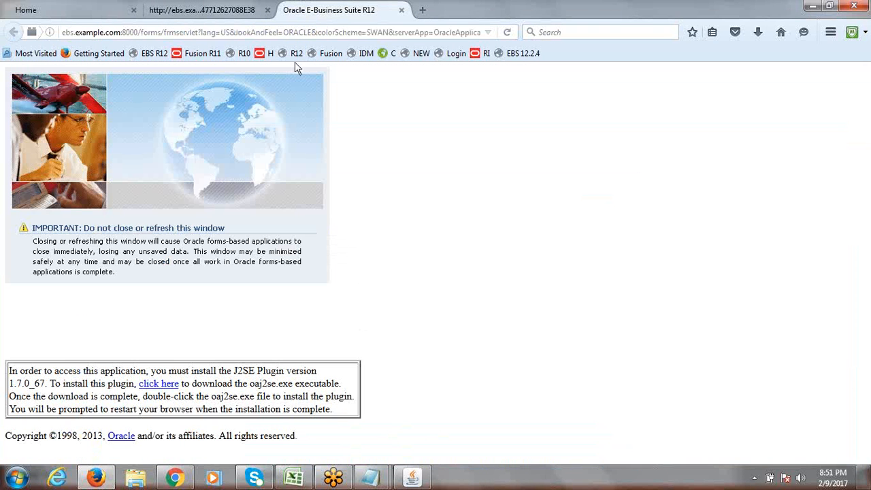
click(396, 475)
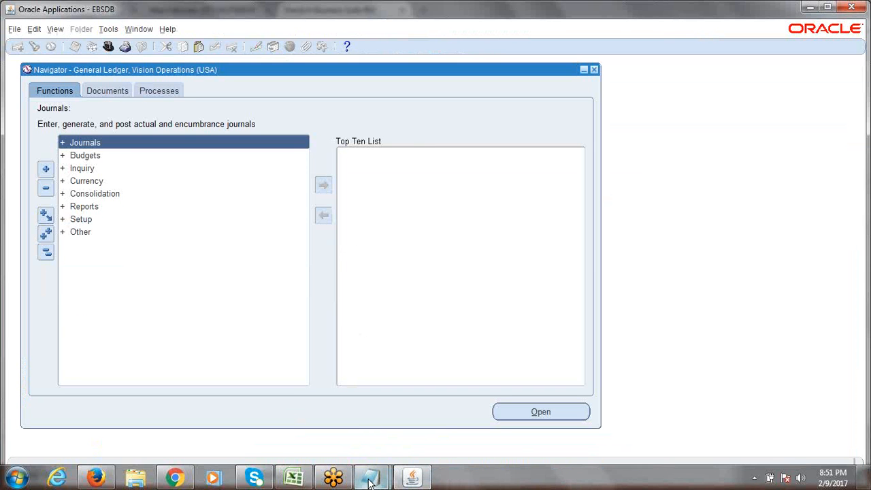
click(294, 476)
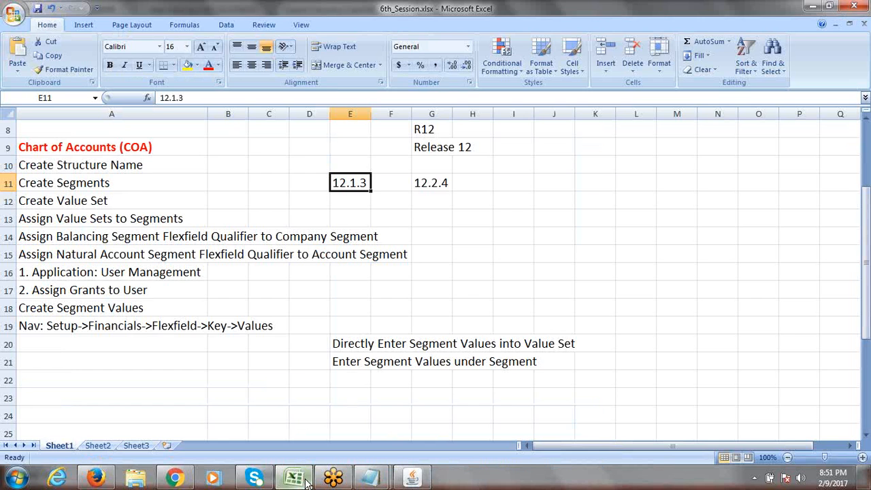
Step: Check the Create Segment Values navigation path noted in cells A18 and A19
click(83, 327)
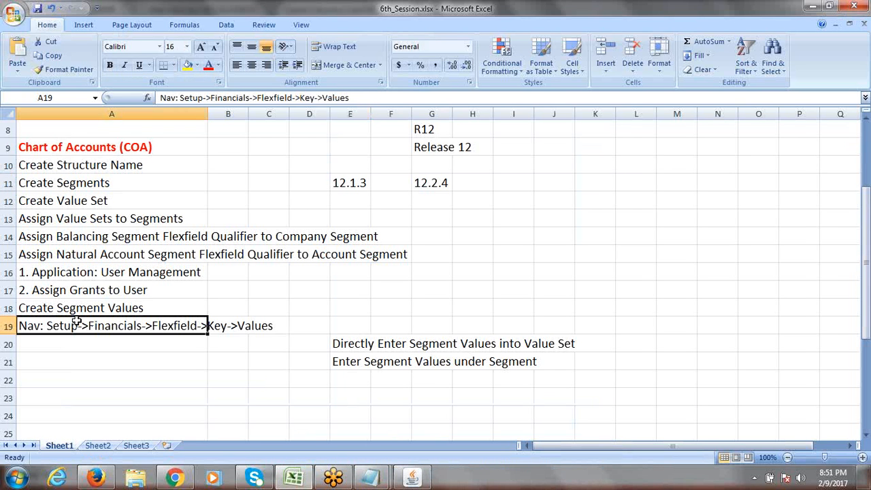
click(70, 311)
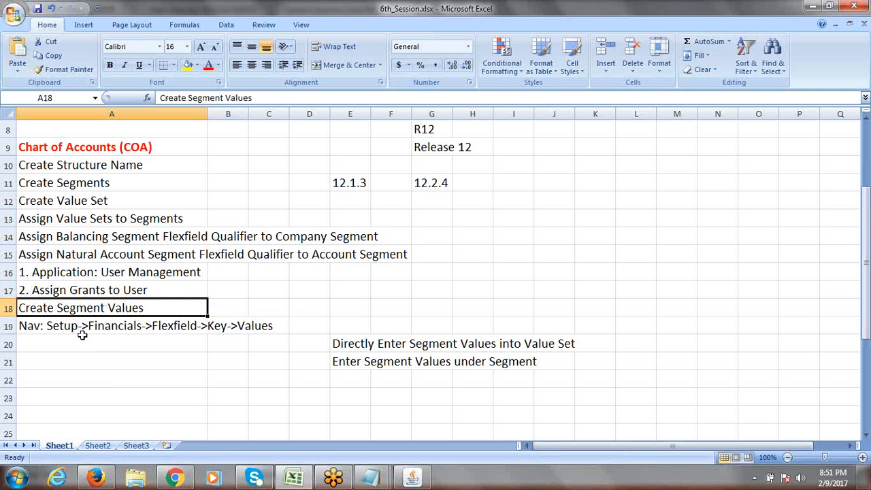
click(120, 326)
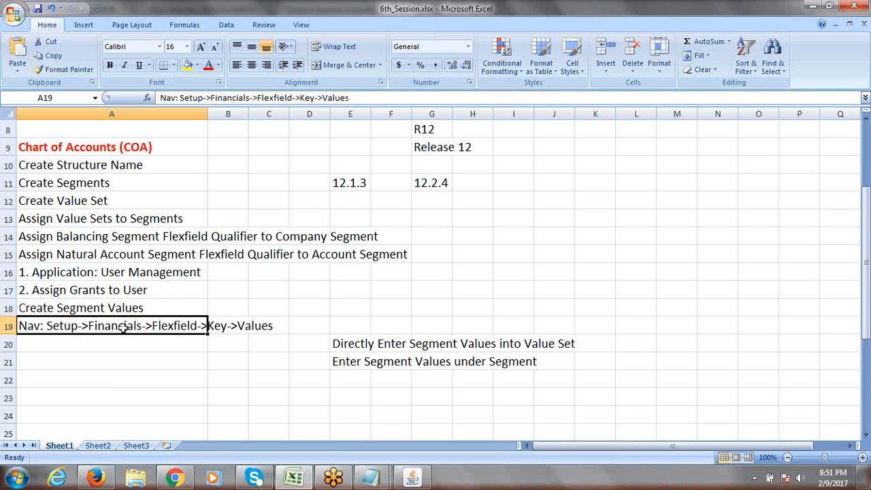
click(421, 475)
Step: Open Values from Setup > Financials > Flexfields > Key in the Navigator
double_click(91, 219)
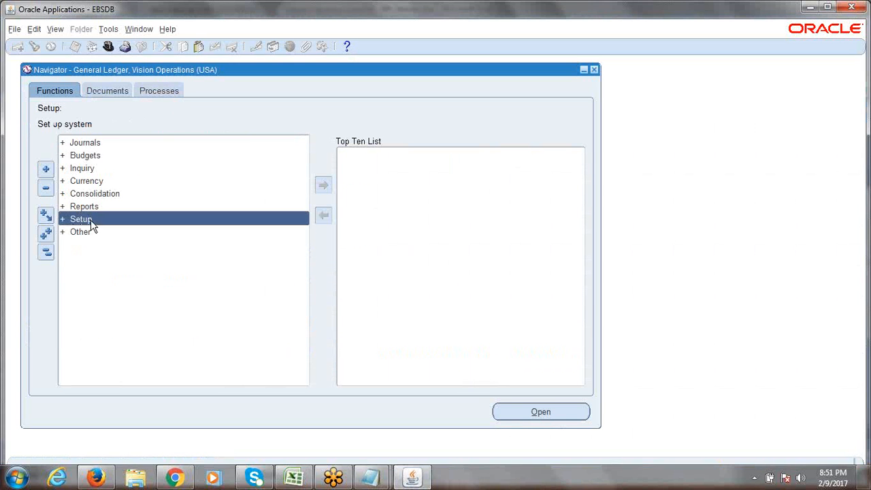
key(Return)
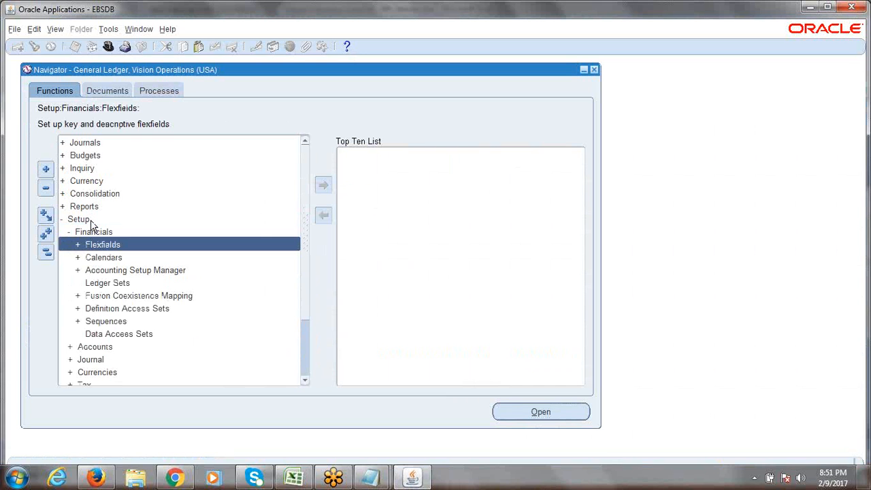
key(Return)
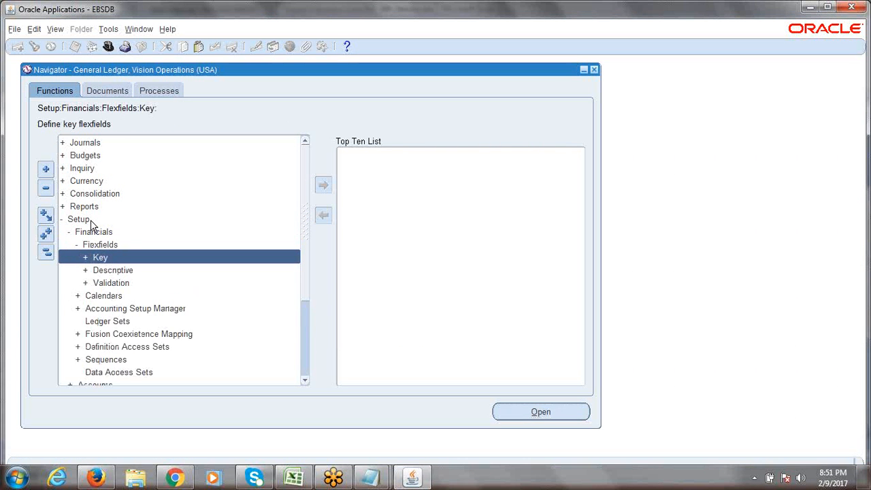
key(Return)
key(Down)
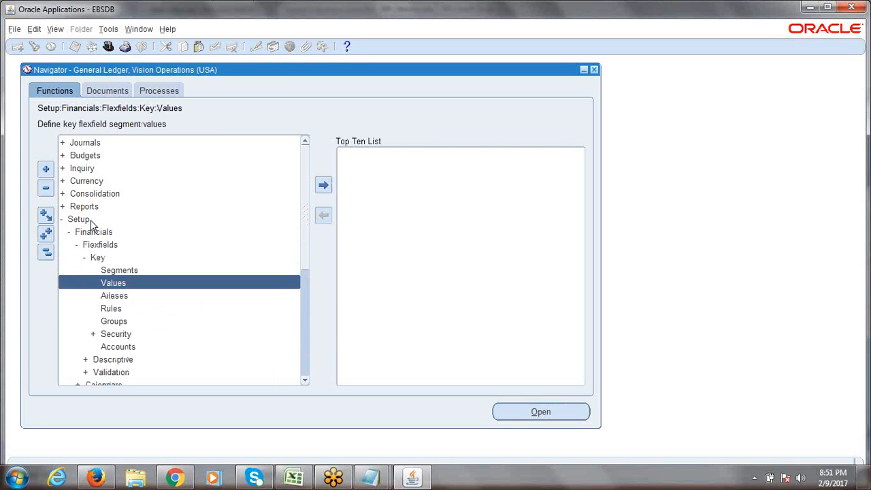
key(Return)
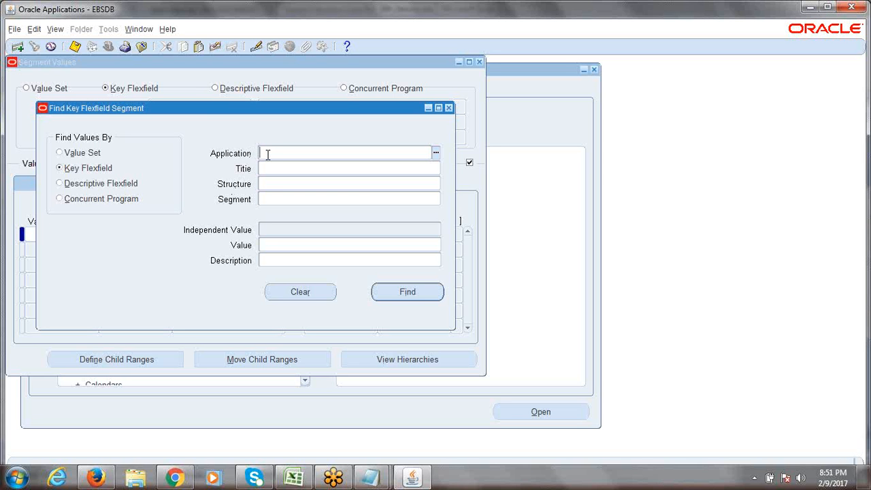
Step: Enter General Ledger as the application in the Find Key Flexfield Segment search
text(gene)
click(377, 155)
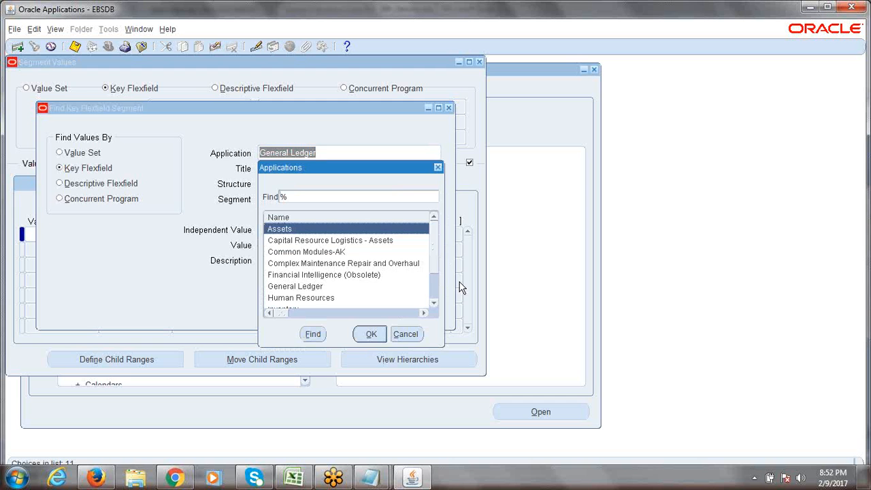
drag(437, 238, 437, 208)
click(438, 169)
click(330, 168)
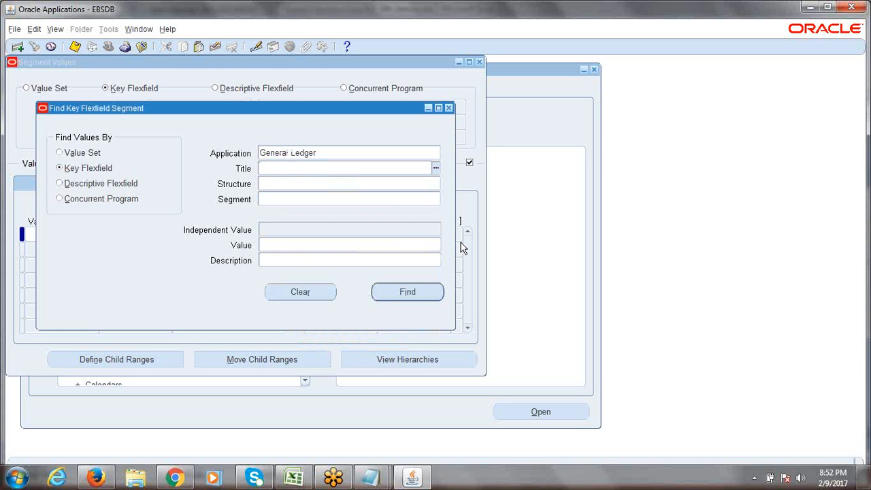
Step: Fill in title Accounting Flexfield, structure ERPTREE Accounting Flexfield and segment Company
text(acc)
key(Tab)
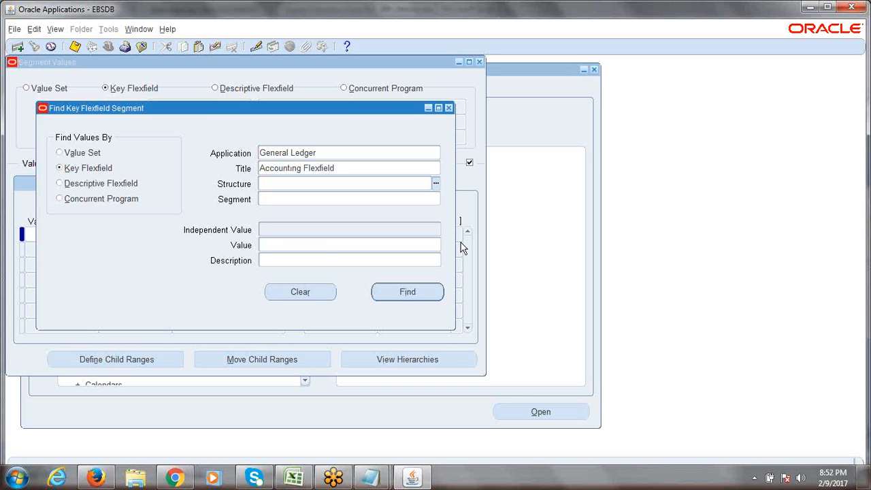
text(erptree)
key(Tab)
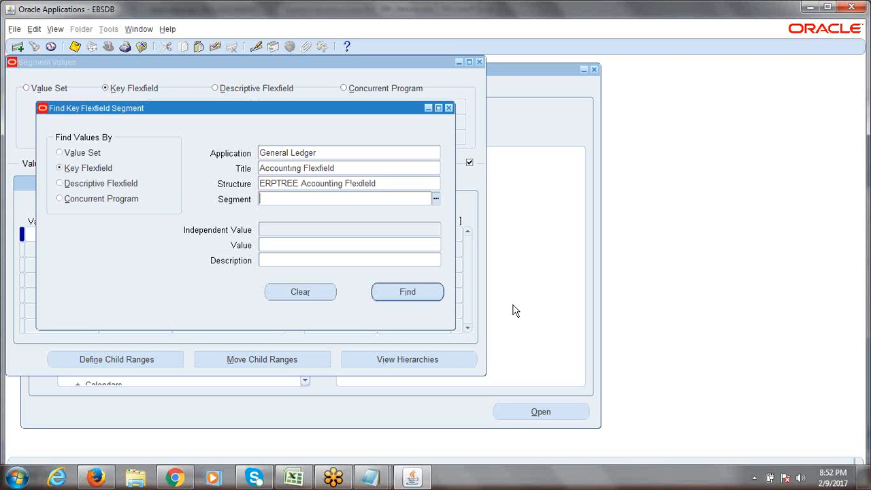
double_click(297, 185)
click(293, 199)
text(com)
key(Tab)
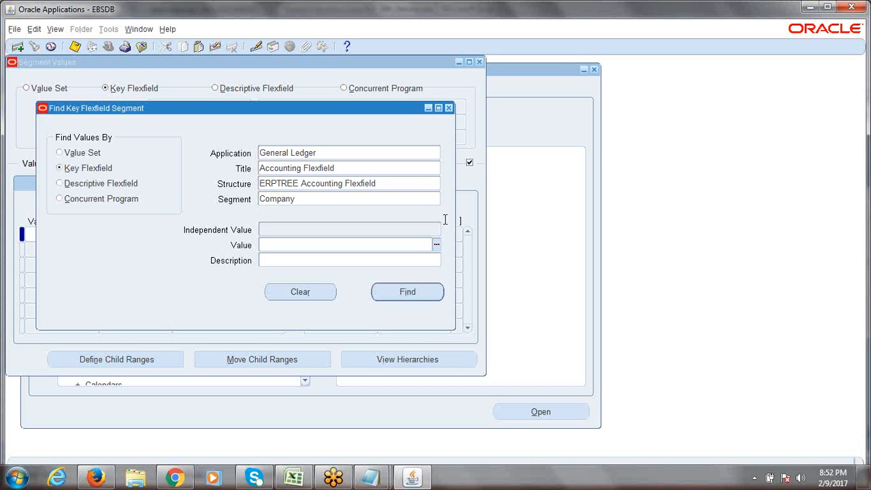
Step: Review the entered search criteria and run Find for the Company segment's values
click(321, 152)
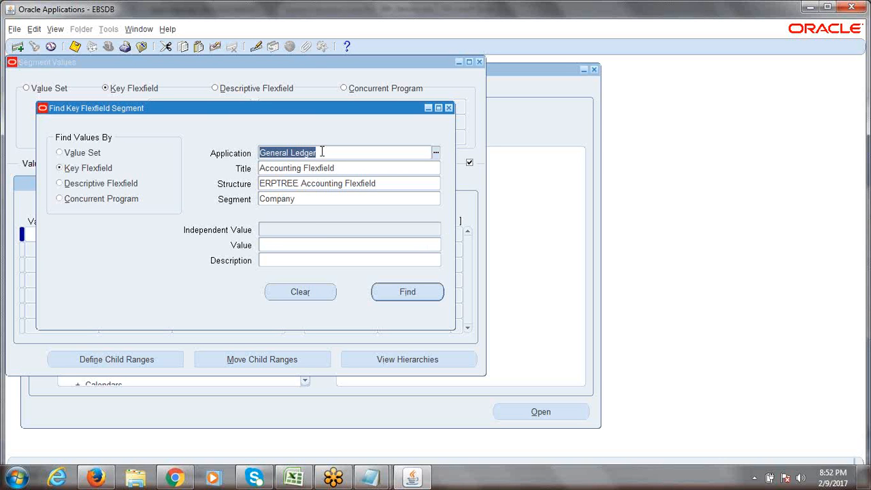
click(332, 153)
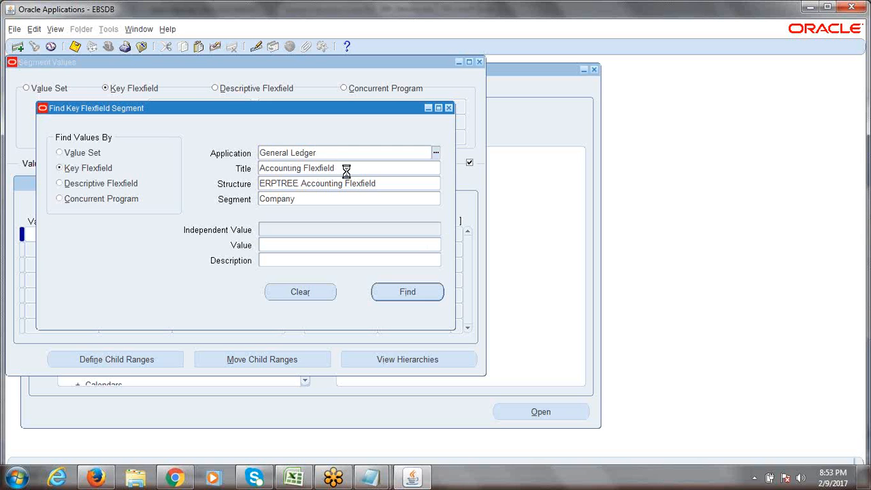
click(346, 169)
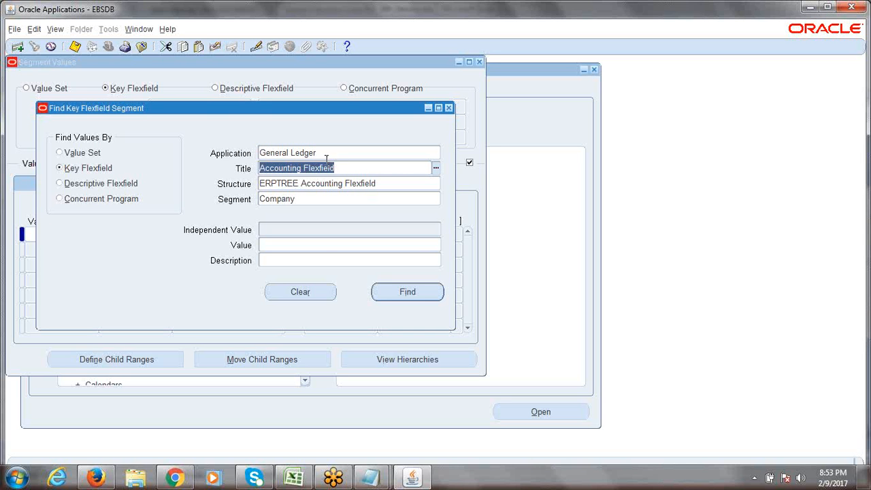
click(375, 182)
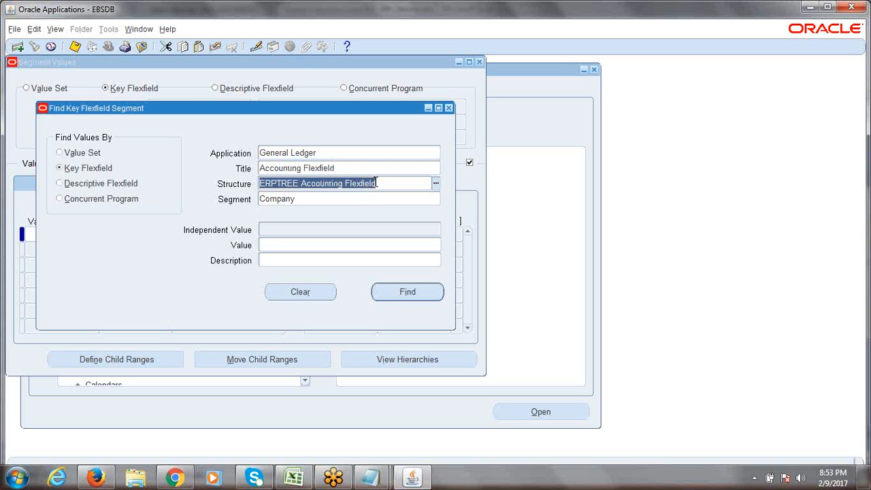
click(315, 199)
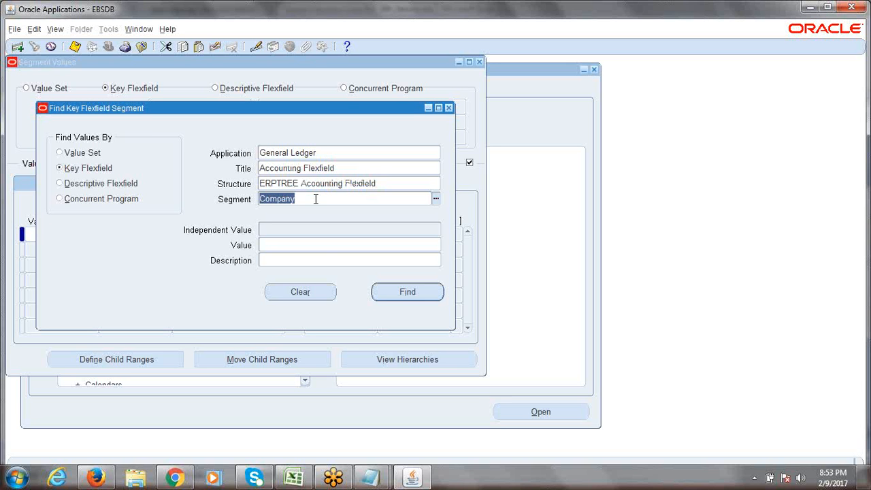
click(304, 199)
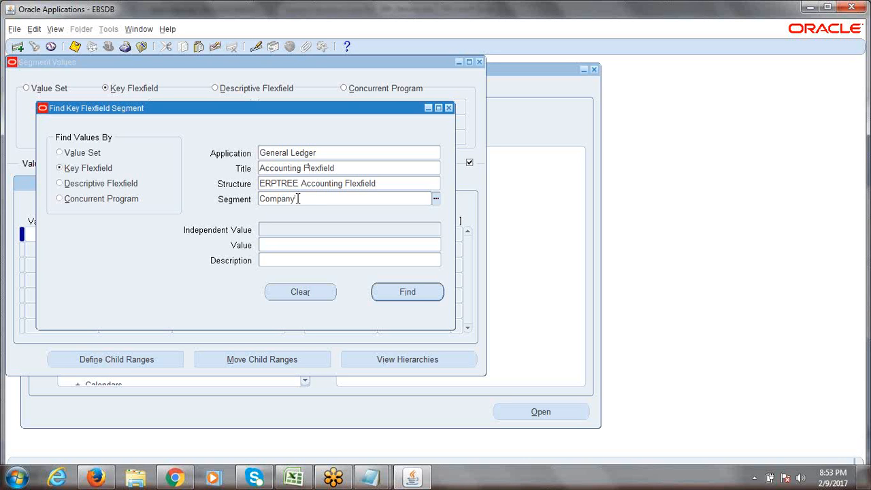
drag(304, 200, 258, 205)
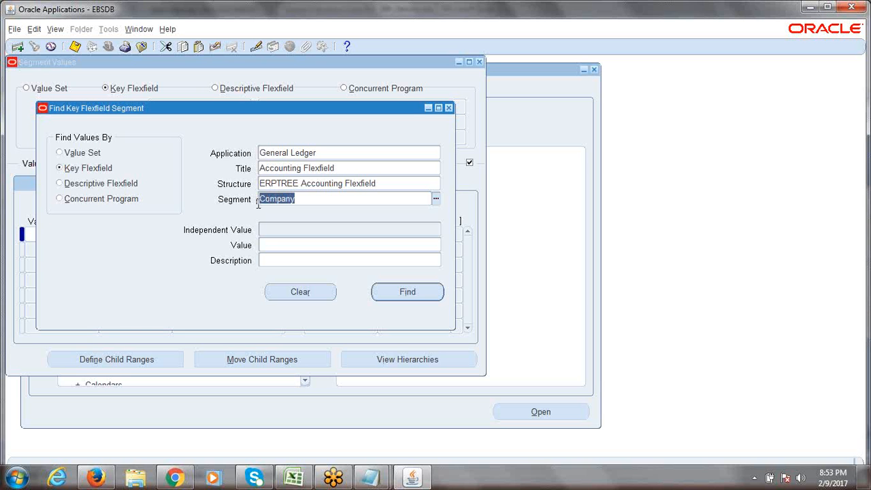
click(408, 294)
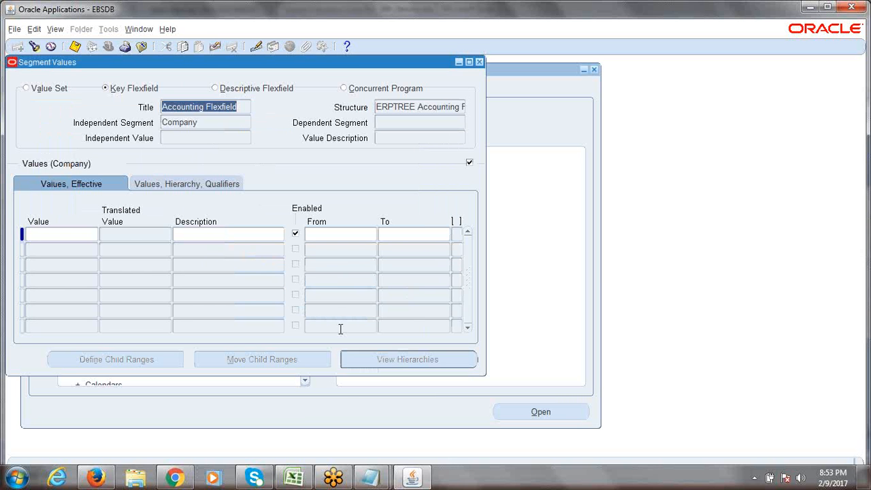
click(293, 476)
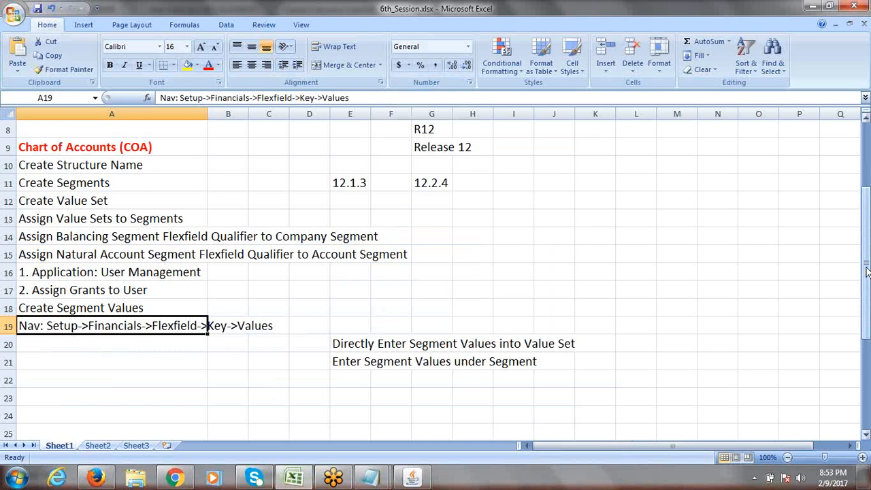
drag(866, 271, 868, 242)
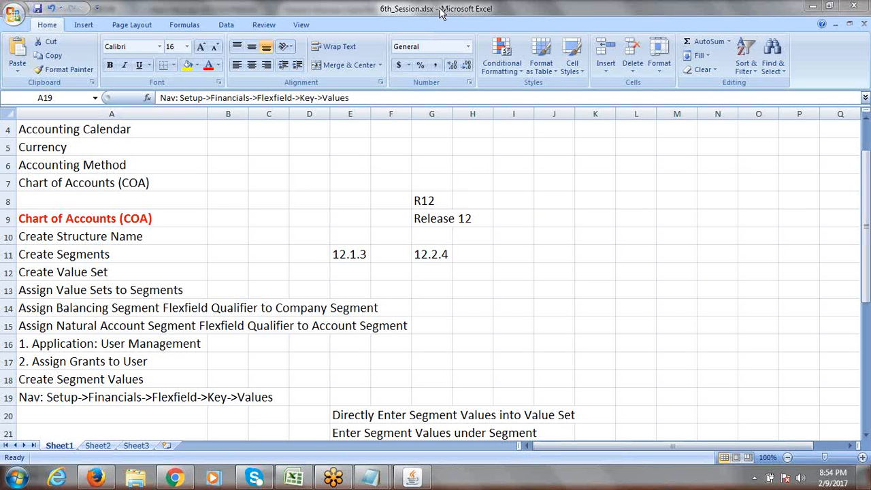
click(309, 247)
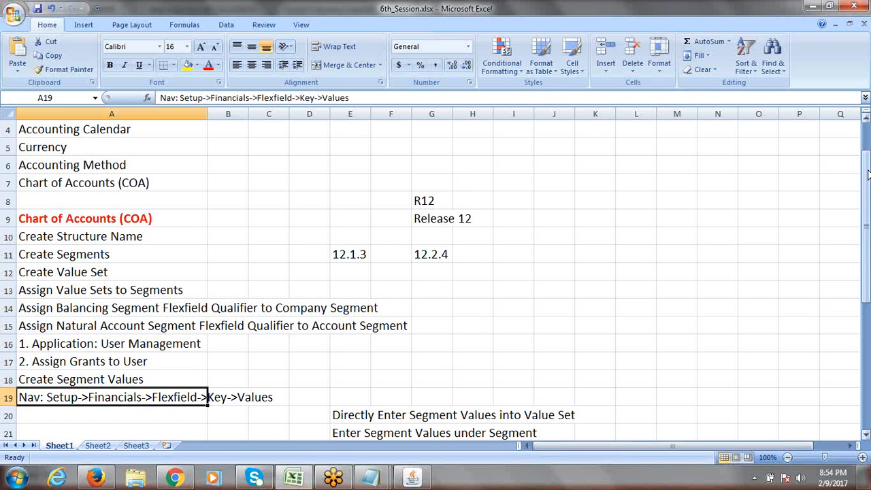
drag(868, 175, 868, 210)
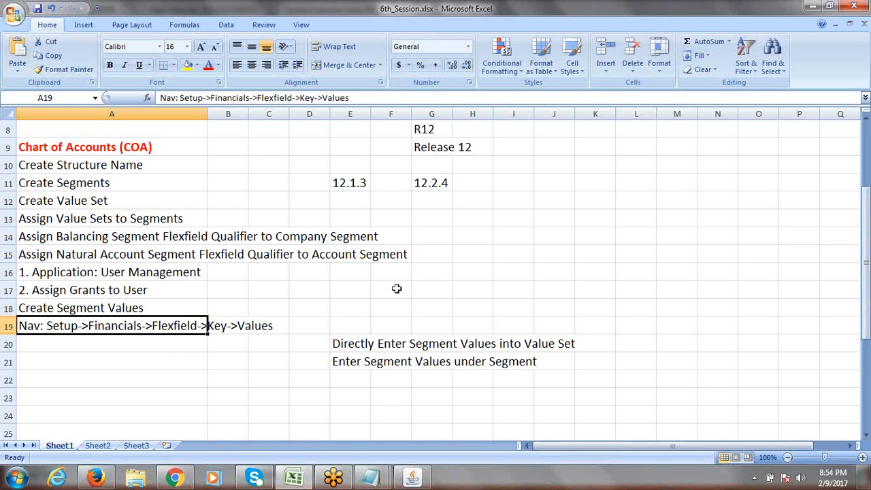
click(129, 339)
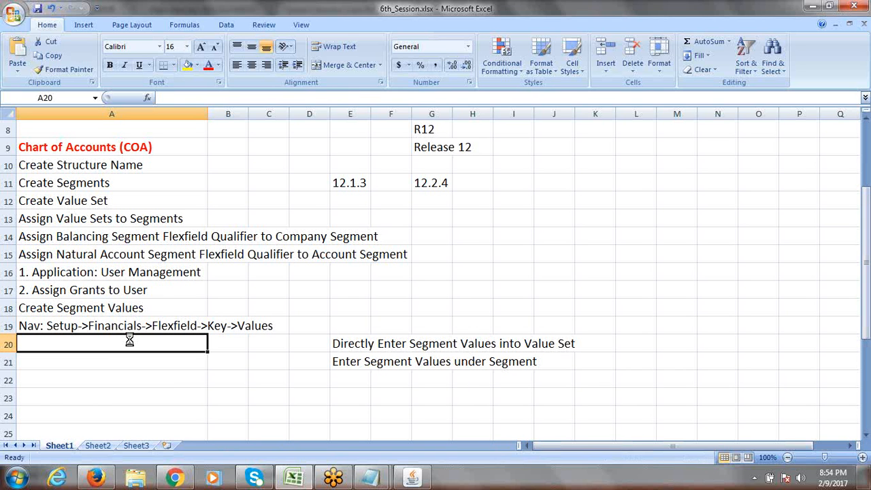
click(158, 325)
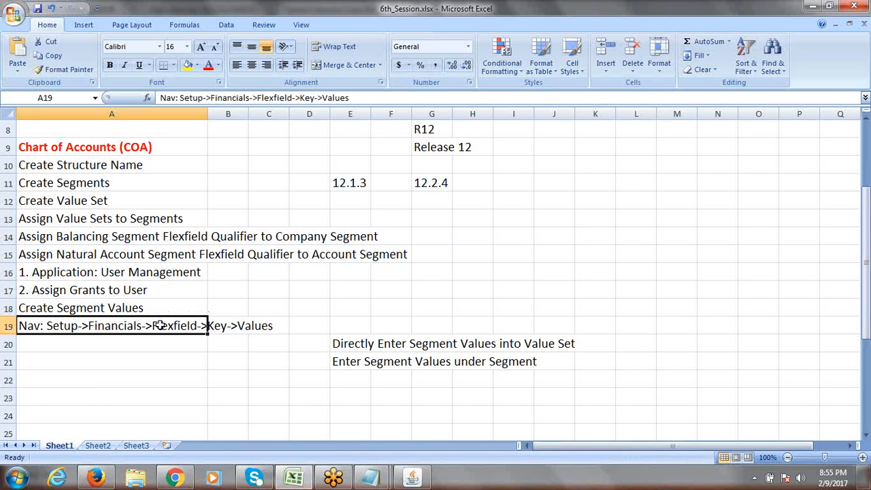
click(128, 343)
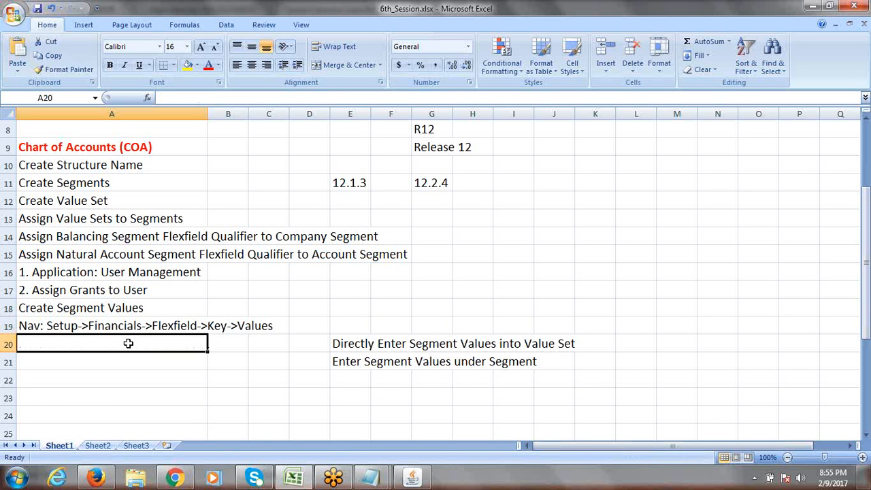
click(415, 480)
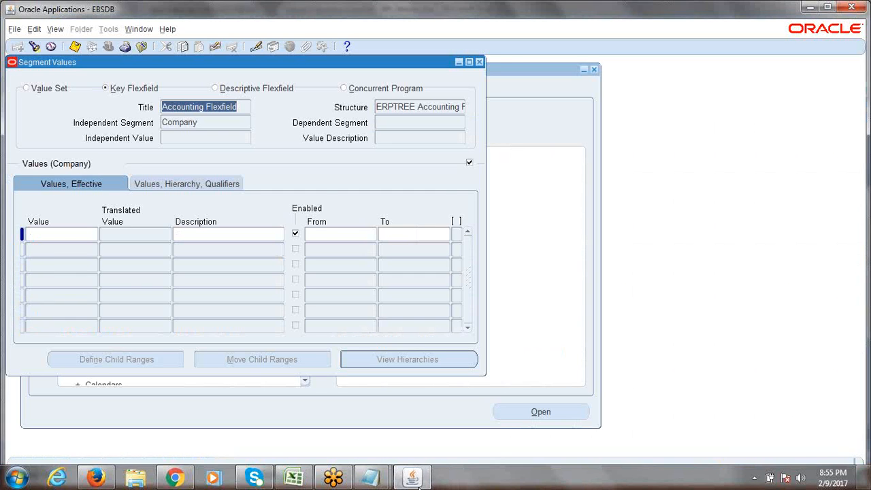
Step: Close Segment Values and reopen it from Setup > Financials > Flexfields > Key > Values
click(480, 62)
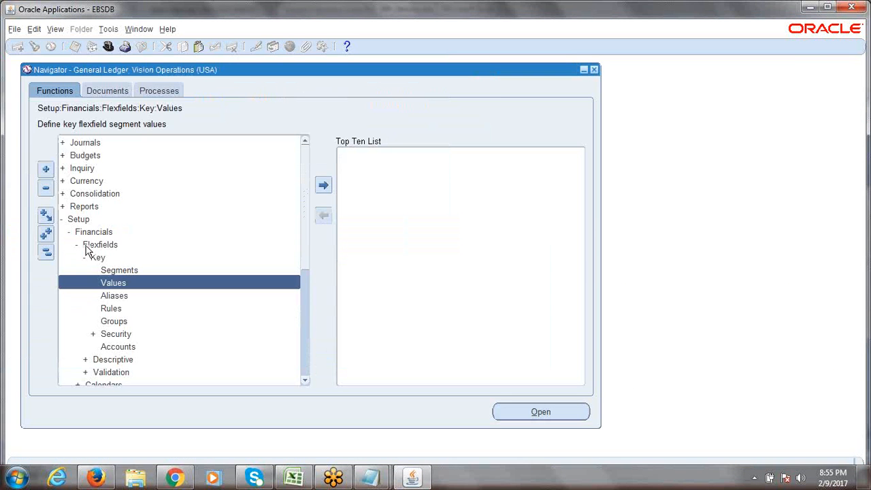
double_click(77, 219)
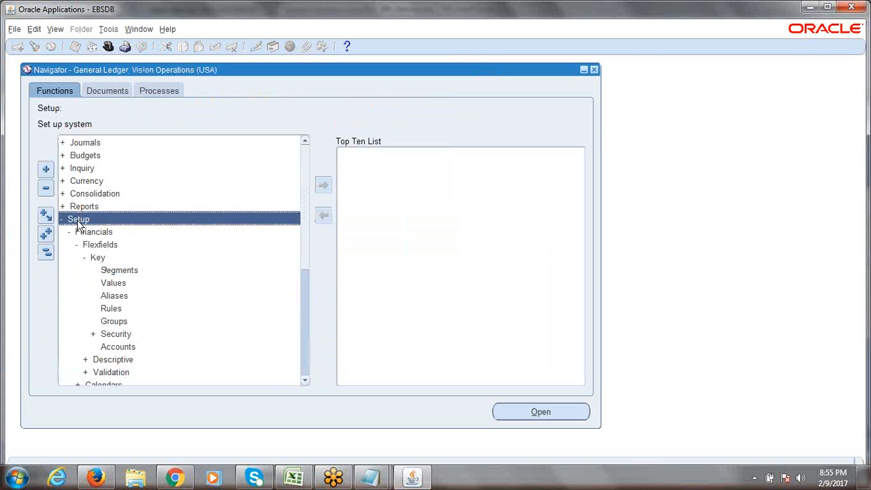
key(Return)
key(Return)
key(Return)
key(Return)
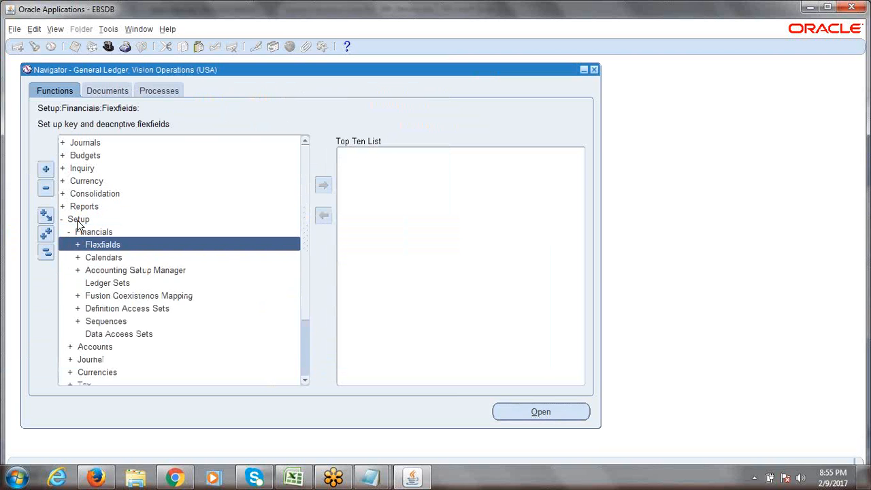
key(Down)
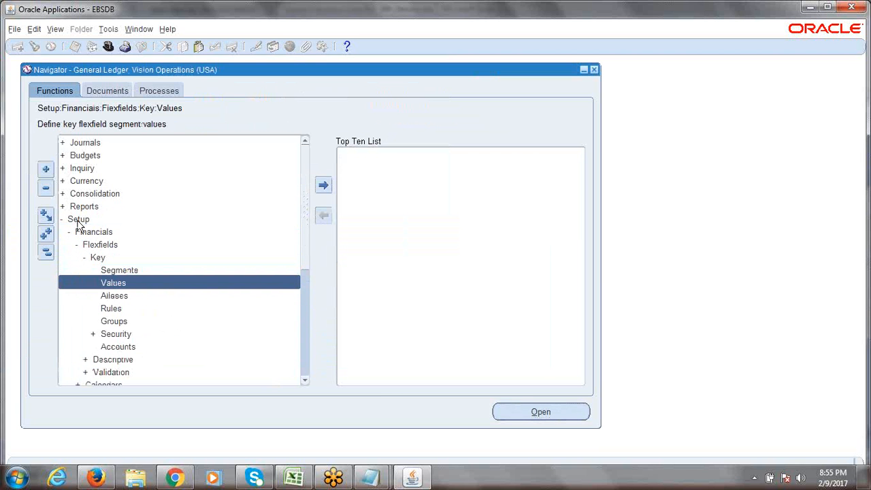
key(Return)
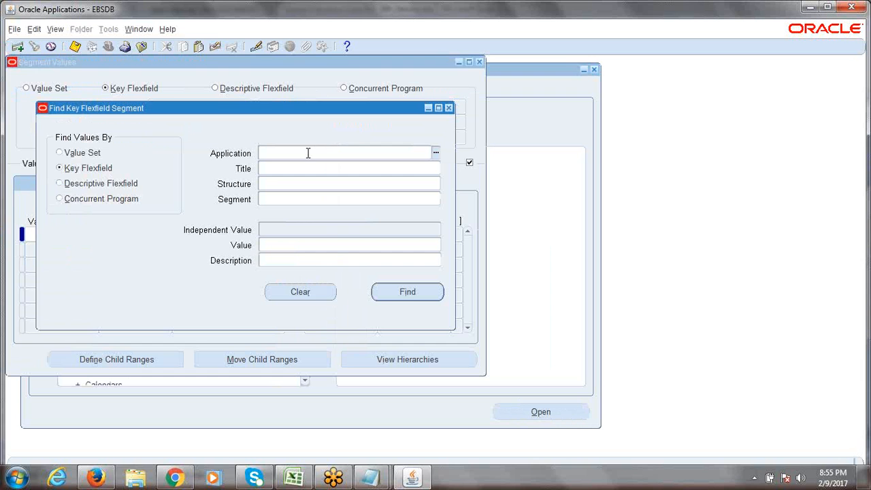
Step: Enter General Ledger, Accounting Flexfield, ERPTREE Accounting Flexfield and Company as search criteria
text(gene)
key(Tab)
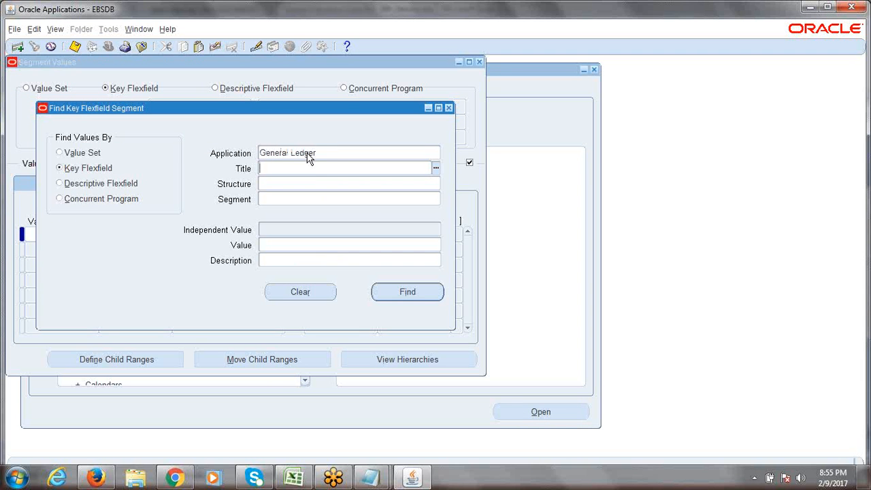
text(acc)
key(Tab)
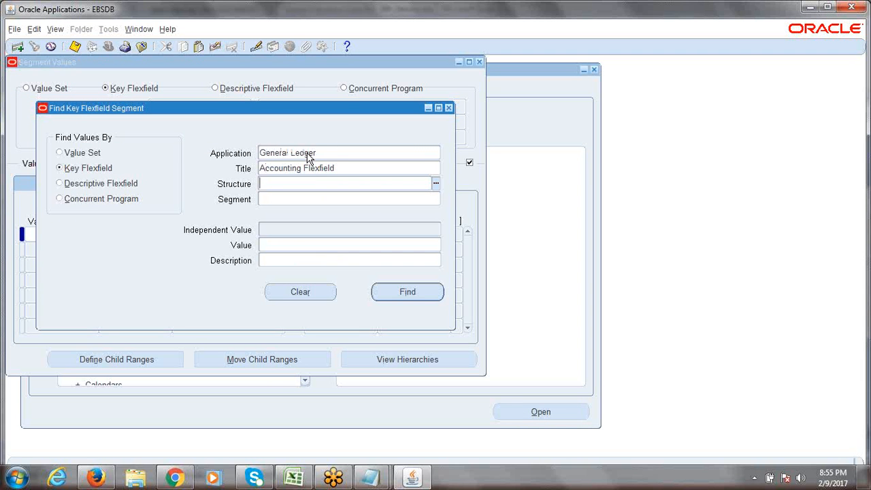
text(erptree)
key(Tab)
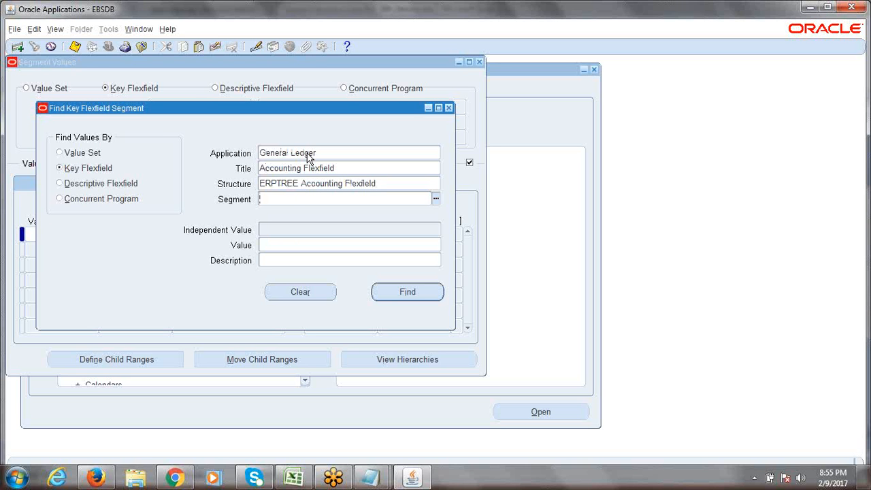
text(com)
key(Tab)
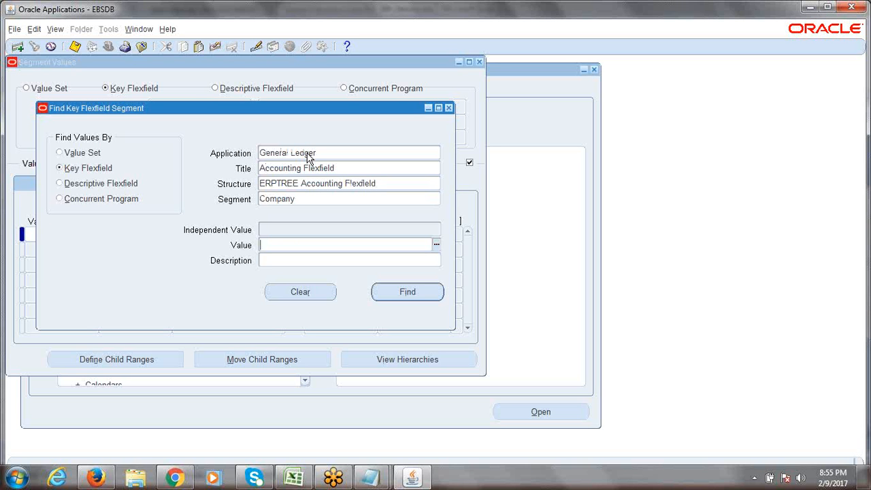
Step: Confirm Company from the segment list and search for its values
click(336, 197)
click(435, 197)
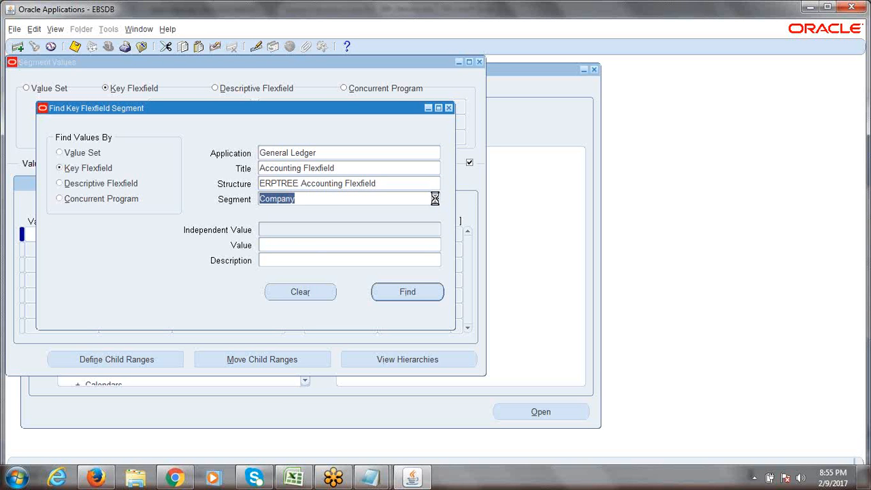
click(324, 292)
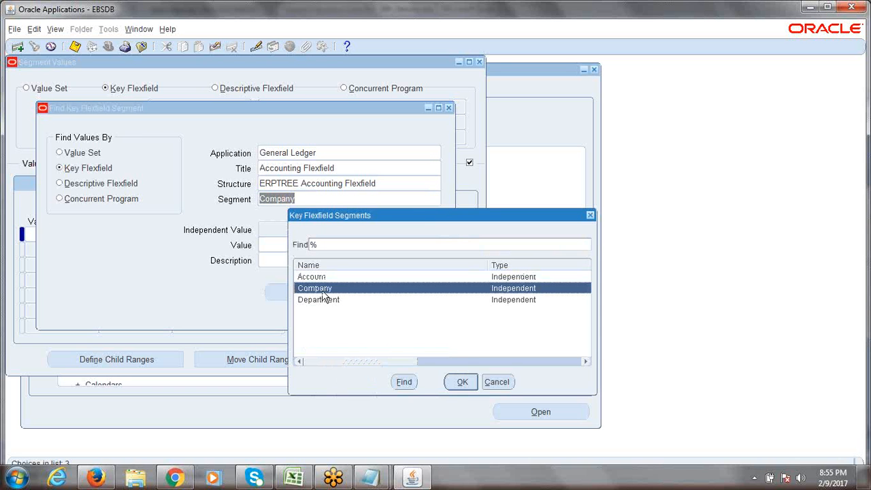
click(461, 383)
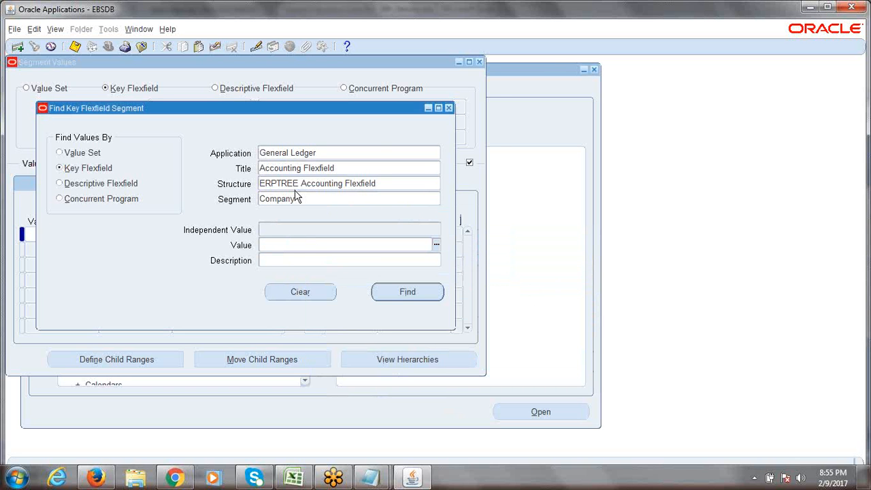
click(407, 294)
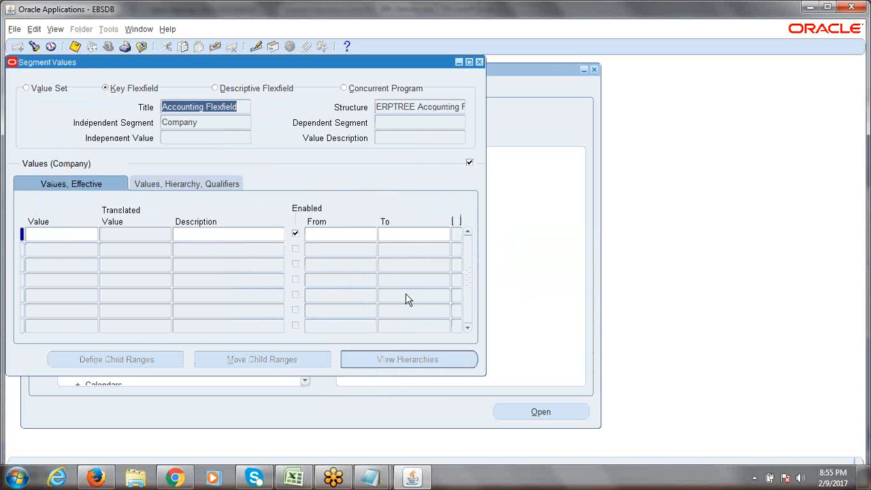
click(86, 235)
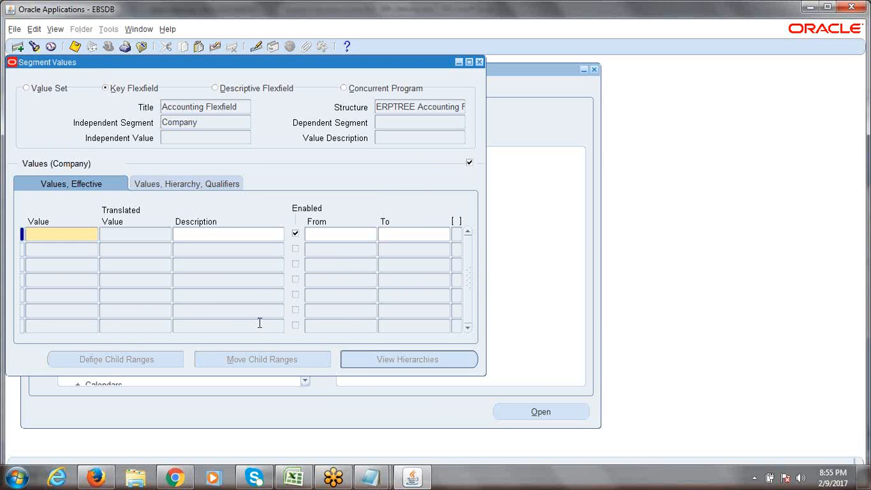
double_click(200, 125)
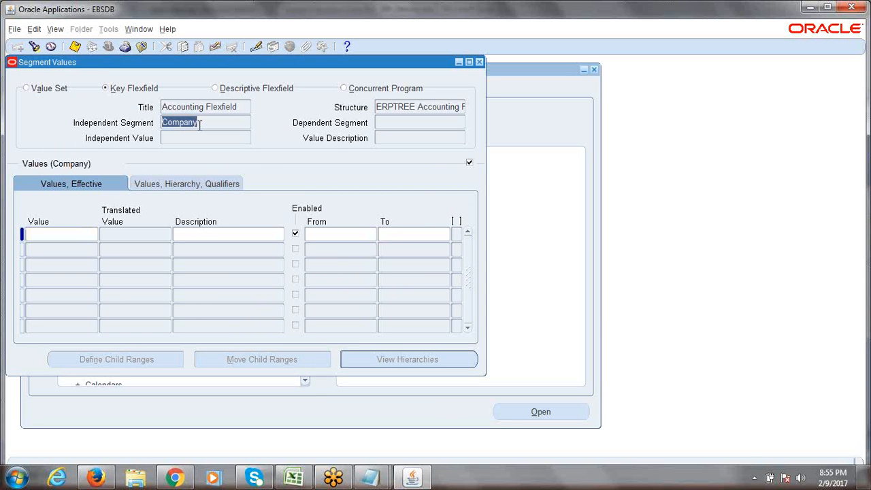
drag(199, 125, 159, 126)
click(56, 235)
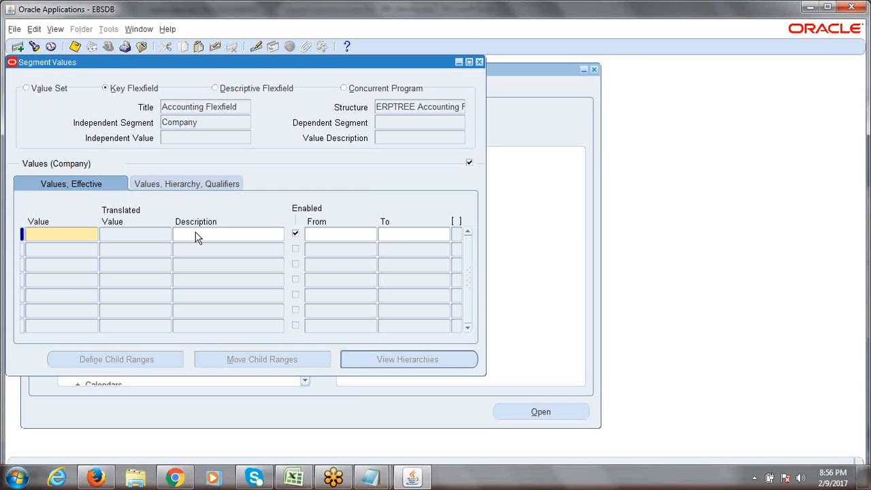
Step: Enter 1000 as the first Company segment value
text(1)
key(Tab)
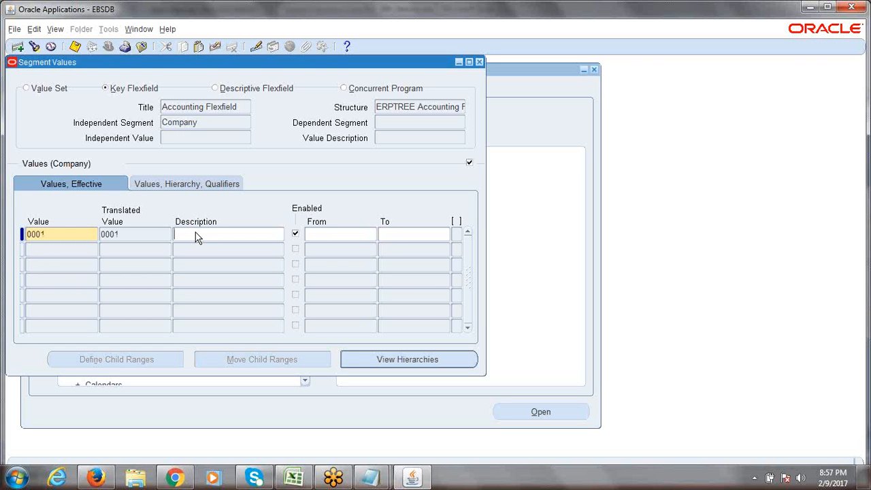
click(60, 230)
text(1000)
key(Tab)
double_click(50, 234)
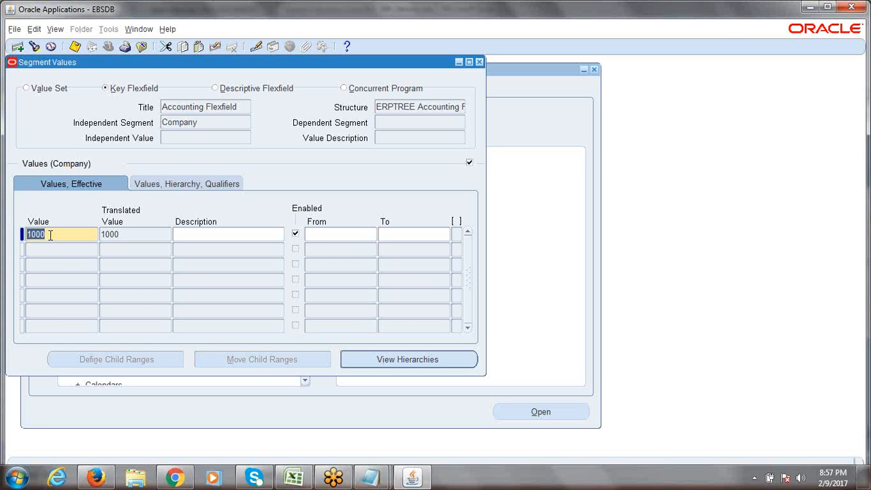
click(50, 234)
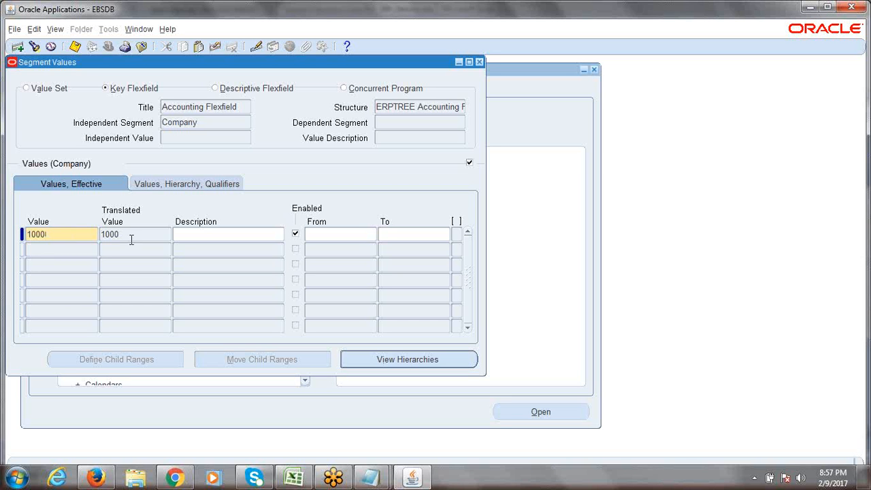
Step: Give value 1000 the description 'ERPTREE.COM Consulting Services'
click(187, 237)
text(ERPTREE.COM)
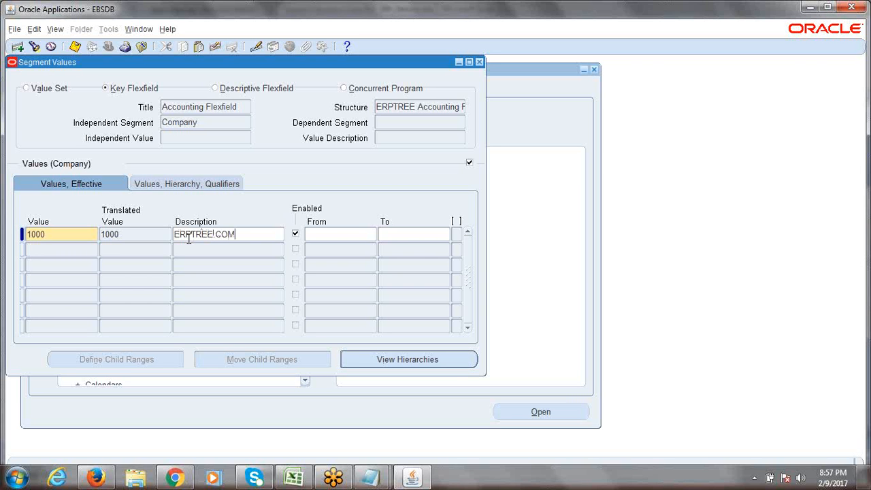
text( Consulting Services)
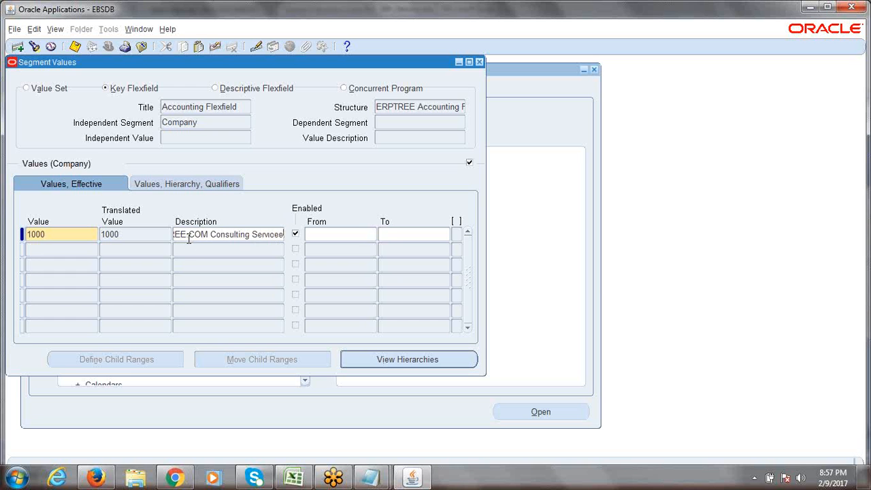
key(Tab)
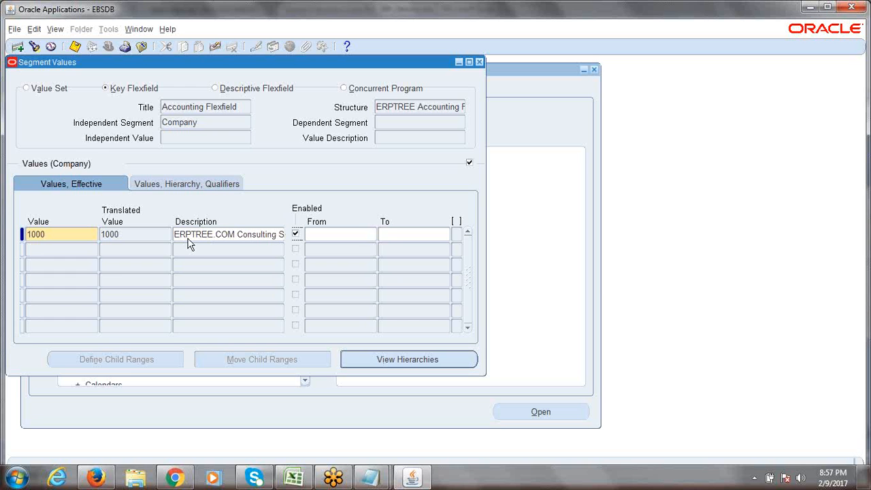
click(193, 236)
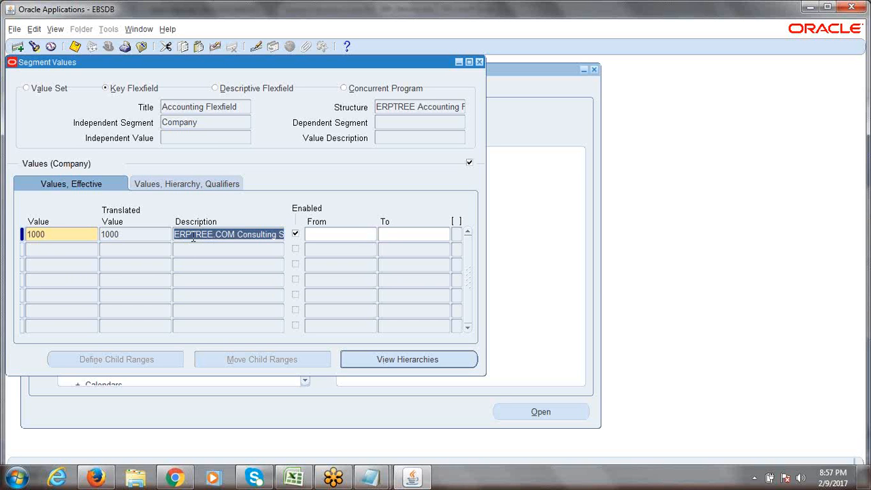
click(194, 237)
drag(174, 236, 292, 235)
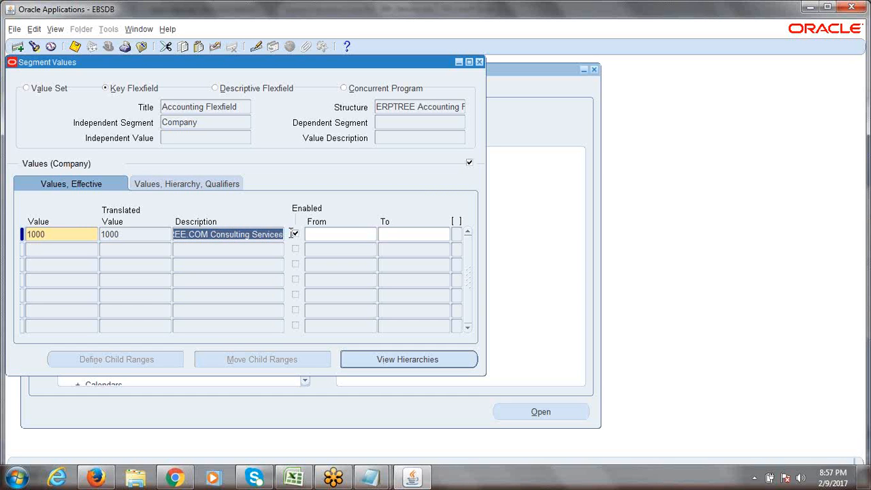
click(226, 238)
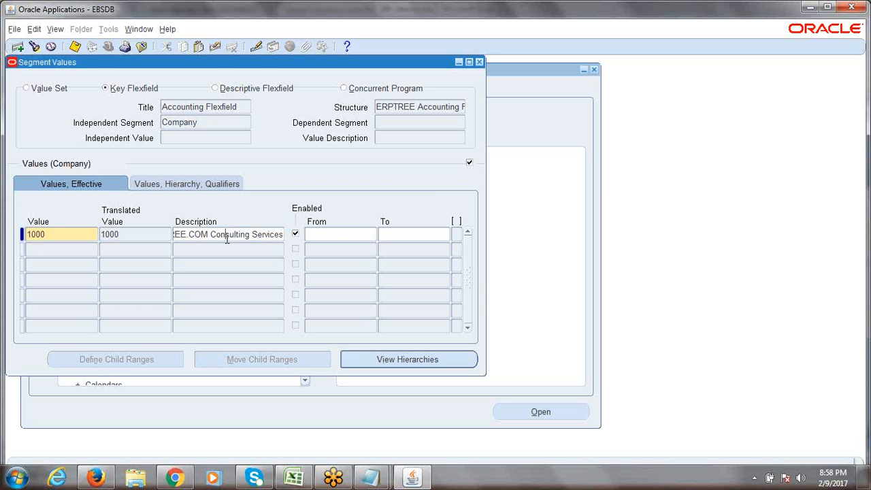
double_click(200, 123)
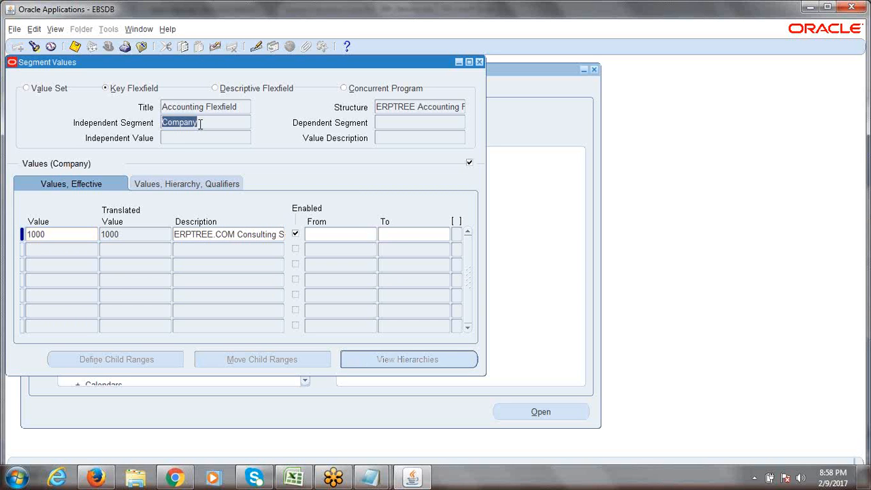
drag(200, 124, 162, 124)
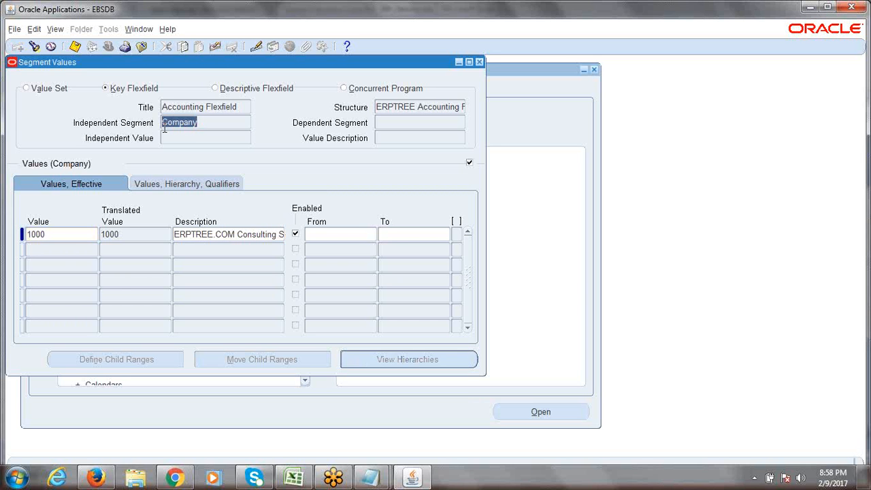
click(64, 236)
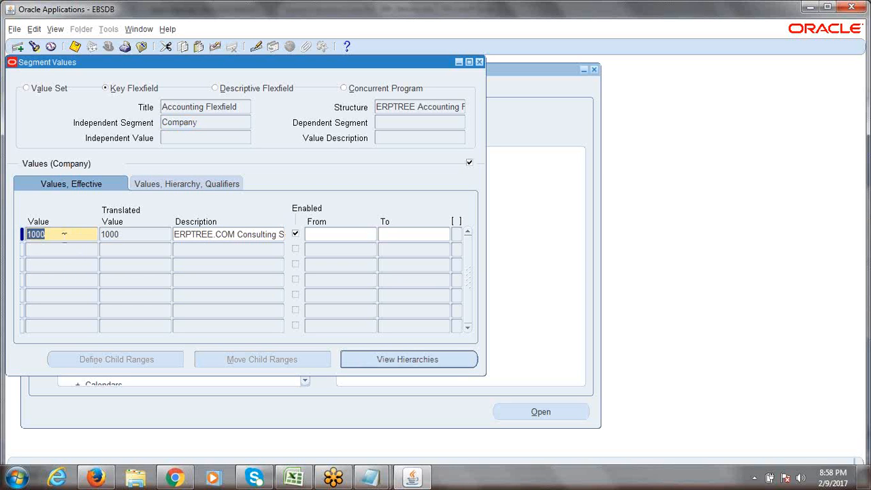
double_click(211, 119)
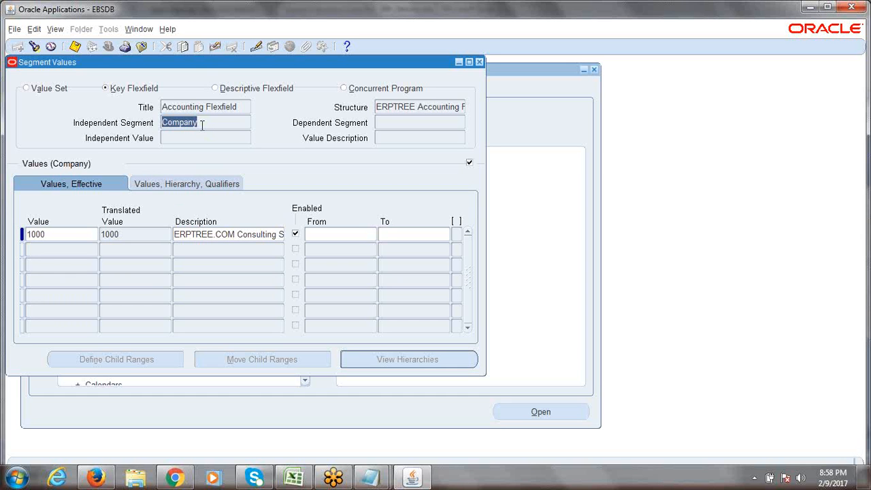
click(68, 235)
click(69, 234)
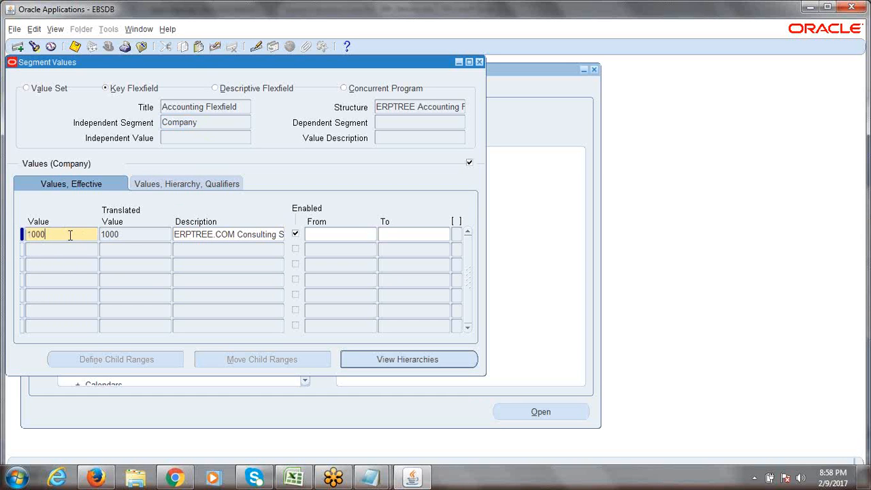
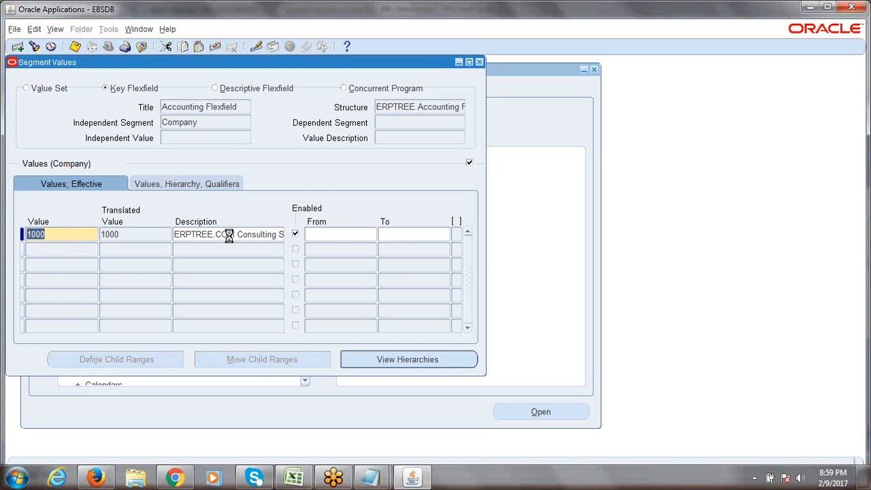
Step: Show the hierarchy and qualifier columns and open Segment Qualifiers for value 1000
click(230, 235)
click(230, 235)
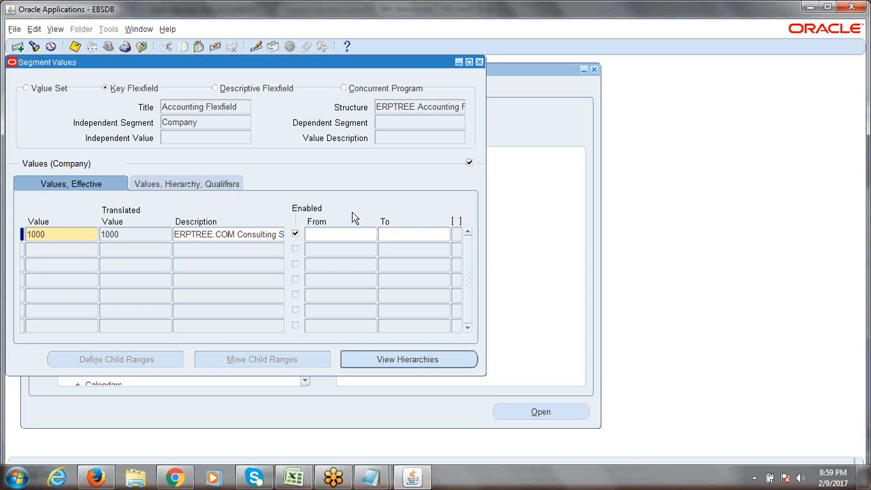
click(176, 188)
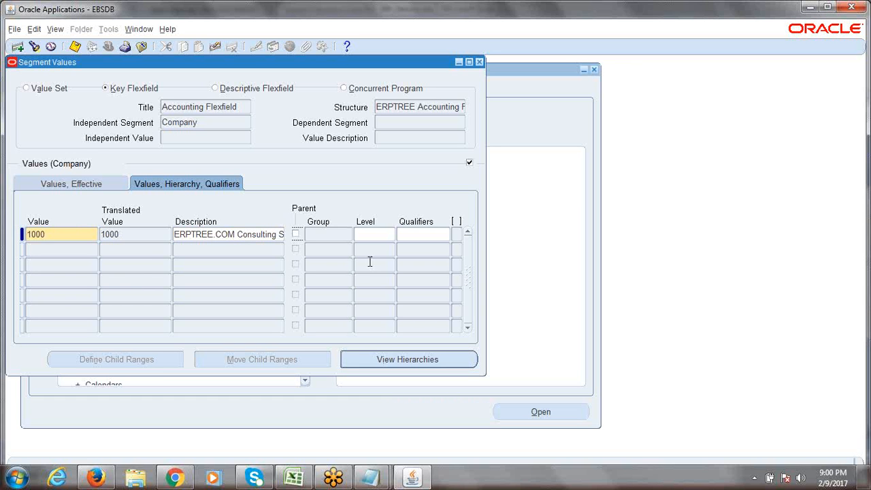
click(430, 235)
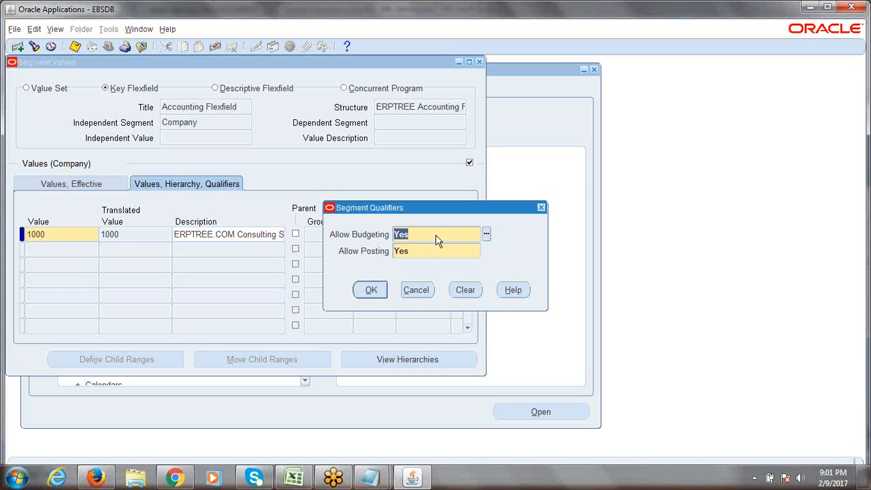
Step: Keep Allow Budgeting and Allow Posting at Yes so value 1000 reads Yes.Yes
click(485, 234)
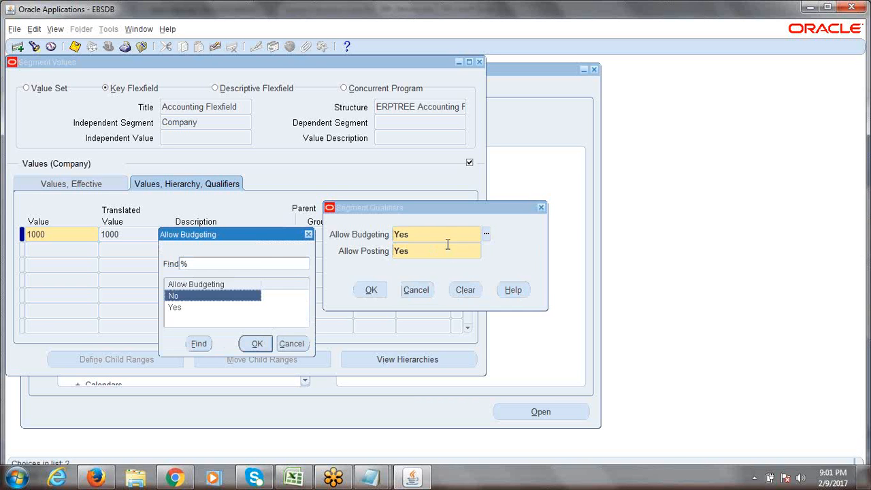
click(309, 234)
click(442, 250)
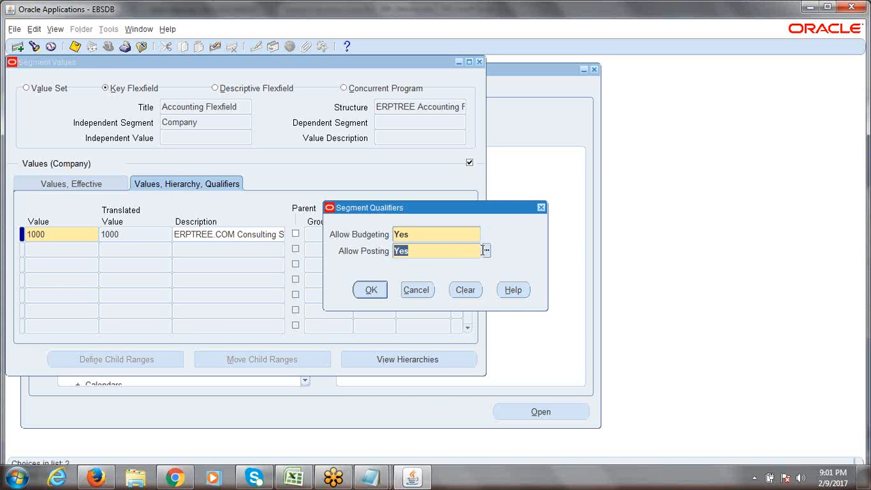
click(486, 251)
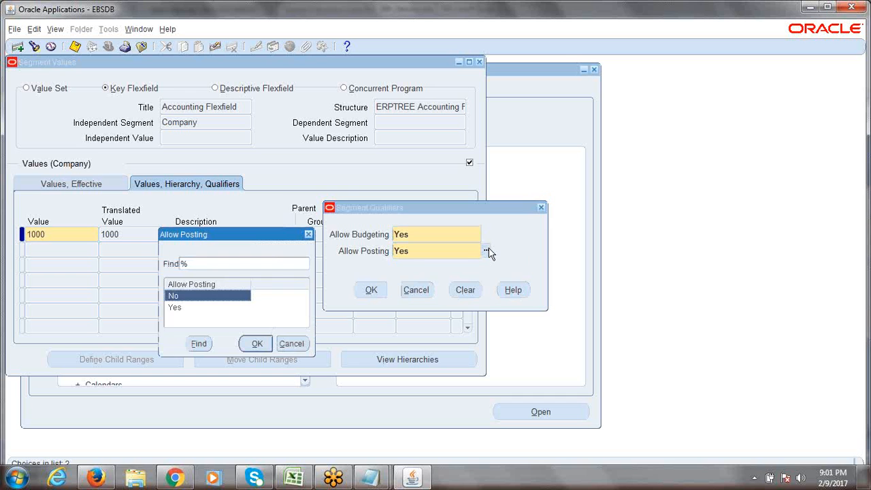
click(292, 344)
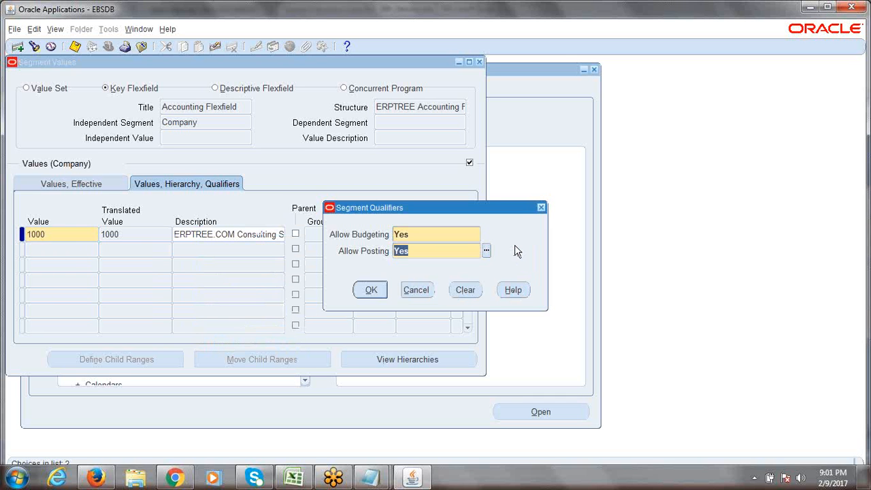
click(419, 237)
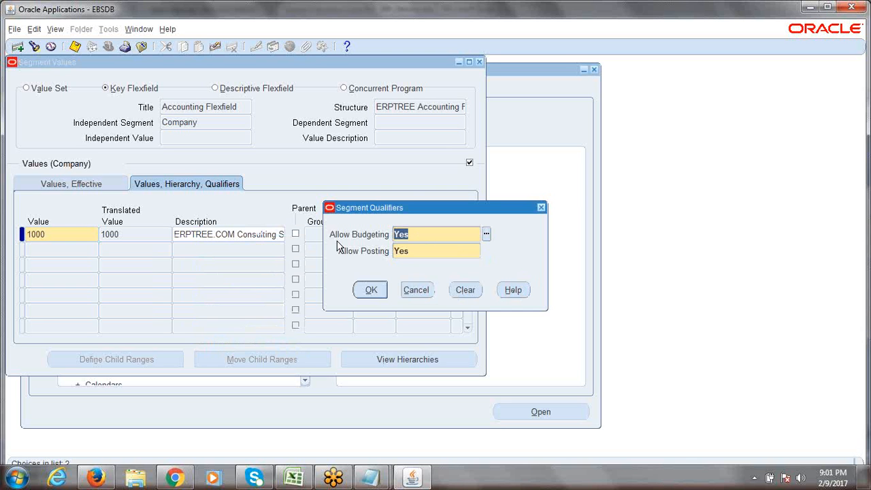
click(417, 251)
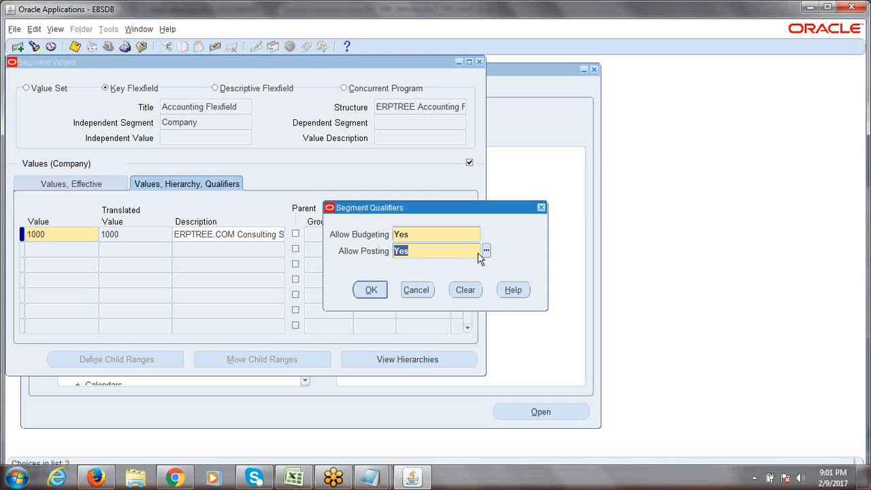
click(416, 254)
click(371, 290)
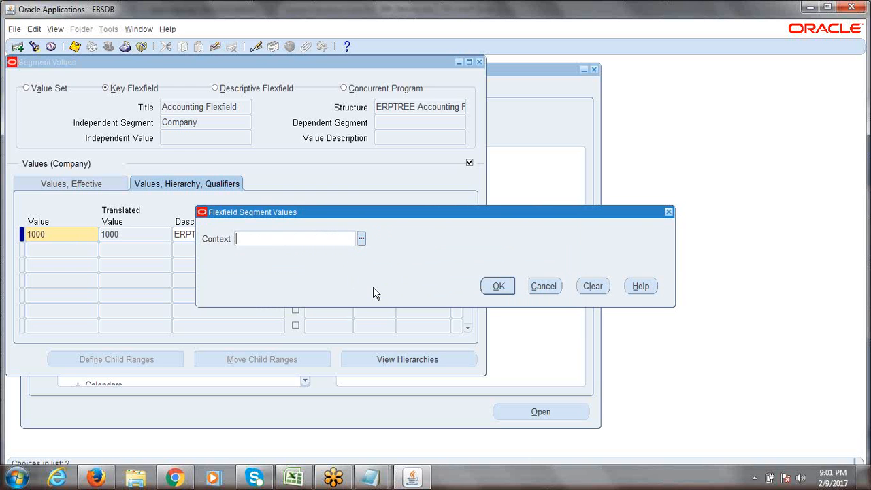
click(498, 288)
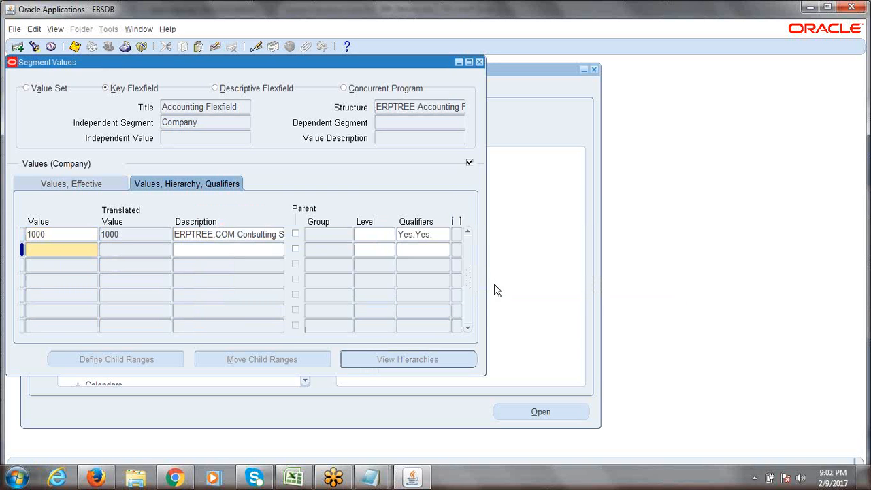
Step: Add enabled Company value 2000 described as 'ERPTREE.COM Software Development'
click(374, 234)
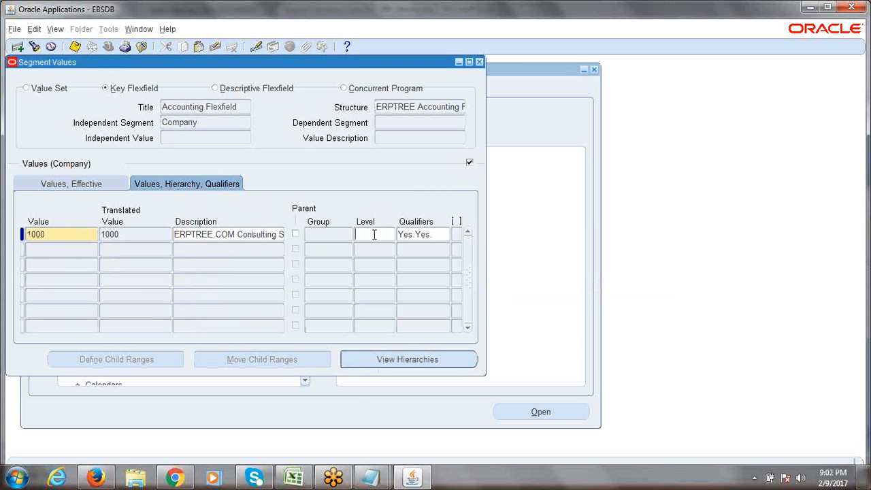
click(57, 249)
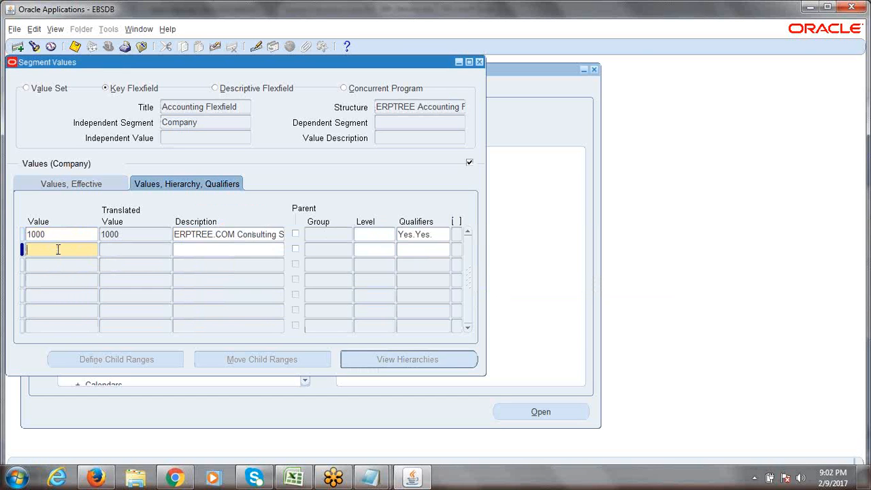
text(2000)
key(Tab)
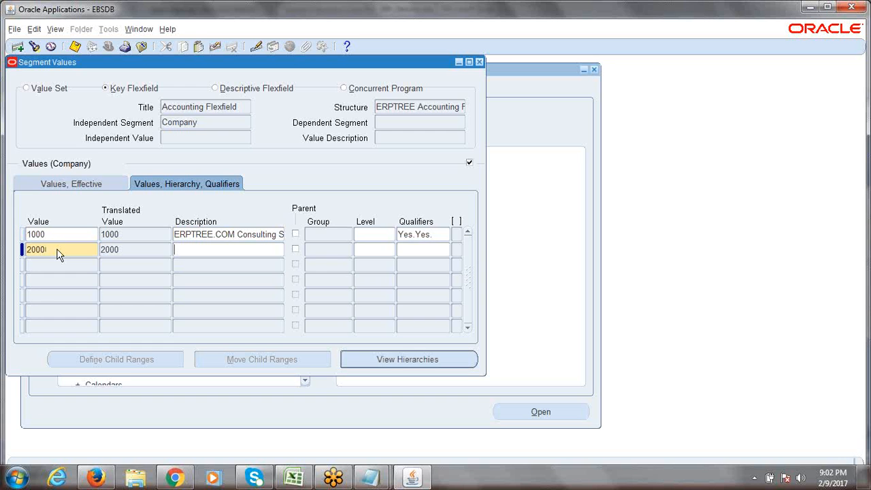
text(ERPTREE.COM)
text(S)
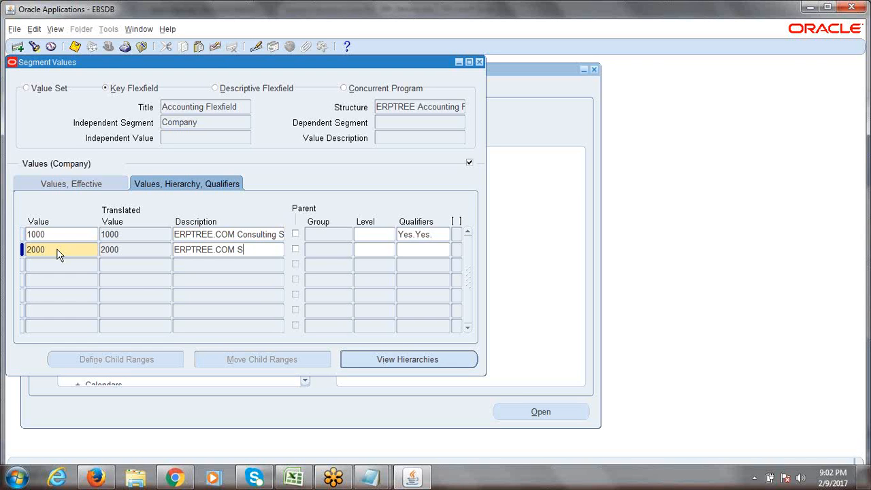
text(oftware Development)
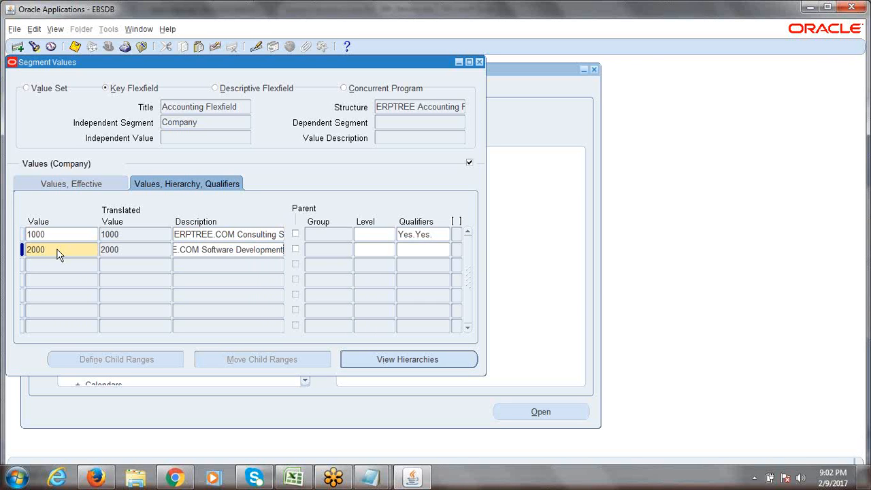
key(Tab)
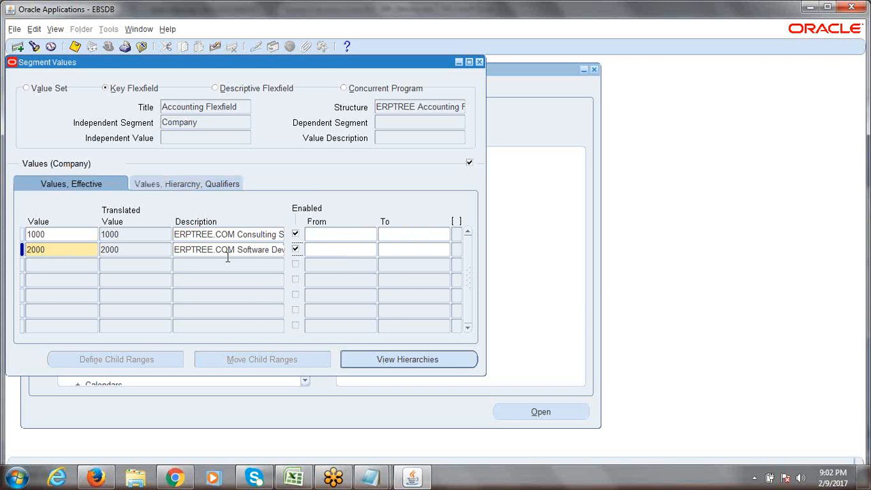
click(200, 184)
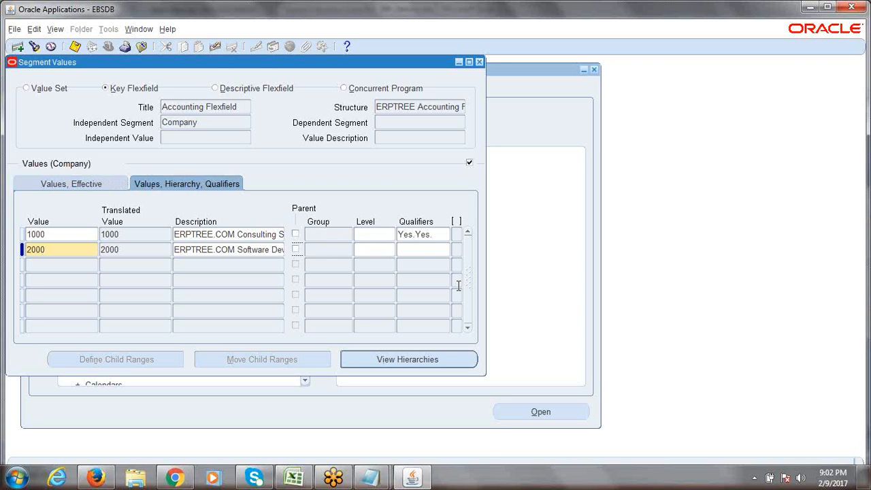
Step: Accept the default Yes.Yes qualifiers for value 2000
click(425, 250)
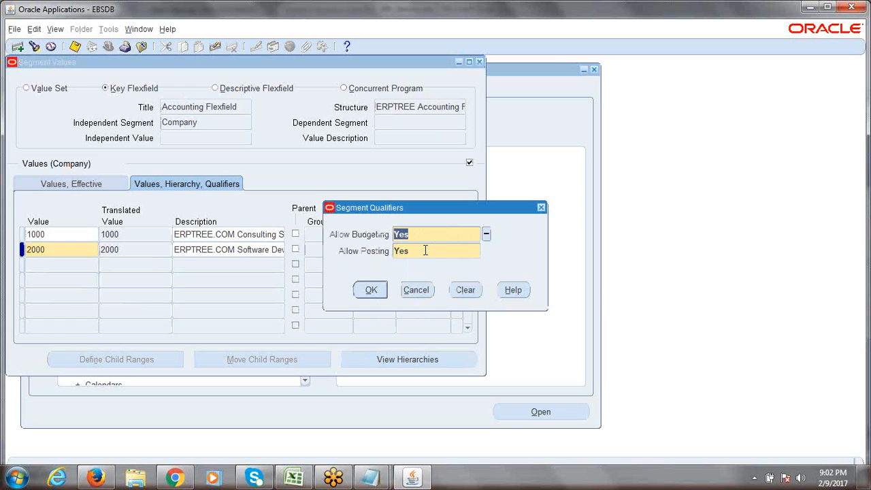
click(373, 290)
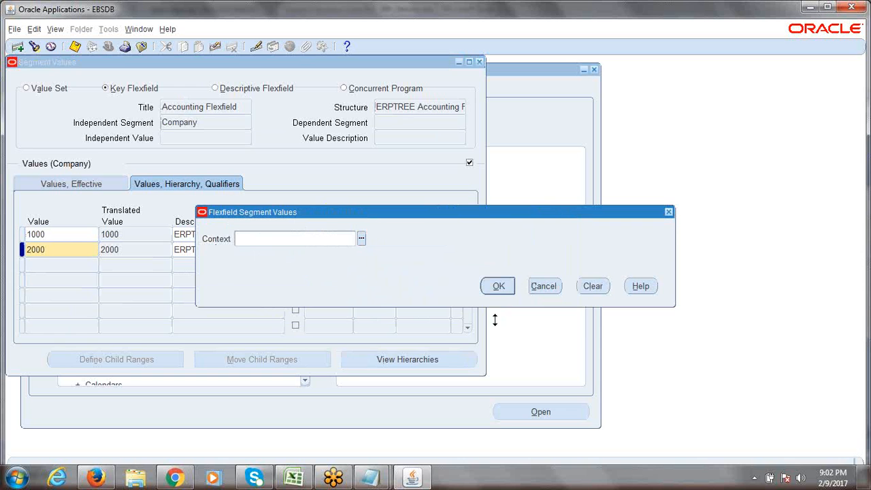
click(500, 287)
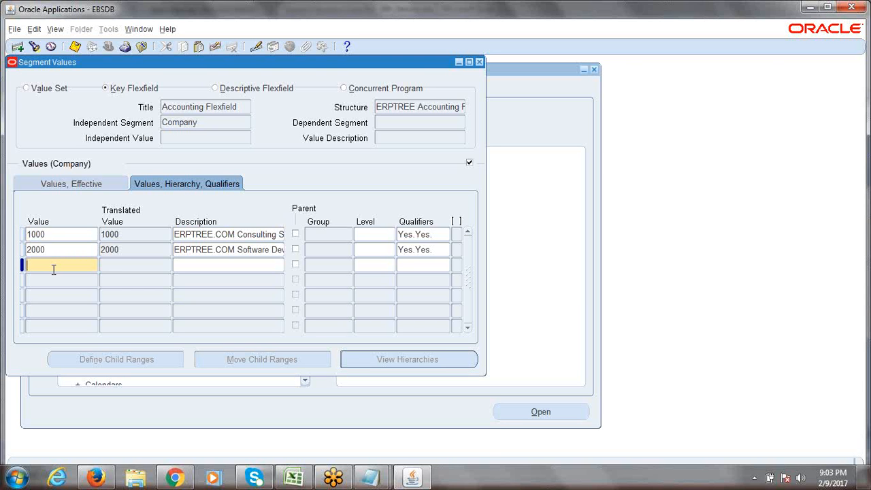
Step: Enter Company value 3000 with description 'ERPTREE.COM BPO Services'
text(3000)
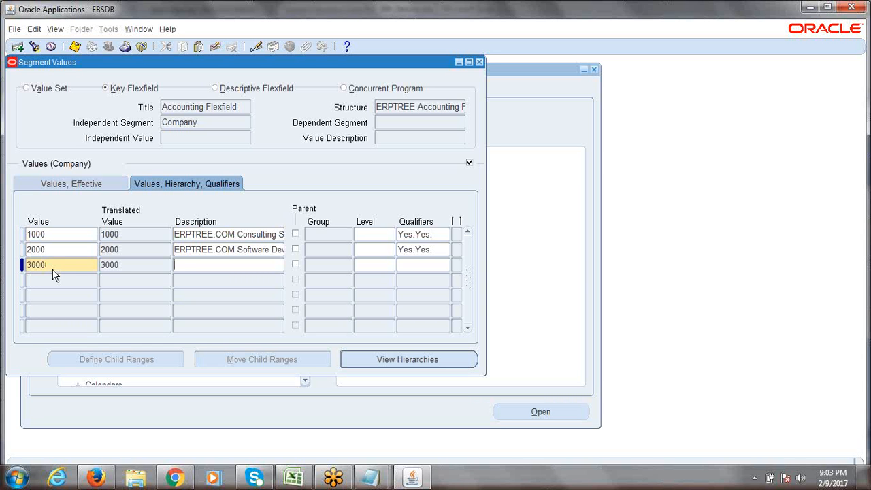
text(ERPTREE.COM BPO SERV)
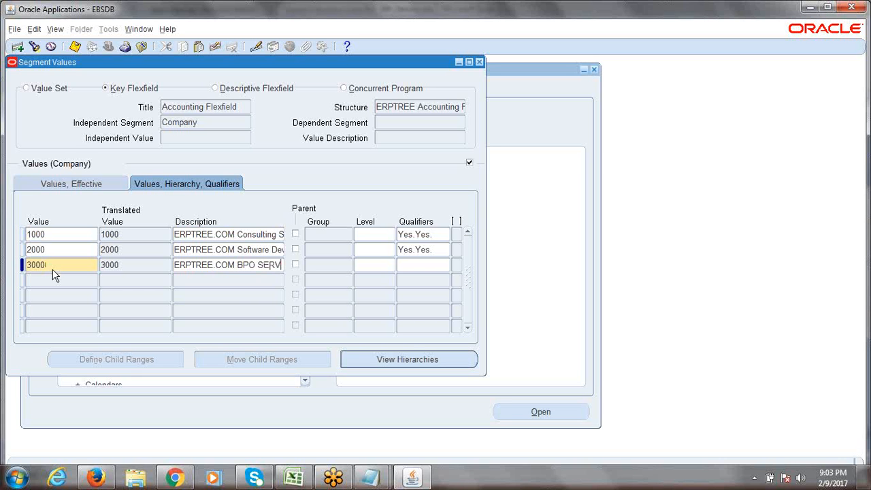
key(BackSpace)
key(BackSpace)
key(BackSpace)
text(ervices)
text(s)
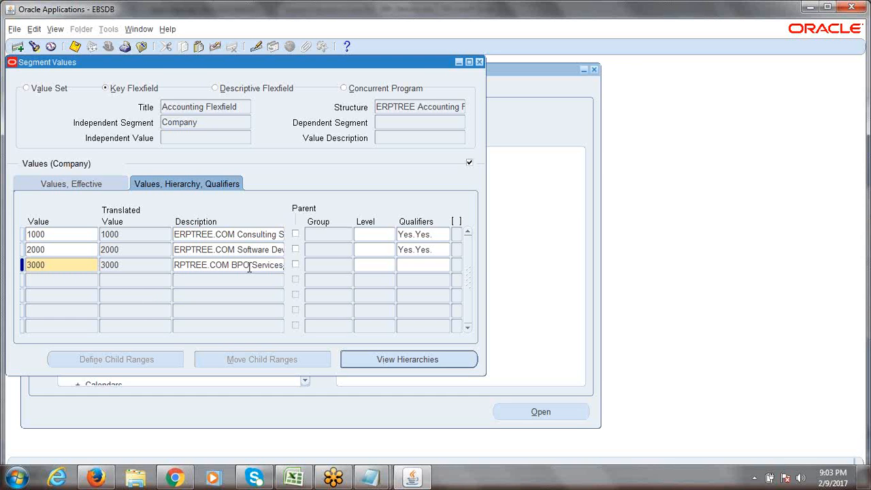
Step: Accept the default Yes.Yes qualifiers for value 3000
click(408, 267)
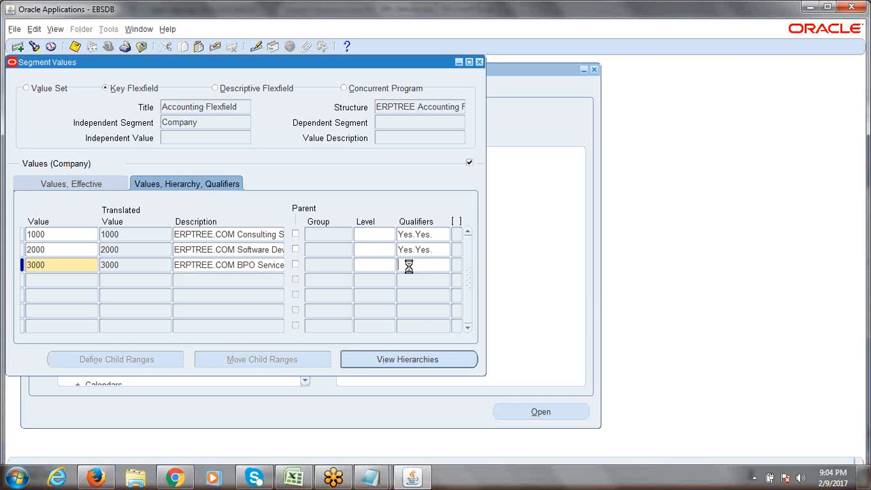
click(367, 290)
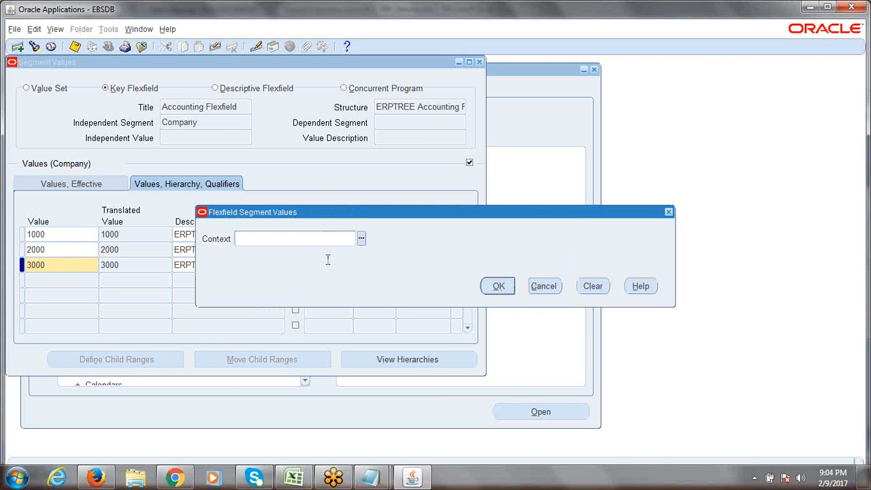
click(499, 286)
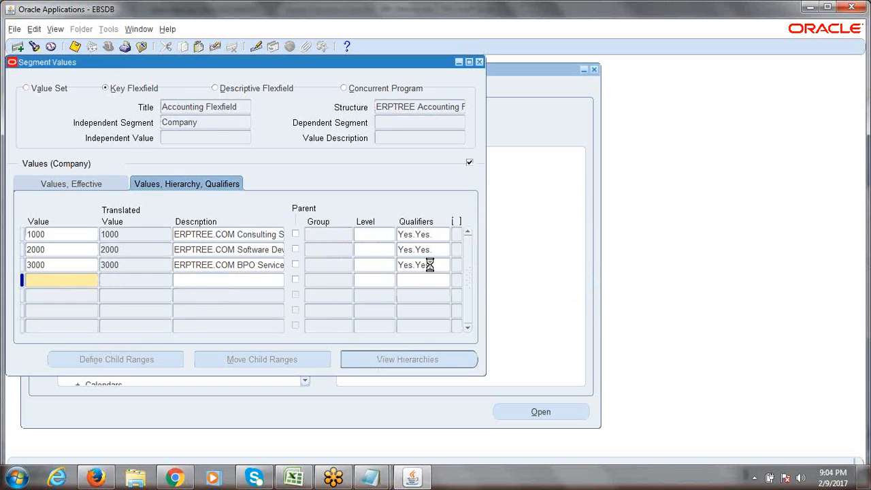
click(416, 289)
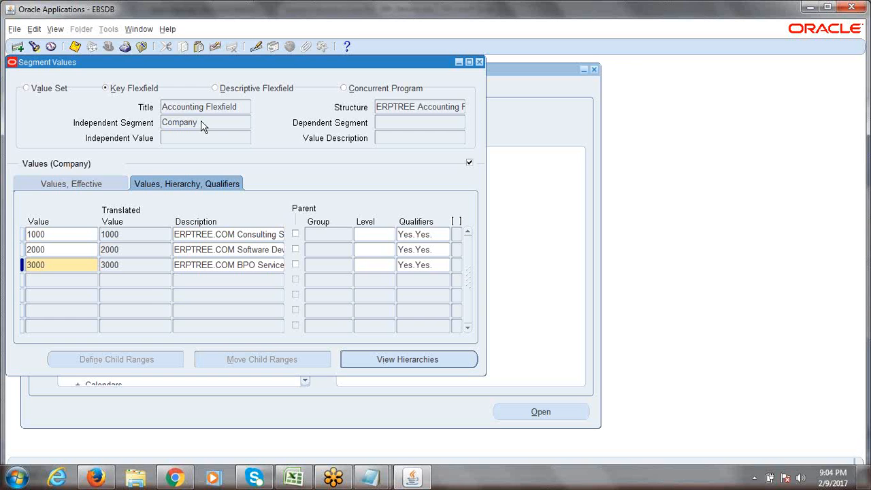
Step: Save values 1000, 2000 and 3000, close the form and acknowledge the hierarchy compile request
key(ctrl+s)
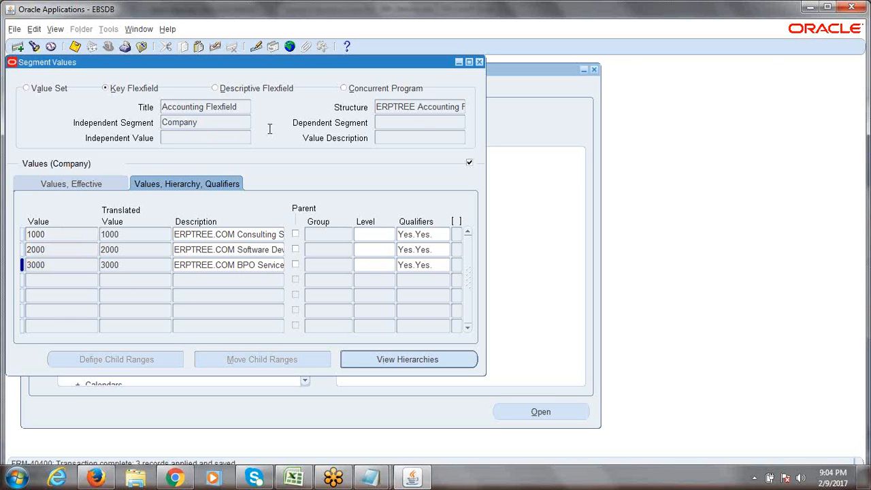
click(480, 62)
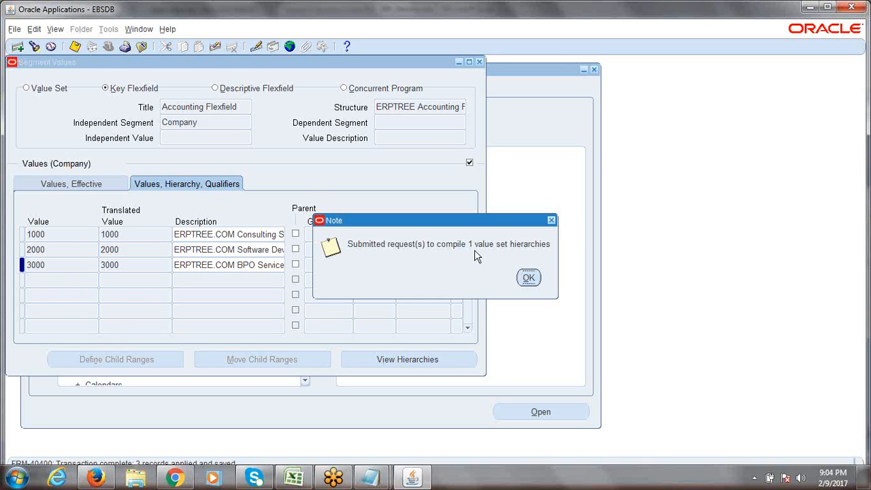
click(527, 277)
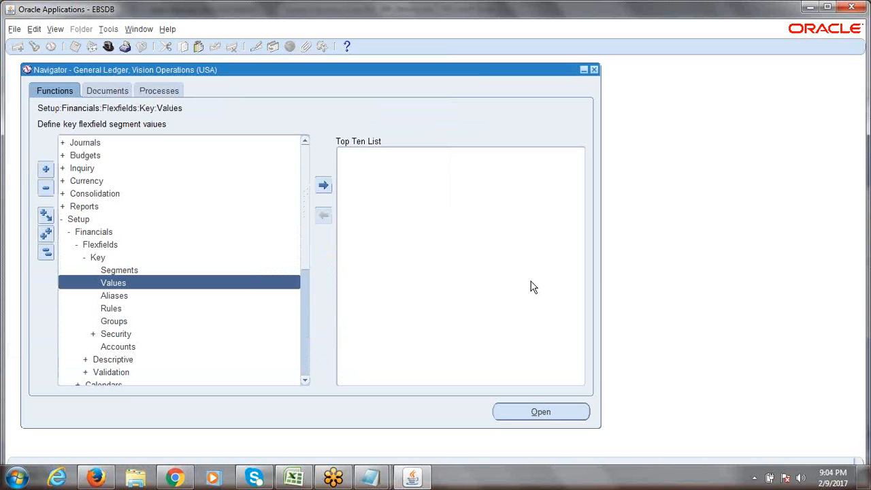
key(alt+v)
key(r)
key(Return)
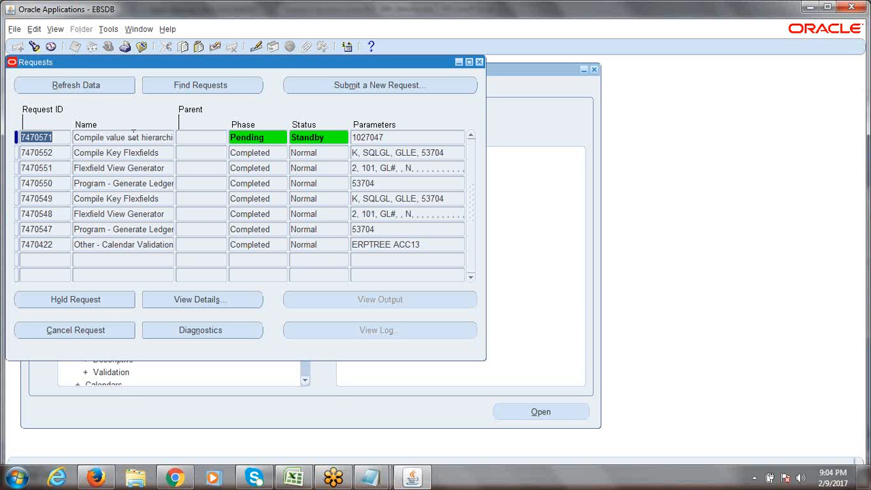
drag(58, 62, 89, 74)
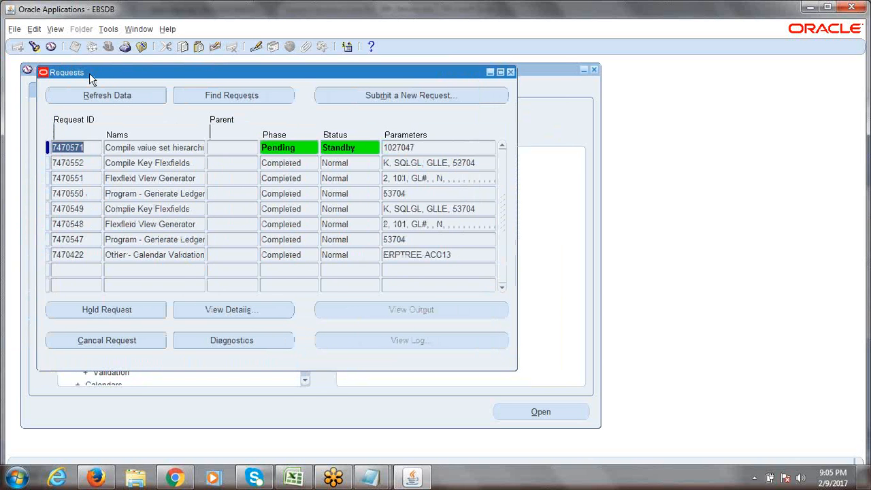
click(100, 93)
click(100, 93)
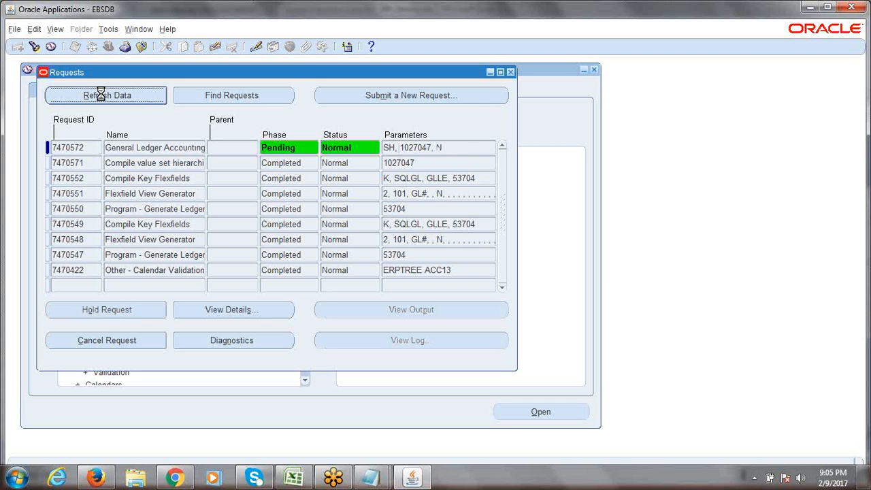
click(100, 95)
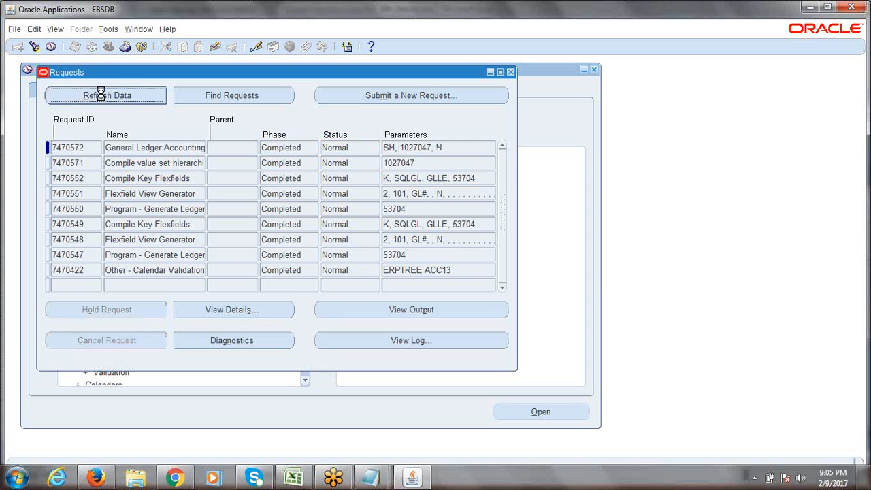
click(511, 72)
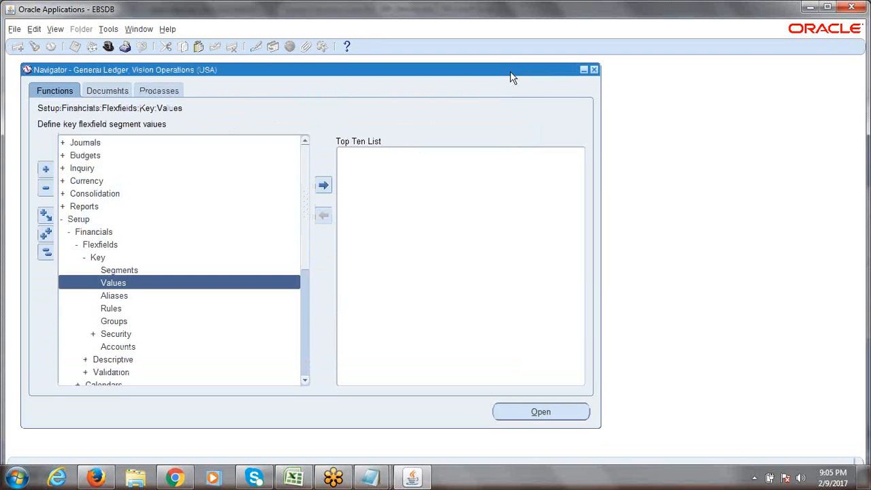
Step: Open Values and search General Ledger, Accounting Flexfield, ERPTREE Accounting Flexfield, segment Company
double_click(129, 284)
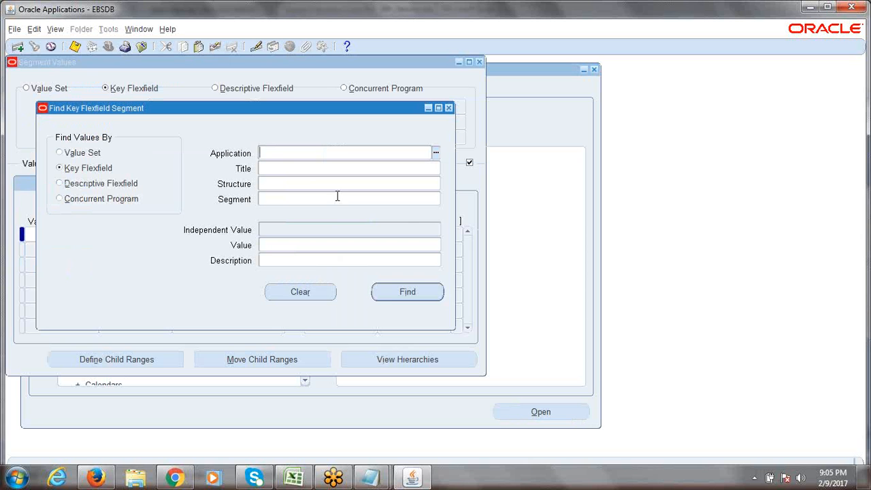
text(gen)
key(Tab)
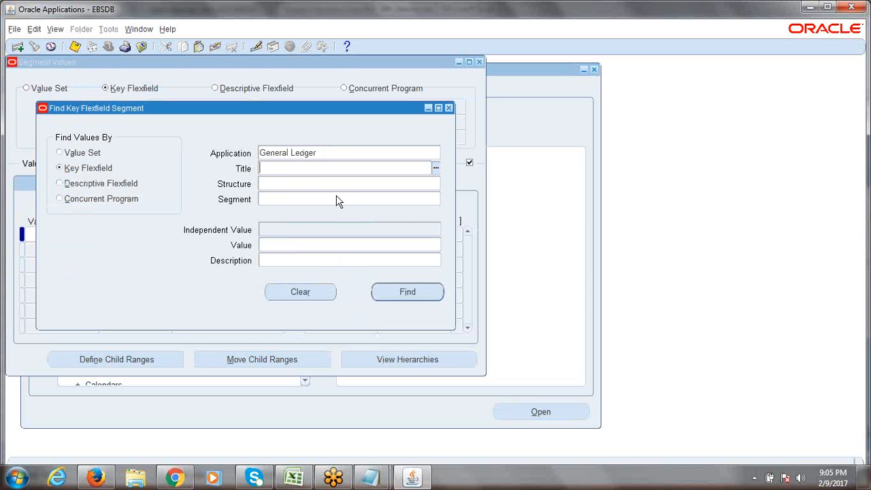
text(acc)
key(Tab)
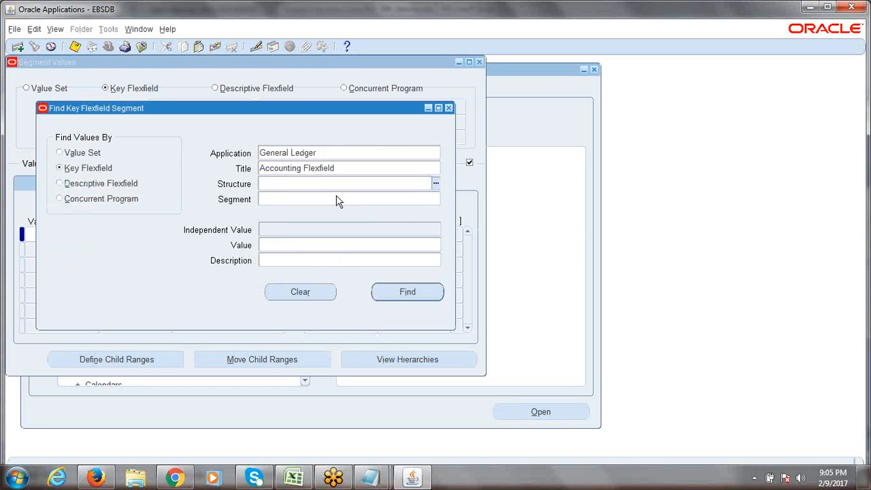
text(erptr)
key(Tab)
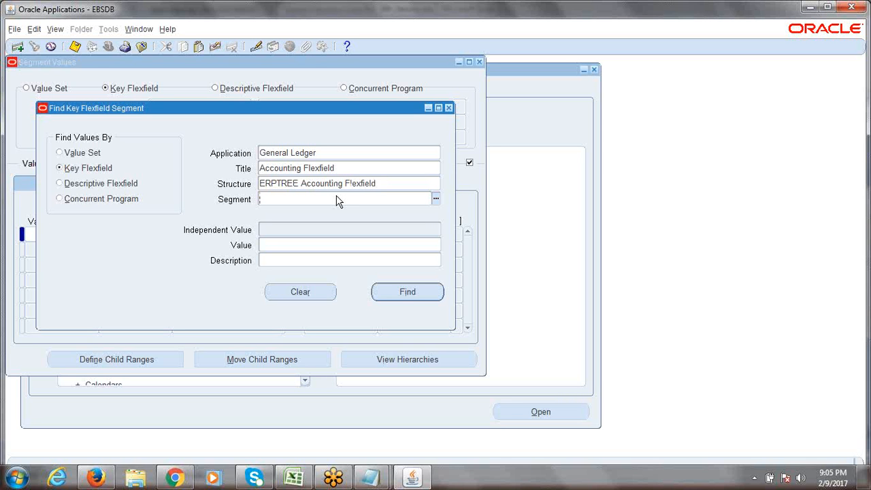
text(com)
key(Tab)
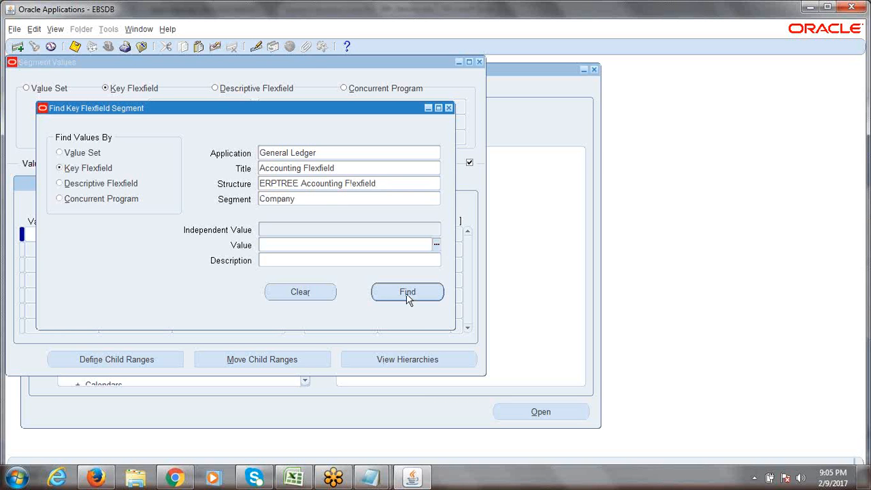
Step: Review the Application, Title, Structure and Company segment entries of the search
double_click(306, 199)
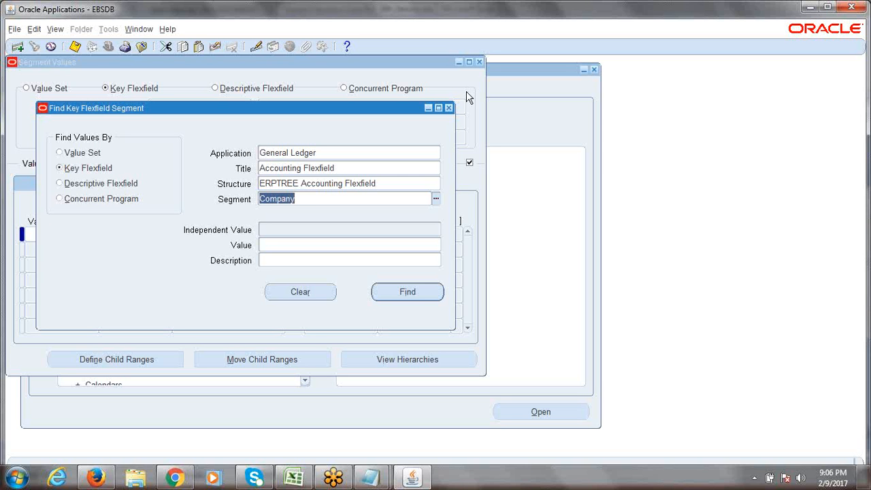
click(318, 153)
click(348, 169)
click(341, 182)
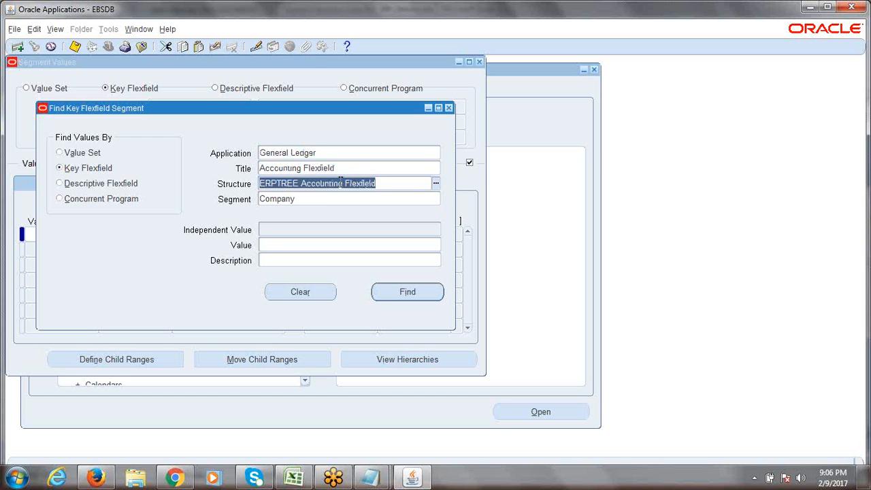
click(318, 199)
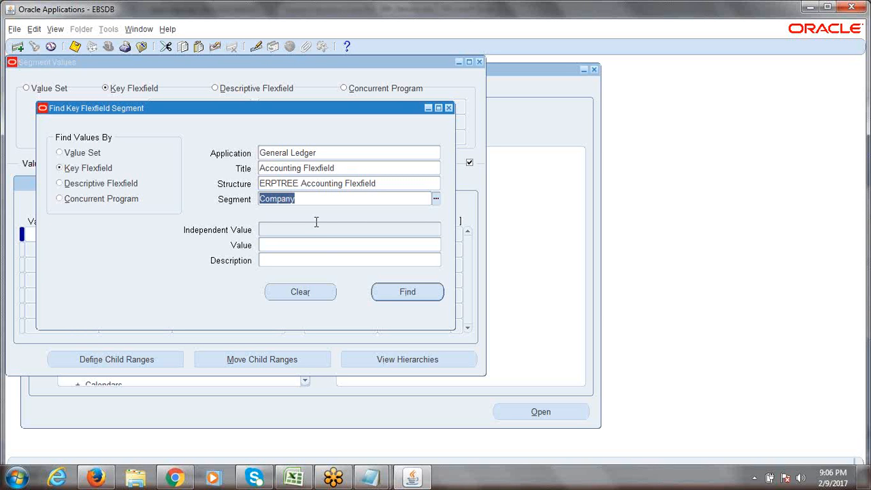
Step: Search by Value Set ERPTREE Company to list its values 1000, 2000 and 3000
click(60, 154)
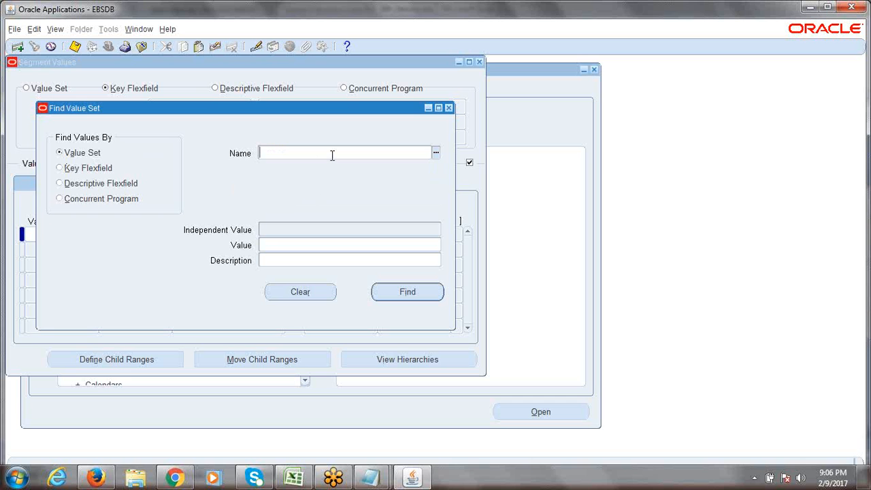
text(em)
text(ptree)
key(Tab)
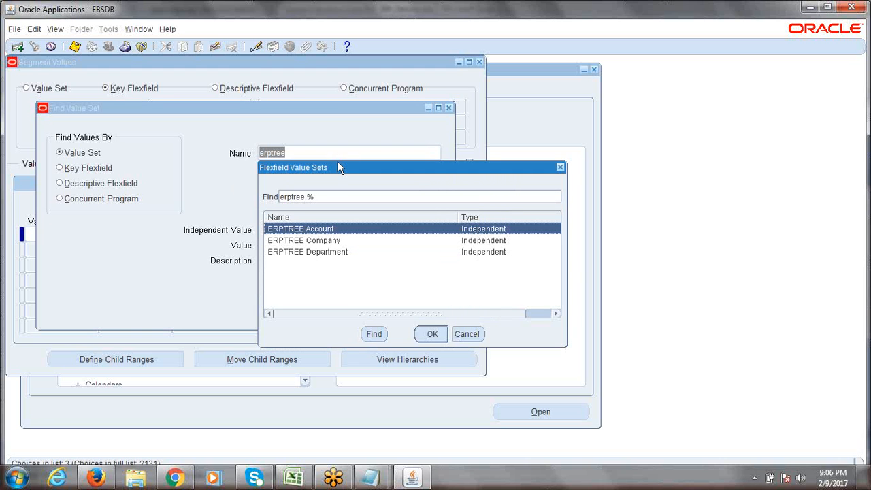
click(319, 241)
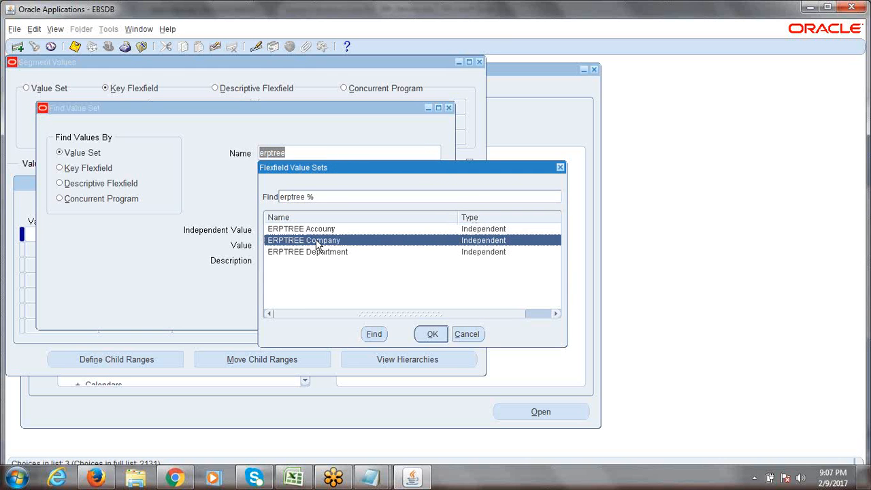
click(429, 334)
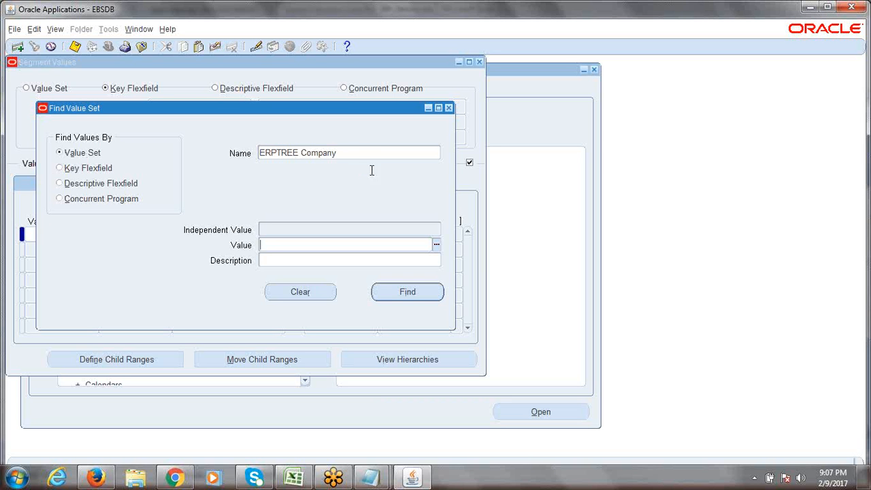
click(358, 154)
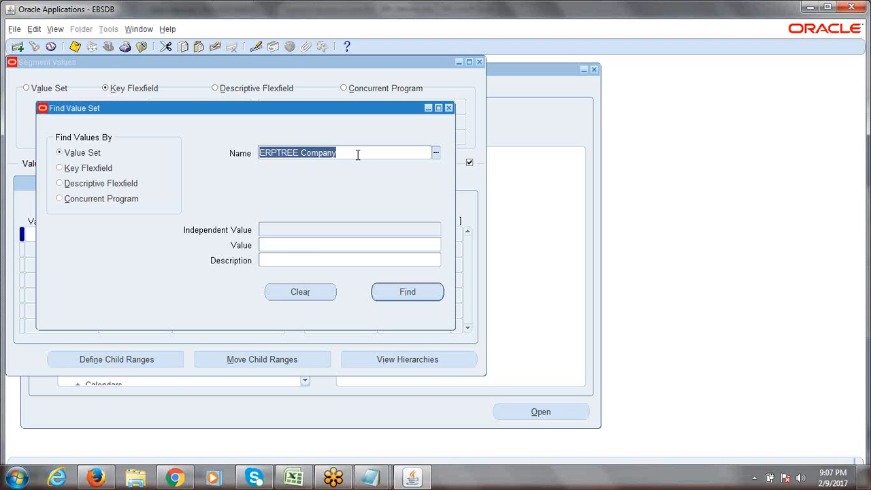
click(410, 293)
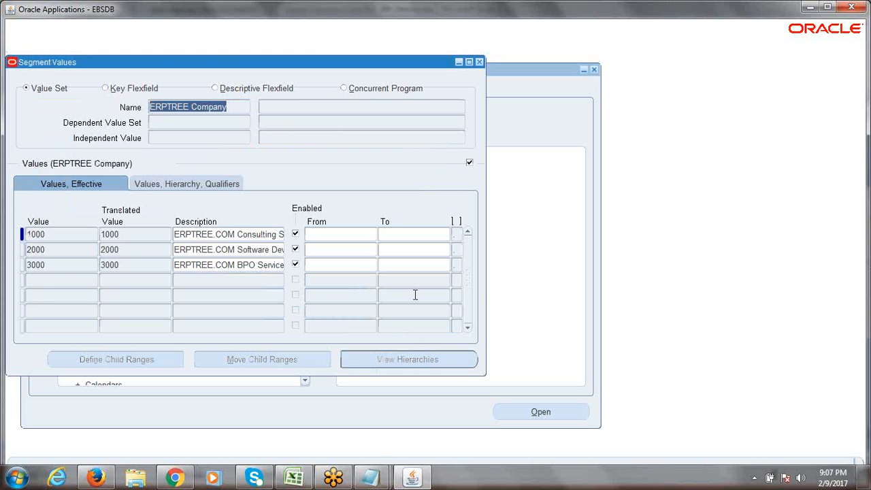
Step: Add Company value 4000 with description 'ERPTREE.COM Trainings'
drag(231, 107, 158, 101)
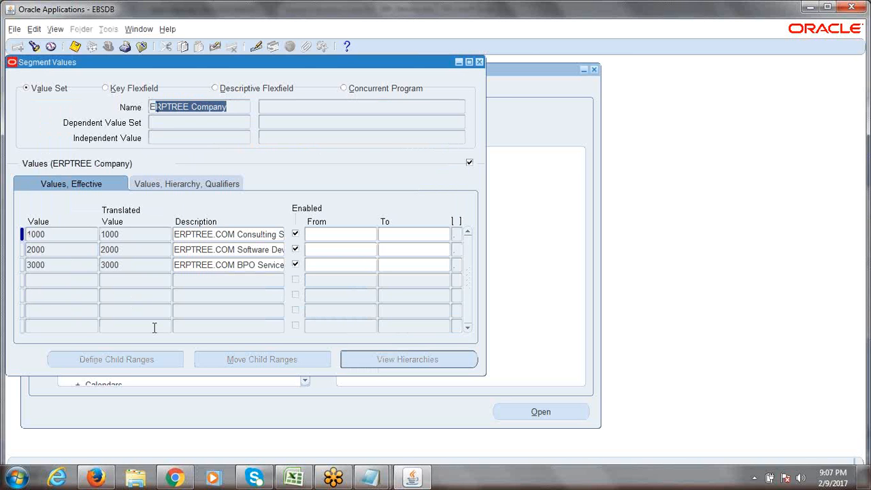
click(55, 280)
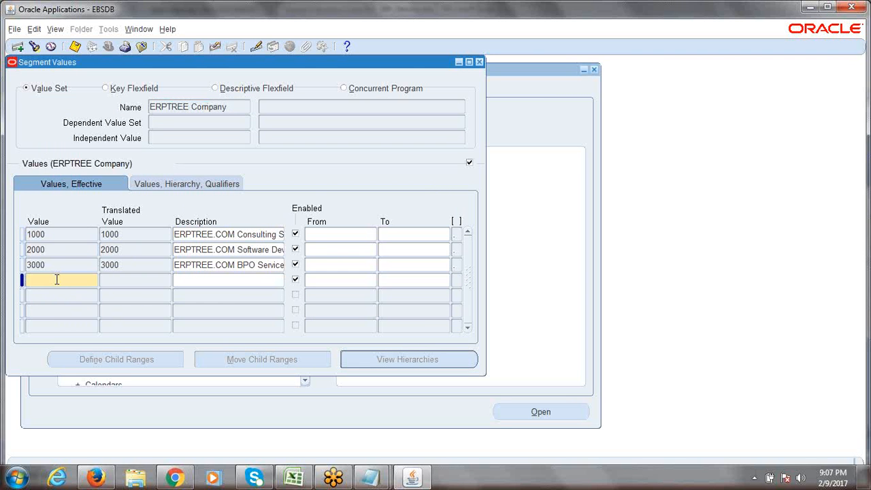
text(4000)
key(Tab)
text(ERPTREE)
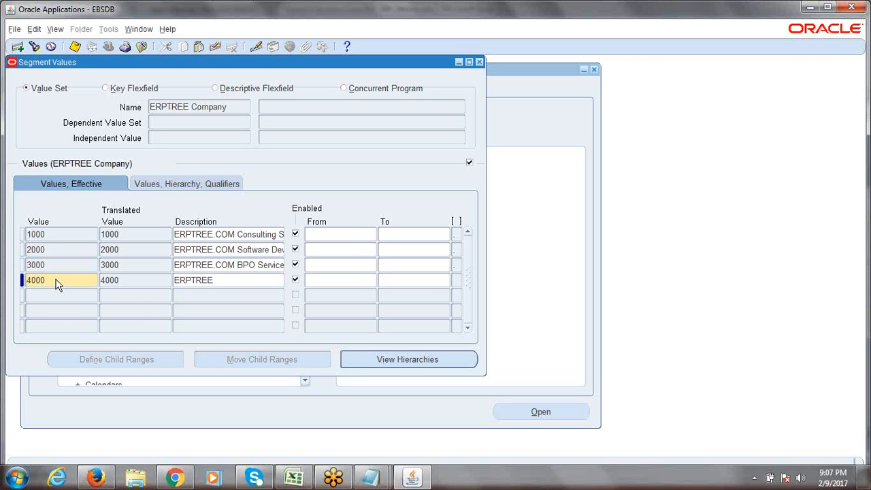
text(.COM Trainings)
Step: Give value 4000 Yes for budgeting and Yes for posting qualifiers
click(183, 185)
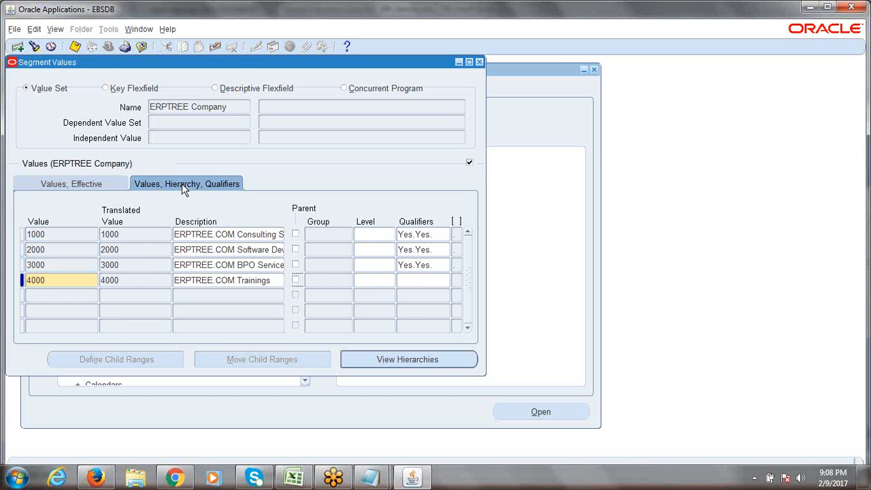
click(421, 280)
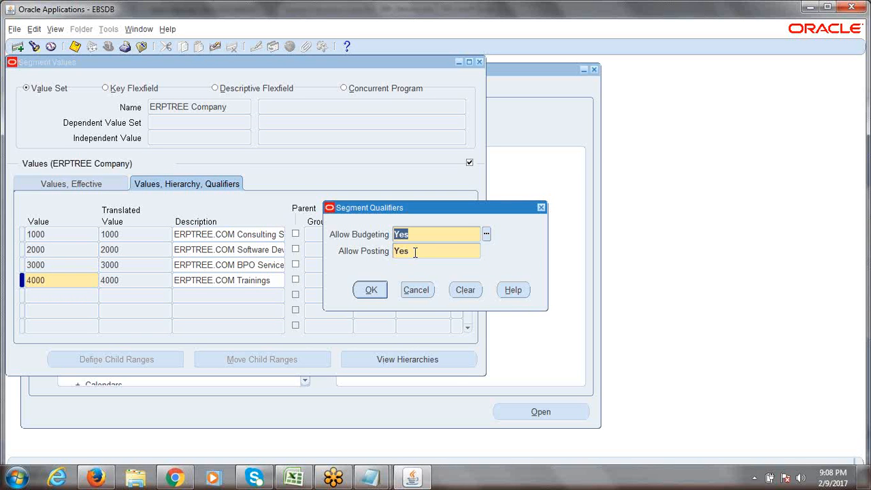
click(371, 290)
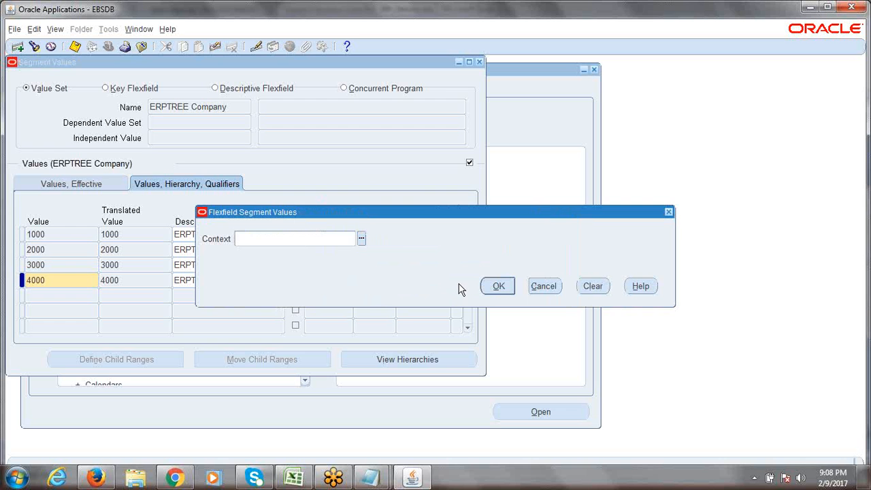
click(500, 289)
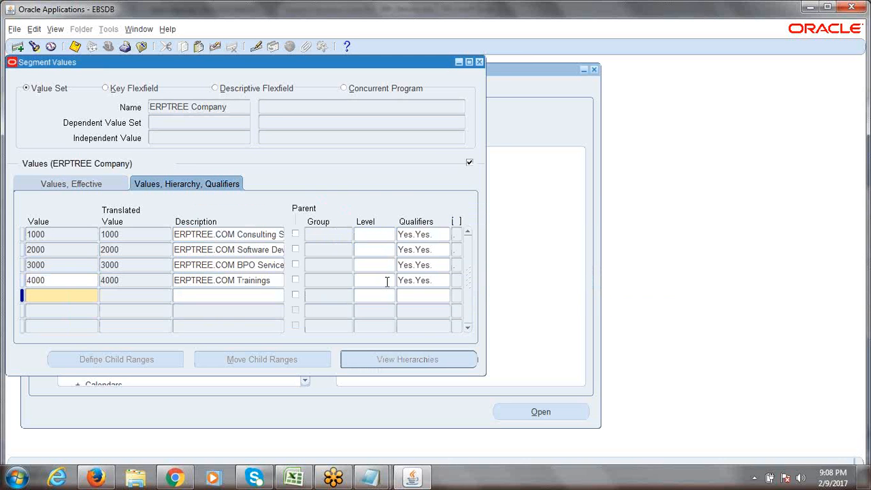
Step: Save the 4000 value, then bring the 6th_Session.xlsx notes workbook forward
click(375, 281)
key(ctrl+s)
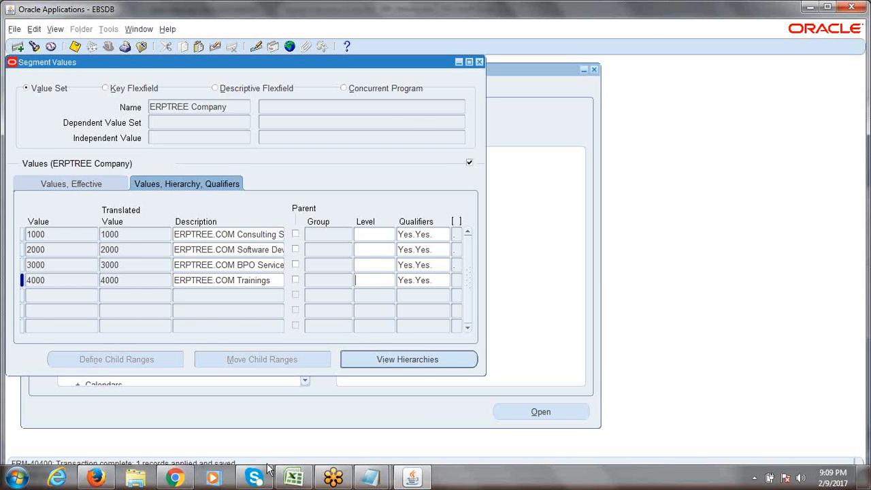
click(294, 478)
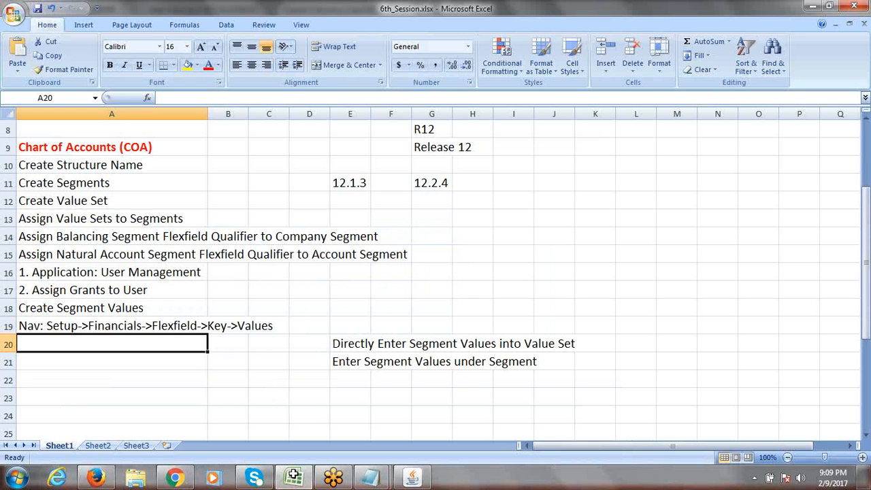
Step: Make the 6th_Session.xlsx chart-of-accounts notes window active to review it
mouse_move(867, 262)
mouse_down()
mouse_move(867, 157)
mouse_move(870, 251)
mouse_up()
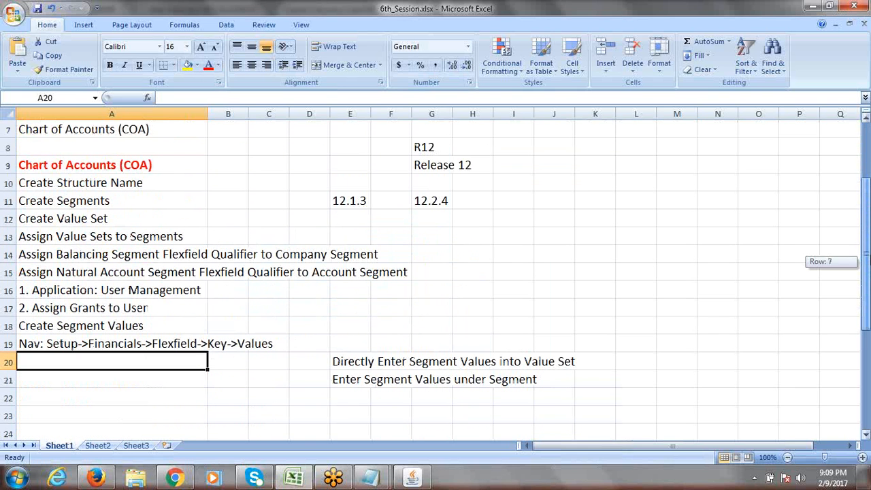
click(617, 15)
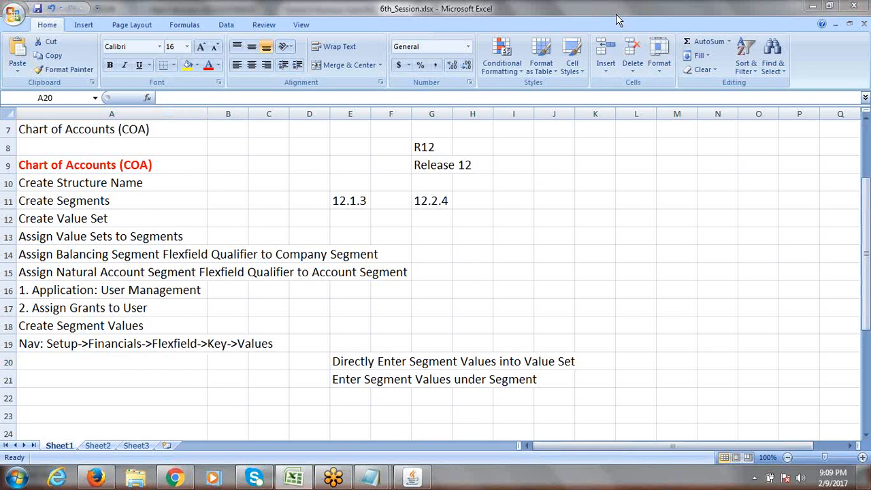
click(616, 14)
Step: Return to Segment Values, confirm values 1000–4000 are enabled, and save the ERPTREE Company set
click(412, 478)
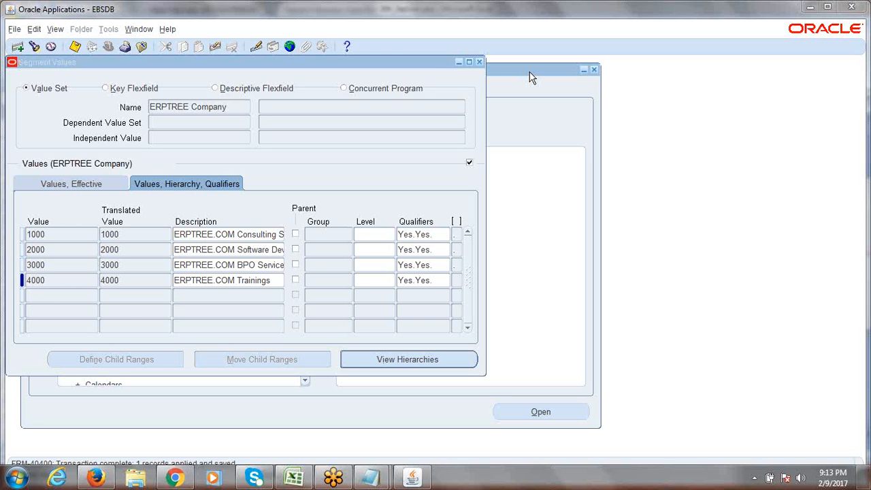
click(435, 62)
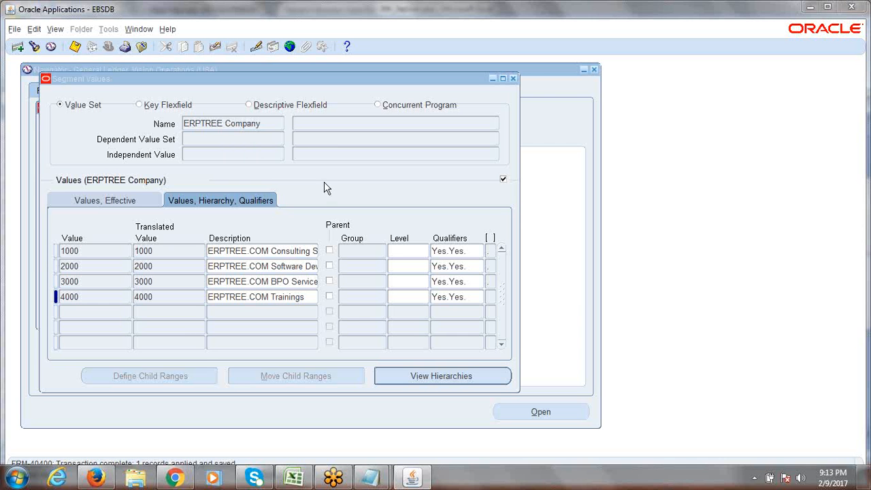
click(131, 198)
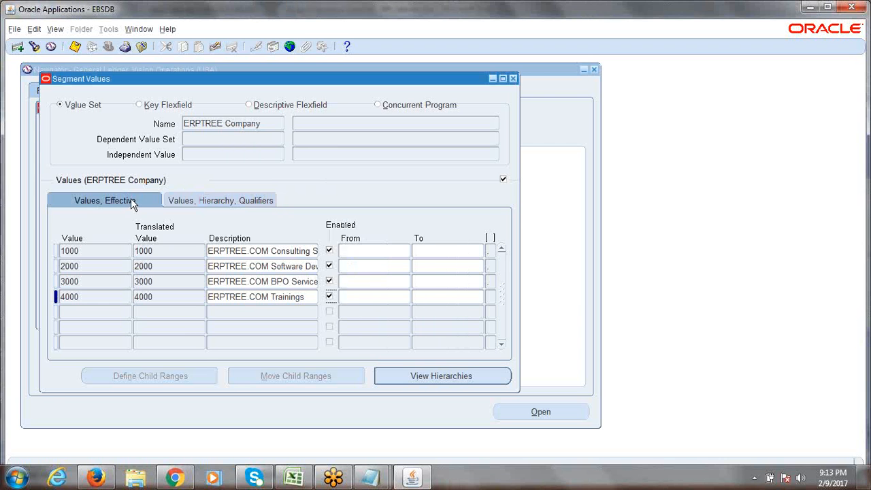
click(168, 199)
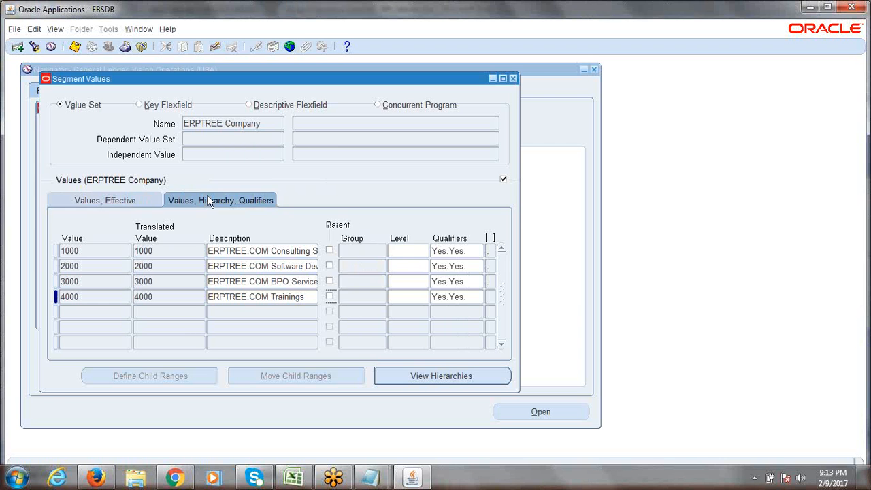
click(75, 46)
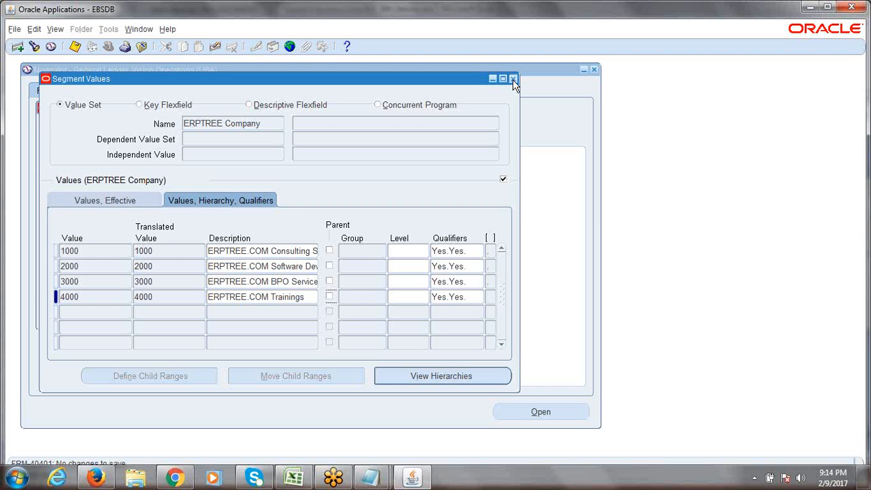
Step: Close Segment Values, acknowledge the hierarchy compile notice, and collapse the Navigator's function tree
click(513, 79)
click(529, 279)
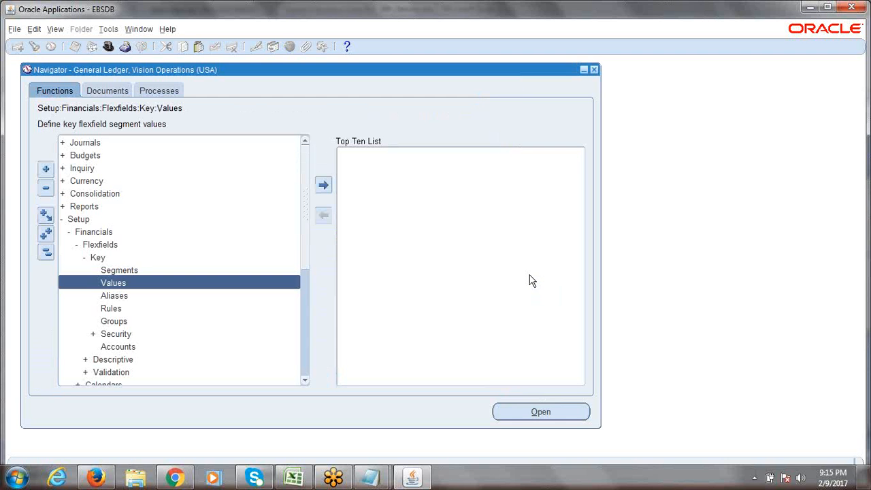
click(46, 253)
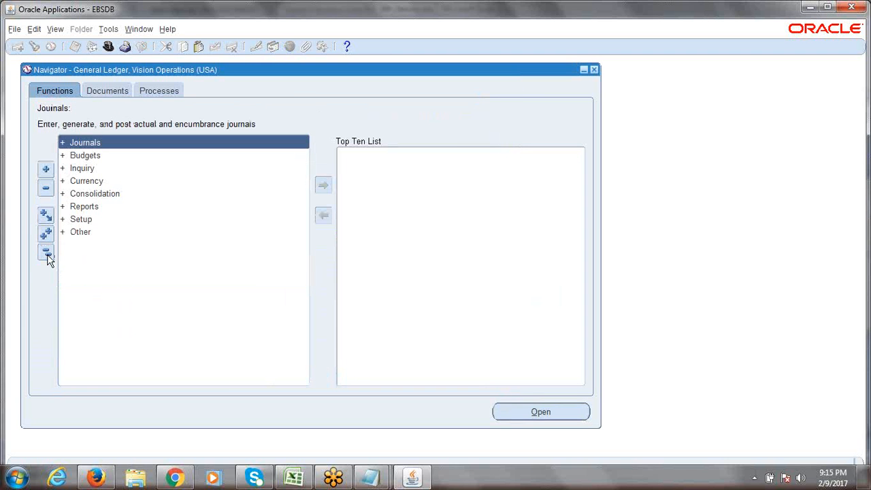
click(48, 256)
click(48, 257)
click(799, 205)
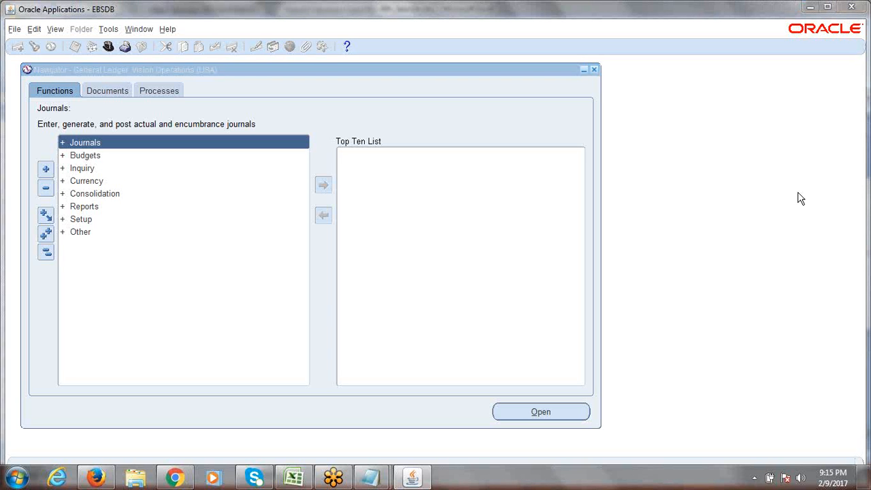